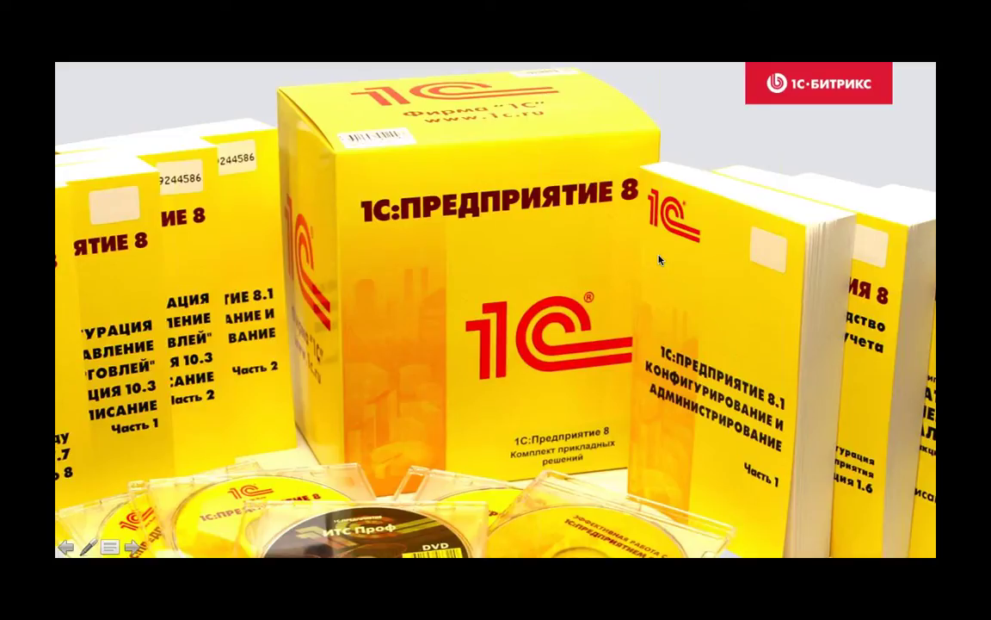
Step: End the slideshow after the 1C product slide to return to the virtual machine
{"action": "left_click", "coordinate": [660, 259]}
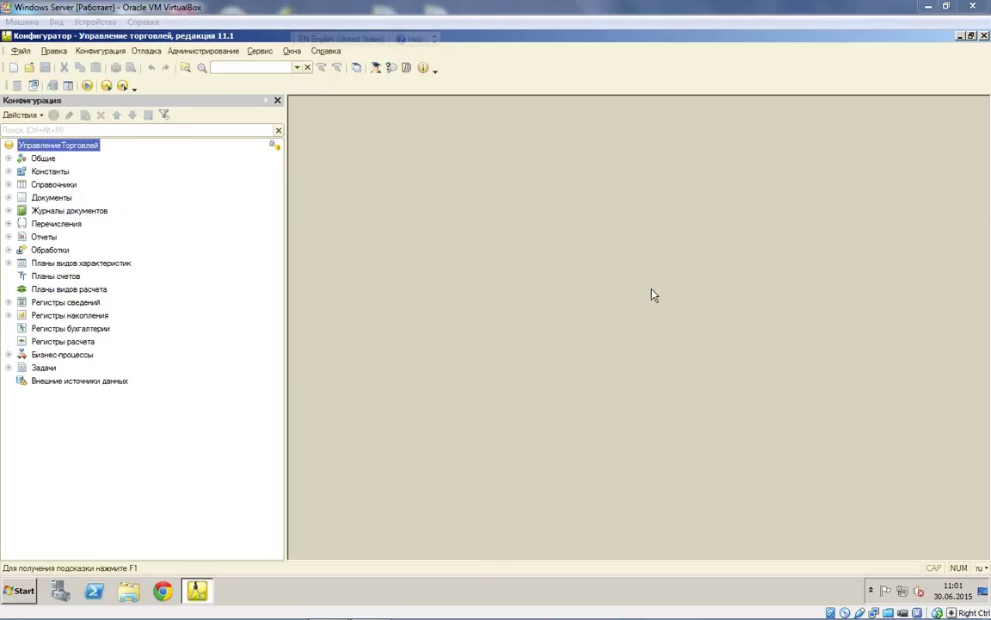
{"action": "left_click", "coordinate": [434, 384]}
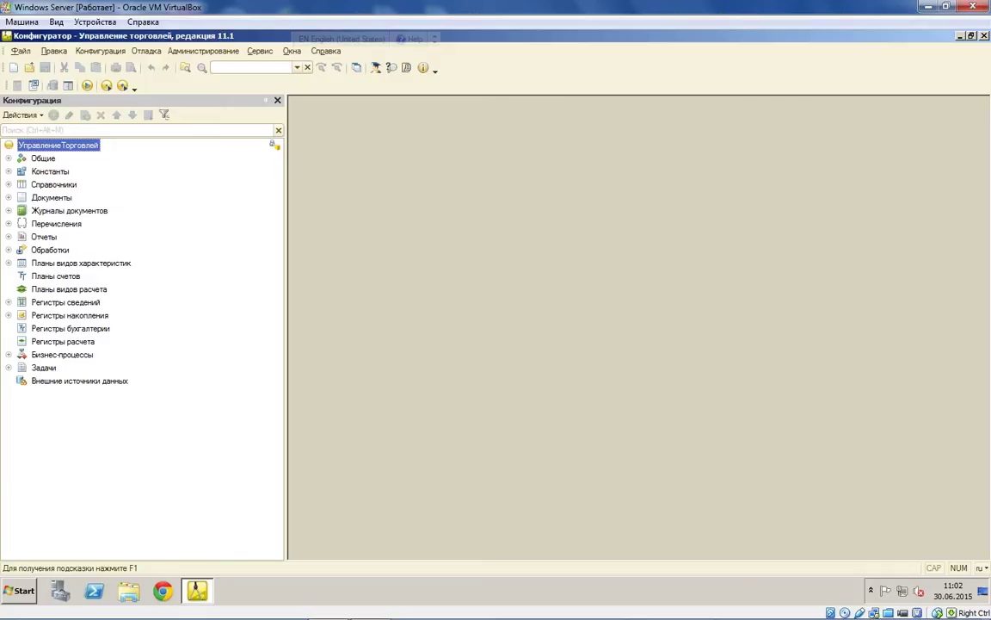
Step: Set both support rule groups to 'editable with support retained' for the whole configuration
{"action": "left_click", "coordinate": [101, 52]}
{"action": "mouse_move", "coordinate": [211, 147]}
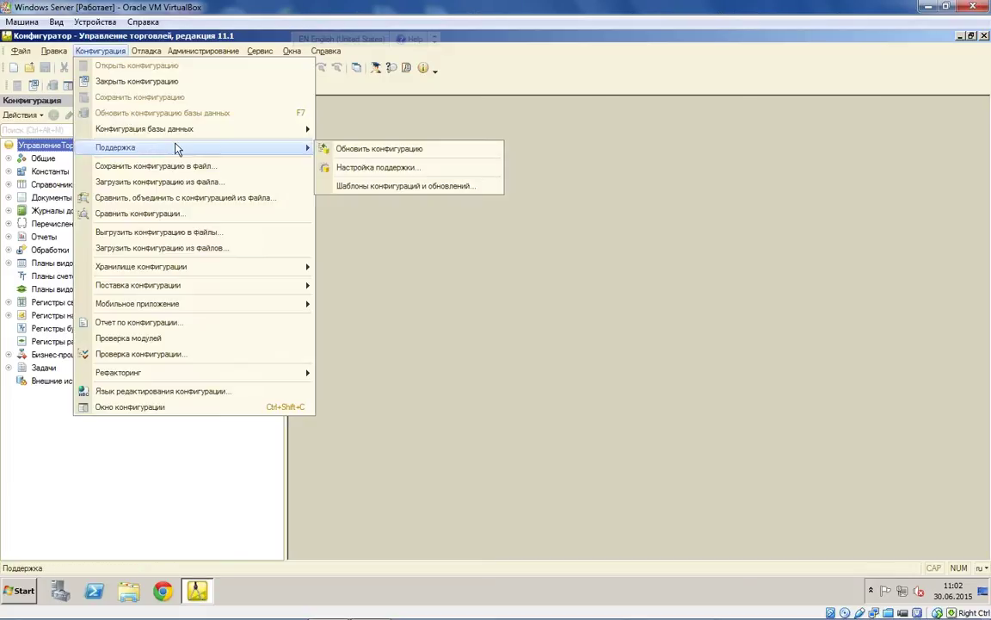
{"action": "left_click", "coordinate": [422, 169]}
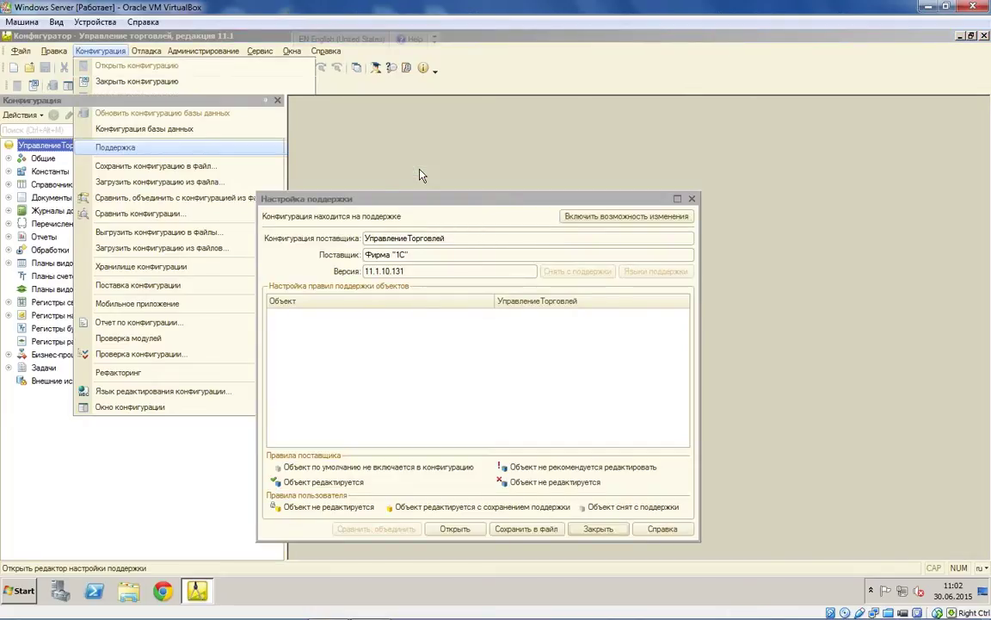
{"action": "double_click", "coordinate": [387, 315]}
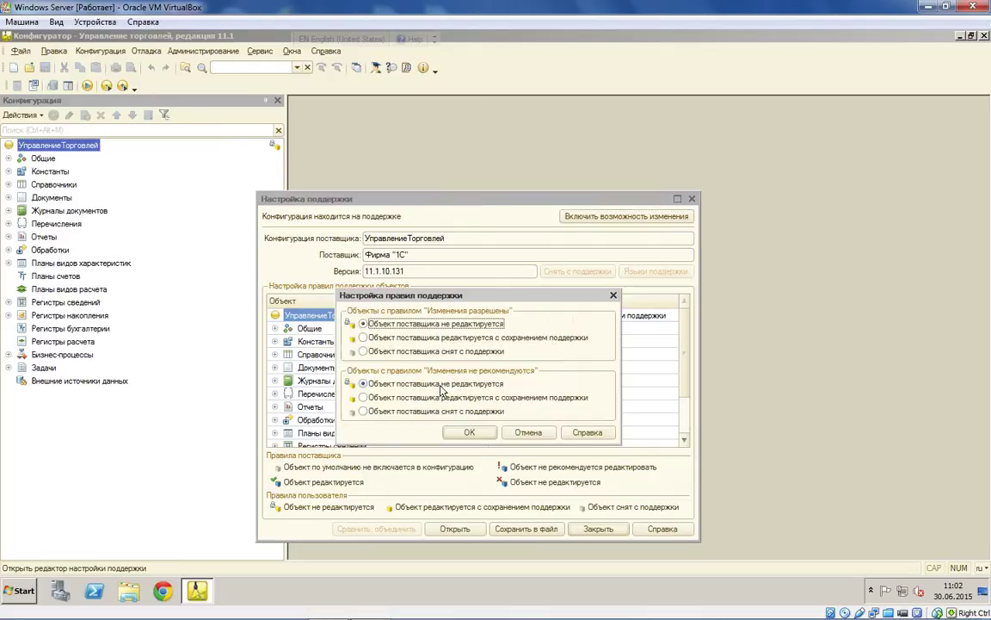
{"action": "left_click", "coordinate": [470, 432]}
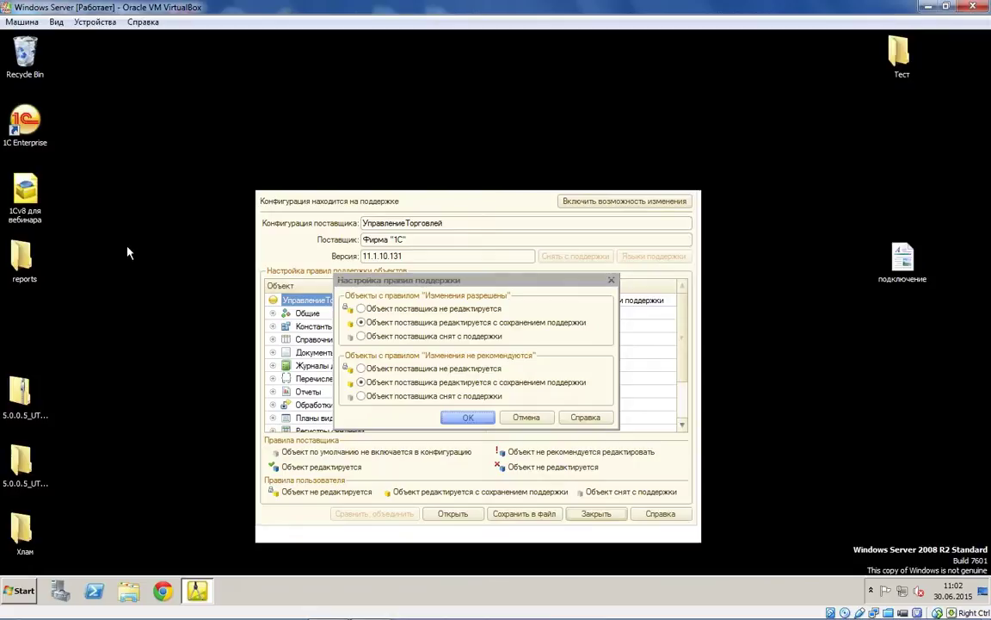
Step: Open the 5.0.0.5_UT11.1.10.138 folder and launch its setup installer
{"action": "left_click_drag", "start_coordinate": [29, 389], "coordinate": [27, 323]}
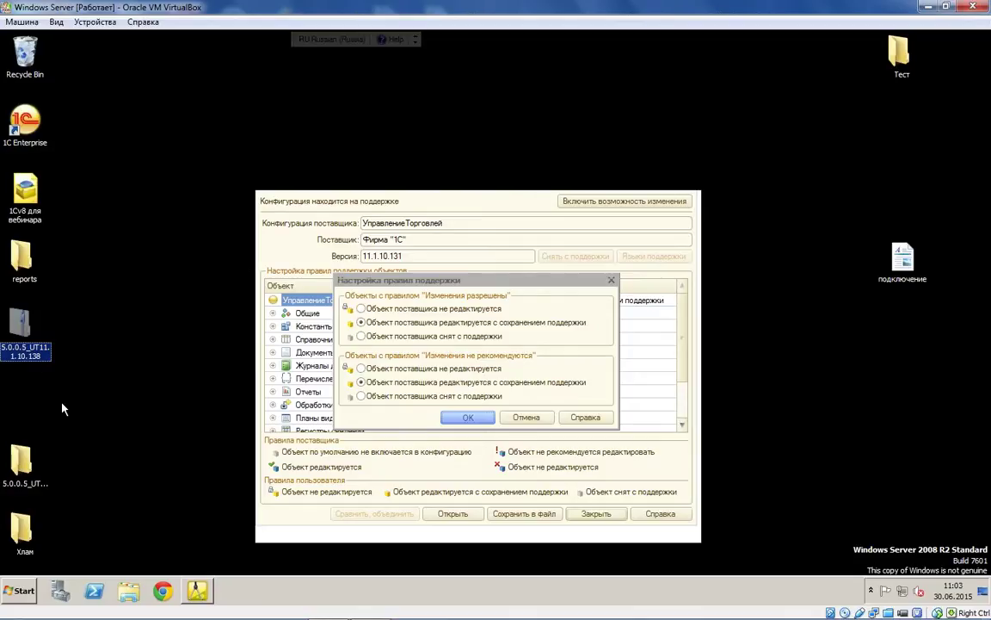
{"action": "key", "text": "Return"}
{"action": "left_click", "coordinate": [443, 223]}
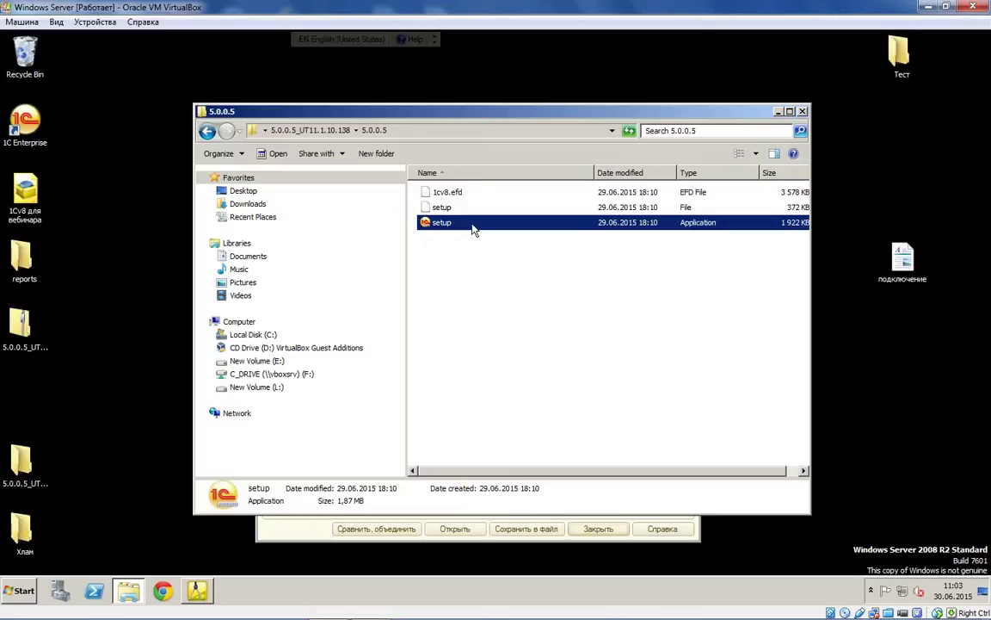
{"action": "double_click", "coordinate": [472, 225]}
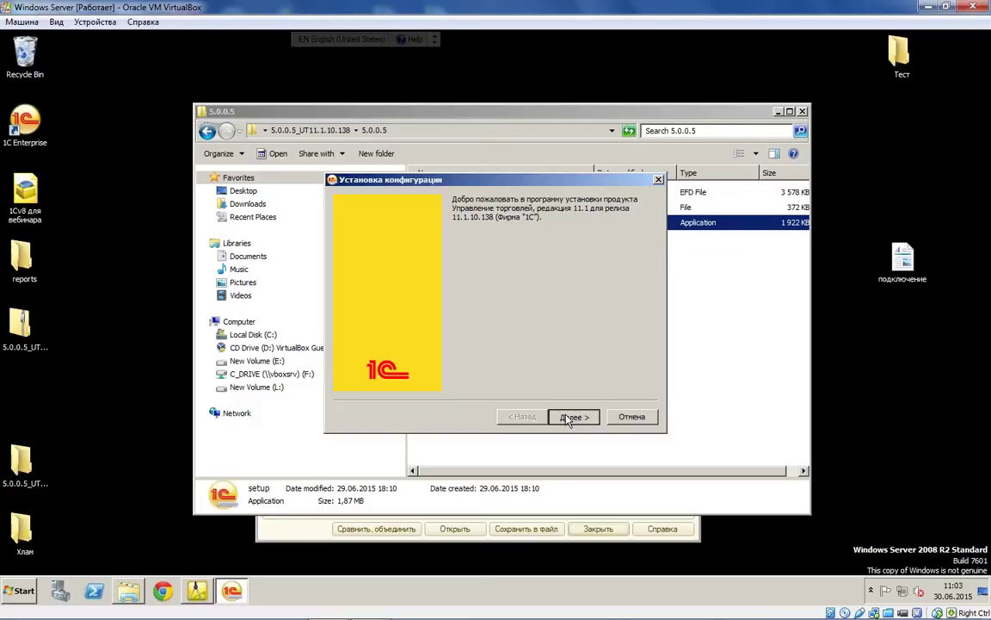
Step: Complete the template installation with default folder and close the release notes
{"action": "left_click", "coordinate": [569, 417]}
{"action": "left_click", "coordinate": [570, 417]}
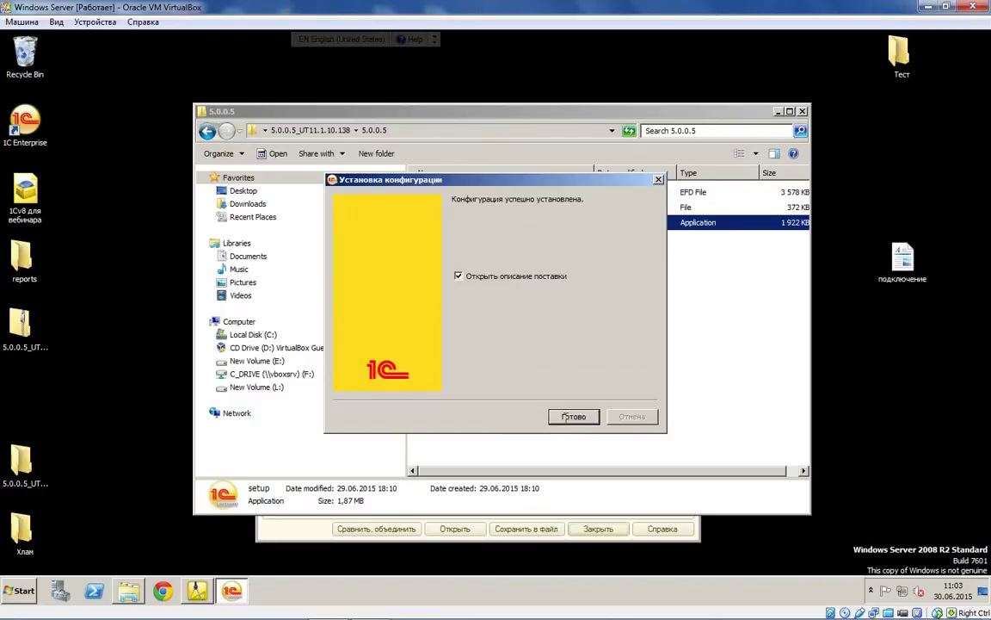
{"action": "left_click", "coordinate": [573, 417]}
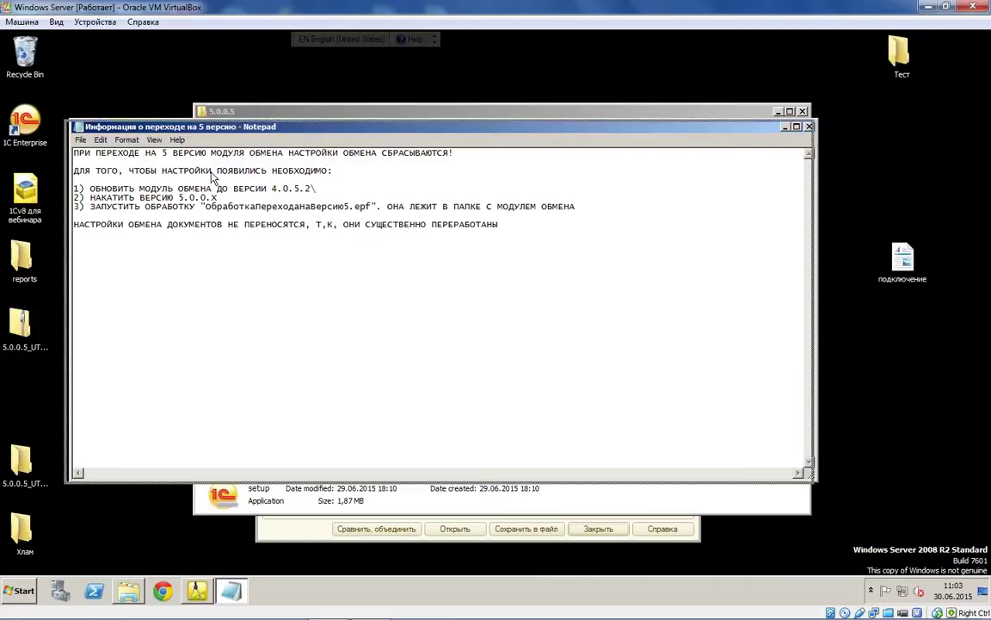
{"action": "key", "text": "alt+F4"}
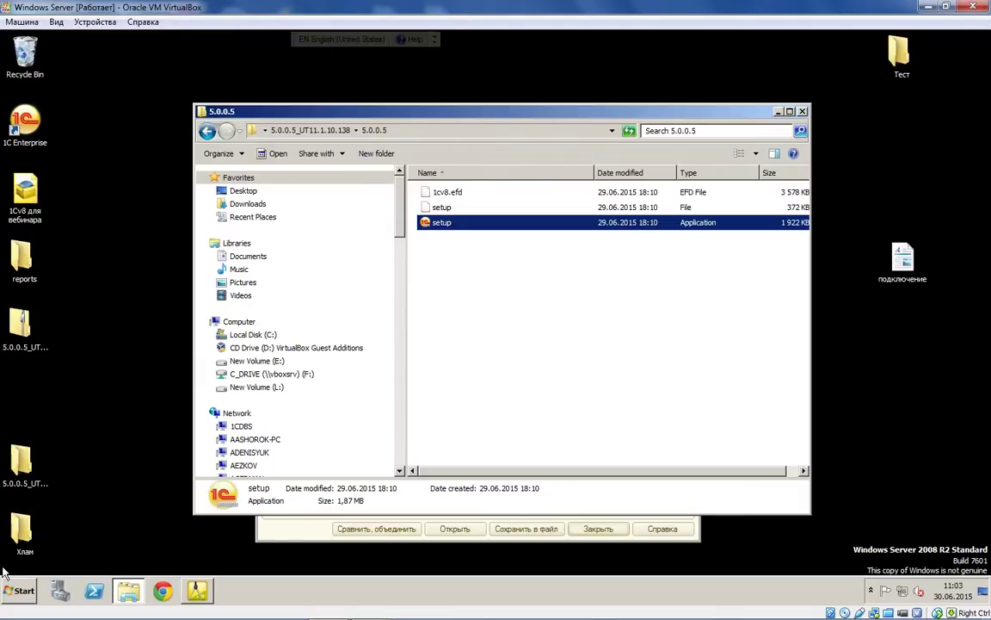
Step: Open the pasted 1C templates path via Run and enter the УТ 11.1.10 template folder
{"action": "left_click", "coordinate": [21, 591]}
{"action": "left_click", "coordinate": [196, 509]}
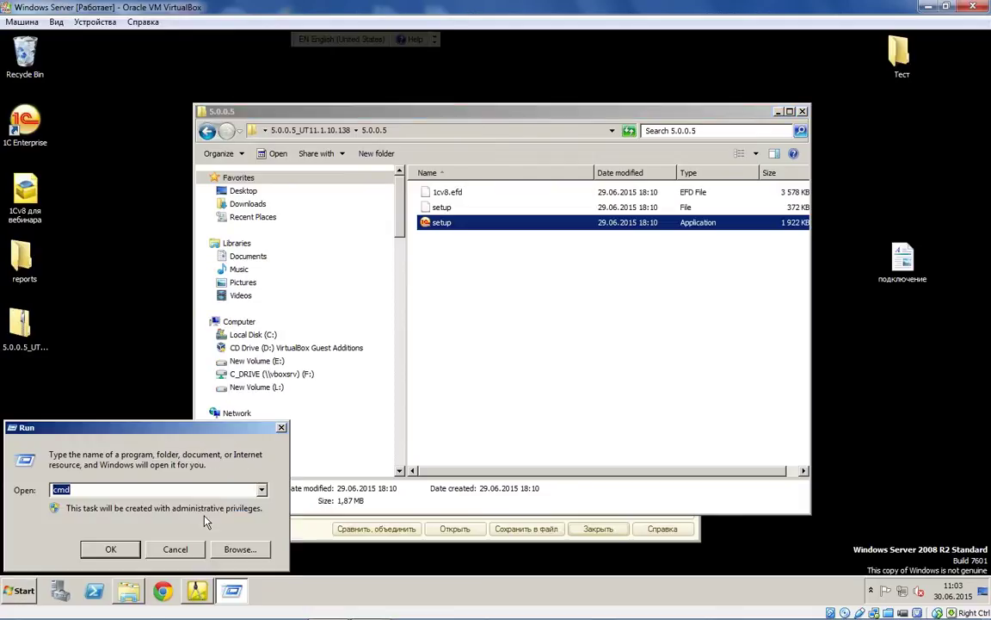
{"action": "type", "text": "C:\\Users\\Administrator\\AppData\\Roaming\\1C\\1Cv82\\tmplts"}
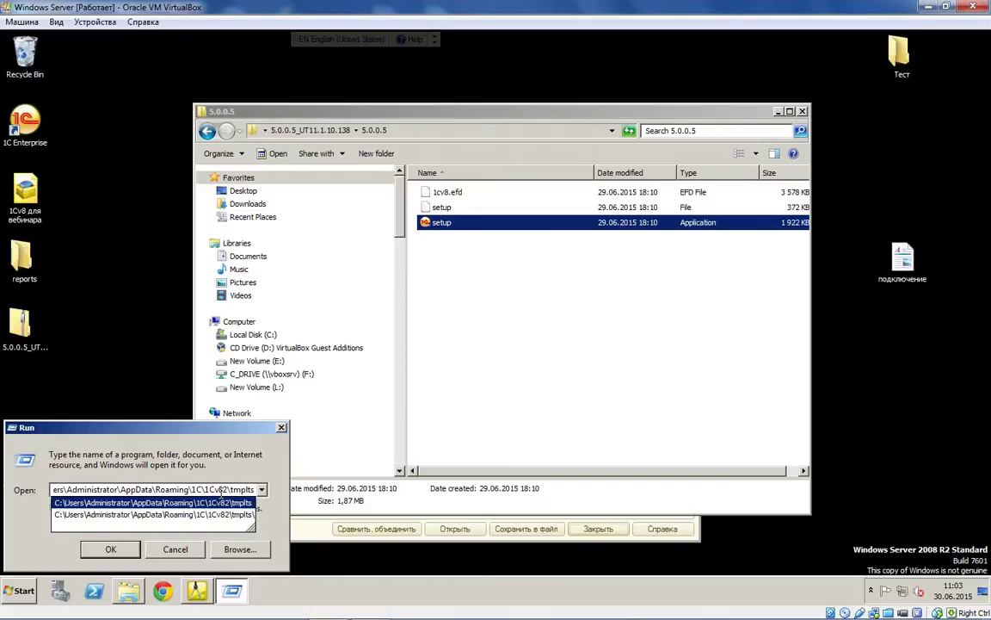
{"action": "key", "text": "Return"}
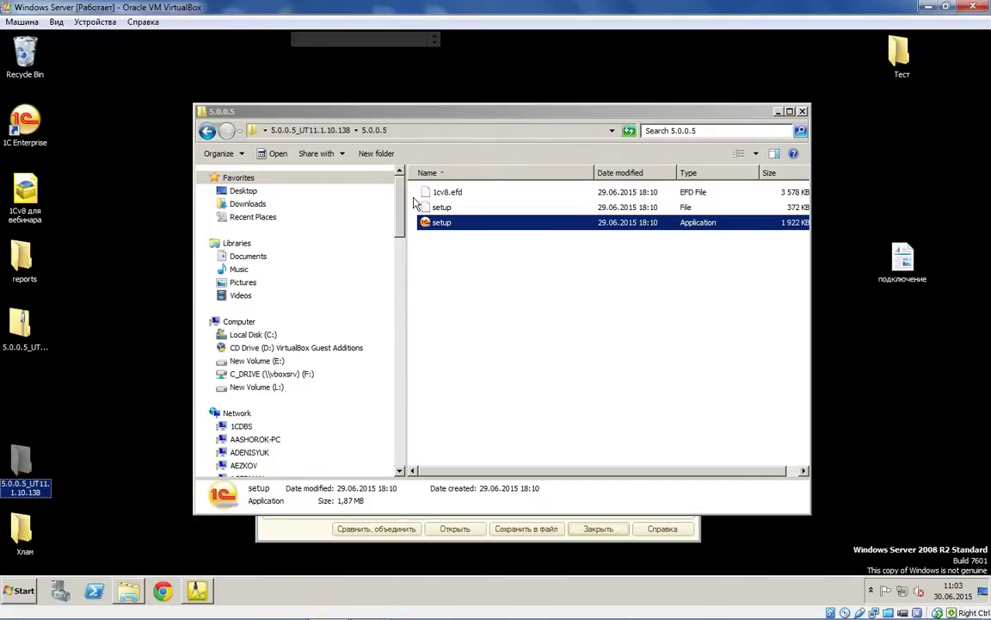
{"action": "double_click", "coordinate": [402, 191]}
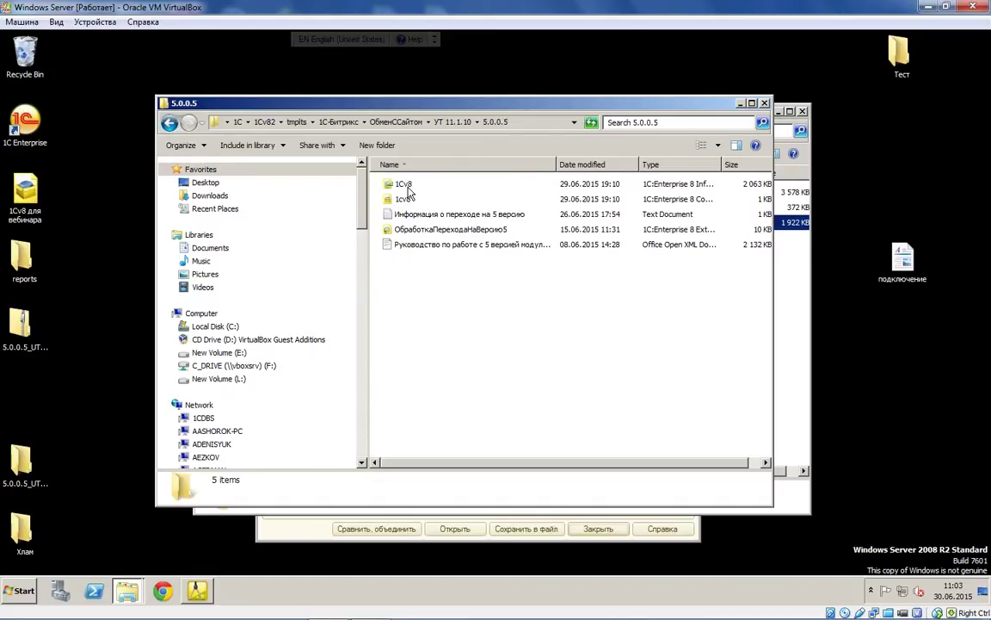
Step: Look over the 5.0.0.5 template files, then bring the Configurator back
{"action": "left_click", "coordinate": [408, 185]}
{"action": "left_click", "coordinate": [416, 310]}
{"action": "left_click", "coordinate": [513, 246]}
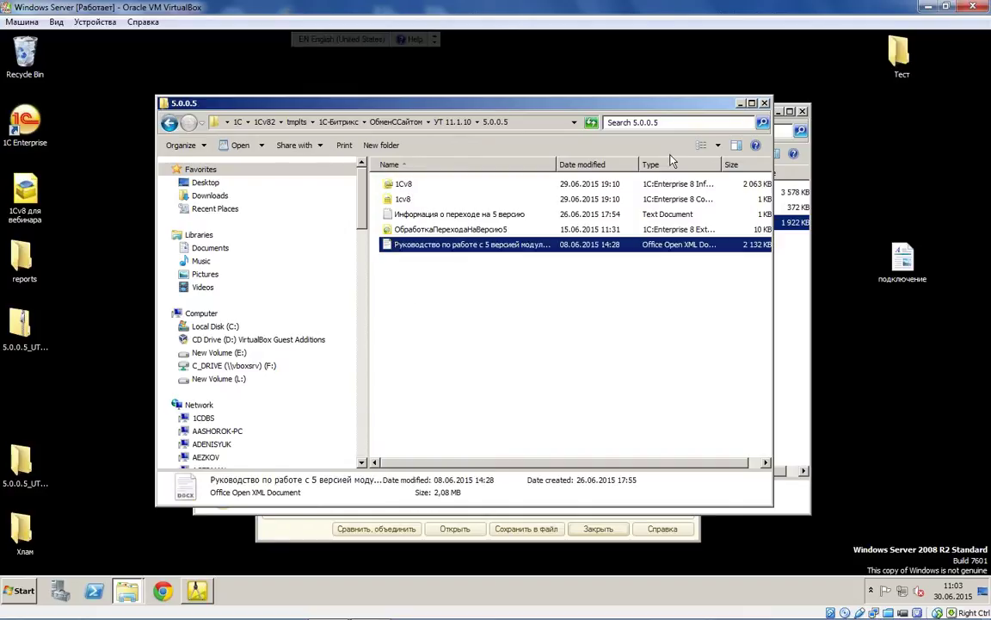
{"action": "left_click", "coordinate": [742, 105]}
{"action": "left_click", "coordinate": [204, 603]}
Step: Close support settings and start comparing and merging with the template's 1Cv8.cf
{"action": "left_click", "coordinate": [594, 528]}
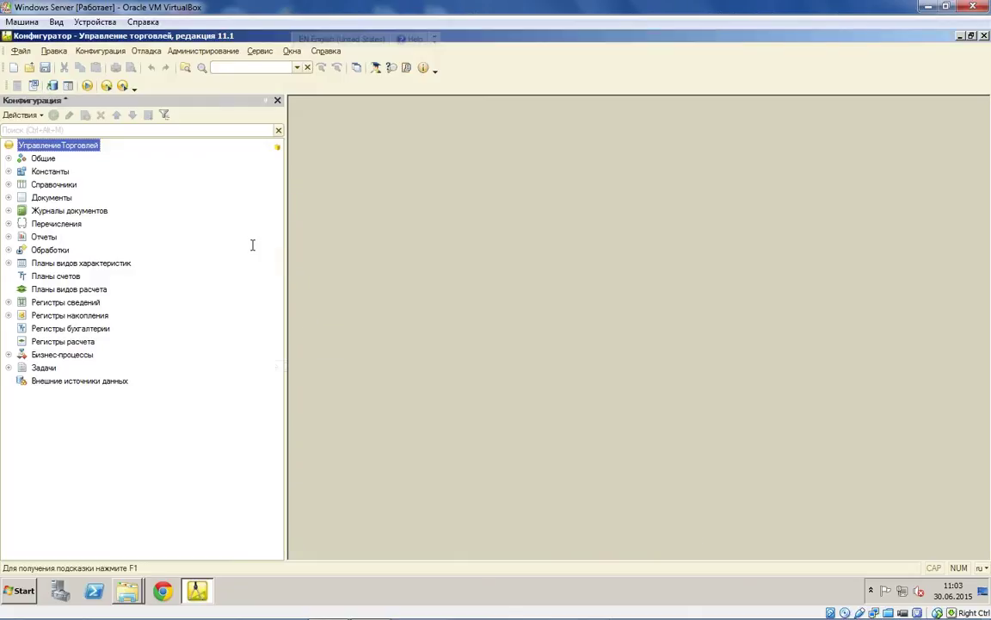
{"action": "left_click", "coordinate": [99, 51]}
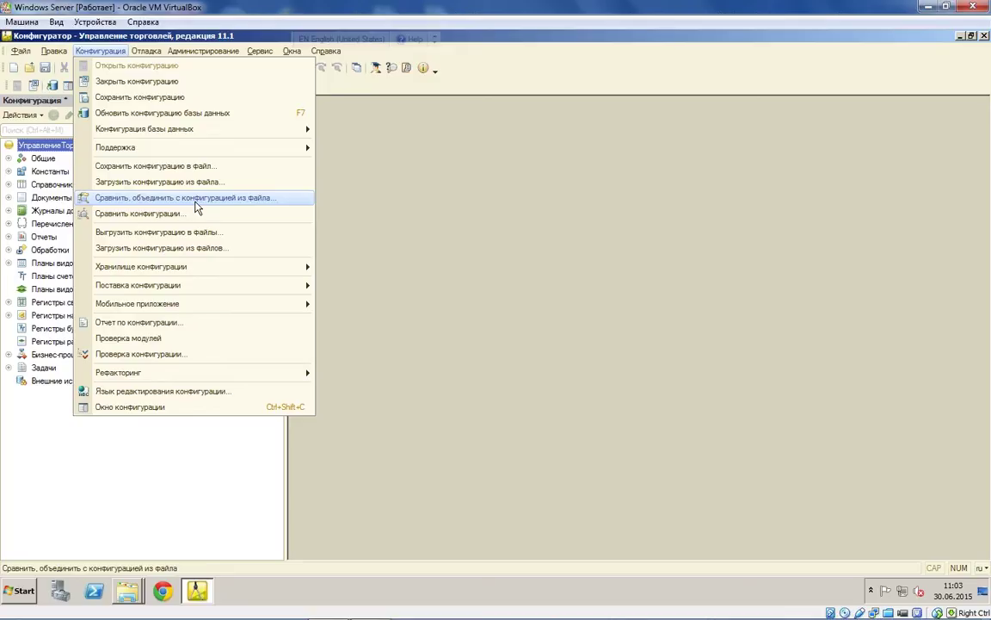
{"action": "left_click", "coordinate": [305, 199]}
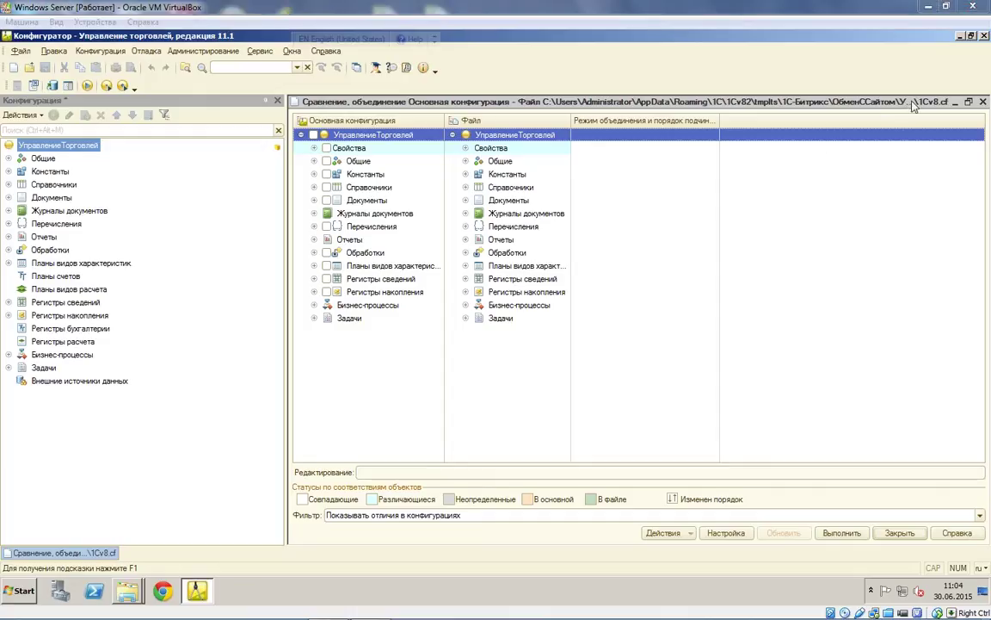
Step: Mark objects by the file's ОбменСИнтернетМагазином subsystem, including parent subsystems, excluding unassigned ones
{"action": "left_click", "coordinate": [692, 534]}
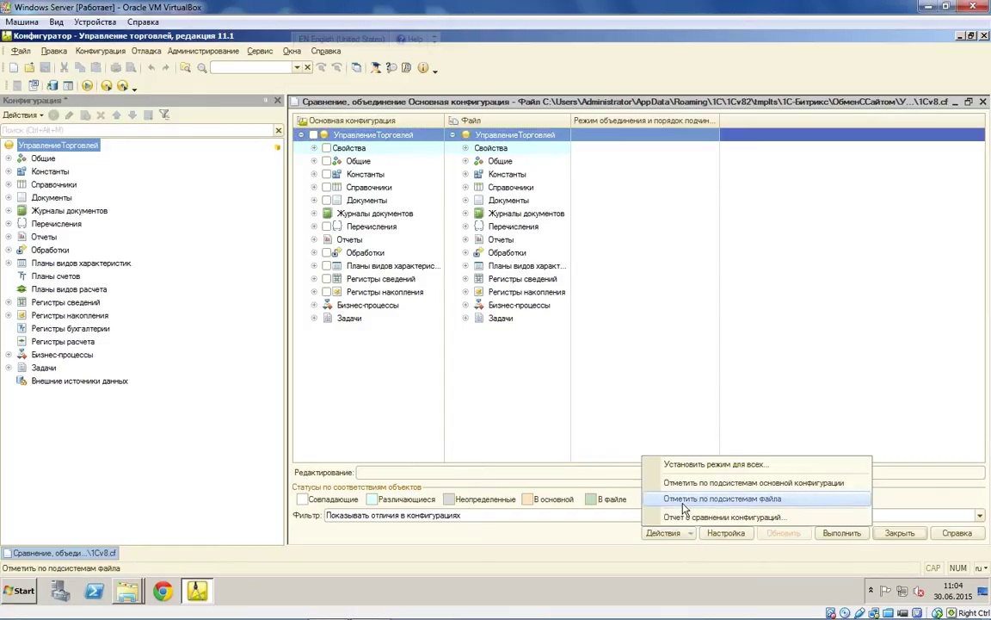
{"action": "left_click", "coordinate": [689, 499]}
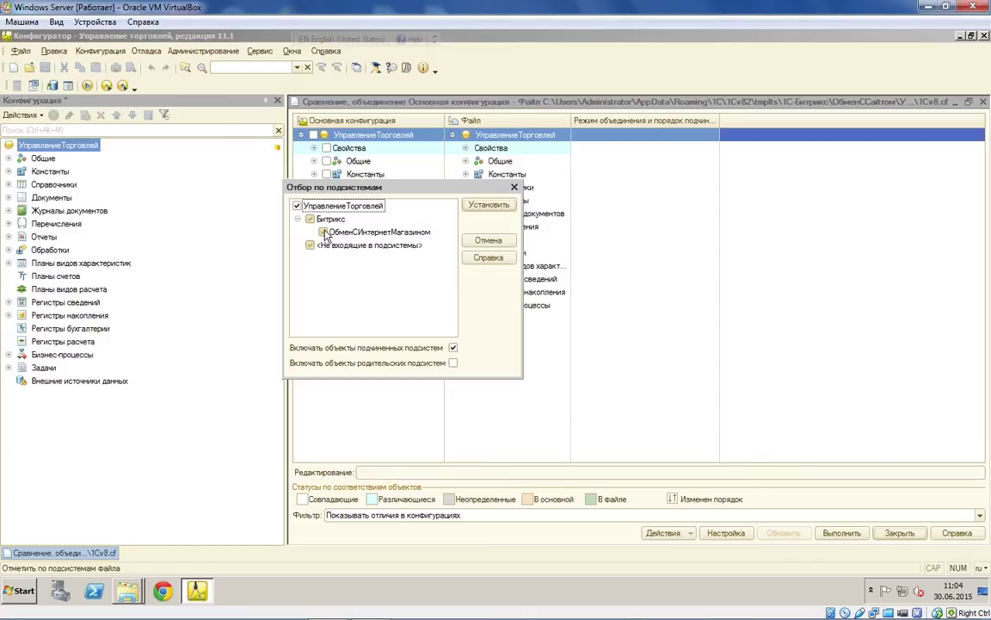
{"action": "left_click", "coordinate": [312, 246]}
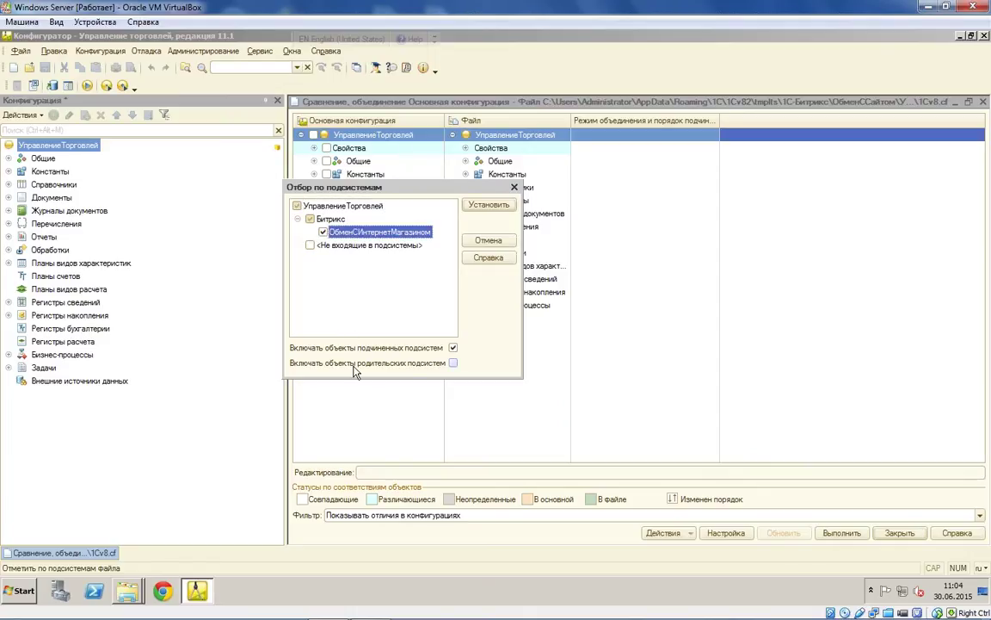
{"action": "left_click", "coordinate": [452, 364]}
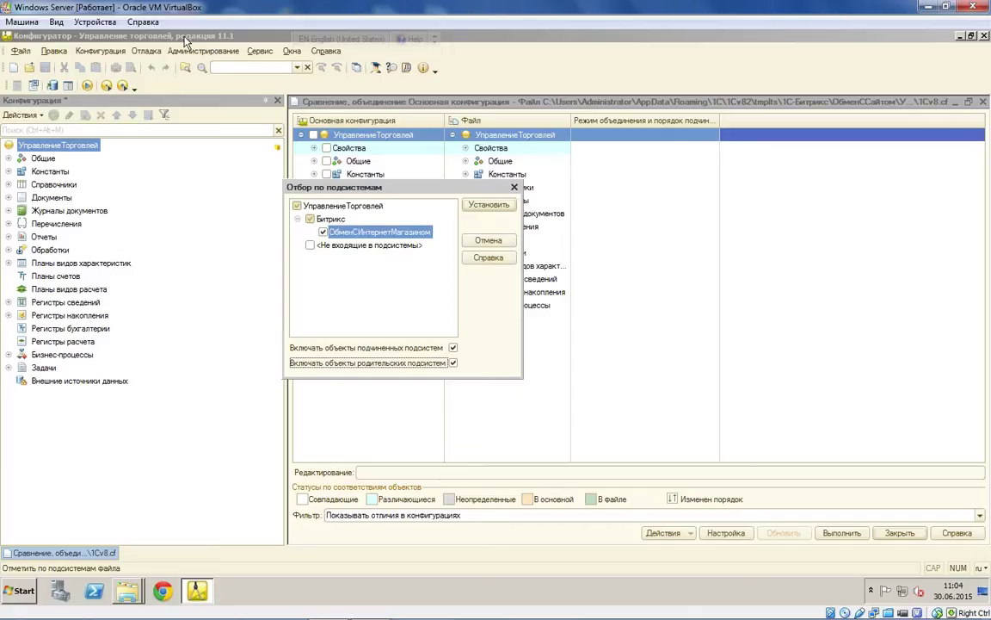
{"action": "left_click", "coordinate": [495, 210]}
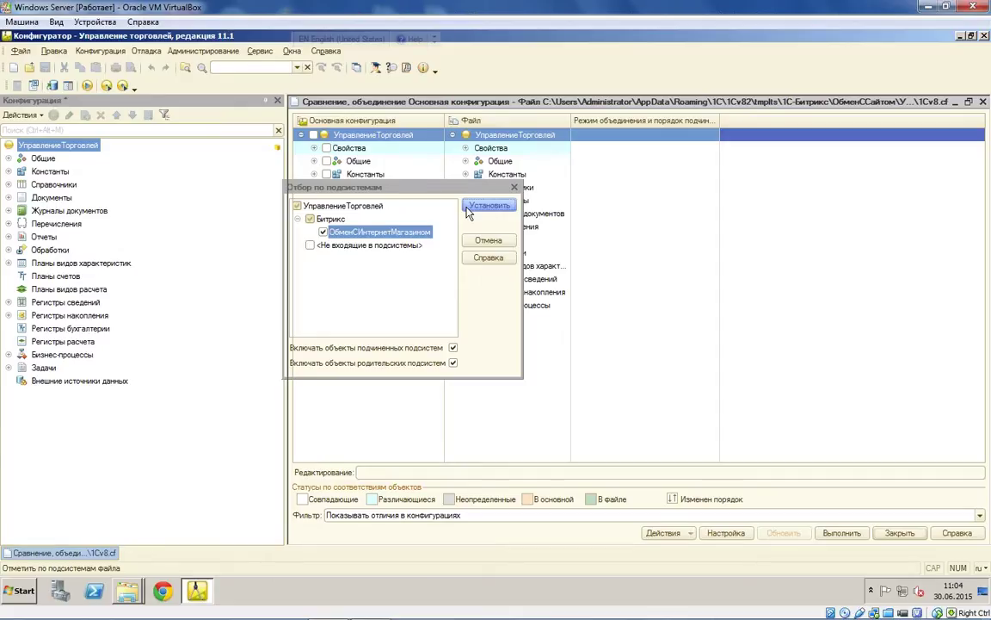
Step: Merge the marked Bitrix objects despite unresolved references, then accept the database configuration update
{"action": "left_click", "coordinate": [842, 533]}
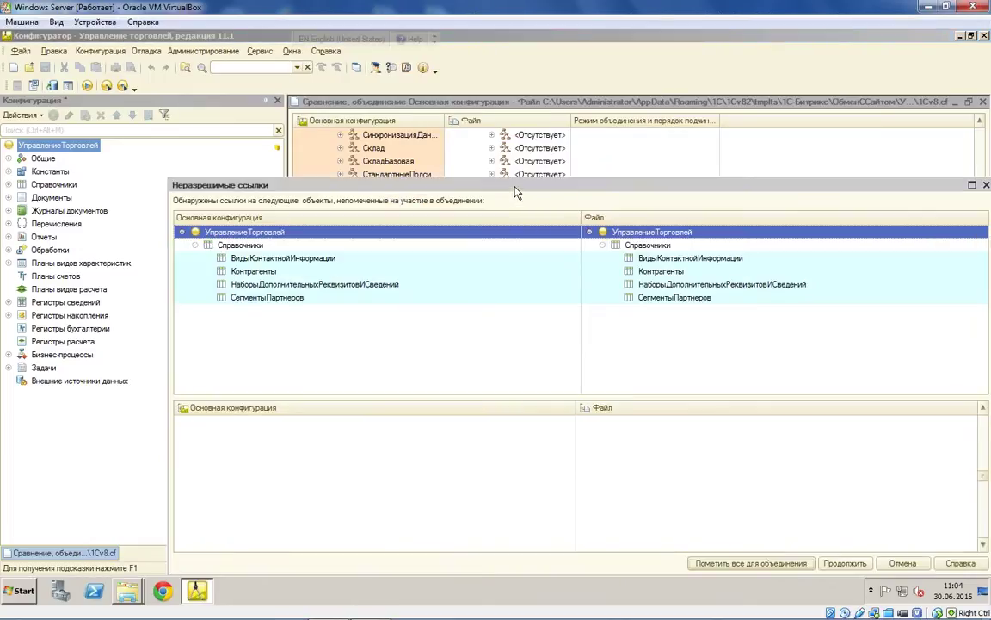
{"action": "left_click_drag", "start_coordinate": [520, 188], "coordinate": [437, 86]}
{"action": "left_click", "coordinate": [762, 462]}
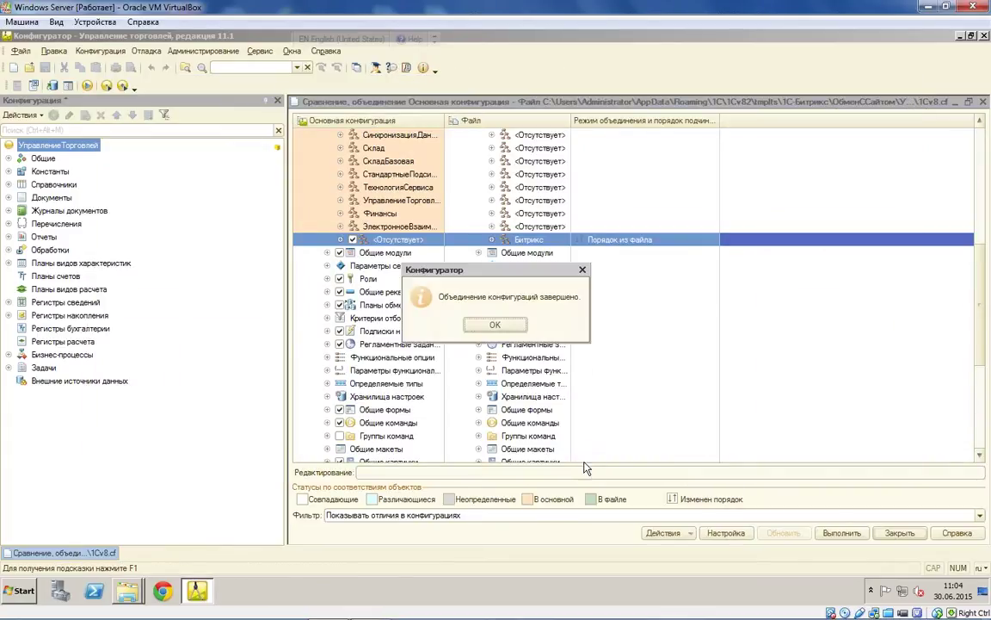
{"action": "left_click", "coordinate": [491, 327]}
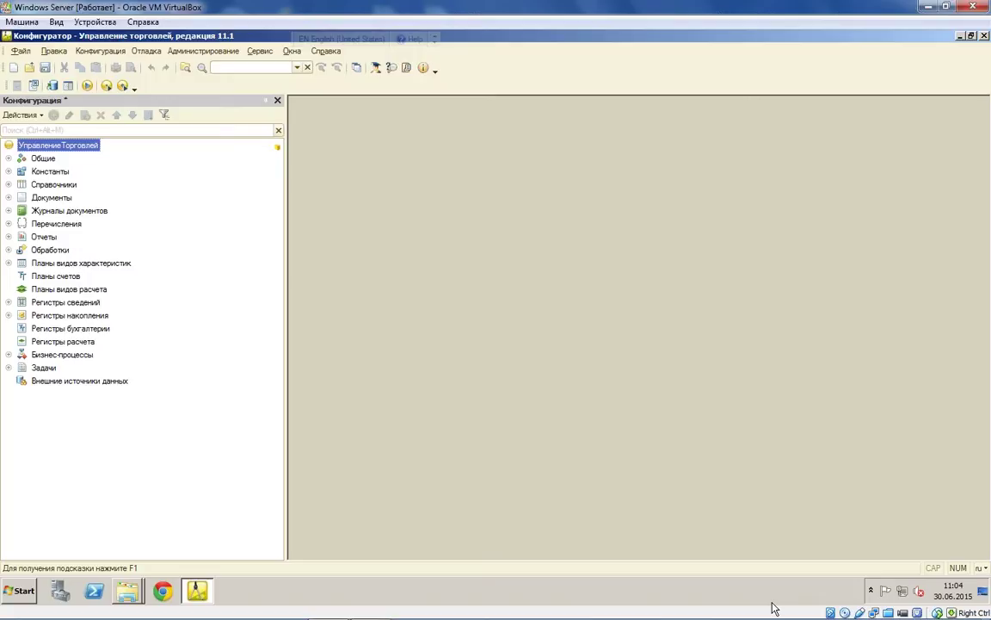
{"action": "left_click", "coordinate": [87, 86]}
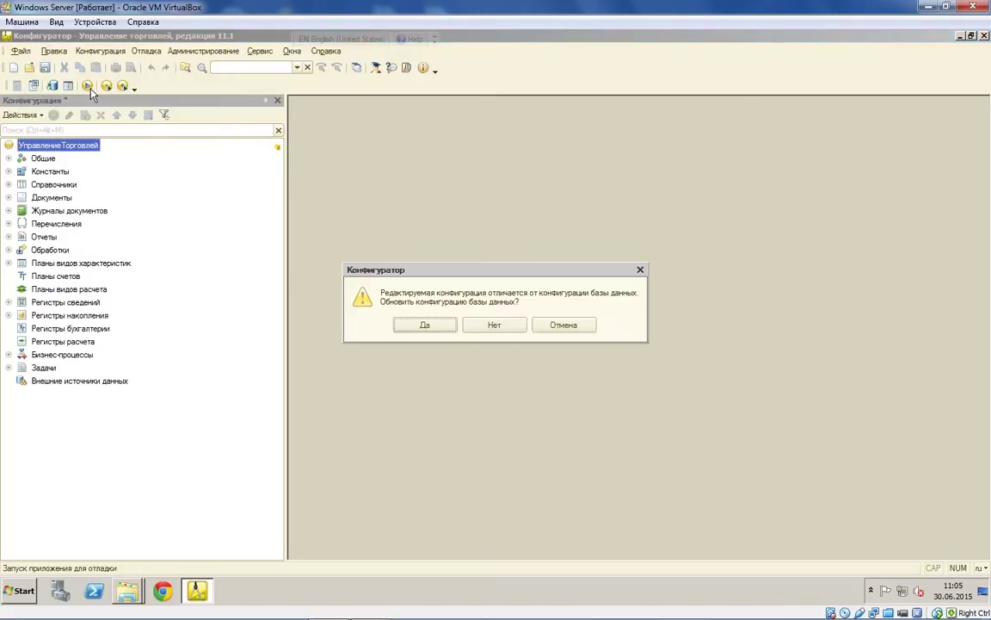
{"action": "left_click", "coordinate": [413, 328]}
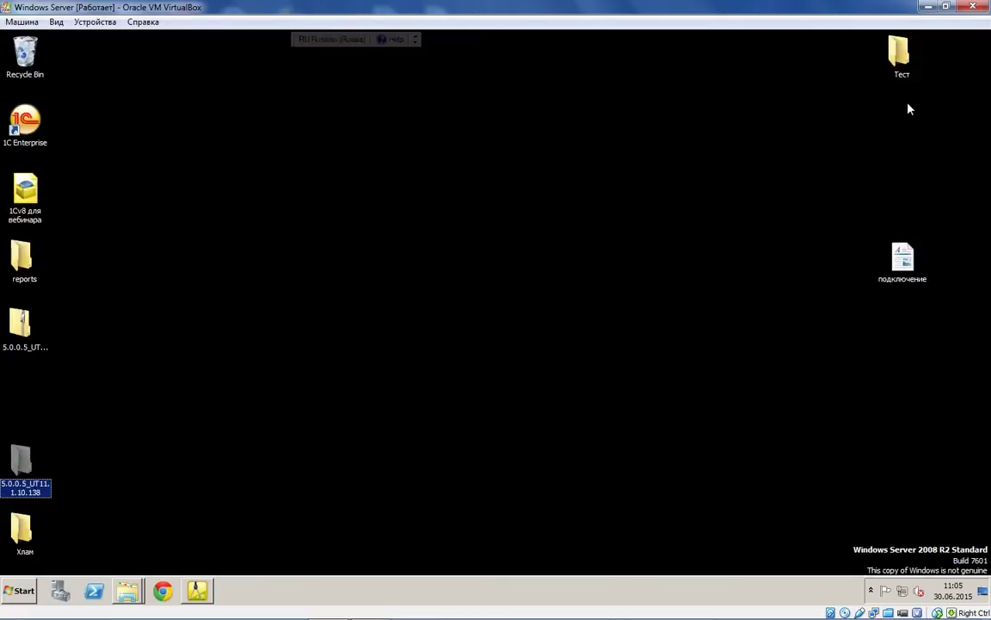
Step: Open the подключение notes in WordPad and select the ЗапуститьОбновлениеИнформационнойБазы line
{"action": "double_click", "coordinate": [903, 259]}
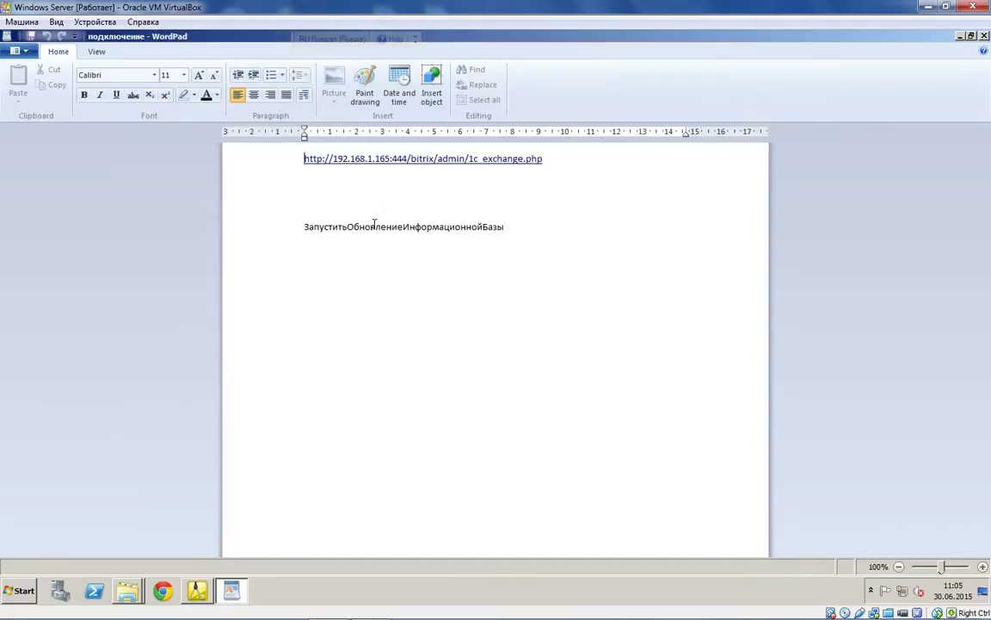
{"action": "double_click", "coordinate": [403, 226]}
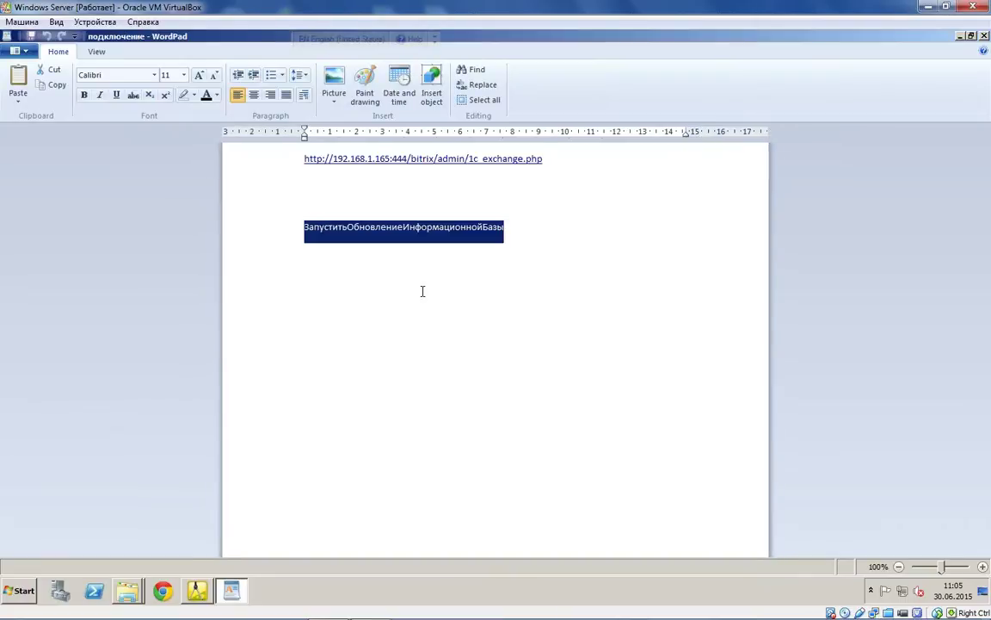
{"action": "left_click", "coordinate": [197, 590]}
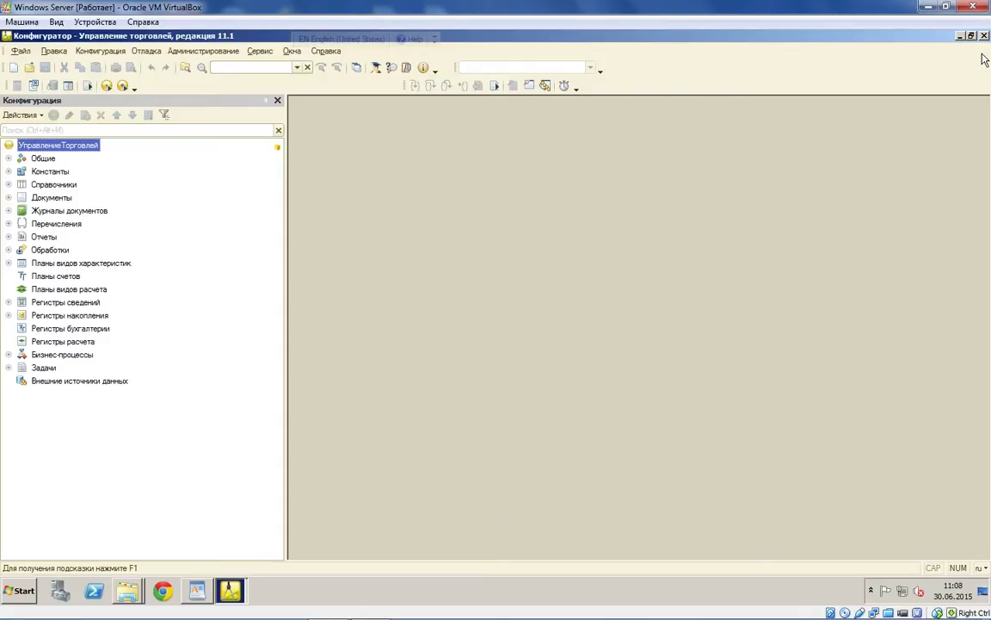
Step: Set ЗапуститьОбновлениеИнформационнойБазы as the launch parameter in Сервис > Параметры
{"action": "left_click", "coordinate": [70, 210]}
{"action": "left_click", "coordinate": [185, 51]}
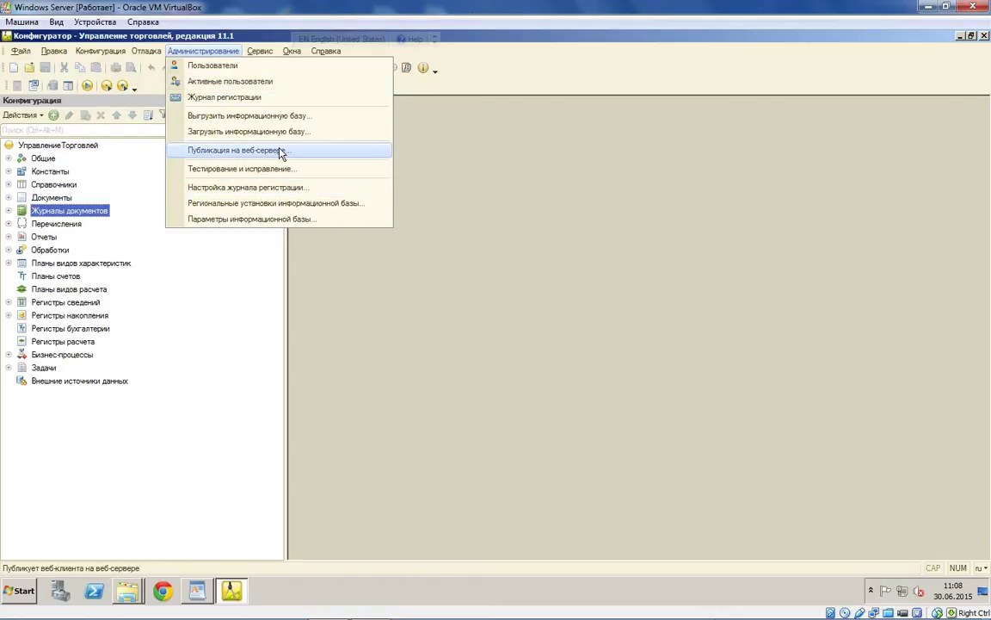
{"action": "left_click", "coordinate": [260, 50]}
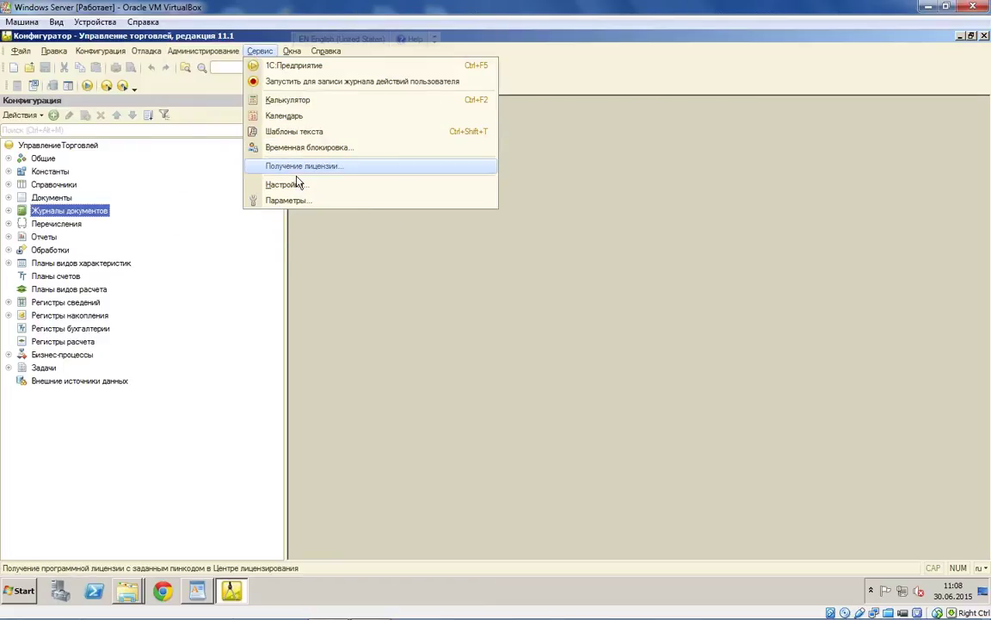
{"action": "left_click", "coordinate": [297, 196]}
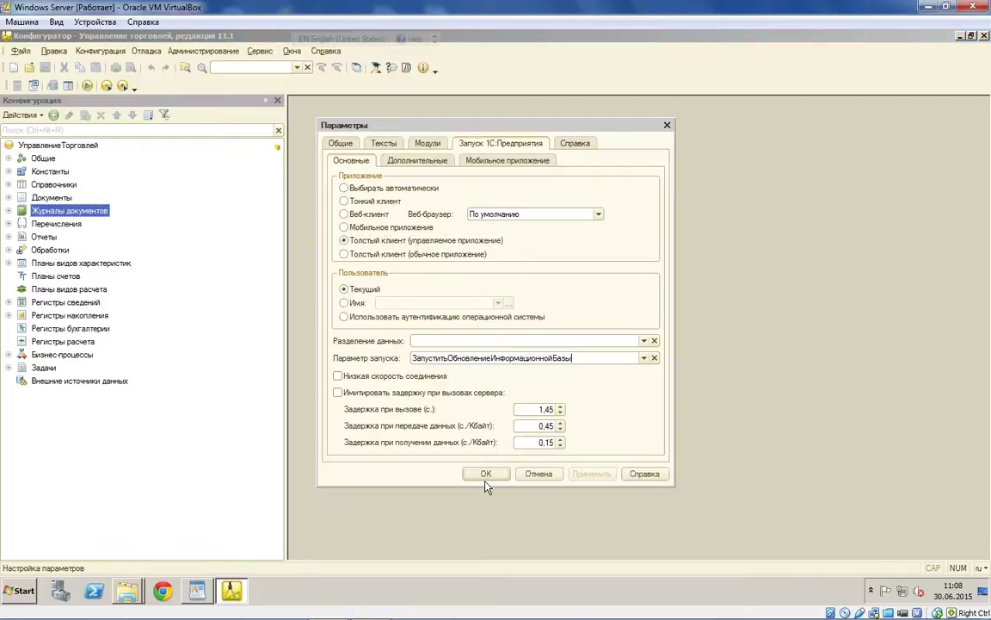
{"action": "left_click", "coordinate": [485, 475]}
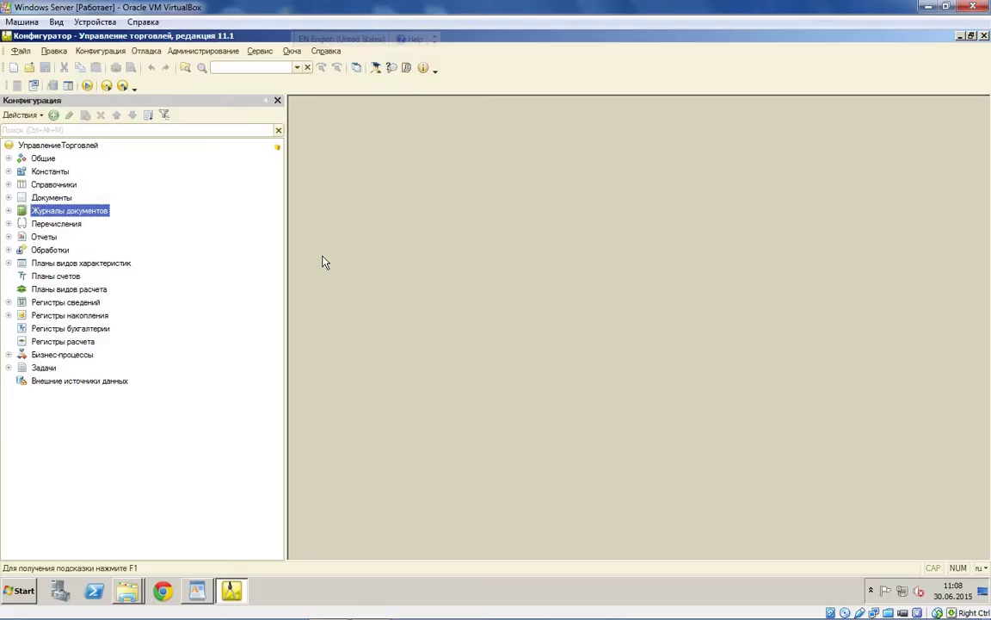
Step: Start debugging to begin the infobase update, then switch back to the Configurator
{"action": "left_click", "coordinate": [87, 85]}
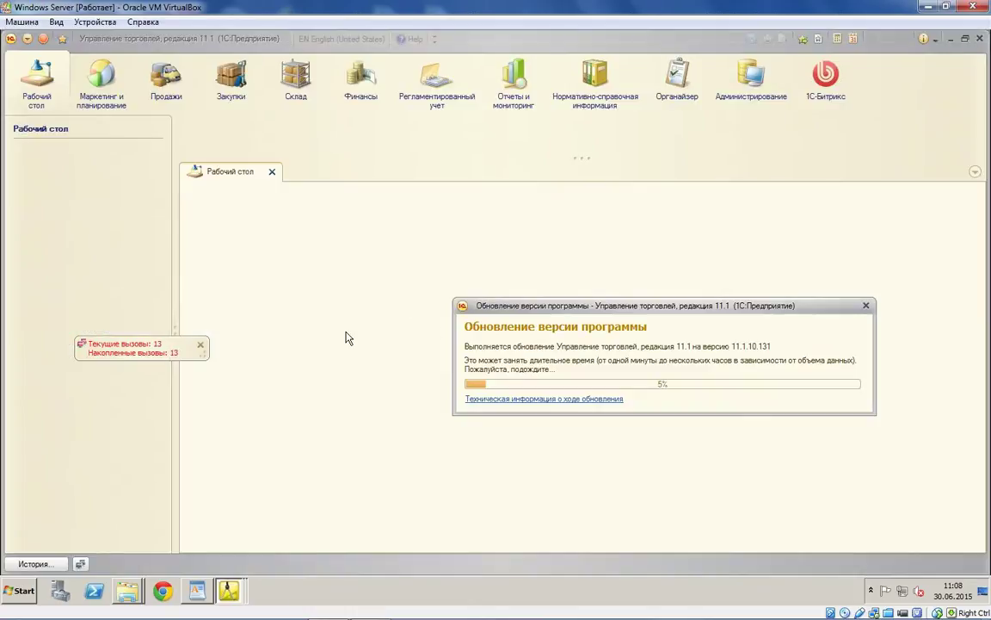
{"action": "left_click_drag", "start_coordinate": [635, 244], "coordinate": [440, 217]}
{"action": "left_click", "coordinate": [229, 591]}
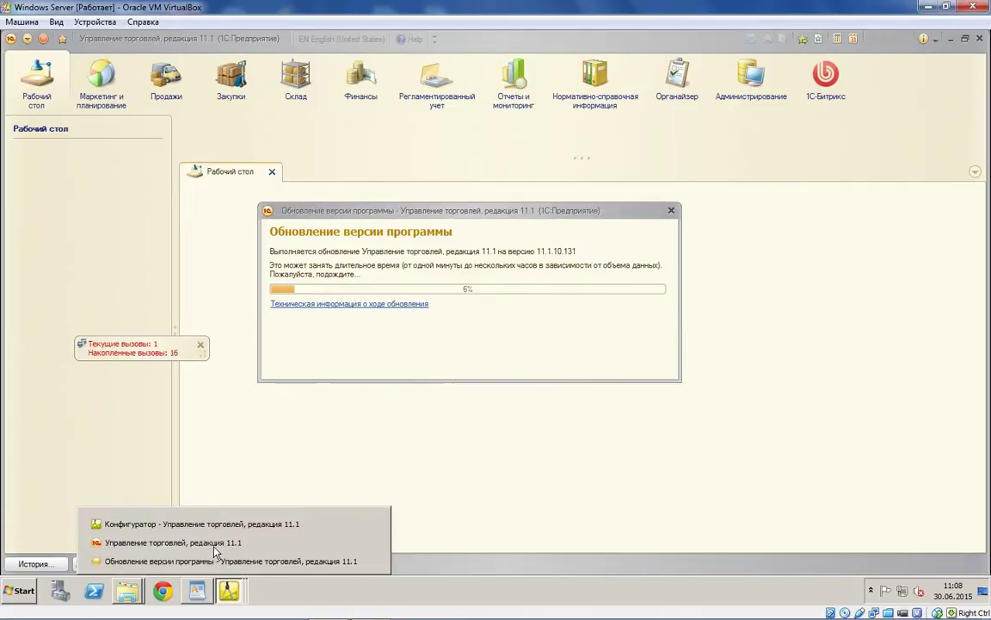
{"action": "left_click", "coordinate": [258, 525]}
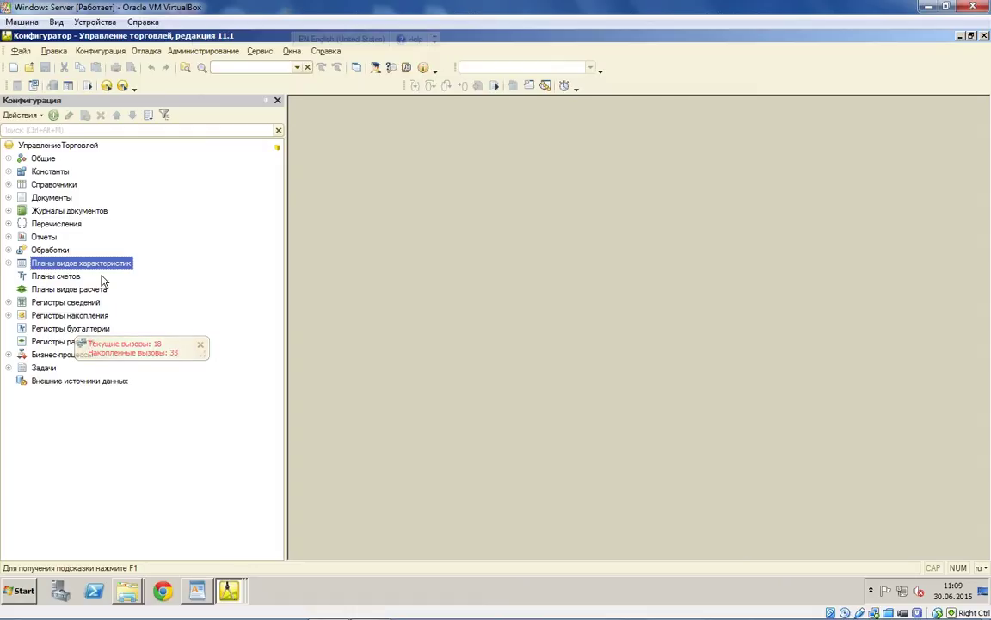
Step: Follow the infobase update to completion and close the version 11.1.10.131 what's-new page
{"action": "left_click", "coordinate": [229, 591]}
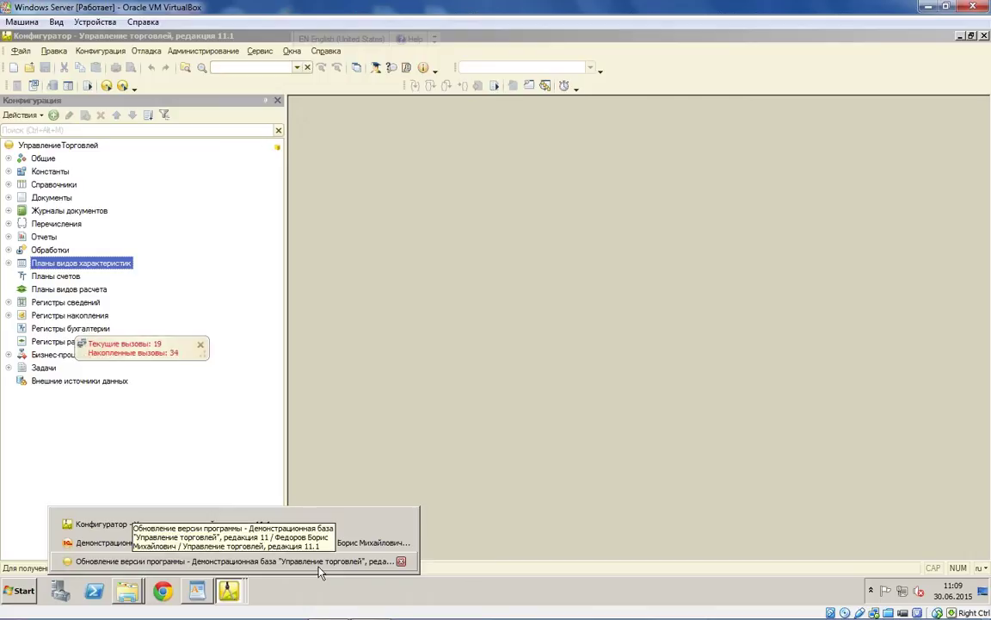
{"action": "left_click", "coordinate": [317, 564]}
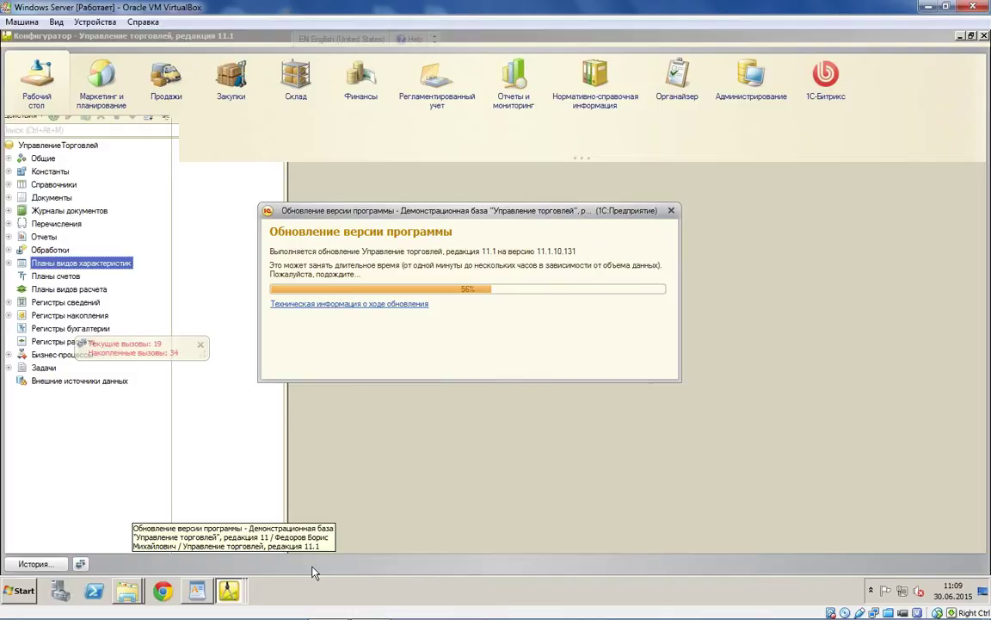
{"action": "left_click", "coordinate": [237, 589]}
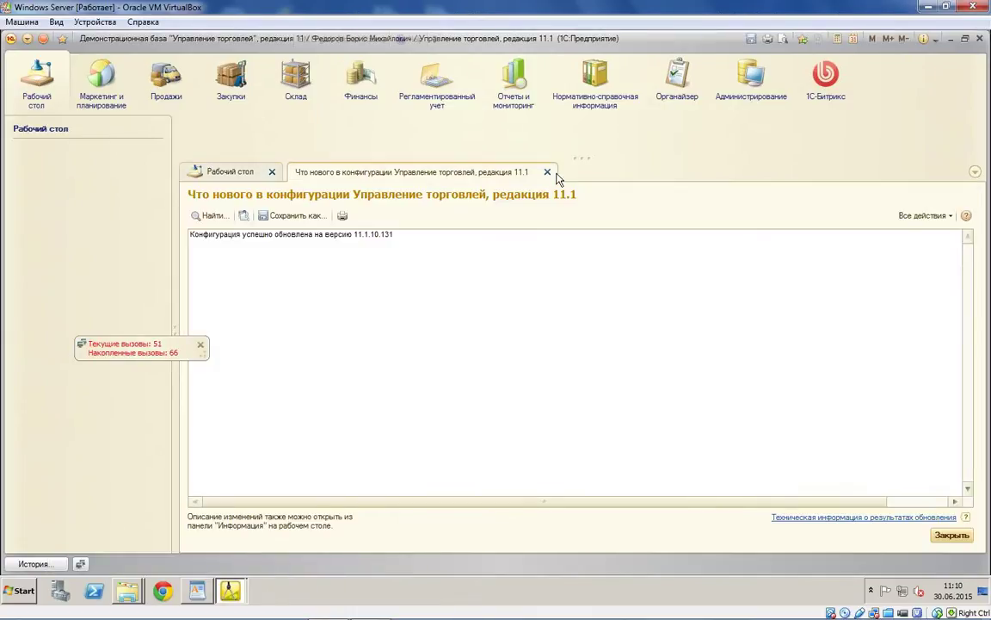
{"action": "left_click", "coordinate": [547, 171]}
Step: Open the 1C-Битрикс section, view the Bitrix identifiers, and check the exchange module version (5.0.0.5)
{"action": "left_click", "coordinate": [272, 171]}
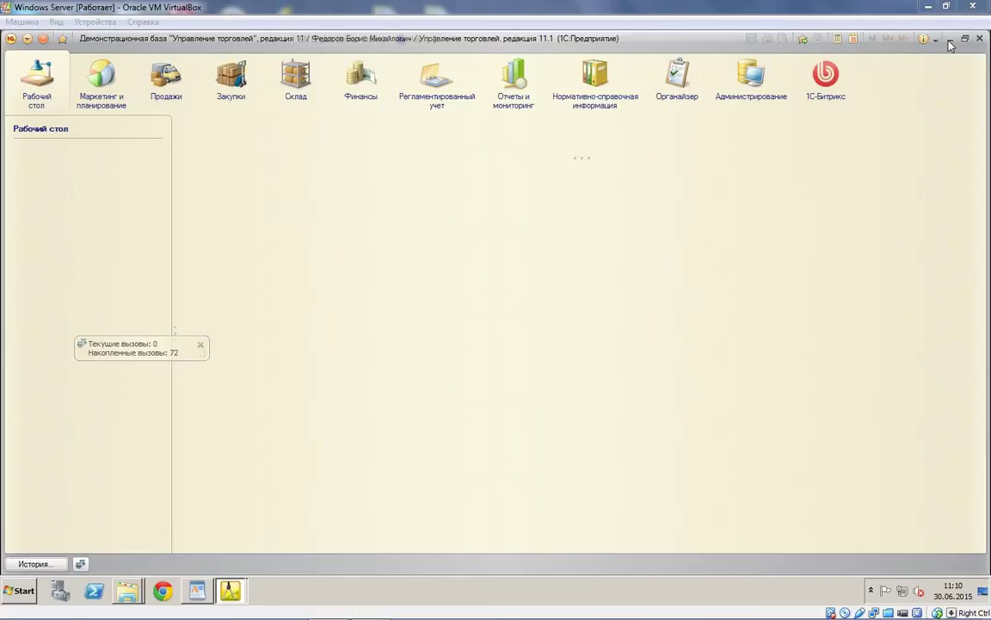
{"action": "left_click", "coordinate": [828, 94]}
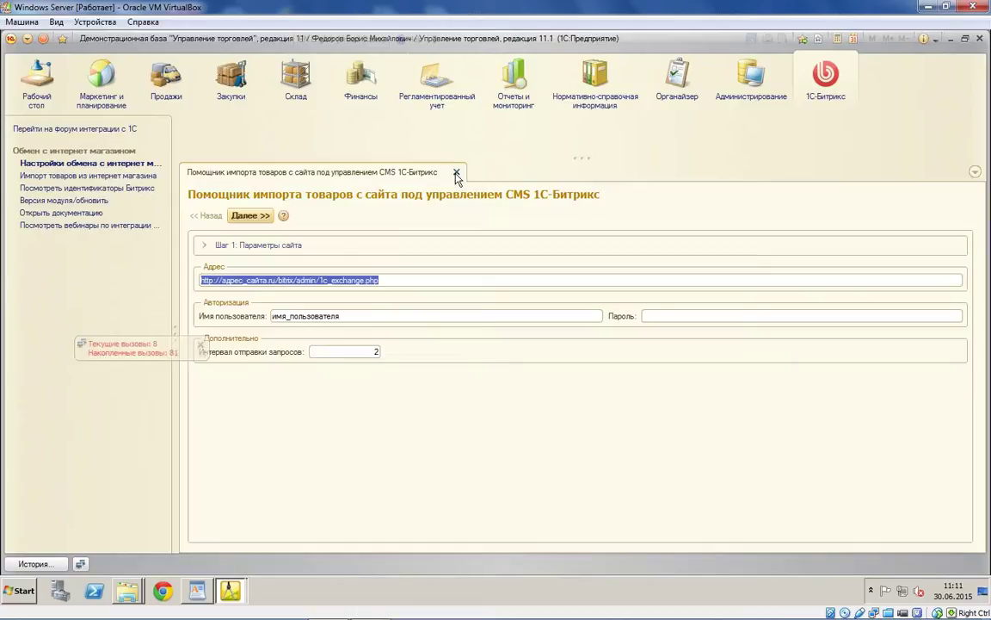
{"action": "left_click", "coordinate": [457, 172]}
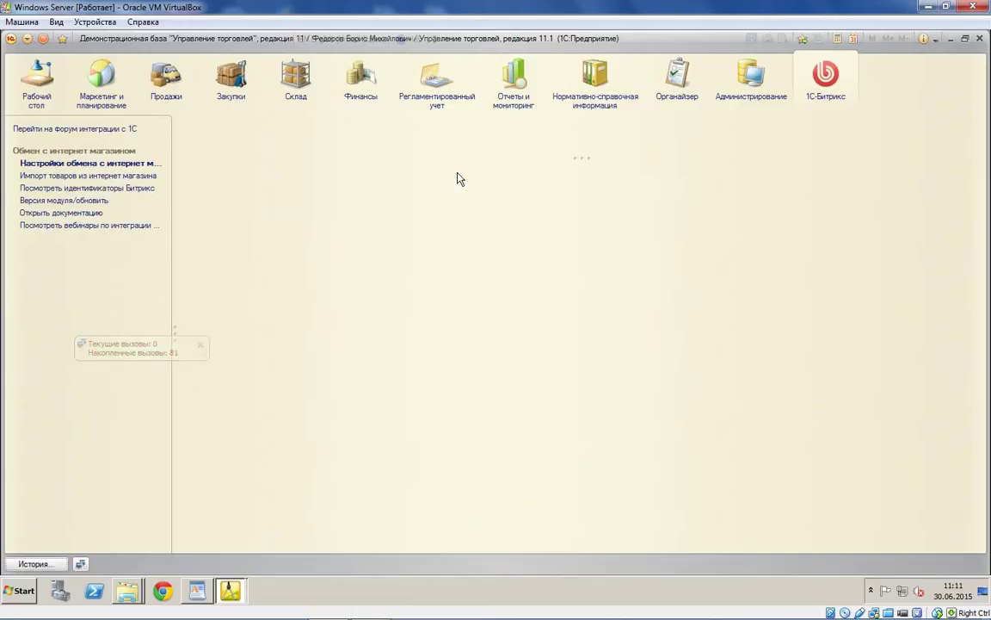
{"action": "left_click", "coordinate": [78, 188]}
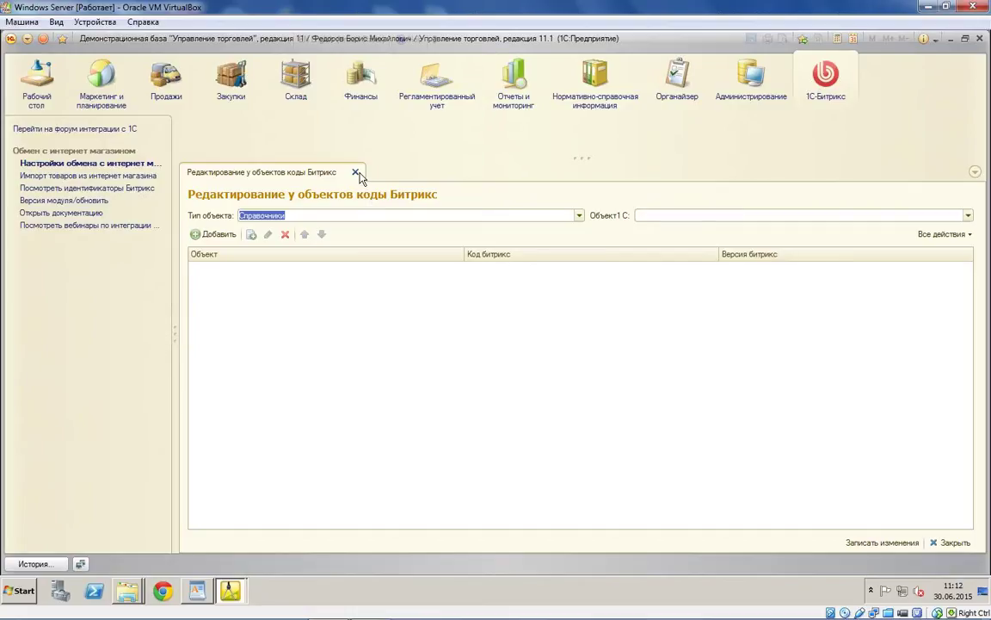
{"action": "left_click", "coordinate": [356, 173]}
{"action": "left_click", "coordinate": [74, 199]}
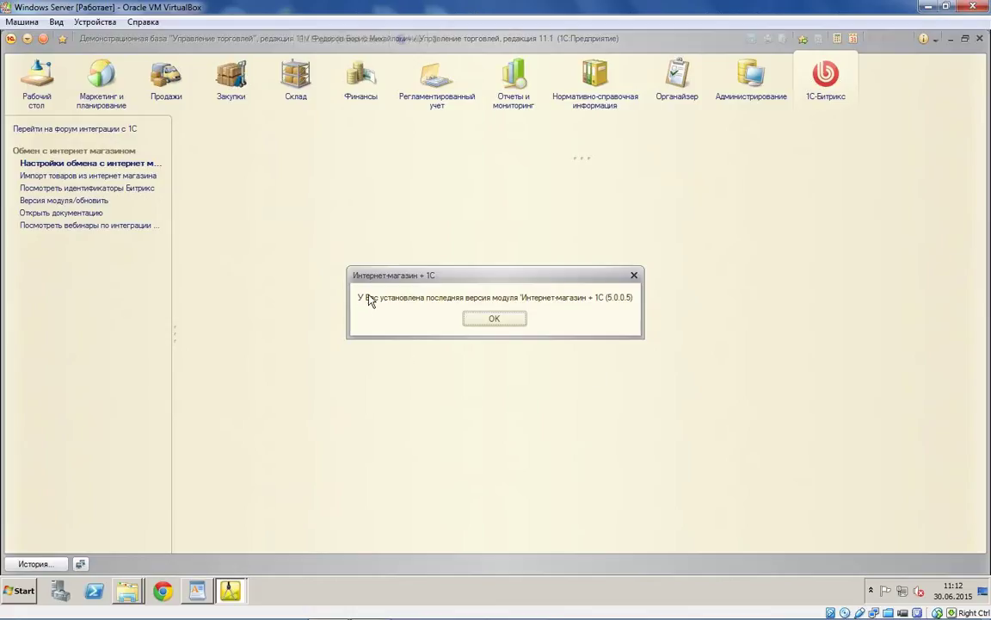
Step: Dismiss the version message and open Настройки обмена с интернет магазином, glancing at Синхронизация данных
{"action": "left_click", "coordinate": [467, 318]}
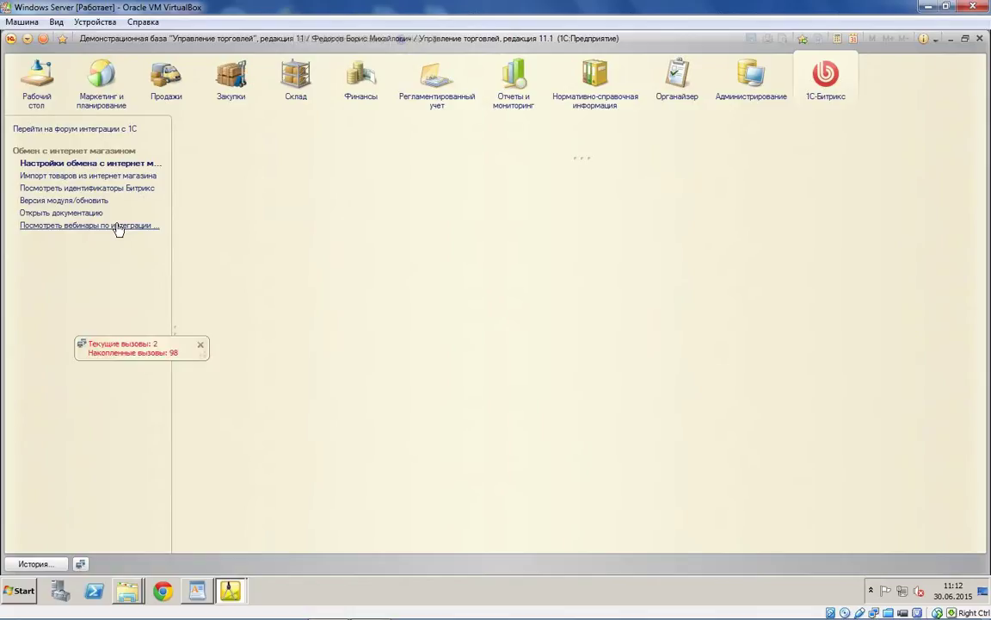
{"action": "left_click", "coordinate": [101, 166]}
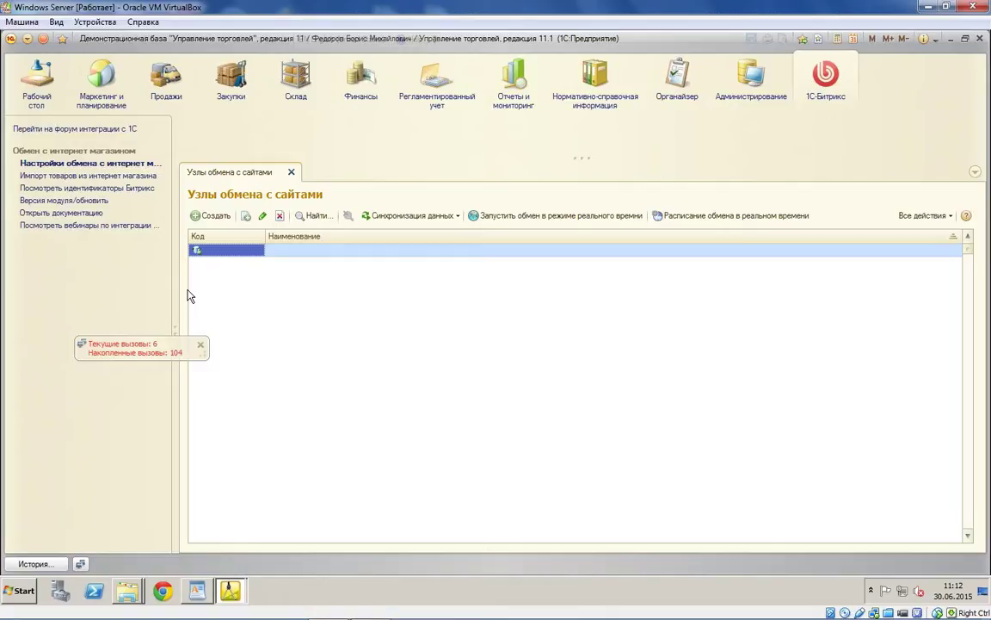
{"action": "left_click", "coordinate": [411, 215]}
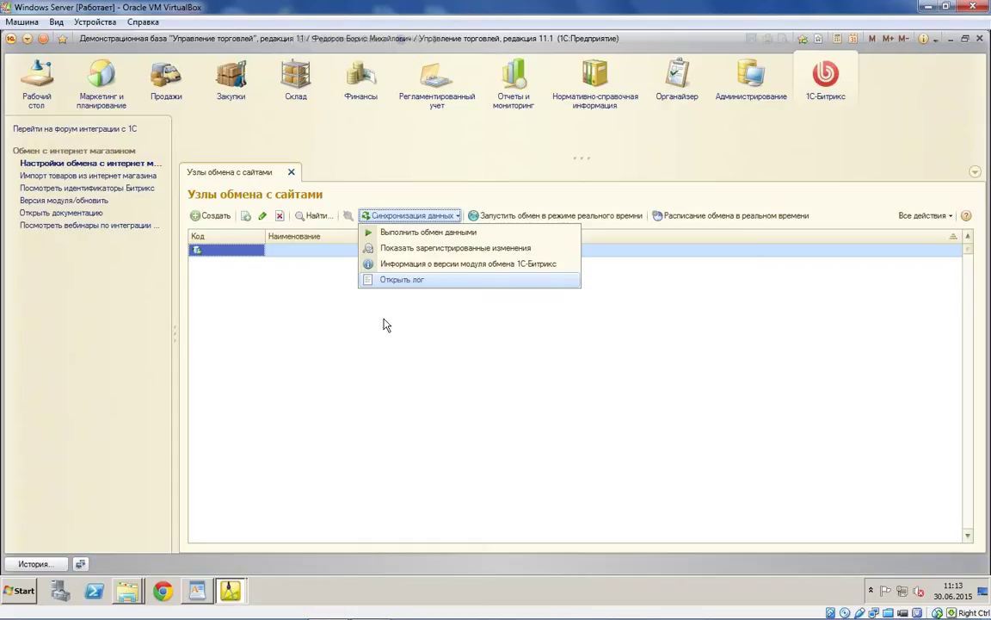
{"action": "left_click", "coordinate": [516, 428]}
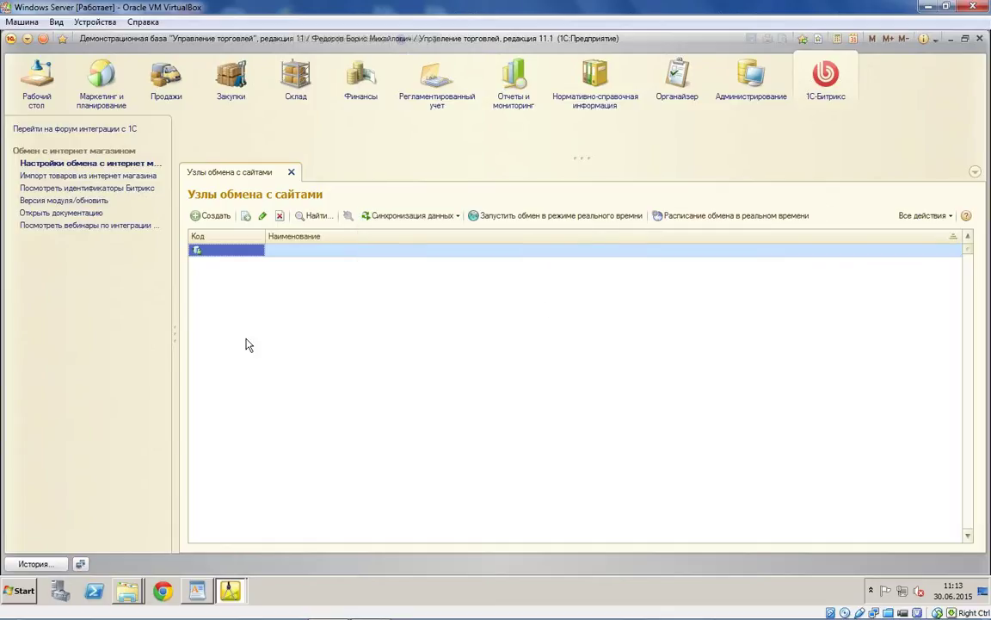
Step: Create node 'Выгрузка товаров' with the 1c_exchange.php site address and the site password
{"action": "left_click", "coordinate": [207, 220]}
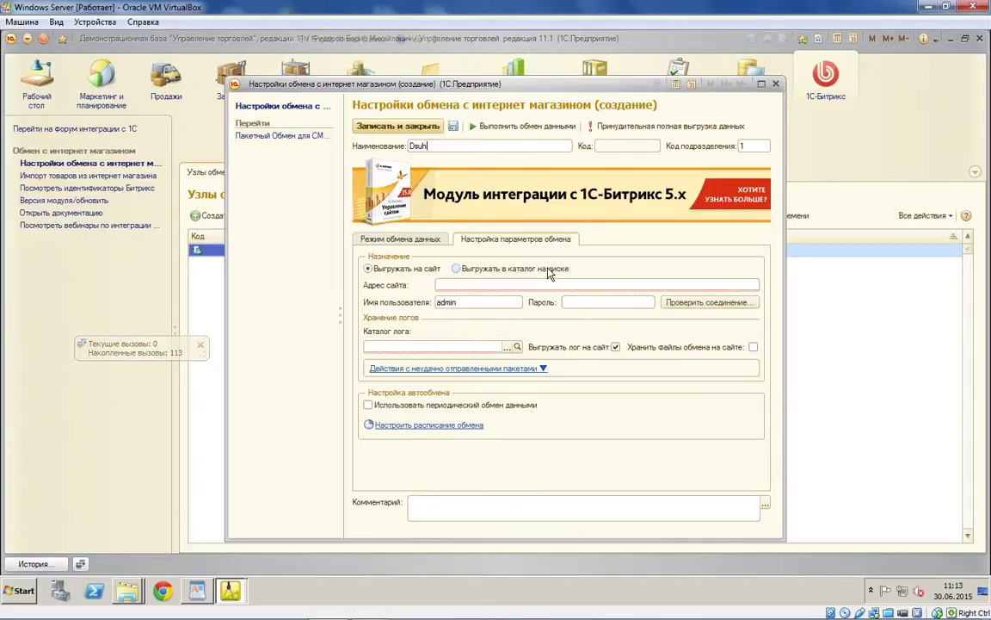
{"action": "type", "text": "Выгрузка"}
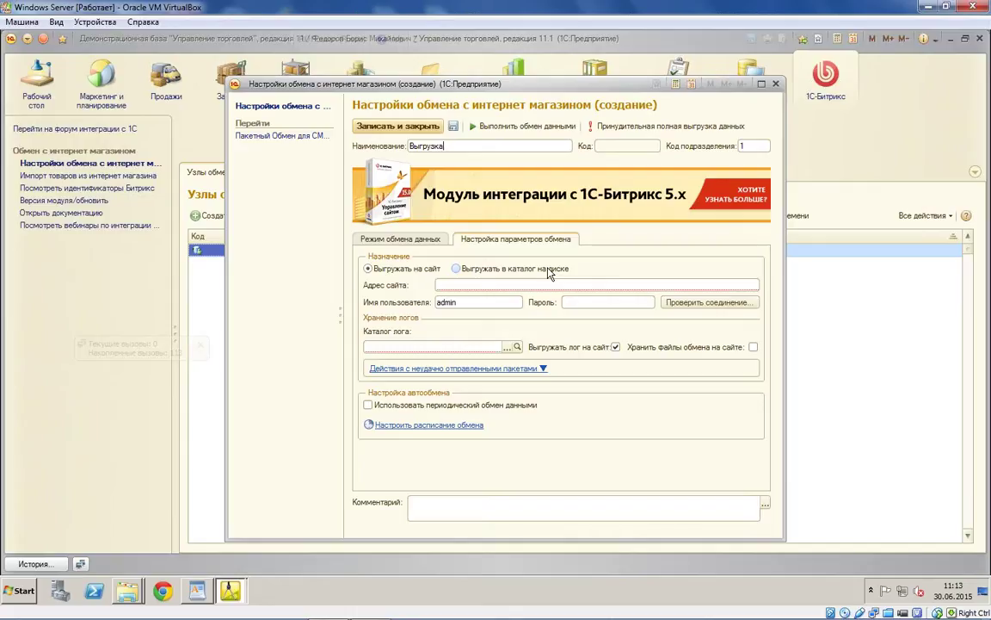
{"action": "type", "text": " товаров"}
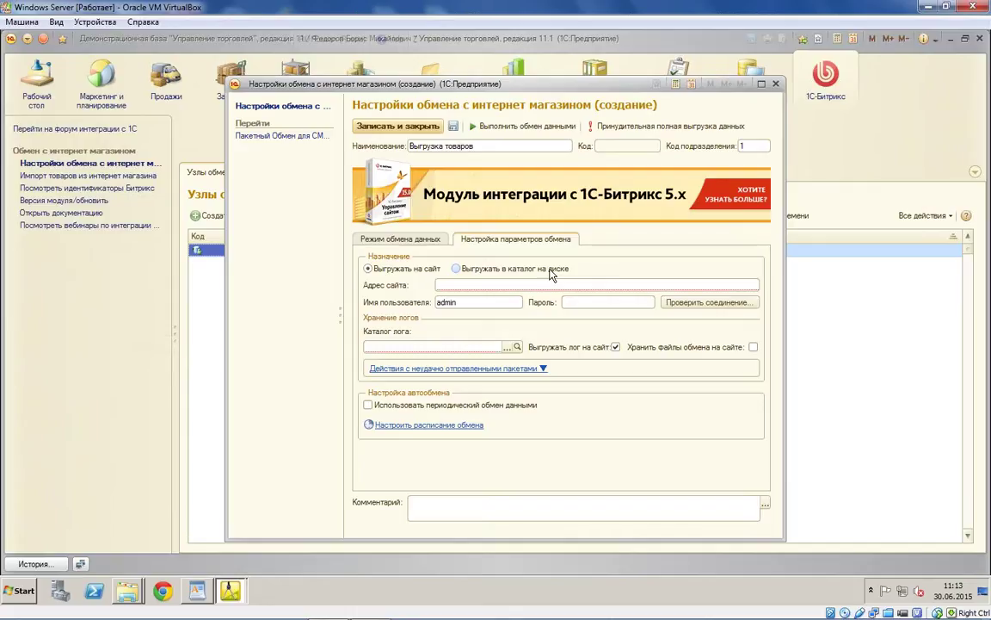
{"action": "left_click", "coordinate": [493, 284]}
{"action": "type", "text": "ЗапуститьОбновлениеИнформационнойБазы"}
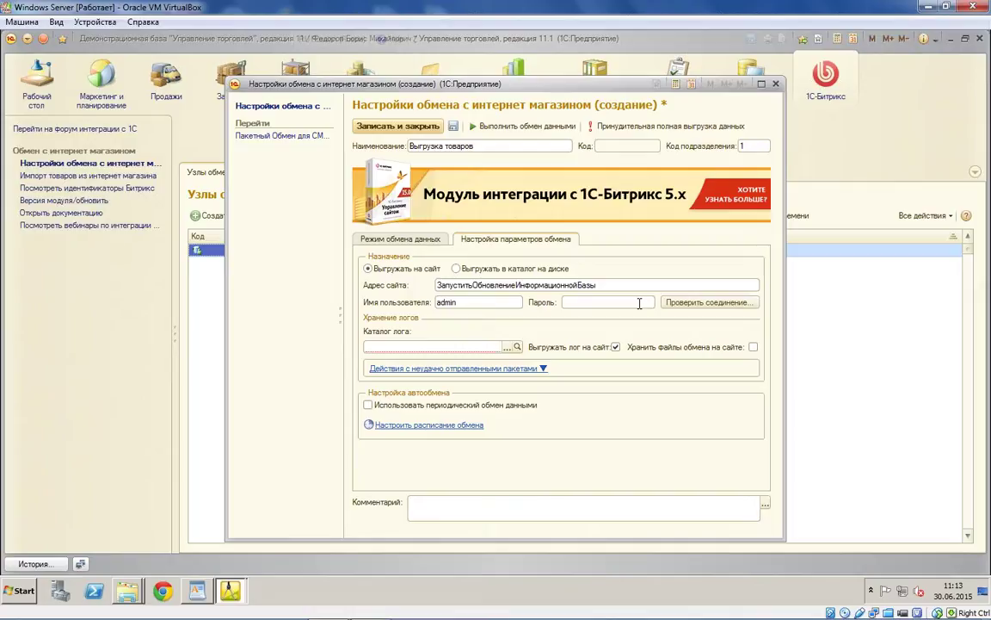
{"action": "key", "text": "ctrl+a"}
{"action": "type", "text": "http://192.168.1.165:444/bitrix/admin/1c_exchange.php"}
{"action": "left_click", "coordinate": [579, 302]}
{"action": "type", "text": "******"}
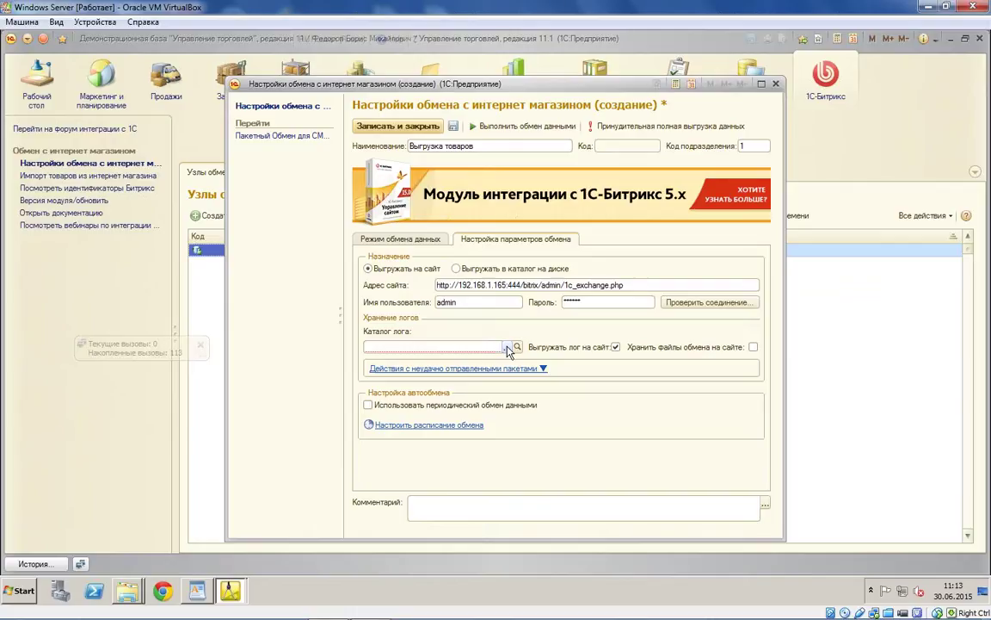
Step: Set the exchange log folder to Desktop\Тест
{"action": "left_click", "coordinate": [506, 347]}
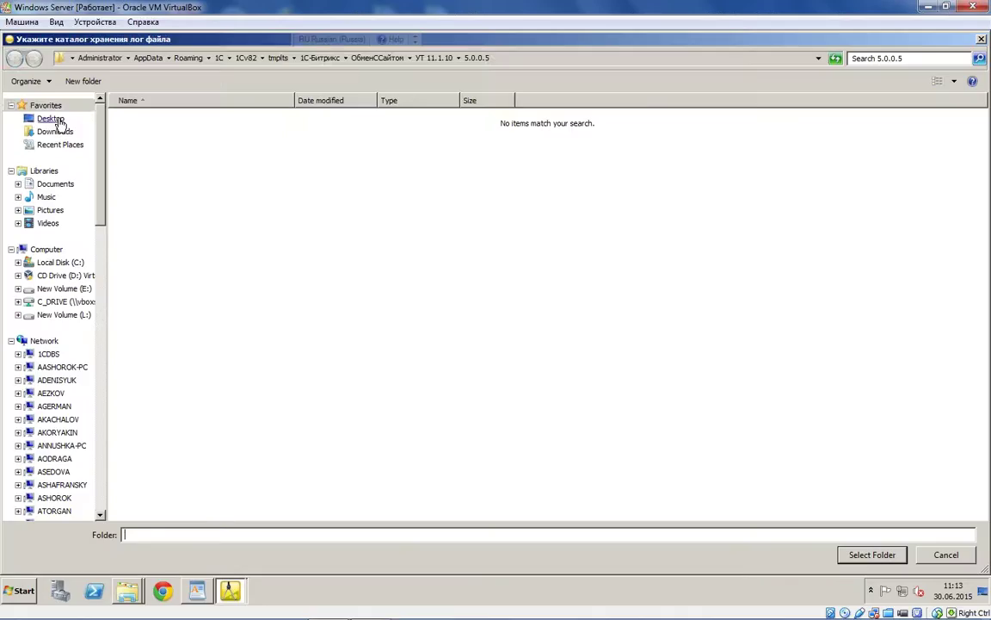
{"action": "left_click", "coordinate": [58, 121]}
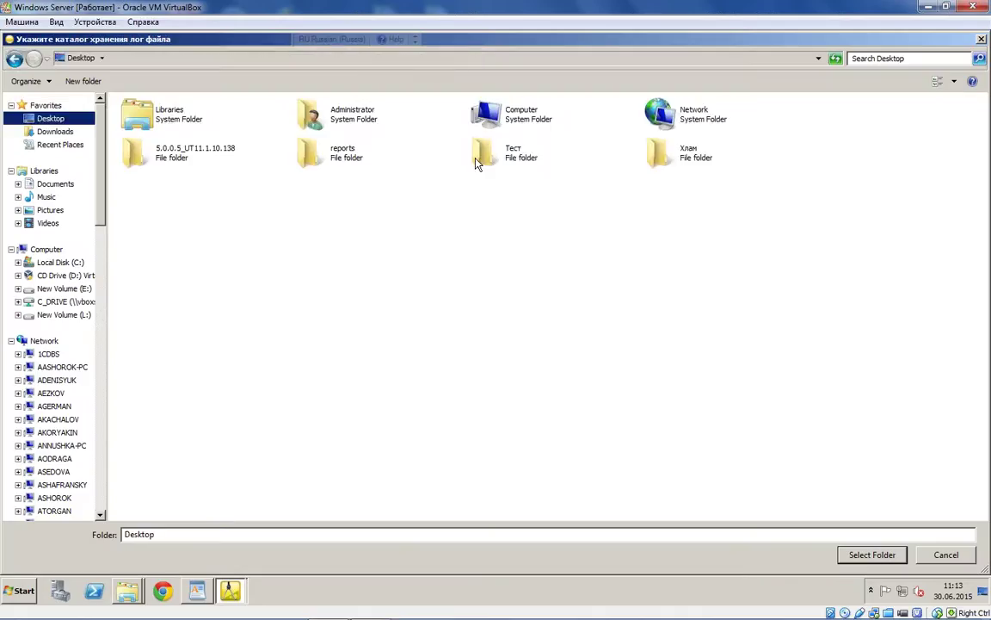
{"action": "left_click", "coordinate": [503, 167]}
{"action": "double_click", "coordinate": [503, 167]}
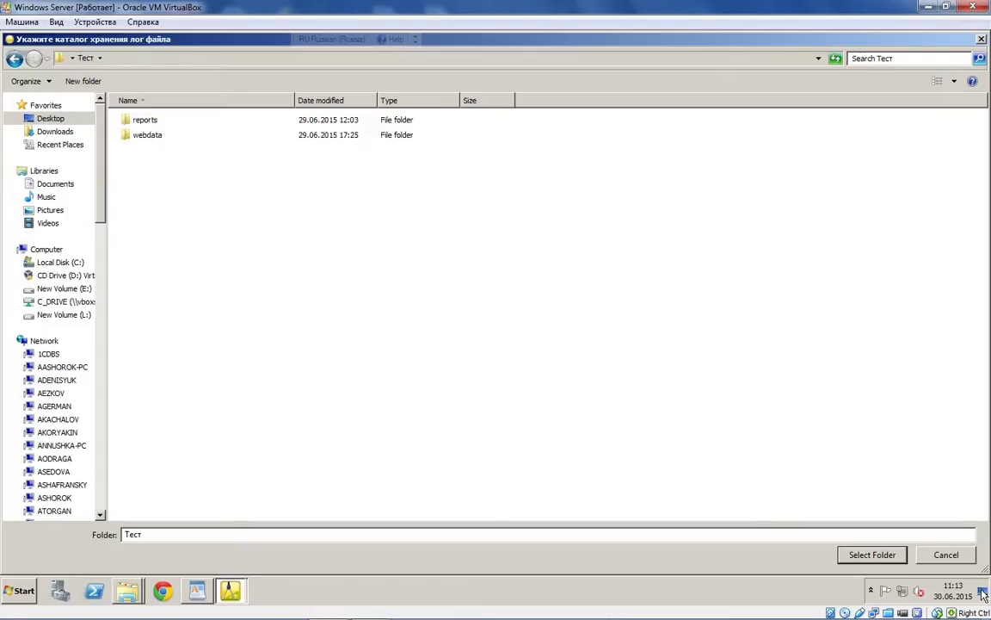
{"action": "left_click", "coordinate": [882, 559]}
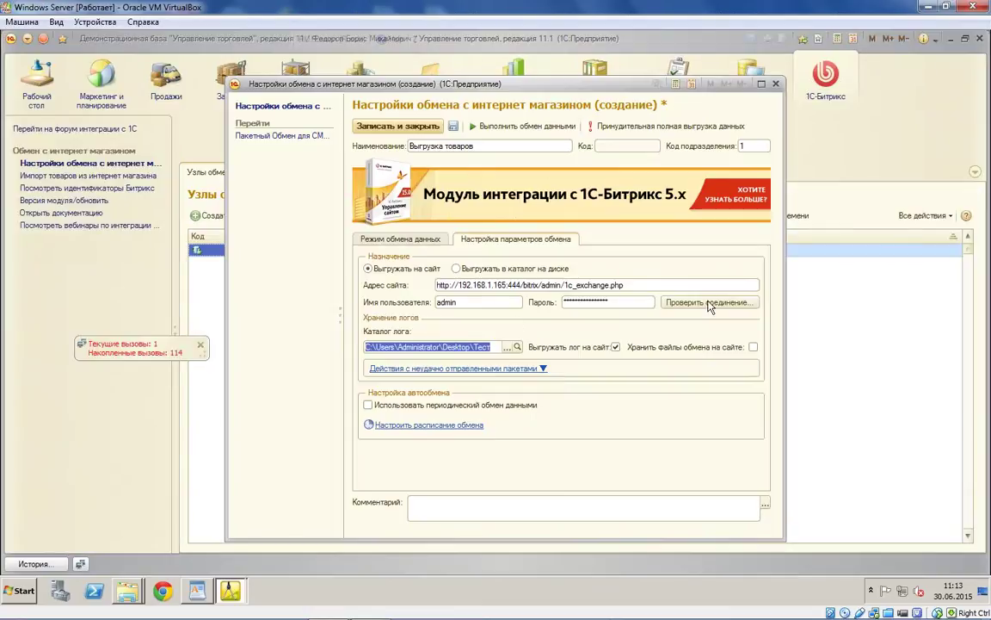
Step: Save the node and test the site connection successfully
{"action": "key", "text": "Escape"}
{"action": "left_click", "coordinate": [471, 326]}
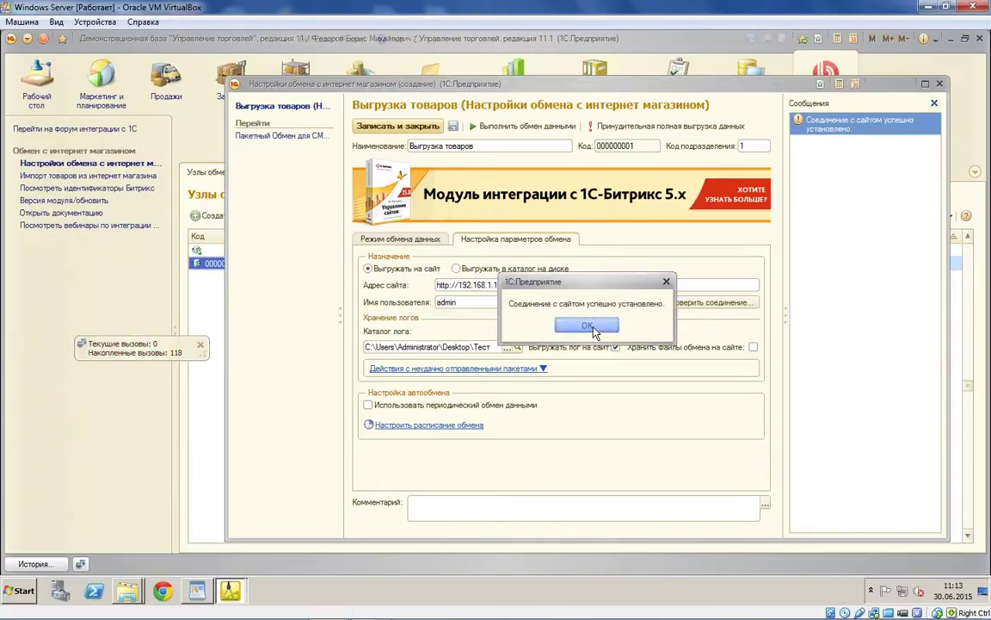
{"action": "left_click", "coordinate": [589, 325]}
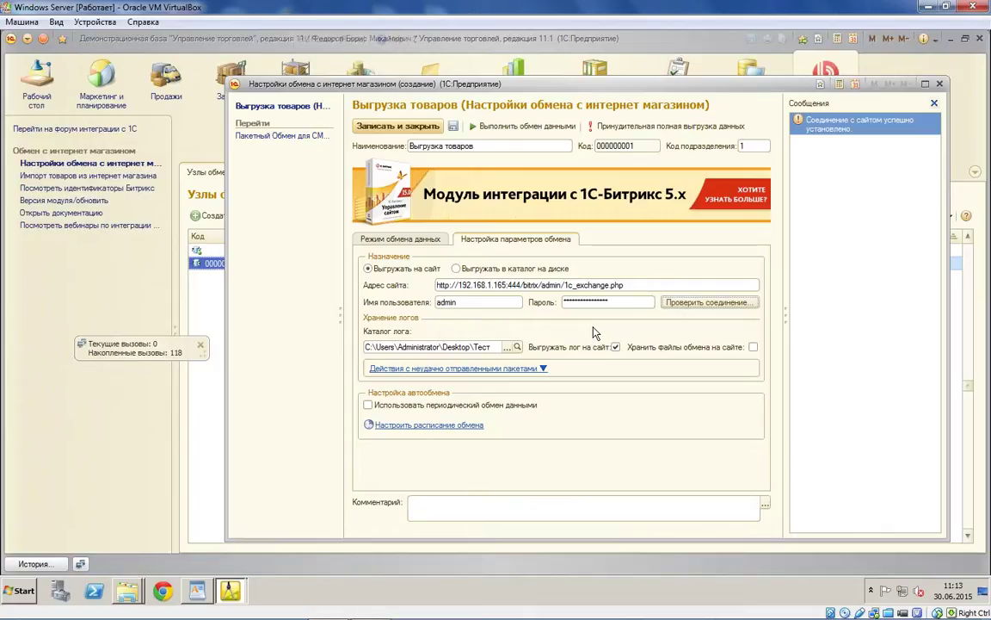
{"action": "left_click_drag", "start_coordinate": [521, 285], "coordinate": [370, 262]}
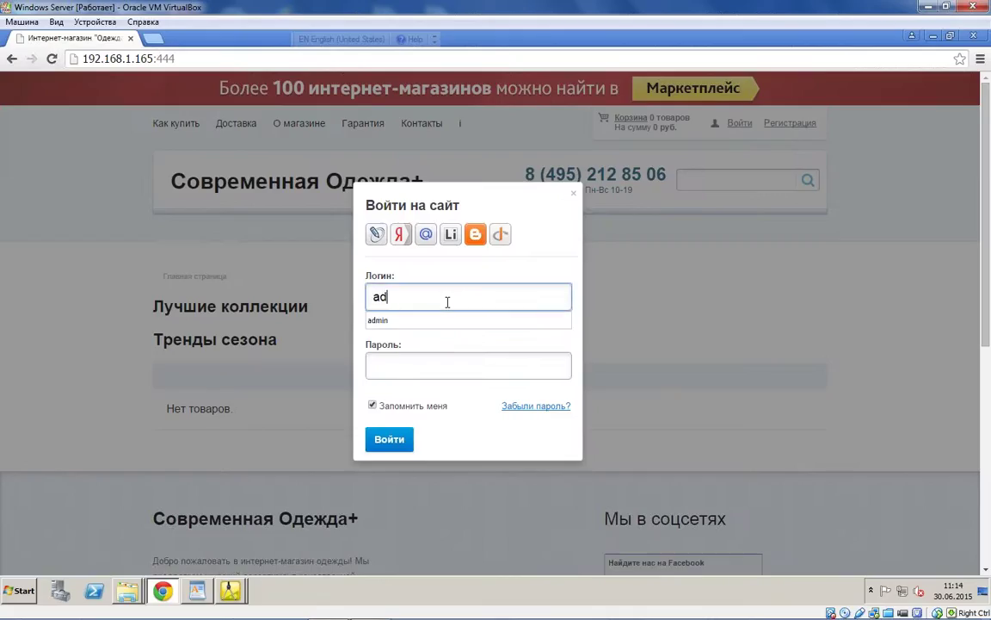
Step: Log into the store site in Chrome as admin with the site password
{"action": "type", "text": "min"}
{"action": "key", "text": "Tab"}
{"action": "type", "text": "123456"}
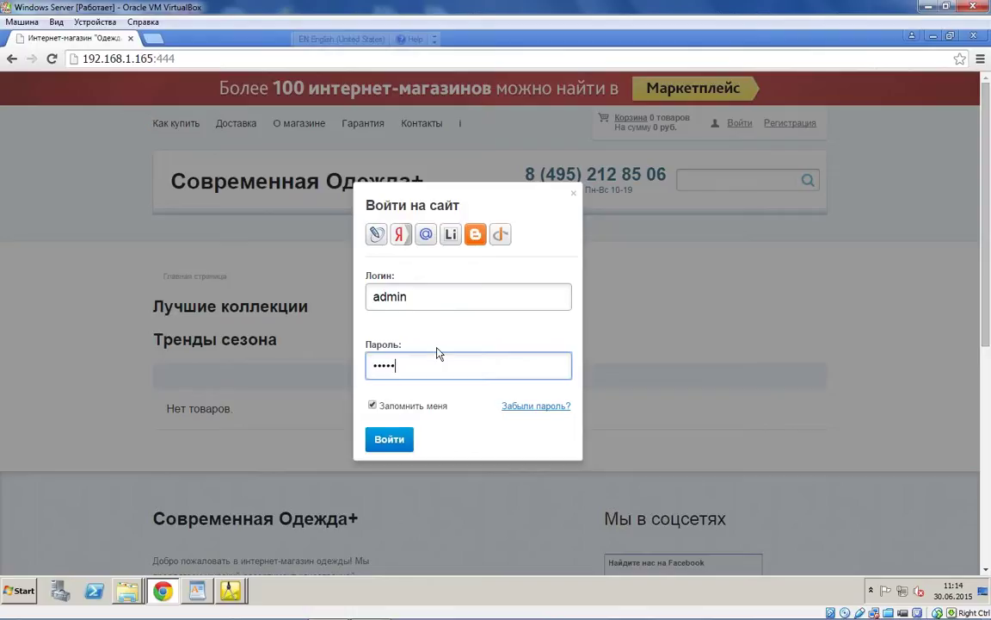
{"action": "left_click", "coordinate": [397, 443]}
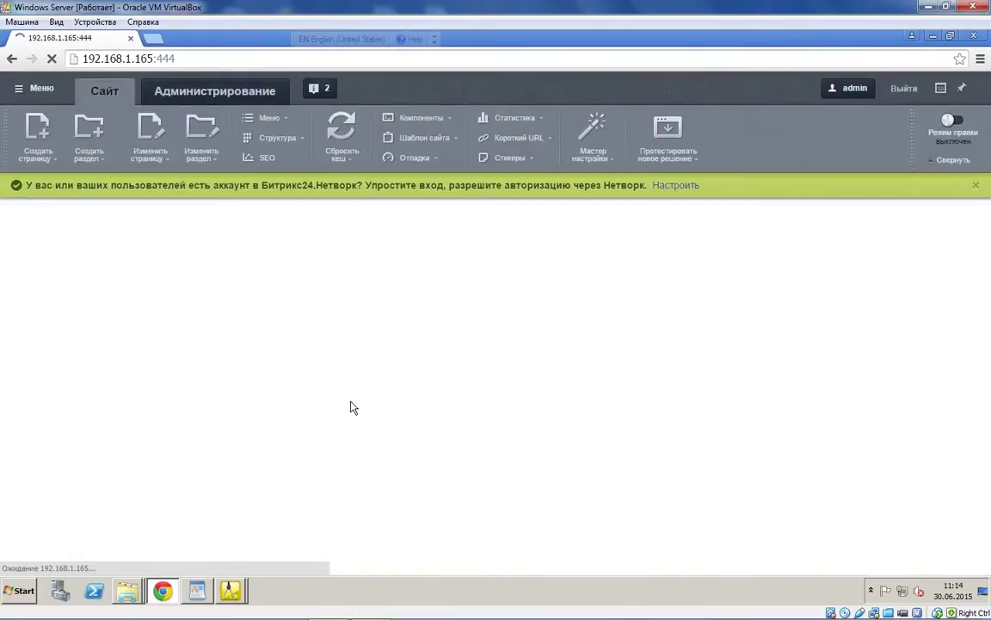
Step: Back in 1C, show the Режим обмена данных settings and turn off document exchange
{"action": "mouse_move", "coordinate": [230, 588]}
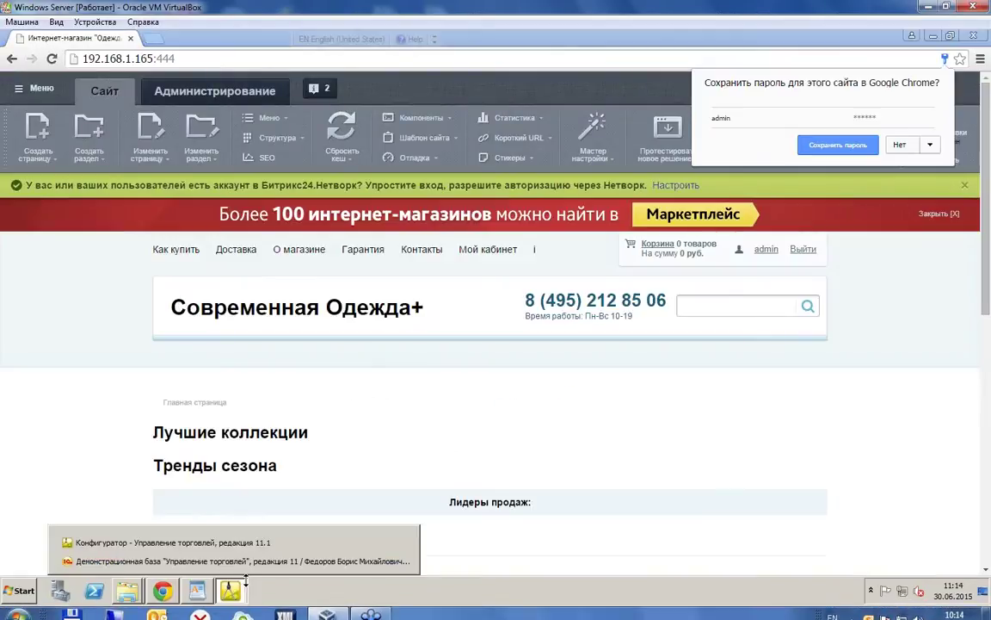
{"action": "left_click", "coordinate": [226, 560]}
{"action": "left_click", "coordinate": [390, 239]}
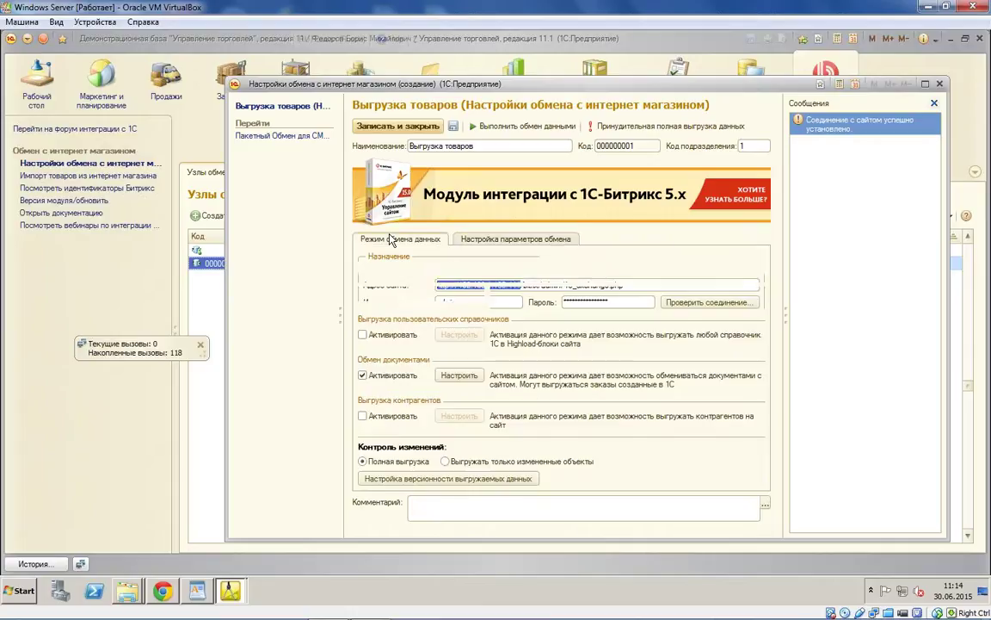
{"action": "left_click", "coordinate": [375, 379]}
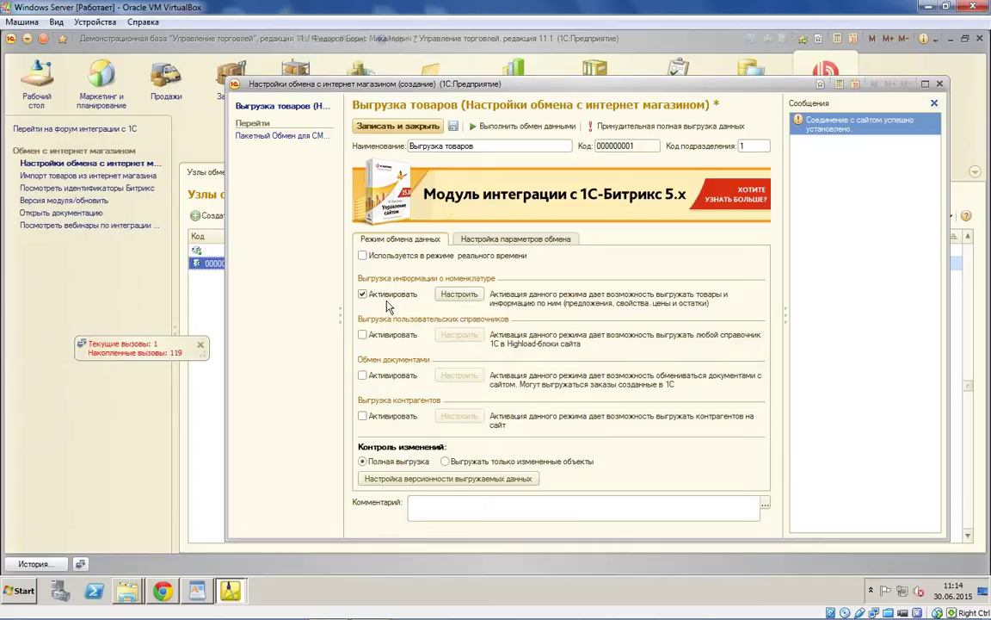
Step: Choose Выгружать только измененные объекты and open Настройка версионности выгружаемых данных
{"action": "left_click", "coordinate": [445, 462]}
{"action": "left_click", "coordinate": [448, 479]}
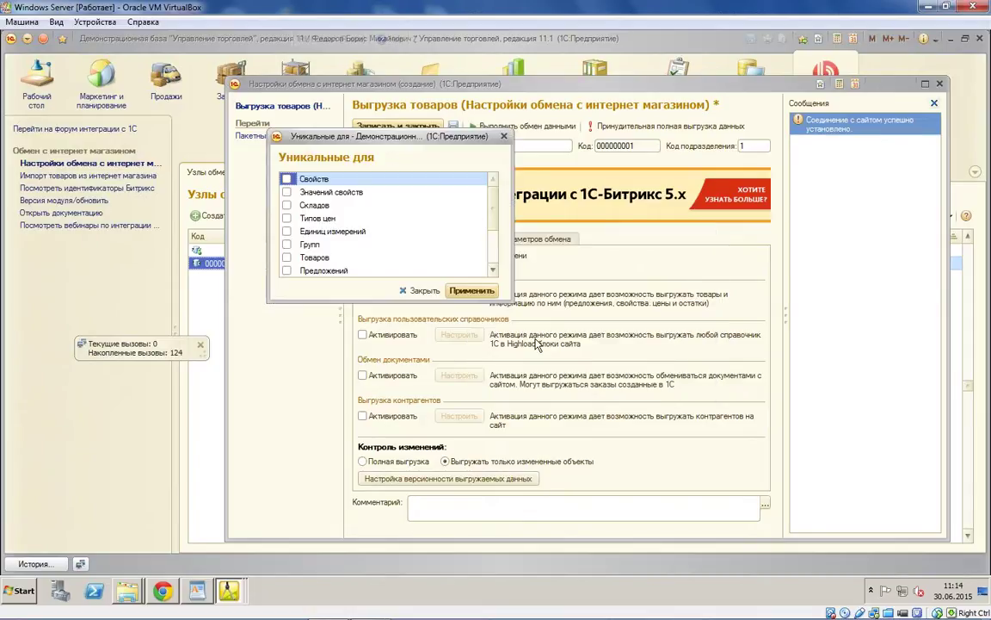
Step: Enlarge the Уникальные для dialog, tick Товаров, and close it
{"action": "left_click_drag", "start_coordinate": [514, 482], "coordinate": [718, 448]}
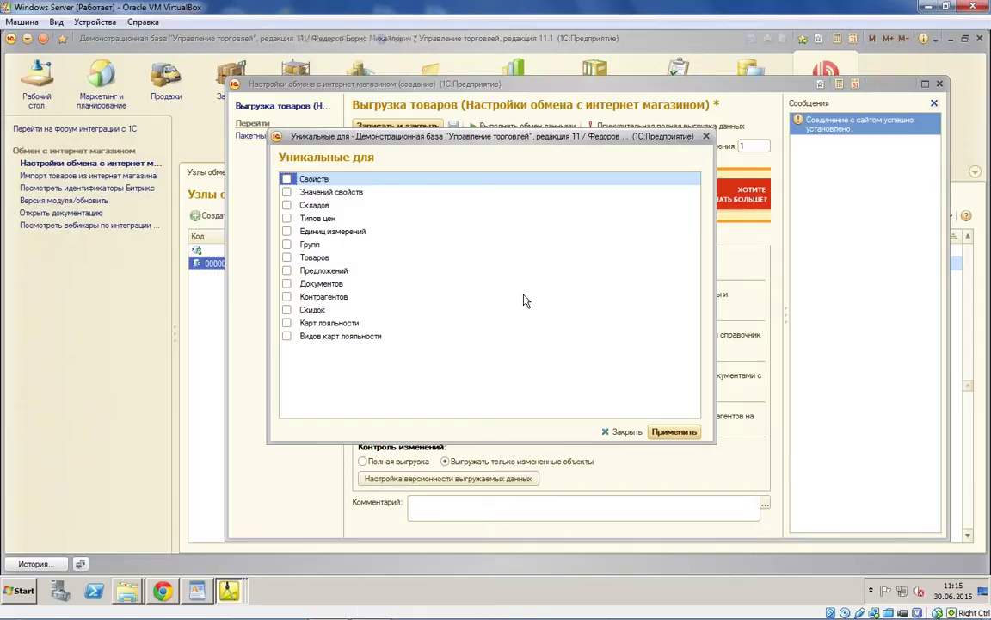
{"action": "left_click", "coordinate": [287, 257]}
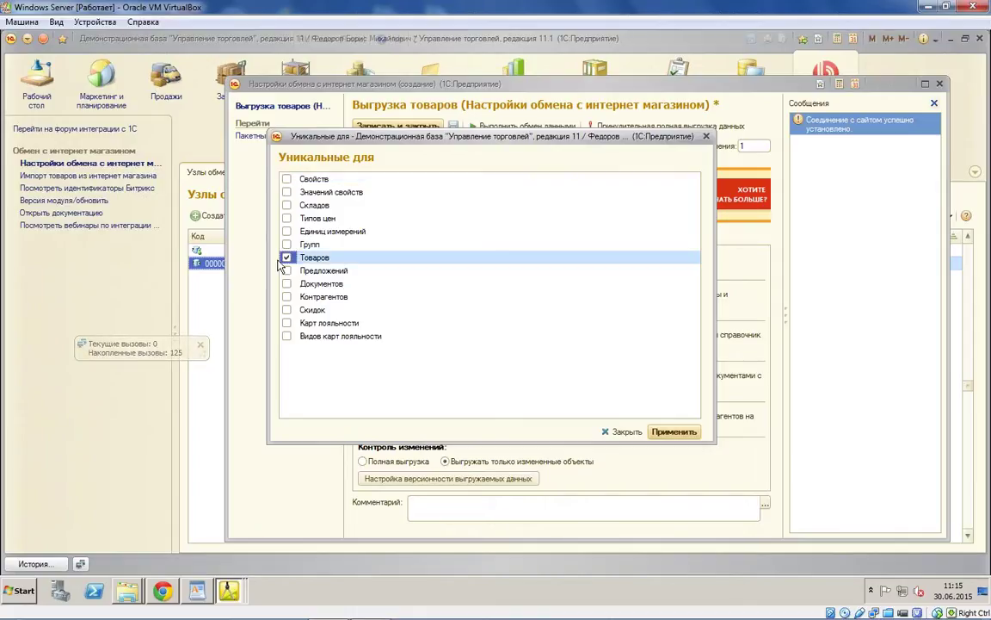
{"action": "left_click", "coordinate": [627, 432]}
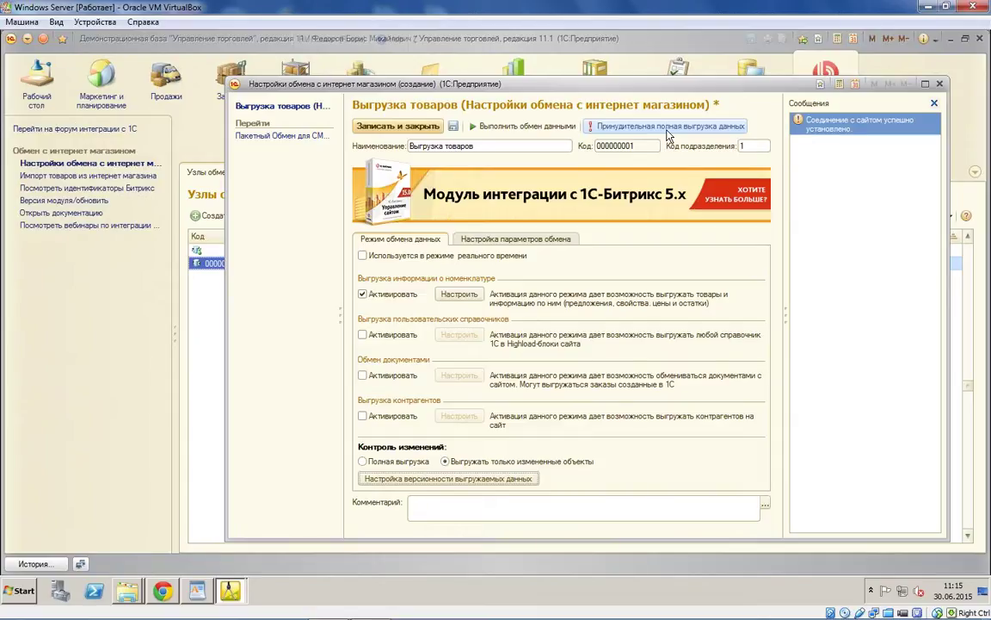
Step: In the exchange parameters, rename the catalog to Определенная группа
{"action": "left_click", "coordinate": [496, 241]}
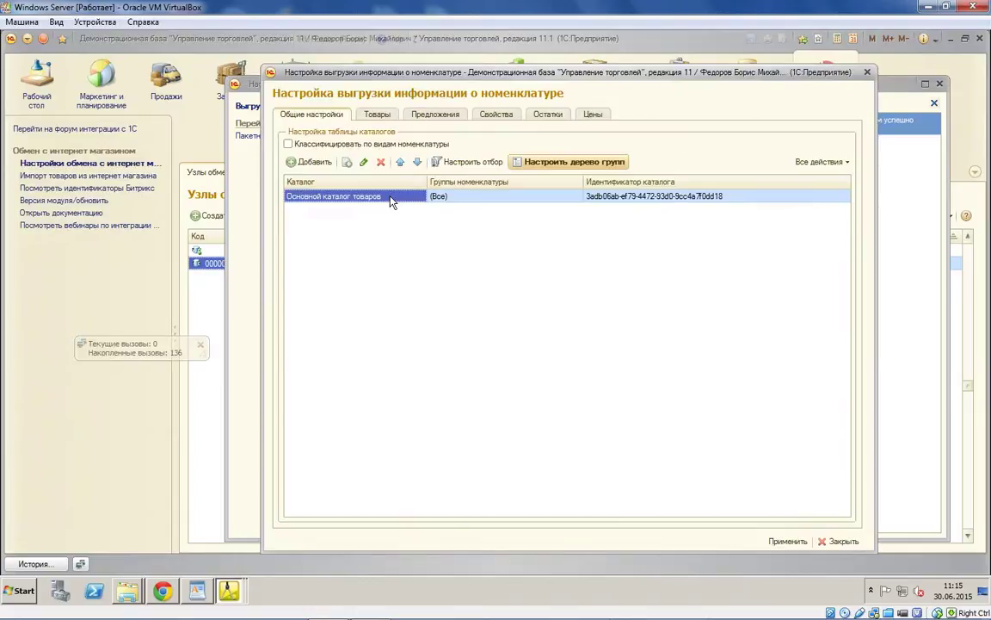
{"action": "left_click", "coordinate": [390, 198]}
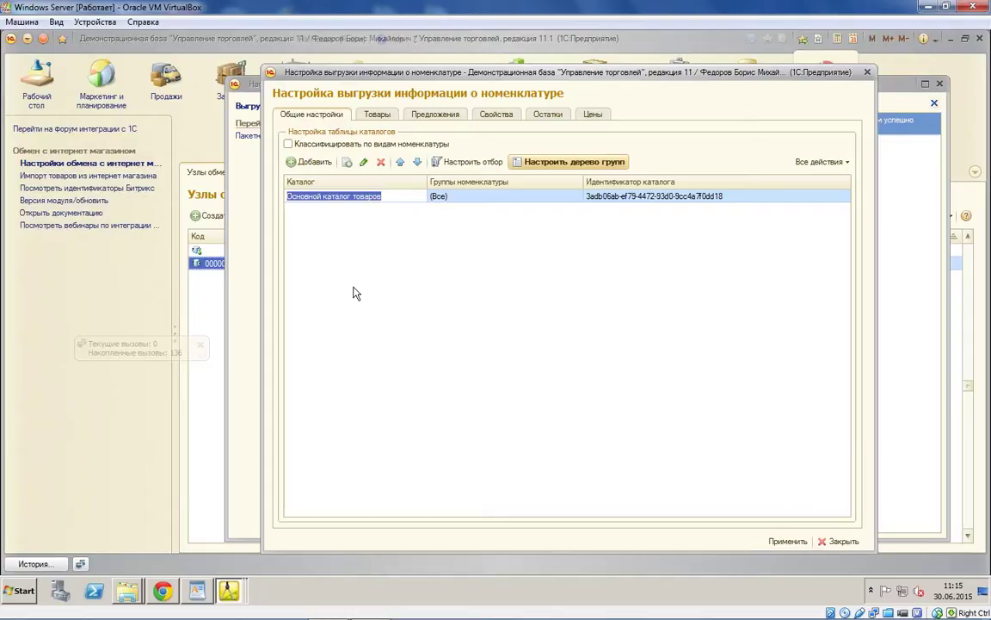
{"action": "type", "text": "Гру"}
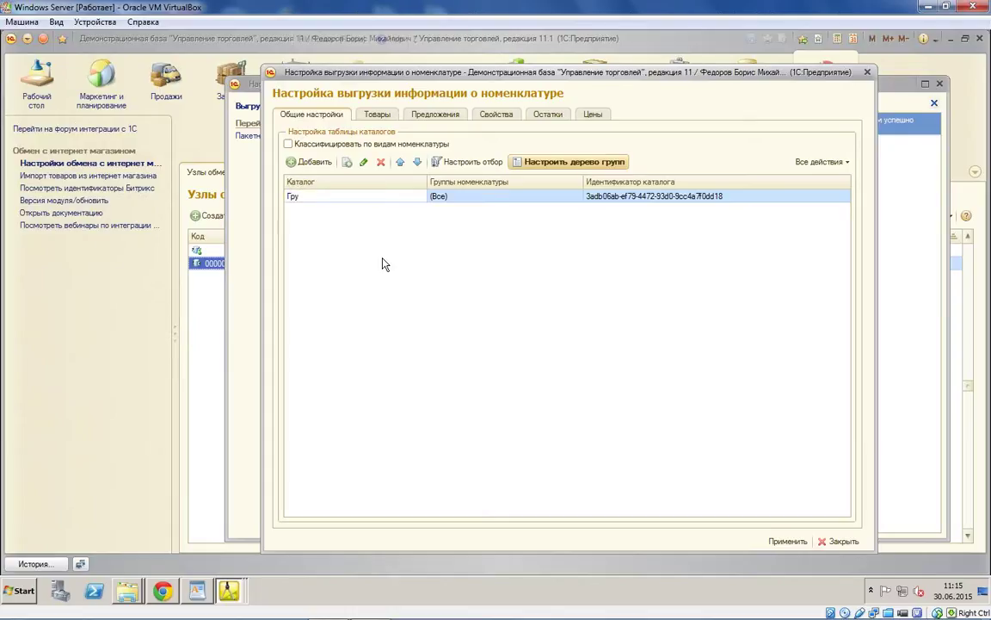
{"action": "key", "text": "BackSpace"}
{"action": "key", "text": "BackSpace"}
{"action": "key", "text": "BackSpace"}
{"action": "type", "text": "Определенная группа"}
{"action": "key", "text": "Return"}
Step: Limit the Определенная группа catalog to the Бытовая техника product group
{"action": "left_click", "coordinate": [520, 197]}
{"action": "left_click", "coordinate": [521, 197]}
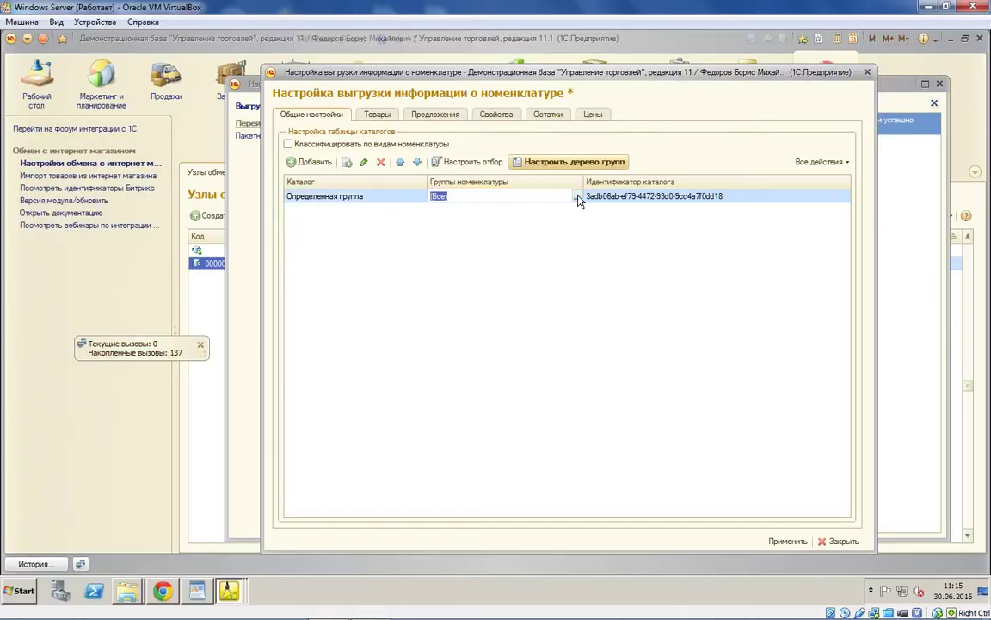
{"action": "left_click", "coordinate": [578, 196]}
{"action": "left_click", "coordinate": [580, 294]}
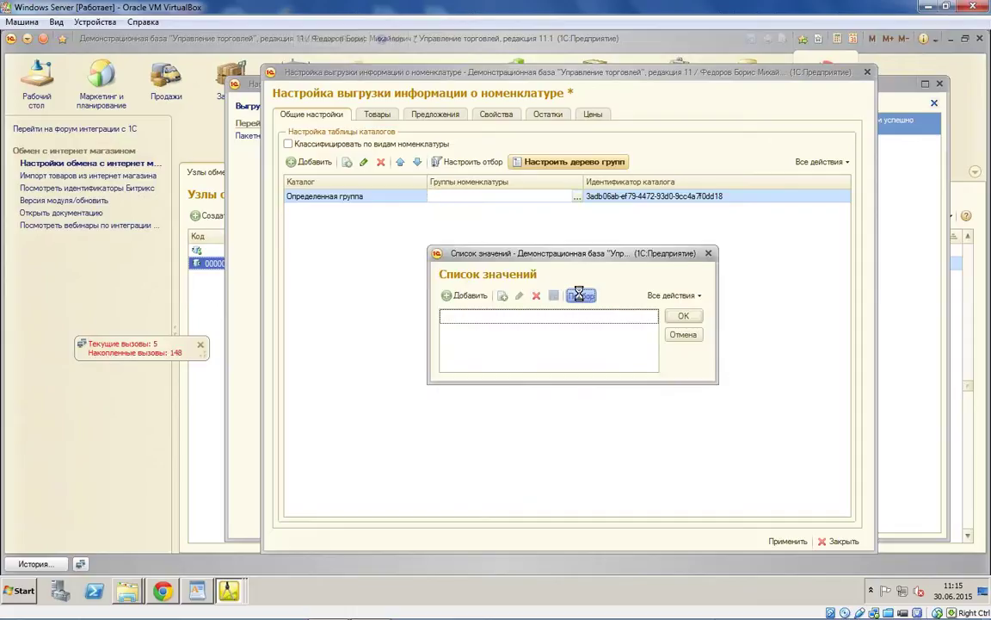
{"action": "left_click", "coordinate": [308, 249]}
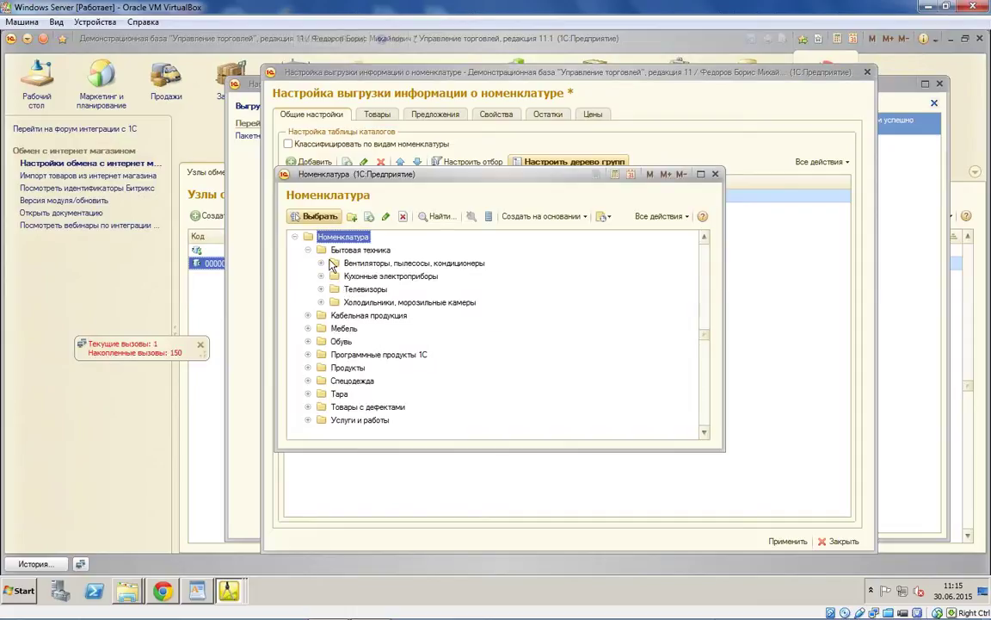
{"action": "left_click", "coordinate": [325, 250]}
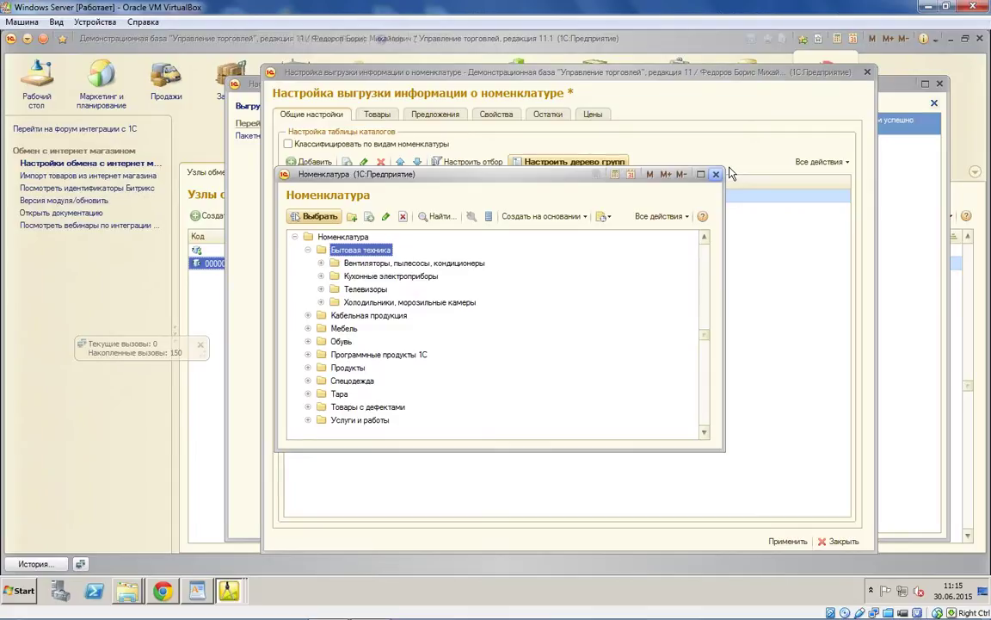
{"action": "left_click", "coordinate": [314, 216]}
Step: Add a second catalog row named Свой каталог
{"action": "key", "text": "Insert"}
{"action": "type", "text": "Свой каталог"}
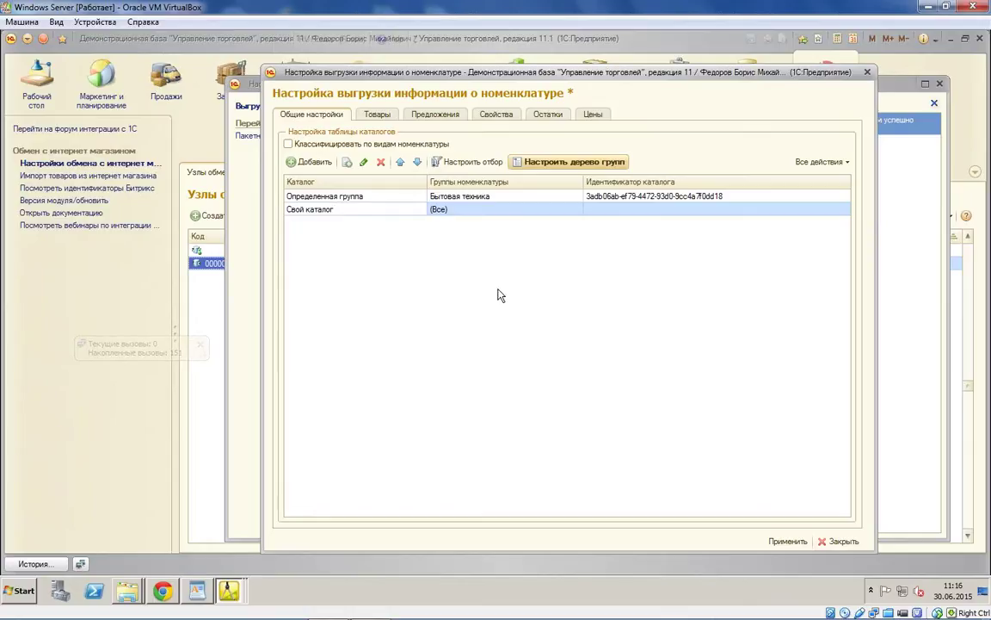
{"action": "key", "text": "Return"}
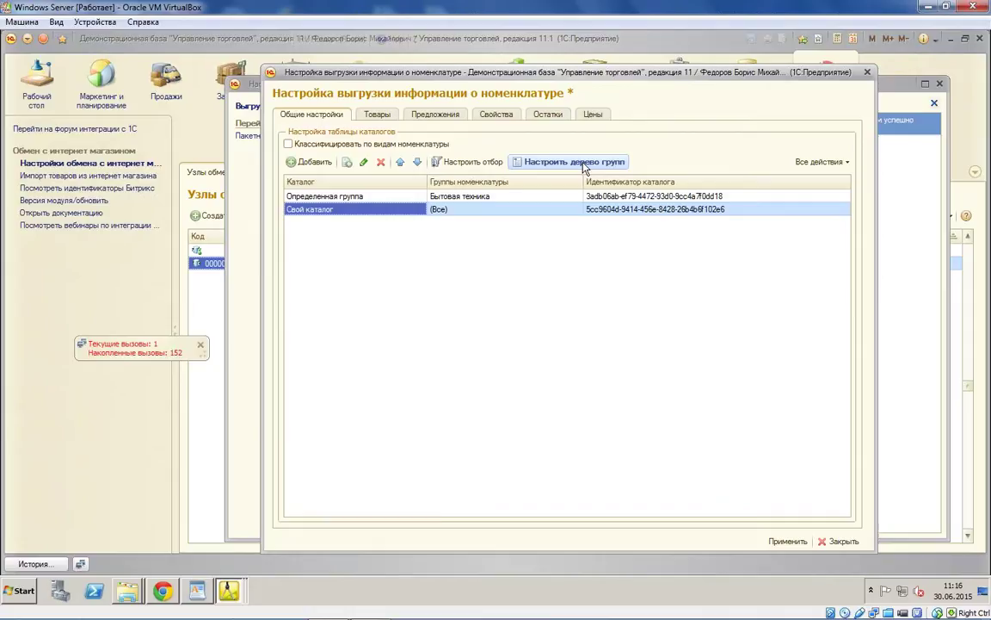
{"action": "left_click", "coordinate": [585, 164]}
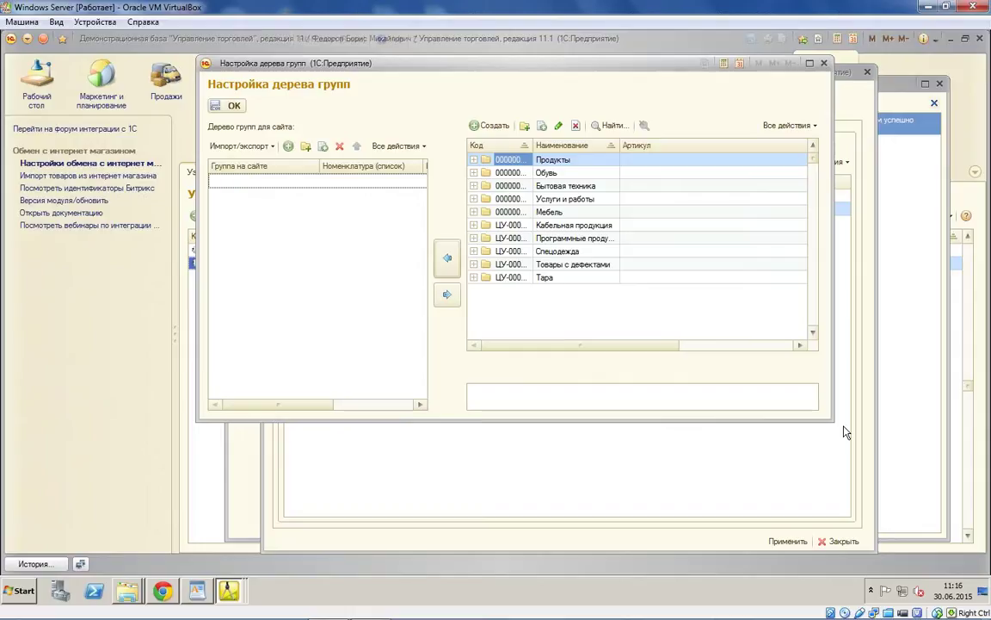
Step: Add site groups Бытовая техника and Быт техника + обувь to the group tree
{"action": "left_click", "coordinate": [289, 145]}
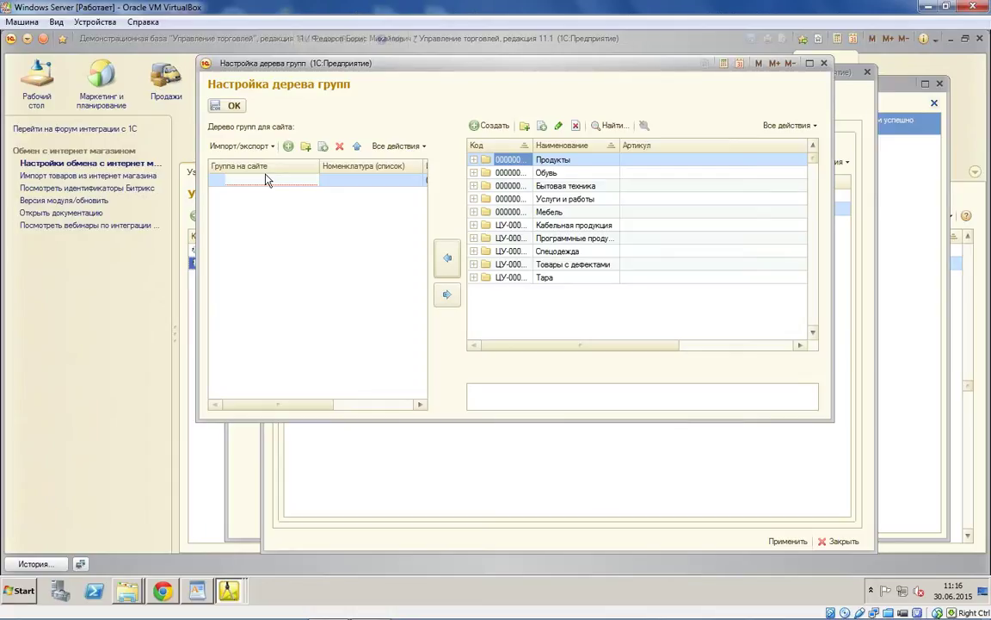
{"action": "type", "text": "Бытовая техника"}
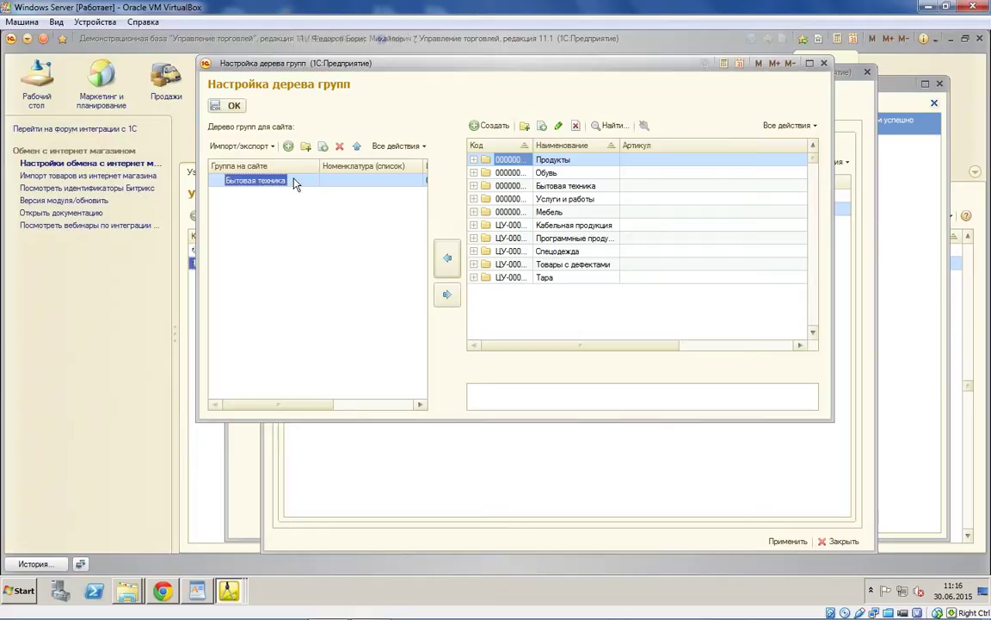
{"action": "left_click", "coordinate": [288, 146]}
{"action": "type", "text": "Быт"}
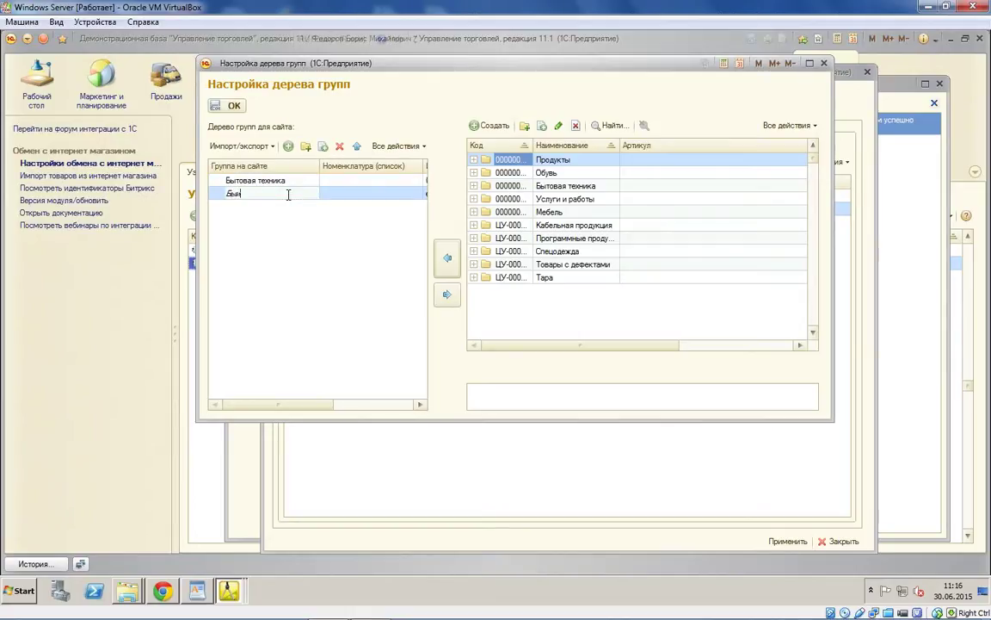
{"action": "type", "text": " техника"}
{"action": "type", "text": " + од"}
{"action": "type", "text": "увь"}
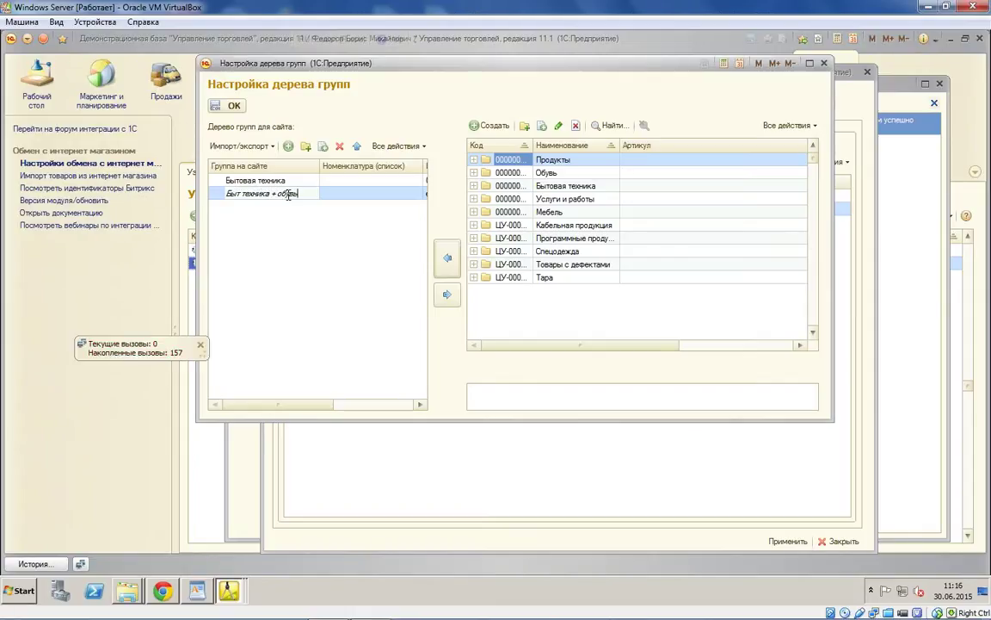
{"action": "key", "text": "Return"}
Step: Map Бытовая техника to both site groups, add Обувь, and confirm the tree
{"action": "left_click", "coordinate": [380, 181]}
{"action": "left_click", "coordinate": [561, 185]}
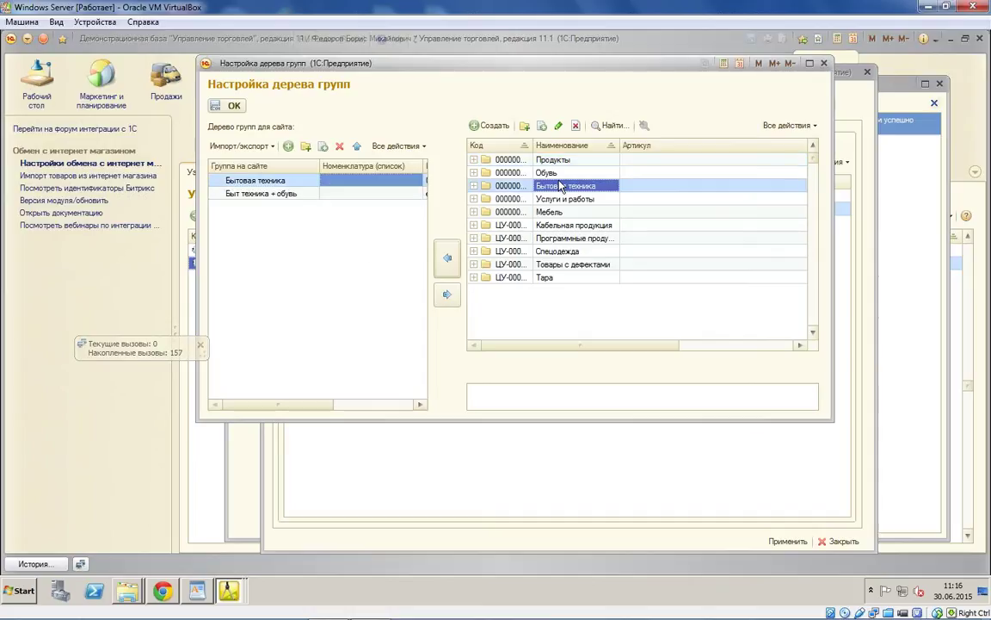
{"action": "left_click", "coordinate": [447, 258]}
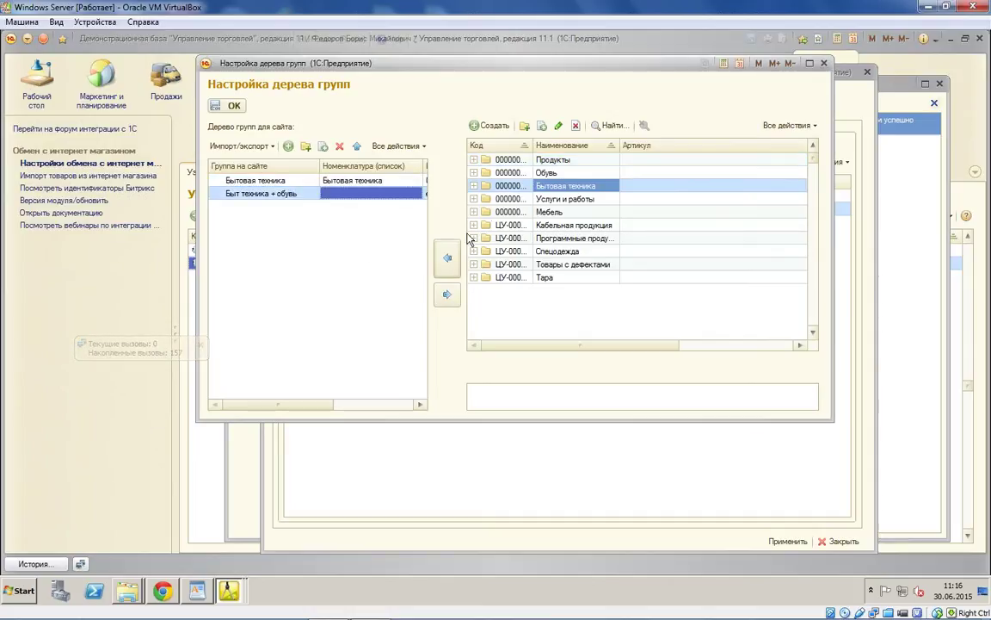
{"action": "left_click", "coordinate": [450, 258]}
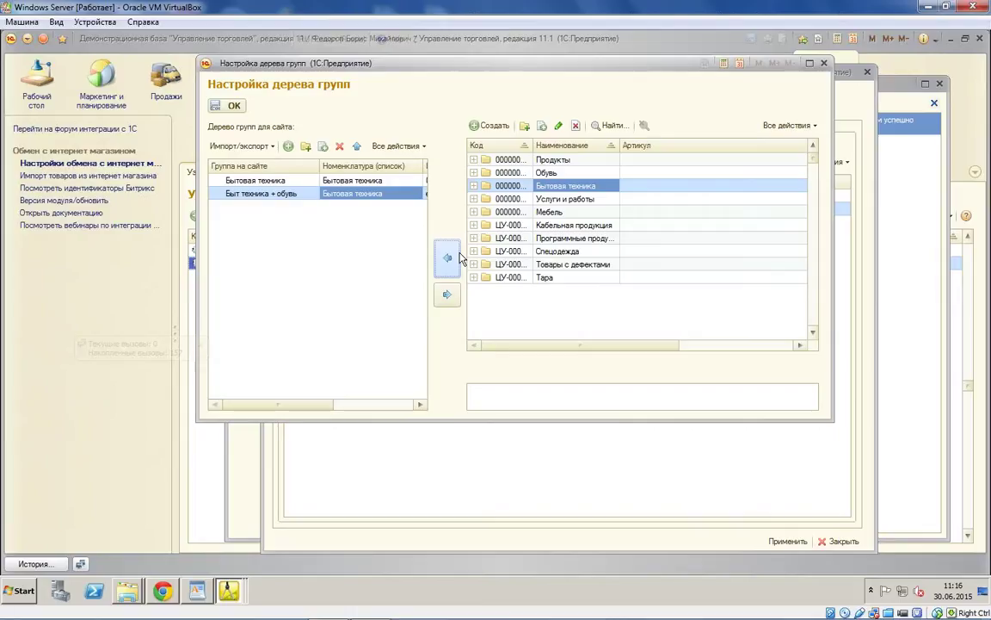
{"action": "left_click", "coordinate": [228, 105]}
{"action": "left_click", "coordinate": [479, 211]}
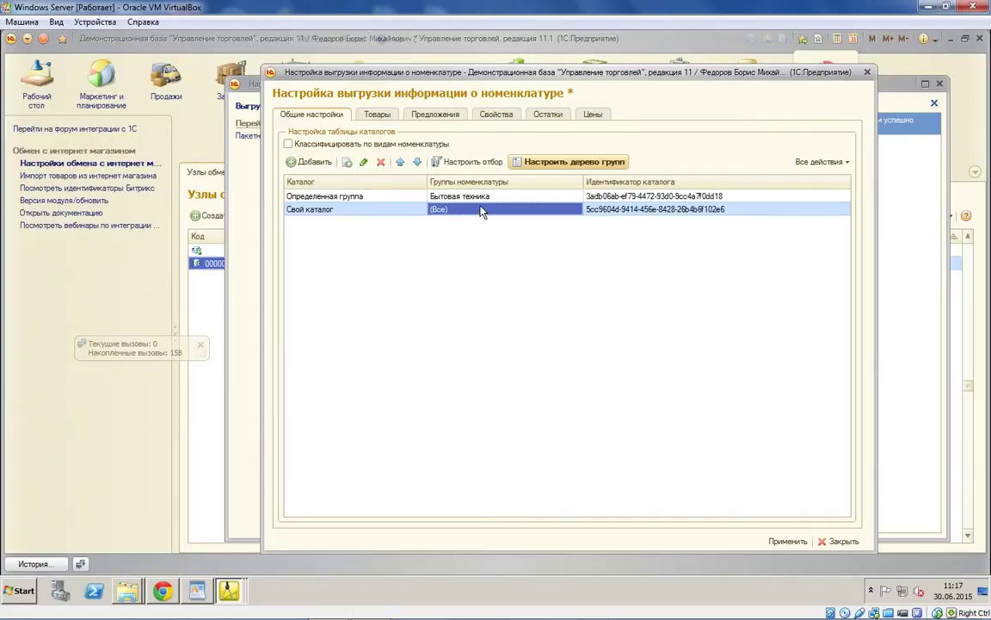
Step: In the export filter, set Склад to Центральный склад
{"action": "key", "text": "Return"}
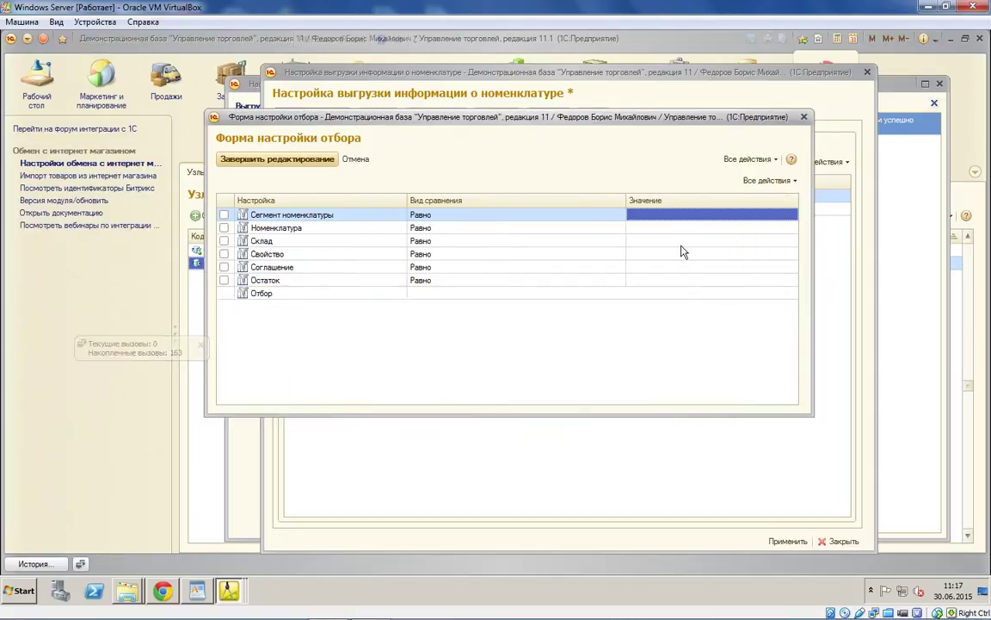
{"action": "left_click", "coordinate": [687, 242]}
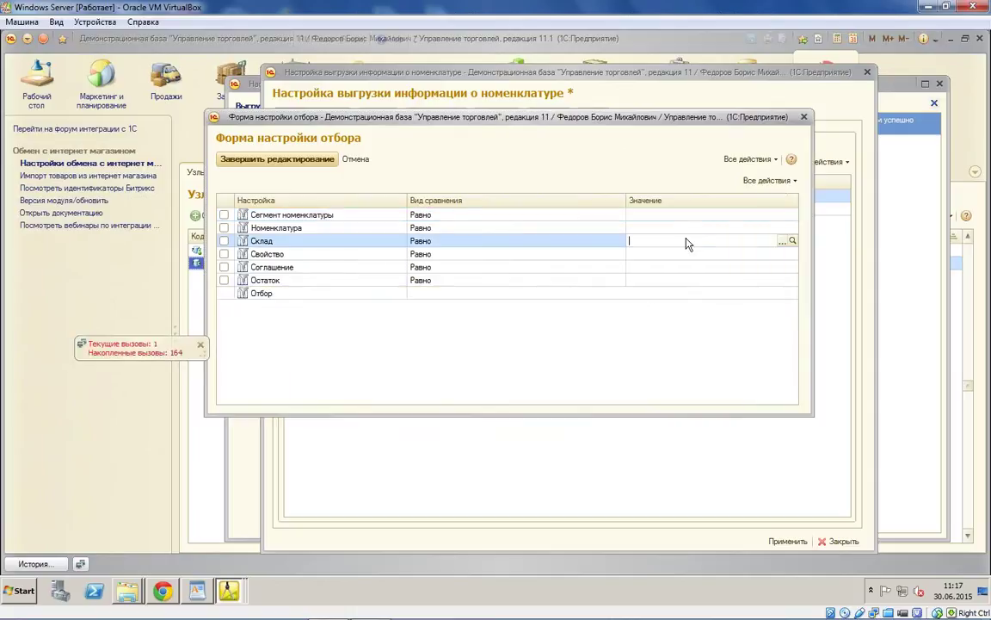
{"action": "left_click", "coordinate": [783, 242]}
{"action": "scroll", "coordinate": [731, 470], "scroll_direction": "down", "scroll_amount": 2}
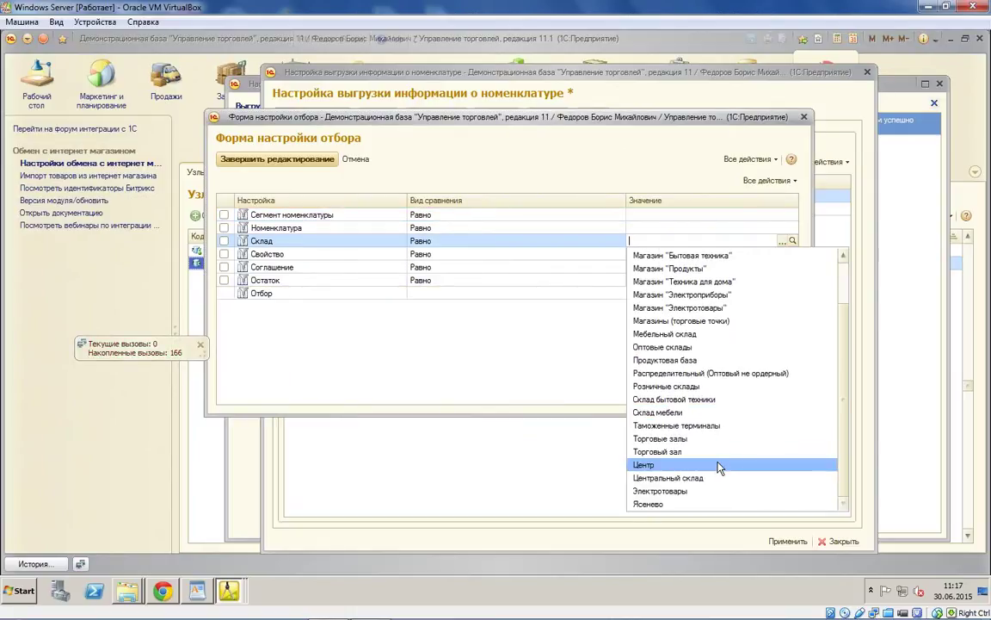
{"action": "left_click", "coordinate": [720, 478]}
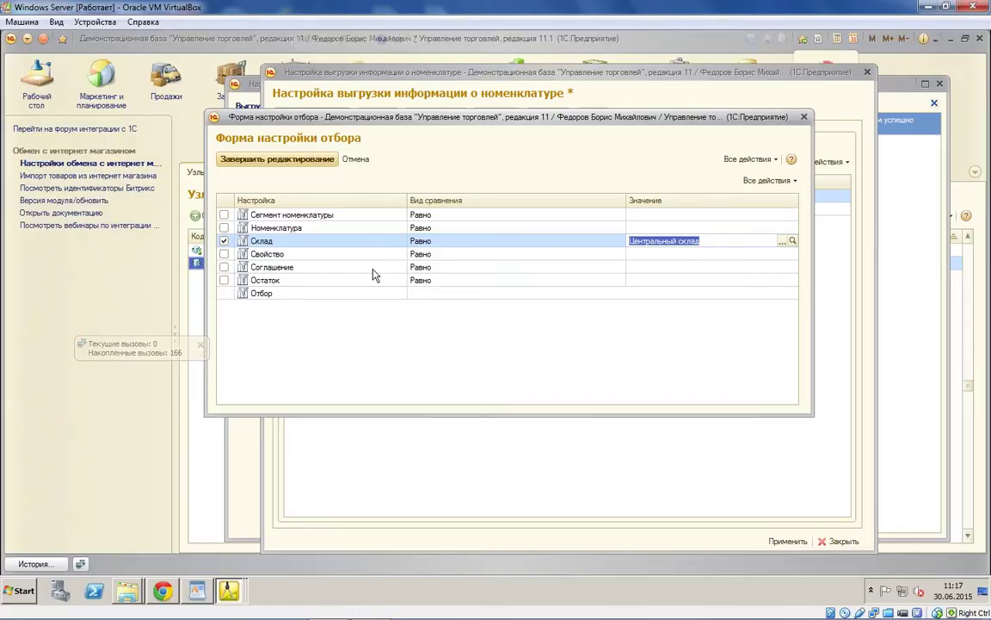
Step: Filter Соглашение 'В списке' to Оптовые продажи (экспорт) and Оптовые продажи (предоплата)
{"action": "left_click", "coordinate": [558, 269]}
{"action": "left_click", "coordinate": [558, 268]}
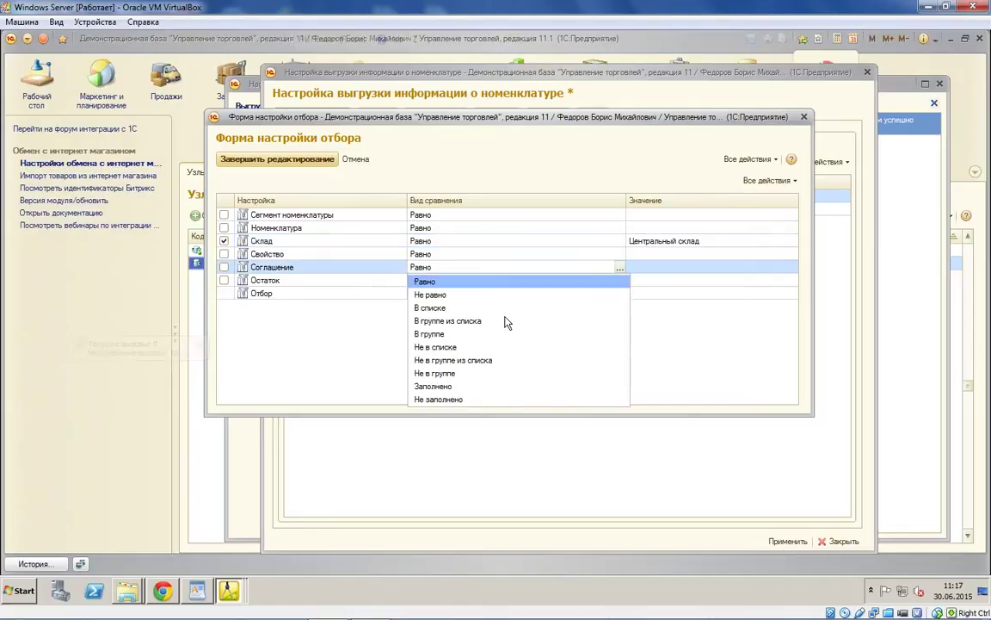
{"action": "left_click", "coordinate": [426, 308]}
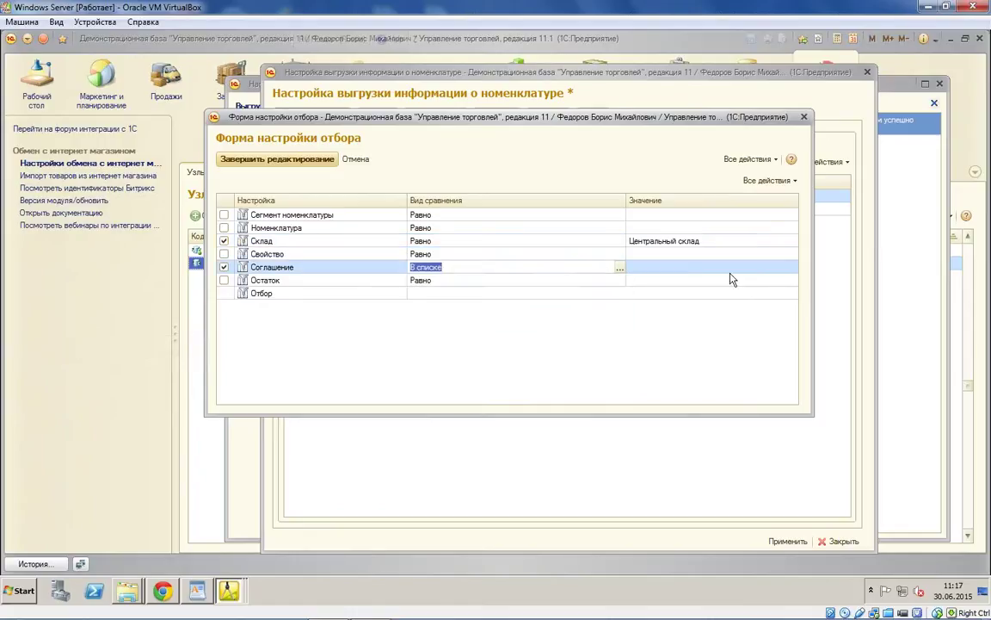
{"action": "key", "text": "Tab"}
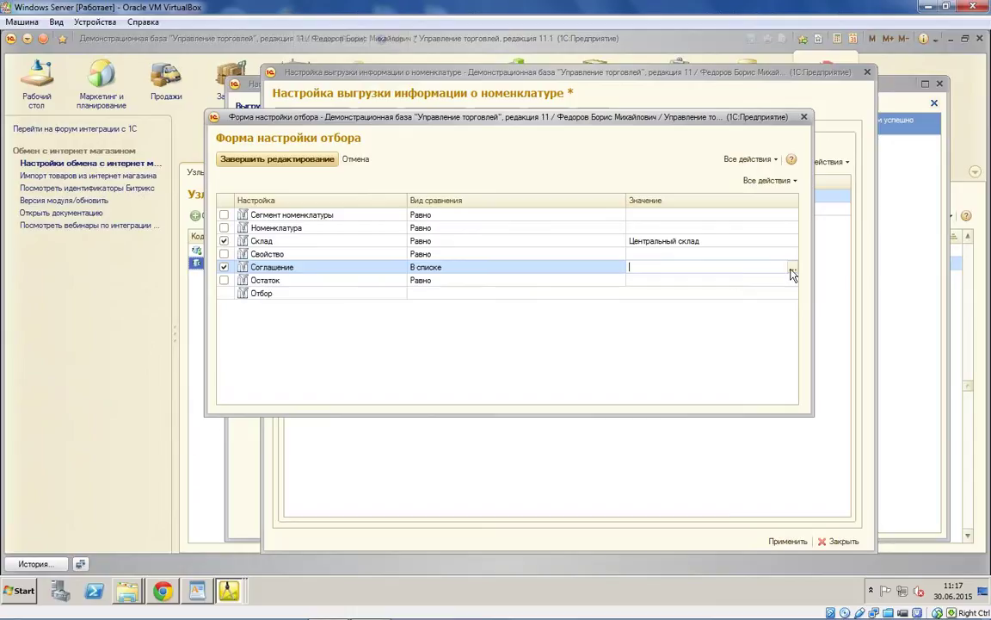
{"action": "left_click", "coordinate": [791, 268]}
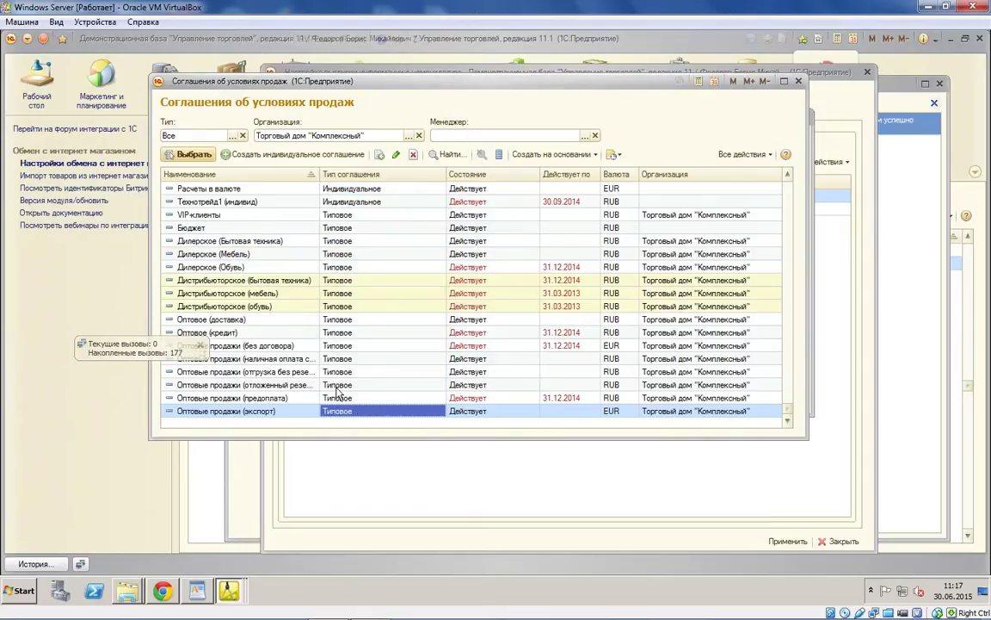
{"action": "left_click", "coordinate": [337, 396]}
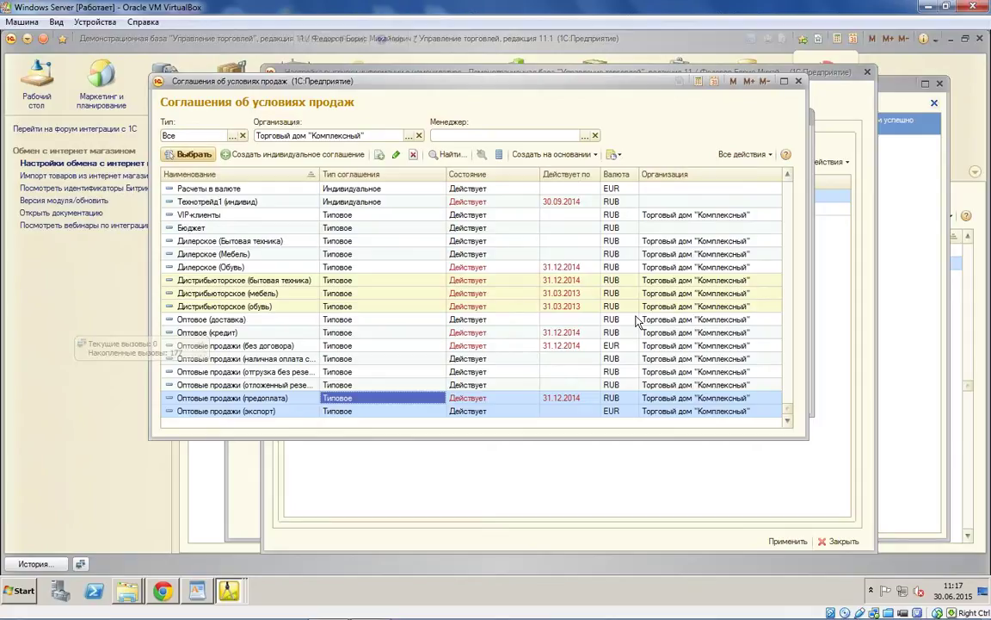
{"action": "key", "text": "Return"}
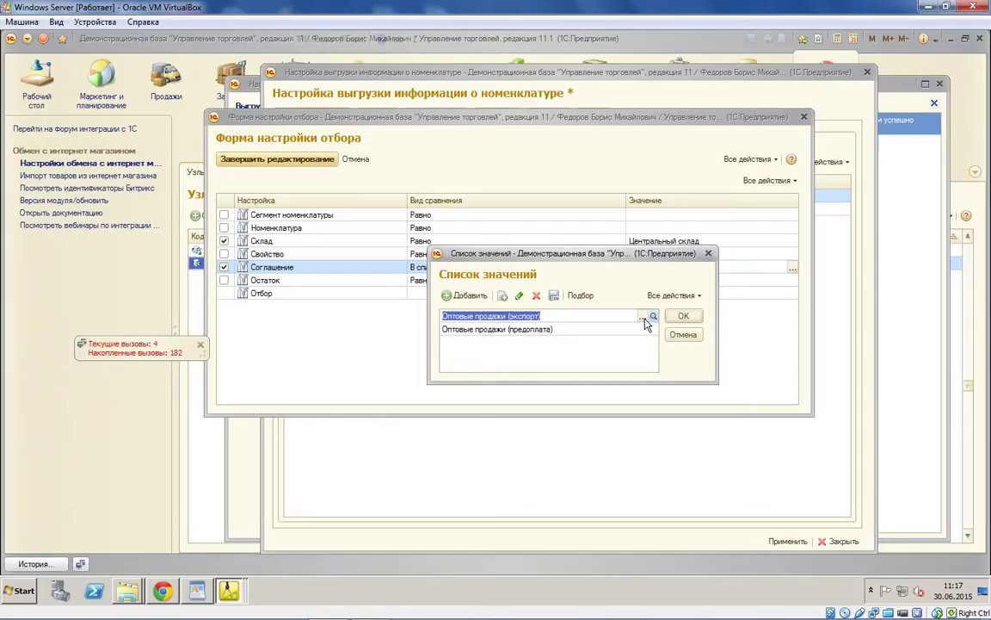
Step: Open the Оптовые продажи (экспорт) agreement ОПТ-Э, priced in EUR, and review its terms
{"action": "left_click", "coordinate": [645, 318]}
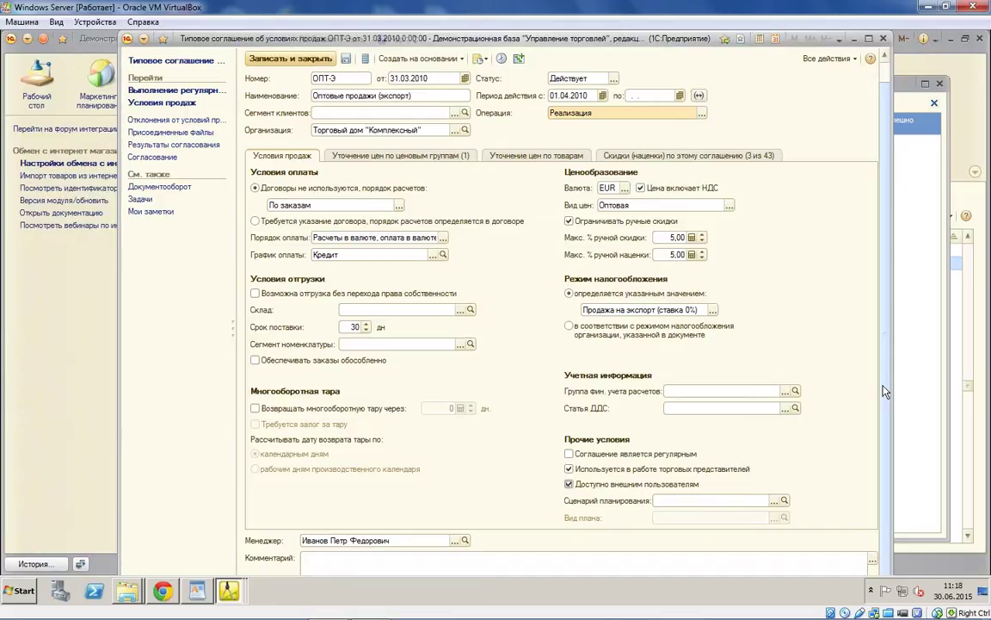
{"action": "left_click", "coordinate": [886, 76]}
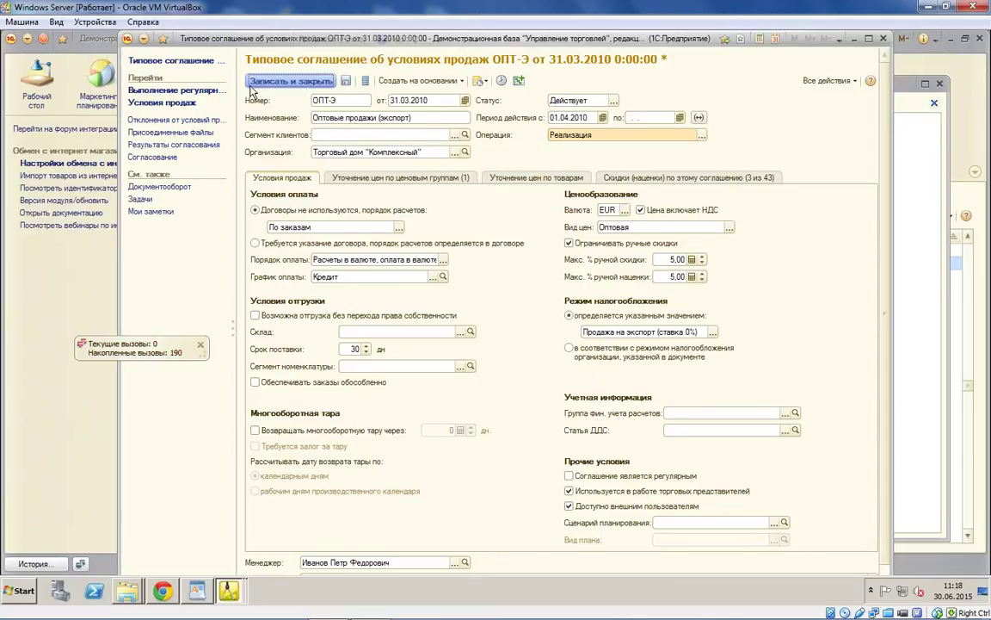
Step: Save the agreement and set the warehouse filter to Центральный склад
{"action": "left_click", "coordinate": [252, 85]}
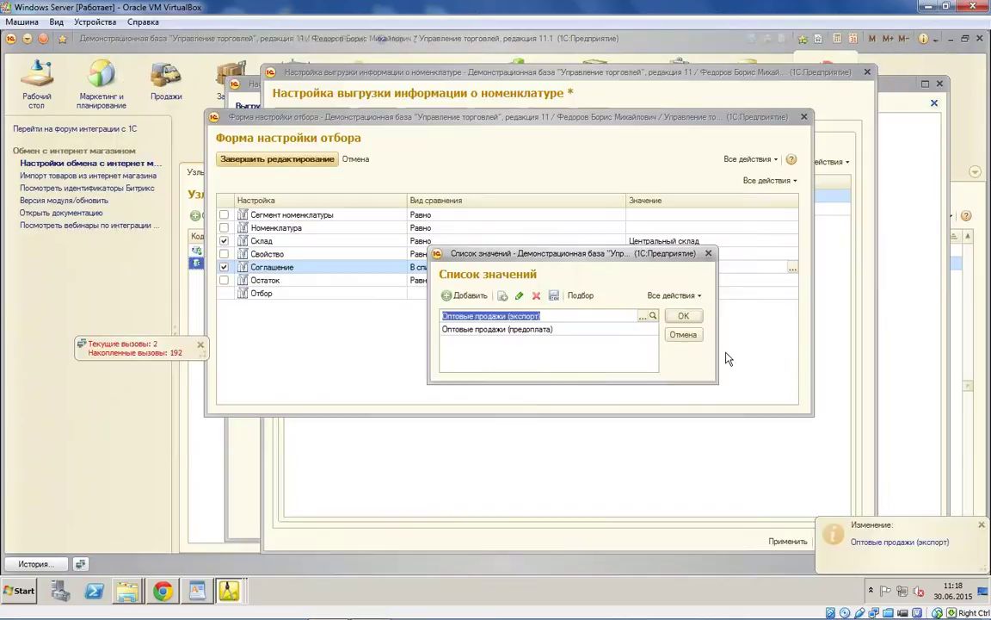
{"action": "left_click", "coordinate": [281, 162]}
{"action": "left_click", "coordinate": [443, 161]}
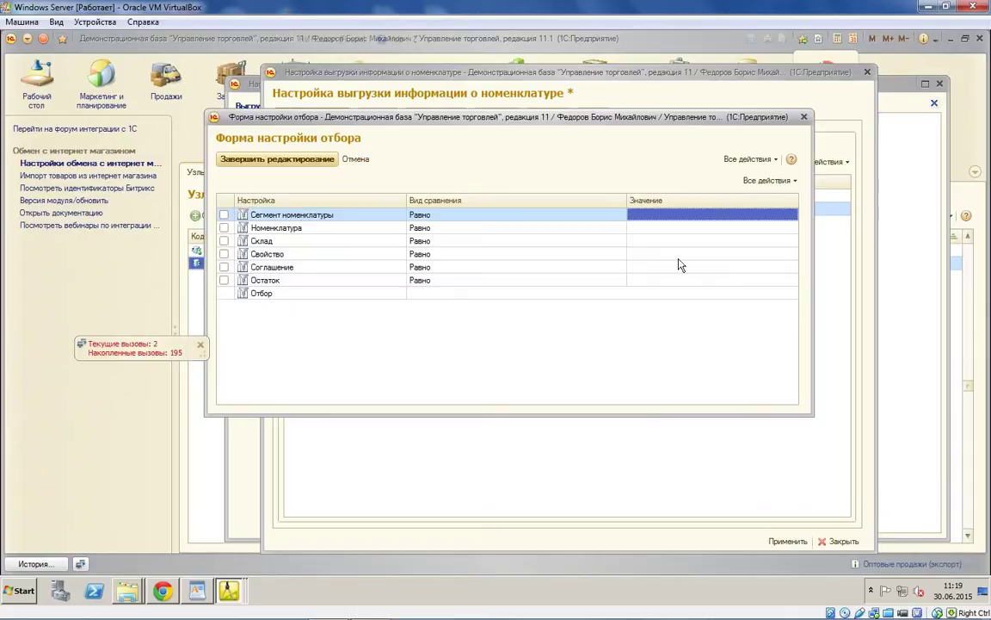
{"action": "left_click", "coordinate": [788, 244]}
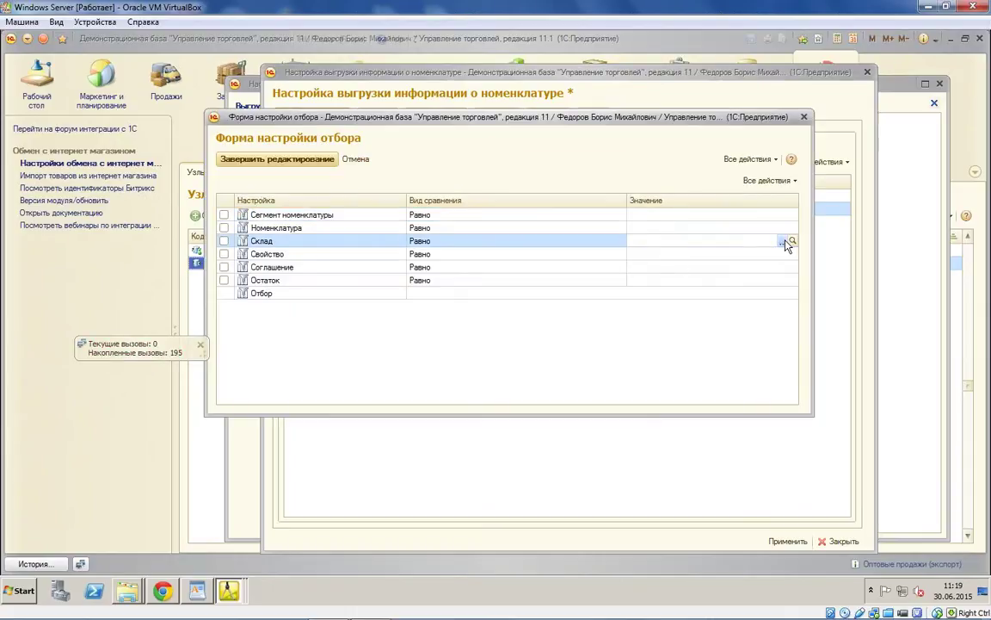
{"action": "left_click", "coordinate": [786, 242]}
{"action": "left_click", "coordinate": [677, 259]}
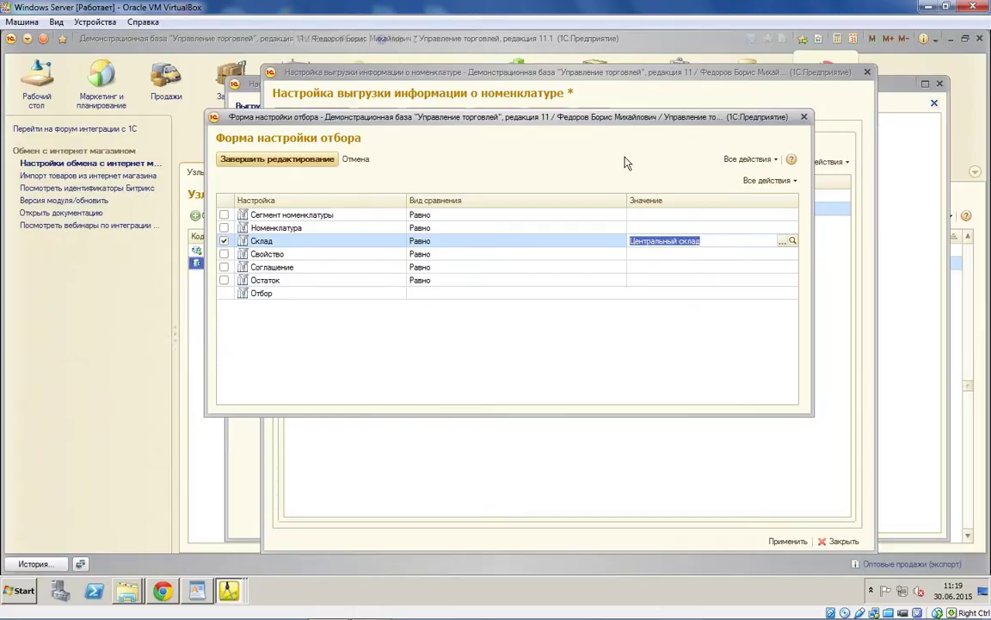
{"action": "left_click_drag", "start_coordinate": [551, 117], "coordinate": [604, 162]}
Step: Set the agreement filter values to Оптовые продажи (предоплата) and Оптовые продажи (экспорт)
{"action": "left_click", "coordinate": [633, 304]}
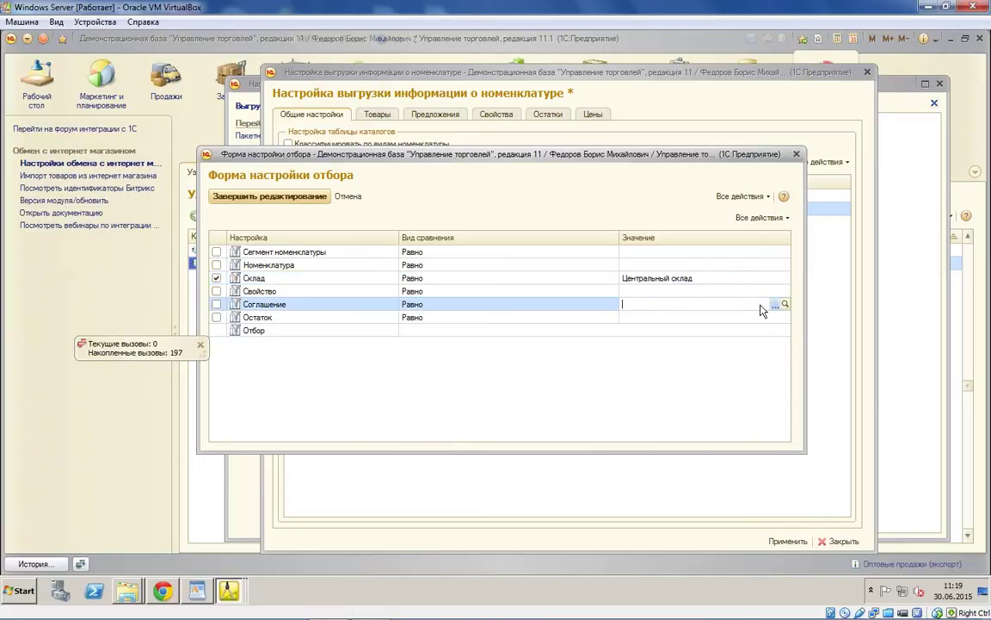
{"action": "key", "text": "F4"}
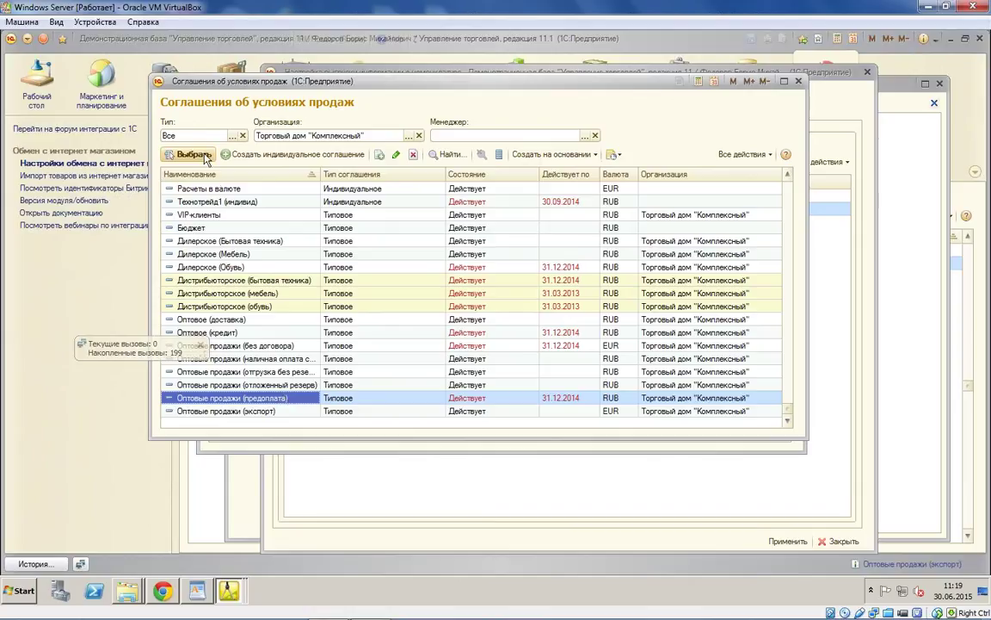
{"action": "left_click", "coordinate": [263, 412]}
{"action": "left_click", "coordinate": [229, 397]}
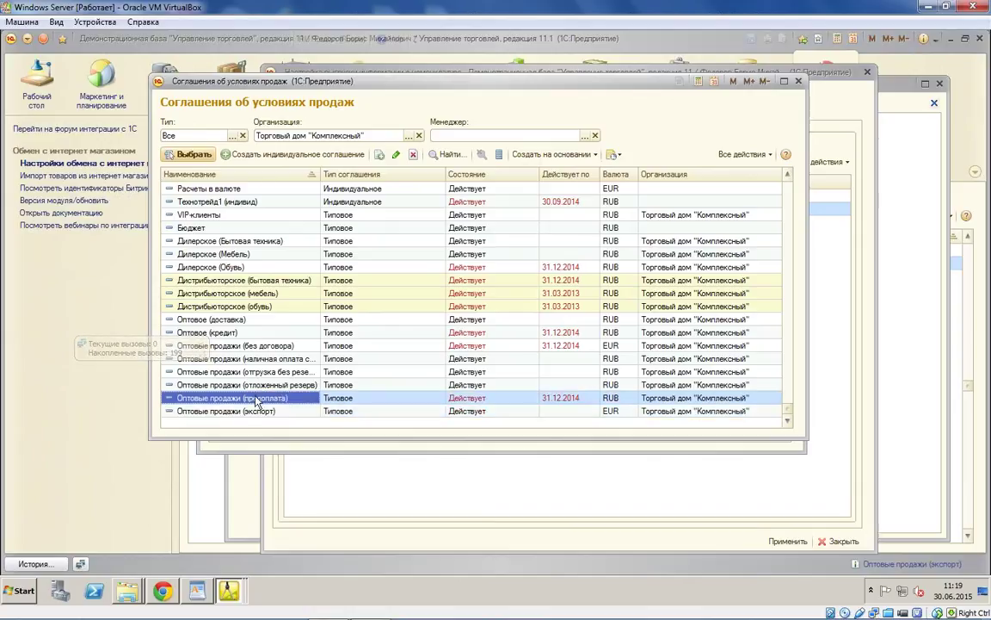
{"action": "left_click", "coordinate": [194, 156]}
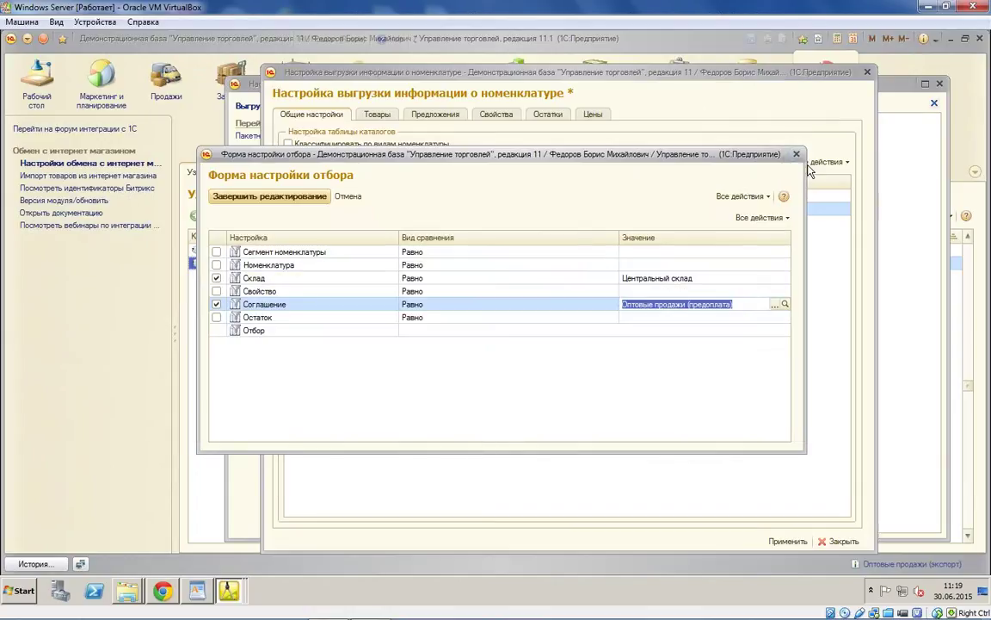
{"action": "left_click", "coordinate": [605, 303]}
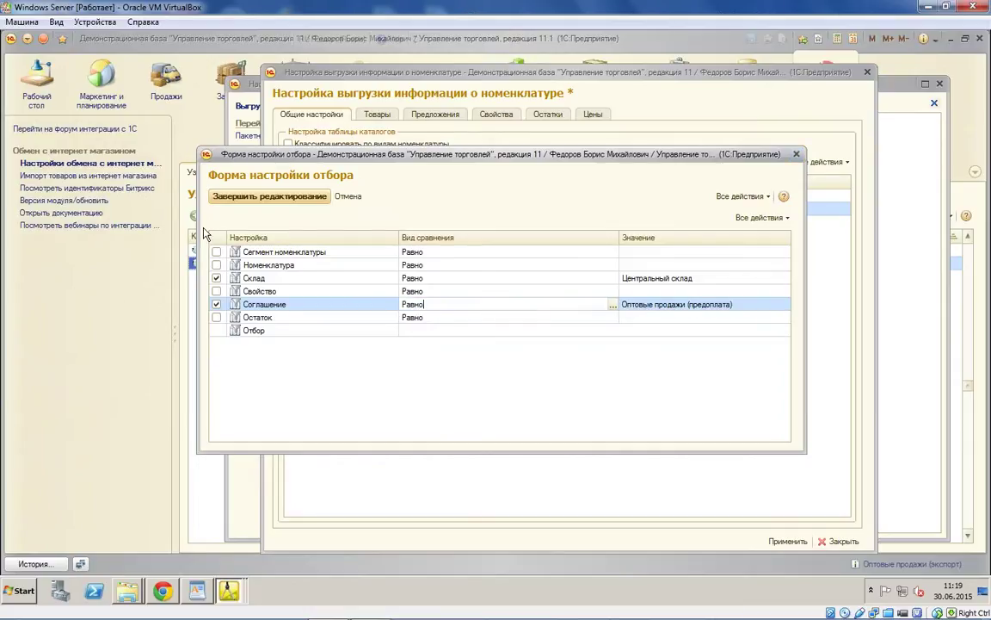
{"action": "left_click", "coordinate": [232, 411]}
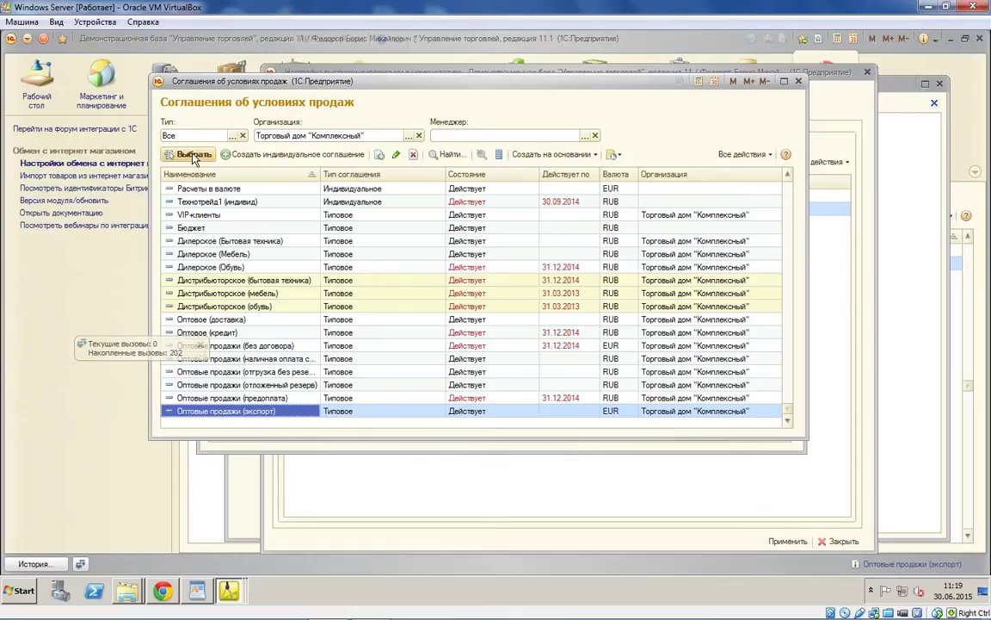
{"action": "left_click", "coordinate": [799, 83]}
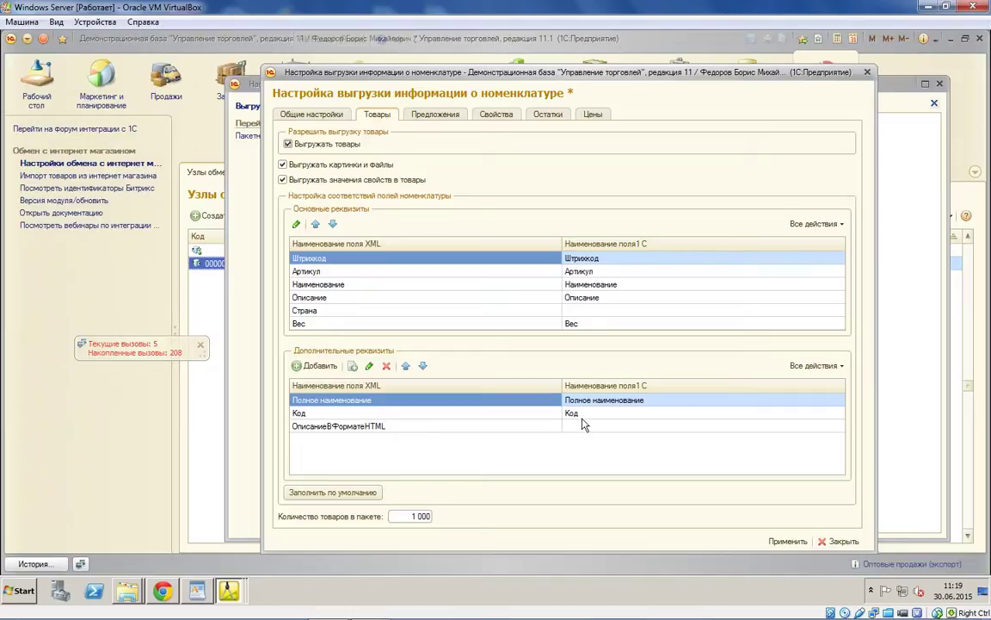
Step: Review the 1C field choices for Описание, leaving its mapping unchanged
{"action": "left_click", "coordinate": [578, 309]}
{"action": "left_click", "coordinate": [643, 301]}
{"action": "left_click", "coordinate": [643, 303]}
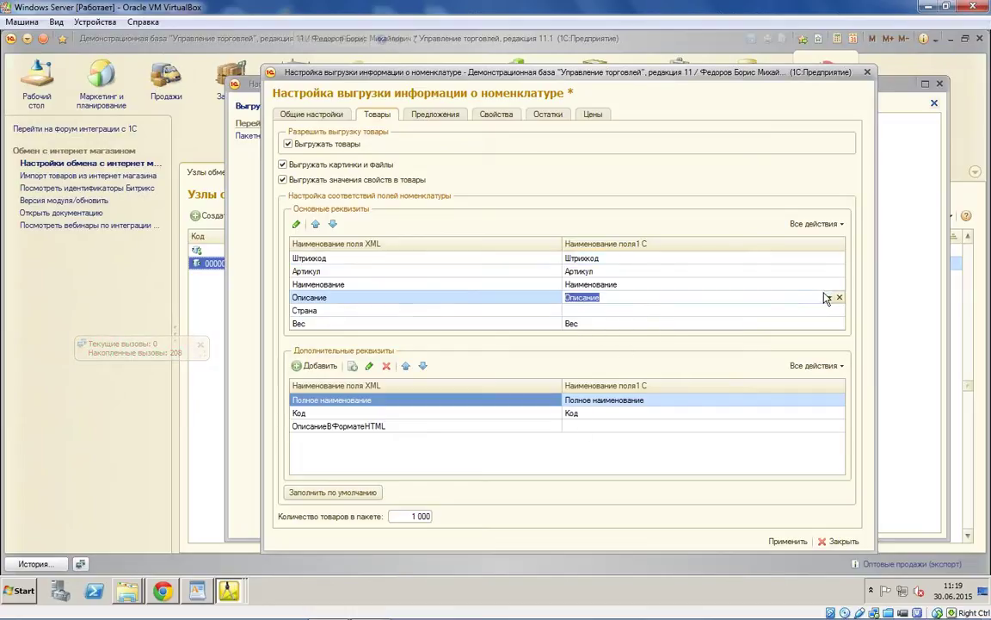
{"action": "left_click", "coordinate": [828, 298]}
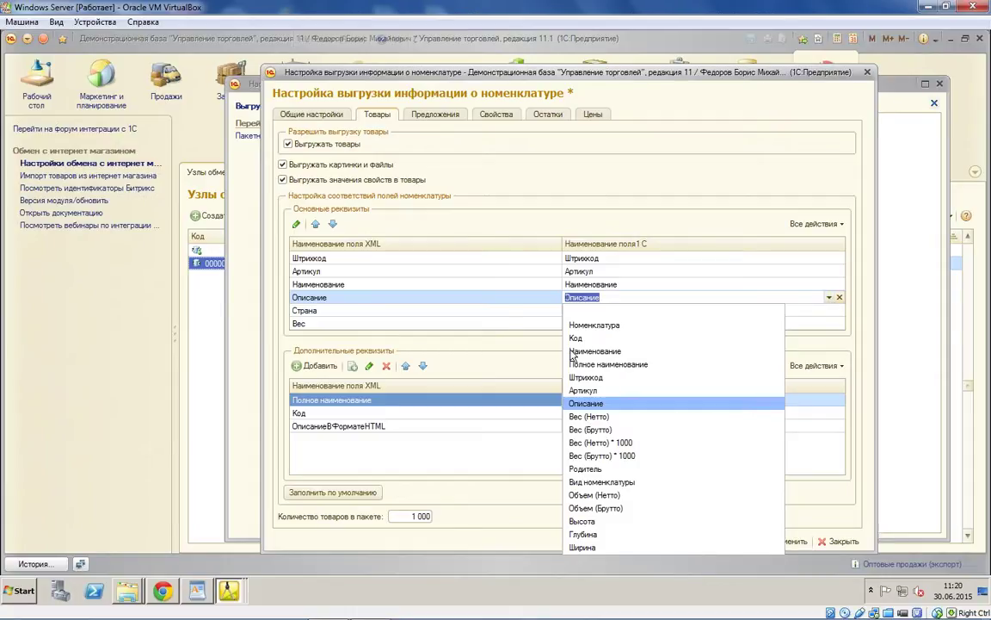
Step: Try mapping Вес to ВесБрутто, then revert it to the plain Вес field
{"action": "left_click", "coordinate": [819, 323]}
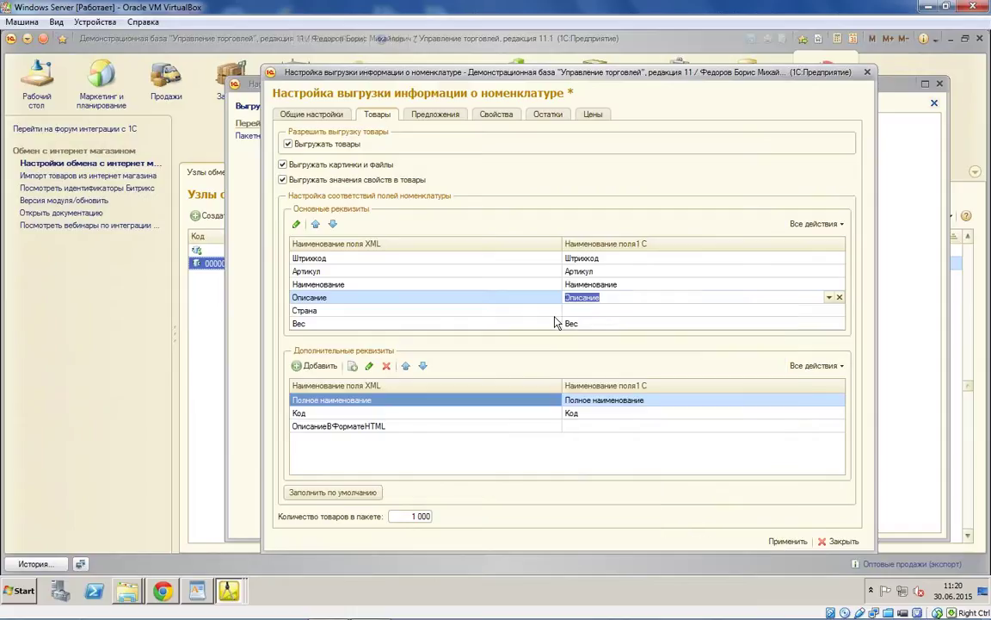
{"action": "left_click", "coordinate": [828, 323]}
{"action": "key", "text": "Escape"}
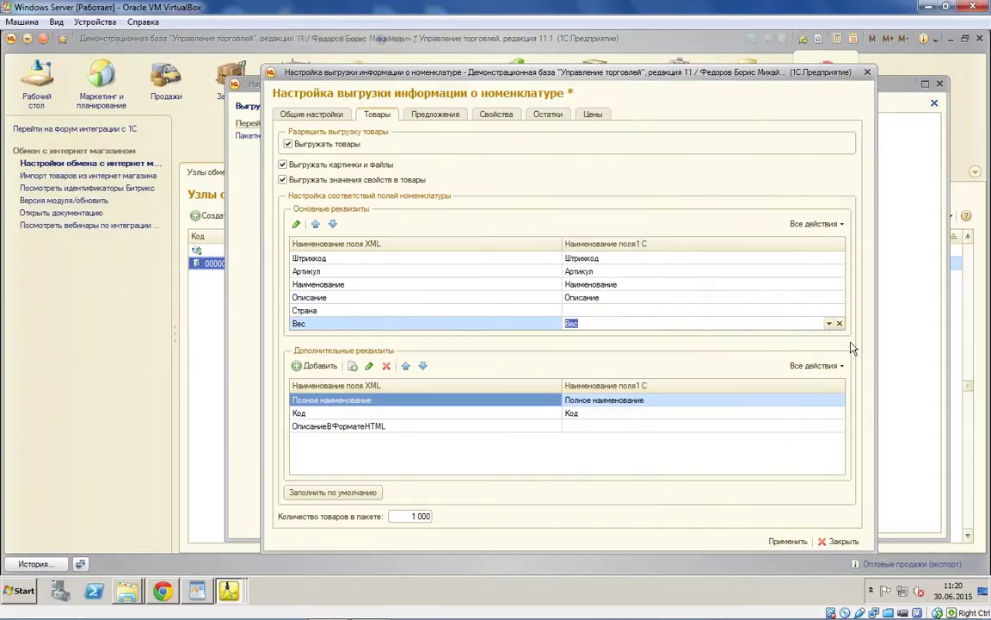
{"action": "left_click", "coordinate": [829, 322]}
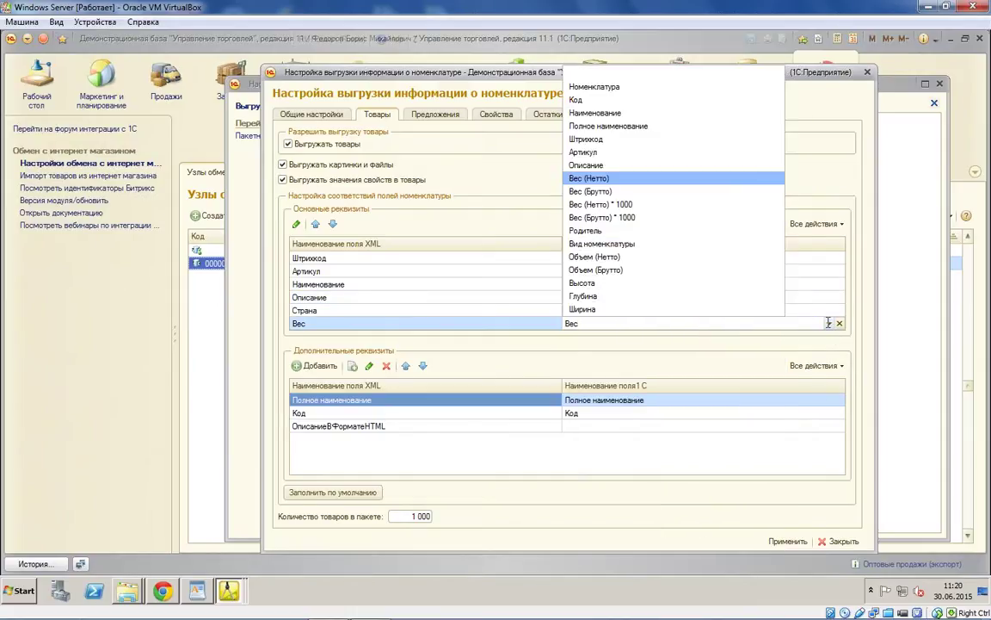
{"action": "left_click", "coordinate": [633, 191]}
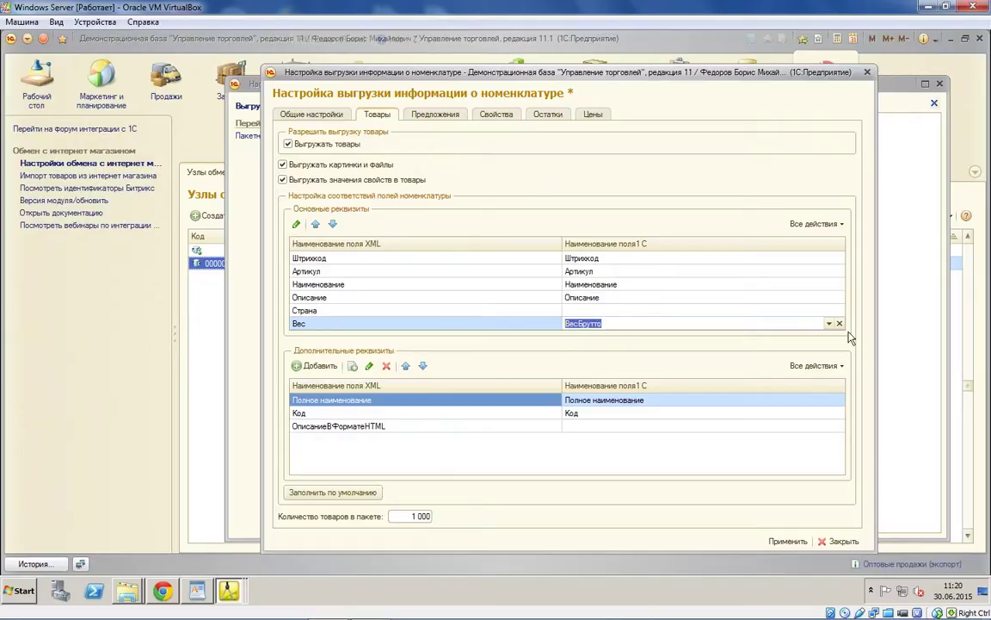
{"action": "left_click", "coordinate": [829, 322]}
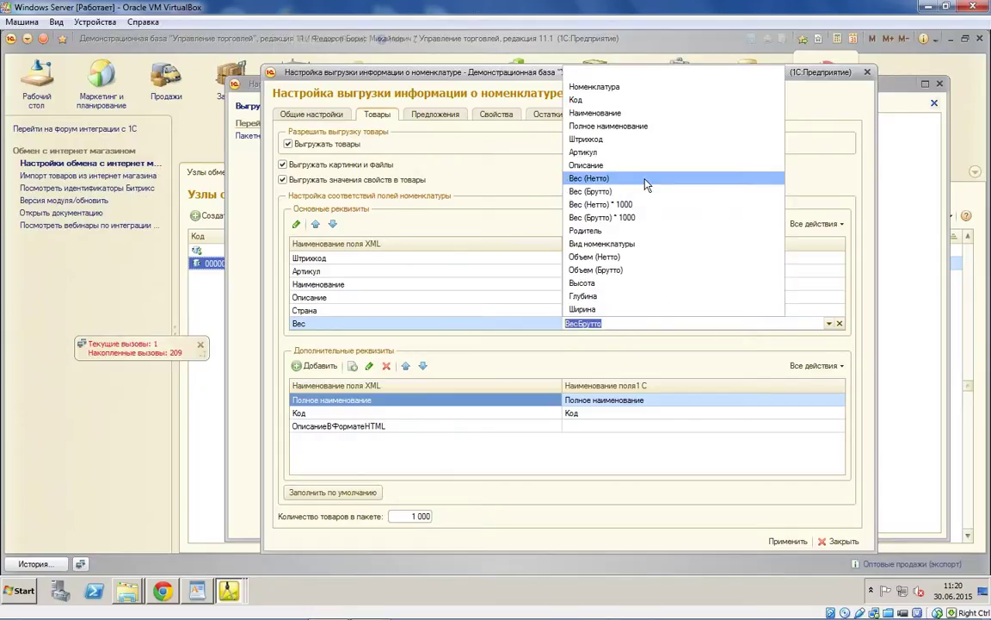
{"action": "left_click", "coordinate": [586, 178]}
Step: Check the Наименование mapping's 1C field list without changing it
{"action": "left_click", "coordinate": [631, 285]}
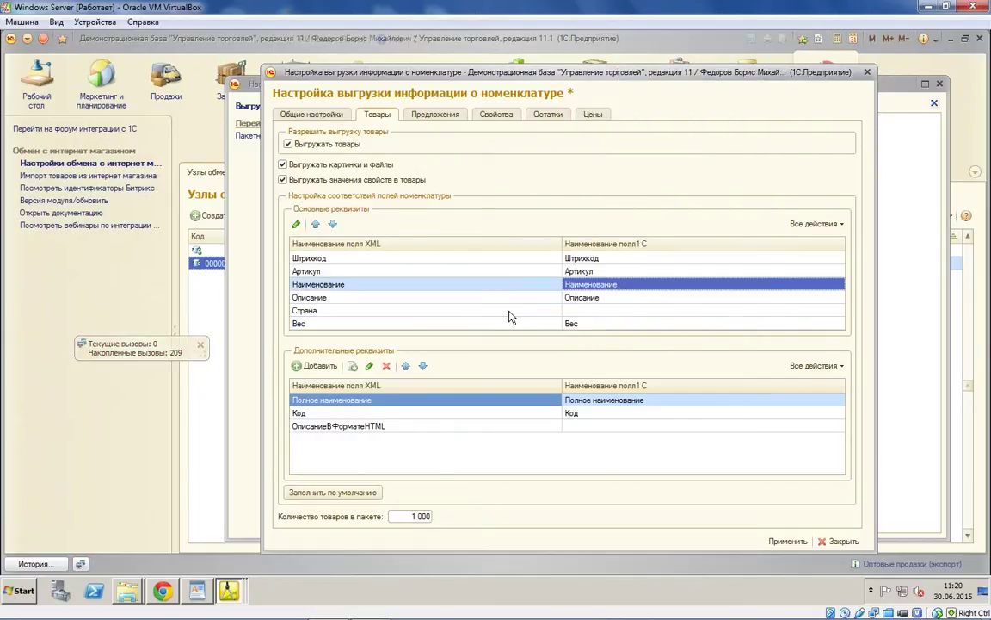
{"action": "left_click", "coordinate": [829, 286]}
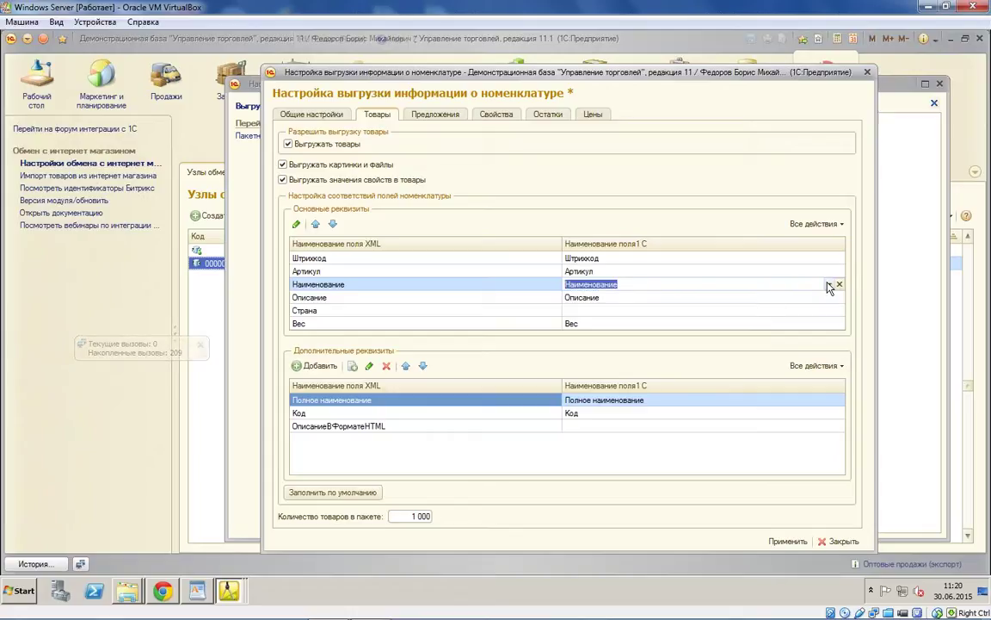
{"action": "left_click", "coordinate": [829, 286]}
{"action": "left_click", "coordinate": [829, 285]}
{"action": "left_click", "coordinate": [588, 285]}
Step: Map Описание to Номенклатура.Код + " - " + Номенклатура.ПонноеНаименование and run the expression check
{"action": "key", "text": "Return"}
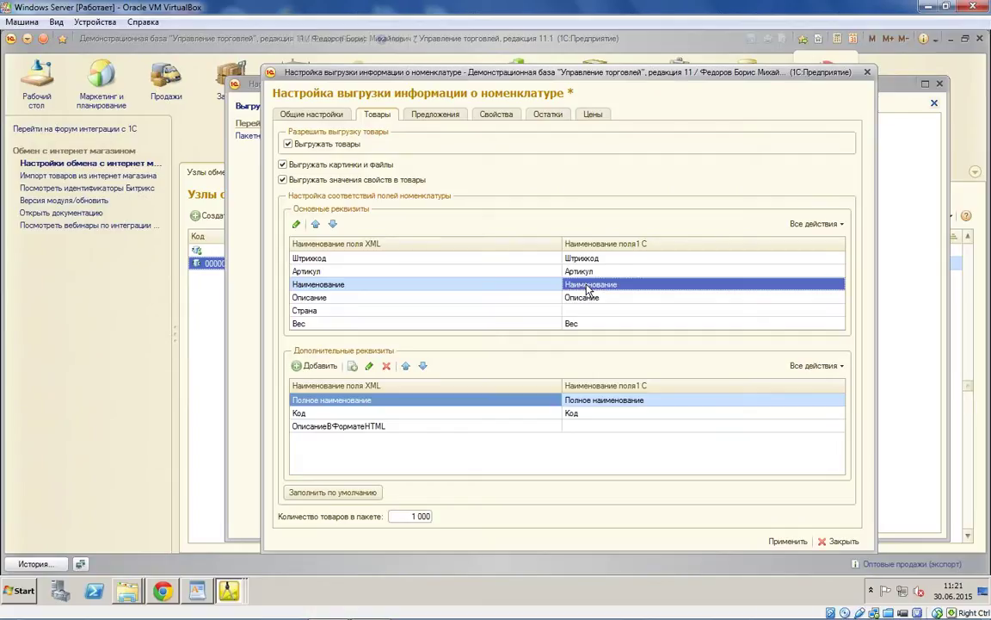
{"action": "key", "text": "Down"}
{"action": "key", "text": "Return"}
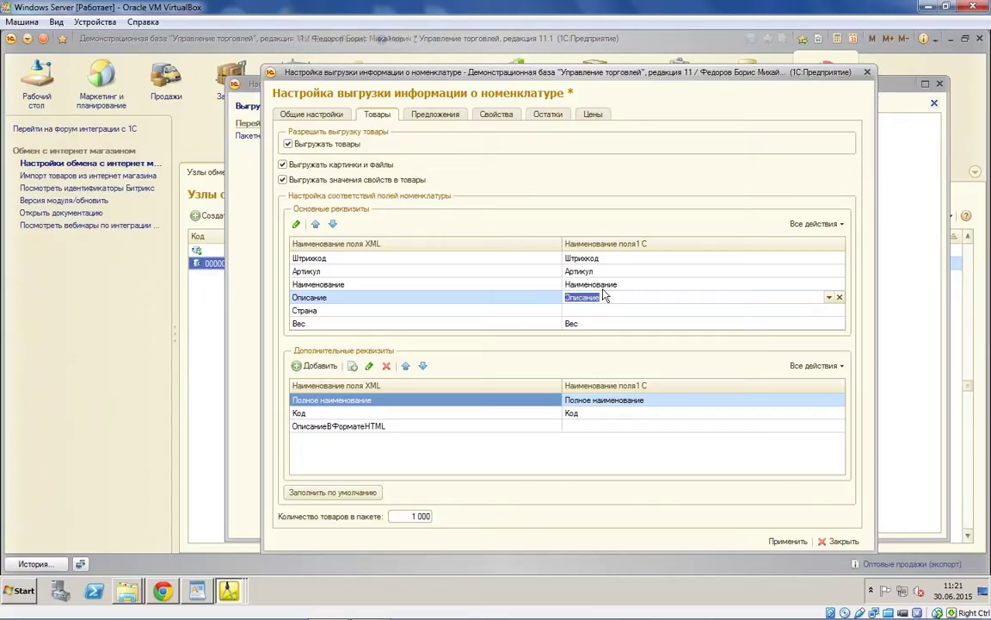
{"action": "type", "text": "Номе"}
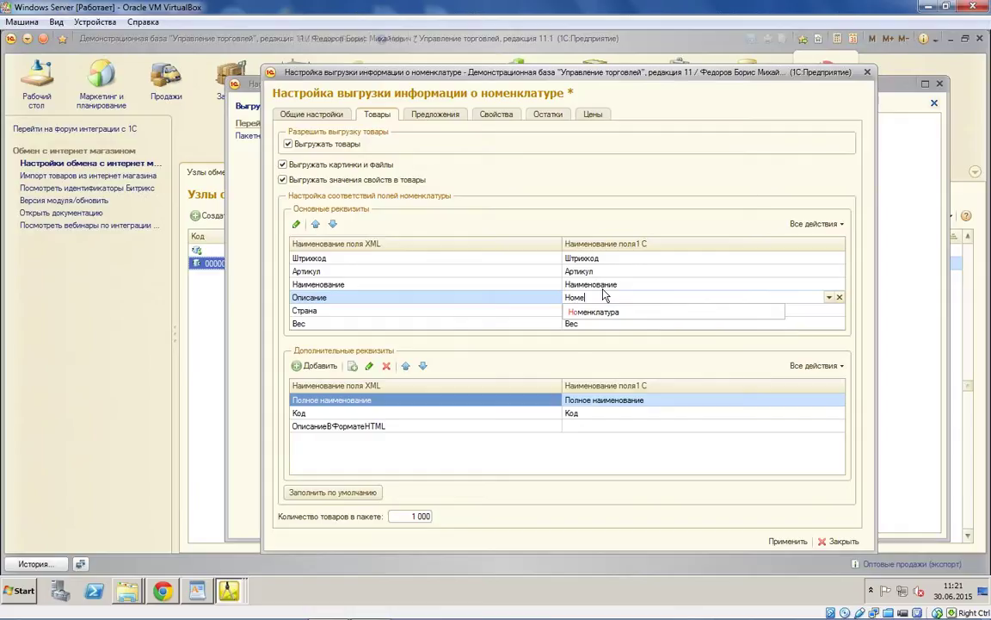
{"action": "type", "text": "нклатура."}
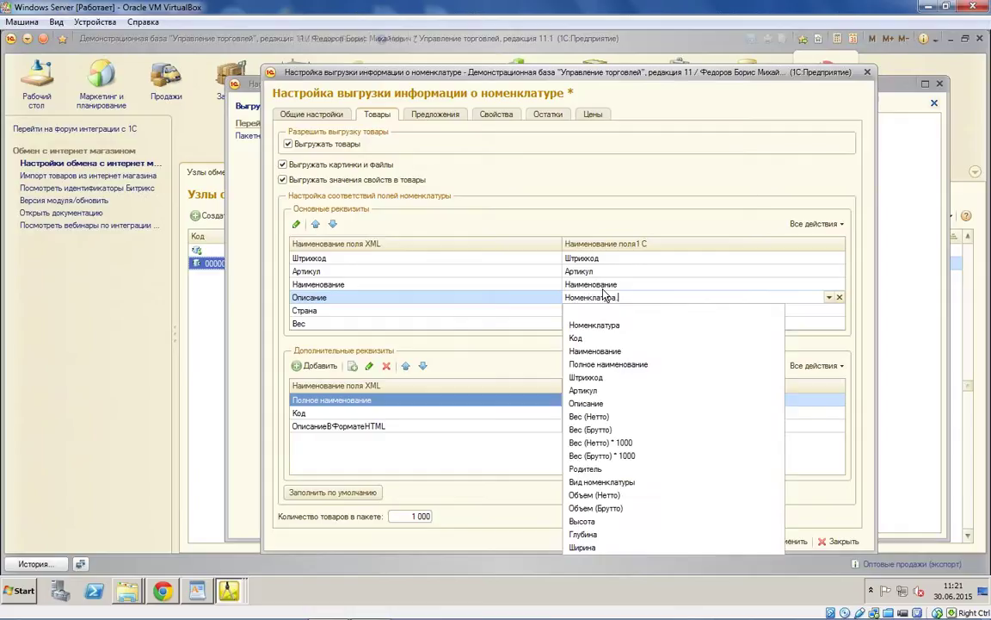
{"action": "type", "text": "Код + \" - \""}
{"action": "type", "text": " + Номе"}
{"action": "type", "text": "нк"}
{"action": "type", "text": "латура."}
{"action": "type", "text": "Пон"}
{"action": "type", "text": "ноеН"}
{"action": "type", "text": "аименование"}
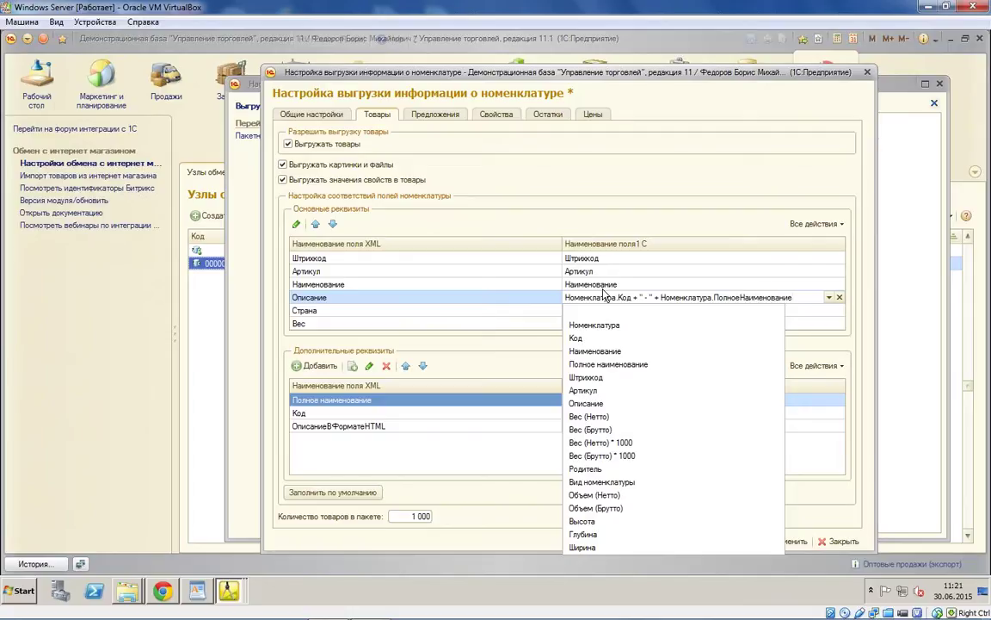
{"action": "key", "text": "Return"}
{"action": "left_click", "coordinate": [523, 323]}
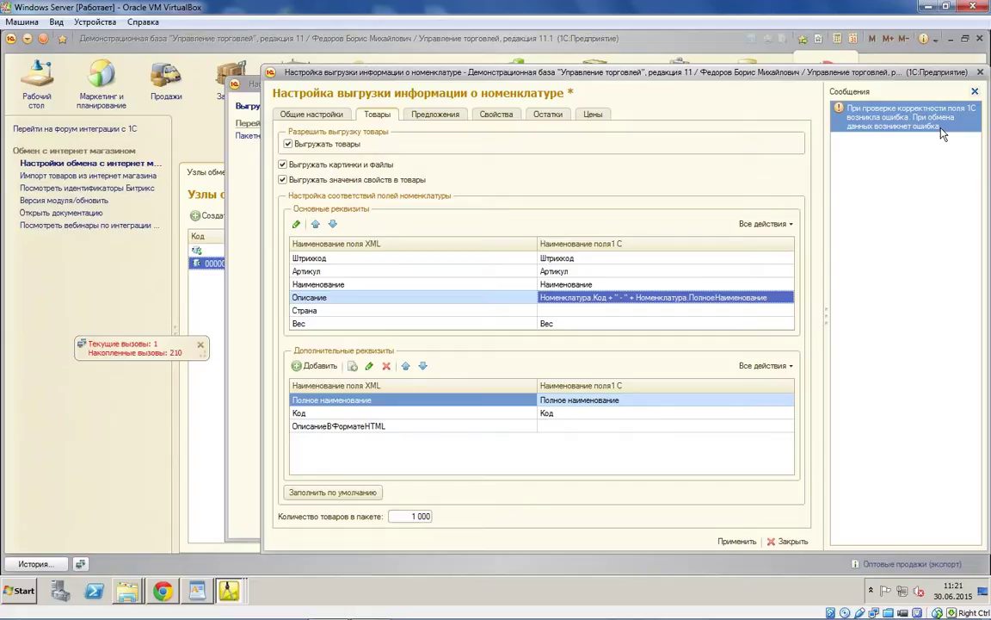
Step: Remove Полное so the expression ends with Номенклатура.Наименование, then dismiss the error messages
{"action": "left_click", "coordinate": [723, 301]}
{"action": "left_click", "coordinate": [717, 297]}
{"action": "key", "text": "shift+Left"}
{"action": "key", "text": "shift+Left"}
{"action": "key", "text": "shift+Left"}
{"action": "key", "text": "shift+Left"}
{"action": "key", "text": "shift+Left"}
{"action": "key", "text": "shift+Left"}
{"action": "key", "text": "Delete"}
{"action": "left_click", "coordinate": [751, 297]}
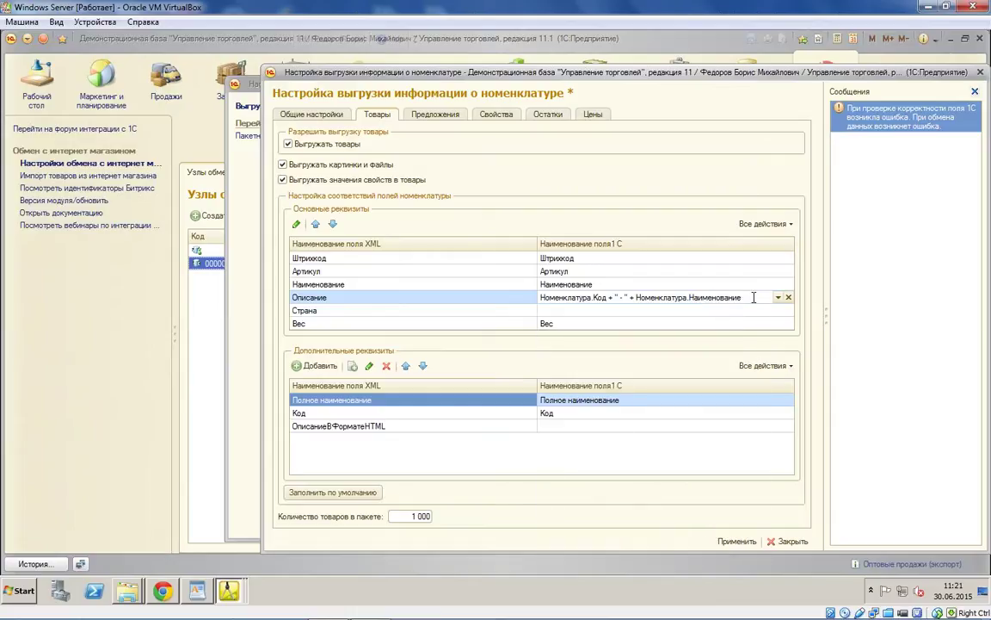
{"action": "key", "text": "Return"}
{"action": "left_click", "coordinate": [591, 324]}
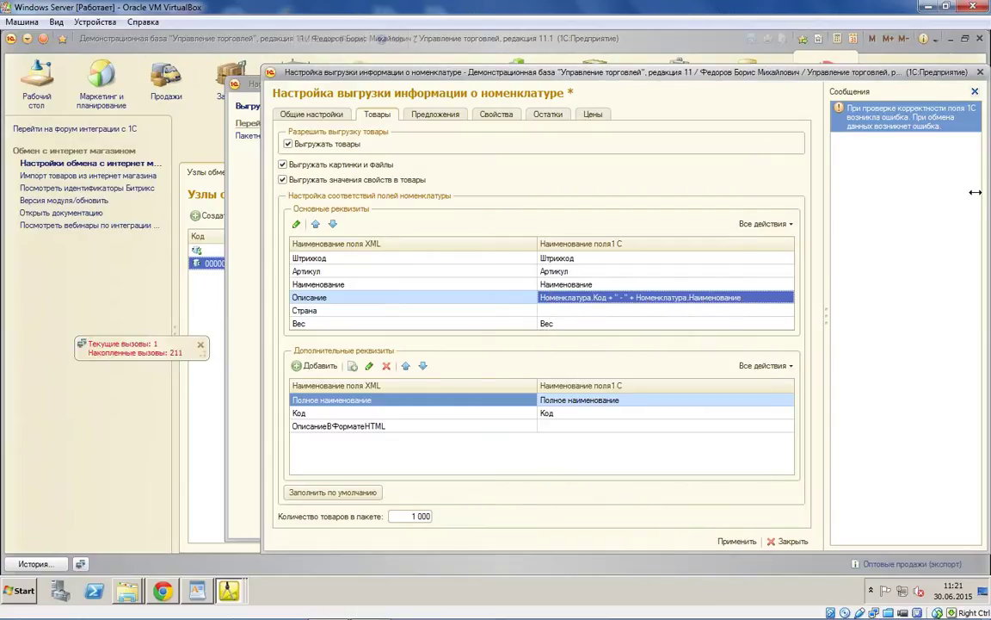
{"action": "left_click", "coordinate": [975, 91]}
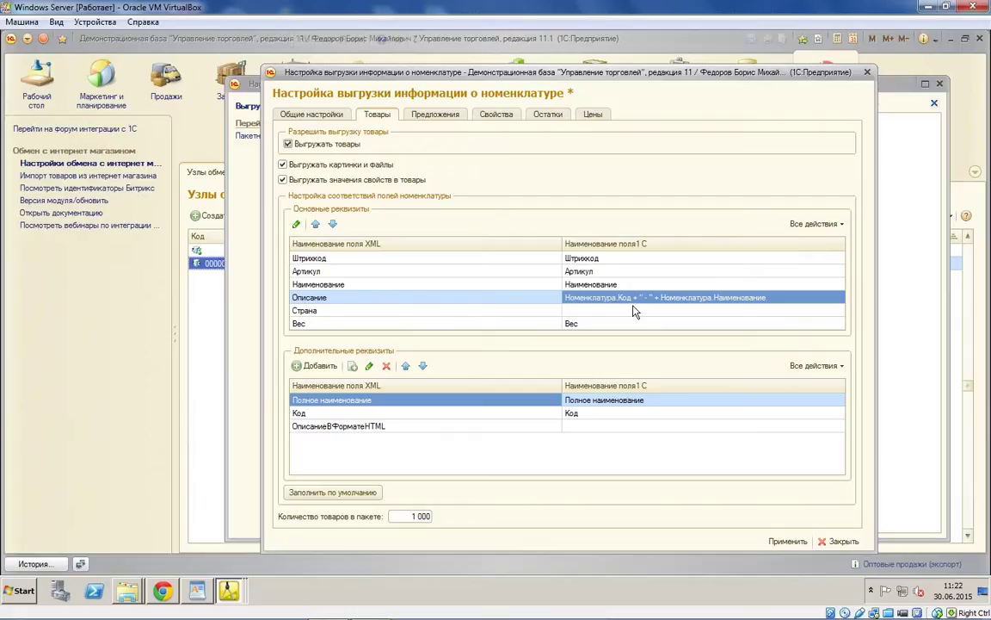
Step: Wrap Номенклатура.Код in СокрЛП() and confirm the expression check
{"action": "left_click", "coordinate": [617, 297]}
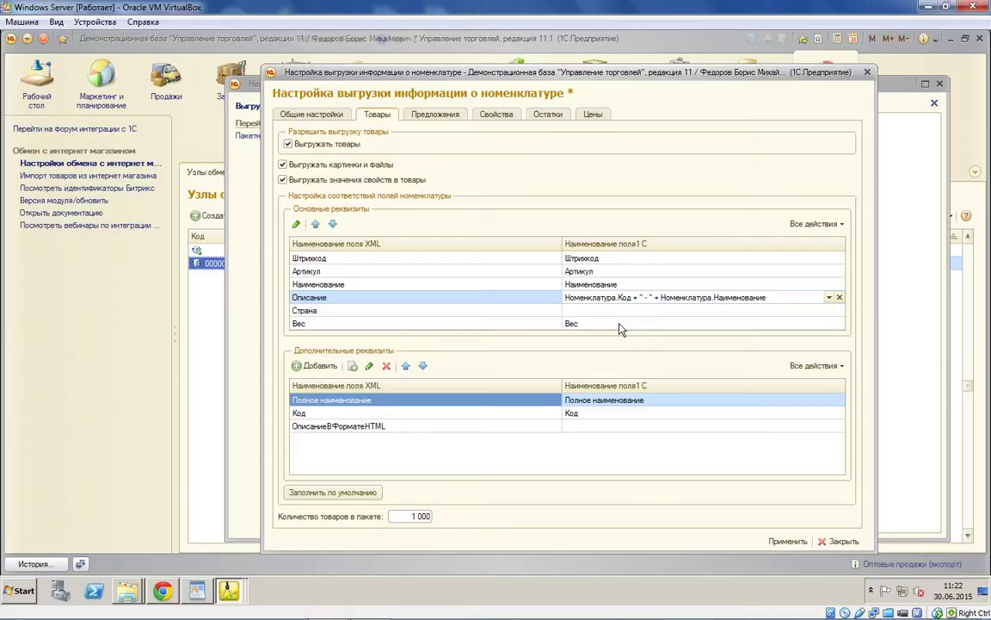
{"action": "key", "text": "Return"}
{"action": "left_click", "coordinate": [570, 298]}
{"action": "left_click", "coordinate": [569, 299]}
{"action": "key", "text": "ctrl+space"}
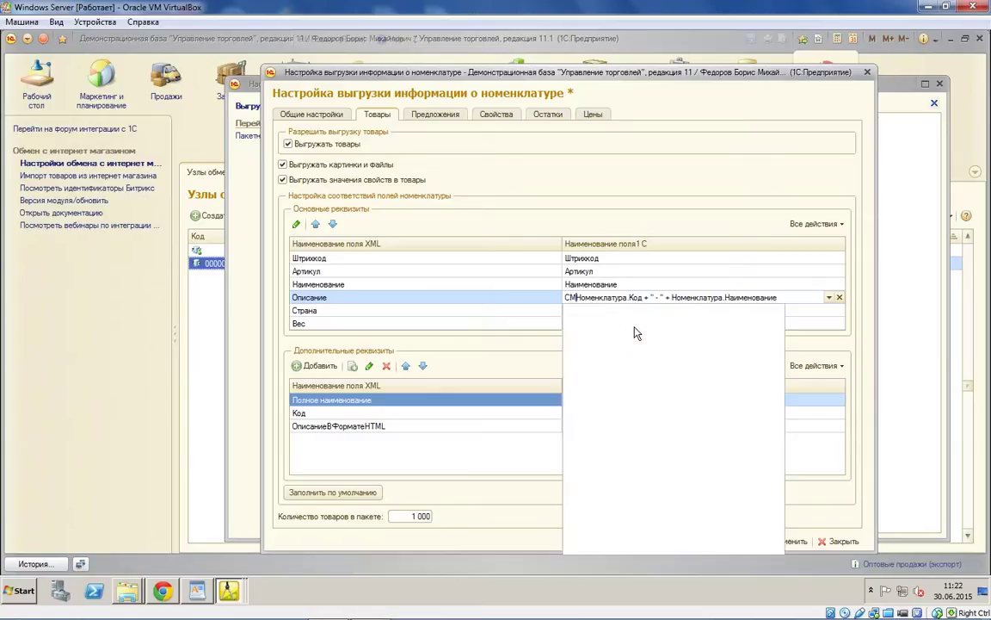
{"action": "type", "text": "СокрЛП("}
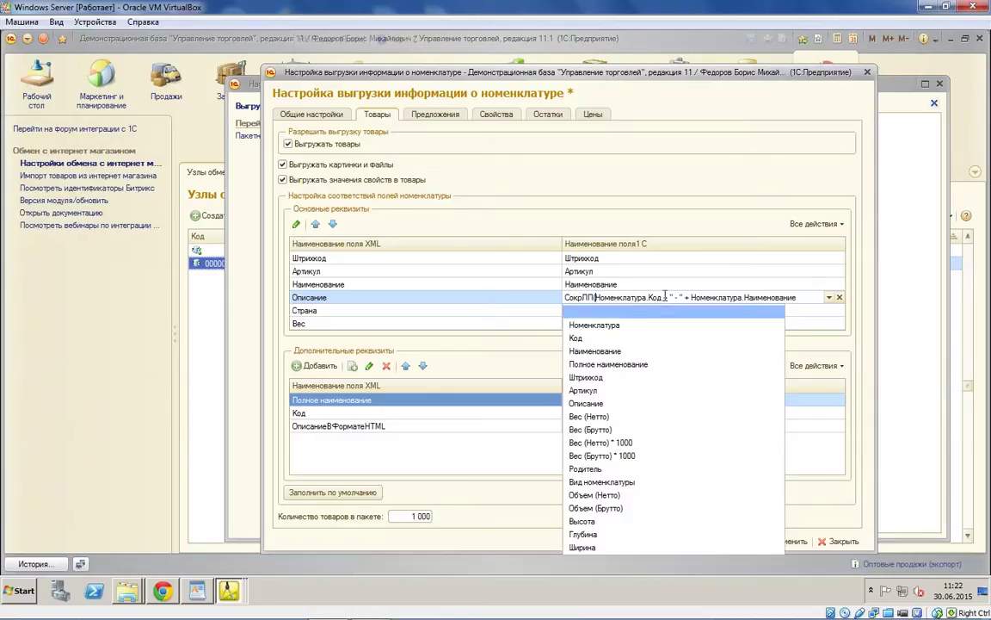
{"action": "left_click", "coordinate": [667, 297]}
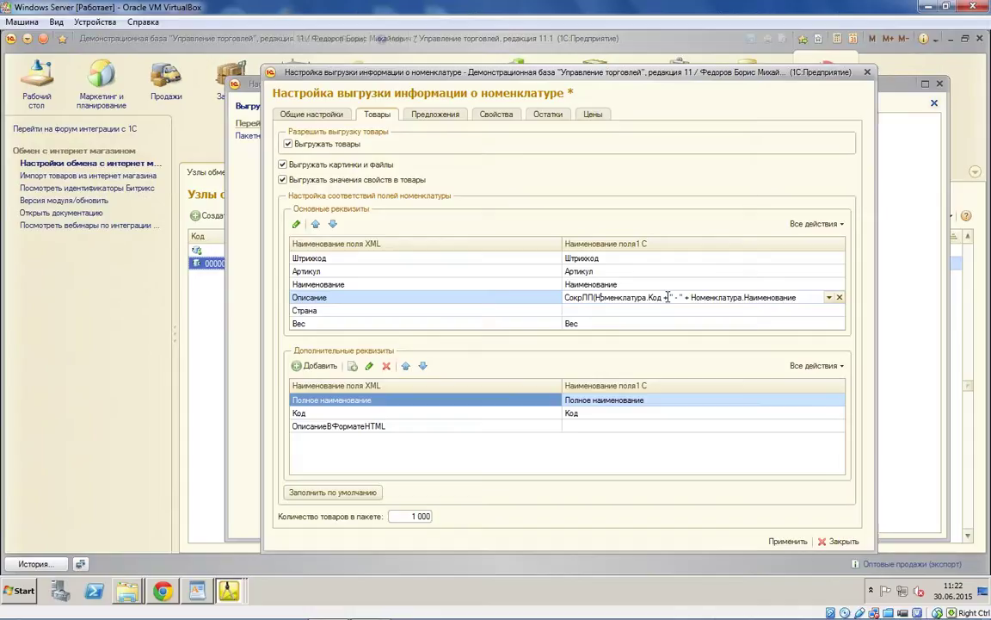
{"action": "key", "text": "Right"}
{"action": "key", "text": "Right"}
{"action": "key", "text": "Right"}
{"action": "key", "text": "Right"}
{"action": "key", "text": "Right"}
{"action": "left_click", "coordinate": [797, 312]}
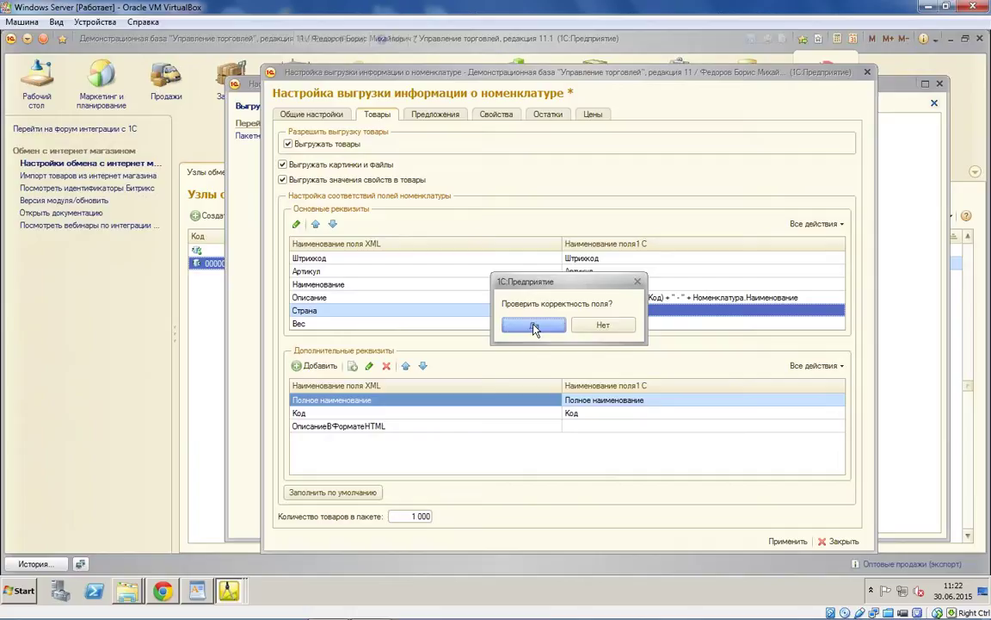
{"action": "left_click", "coordinate": [533, 326]}
{"action": "left_click", "coordinate": [466, 425]}
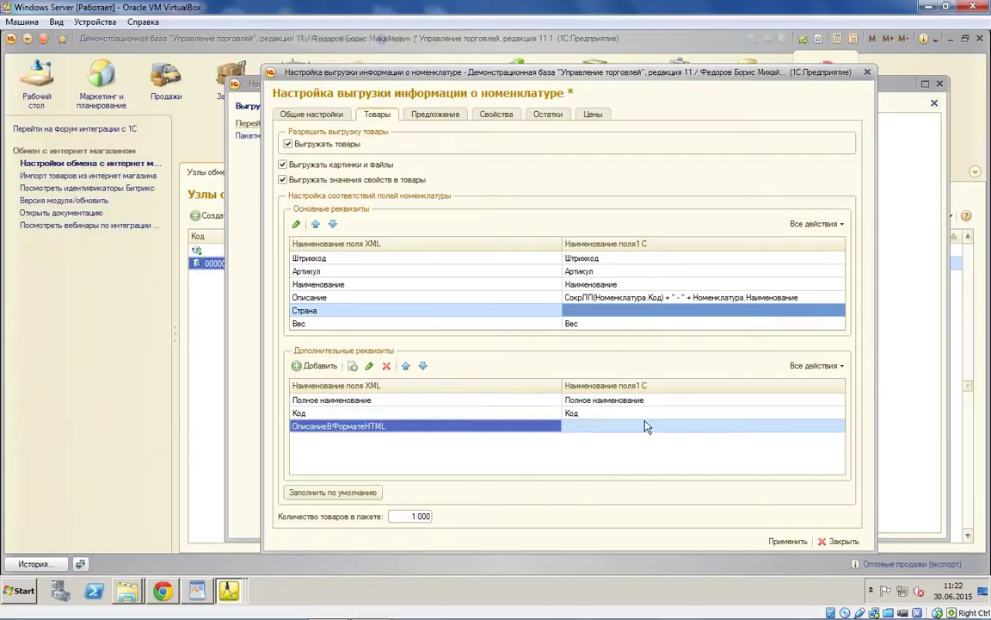
{"action": "double_click", "coordinate": [603, 399]}
Step: Add a Свой реквизит row to Дополнительные реквизиты and map it to the 1C Описание field
{"action": "left_click", "coordinate": [544, 413]}
{"action": "left_click", "coordinate": [524, 414]}
{"action": "left_click", "coordinate": [472, 426]}
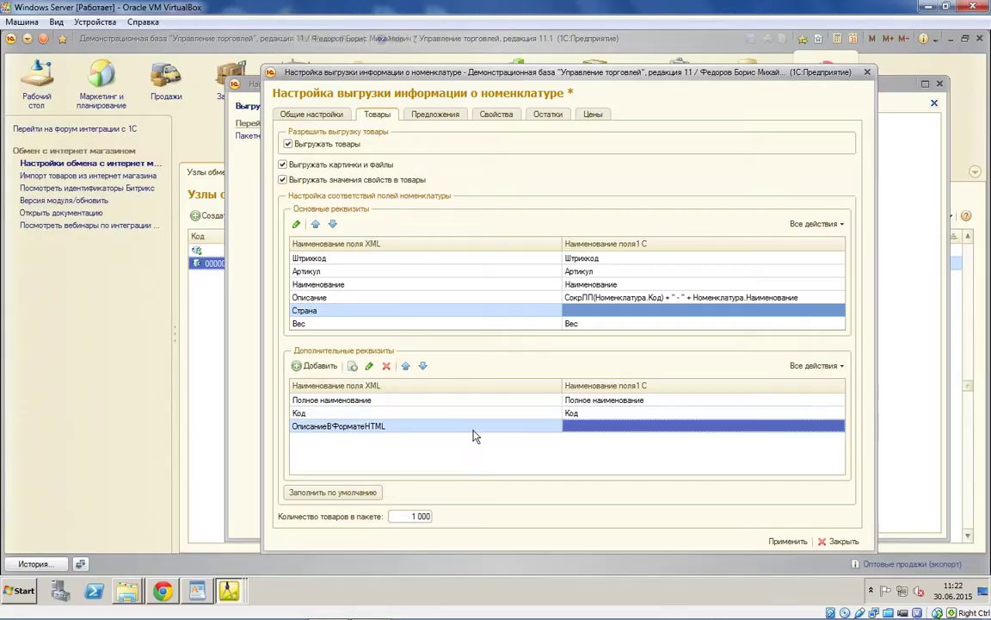
{"action": "left_click", "coordinate": [310, 368]}
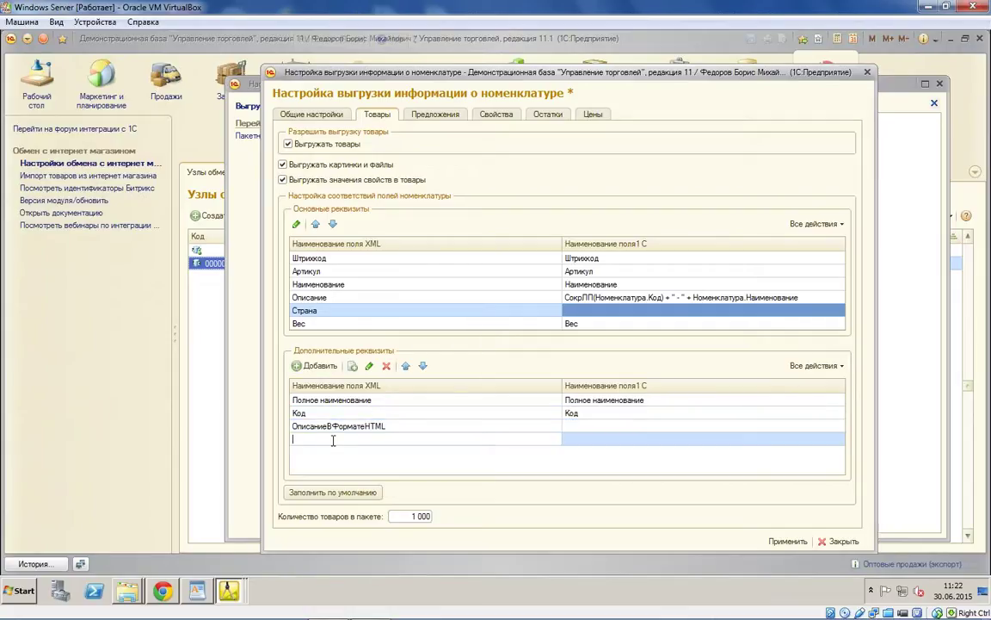
{"action": "type", "text": "Свой р"}
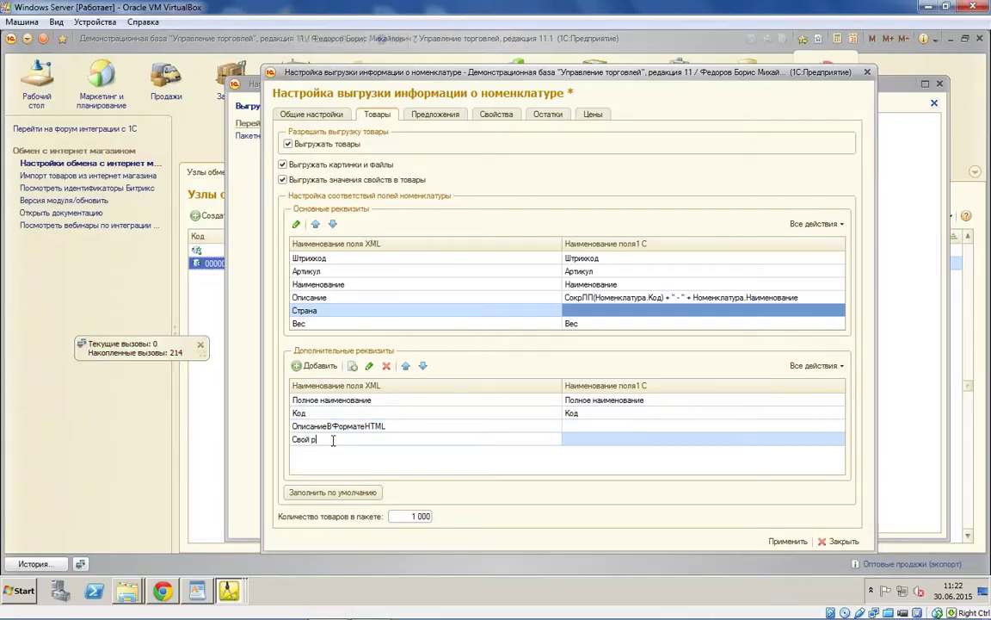
{"action": "type", "text": "еквизит"}
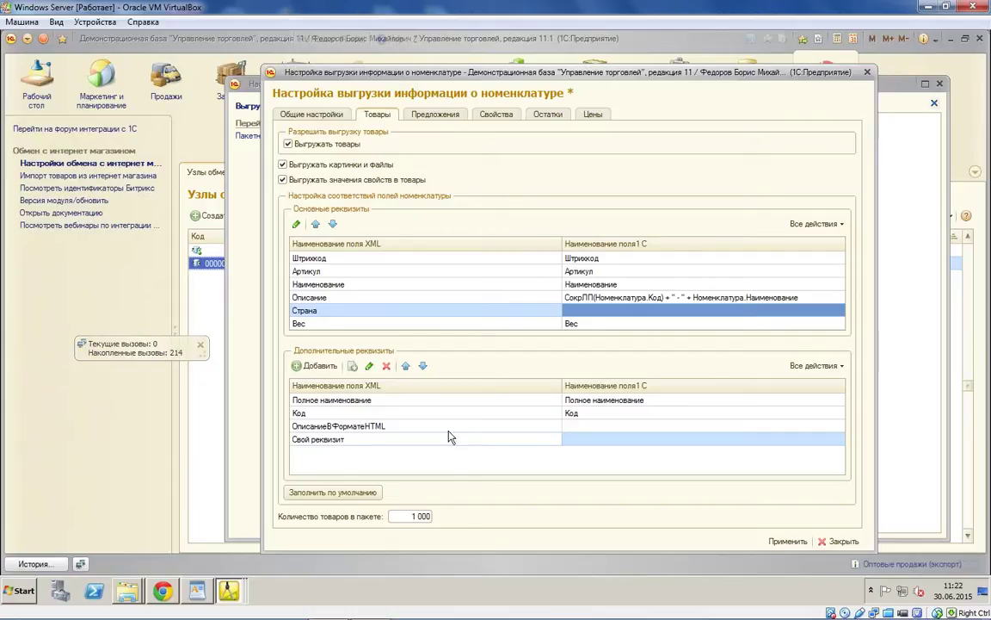
{"action": "key", "text": "Tab"}
{"action": "left_click", "coordinate": [829, 439]}
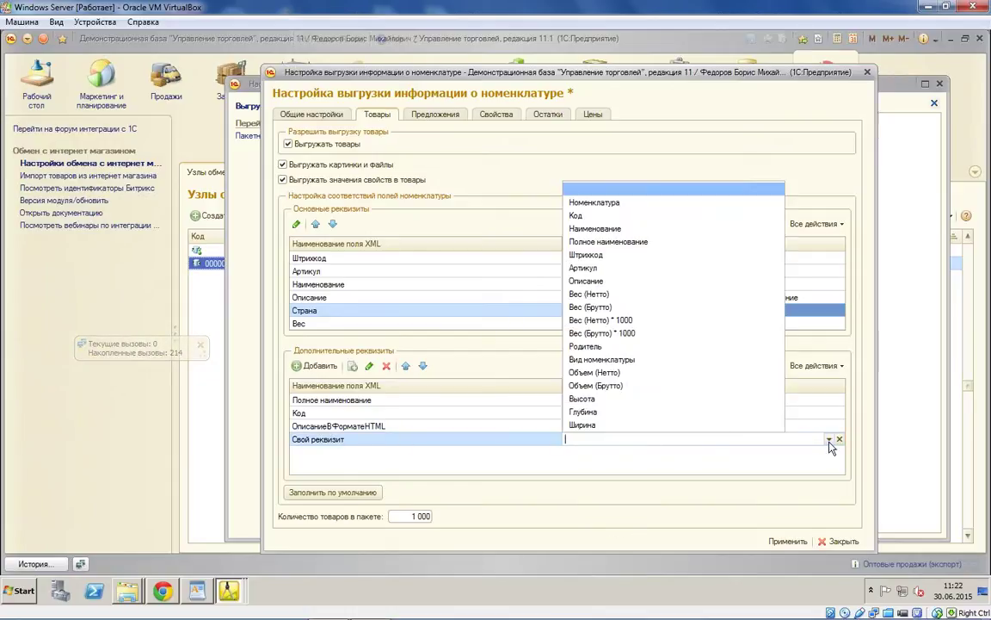
{"action": "left_click", "coordinate": [647, 284]}
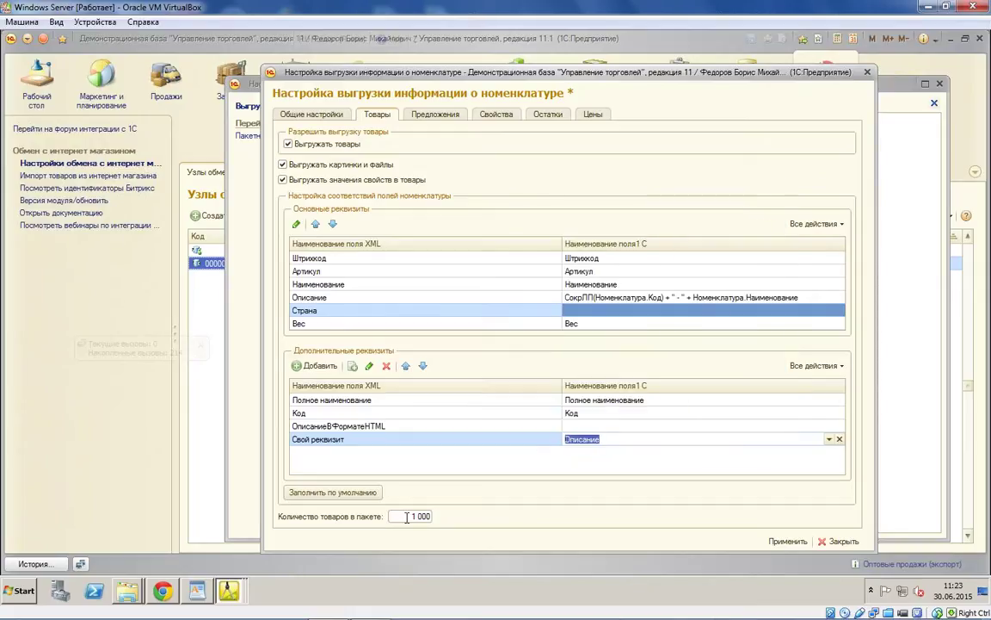
{"action": "left_click", "coordinate": [407, 516]}
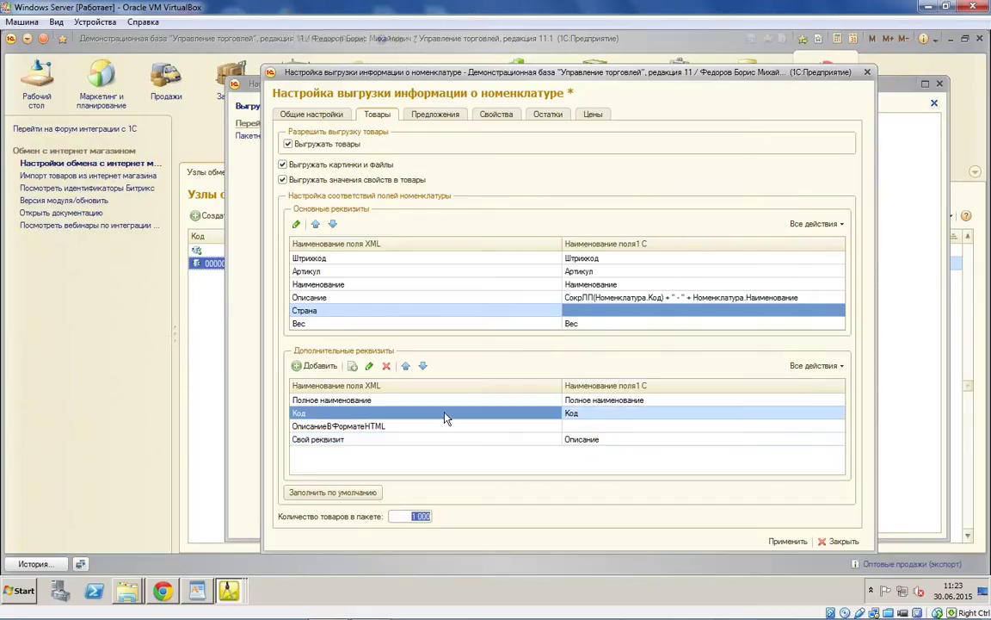
{"action": "left_click", "coordinate": [437, 114]}
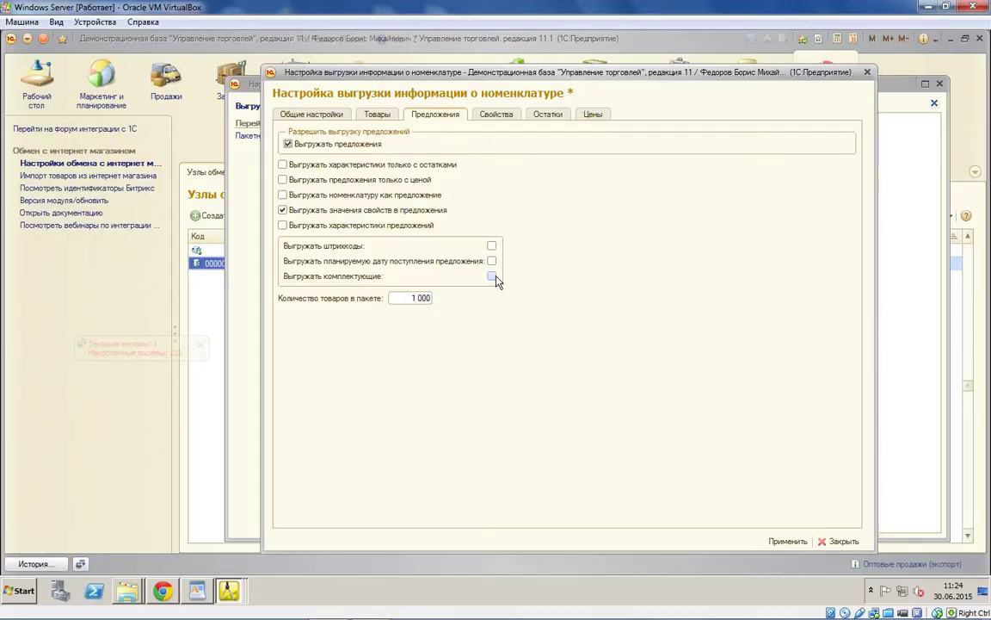
Step: Move from the offer options to the Свойства property export page
{"action": "left_click", "coordinate": [496, 113]}
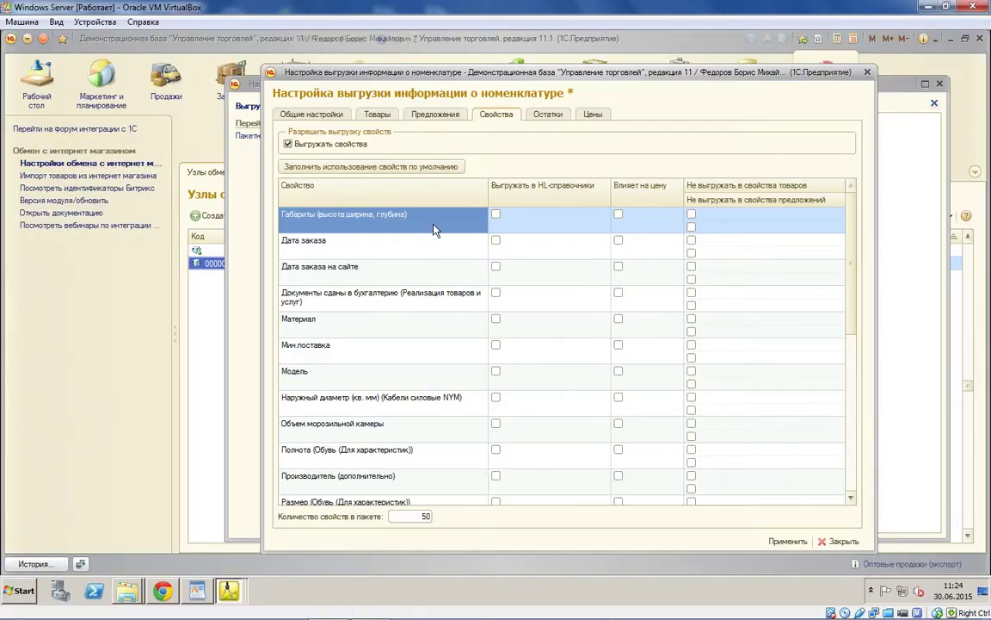
Step: Fill default property usage and scroll through the properties from Габариты to Экспедитор (Заказ клиента)
{"action": "left_click", "coordinate": [357, 172]}
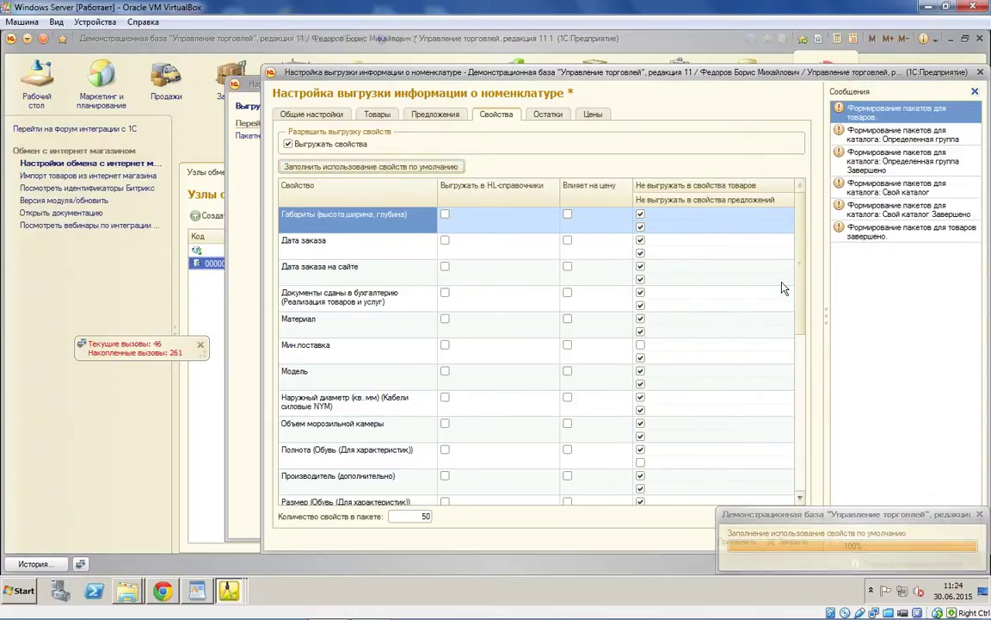
{"action": "scroll", "coordinate": [797, 290], "scroll_direction": "down", "scroll_amount": 3}
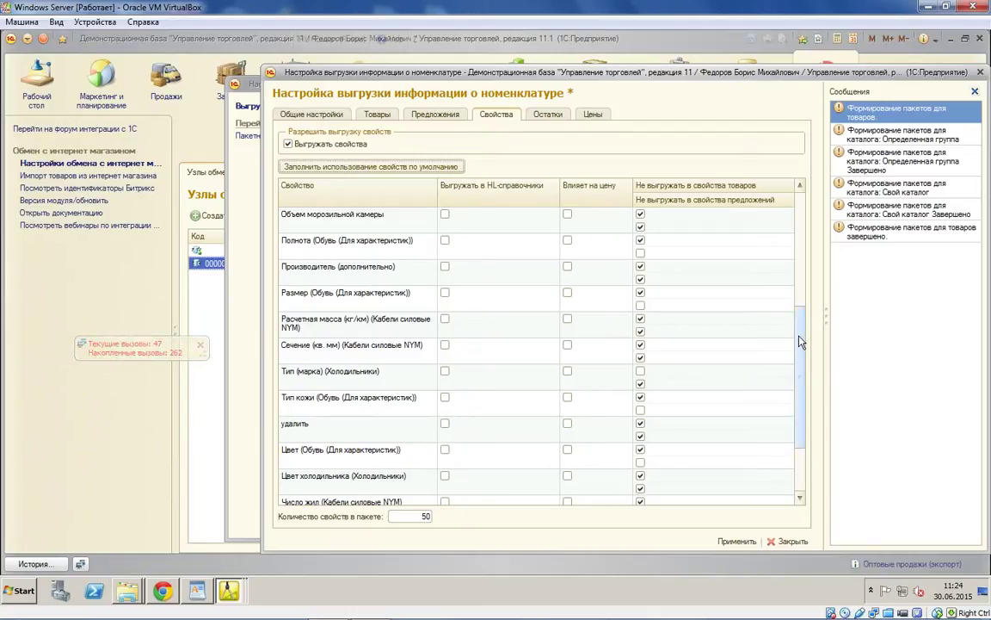
{"action": "left_click_drag", "start_coordinate": [800, 342], "coordinate": [803, 330]}
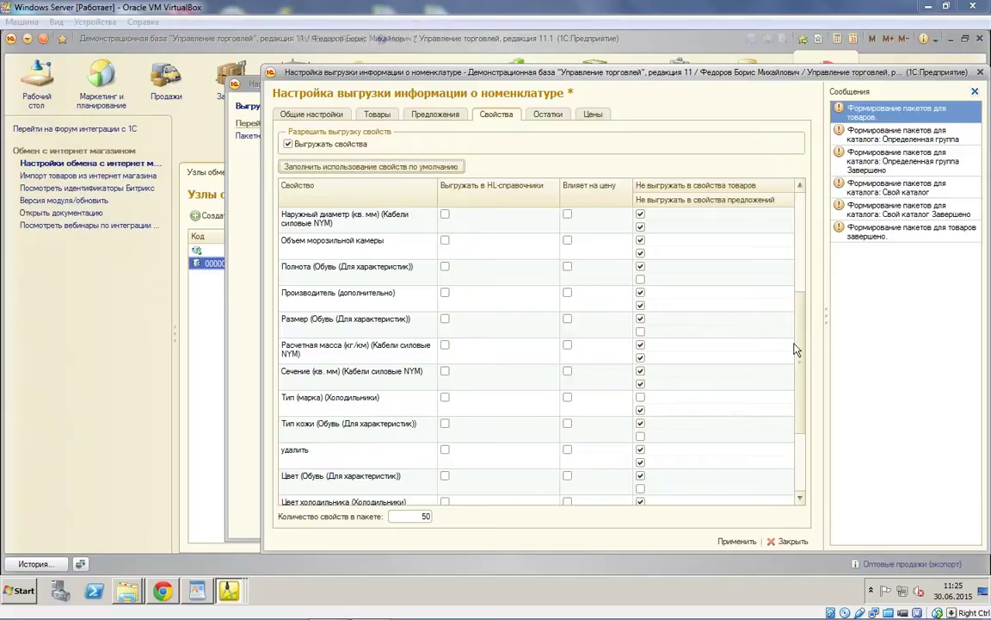
{"action": "scroll", "coordinate": [719, 382], "scroll_direction": "down", "scroll_amount": 4}
{"action": "scroll", "coordinate": [719, 382], "scroll_direction": "up", "scroll_amount": 1}
{"action": "scroll", "coordinate": [718, 381], "scroll_direction": "down", "scroll_amount": 1}
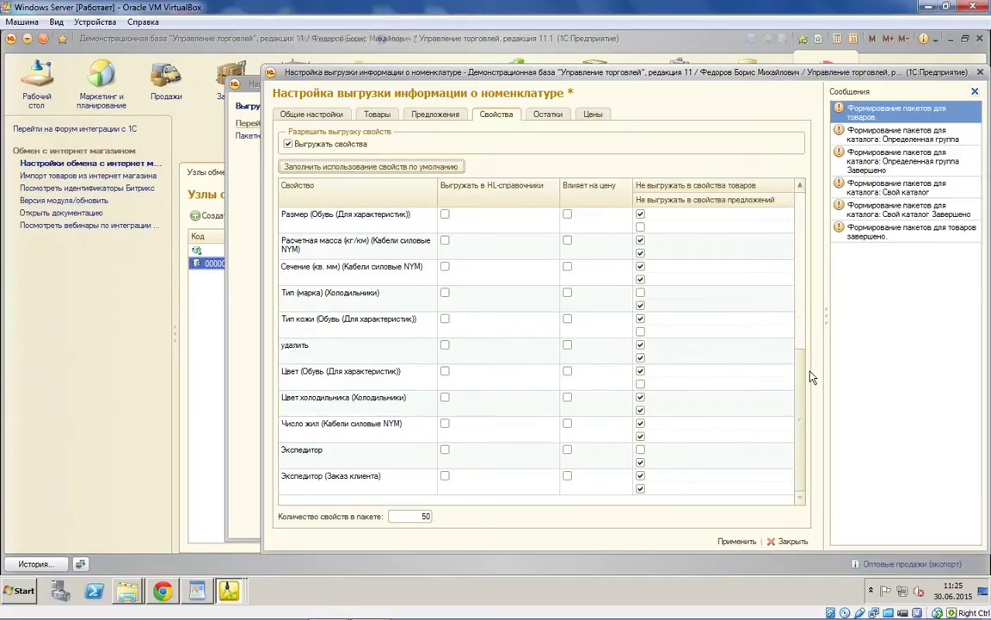
{"action": "left_click", "coordinate": [798, 314]}
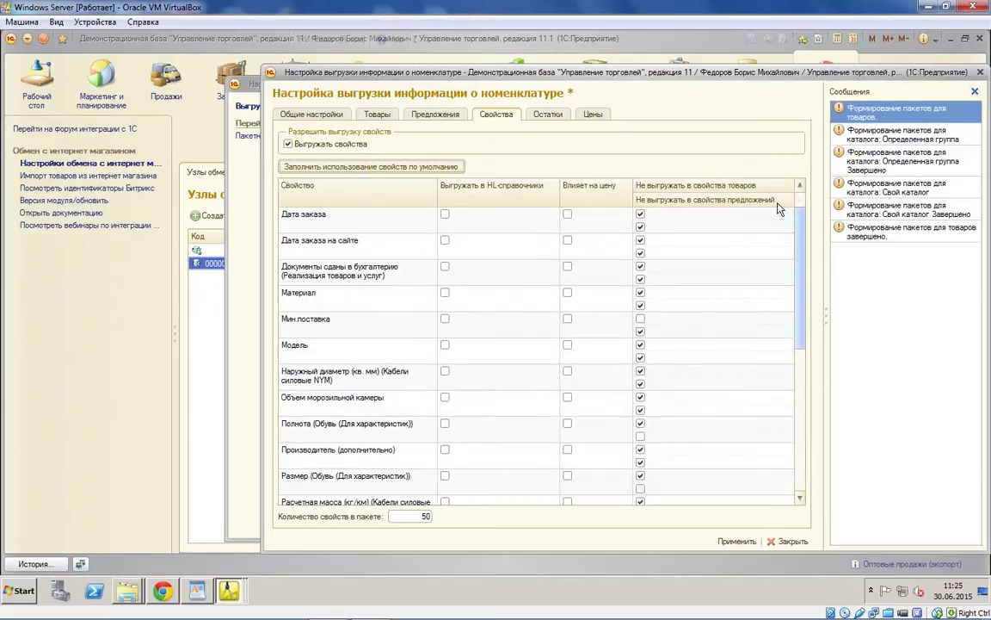
Step: Review the Остатки and Цены tabs, apply the settings, and move the exchange window lower
{"action": "left_click", "coordinate": [547, 113]}
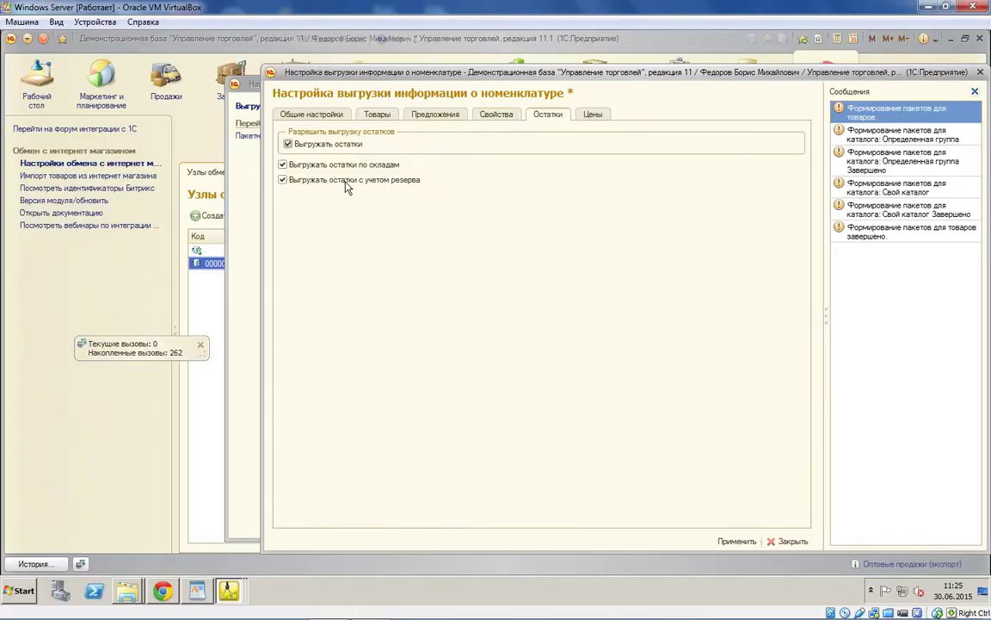
{"action": "left_click", "coordinate": [590, 116]}
{"action": "left_click", "coordinate": [737, 540]}
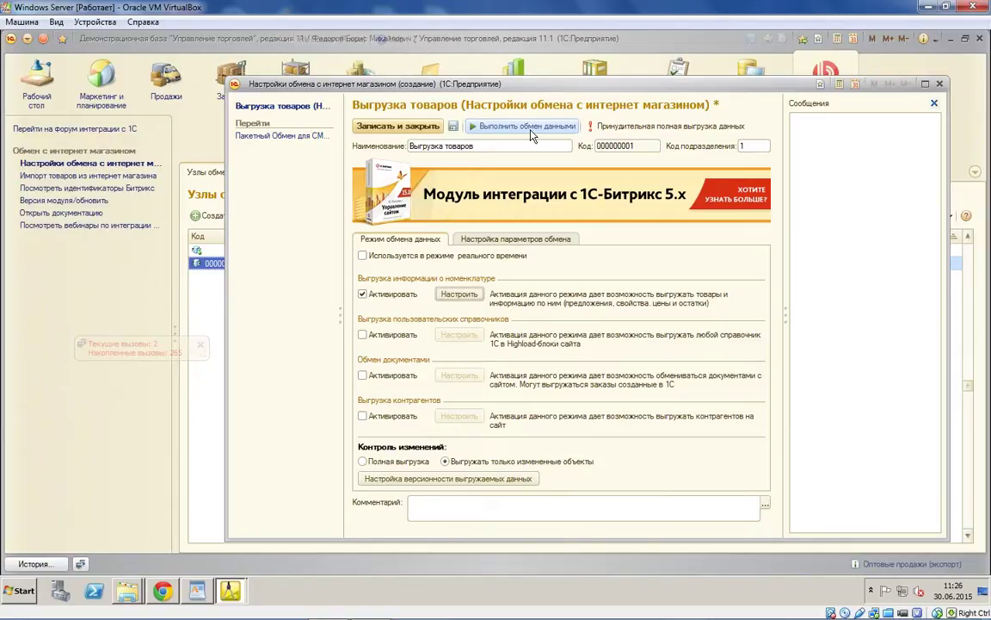
{"action": "left_click", "coordinate": [217, 382]}
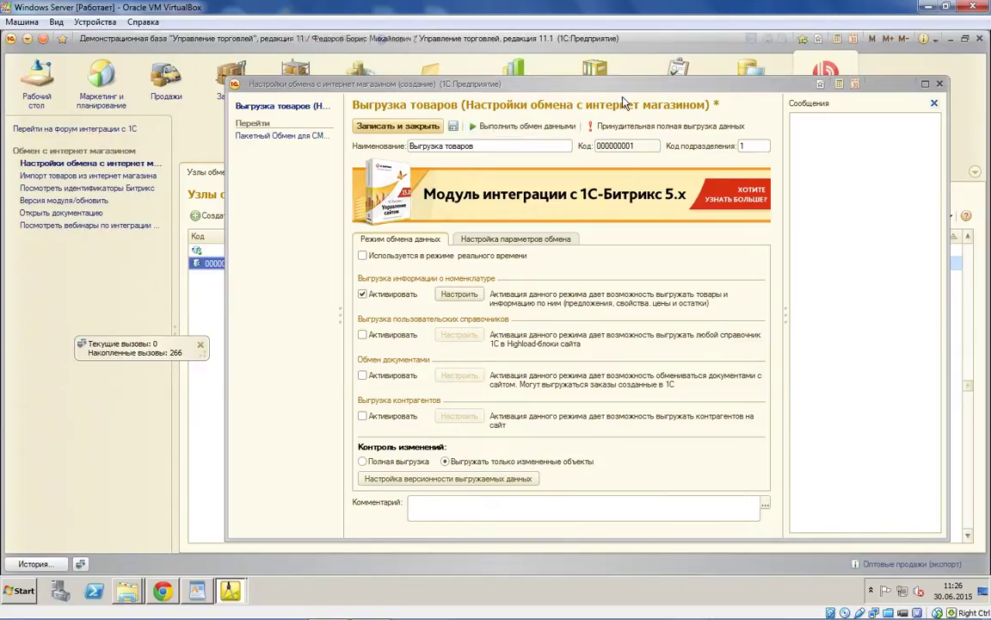
{"action": "left_click", "coordinate": [563, 91]}
{"action": "left_click_drag", "start_coordinate": [604, 333], "coordinate": [520, 345]}
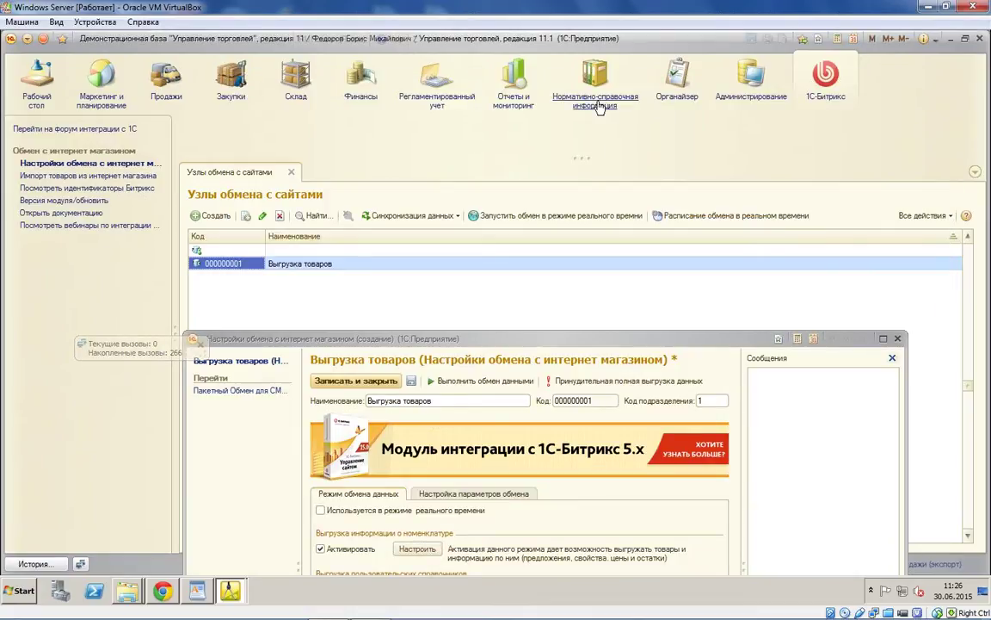
Step: Open the BINATONE ALPINE 160вт fan under Бытовая техника and attach the Chrysanthemum picture from Картинки
{"action": "left_click", "coordinate": [598, 102]}
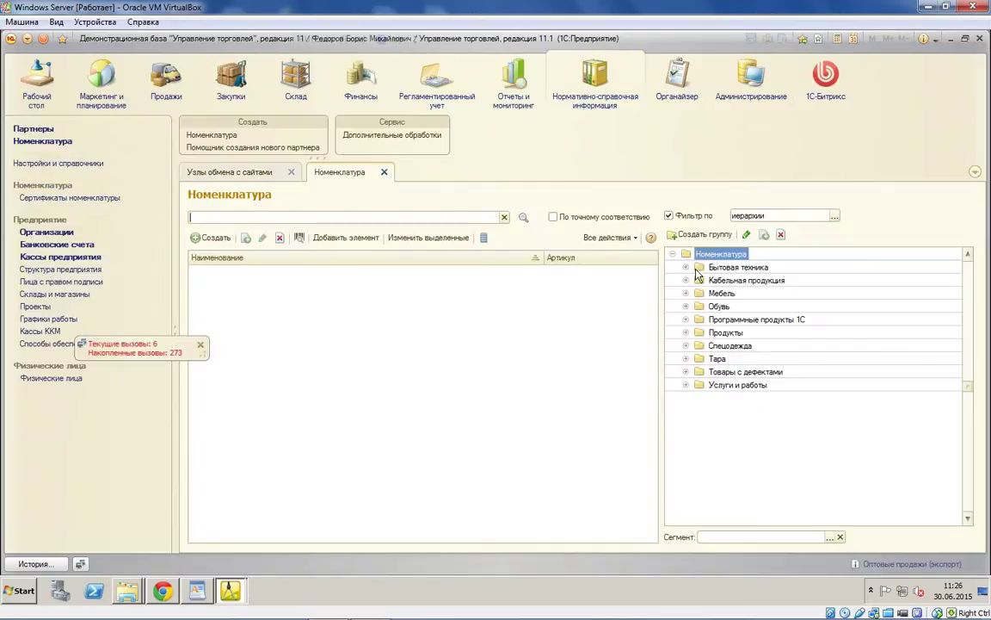
{"action": "double_click", "coordinate": [697, 273]}
{"action": "left_click", "coordinate": [693, 280]}
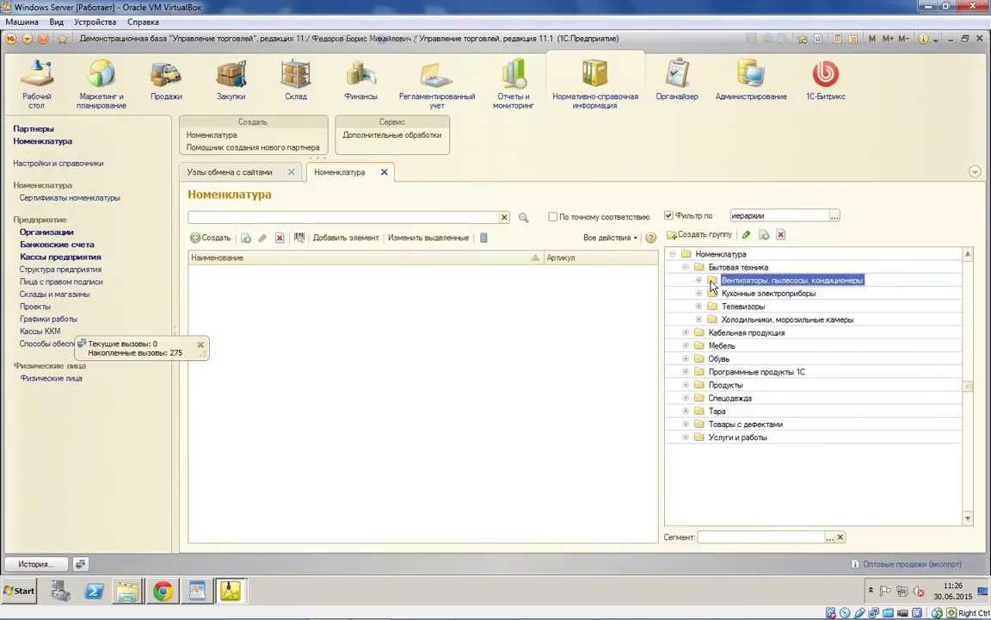
{"action": "left_click", "coordinate": [381, 273]}
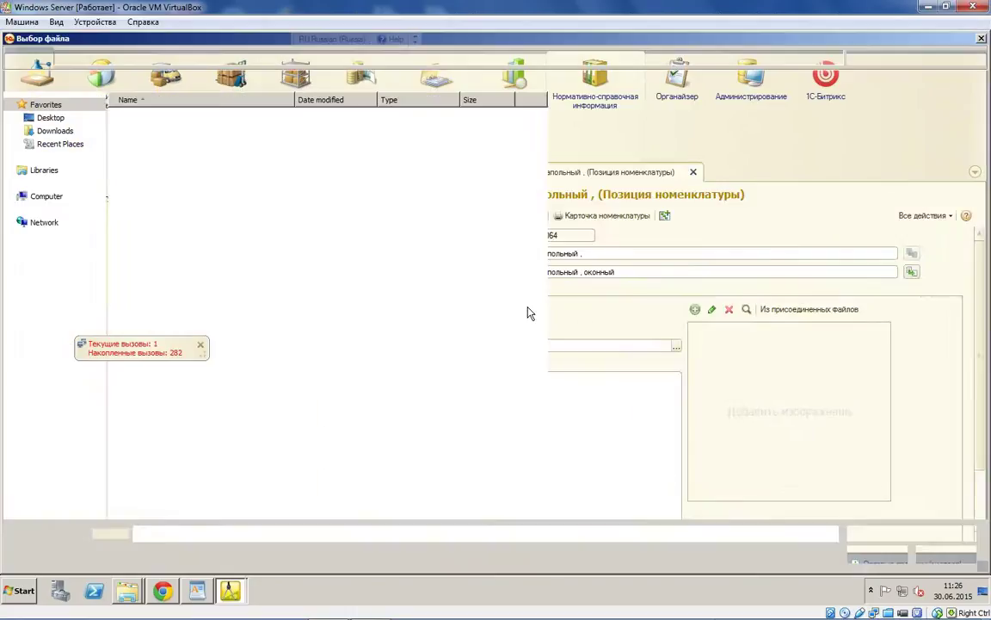
{"action": "left_click", "coordinate": [48, 210]}
{"action": "double_click", "coordinate": [151, 168]}
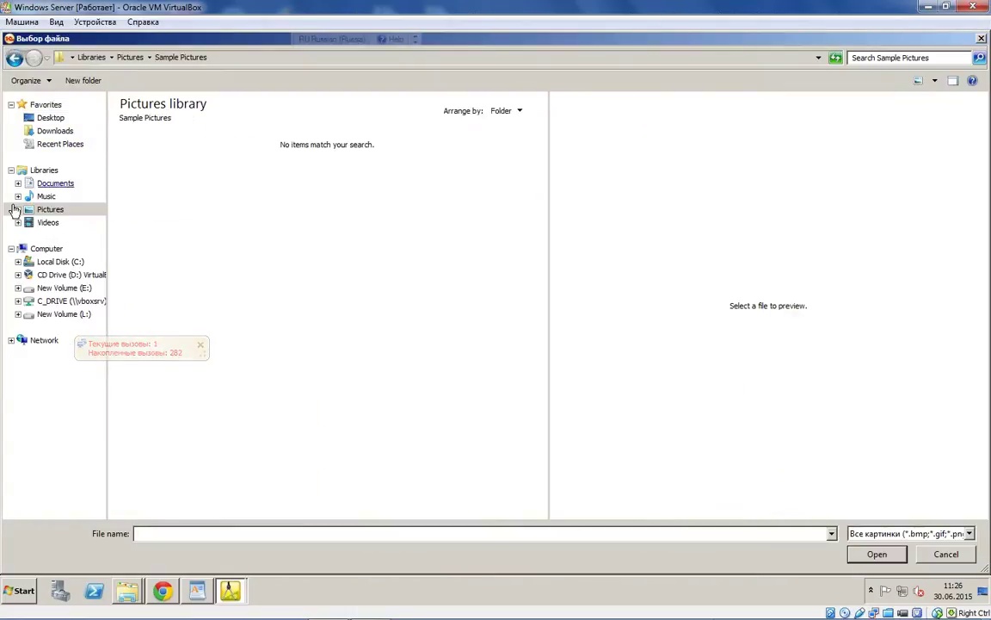
{"action": "left_click", "coordinate": [49, 210]}
{"action": "double_click", "coordinate": [217, 164]}
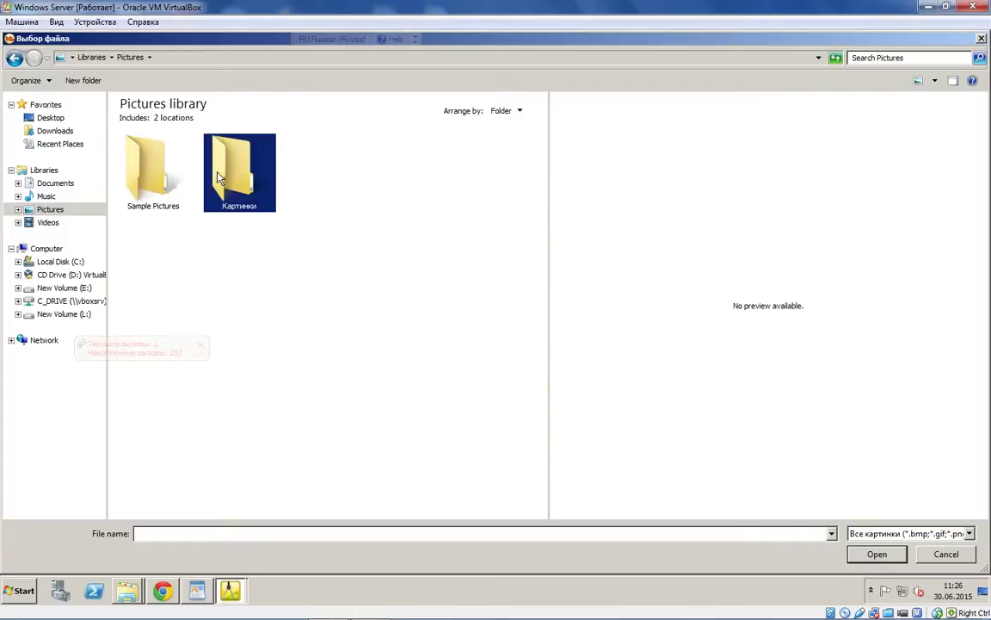
{"action": "left_click", "coordinate": [167, 185]}
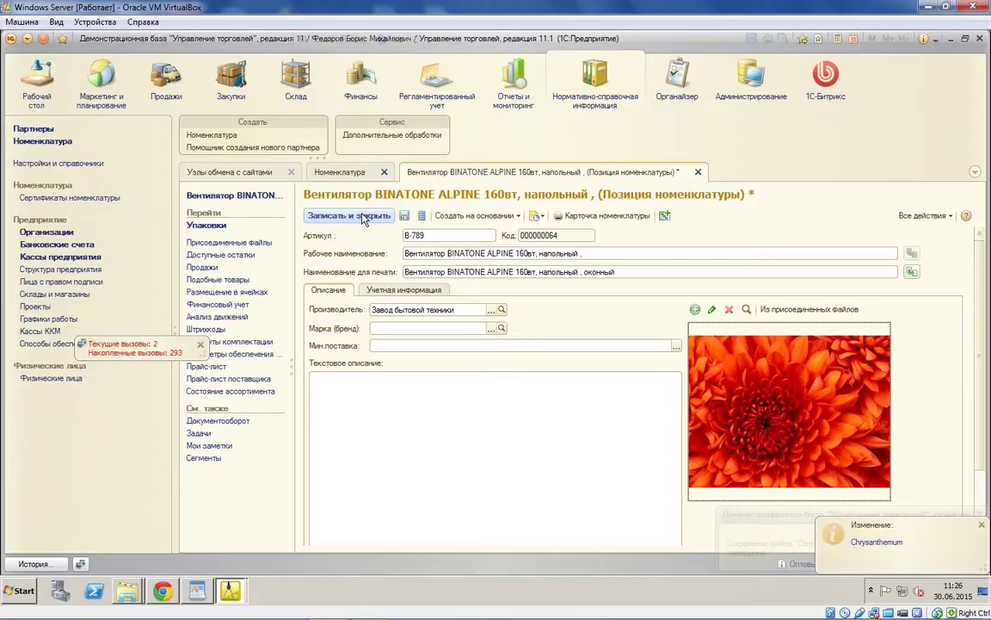
Step: Save the fan item, then run the data exchange, confirming the node save
{"action": "left_click", "coordinate": [363, 216]}
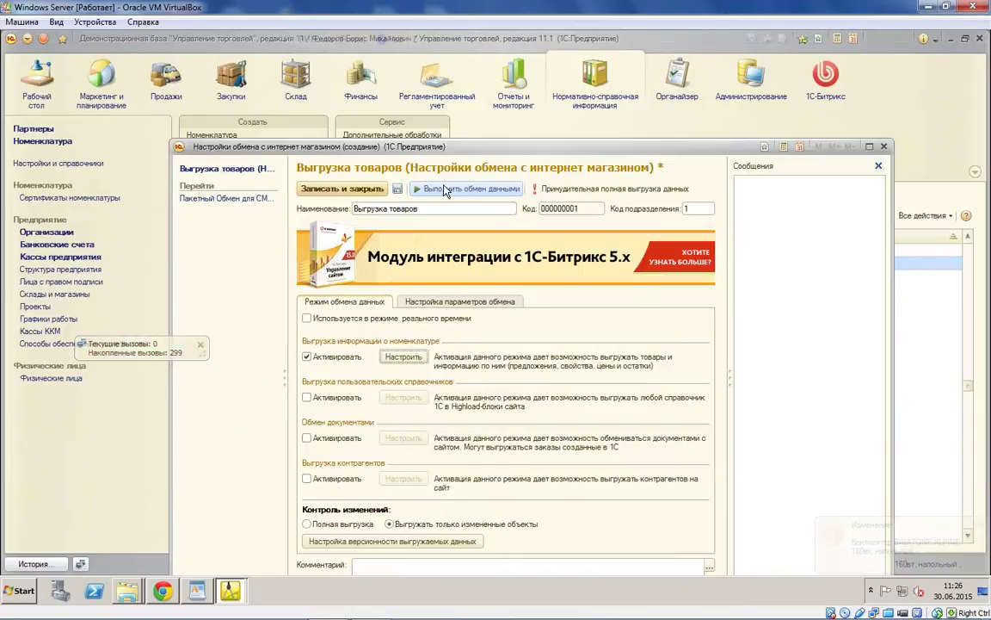
{"action": "left_click", "coordinate": [445, 189]}
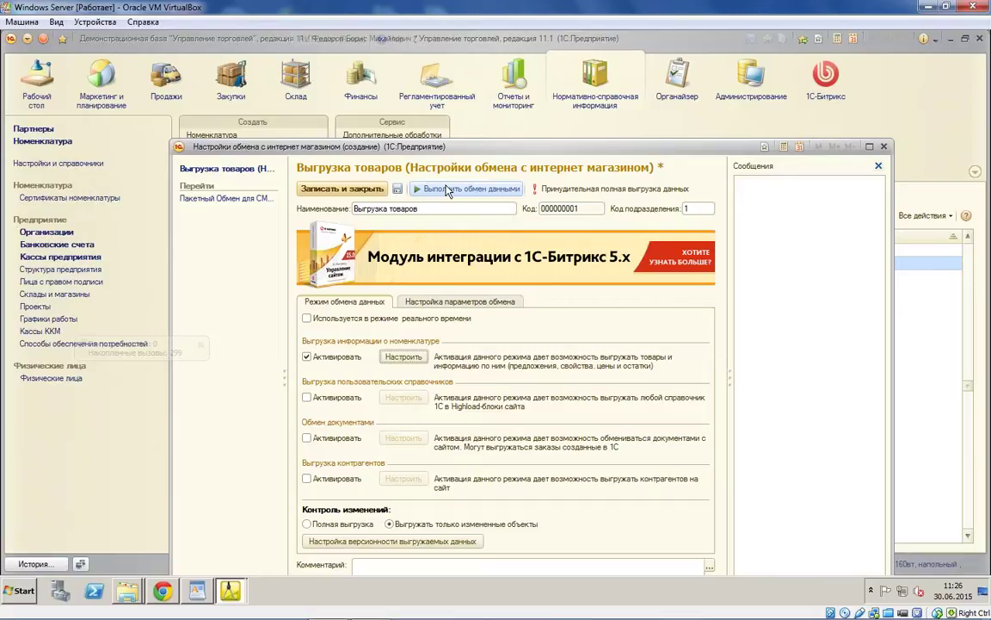
{"action": "left_click", "coordinate": [511, 386]}
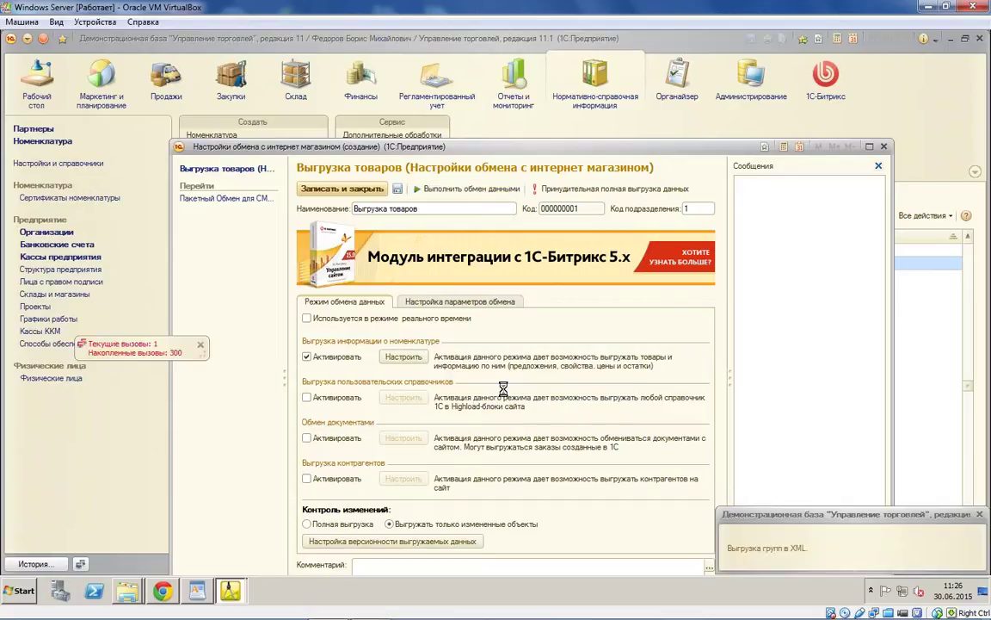
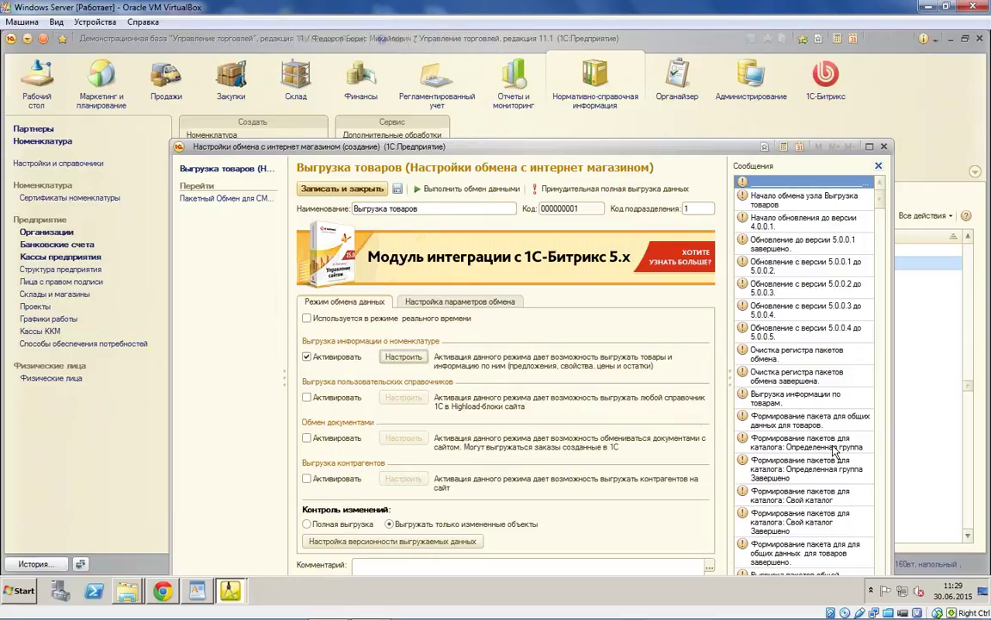
Step: Open the nomenclature export field mapping and pick the 1C field for Полное наименование
{"action": "left_click", "coordinate": [464, 302]}
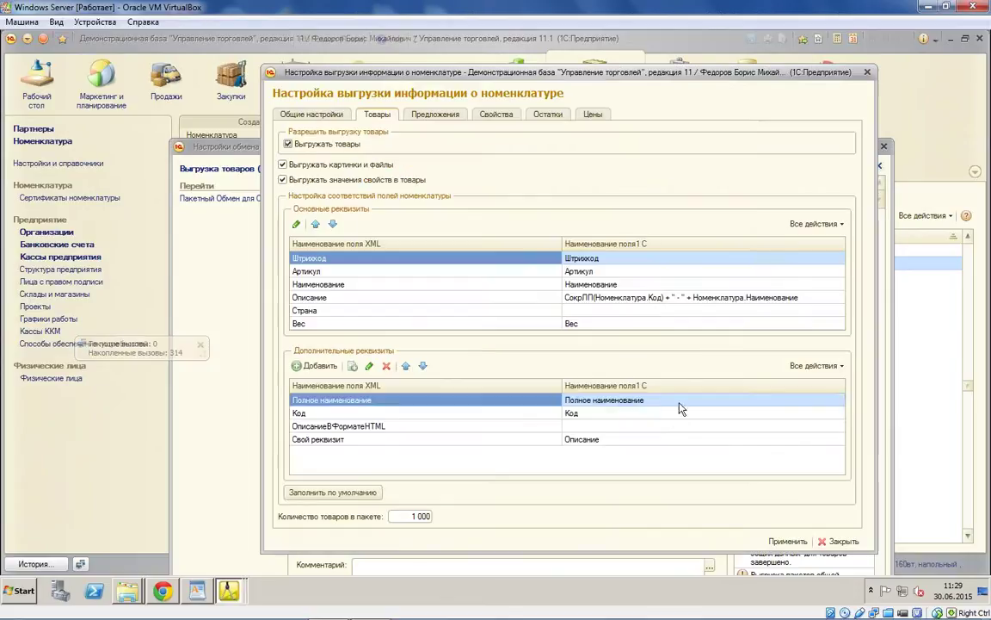
{"action": "left_click", "coordinate": [619, 400]}
{"action": "left_click", "coordinate": [830, 401]}
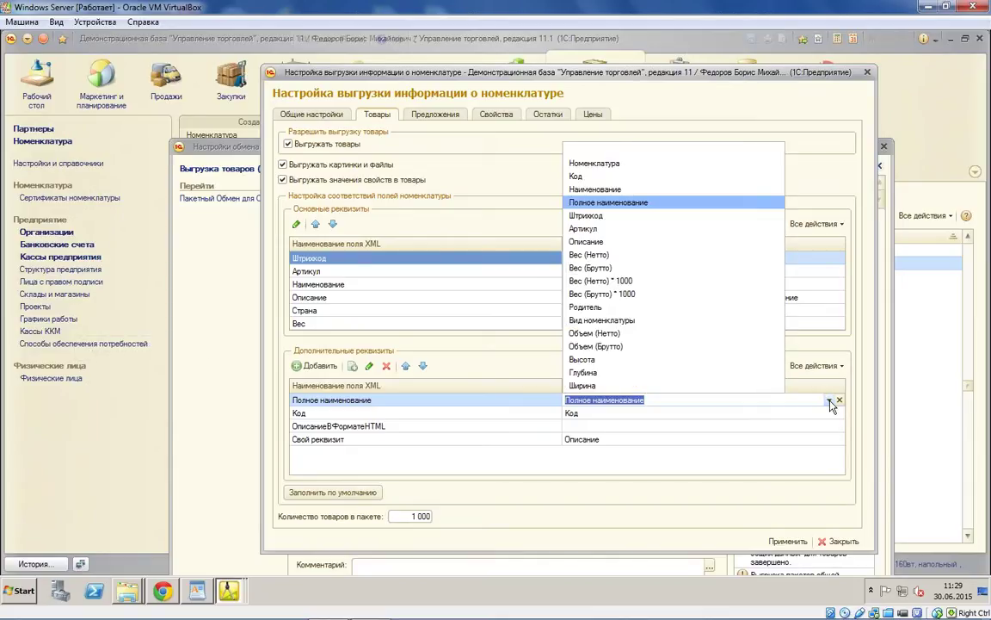
Step: Inspect the Описание formula built from Номенклатура.Код and Наименование, then go to Свойства
{"action": "left_click", "coordinate": [643, 432]}
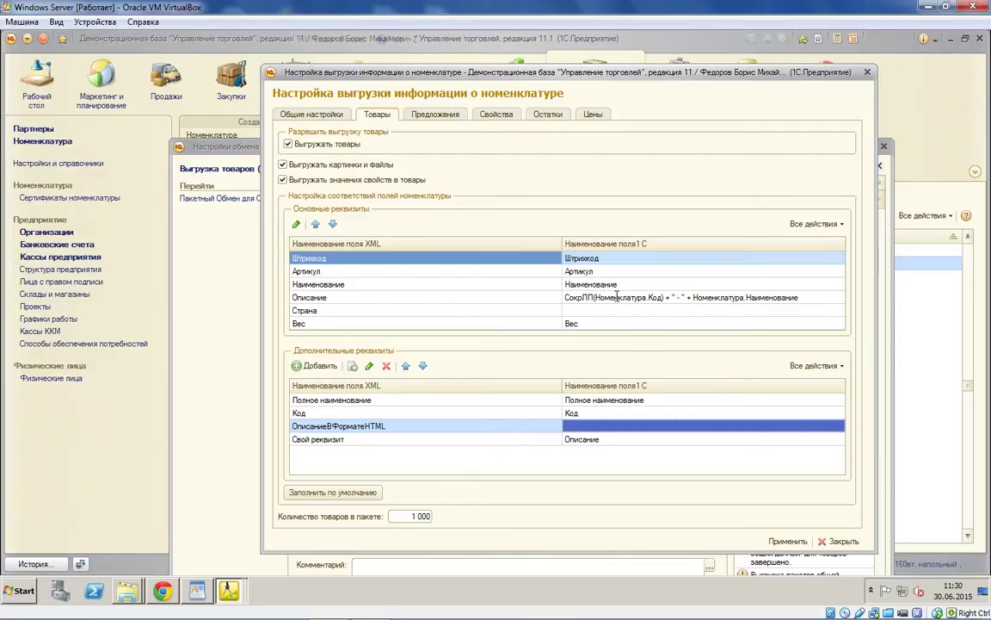
{"action": "double_click", "coordinate": [617, 296]}
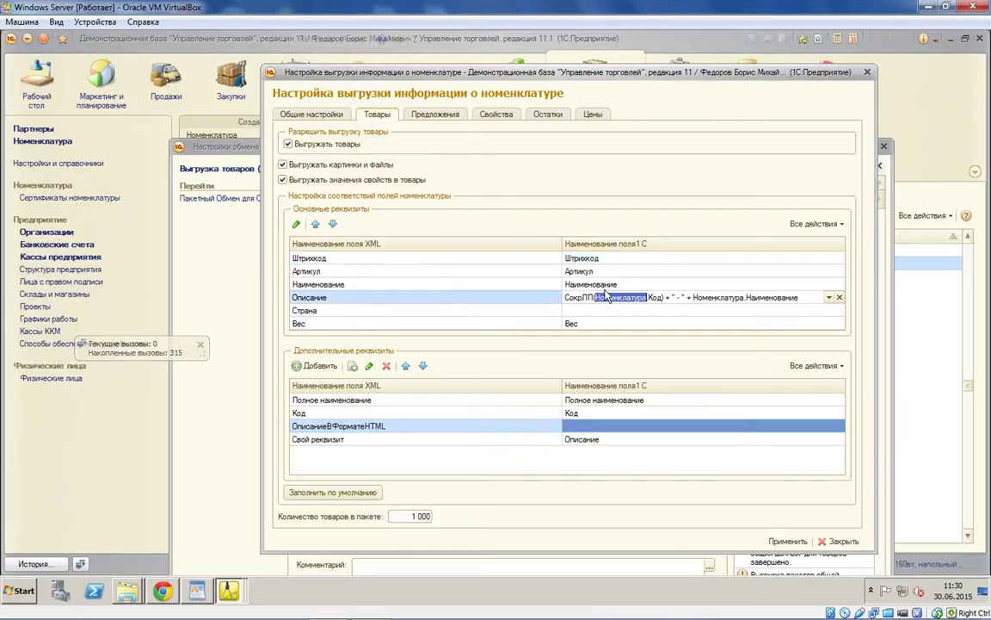
{"action": "double_click", "coordinate": [655, 297]}
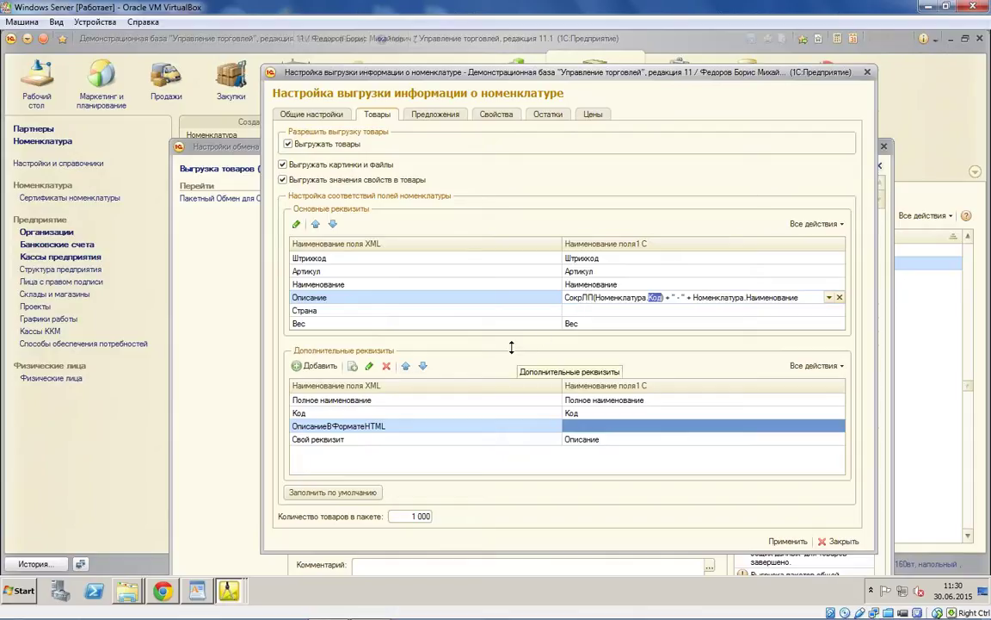
{"action": "left_click", "coordinate": [489, 117]}
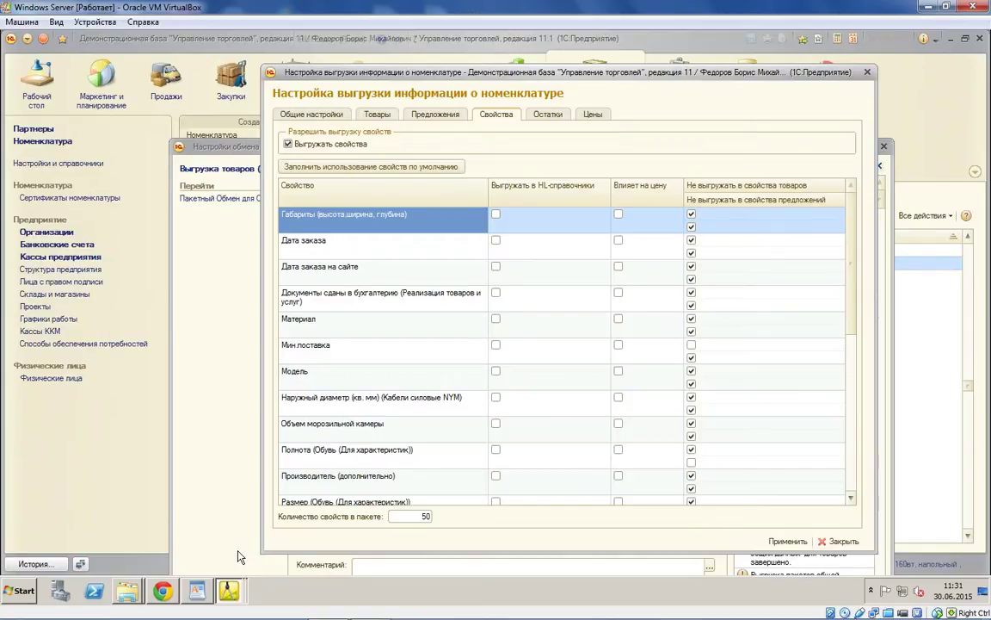
Step: Switch to the Bitrix online store administration panel in Chrome
{"action": "left_click", "coordinate": [163, 590]}
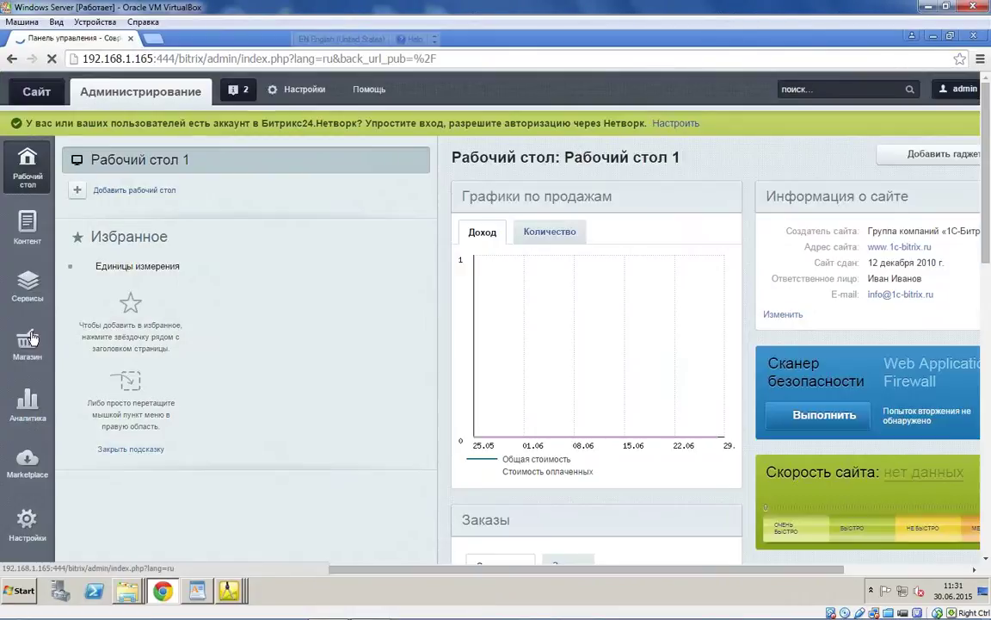
Step: Expand Свой каталог in the Bitrix content tree and view its Пакет предложений offers
{"action": "mouse_move", "coordinate": [27, 226]}
{"action": "scroll", "coordinate": [151, 336], "scroll_direction": "down", "scroll_amount": 2}
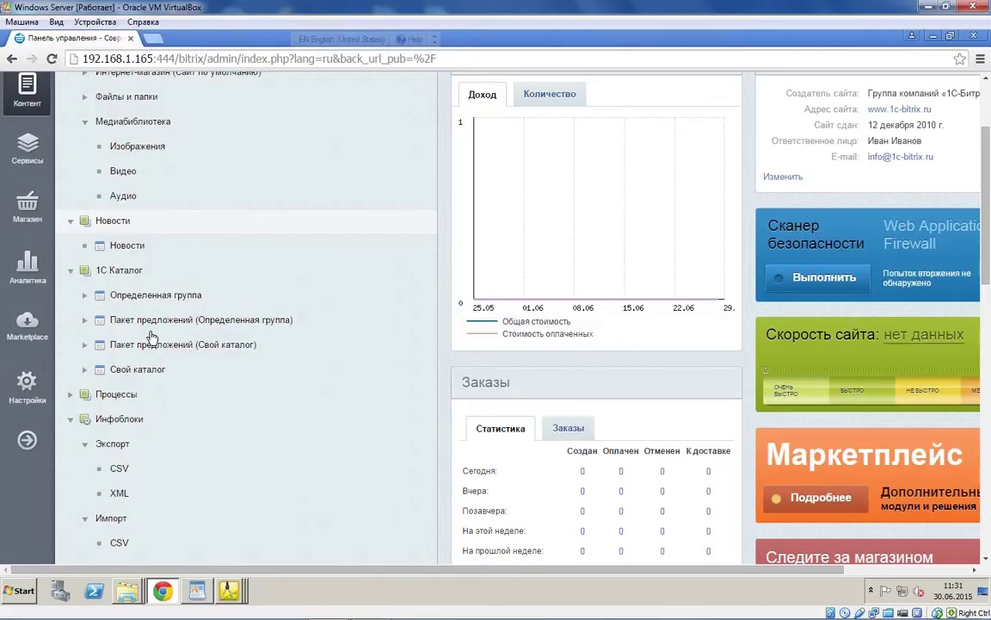
{"action": "scroll", "coordinate": [150, 335], "scroll_direction": "down", "scroll_amount": 1}
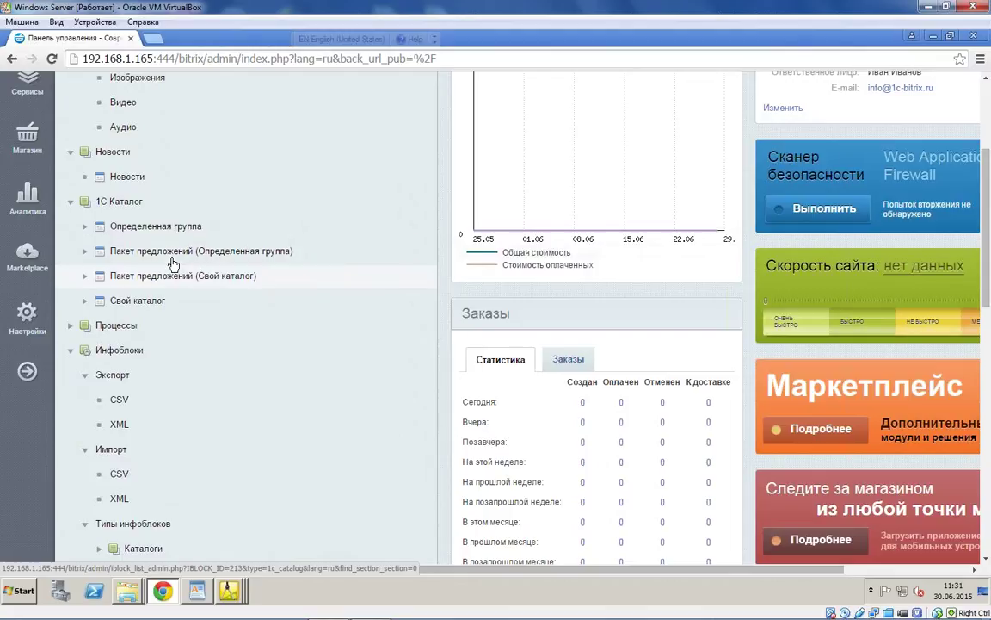
{"action": "left_click", "coordinate": [85, 301]}
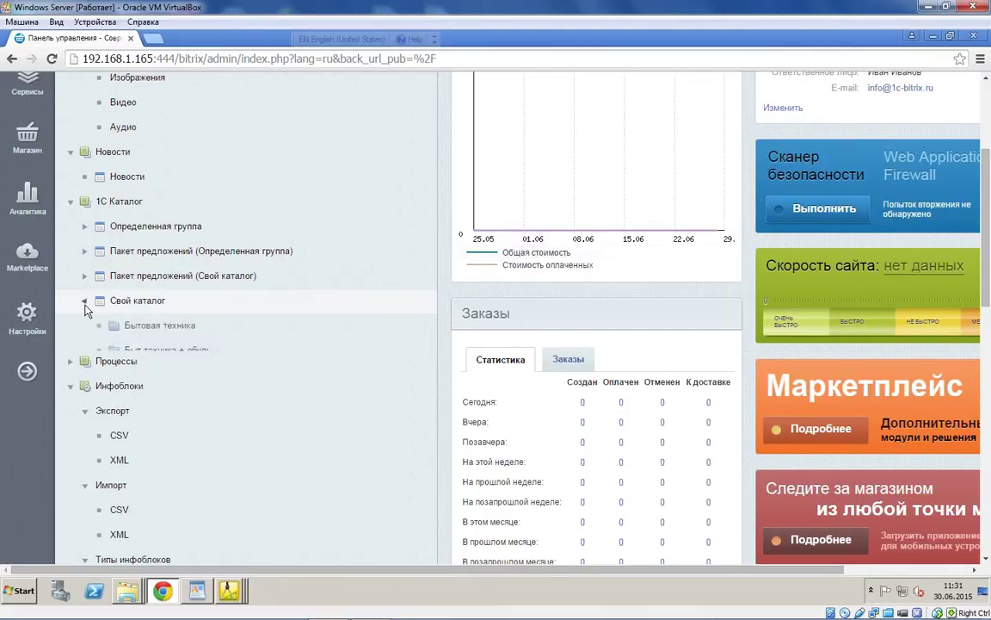
{"action": "left_click", "coordinate": [85, 226]}
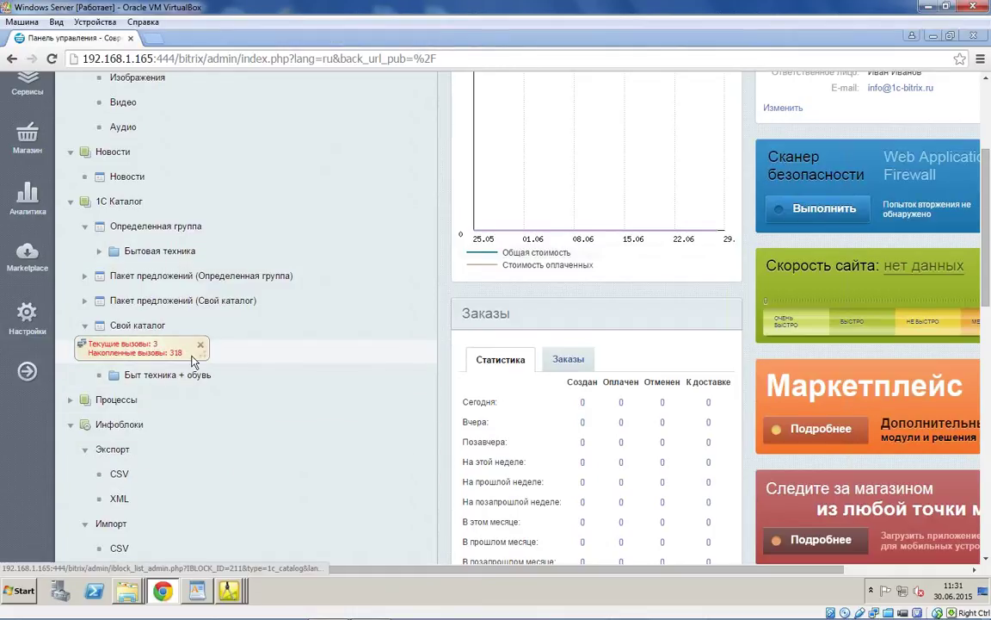
{"action": "left_click", "coordinate": [197, 303]}
Step: Open the Бытовая техника section of Свой каталог
{"action": "scroll", "coordinate": [138, 262], "scroll_direction": "down", "scroll_amount": 2}
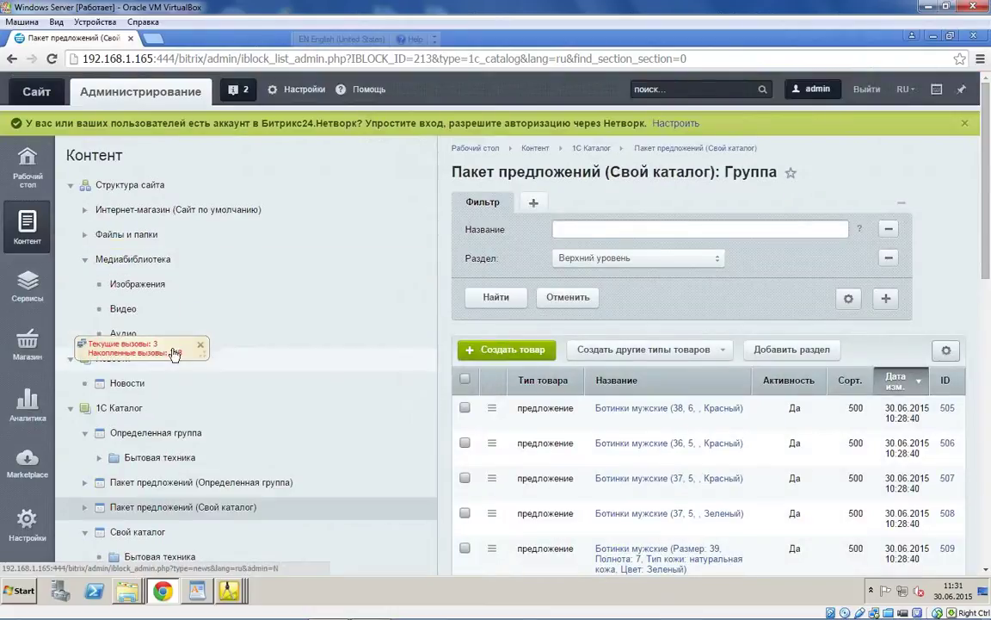
{"action": "scroll", "coordinate": [182, 397], "scroll_direction": "down", "scroll_amount": 3}
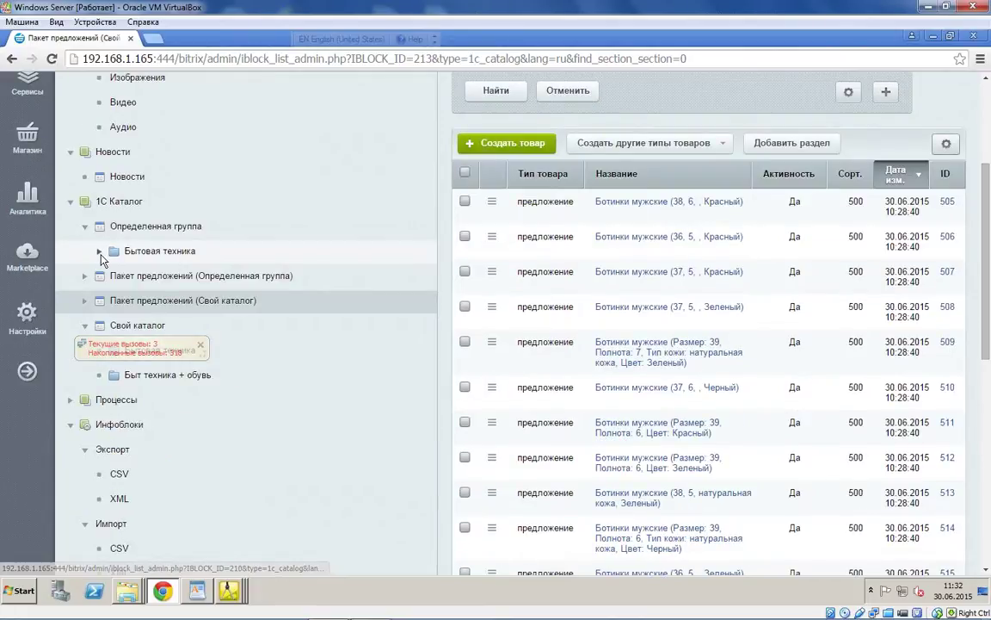
{"action": "scroll", "coordinate": [126, 179], "scroll_direction": "down", "scroll_amount": 2}
{"action": "left_click", "coordinate": [134, 176]}
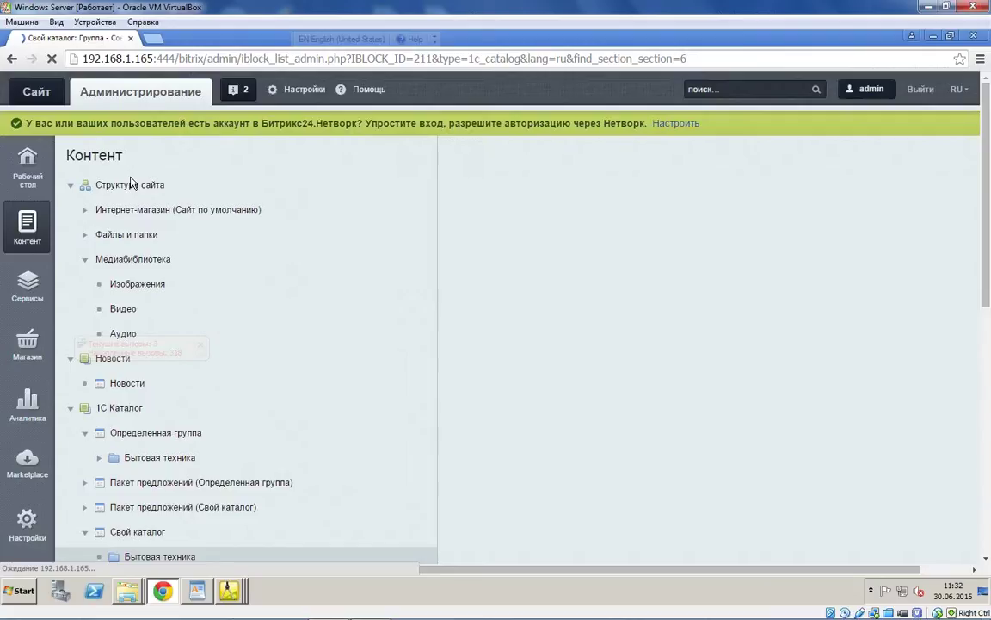
Step: Open the Вентилятор BINATONE ALPINE 160вт product from Вентиляторы, пылесосы, кондиционеры
{"action": "scroll", "coordinate": [104, 323], "scroll_direction": "down", "scroll_amount": 2}
{"action": "left_click", "coordinate": [101, 321]}
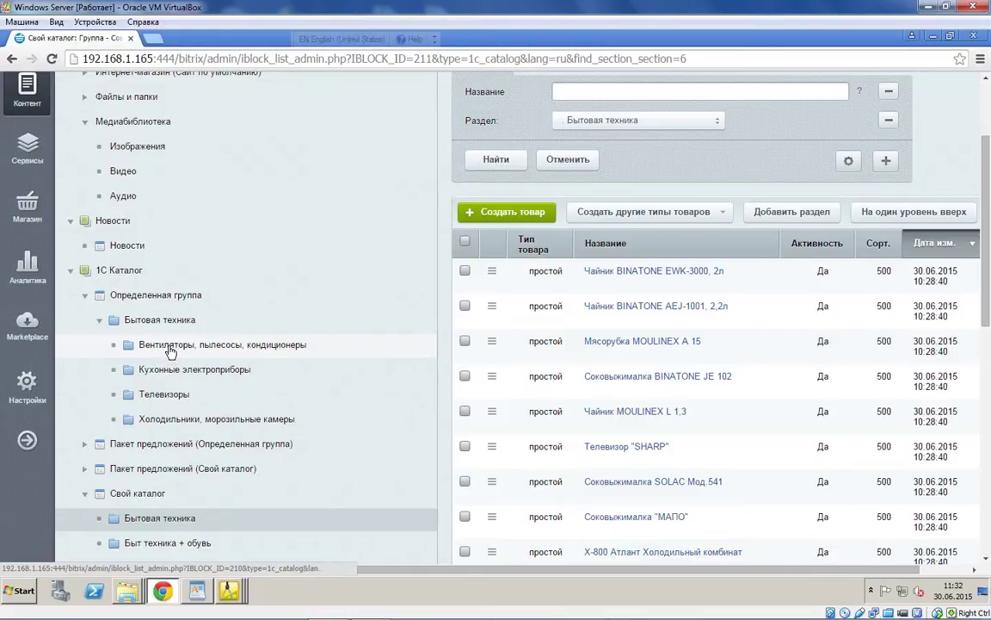
{"action": "left_click", "coordinate": [169, 351]}
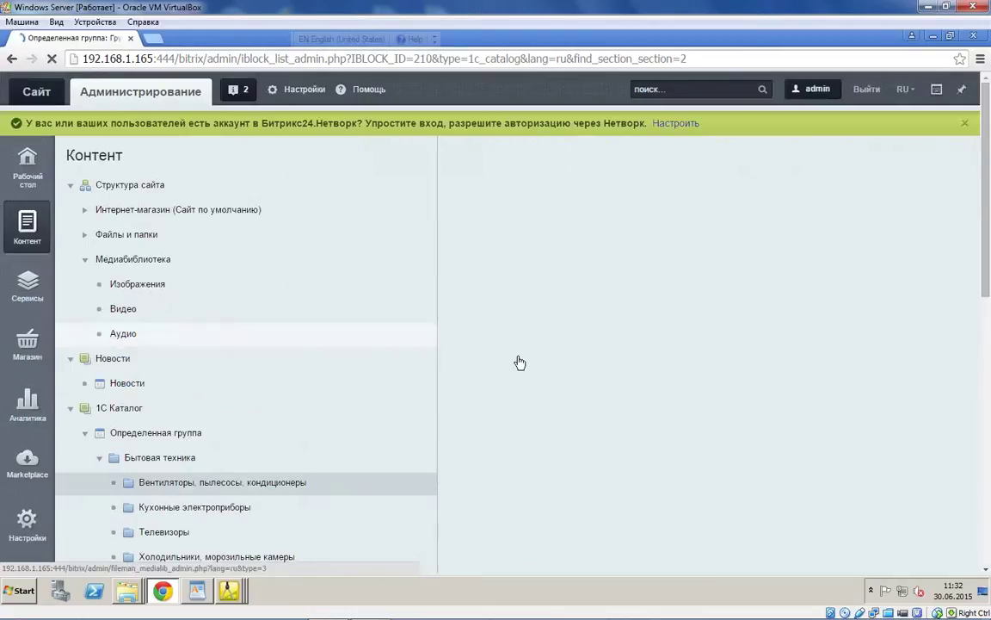
{"action": "scroll", "coordinate": [599, 337], "scroll_direction": "down", "scroll_amount": 3}
{"action": "left_click", "coordinate": [679, 339]}
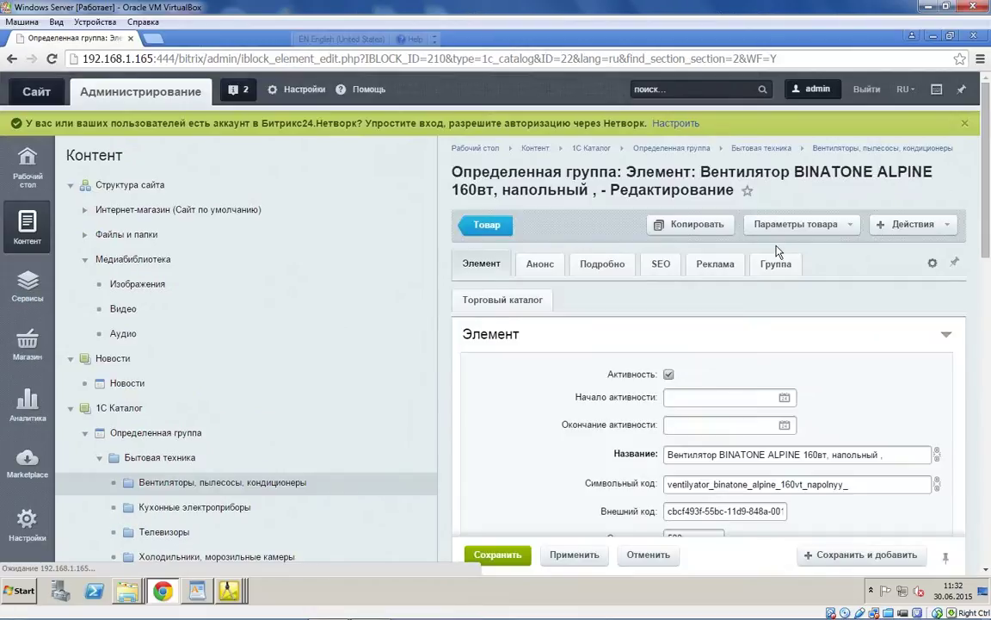
Step: Scroll through the fan's Реквизиты on its product card
{"action": "scroll", "coordinate": [793, 327], "scroll_direction": "down", "scroll_amount": 3}
{"action": "scroll", "coordinate": [792, 331], "scroll_direction": "down", "scroll_amount": 7}
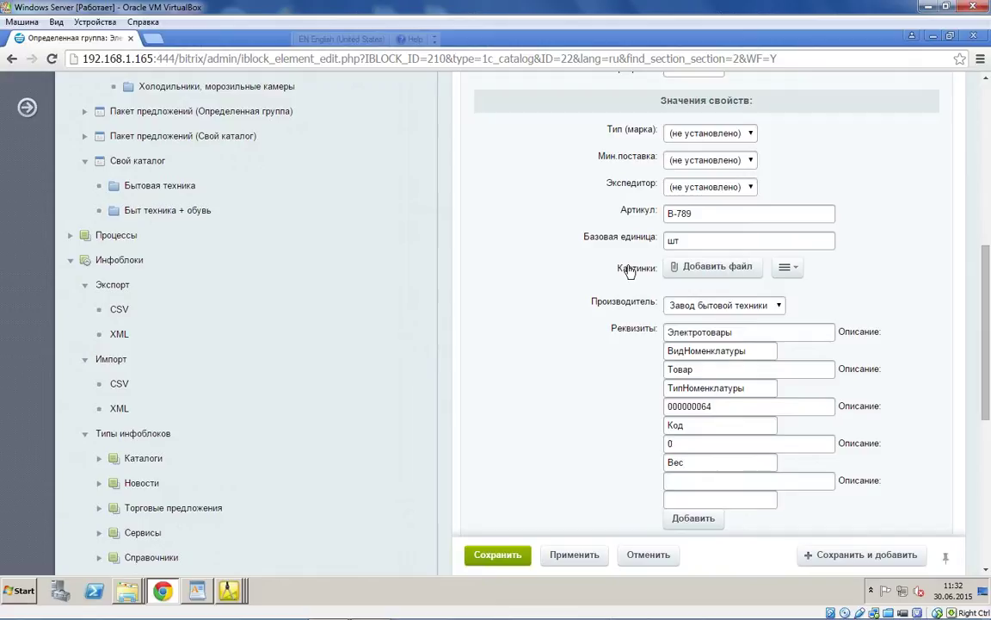
{"action": "scroll", "coordinate": [509, 471], "scroll_direction": "up", "scroll_amount": 10}
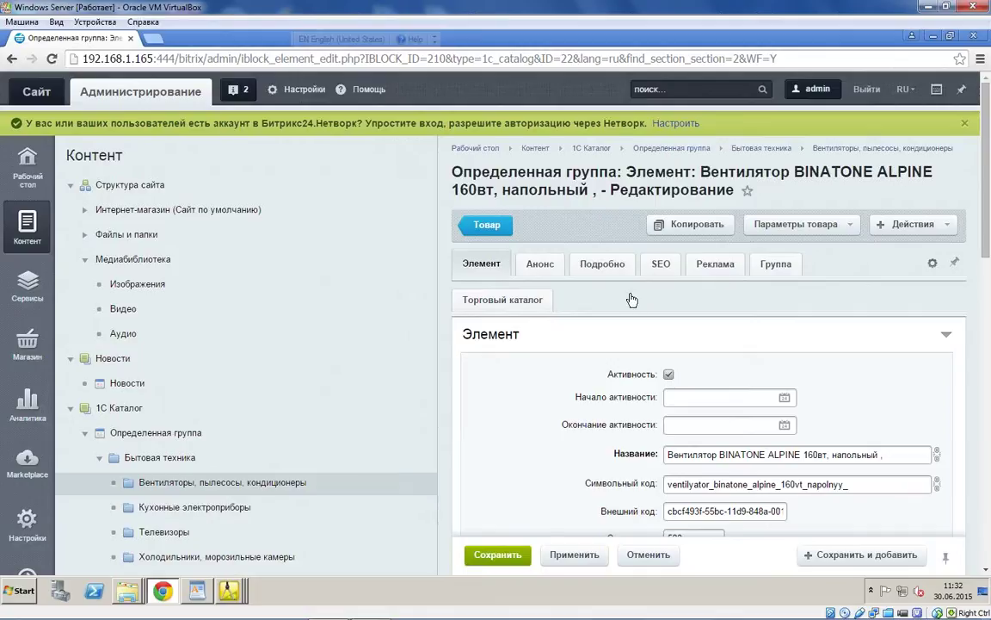
{"action": "scroll", "coordinate": [576, 164], "scroll_direction": "down", "scroll_amount": 3}
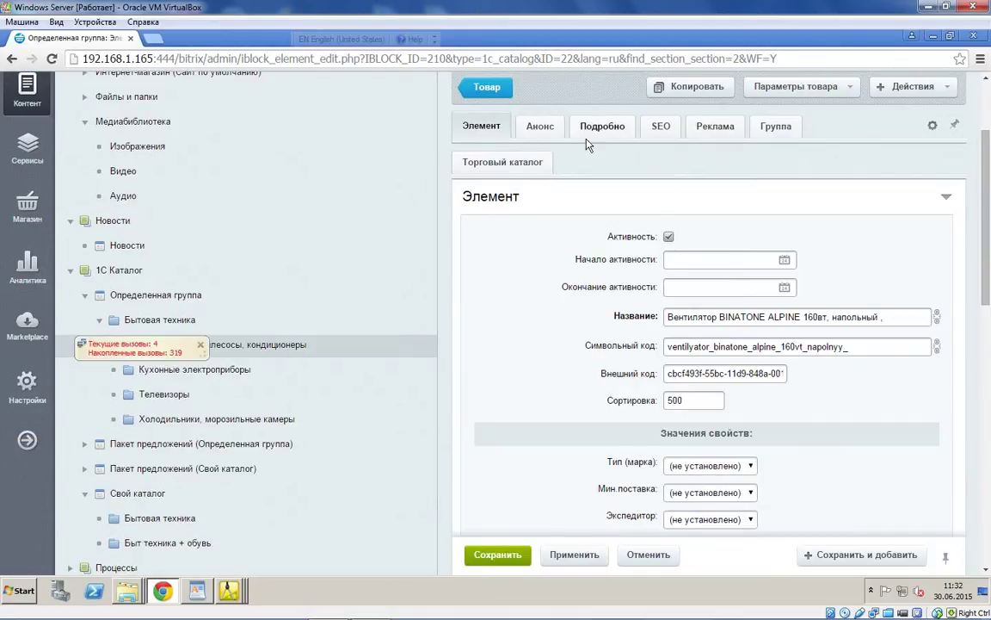
{"action": "scroll", "coordinate": [588, 145], "scroll_direction": "down", "scroll_amount": 3}
{"action": "scroll", "coordinate": [609, 207], "scroll_direction": "down", "scroll_amount": 3}
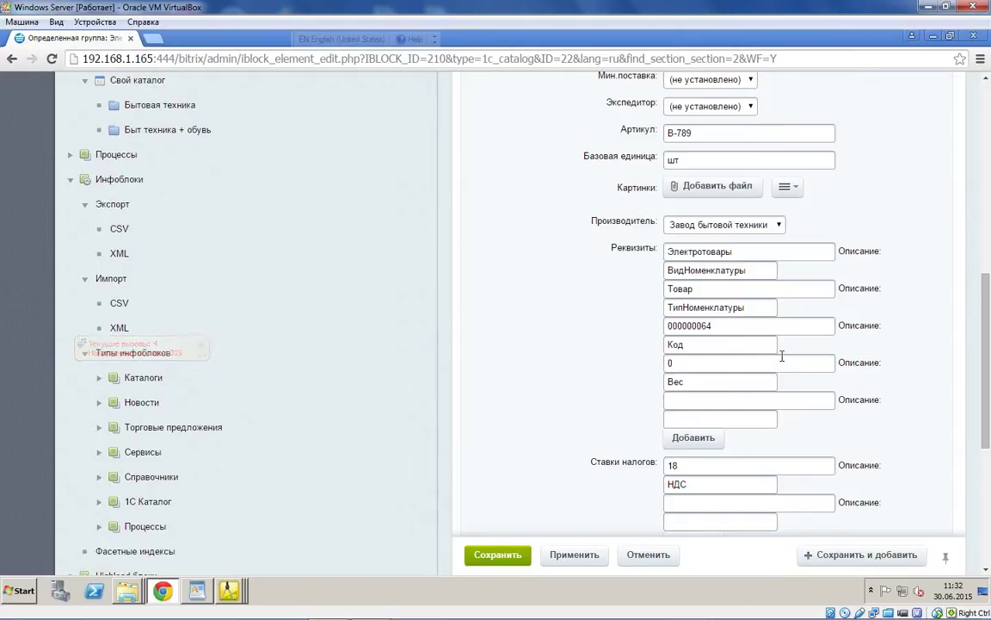
{"action": "scroll", "coordinate": [781, 359], "scroll_direction": "down", "scroll_amount": 2}
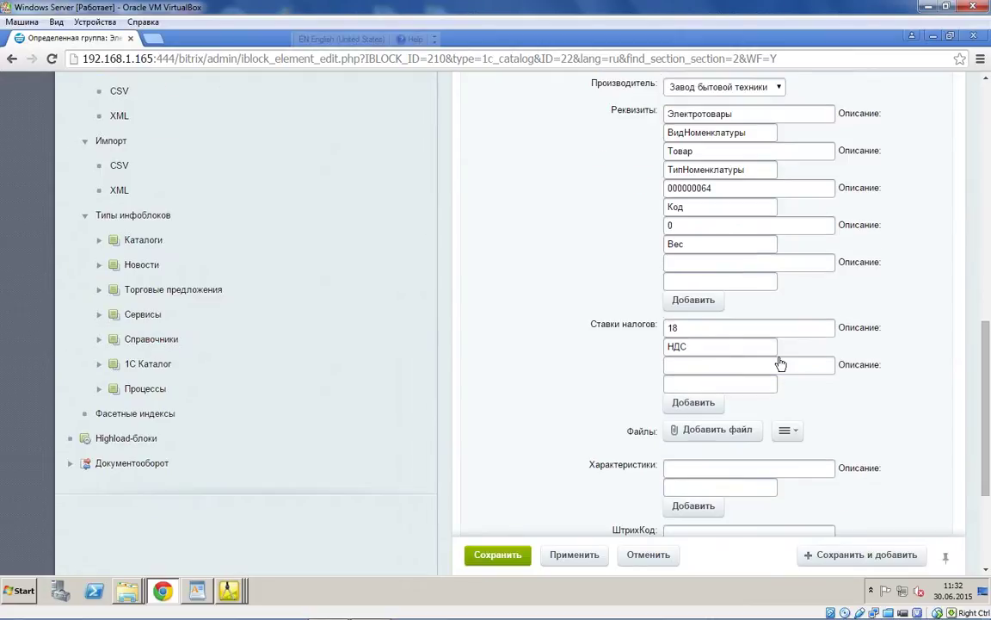
{"action": "scroll", "coordinate": [782, 364], "scroll_direction": "down", "scroll_amount": 1}
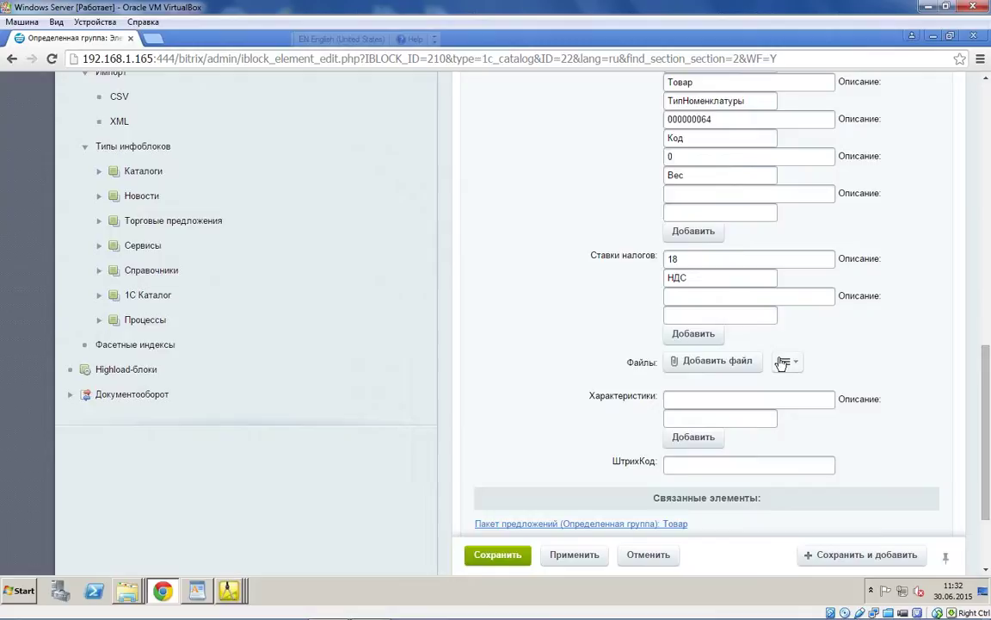
{"action": "scroll", "coordinate": [781, 362], "scroll_direction": "up", "scroll_amount": 2}
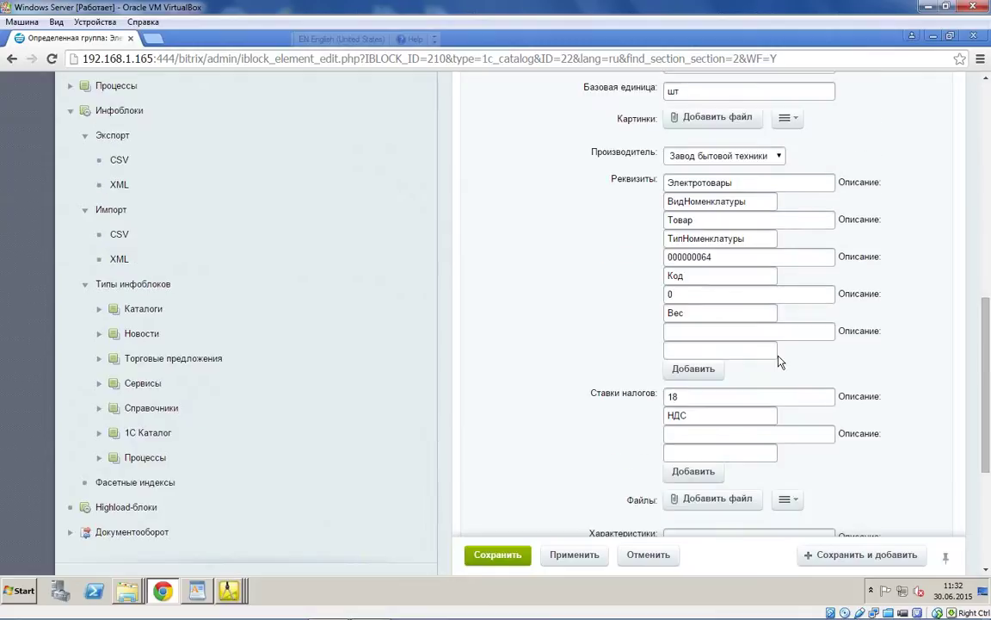
{"action": "scroll", "coordinate": [781, 362], "scroll_direction": "up", "scroll_amount": 1}
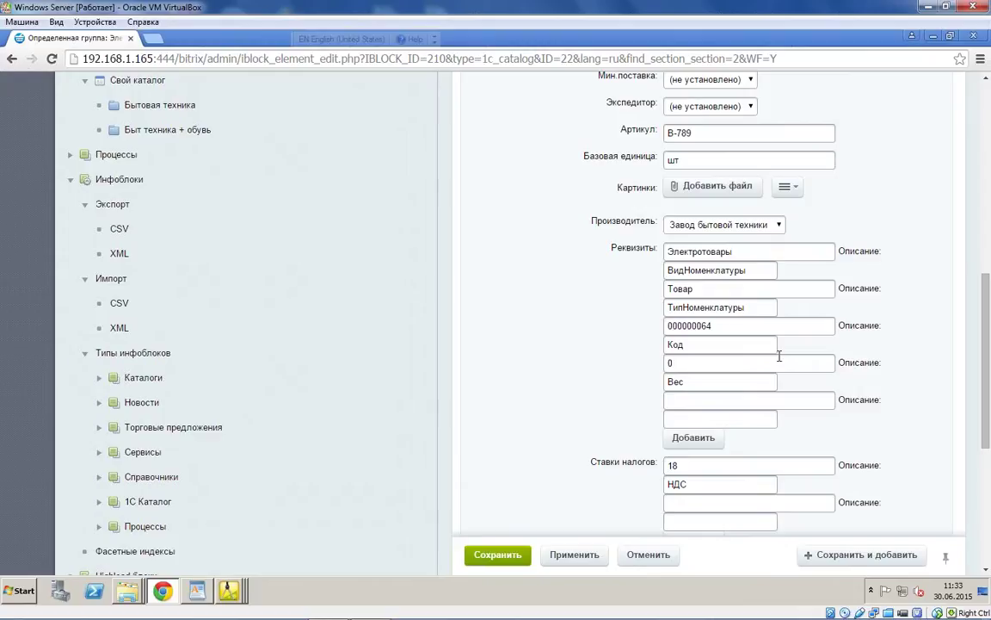
{"action": "scroll", "coordinate": [779, 355], "scroll_direction": "up", "scroll_amount": 1}
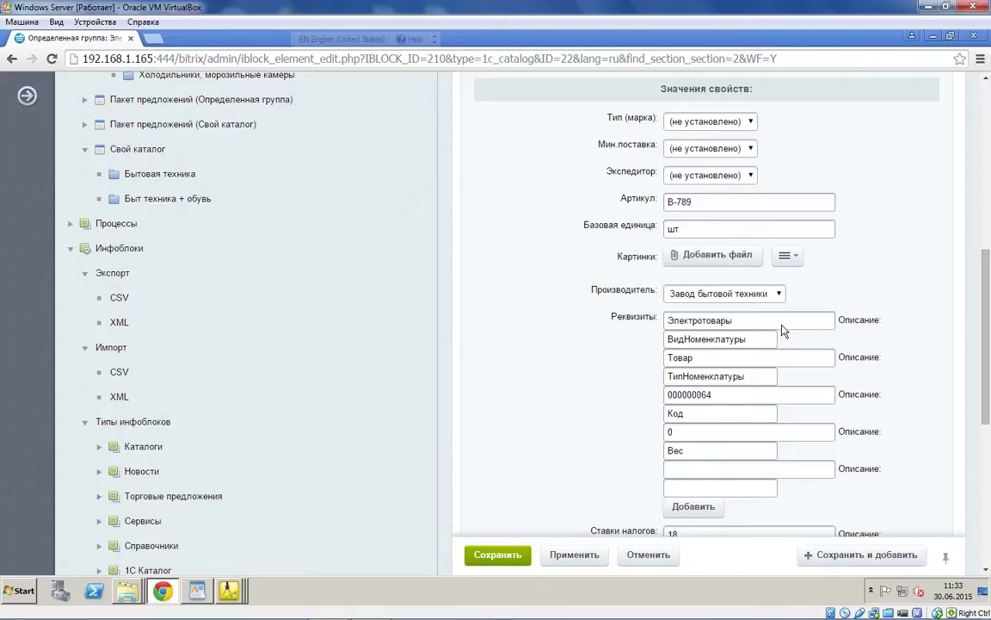
{"action": "scroll", "coordinate": [784, 332], "scroll_direction": "up", "scroll_amount": 3}
{"action": "scroll", "coordinate": [654, 206], "scroll_direction": "up", "scroll_amount": 2}
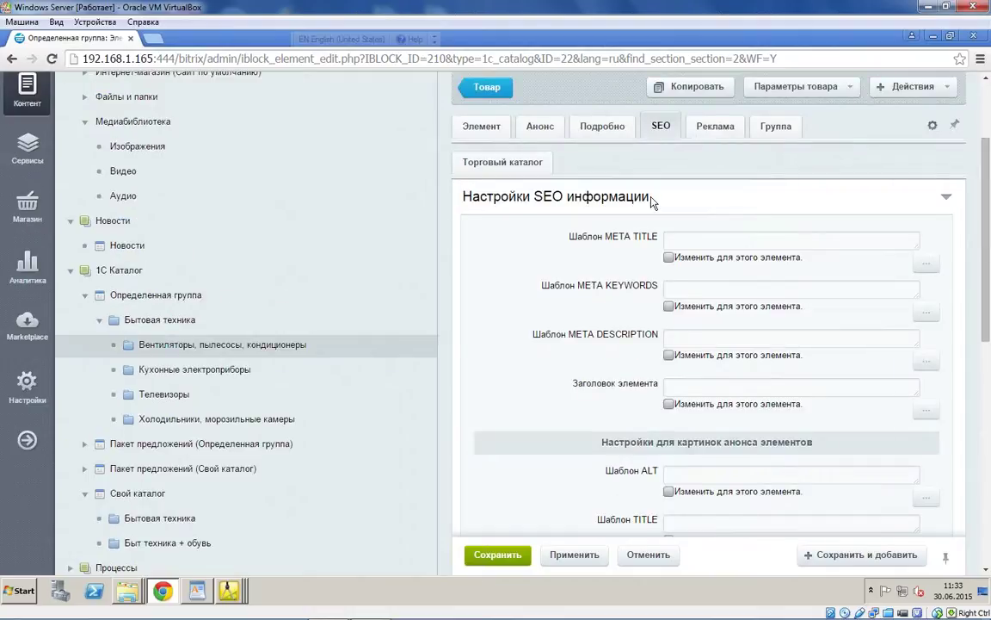
Step: Check the fan's detailed description and return to the fans section product list
{"action": "left_click", "coordinate": [602, 125]}
{"action": "scroll", "coordinate": [530, 200], "scroll_direction": "down", "scroll_amount": 3}
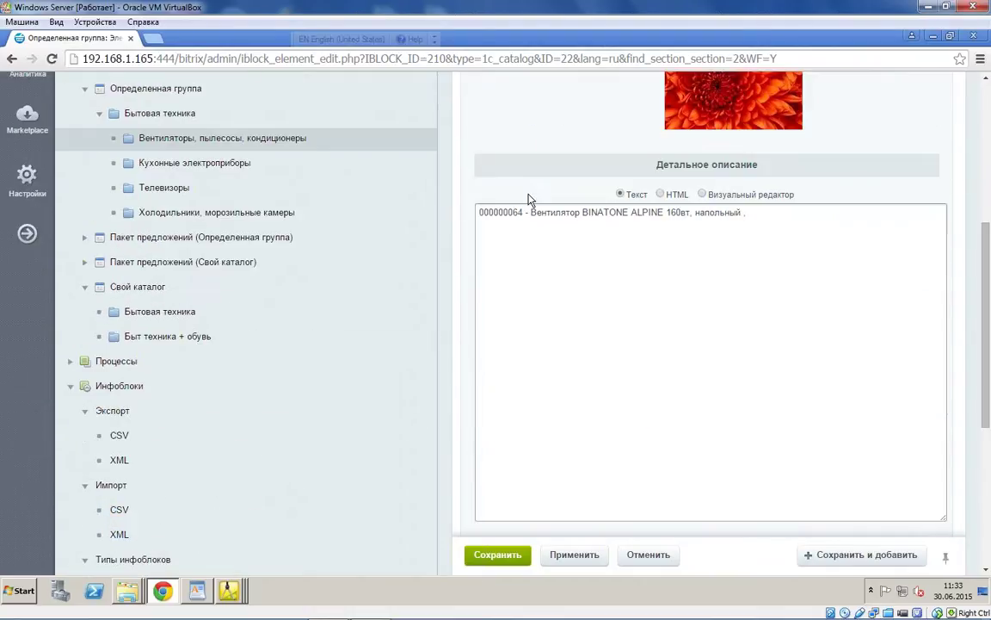
{"action": "scroll", "coordinate": [516, 232], "scroll_direction": "up", "scroll_amount": 1}
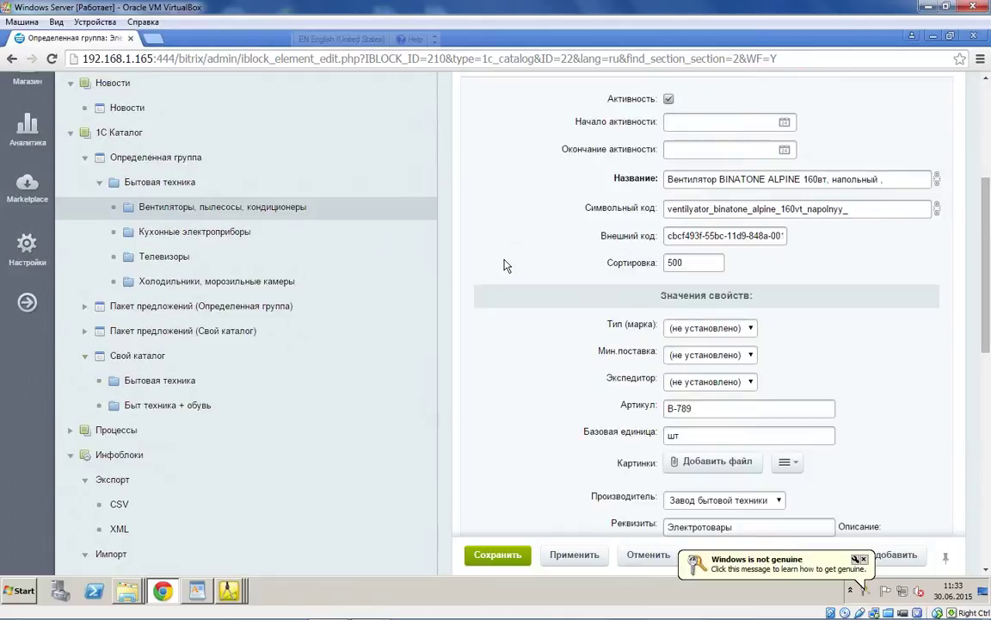
{"action": "scroll", "coordinate": [506, 266], "scroll_direction": "down", "scroll_amount": 1}
{"action": "scroll", "coordinate": [506, 264], "scroll_direction": "down", "scroll_amount": 2}
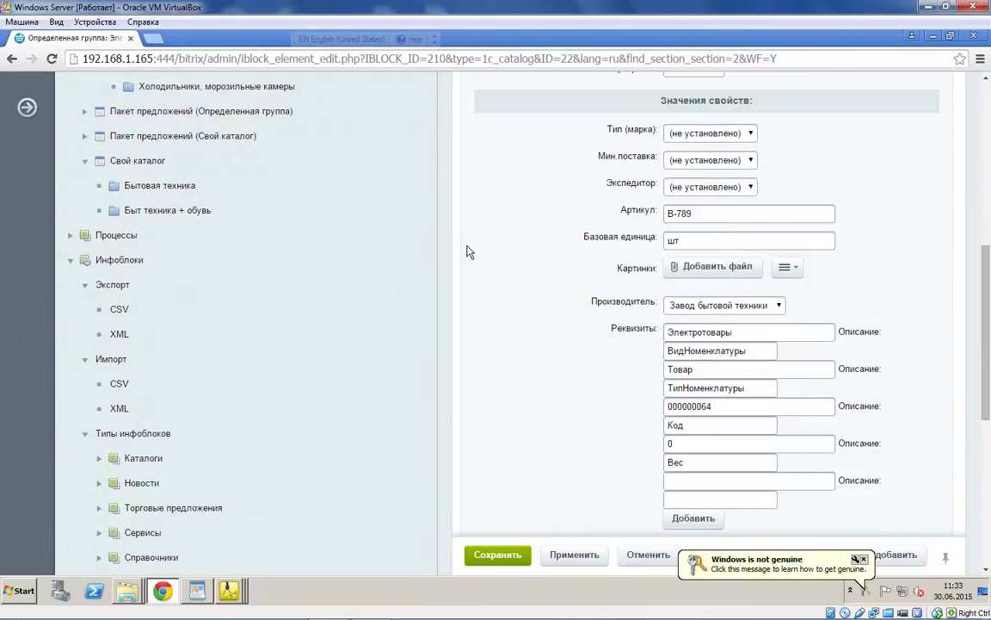
{"action": "scroll", "coordinate": [469, 251], "scroll_direction": "up", "scroll_amount": 5}
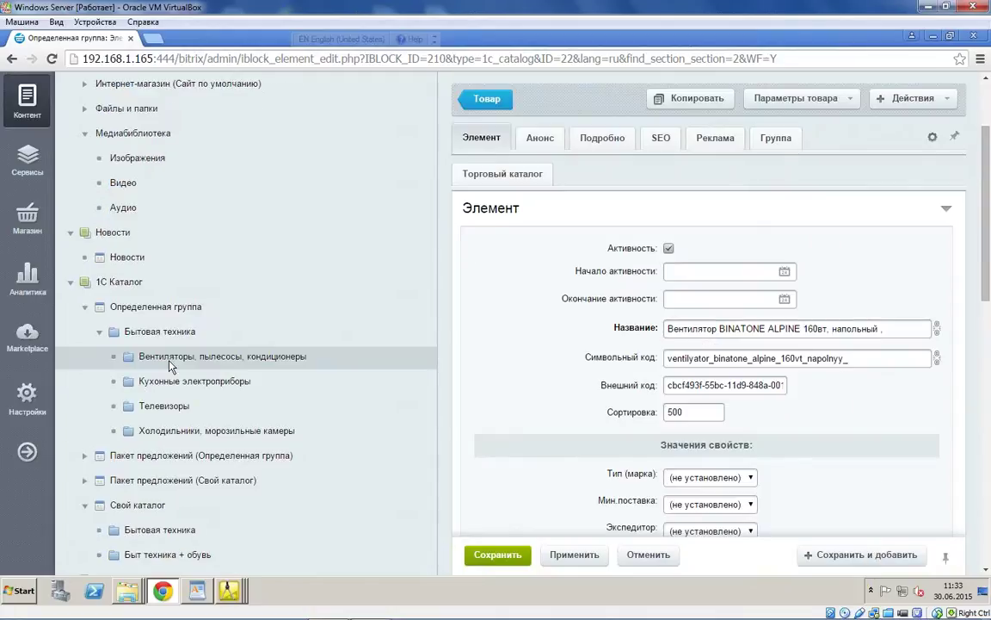
{"action": "left_click", "coordinate": [169, 361]}
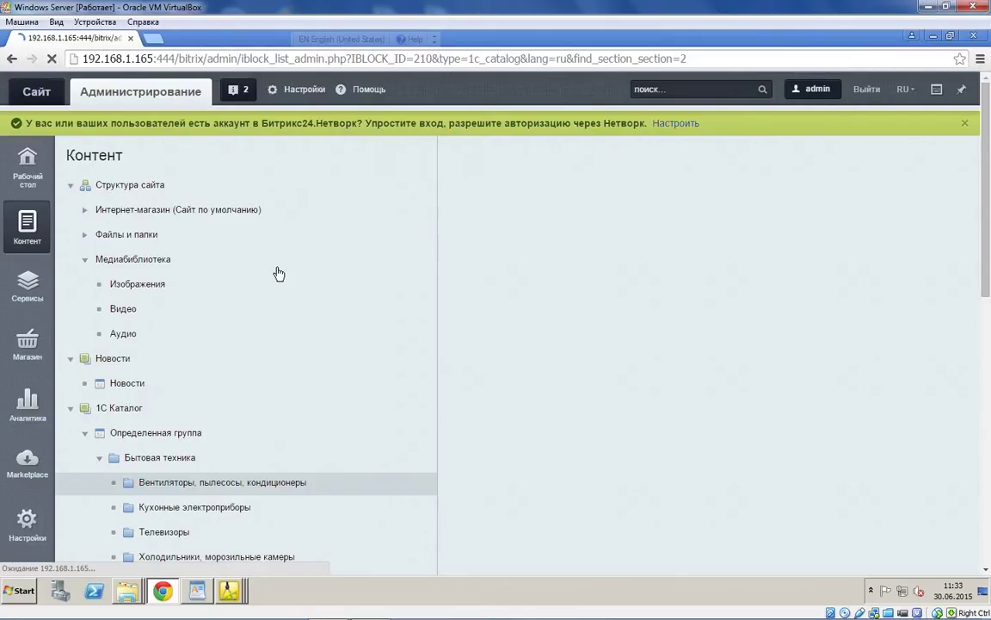
Step: Page through the Быт техника + обувь product list to page 4
{"action": "scroll", "coordinate": [224, 344], "scroll_direction": "down", "scroll_amount": 3}
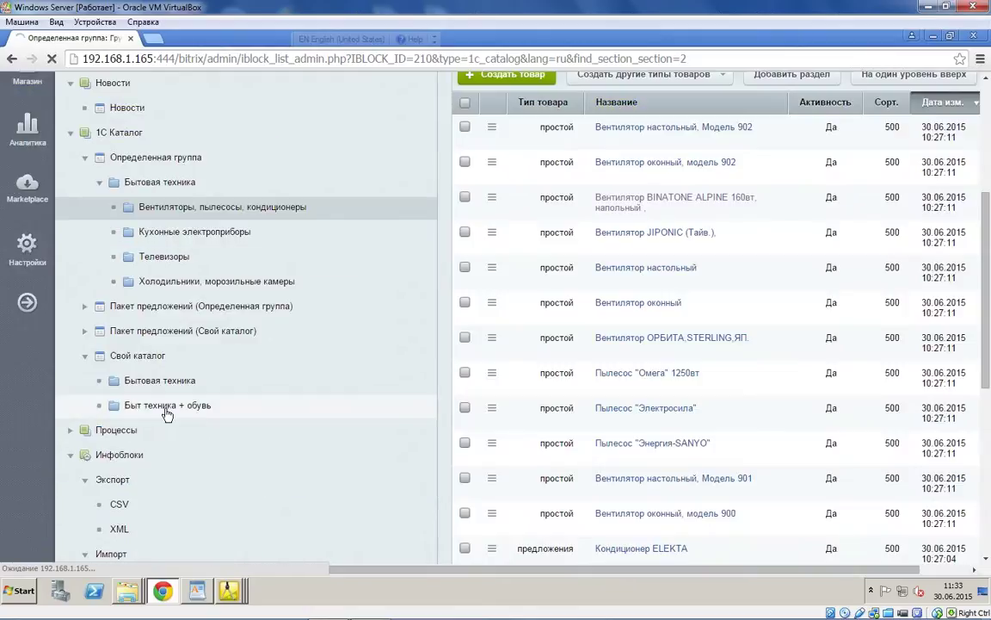
{"action": "scroll", "coordinate": [698, 272], "scroll_direction": "down", "scroll_amount": 3}
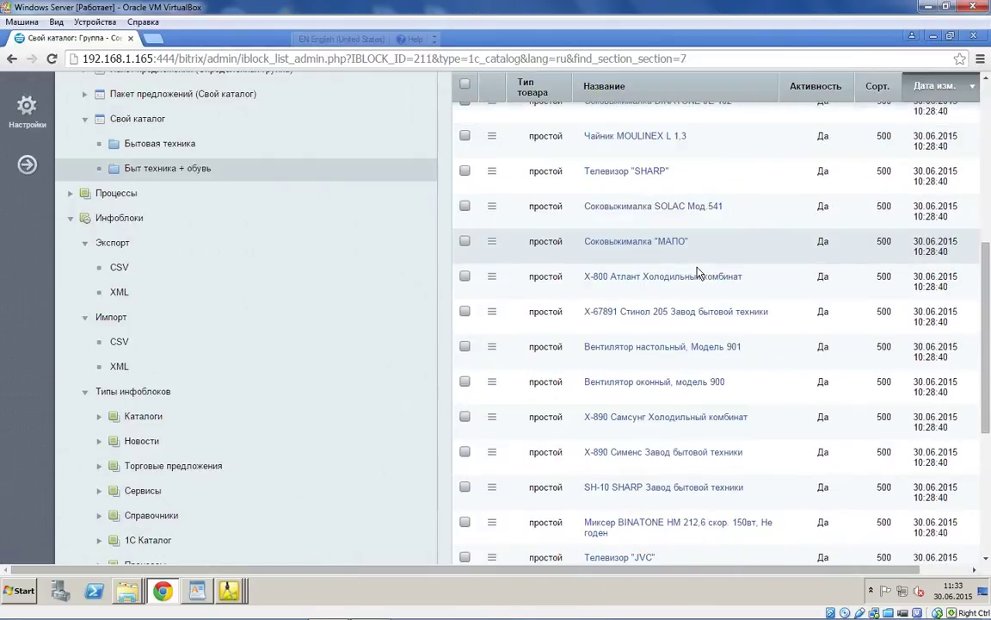
{"action": "scroll", "coordinate": [697, 272], "scroll_direction": "down", "scroll_amount": 3}
{"action": "left_click", "coordinate": [533, 433]}
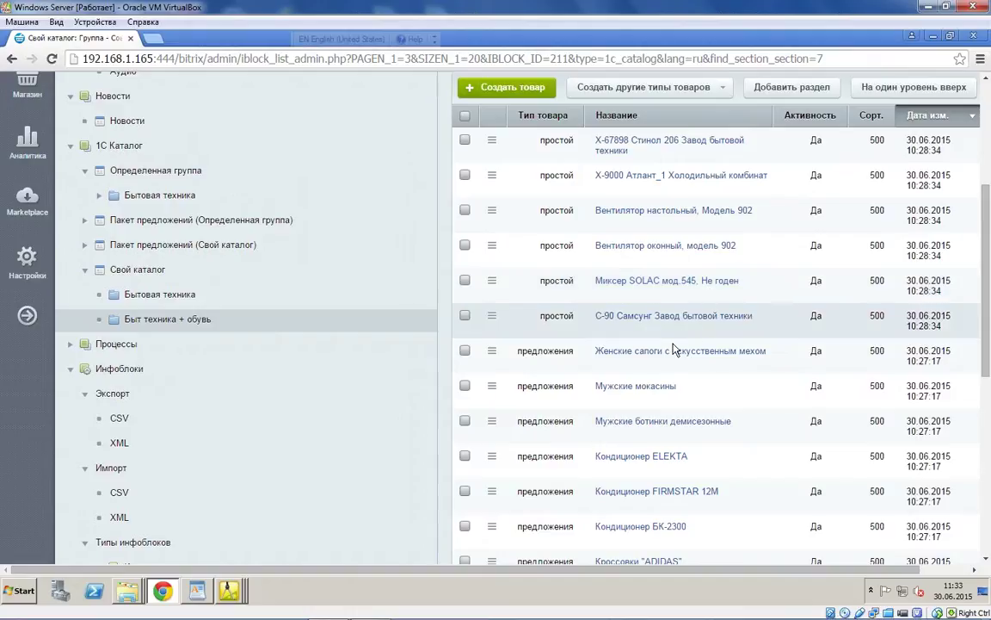
{"action": "scroll", "coordinate": [648, 426], "scroll_direction": "down", "scroll_amount": 3}
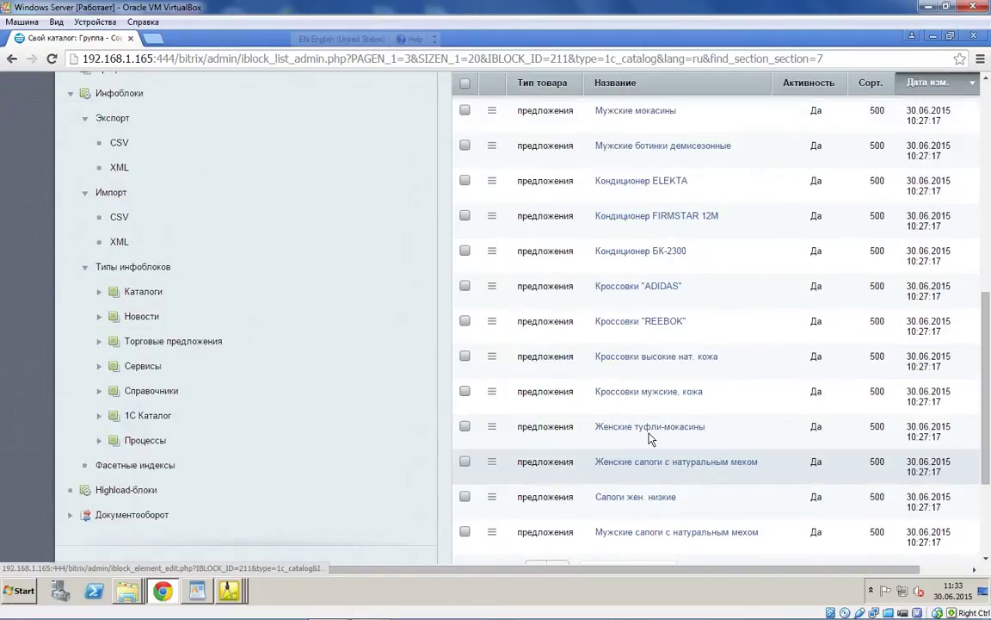
{"action": "scroll", "coordinate": [649, 438], "scroll_direction": "down", "scroll_amount": 2}
{"action": "left_click", "coordinate": [556, 472]}
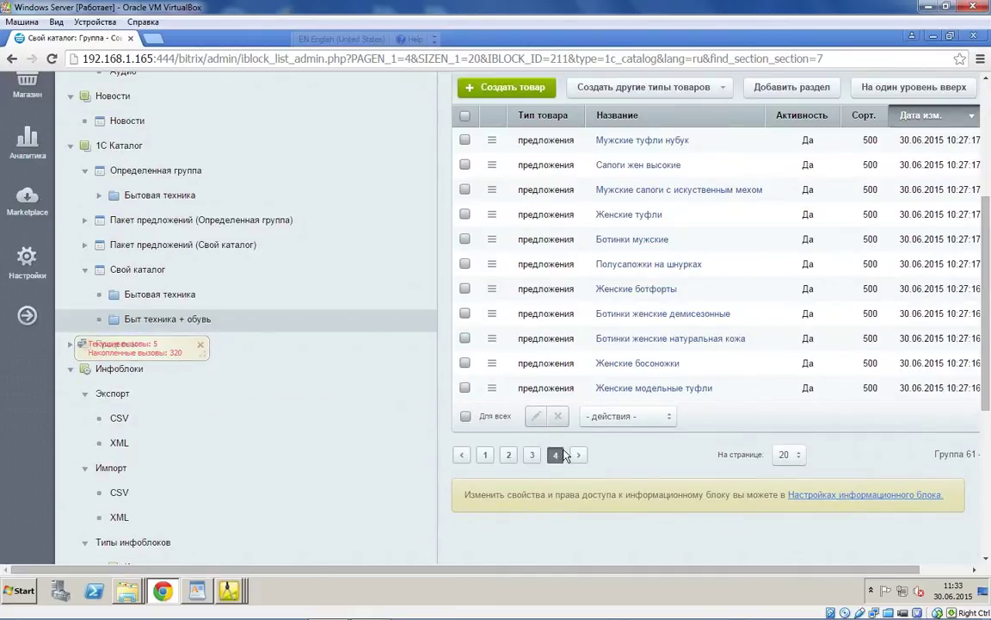
Step: Open Ботинки женские демисезонные and review its Анонс, Подробно and SEO tabs
{"action": "left_click", "coordinate": [635, 315]}
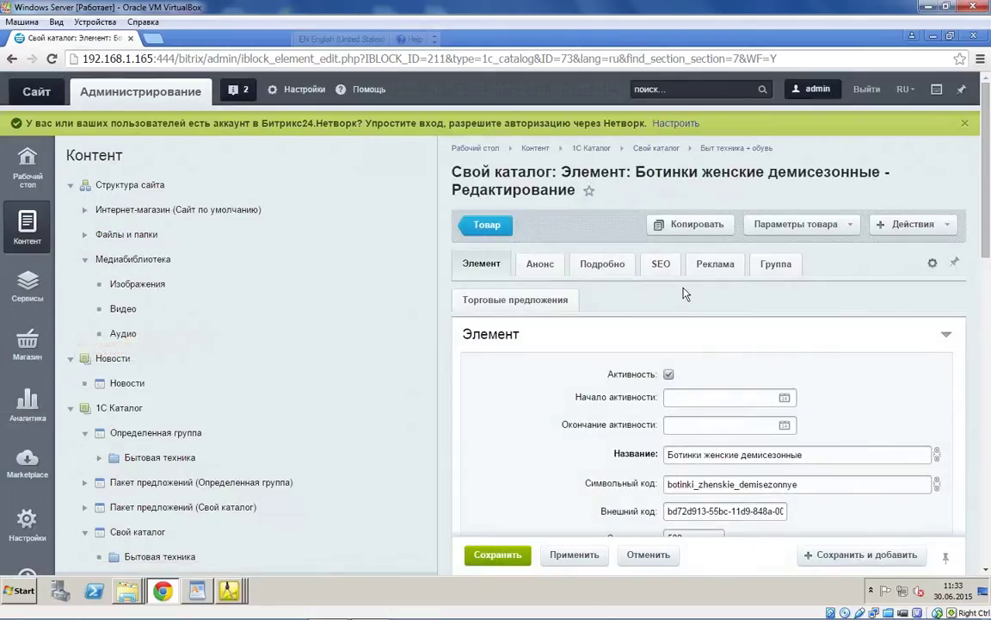
{"action": "scroll", "coordinate": [686, 293], "scroll_direction": "down", "scroll_amount": 2}
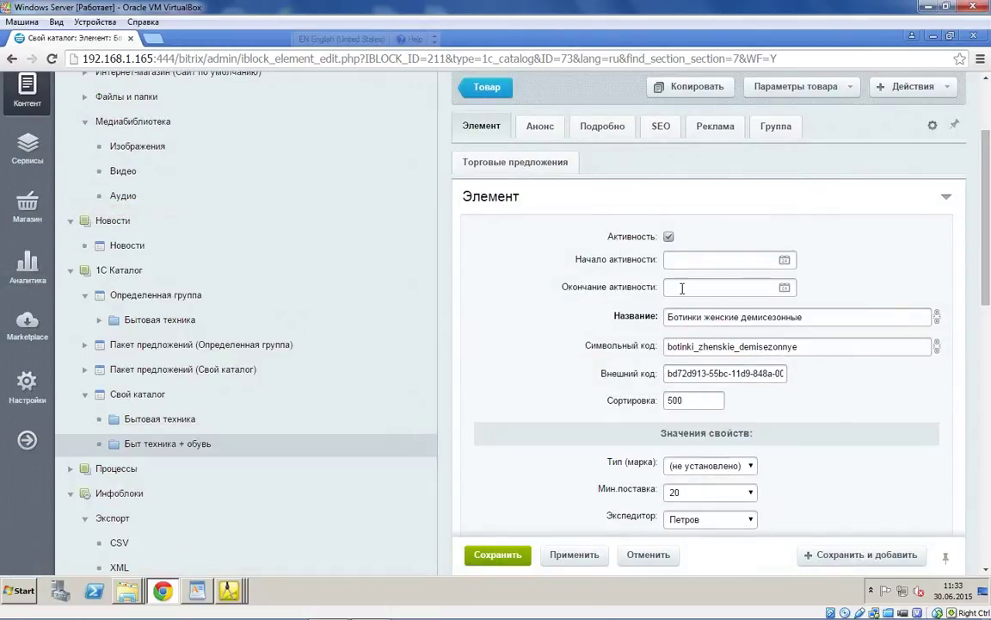
{"action": "scroll", "coordinate": [615, 249], "scroll_direction": "up", "scroll_amount": 2}
{"action": "left_click", "coordinate": [549, 213]}
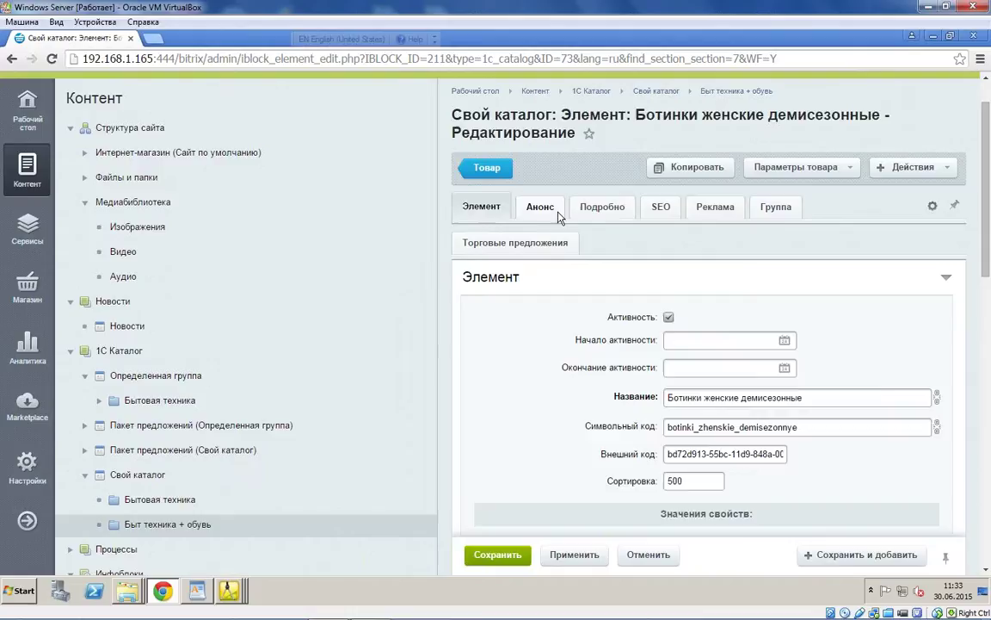
{"action": "left_click", "coordinate": [605, 213]}
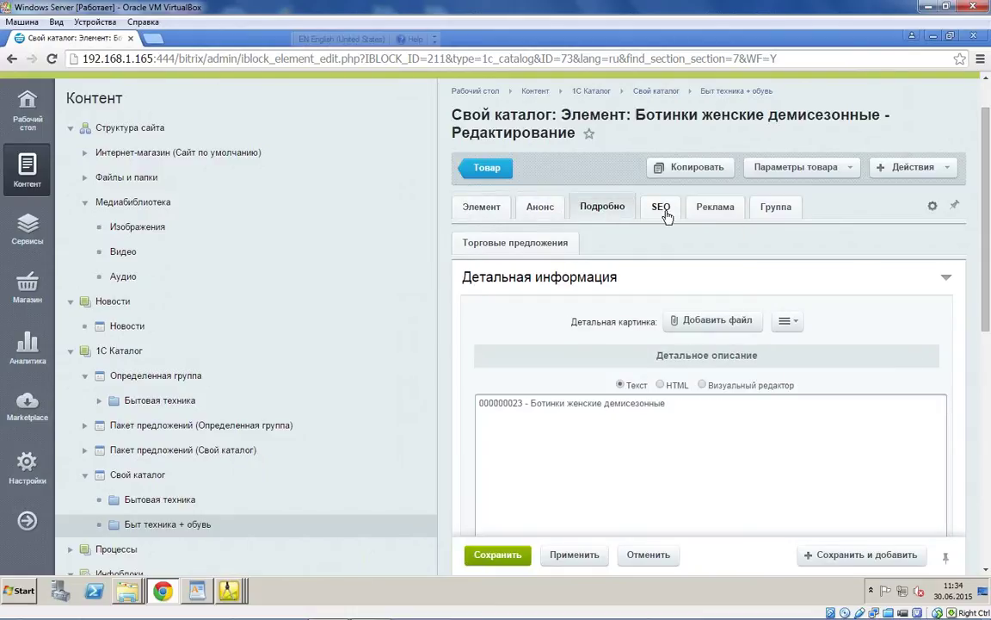
{"action": "left_click", "coordinate": [662, 211]}
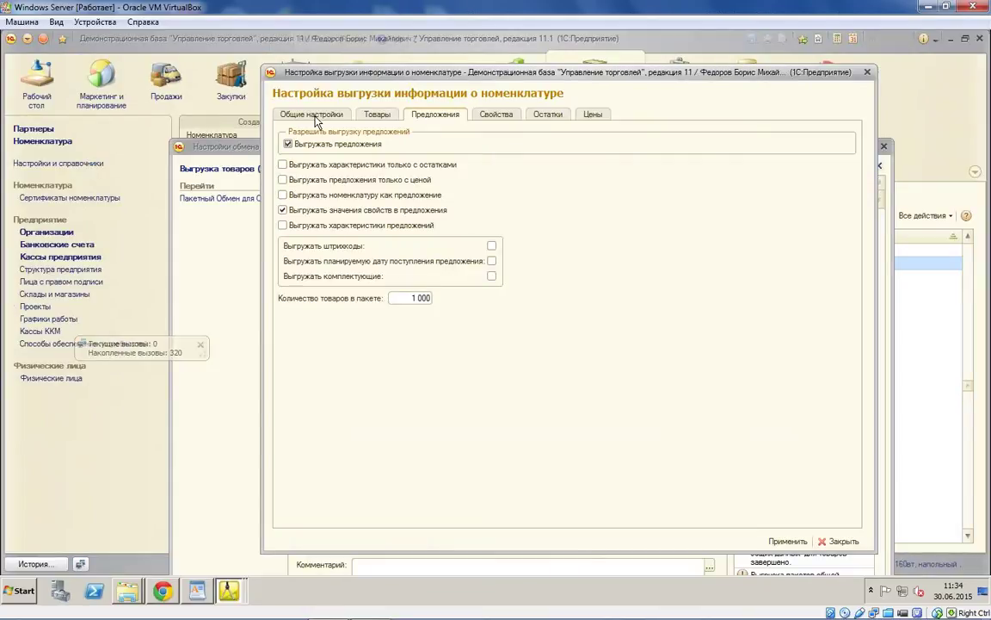
Step: Close the nomenclature export settings and the Выгрузка товаров node window in 1C
{"action": "key", "text": "ctrl+Page_Up"}
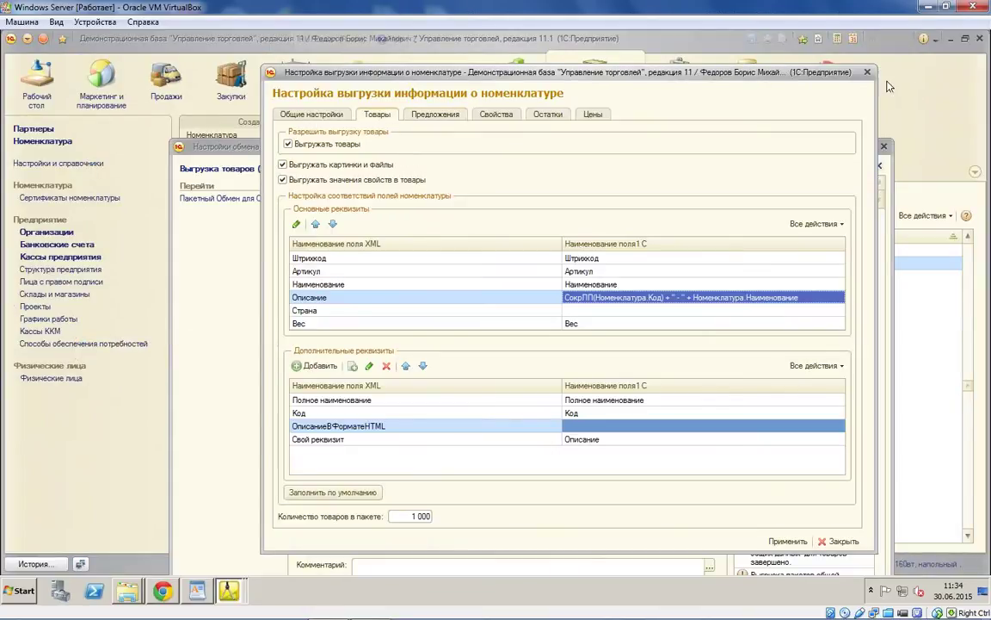
{"action": "left_click", "coordinate": [868, 72]}
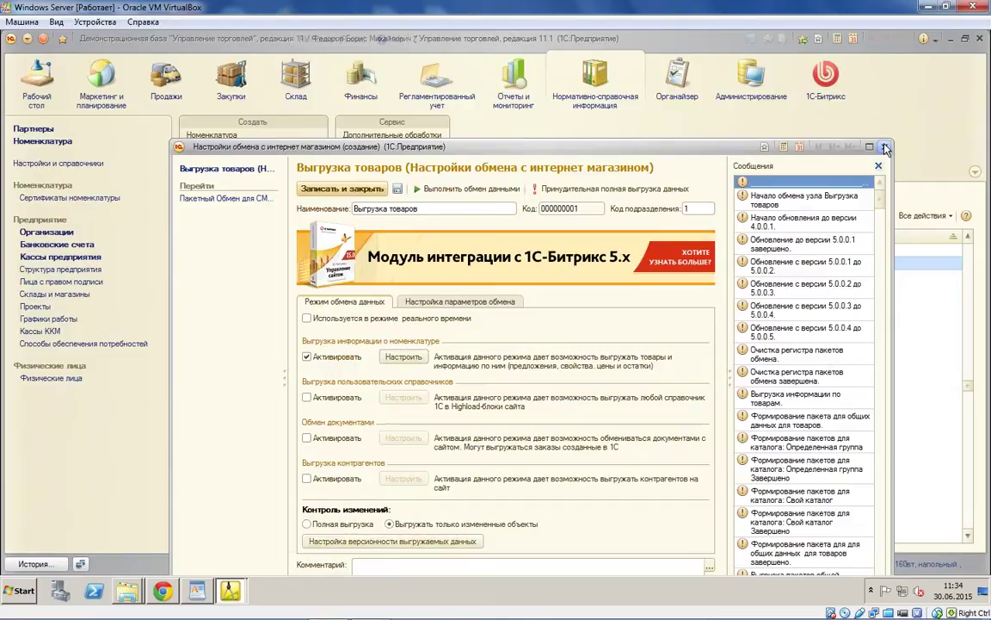
{"action": "key", "text": "Escape"}
Step: Return to the Bitrix CSV export page in Chrome and reload it
{"action": "left_click", "coordinate": [163, 591]}
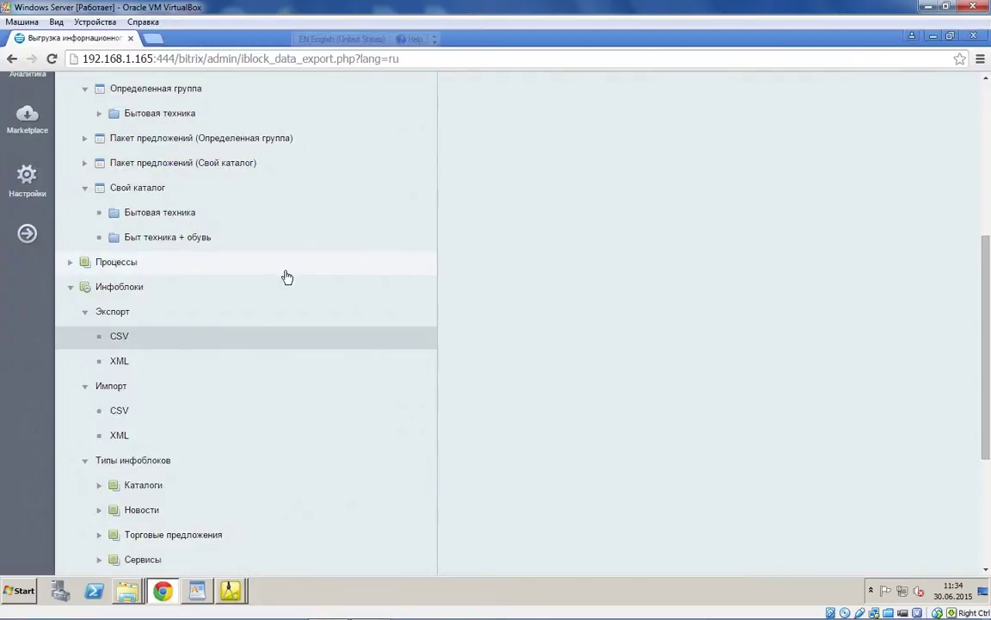
{"action": "scroll", "coordinate": [555, 432], "scroll_direction": "up", "scroll_amount": 3}
{"action": "scroll", "coordinate": [555, 432], "scroll_direction": "up", "scroll_amount": 2}
{"action": "key", "text": "F5"}
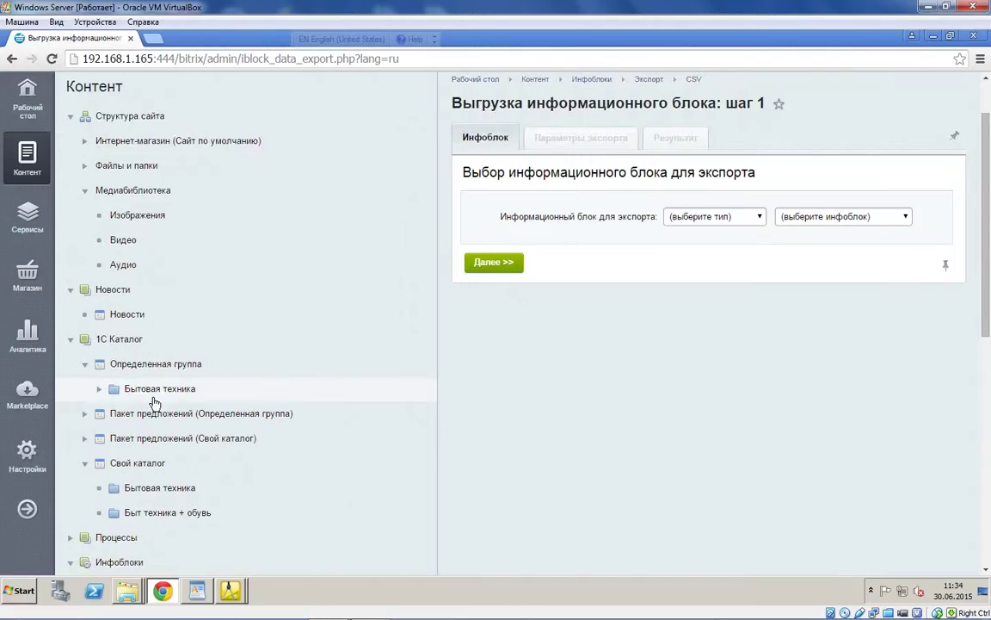
Step: Open the BINATONE ALPINE 160вт fan card, check its Анонс and SEO tabs, return to 1C
{"action": "left_click", "coordinate": [99, 389]}
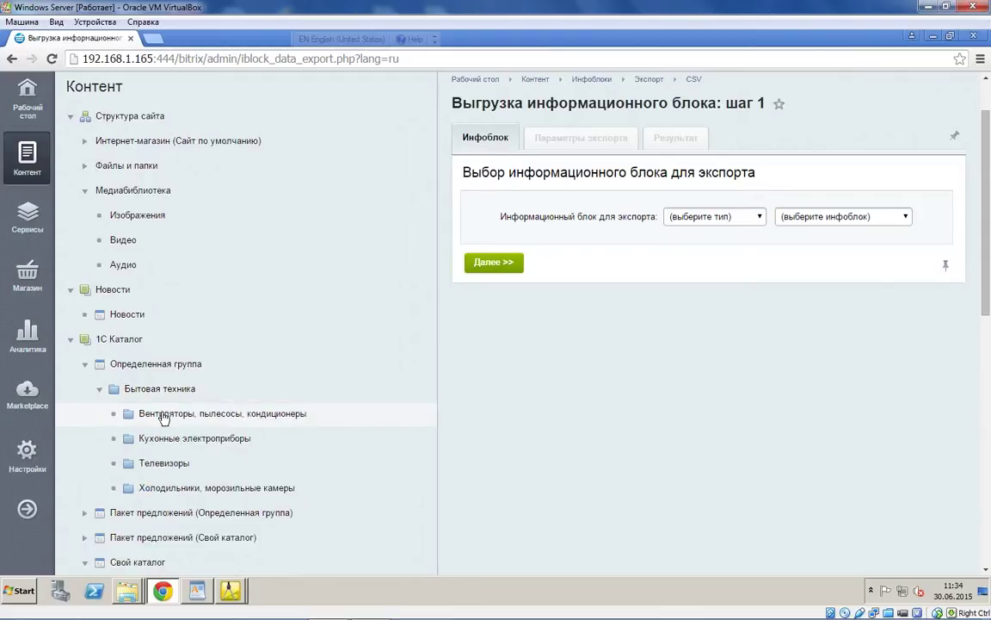
{"action": "left_click", "coordinate": [163, 414]}
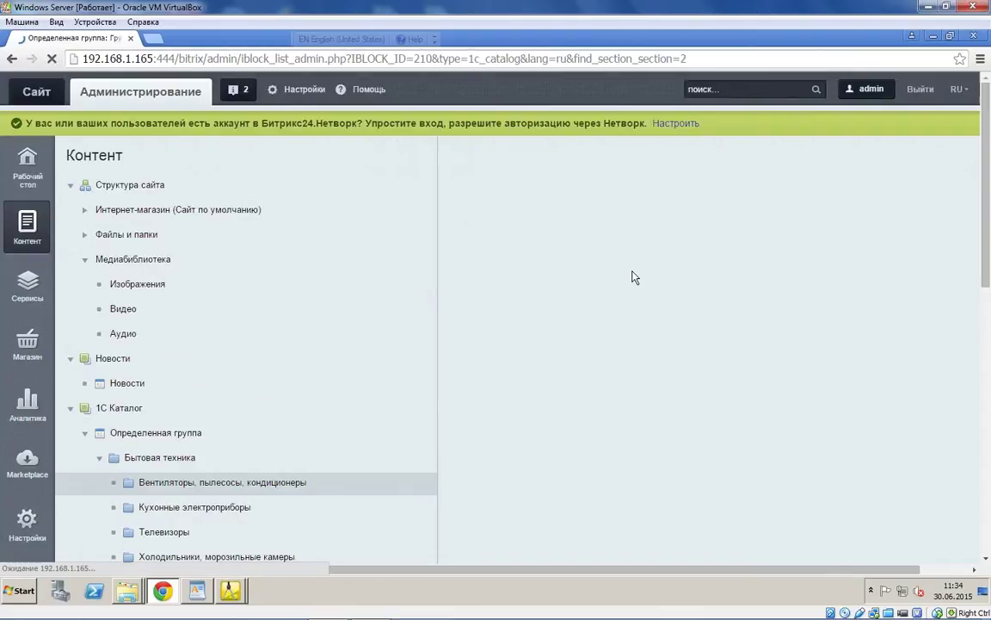
{"action": "left_click", "coordinate": [617, 474]}
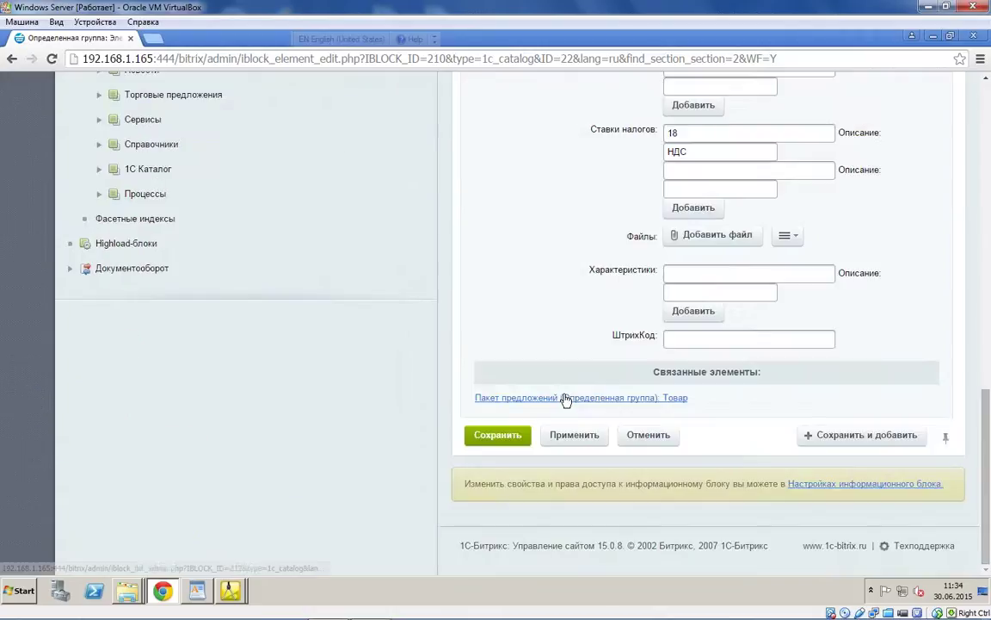
{"action": "left_click", "coordinate": [542, 263]}
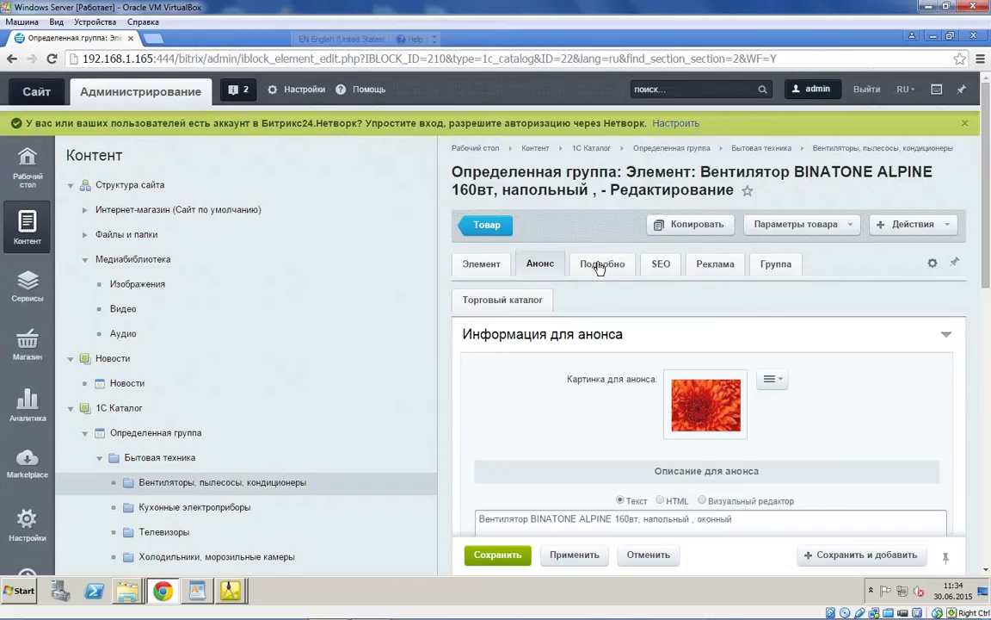
{"action": "left_click", "coordinate": [661, 263]}
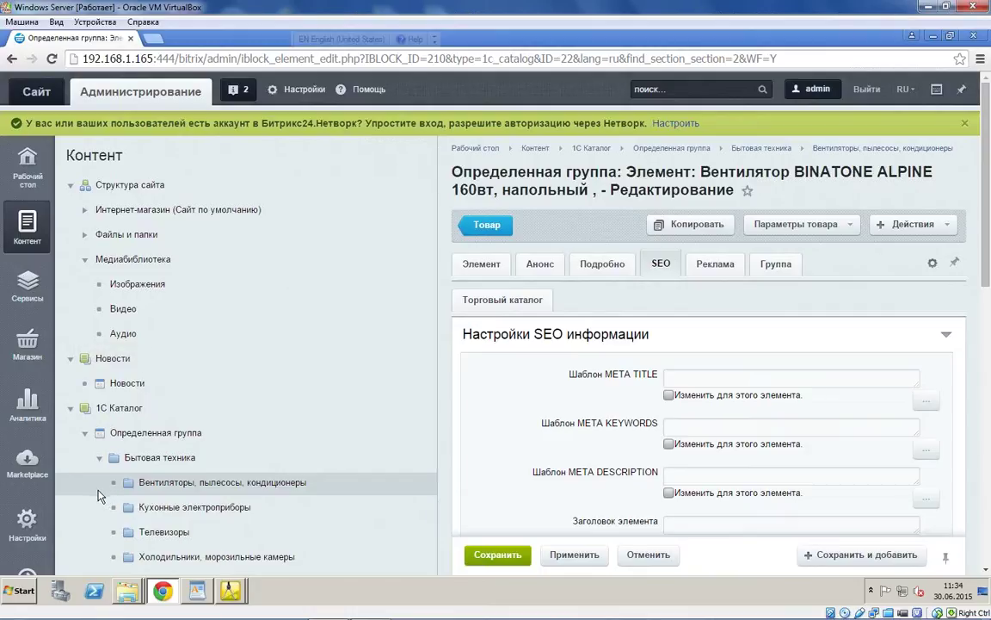
{"action": "left_click", "coordinate": [231, 592]}
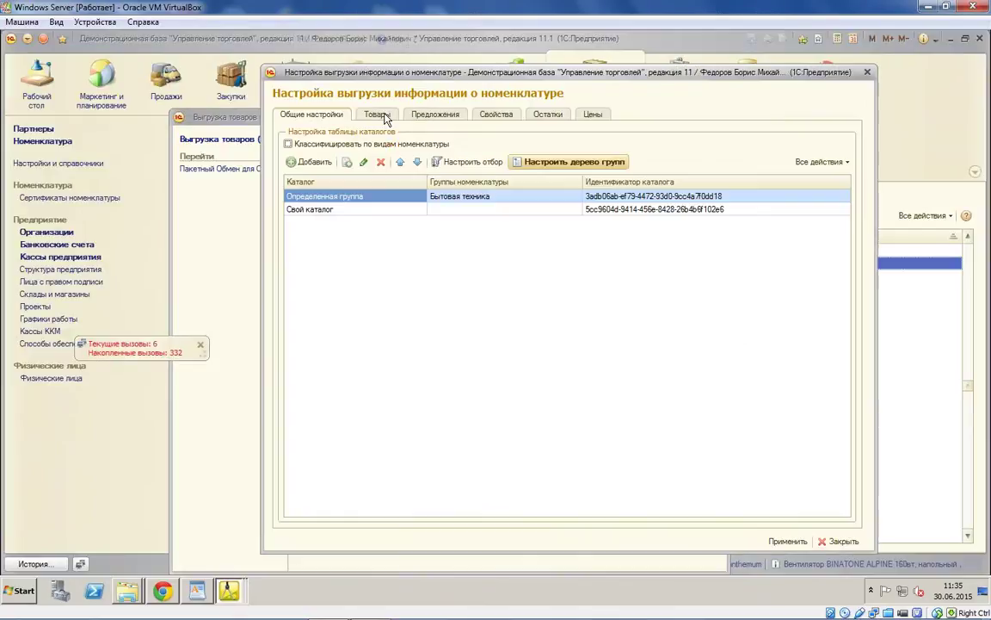
Step: Export only offers that have a price, and review the stock and prices settings
{"action": "left_click", "coordinate": [379, 114]}
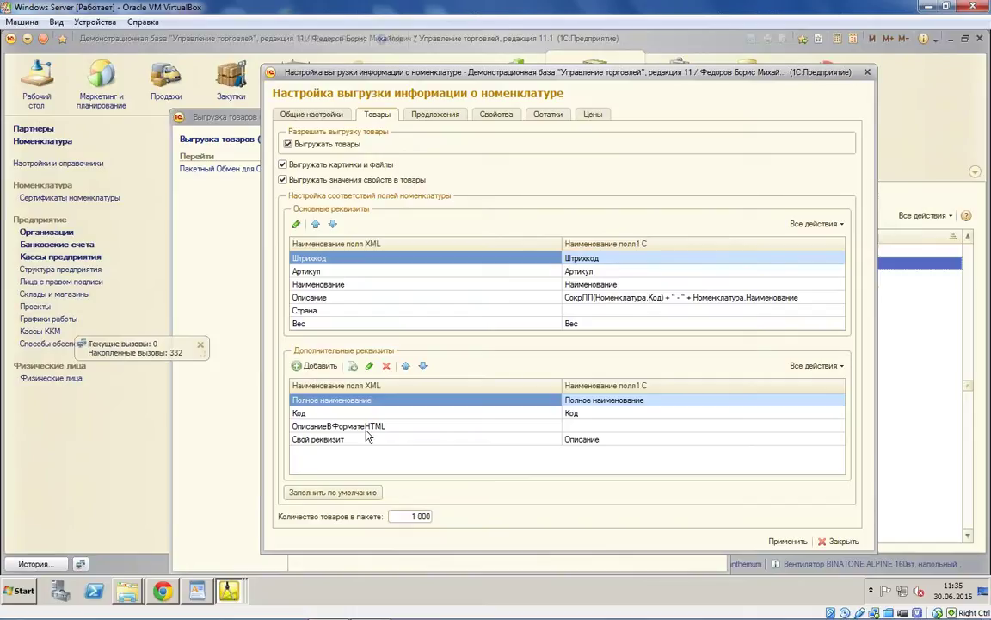
{"action": "left_click", "coordinate": [435, 115]}
{"action": "left_click", "coordinate": [315, 177]}
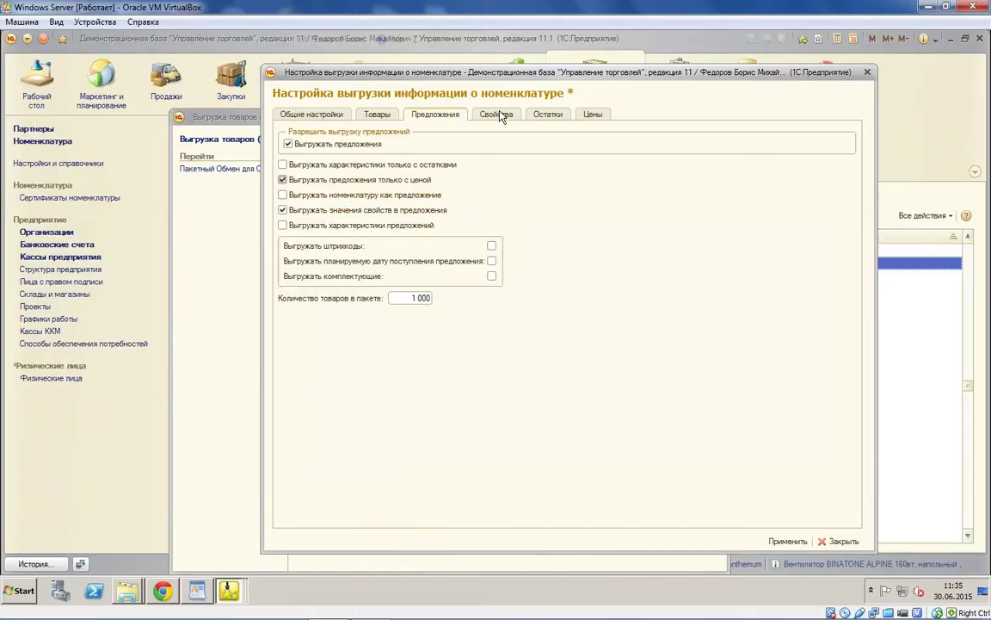
{"action": "left_click", "coordinate": [546, 115]}
{"action": "key", "text": "ctrl+Page_Down"}
{"action": "left_click", "coordinate": [542, 114]}
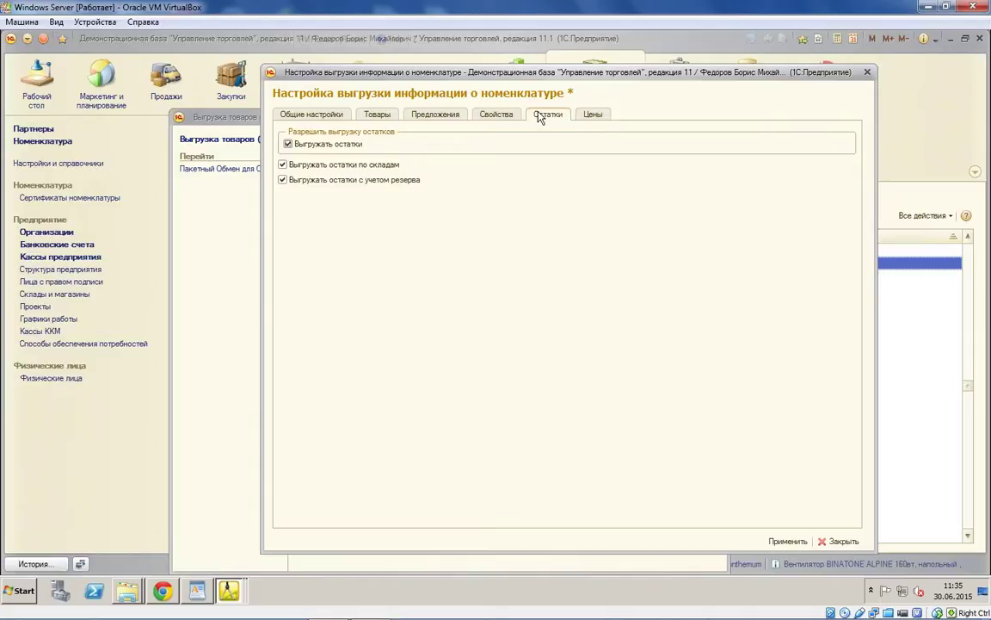
{"action": "left_click", "coordinate": [594, 115]}
Step: Recheck the goods and offers export tabs, ending on the general catalog settings
{"action": "left_click", "coordinate": [280, 114]}
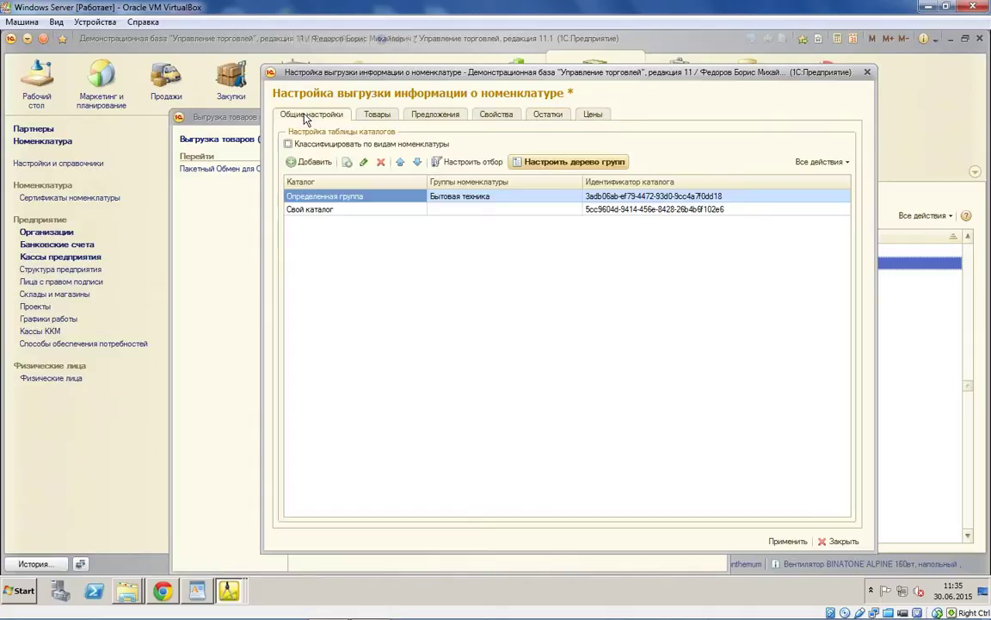
{"action": "left_click", "coordinate": [387, 116]}
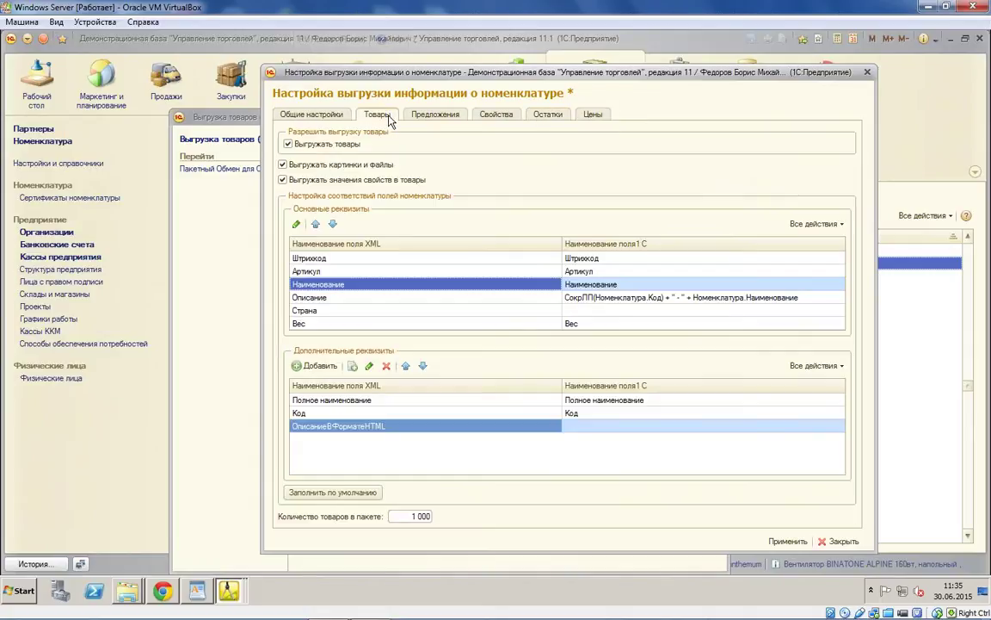
{"action": "left_click", "coordinate": [413, 113]}
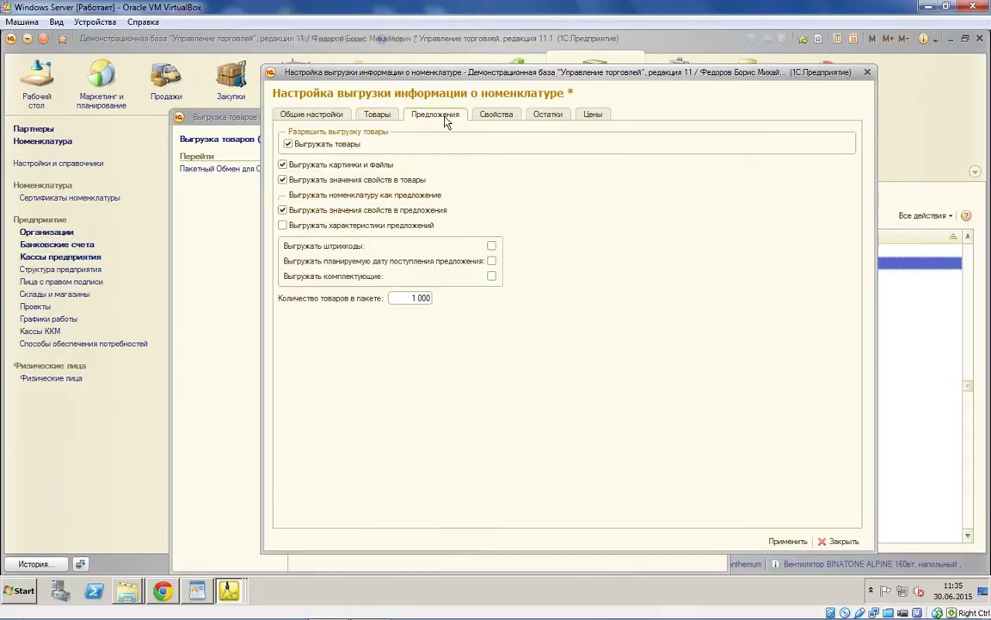
{"action": "left_click", "coordinate": [383, 115]}
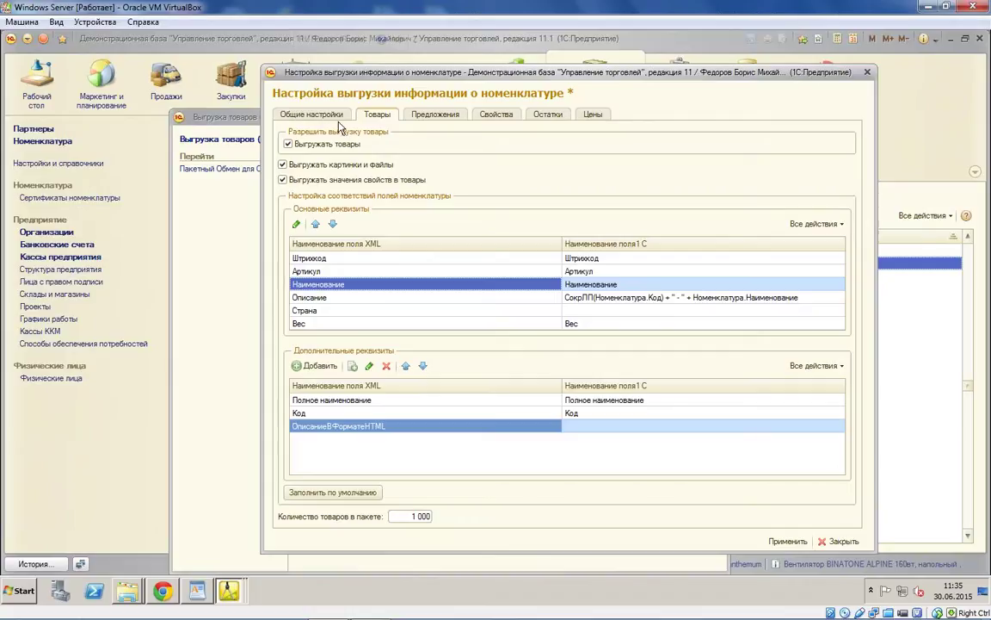
{"action": "left_click", "coordinate": [418, 115]}
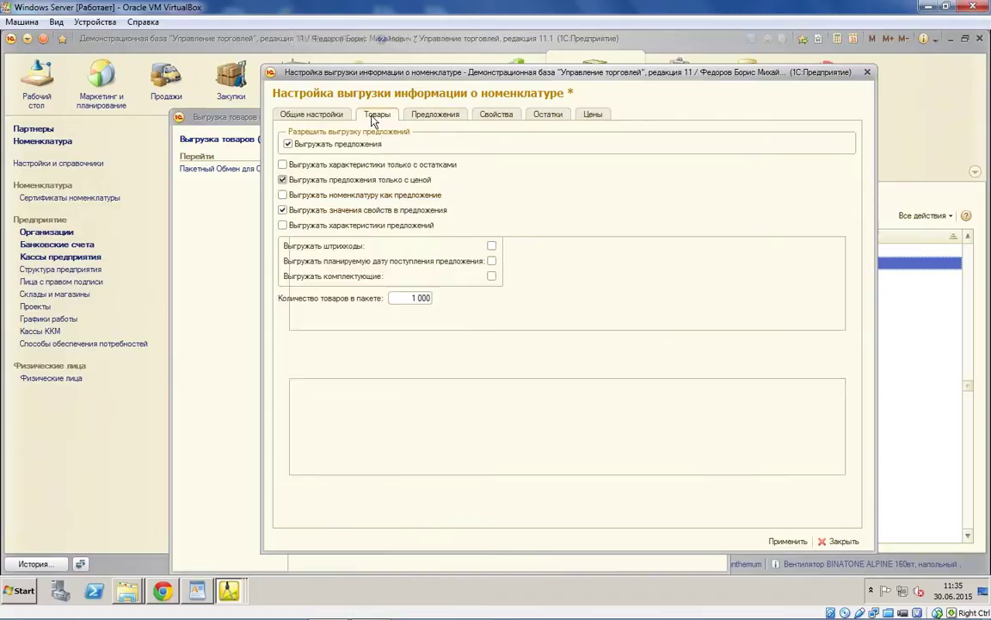
{"action": "left_click", "coordinate": [378, 115]}
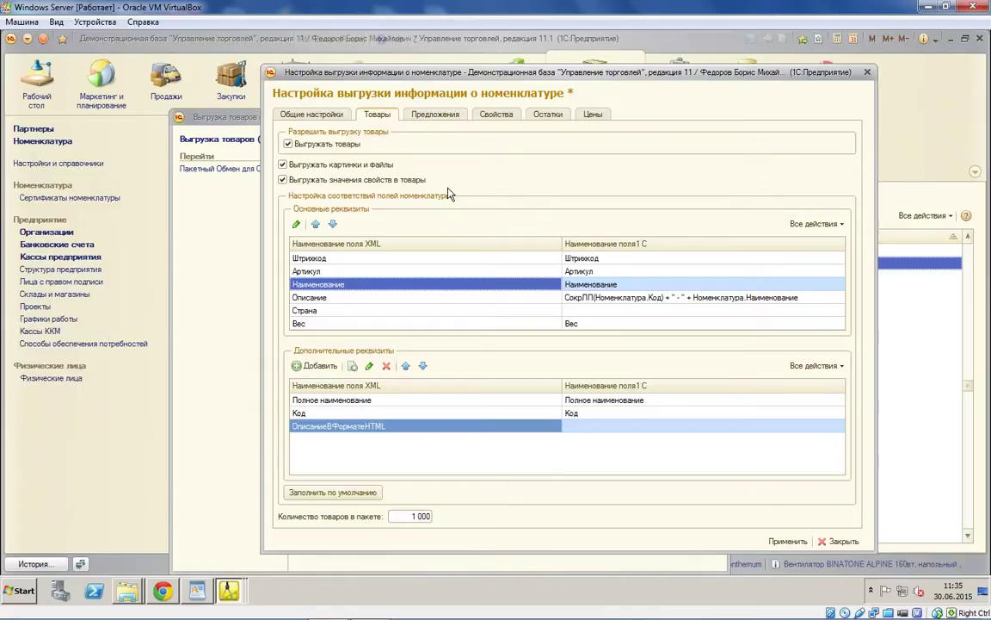
{"action": "key", "text": "ctrl+Page_Up"}
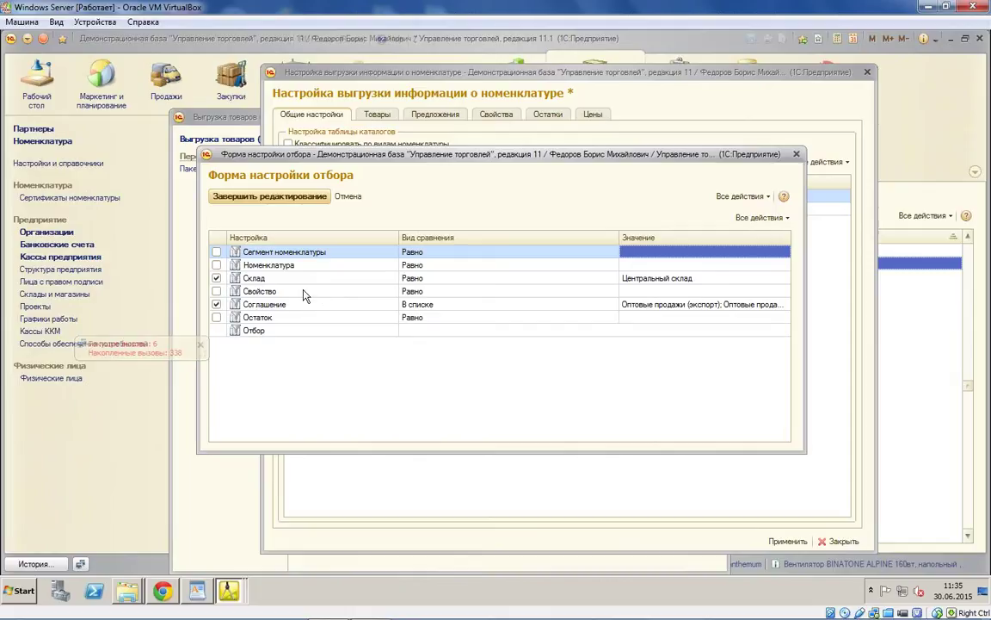
Step: Remove the Соглашение condition, keeping Склад = Центральный склад, and apply the export settings
{"action": "left_click", "coordinate": [216, 304]}
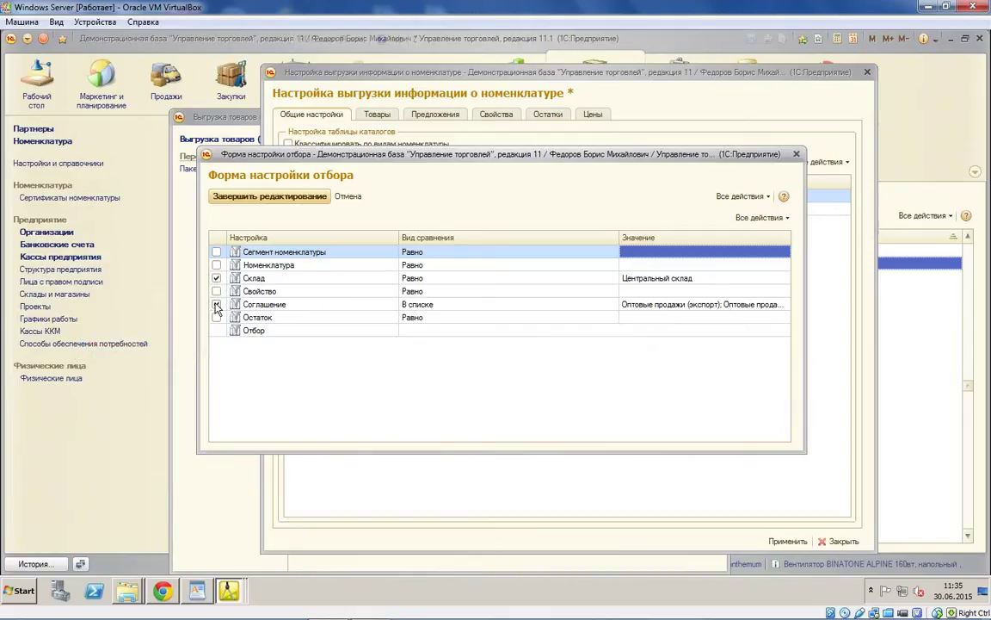
{"action": "left_click", "coordinate": [289, 195]}
{"action": "left_click", "coordinate": [323, 211]}
{"action": "left_click", "coordinate": [473, 162]}
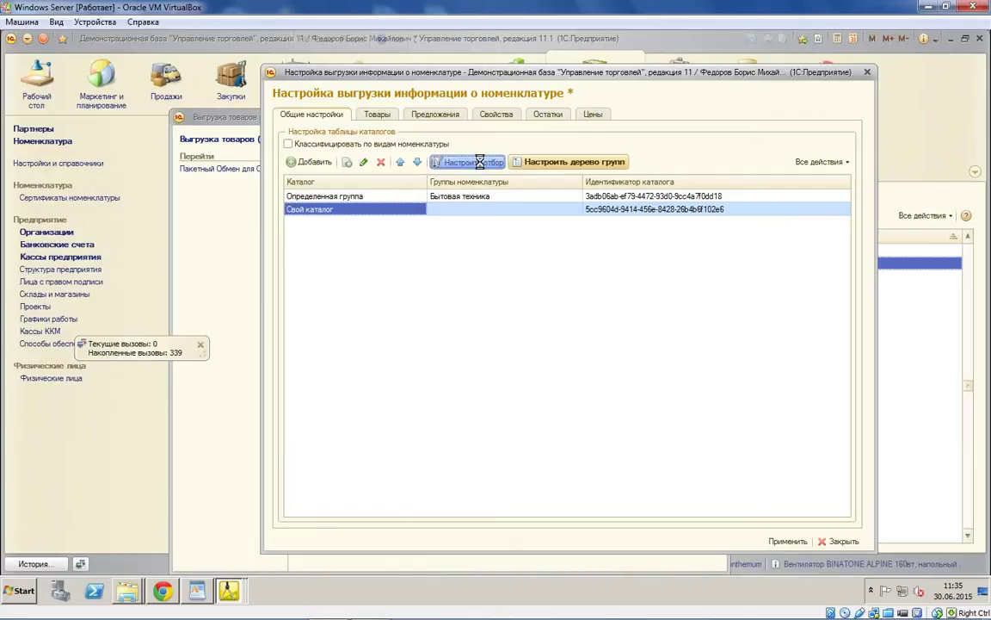
{"action": "left_click", "coordinate": [274, 196]}
{"action": "left_click", "coordinate": [542, 167]}
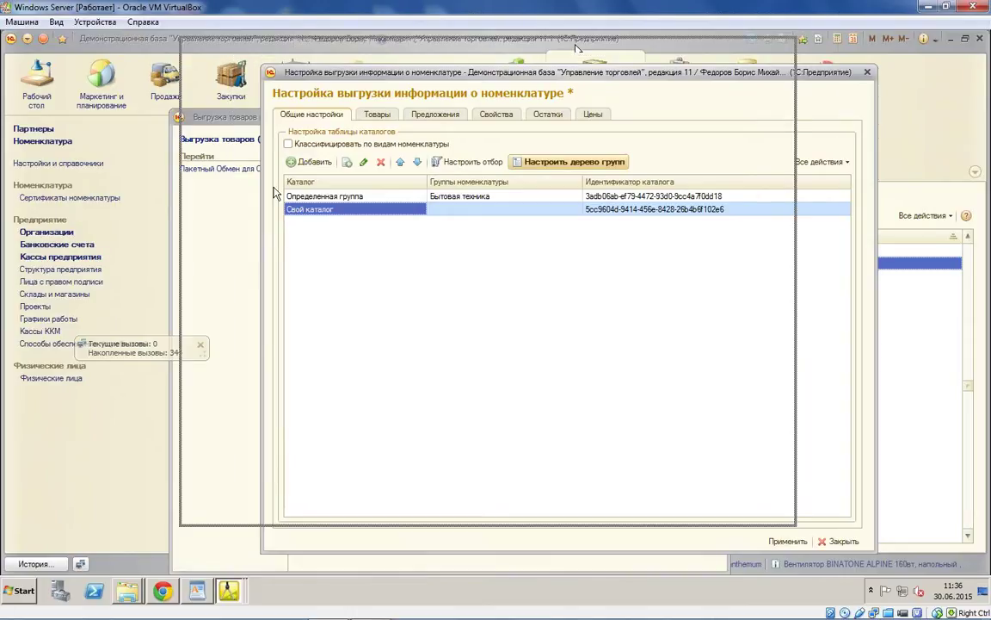
{"action": "left_click", "coordinate": [698, 514]}
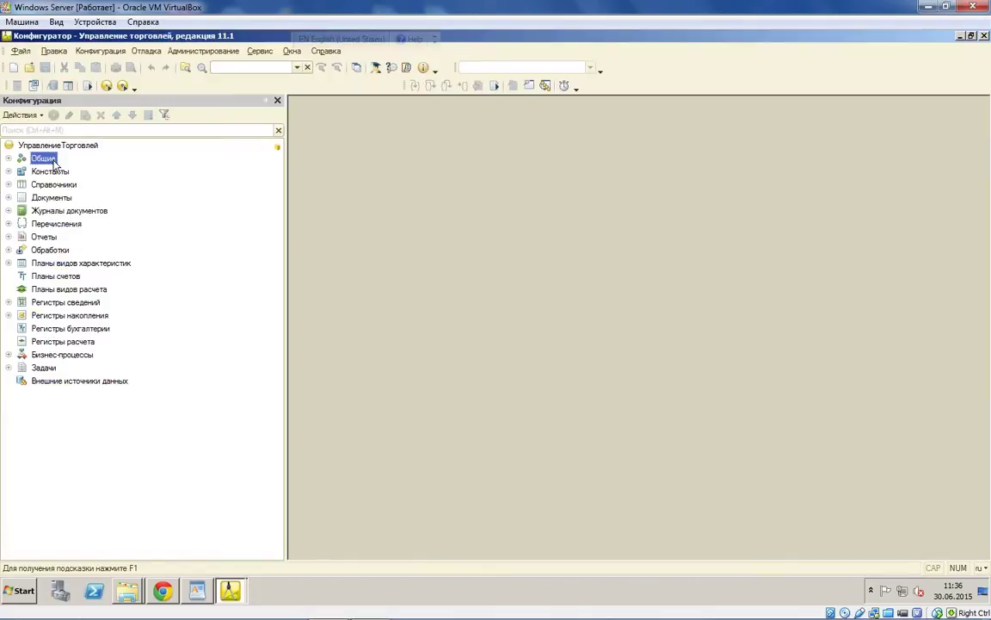
Step: Expand Справочники > Номенклатура and add a new attribute under Реквизиты
{"action": "left_click", "coordinate": [30, 223]}
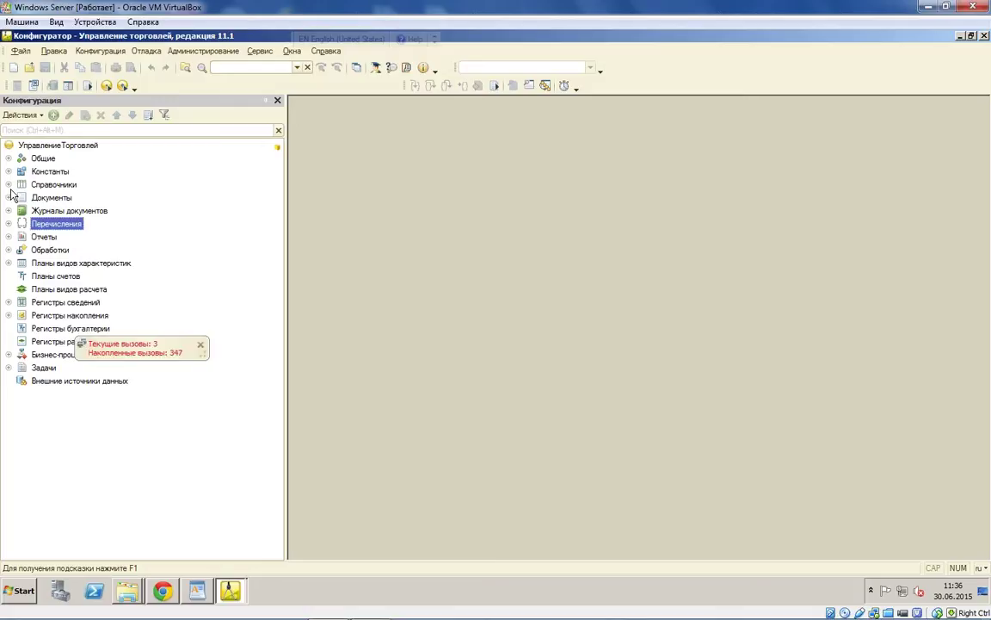
{"action": "left_click", "coordinate": [8, 185]}
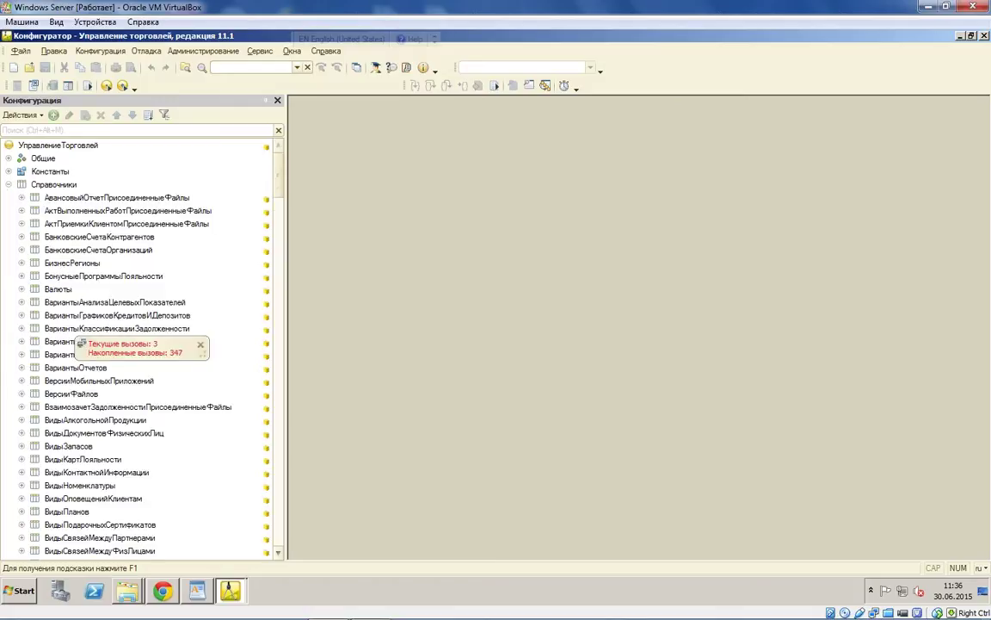
{"action": "scroll", "coordinate": [67, 422], "scroll_direction": "down", "scroll_amount": 3}
{"action": "scroll", "coordinate": [67, 421], "scroll_direction": "down", "scroll_amount": 20}
{"action": "left_click", "coordinate": [69, 367]}
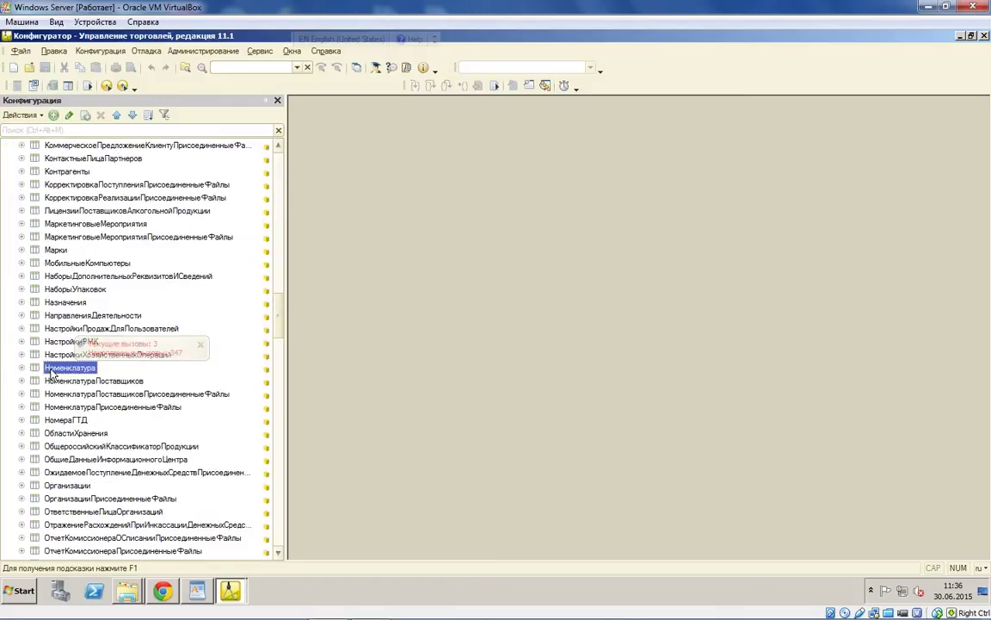
{"action": "left_click", "coordinate": [21, 367]}
{"action": "double_click", "coordinate": [73, 380]}
{"action": "right_click", "coordinate": [73, 380]}
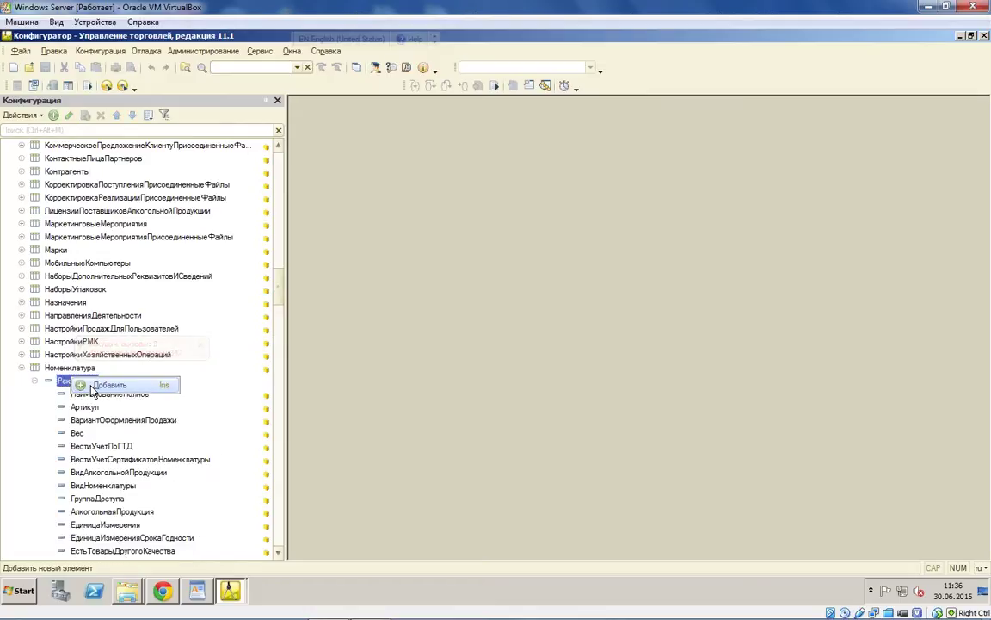
{"action": "left_click", "coordinate": [122, 387]}
Step: Name the attribute СвоеОписание with length 100 and open the ФормаЭлемента item form
{"action": "key", "text": "BackSpace"}
{"action": "type", "text": "С"}
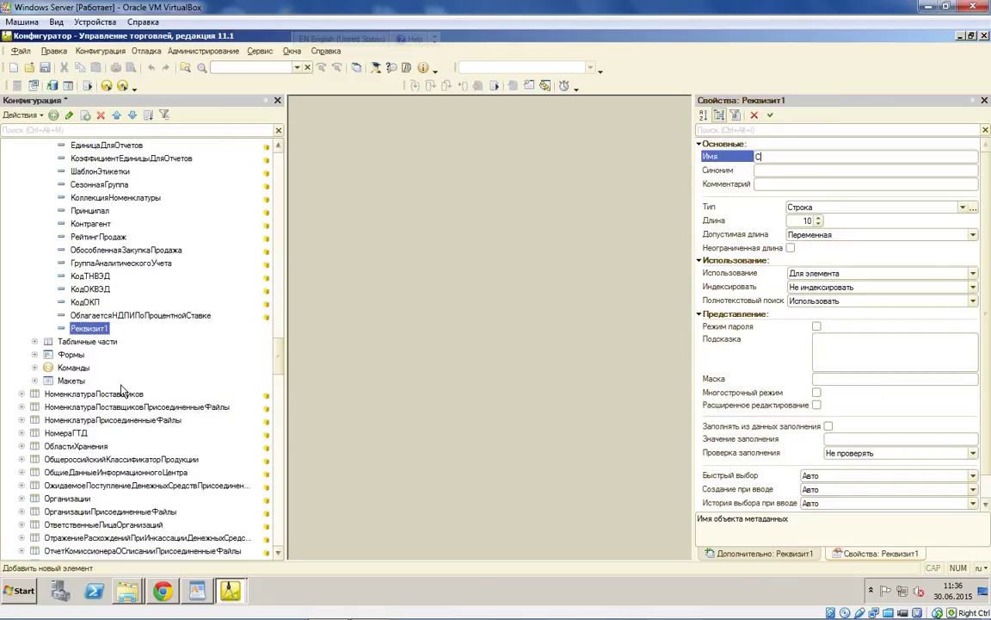
{"action": "type", "text": "воеописание"}
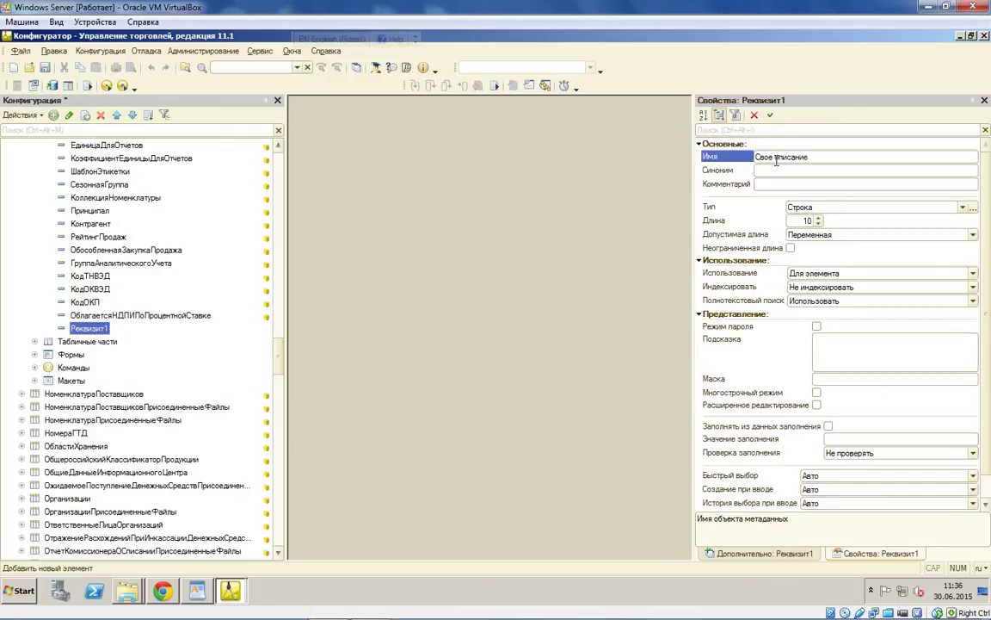
{"action": "key", "text": "Left"}
{"action": "key", "text": "Left"}
{"action": "key", "text": "Left"}
{"action": "key", "text": "Left"}
{"action": "key", "text": "Left"}
{"action": "key", "text": "Left"}
{"action": "key", "text": "Left"}
{"action": "type", "text": "О"}
{"action": "left_click", "coordinate": [796, 220]}
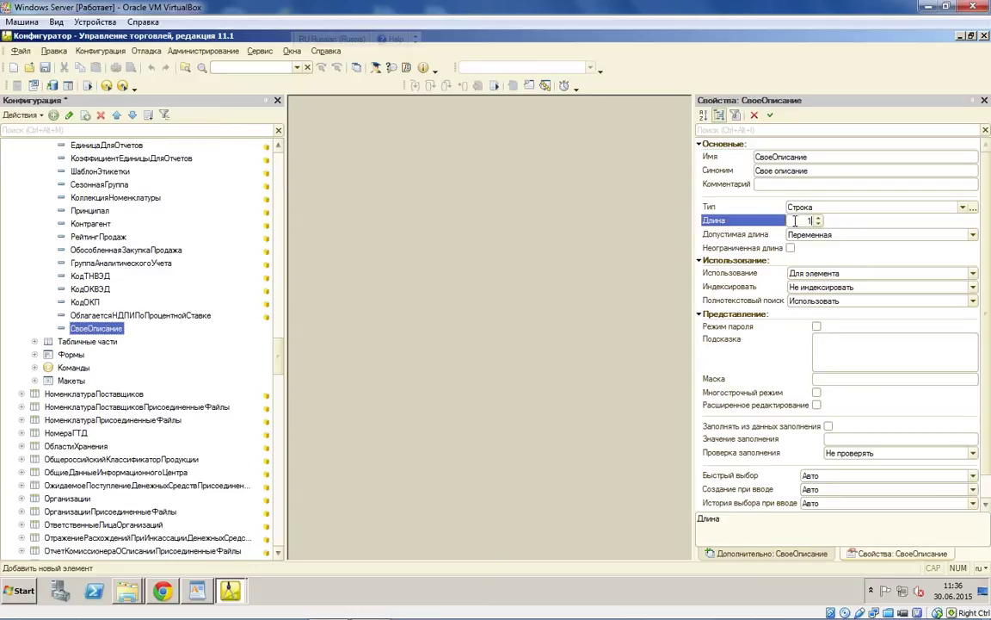
{"action": "type", "text": "100"}
{"action": "left_click", "coordinate": [34, 354]}
{"action": "double_click", "coordinate": [92, 367]}
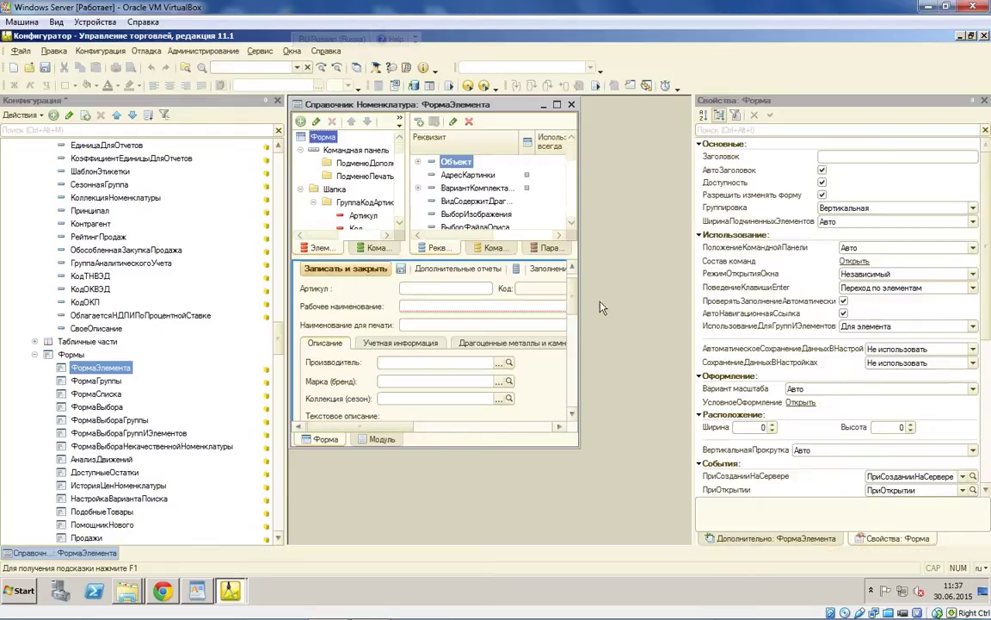
Step: Add the СвоеОписание field to ФормаЭлемента and place it below Наименование для печати
{"action": "left_click_drag", "start_coordinate": [580, 162], "coordinate": [690, 162]}
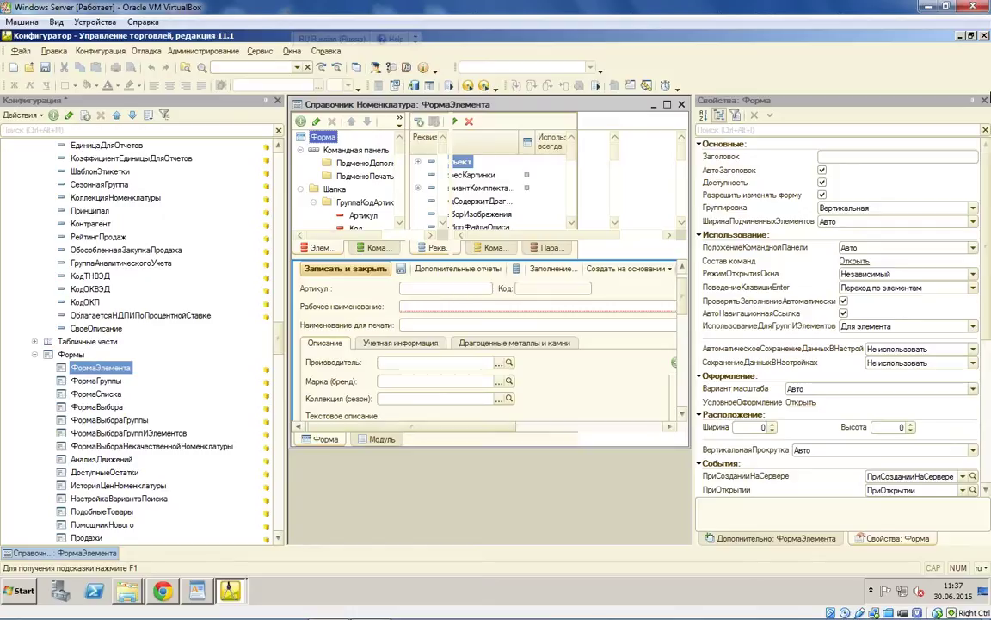
{"action": "left_click", "coordinate": [984, 100]}
{"action": "left_click_drag", "start_coordinate": [521, 174], "coordinate": [360, 318]}
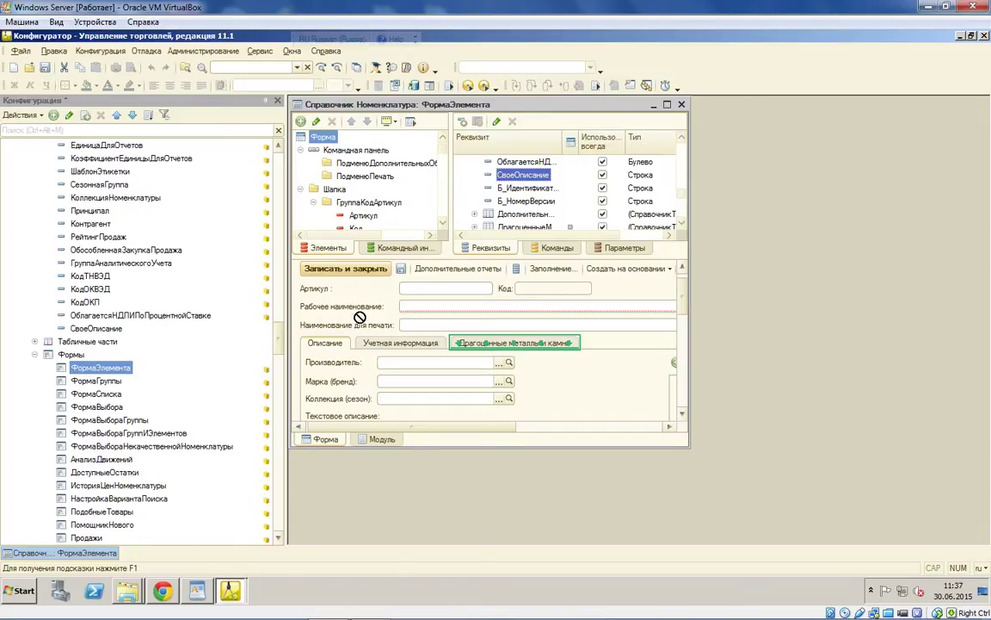
{"action": "left_click_drag", "start_coordinate": [360, 318], "coordinate": [400, 286]}
{"action": "left_click_drag", "start_coordinate": [441, 204], "coordinate": [411, 194]}
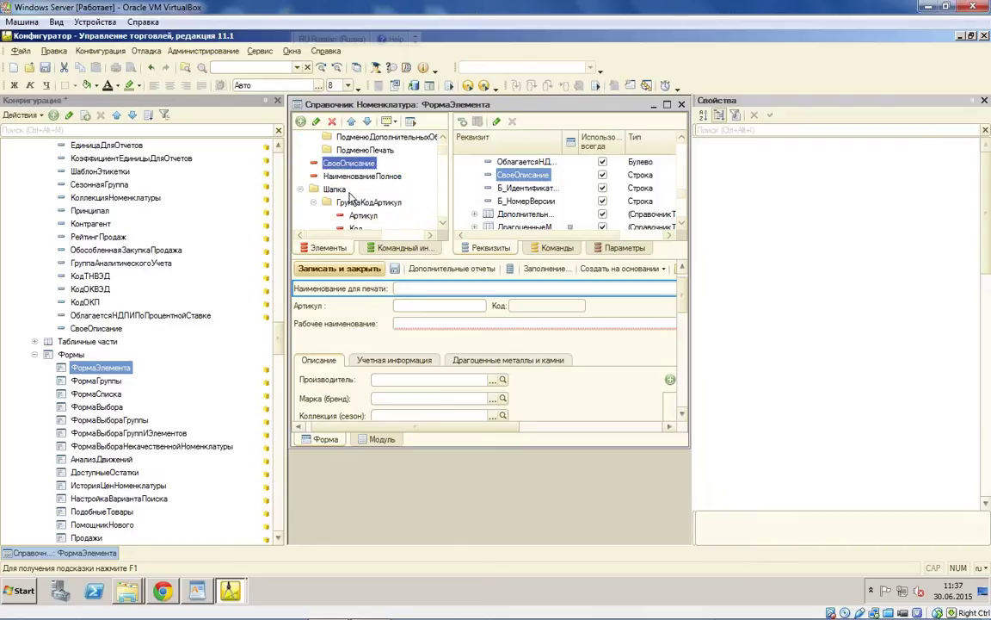
{"action": "left_click", "coordinate": [367, 121]}
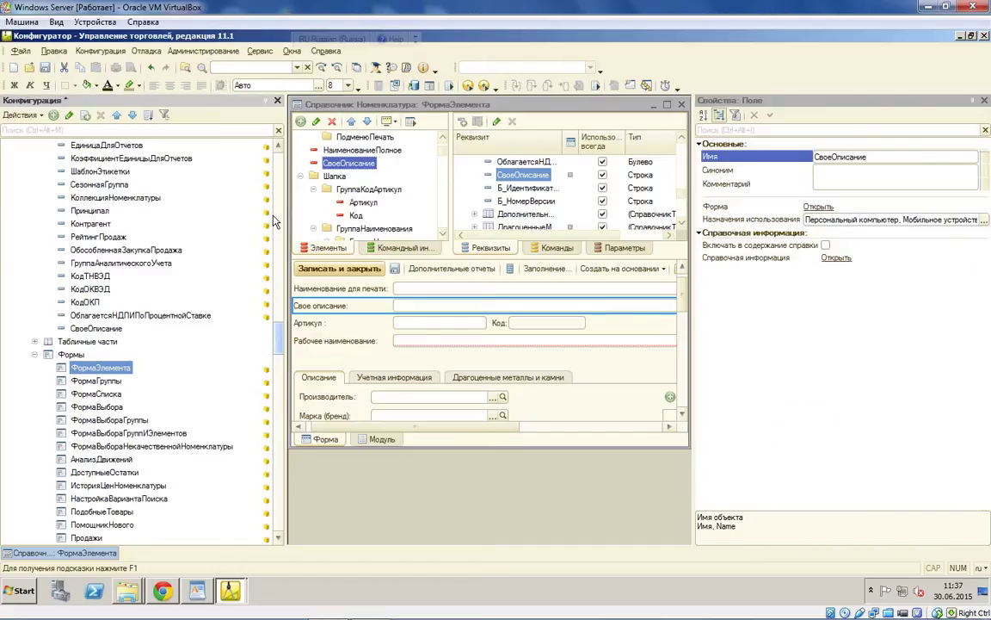
{"action": "scroll", "coordinate": [265, 427], "scroll_direction": "down", "scroll_amount": 20}
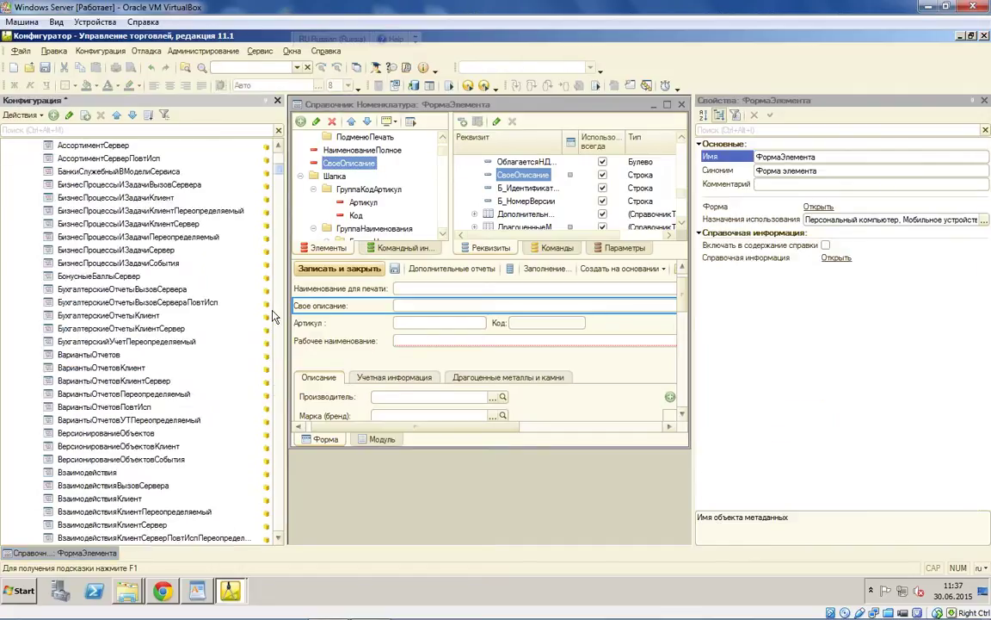
{"action": "scroll", "coordinate": [265, 427], "scroll_direction": "up", "scroll_amount": 10}
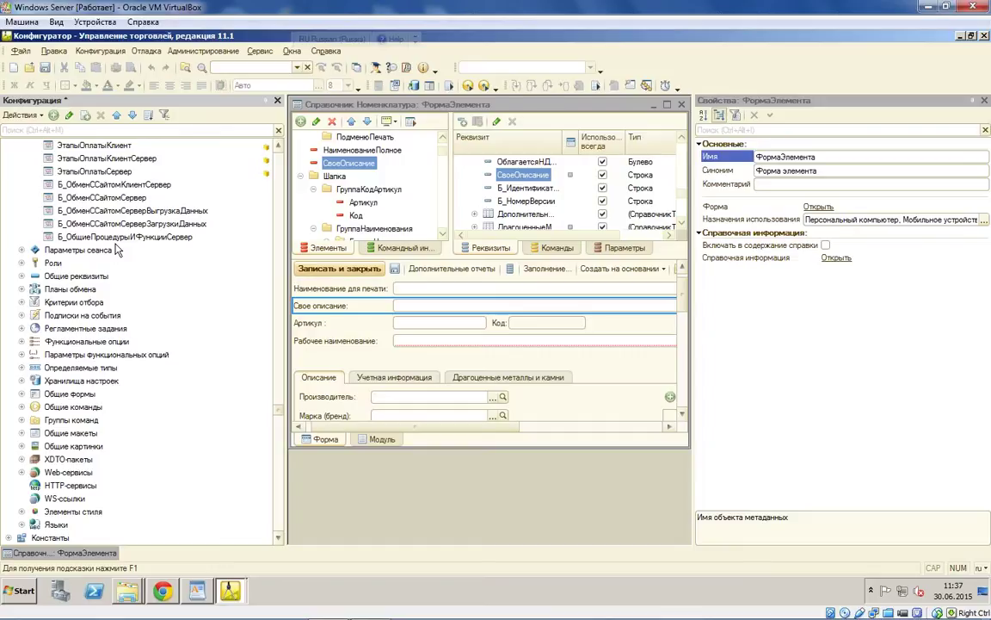
Step: Open the Б_ОбменССайтомСервер module code, then start debugging with F5 and agree to restart
{"action": "left_click", "coordinate": [120, 198]}
{"action": "double_click", "coordinate": [120, 198]}
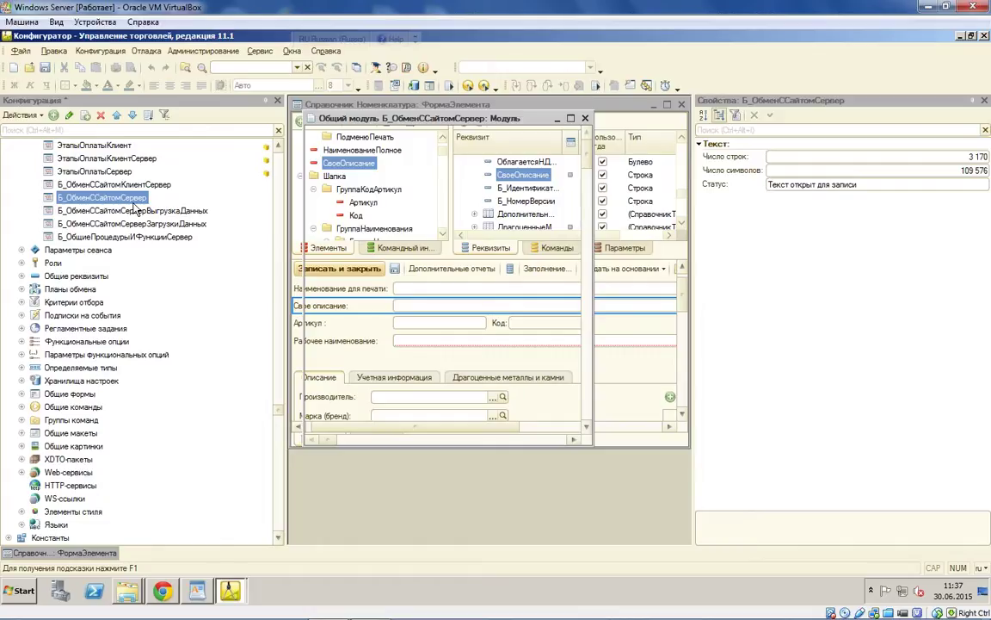
{"action": "key", "text": "F5"}
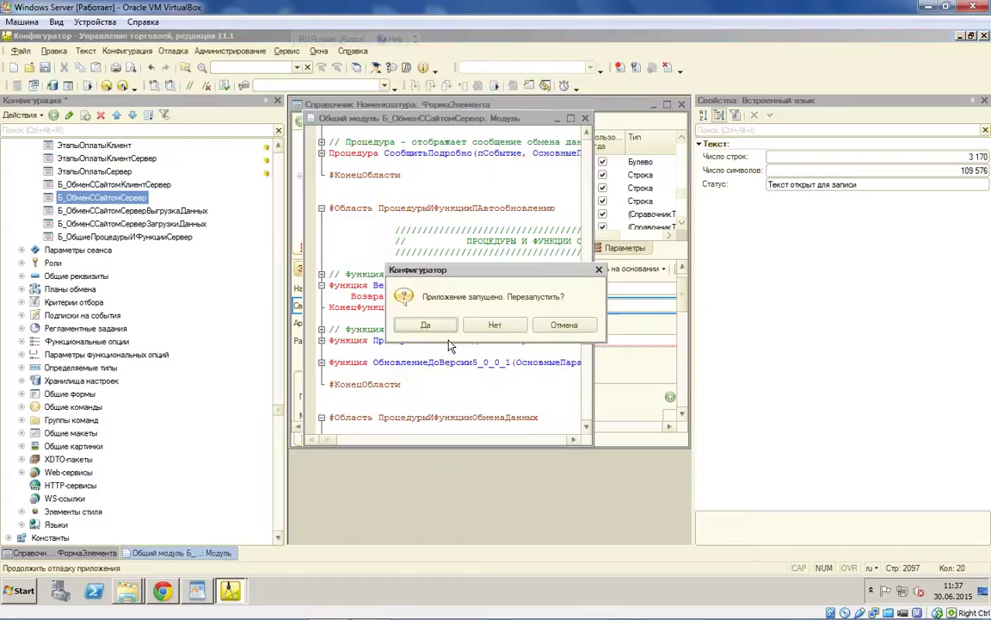
{"action": "left_click", "coordinate": [440, 326]}
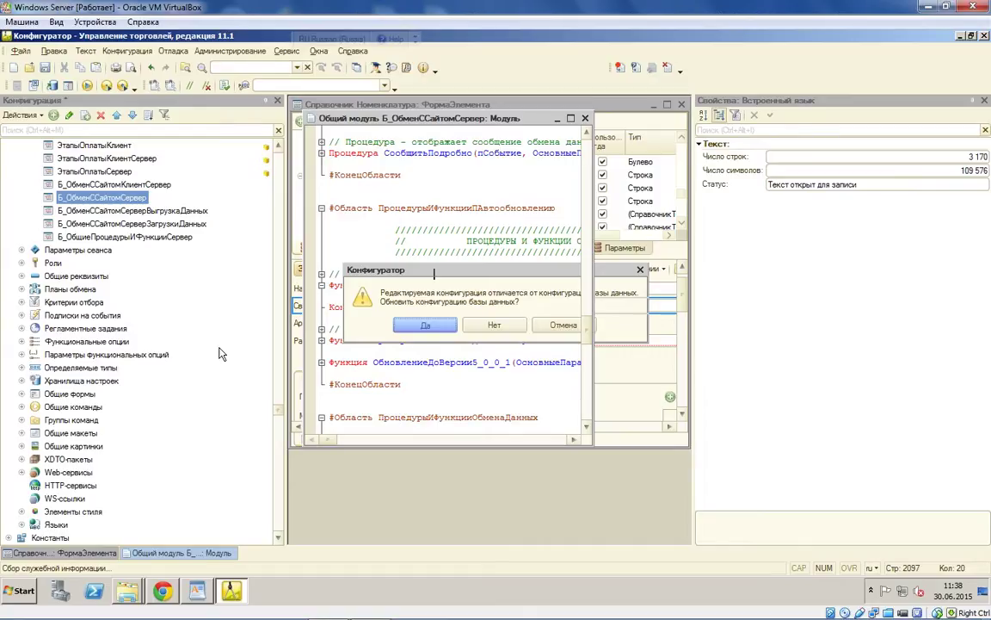
Step: Confirm the database configuration update and accept the Номенклатура restructuring
{"action": "key", "text": "Return"}
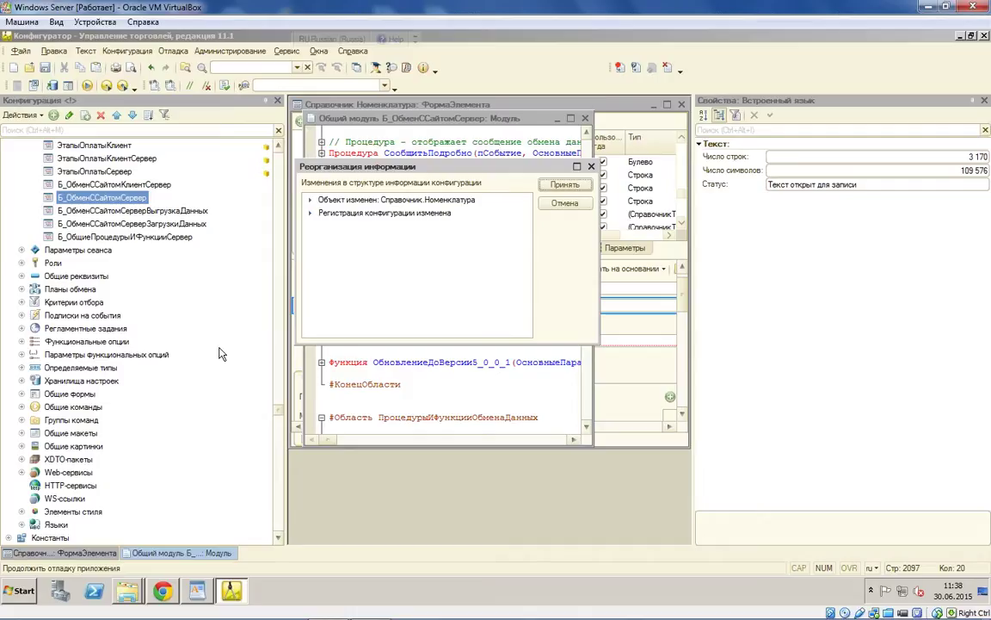
{"action": "left_click", "coordinate": [565, 187]}
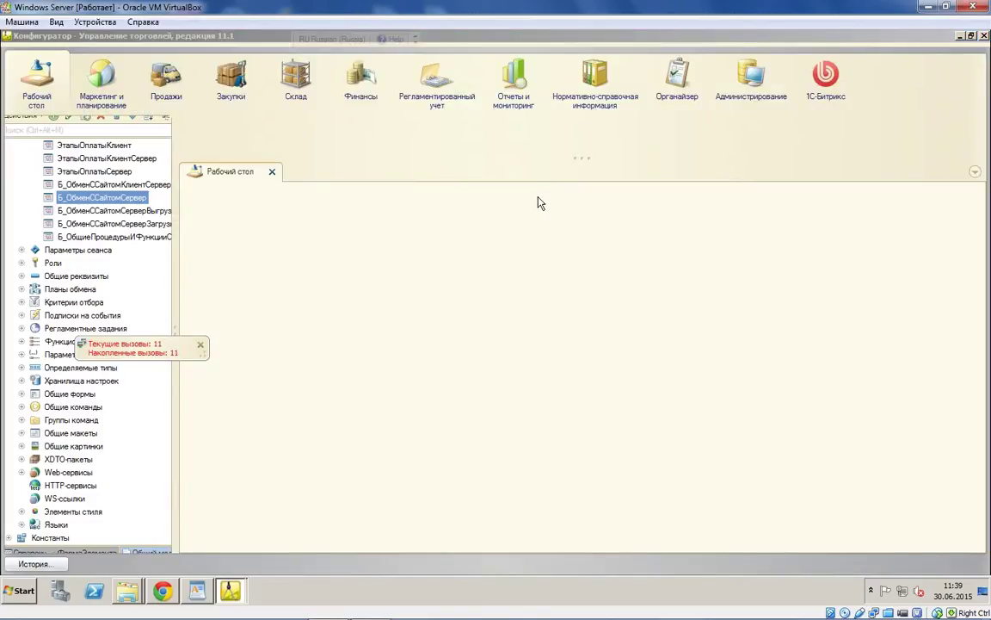
Step: Switch back to the Configurator window showing the Б_ОбменССайтомСервер module code
{"action": "left_click", "coordinate": [230, 590]}
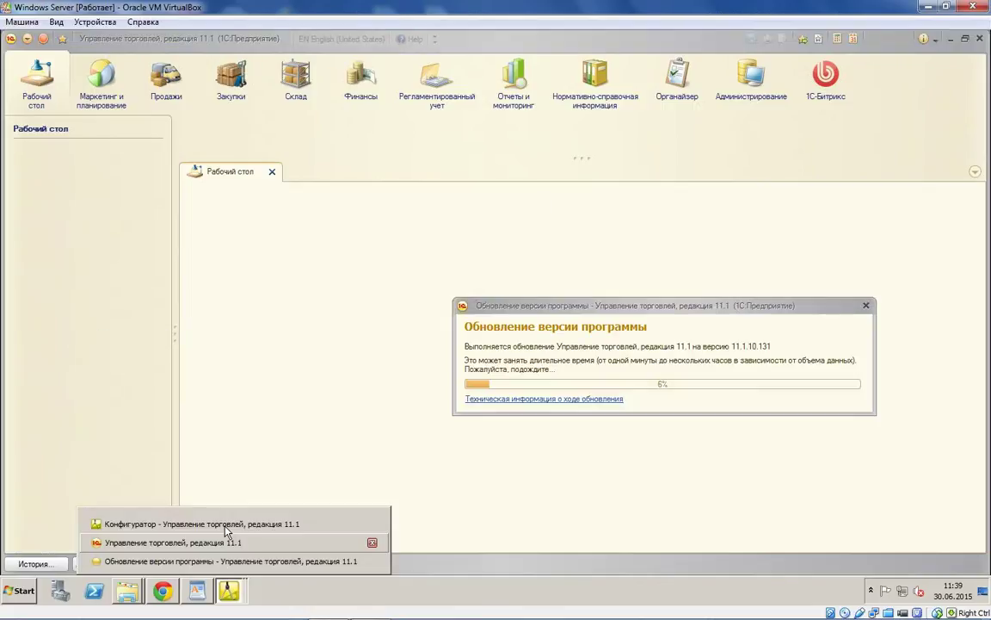
{"action": "left_click", "coordinate": [228, 527]}
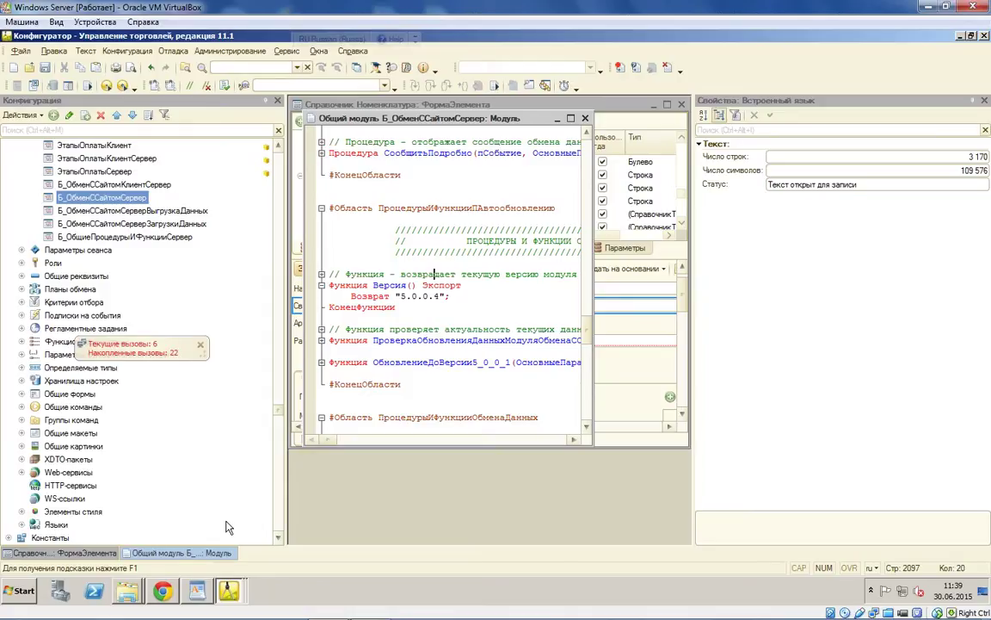
Step: Set the 1C:Enterprise launch parameter to ЗапуститьОбновлениеИнформационнойБазы and start the database
{"action": "left_click", "coordinate": [287, 51]}
{"action": "left_click", "coordinate": [309, 208]}
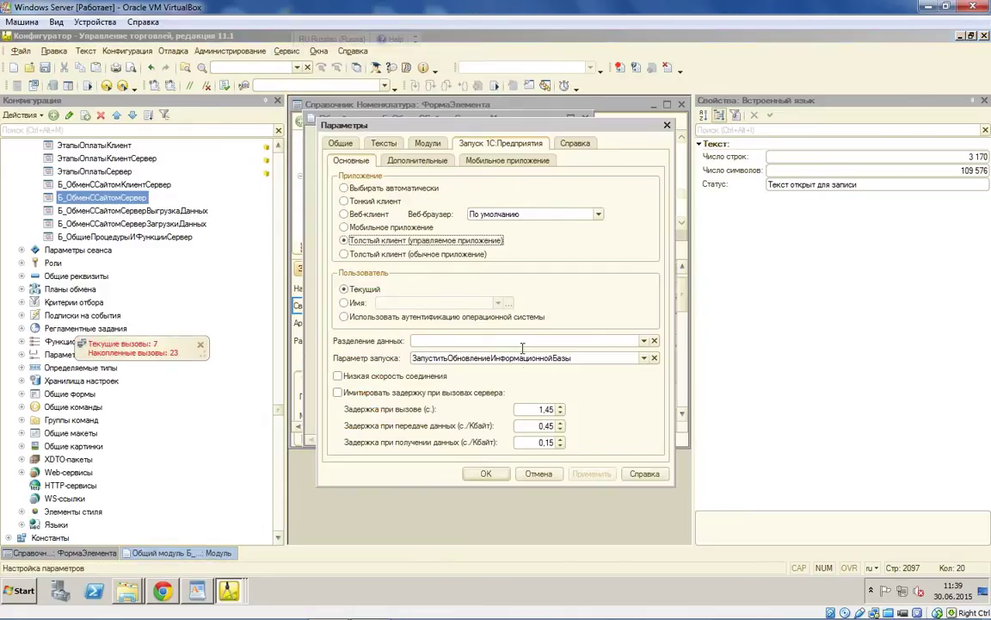
{"action": "key", "text": "Escape"}
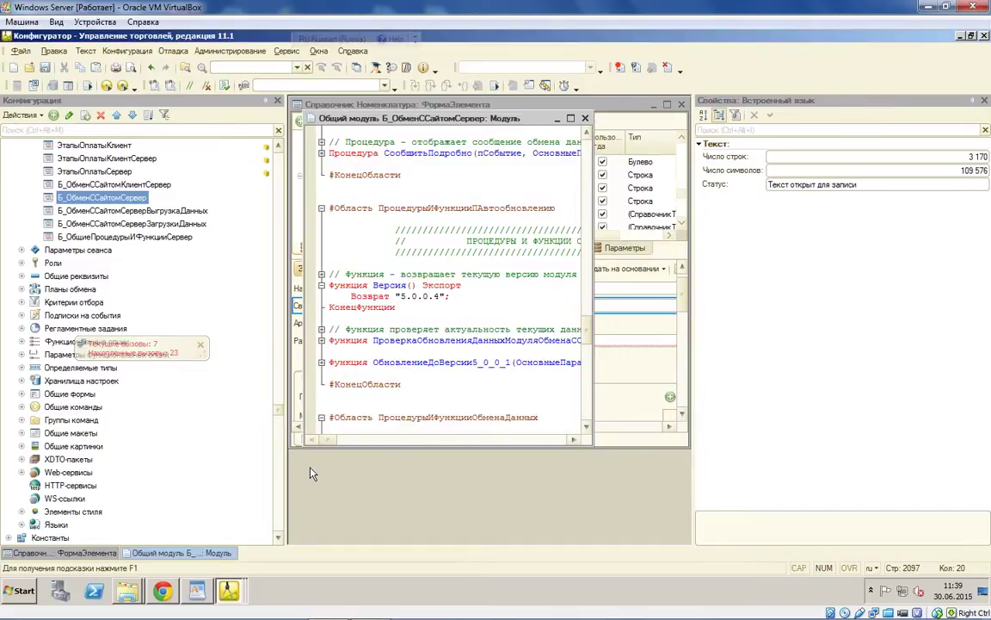
{"action": "left_click", "coordinate": [222, 586]}
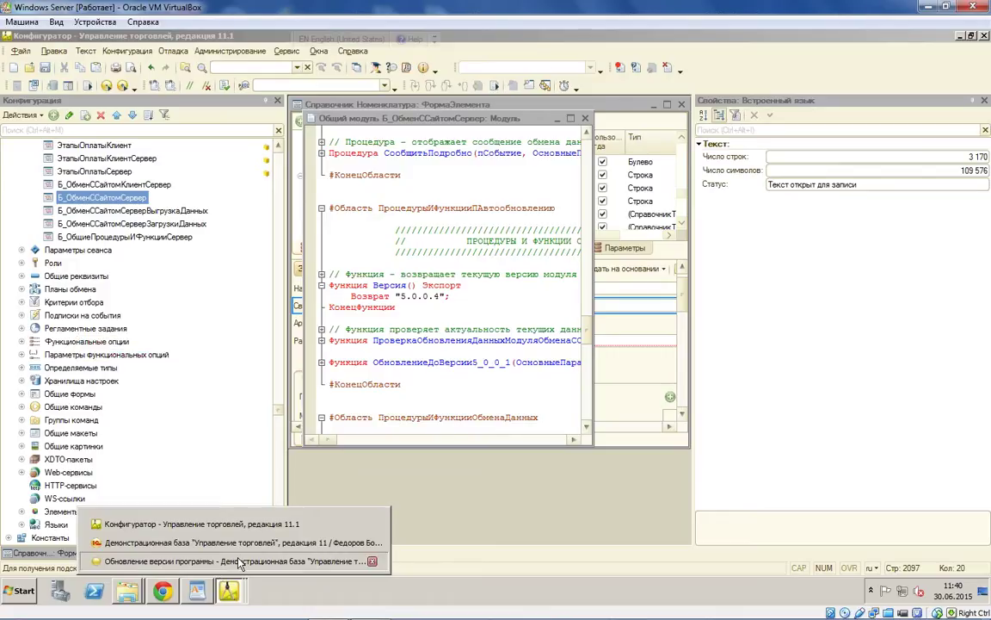
Step: Wait for the database update to 11.1.10.131 to finish, then go to the 1С-Битрикс section
{"action": "left_click", "coordinate": [240, 561]}
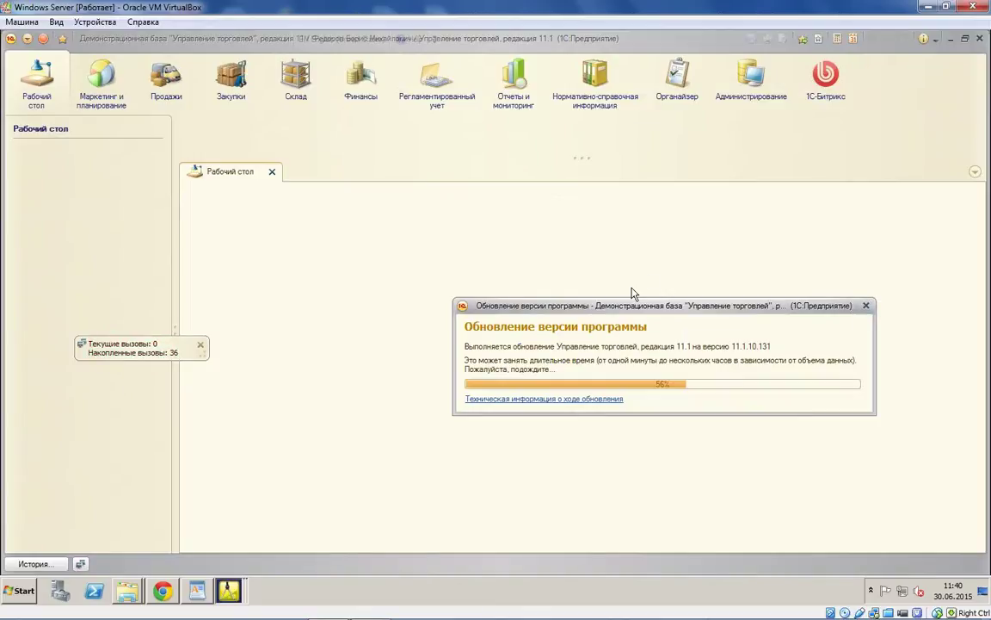
{"action": "left_click_drag", "start_coordinate": [604, 314], "coordinate": [529, 306]}
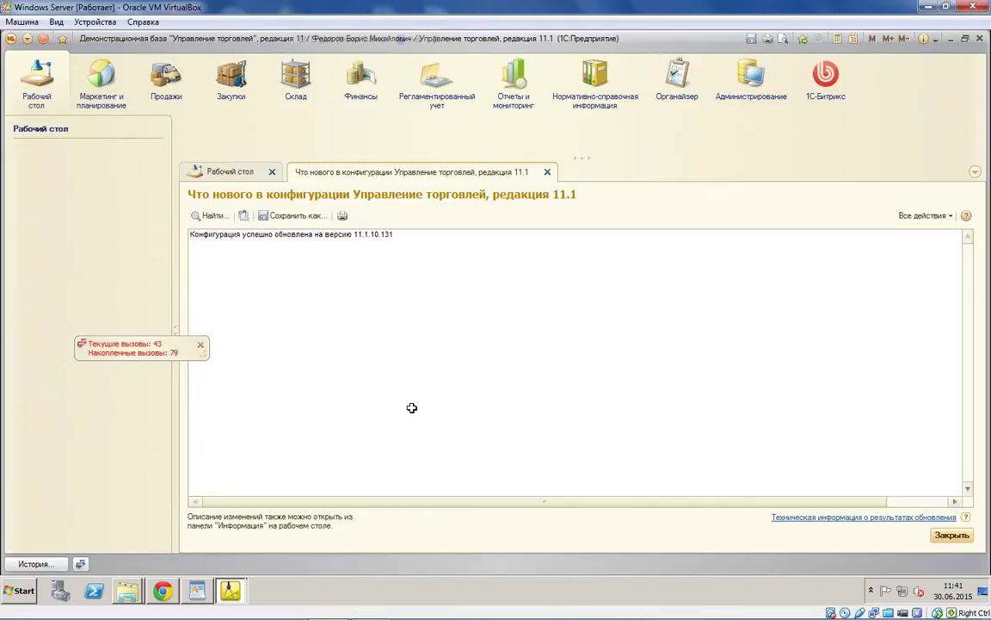
{"action": "left_click", "coordinate": [824, 96]}
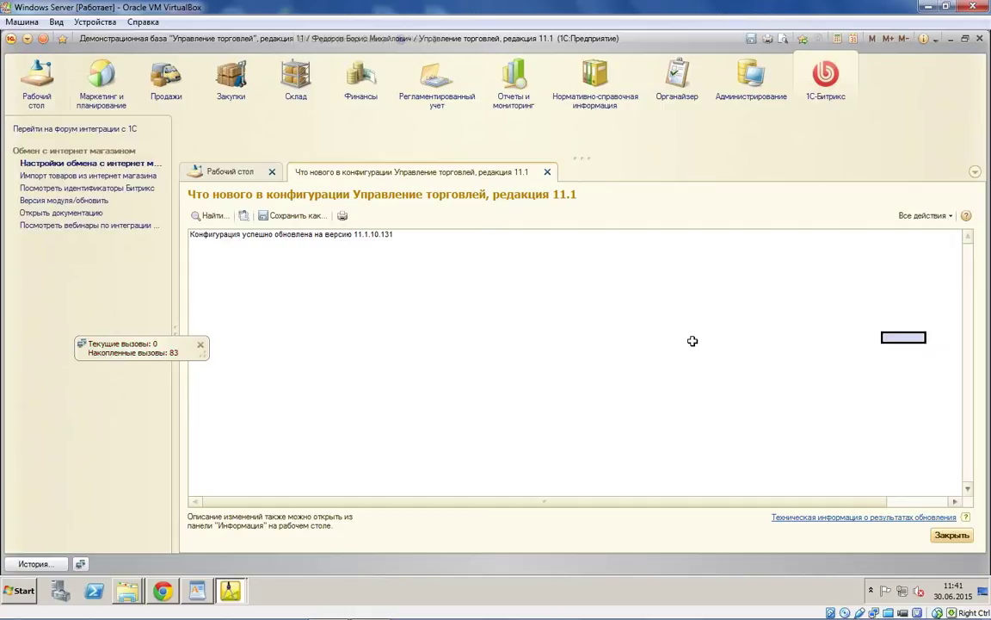
Step: Review the items' Bitrix codes, including Вентилятор оконный, then check the installed module version 5.0.0.4
{"action": "left_click", "coordinate": [548, 172]}
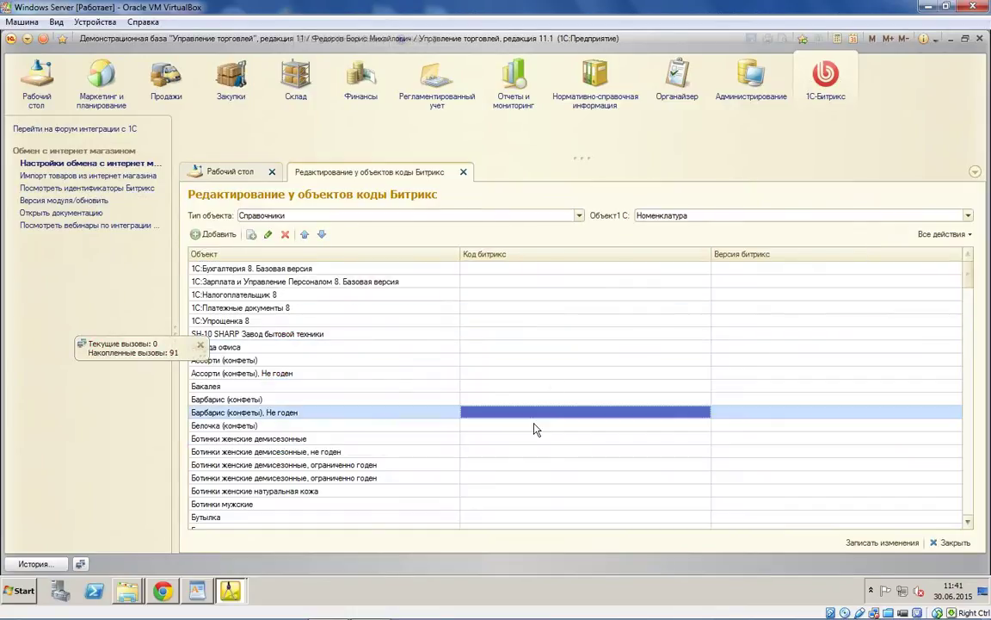
{"action": "scroll", "coordinate": [533, 434], "scroll_direction": "down", "scroll_amount": 3}
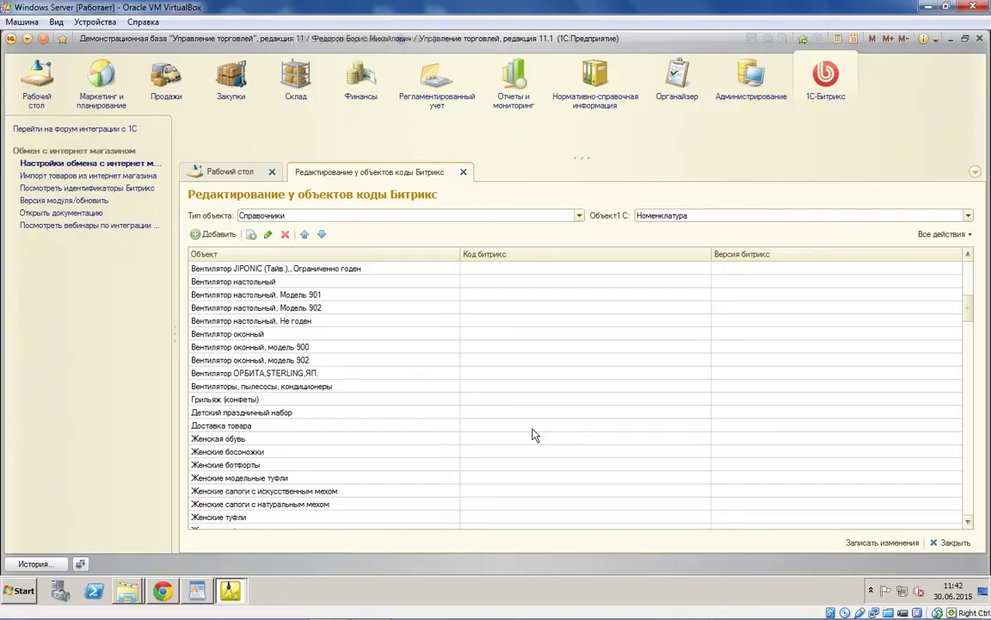
{"action": "left_click", "coordinate": [568, 334]}
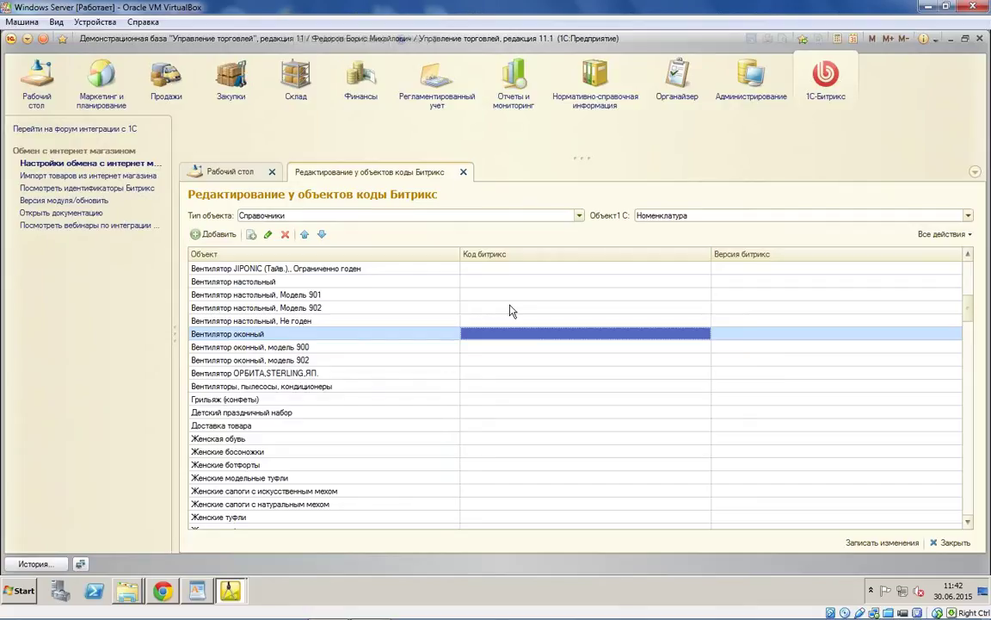
{"action": "left_click", "coordinate": [513, 307]}
{"action": "left_click", "coordinate": [65, 200]}
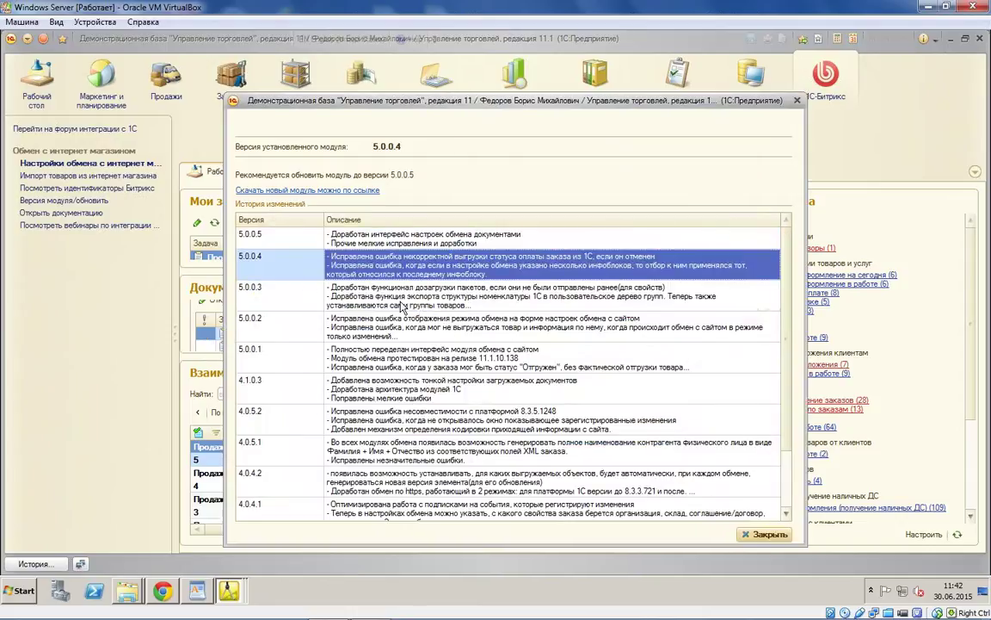
Step: Read the 5.0.0.3 and 5.0.0.1 change notes in the maximized module version window, then close it
{"action": "double_click", "coordinate": [778, 293]}
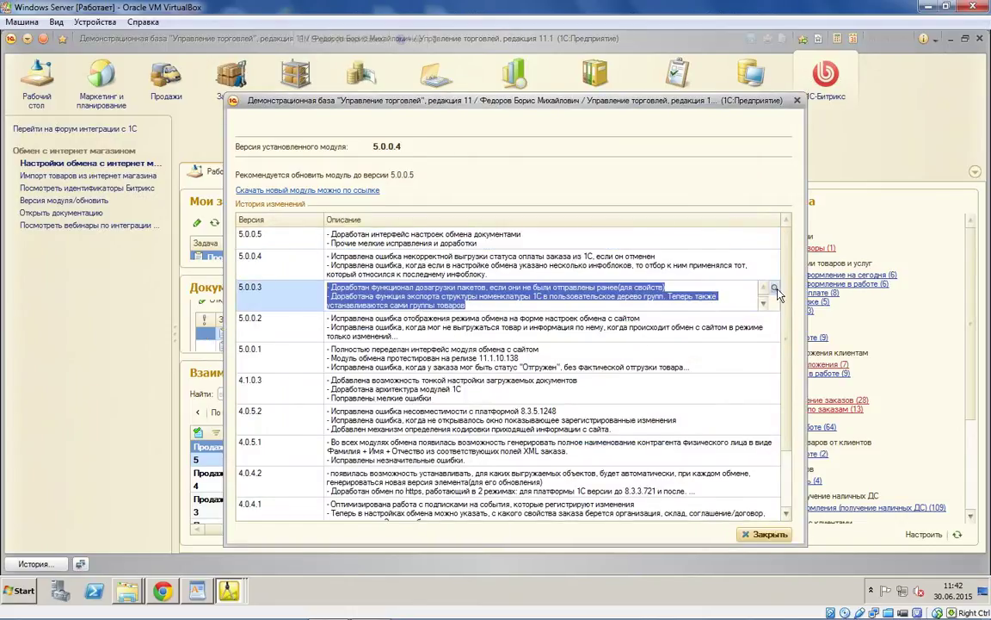
{"action": "left_click", "coordinate": [774, 289]}
{"action": "key", "text": "Escape"}
{"action": "double_click", "coordinate": [379, 368]}
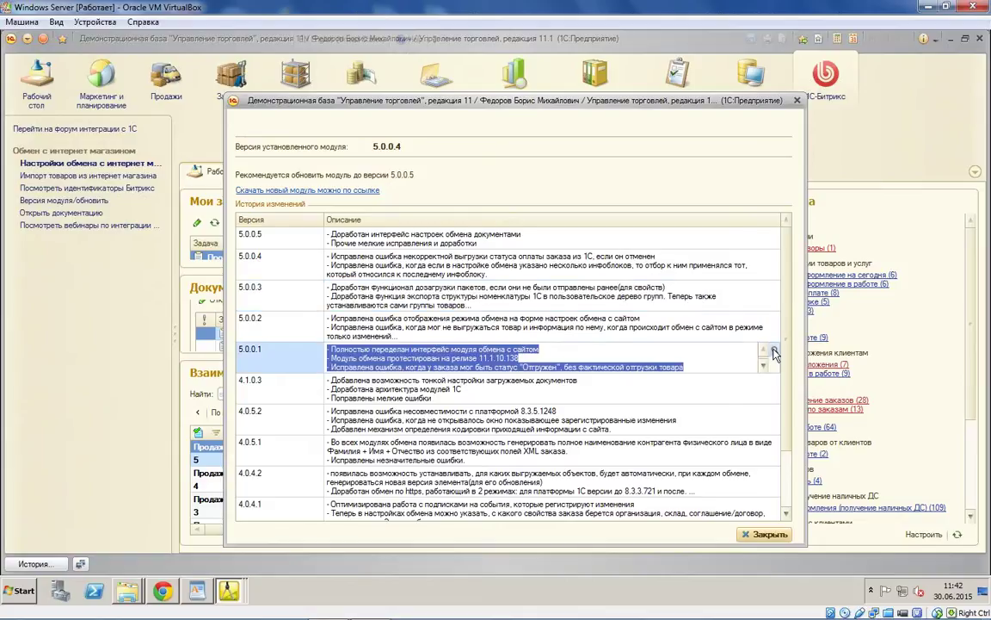
{"action": "left_click", "coordinate": [775, 353]}
{"action": "left_click", "coordinate": [504, 401]}
{"action": "left_click", "coordinate": [747, 535]}
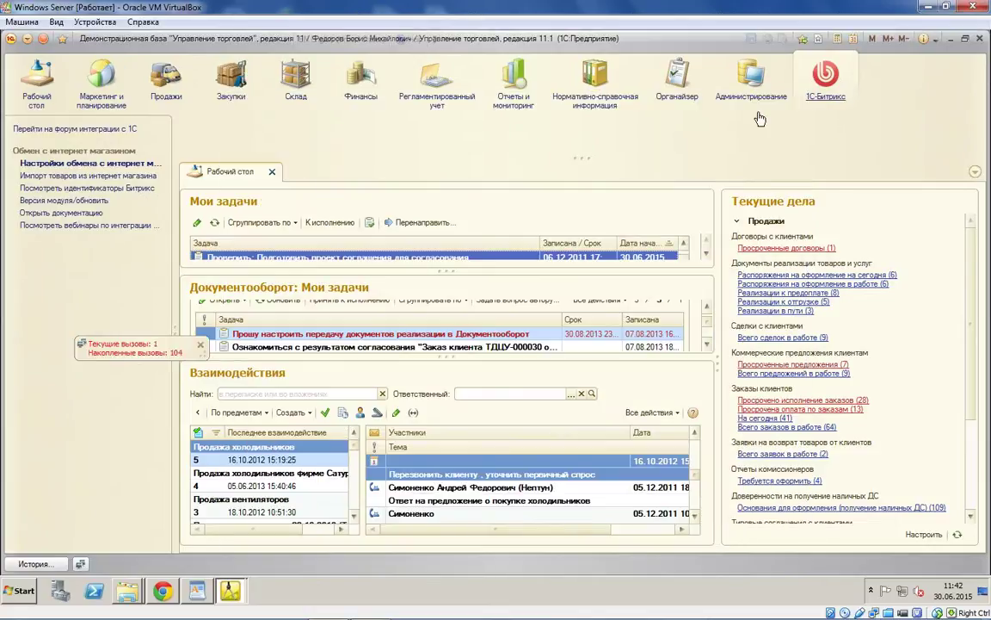
Step: Open the Выгрузка товаров node's nomenclature export settings and edit the last field-mapping formula
{"action": "double_click", "coordinate": [342, 266]}
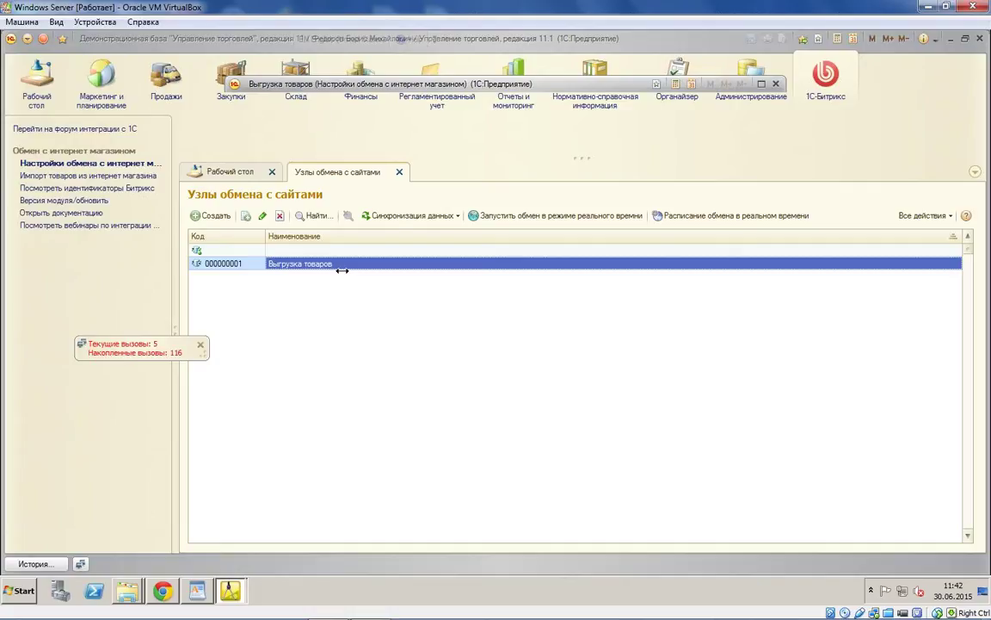
{"action": "left_click", "coordinate": [459, 294]}
{"action": "left_click", "coordinate": [593, 387]}
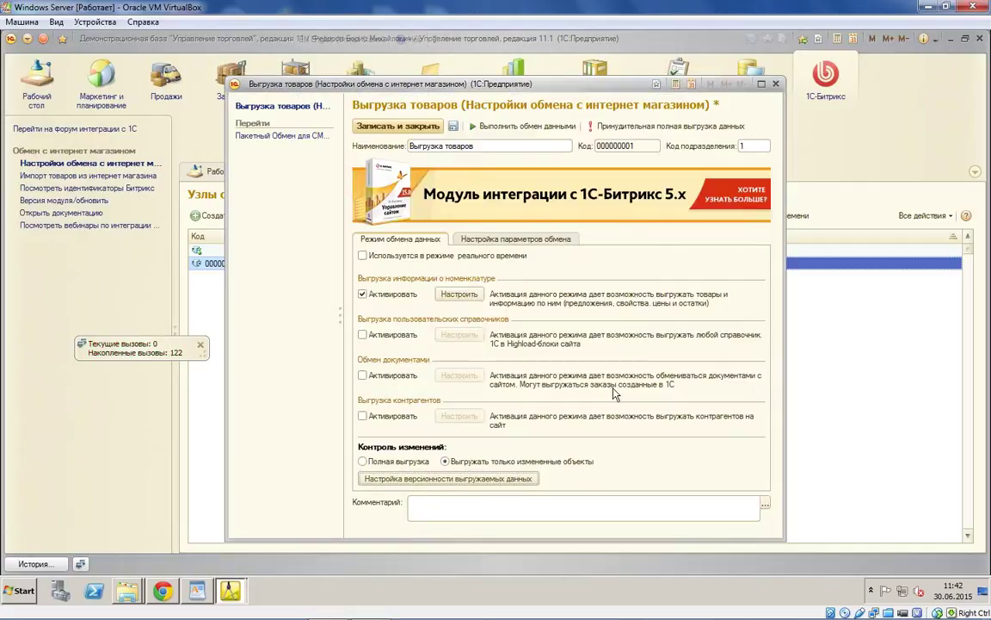
{"action": "left_click", "coordinate": [459, 295]}
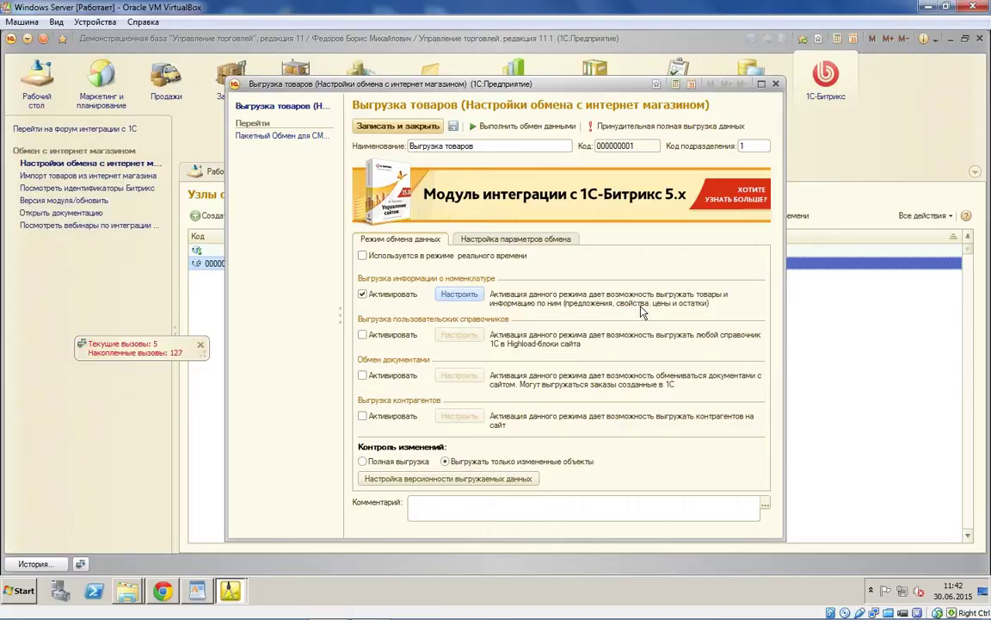
{"action": "double_click", "coordinate": [589, 297]}
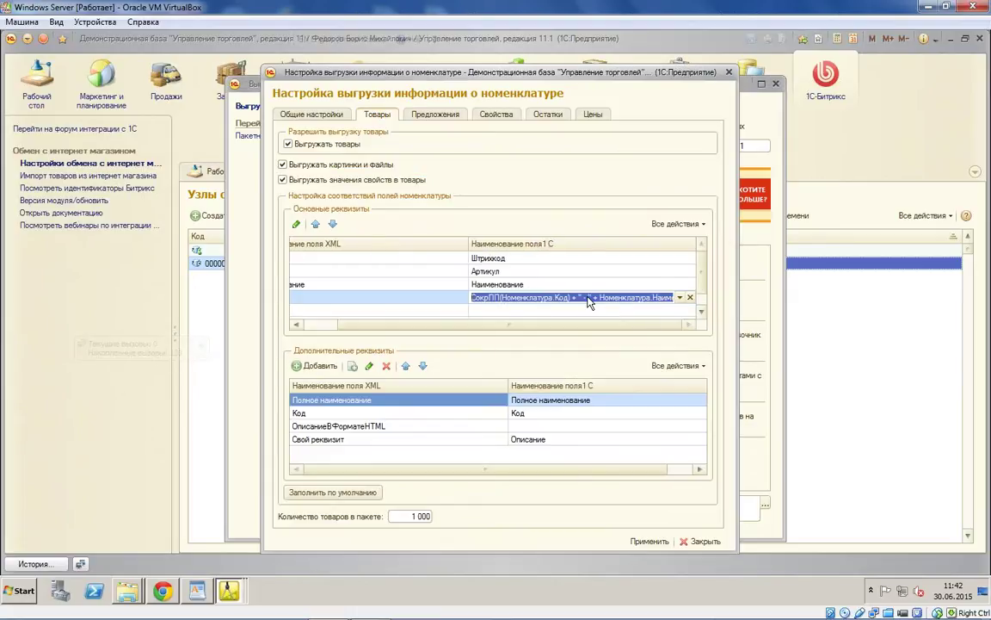
Step: Delete the old formula text after СокрЛП( from the mapping cell
{"action": "left_click", "coordinate": [503, 297]}
{"action": "left_click_drag", "start_coordinate": [504, 297], "coordinate": [655, 303]}
{"action": "key", "text": "Delete"}
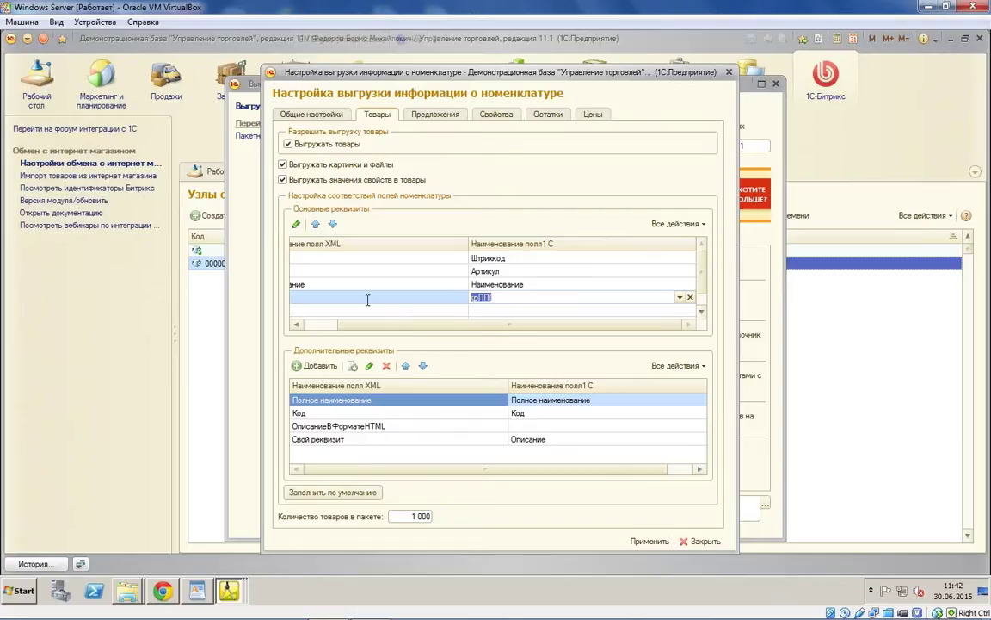
{"action": "key", "text": "BackSpace"}
Step: Look up the СвоеОписание attribute of Номенклатура in the Configurator
{"action": "left_click", "coordinate": [228, 591]}
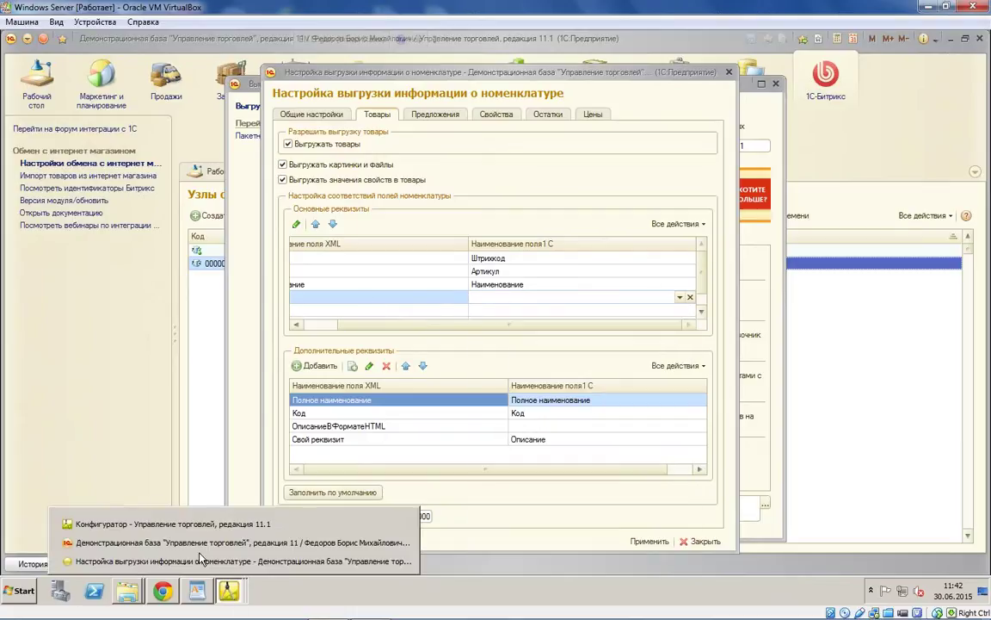
{"action": "left_click", "coordinate": [198, 524]}
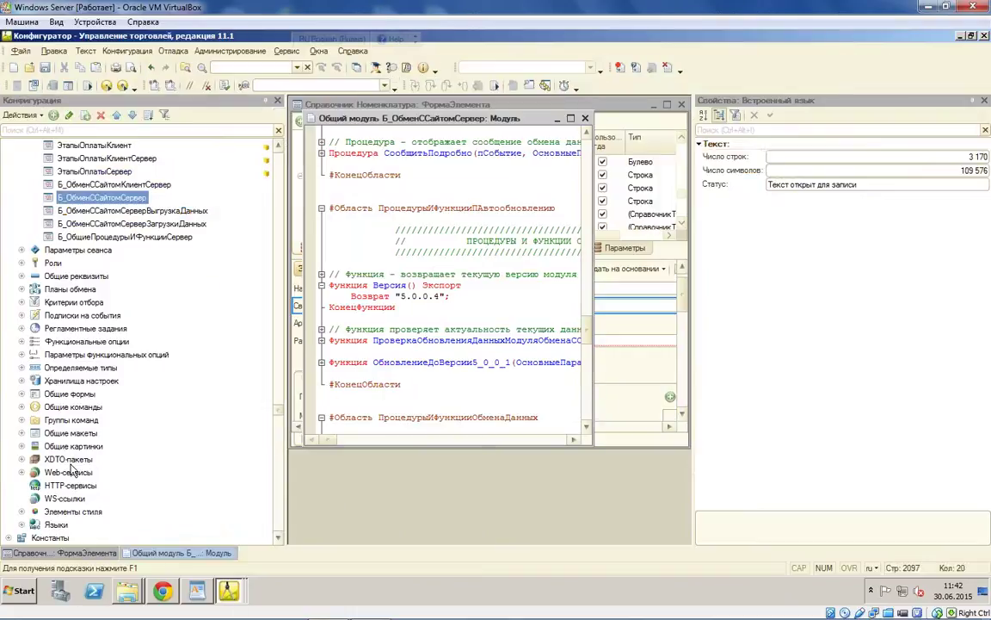
{"action": "scroll", "coordinate": [96, 499], "scroll_direction": "down", "scroll_amount": 10}
{"action": "scroll", "coordinate": [96, 499], "scroll_direction": "down", "scroll_amount": 20}
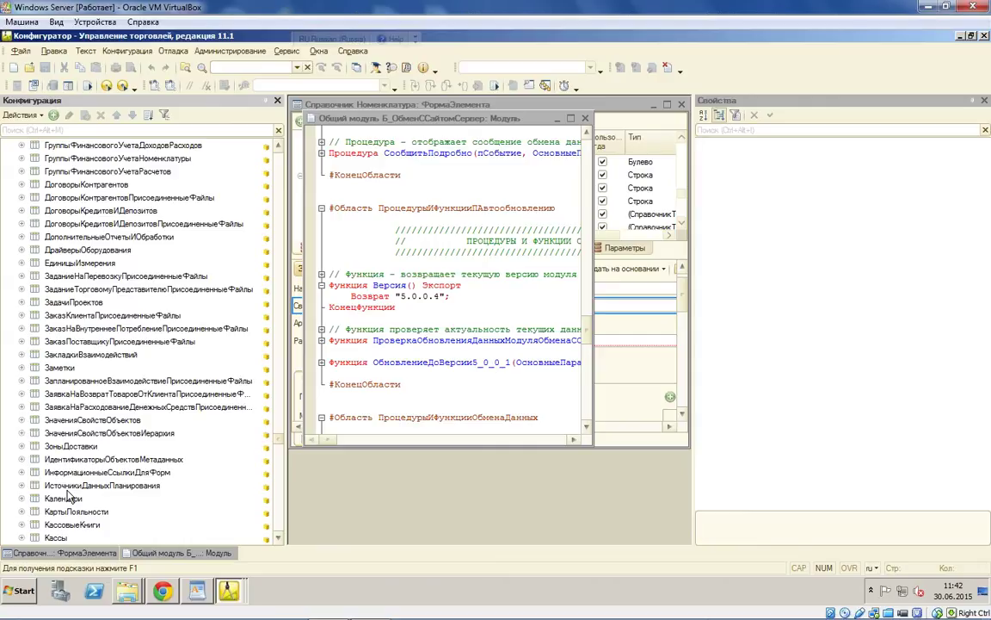
{"action": "scroll", "coordinate": [82, 492], "scroll_direction": "down", "scroll_amount": 15}
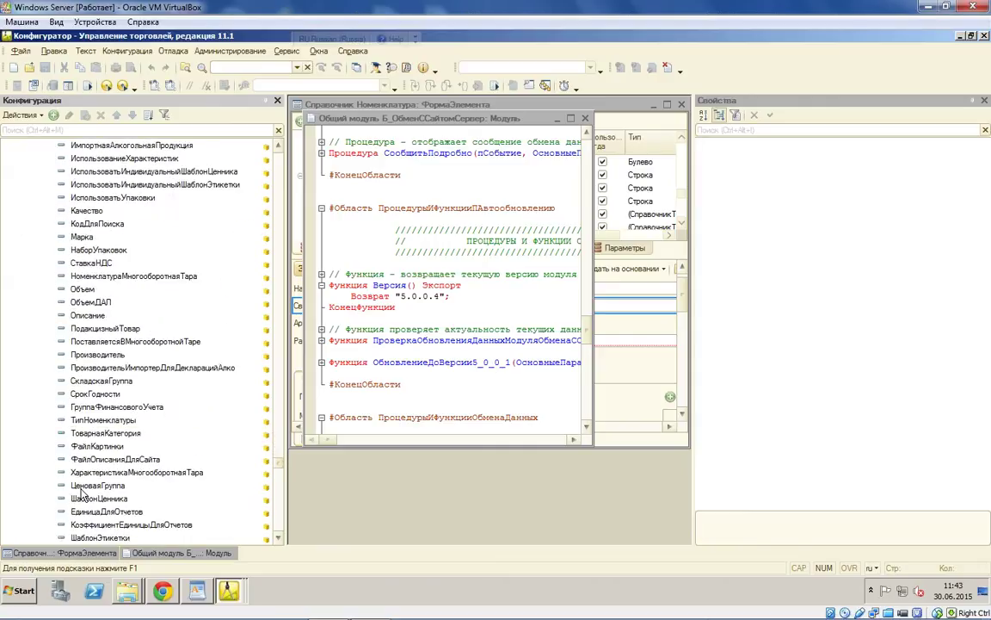
{"action": "left_click", "coordinate": [96, 340]}
{"action": "scroll", "coordinate": [96, 341], "scroll_direction": "down", "scroll_amount": 1}
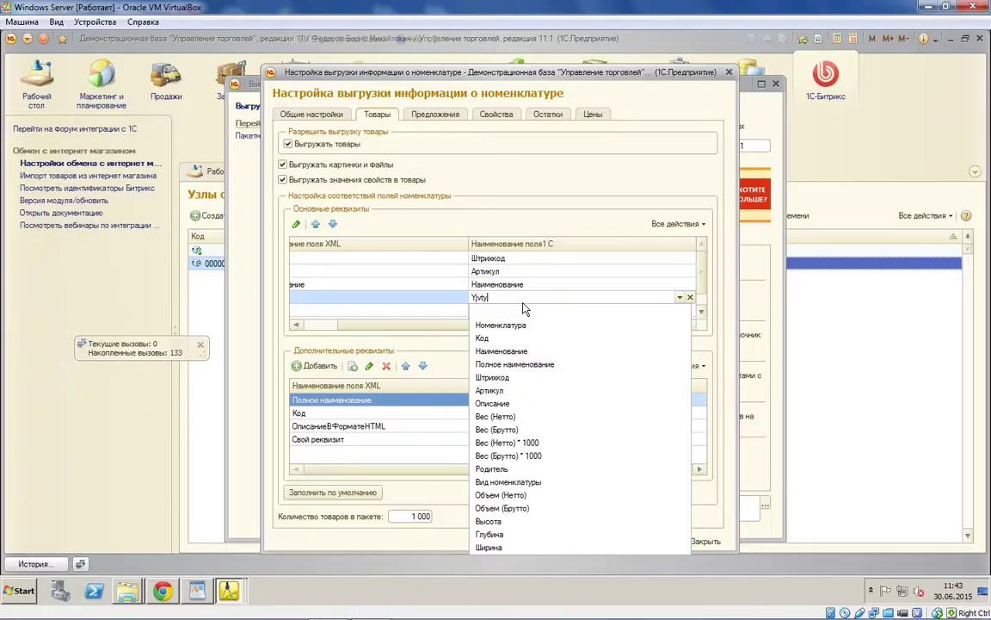
Step: Enter Номенклатура.СвоеОписание as the field mapping and fix the misspelled letter
{"action": "type", "text": "енк"}
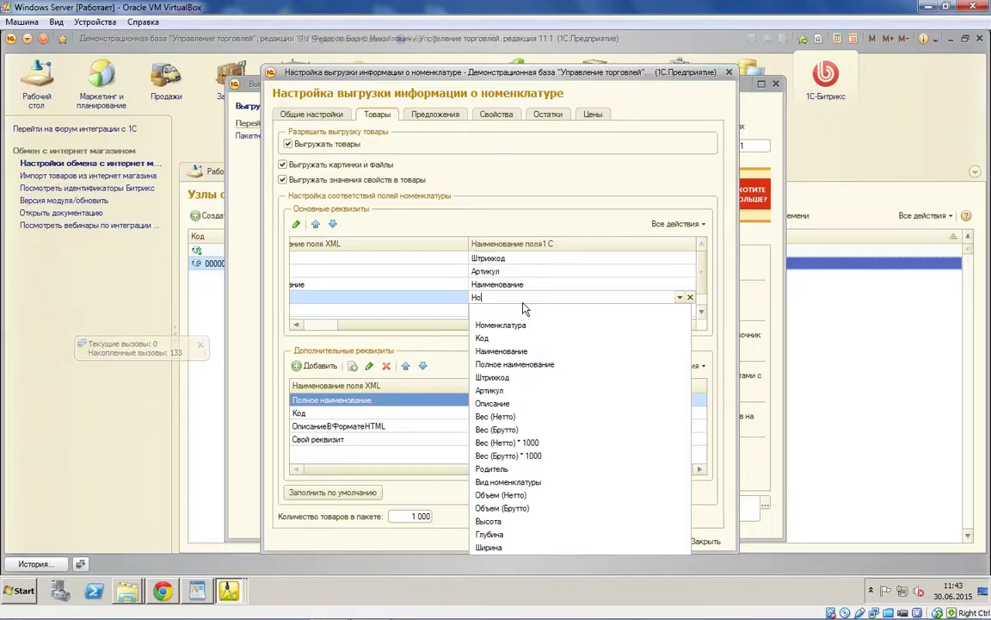
{"action": "type", "text": "латура.О"}
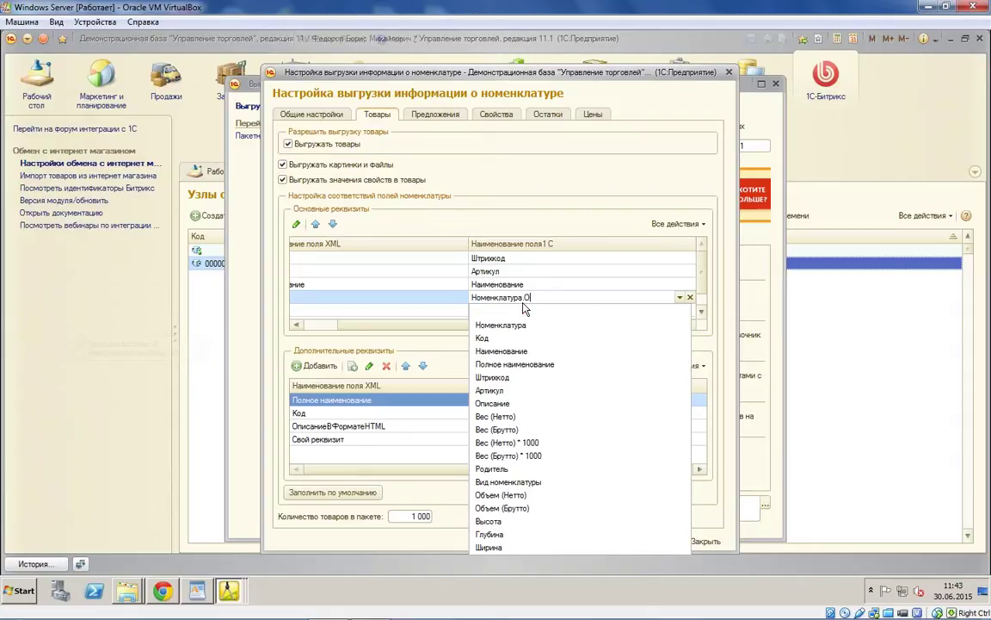
{"action": "key", "text": "BackSpace"}
{"action": "key", "text": "BackSpace"}
{"action": "key", "text": "BackSpace"}
{"action": "key", "text": "BackSpace"}
{"action": "key", "text": "BackSpace"}
{"action": "type", "text": "ер"}
{"action": "type", "text": "а.СвоеОписание"}
{"action": "key", "text": "Return"}
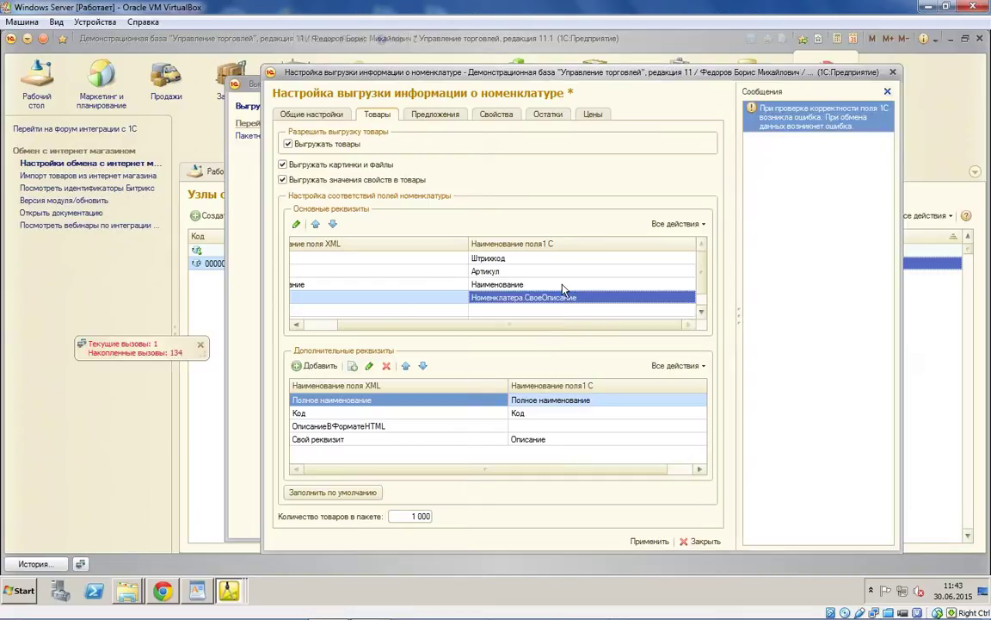
{"action": "left_click", "coordinate": [510, 298]}
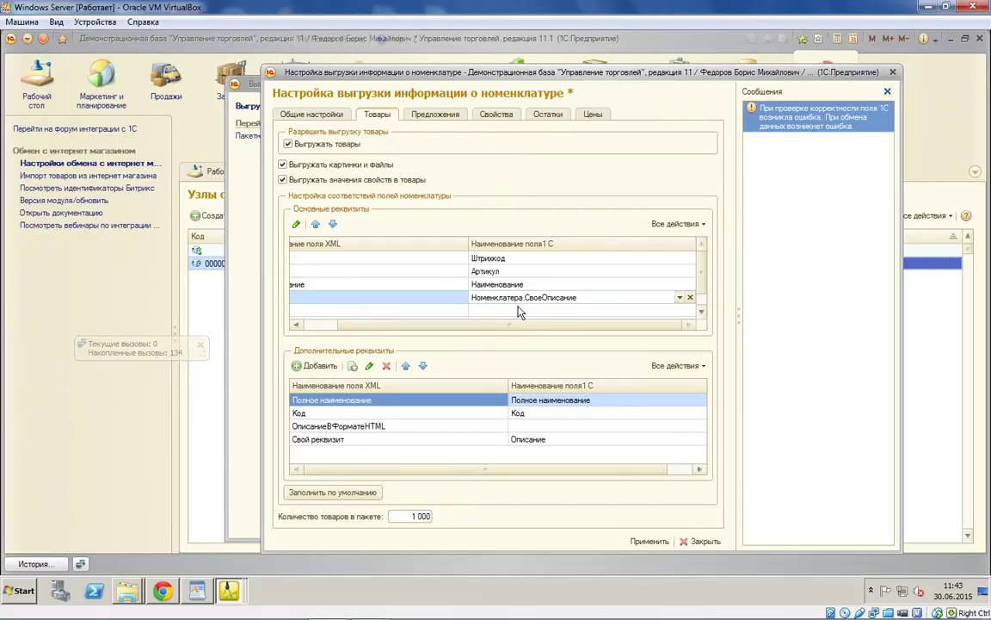
{"action": "key", "text": "Delete"}
{"action": "type", "text": "у"}
{"action": "left_click", "coordinate": [588, 299]}
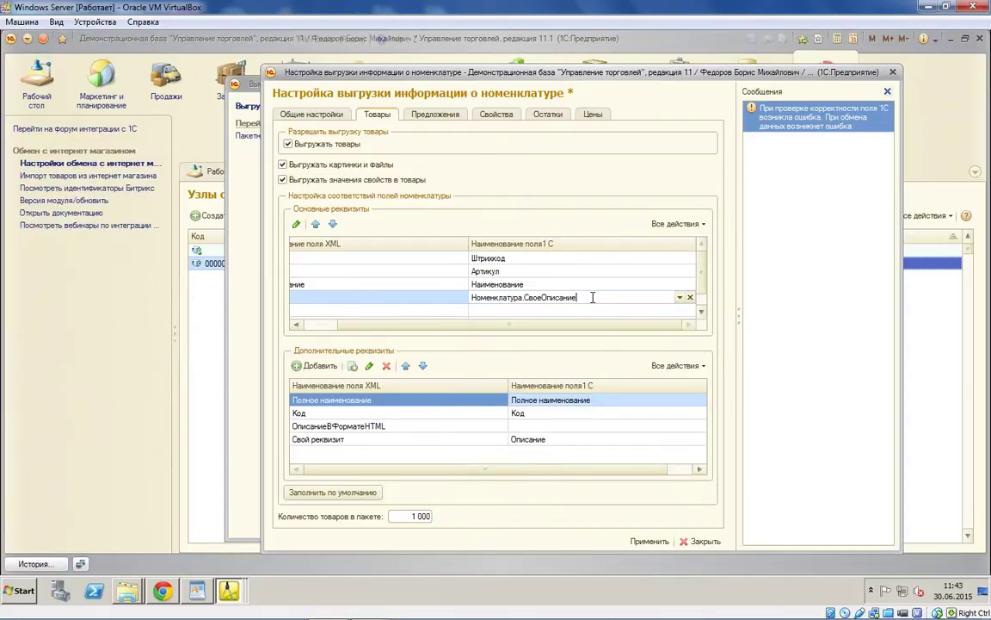
{"action": "key", "text": "Return"}
{"action": "key", "text": "Return"}
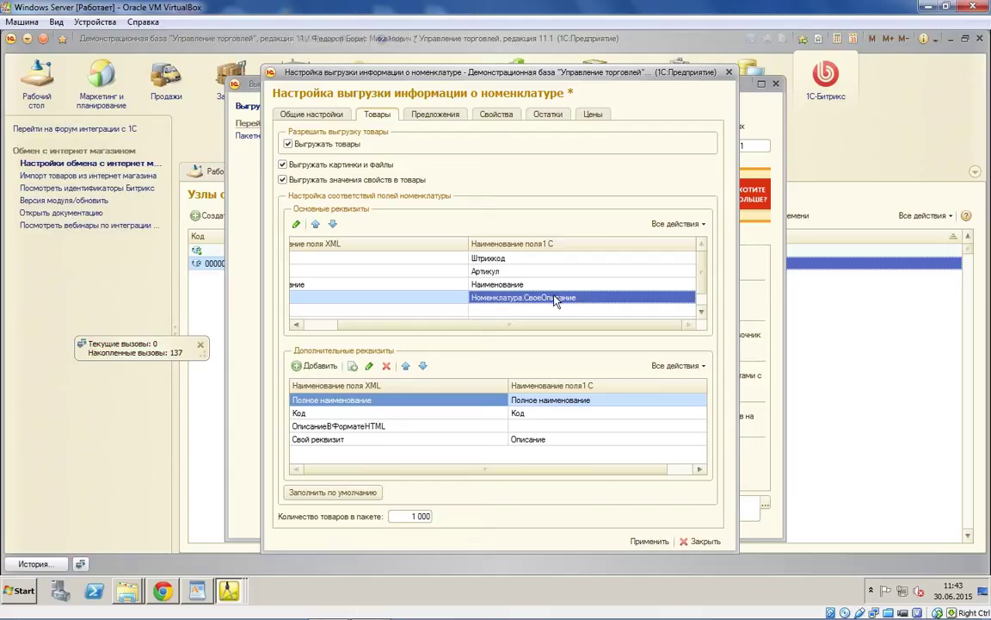
{"action": "left_click_drag", "start_coordinate": [461, 330], "coordinate": [423, 333]}
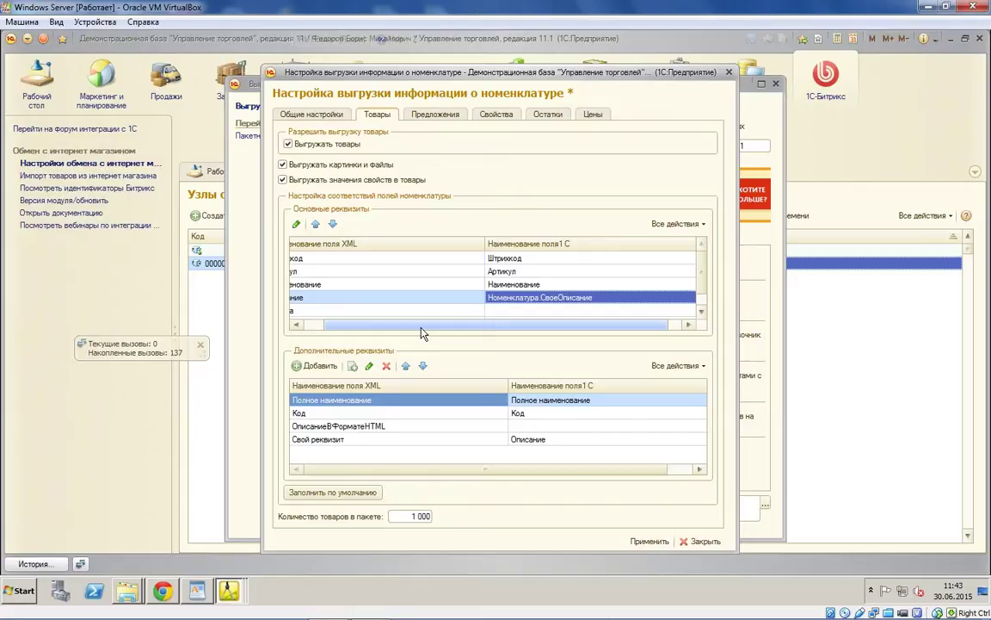
{"action": "left_click_drag", "start_coordinate": [423, 333], "coordinate": [401, 332]}
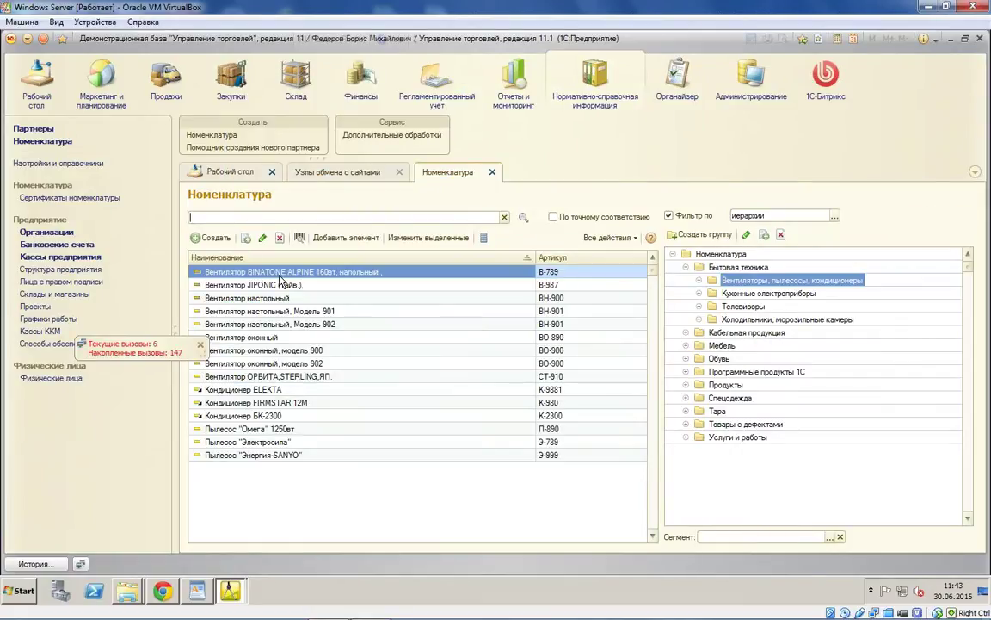
{"action": "double_click", "coordinate": [280, 273]}
{"action": "left_click", "coordinate": [439, 252]}
{"action": "type", "text": "1234567890"}
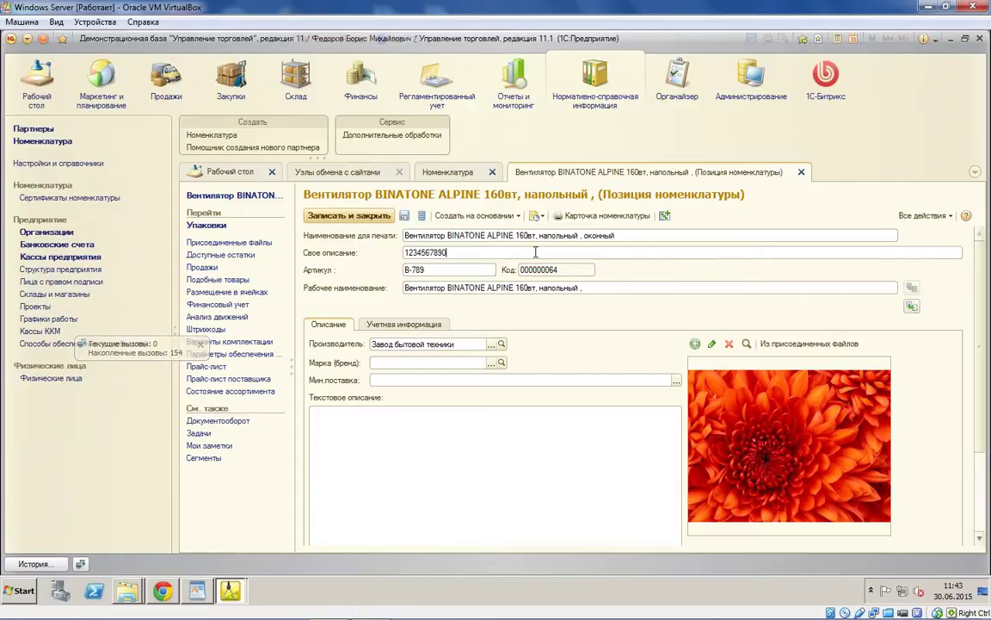
{"action": "key", "text": "ctrl+a"}
{"action": "key", "text": "ctrl+c"}
{"action": "key", "text": "ctrl+v"}
{"action": "key", "text": "ctrl+v"}
{"action": "key", "text": "ctrl+v"}
{"action": "key", "text": "ctrl+v"}
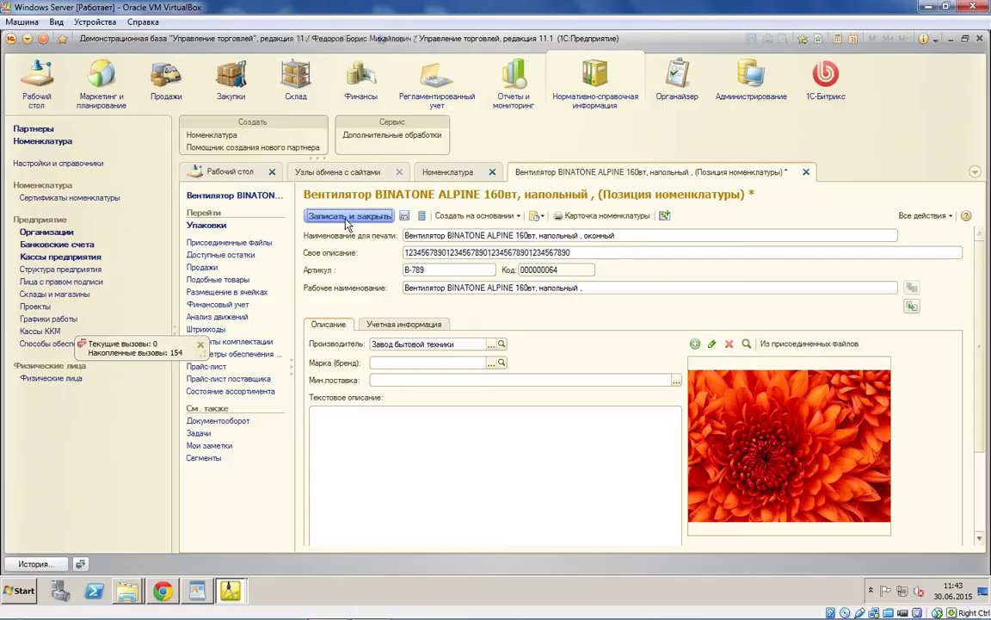
{"action": "left_click", "coordinate": [348, 217]}
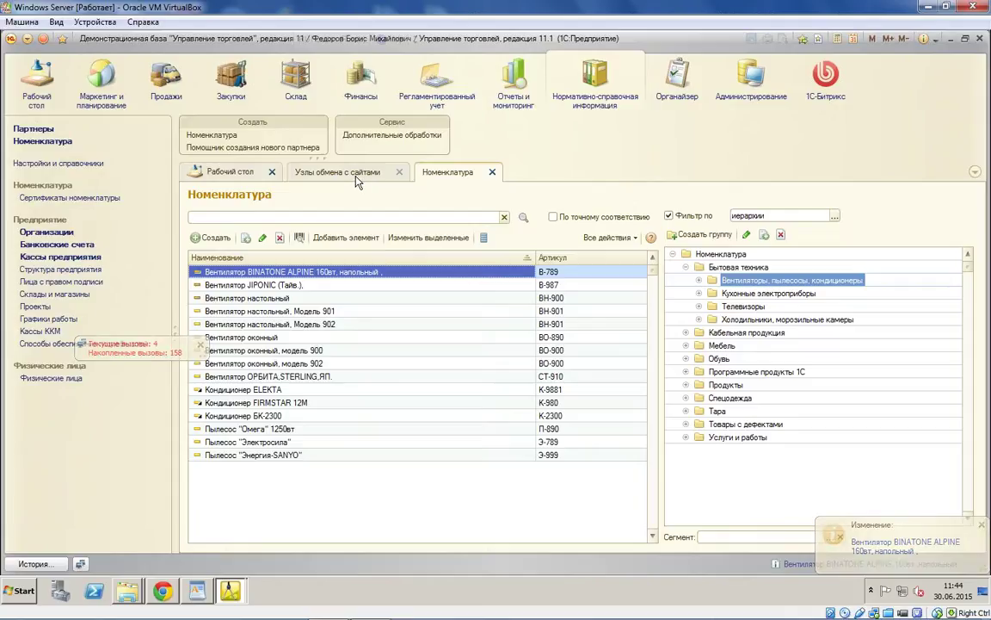
Step: Enable Выполнять полную выгрузку принудительно on the Выгрузка товаров node and save it
{"action": "left_click", "coordinate": [356, 177]}
{"action": "double_click", "coordinate": [407, 264]}
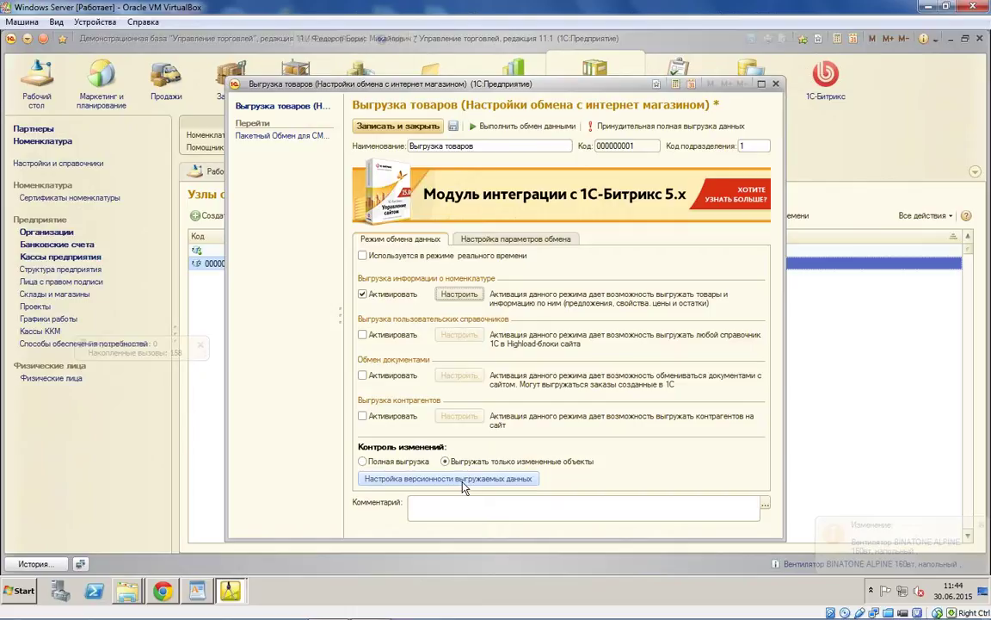
{"action": "left_click", "coordinate": [463, 487]}
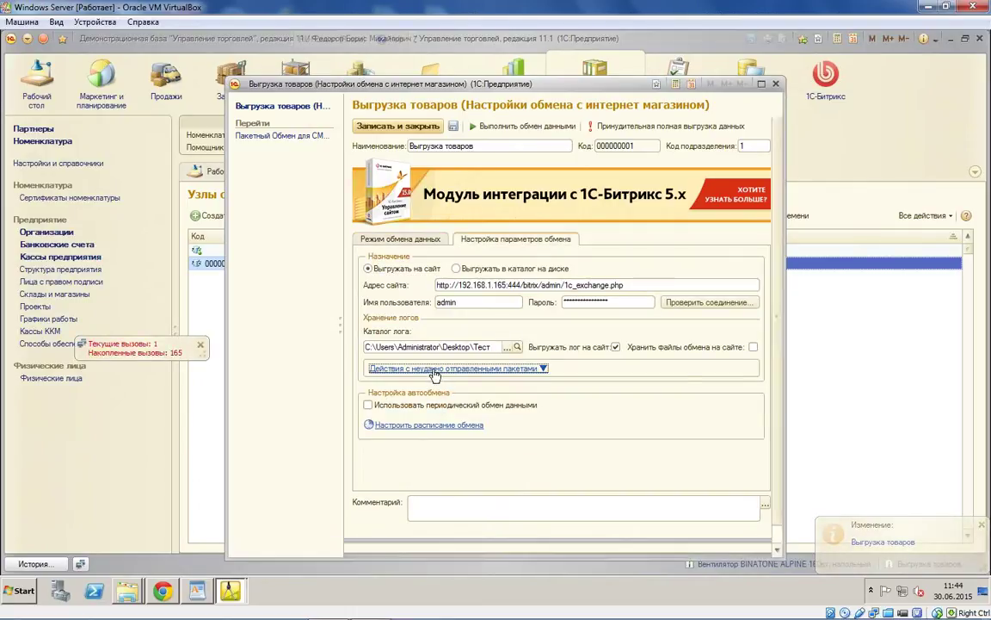
{"action": "left_click", "coordinate": [436, 369]}
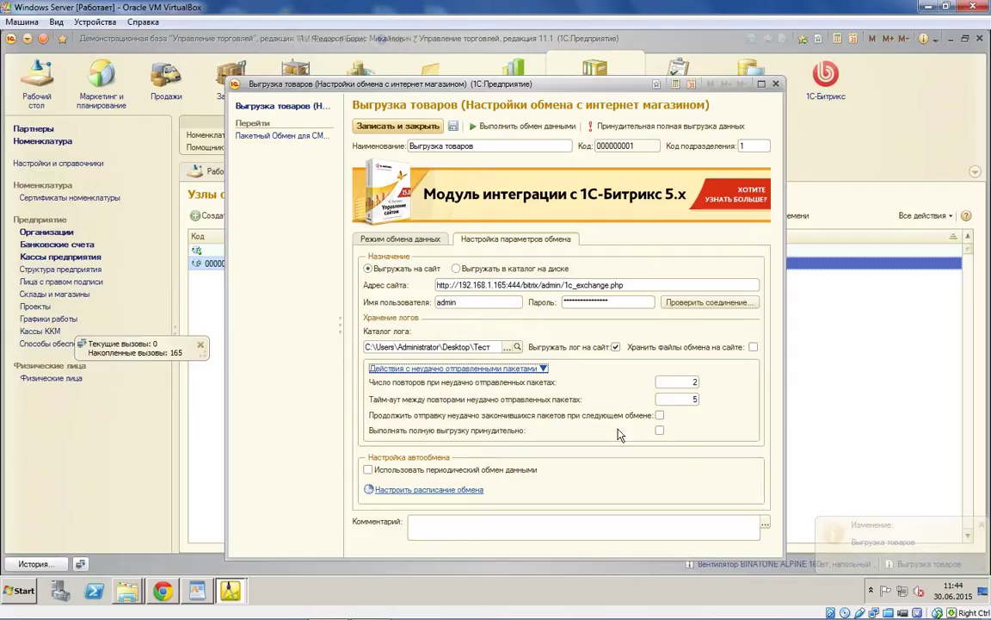
{"action": "left_click", "coordinate": [660, 430]}
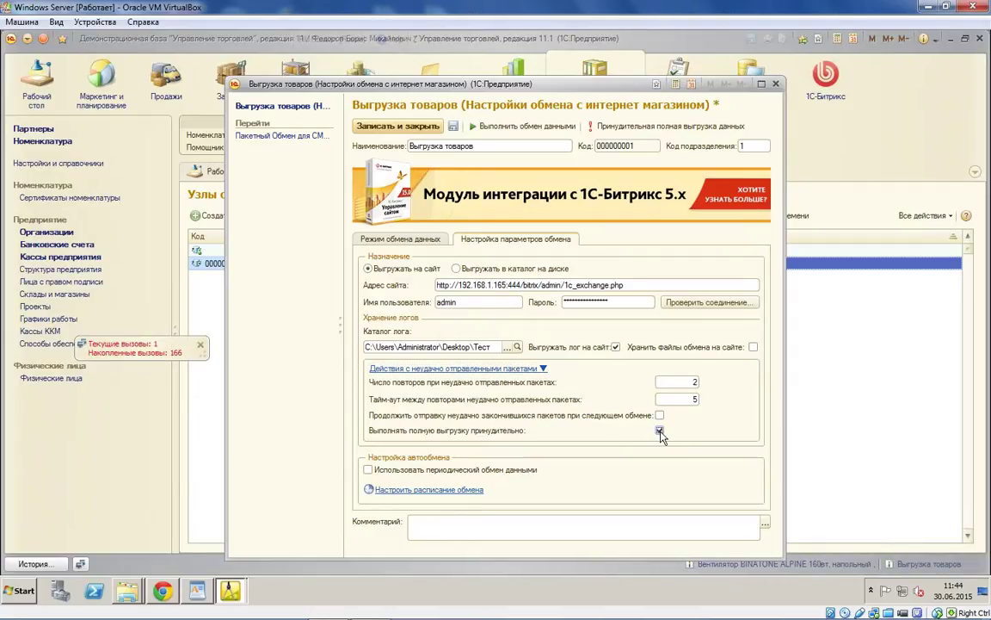
{"action": "left_click", "coordinate": [374, 130]}
Step: Reopen the Выгрузка товаров node and start the data exchange with the site
{"action": "double_click", "coordinate": [298, 263]}
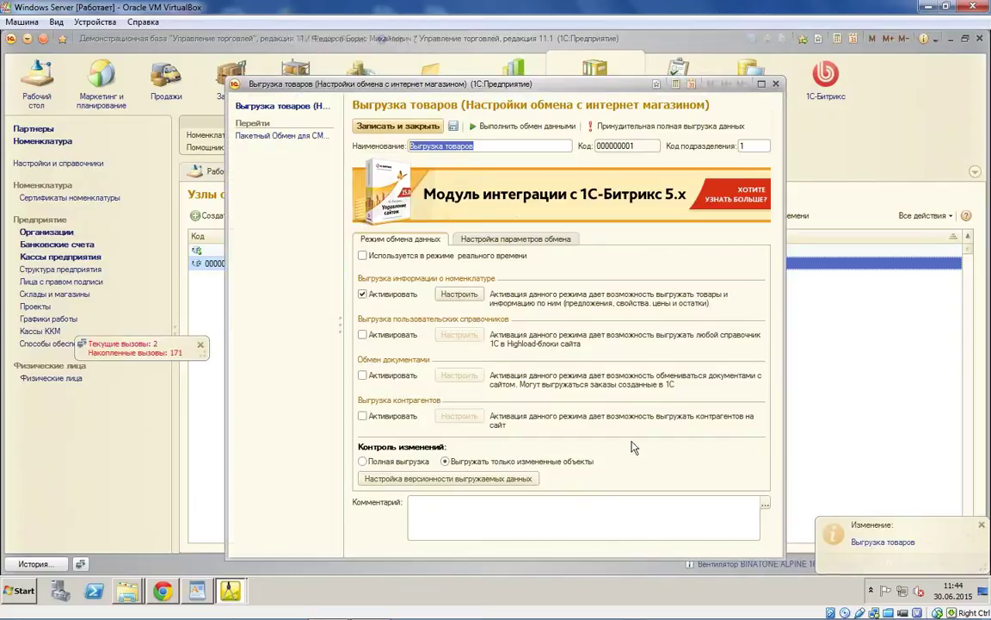
{"action": "left_click", "coordinate": [422, 128]}
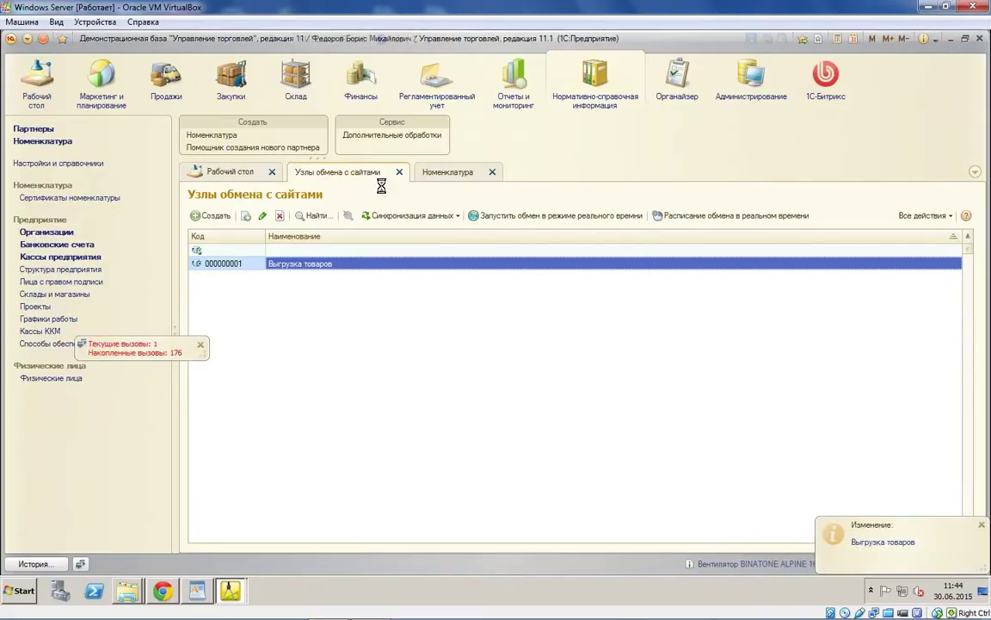
{"action": "left_click", "coordinate": [516, 125]}
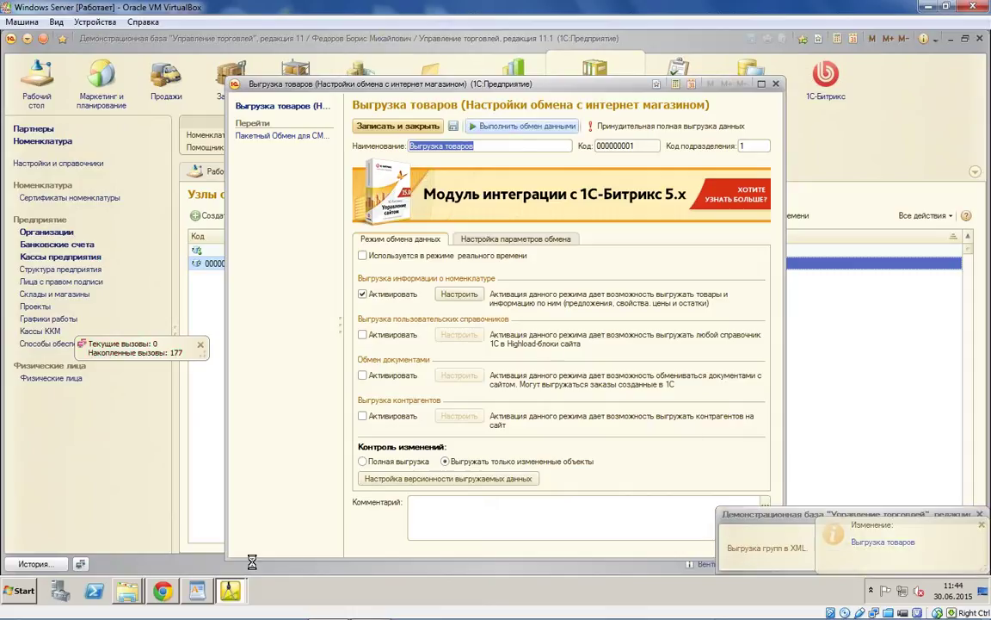
Step: Switch to Chrome showing the BINATONE fan's Bitrix edit page
{"action": "left_click", "coordinate": [163, 592]}
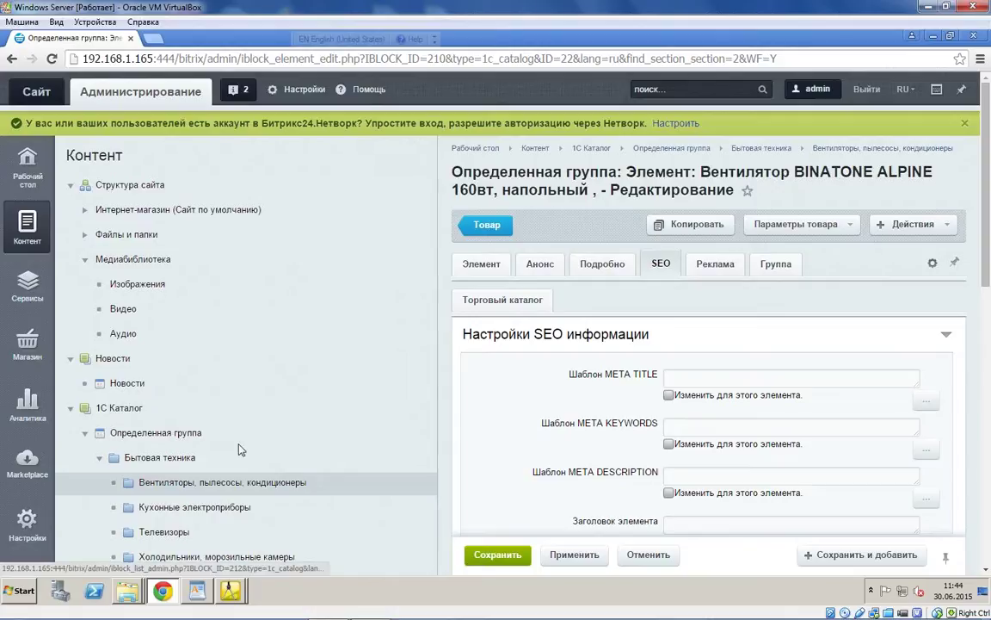
Step: Bring the 1C Выгрузка товаров exchange window back to check its message log
{"action": "left_click", "coordinate": [232, 590]}
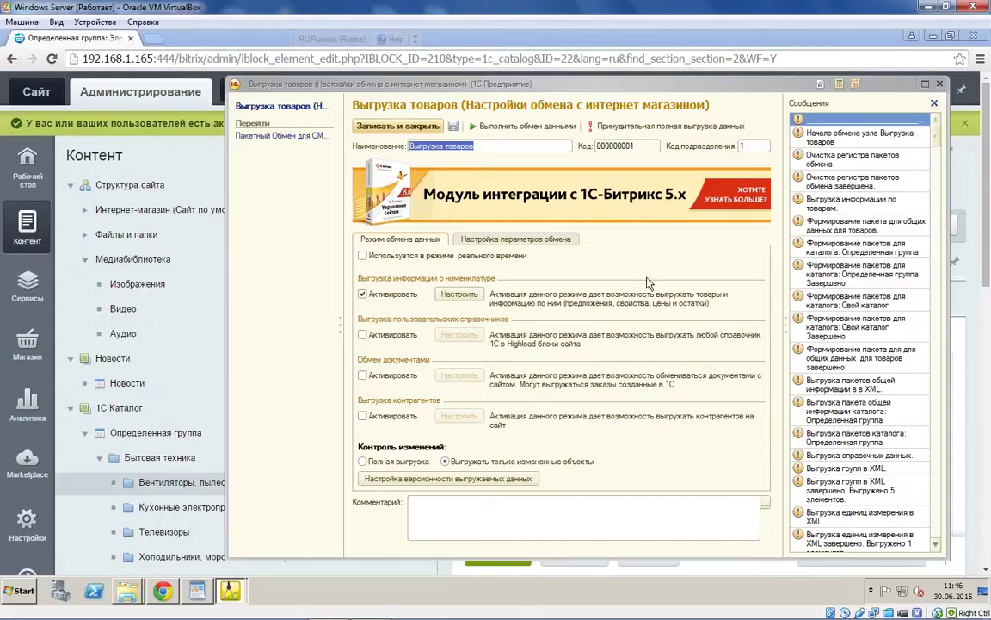
Step: Open the BINATONE ALPINE 160вт fan in Вентиляторы, пылесосы, кондиционеры and view its Группа and Реклама tabs
{"action": "left_click", "coordinate": [230, 590]}
{"action": "left_click", "coordinate": [164, 591]}
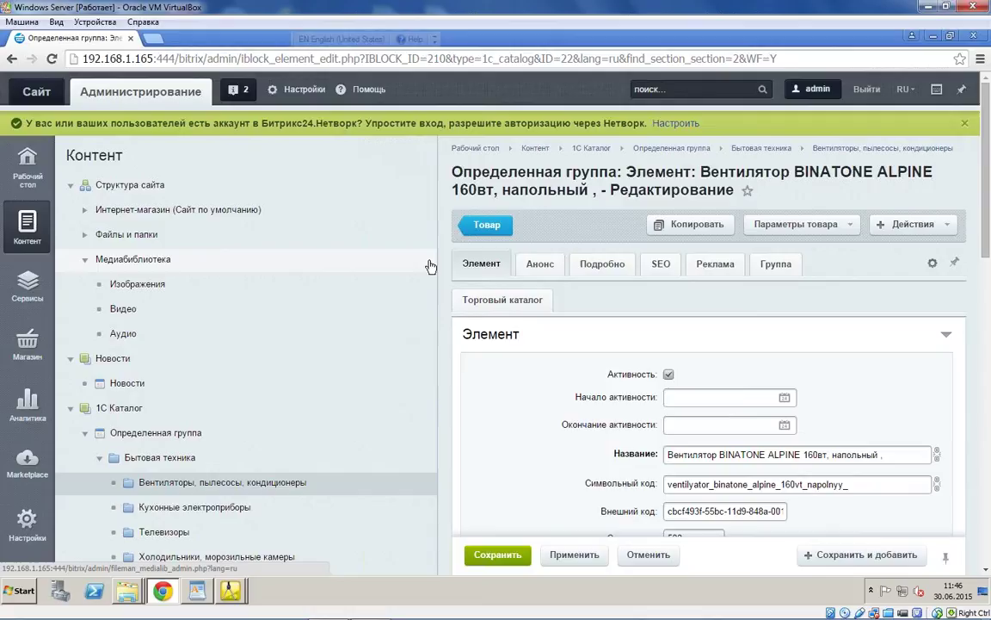
{"action": "scroll", "coordinate": [574, 325], "scroll_direction": "down", "scroll_amount": 4}
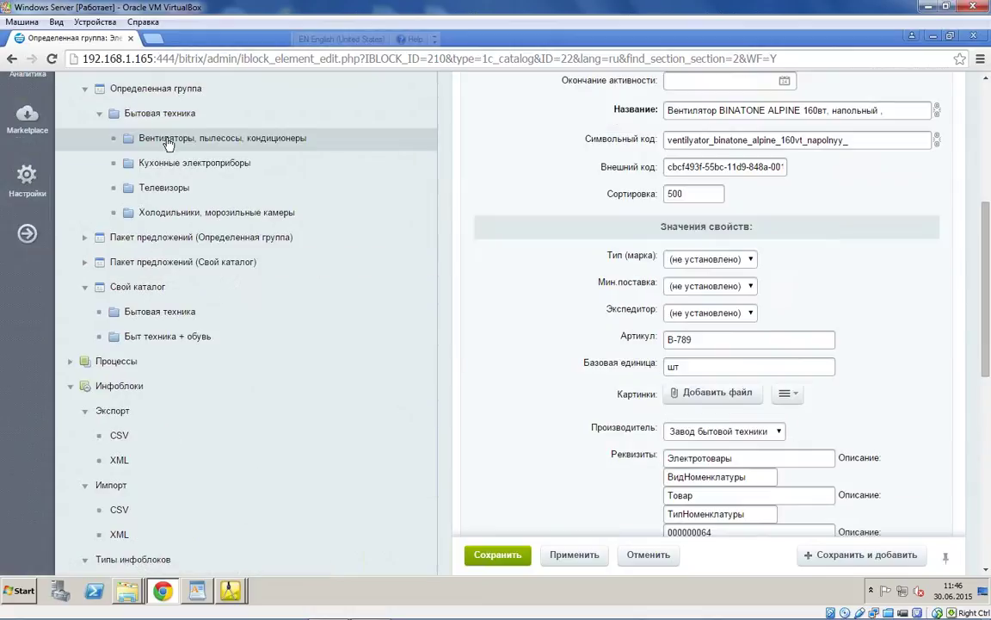
{"action": "left_click", "coordinate": [153, 126]}
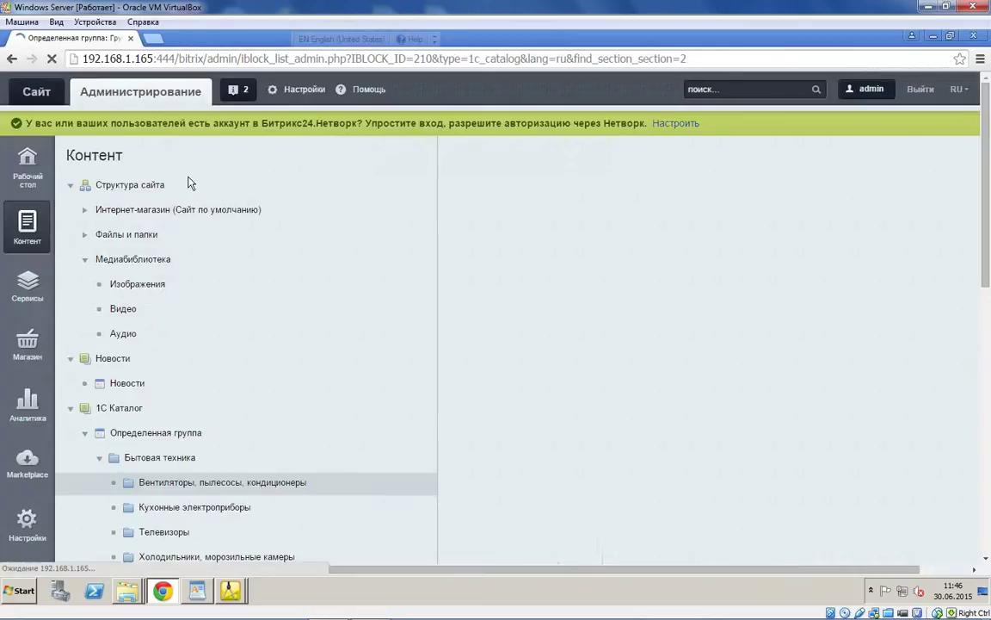
{"action": "scroll", "coordinate": [629, 351], "scroll_direction": "down", "scroll_amount": 1}
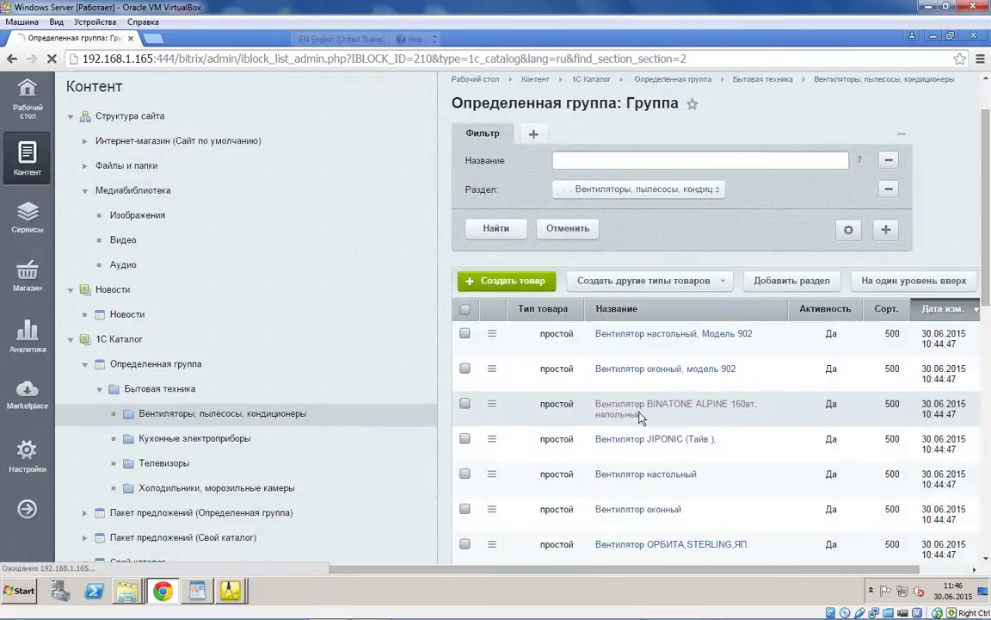
{"action": "left_click", "coordinate": [625, 412]}
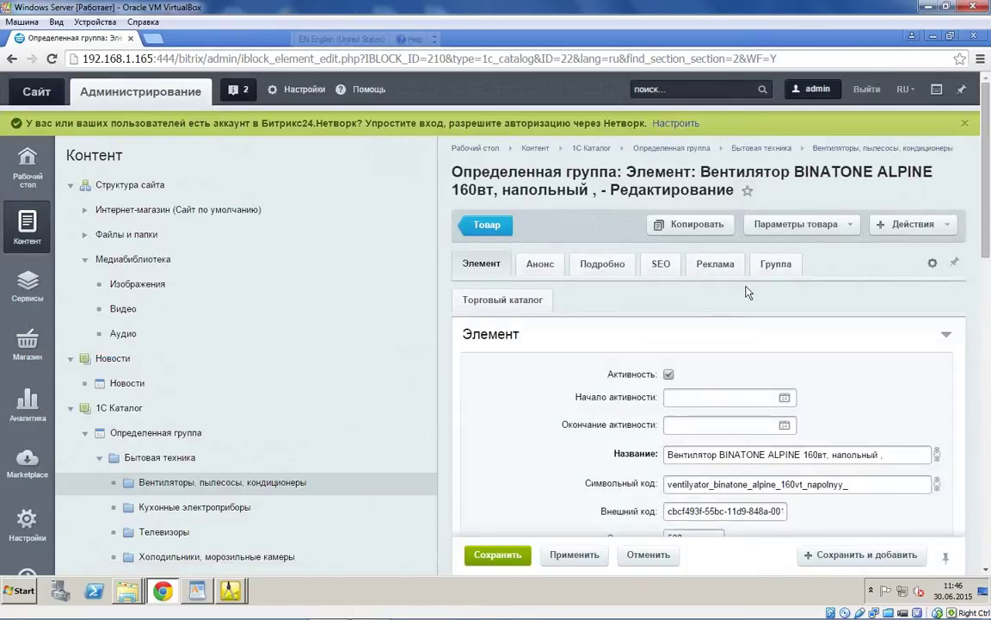
{"action": "scroll", "coordinate": [696, 308], "scroll_direction": "down", "scroll_amount": 15}
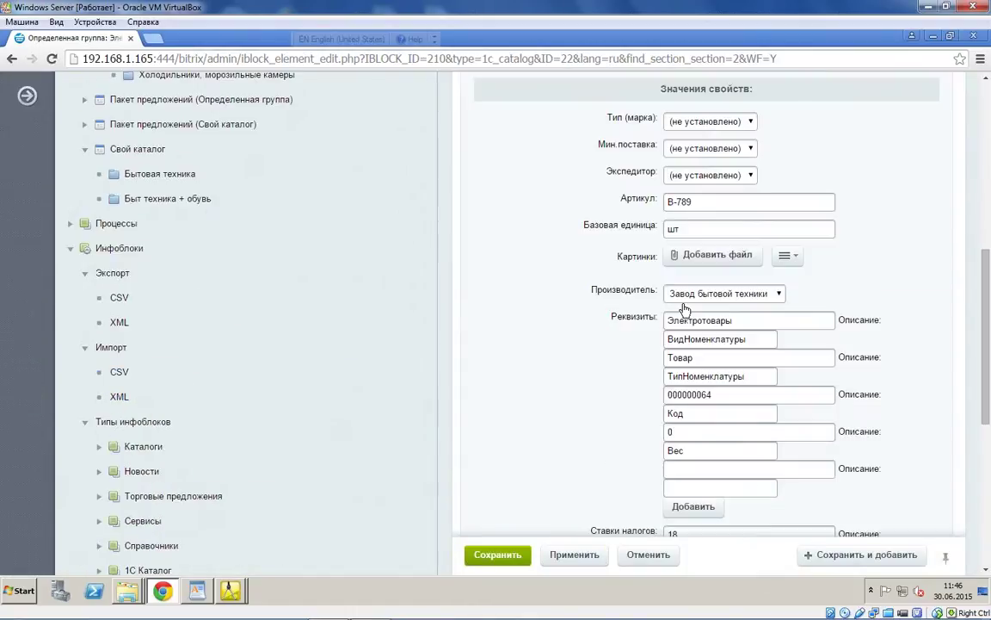
{"action": "scroll", "coordinate": [682, 307], "scroll_direction": "up", "scroll_amount": 15}
{"action": "left_click", "coordinate": [776, 263]}
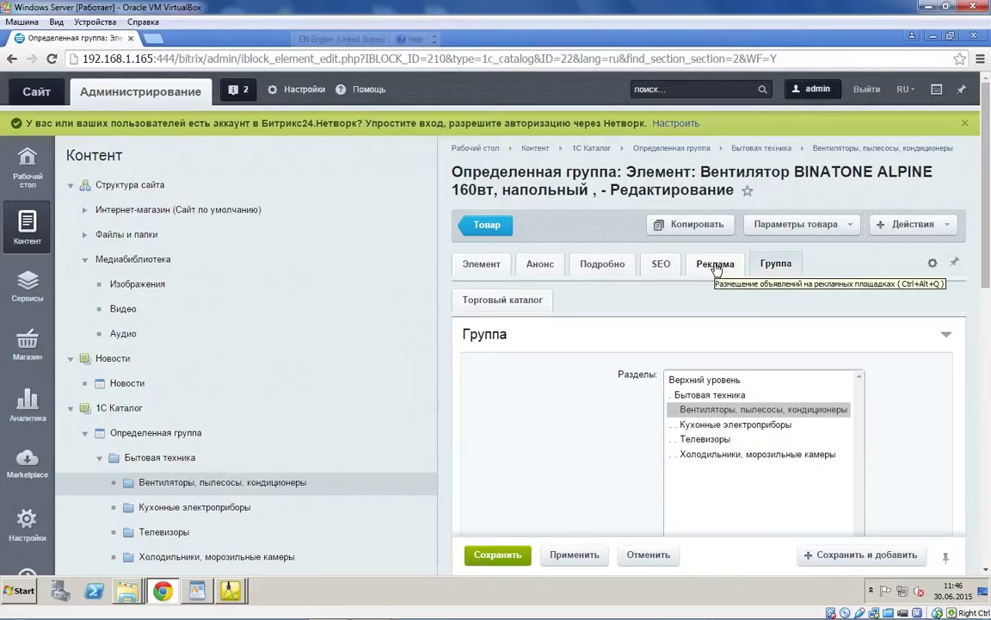
{"action": "left_click", "coordinate": [730, 267]}
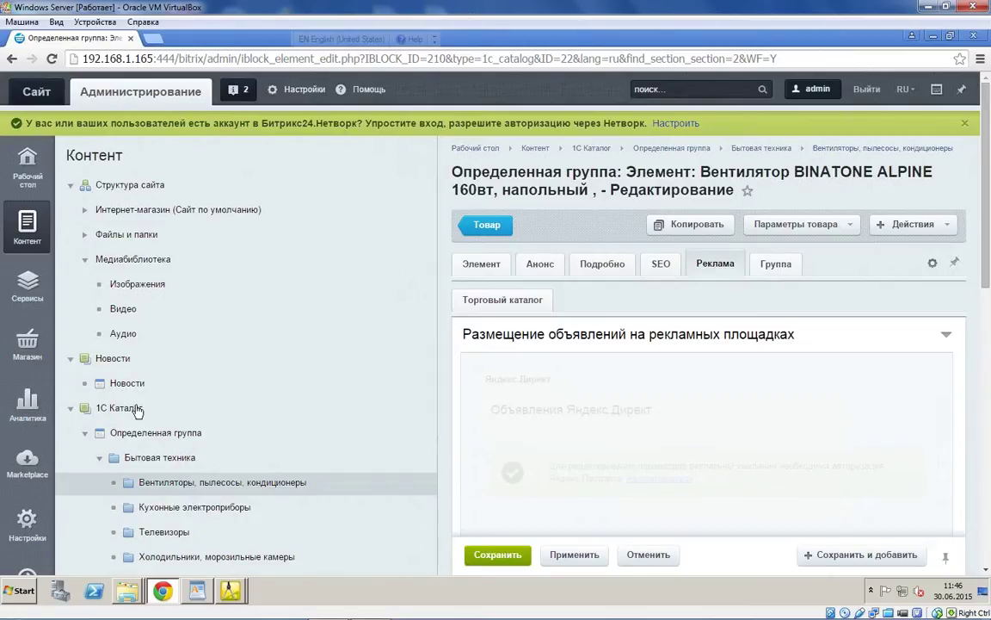
Step: Open the BINATONE fan from page 2 of the Быт техника + обувь list
{"action": "scroll", "coordinate": [142, 379], "scroll_direction": "down", "scroll_amount": 4}
{"action": "left_click", "coordinate": [146, 338]}
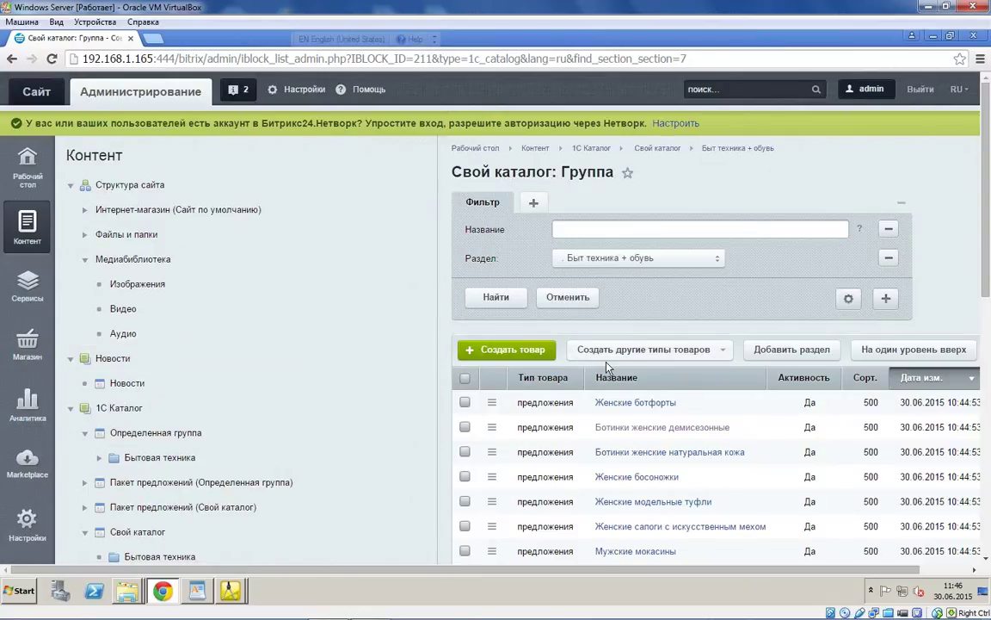
{"action": "scroll", "coordinate": [546, 326], "scroll_direction": "down", "scroll_amount": 3}
{"action": "left_click", "coordinate": [509, 511]}
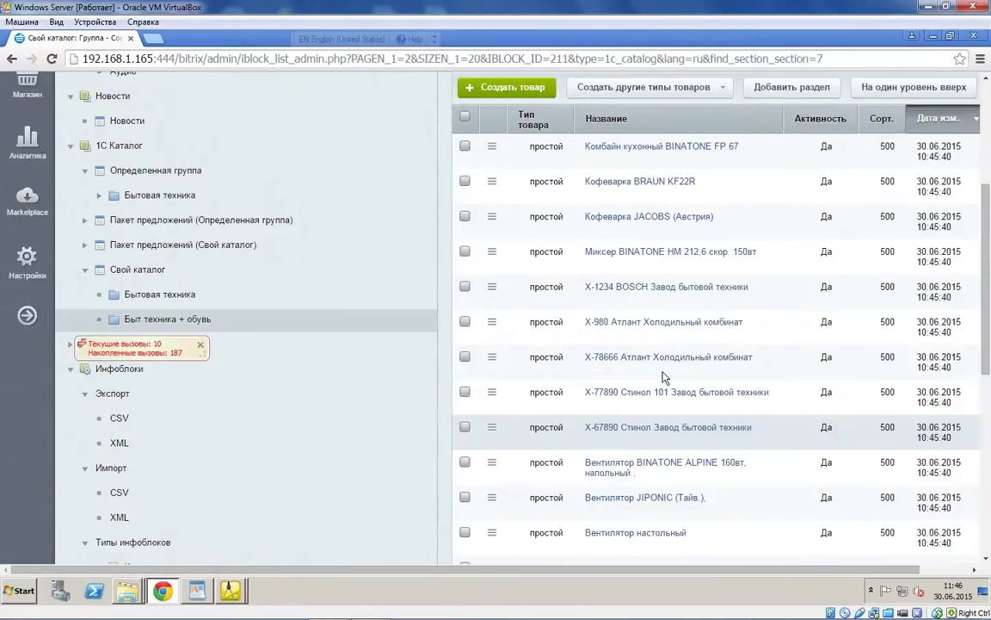
{"action": "left_click", "coordinate": [629, 462]}
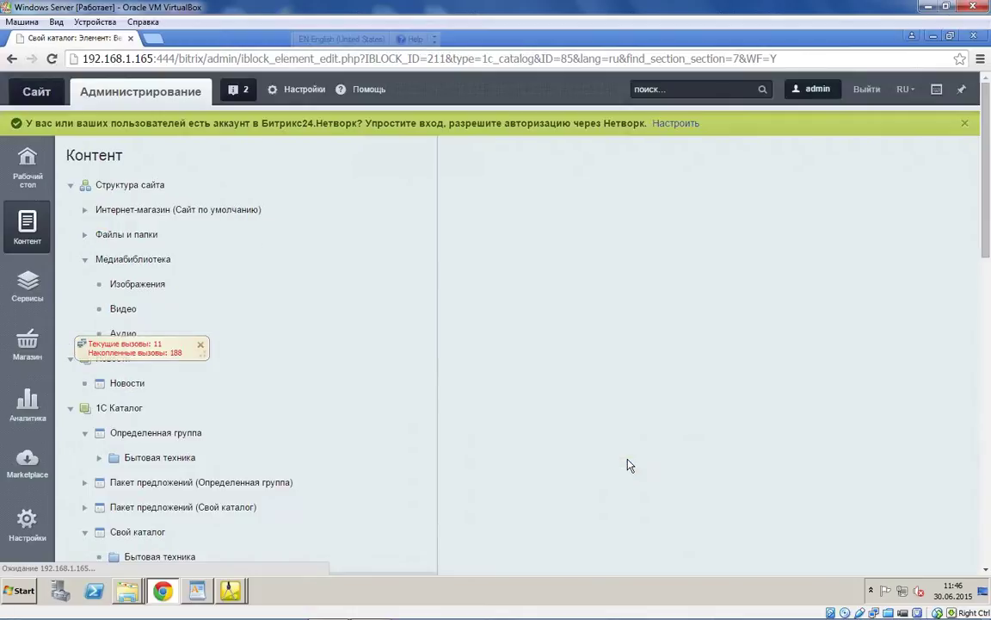
{"action": "scroll", "coordinate": [549, 379], "scroll_direction": "down", "scroll_amount": 10}
{"action": "scroll", "coordinate": [549, 383], "scroll_direction": "up", "scroll_amount": 10}
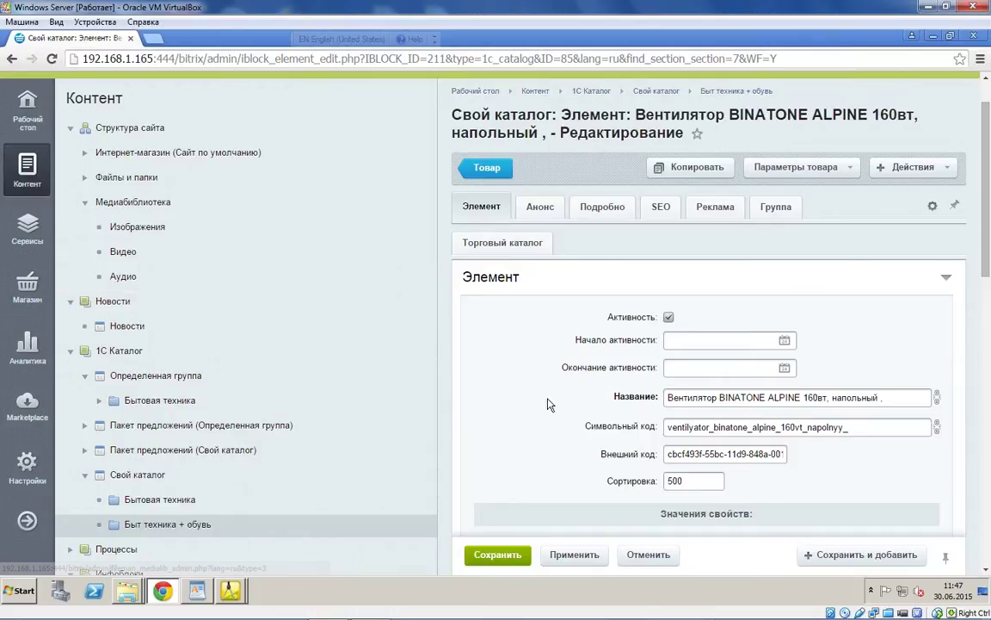
Step: Return to 1C and review the goods tabs of the nomenclature export settings
{"action": "left_click", "coordinate": [230, 591]}
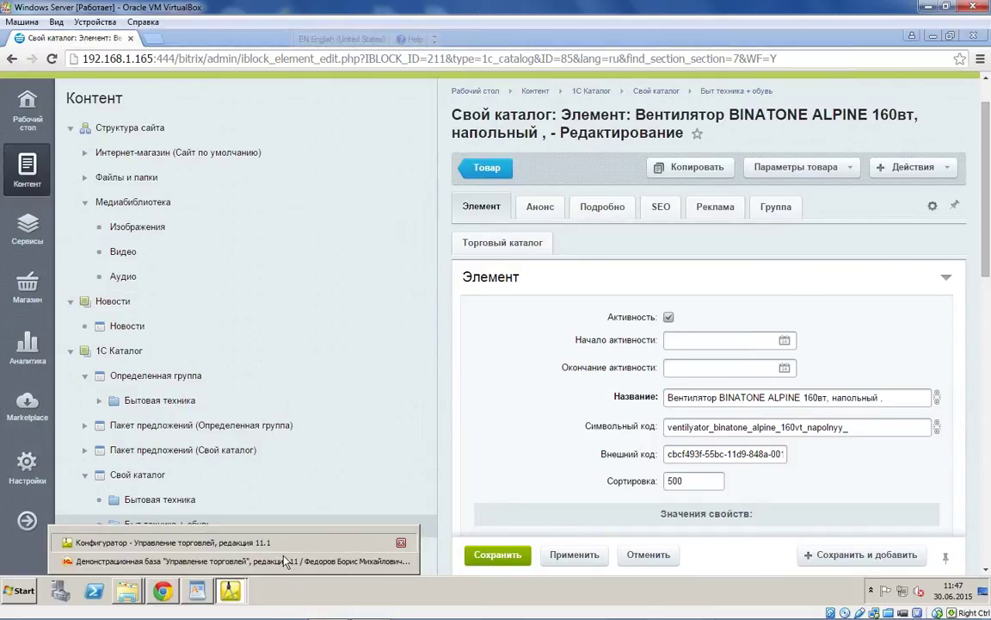
{"action": "left_click", "coordinate": [296, 565]}
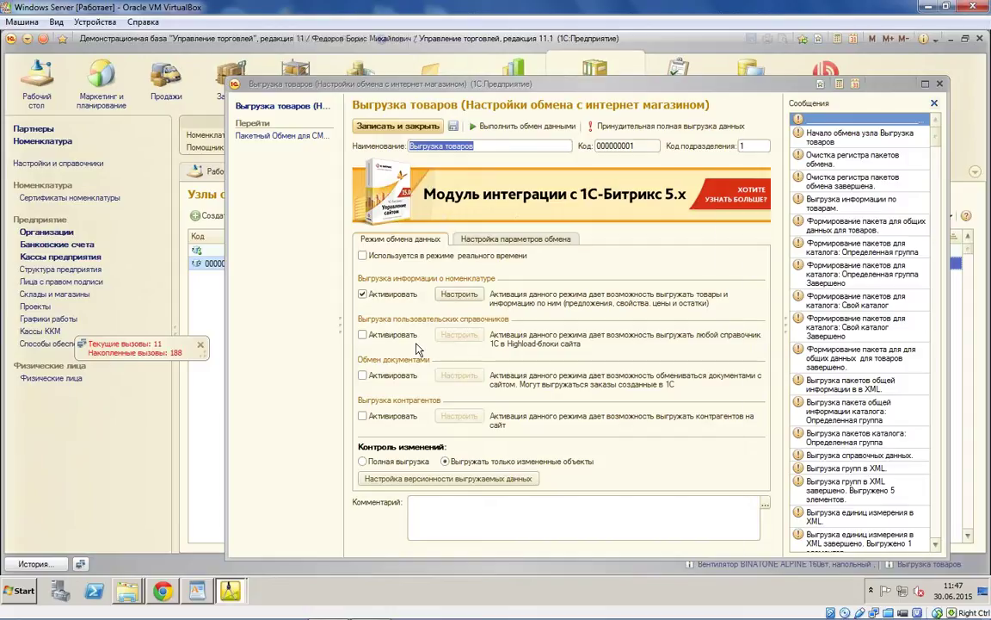
{"action": "left_click", "coordinate": [458, 293]}
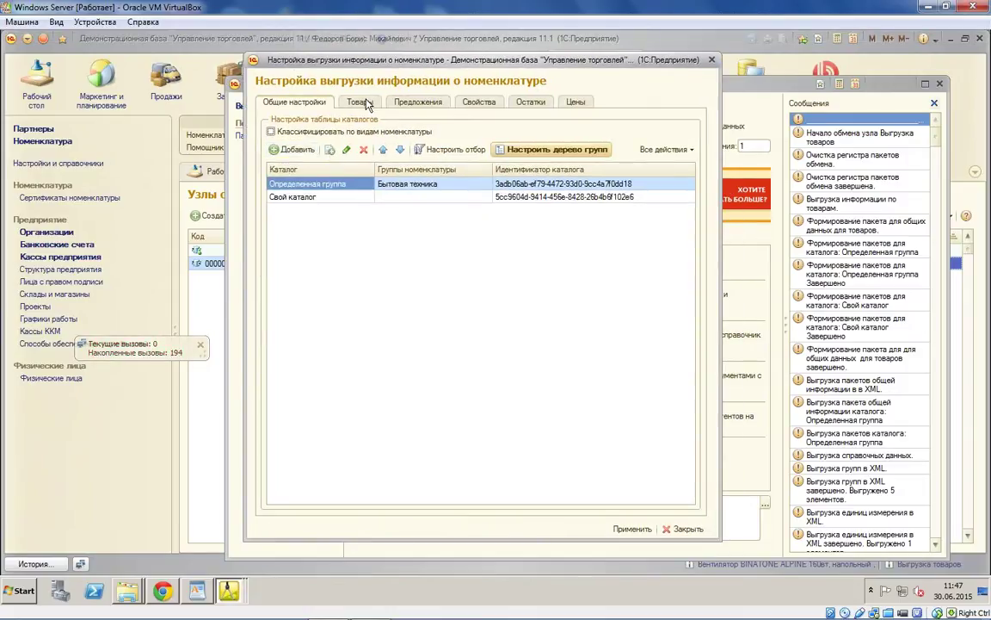
{"action": "left_click", "coordinate": [358, 101]}
{"action": "left_click", "coordinate": [272, 100]}
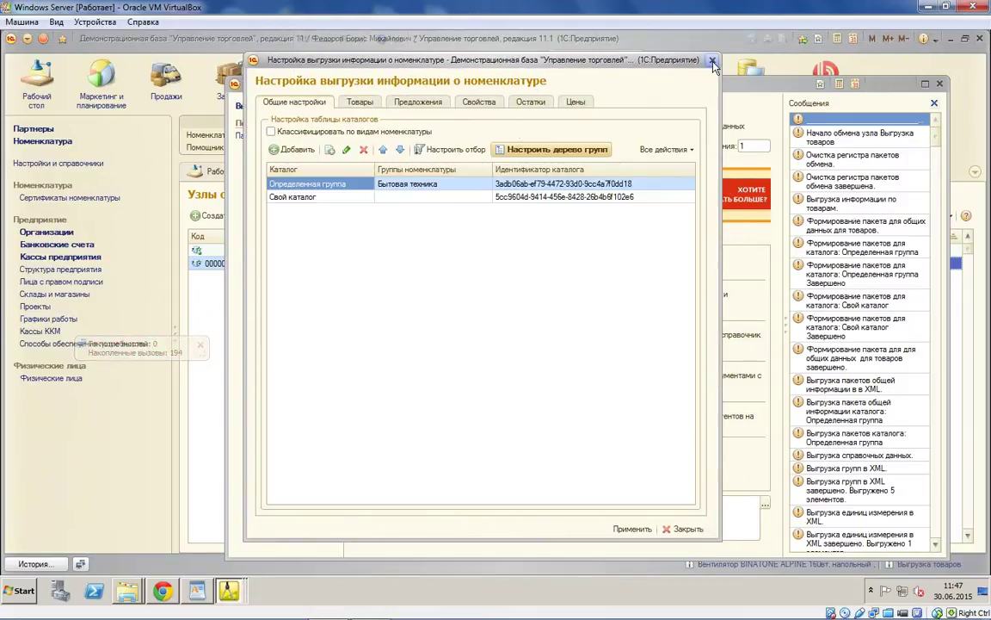
{"action": "left_click", "coordinate": [712, 59]}
Step: Switch the export to disk folder C:\Users\Administrator\Desktop\Тест and run the exchange
{"action": "left_click", "coordinate": [482, 239]}
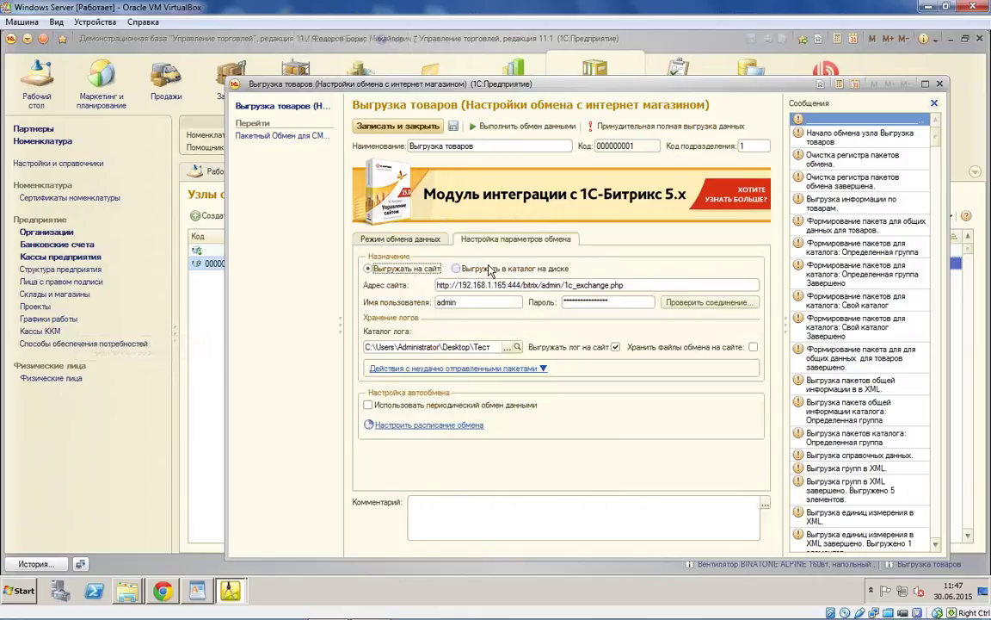
{"action": "left_click", "coordinate": [497, 270]}
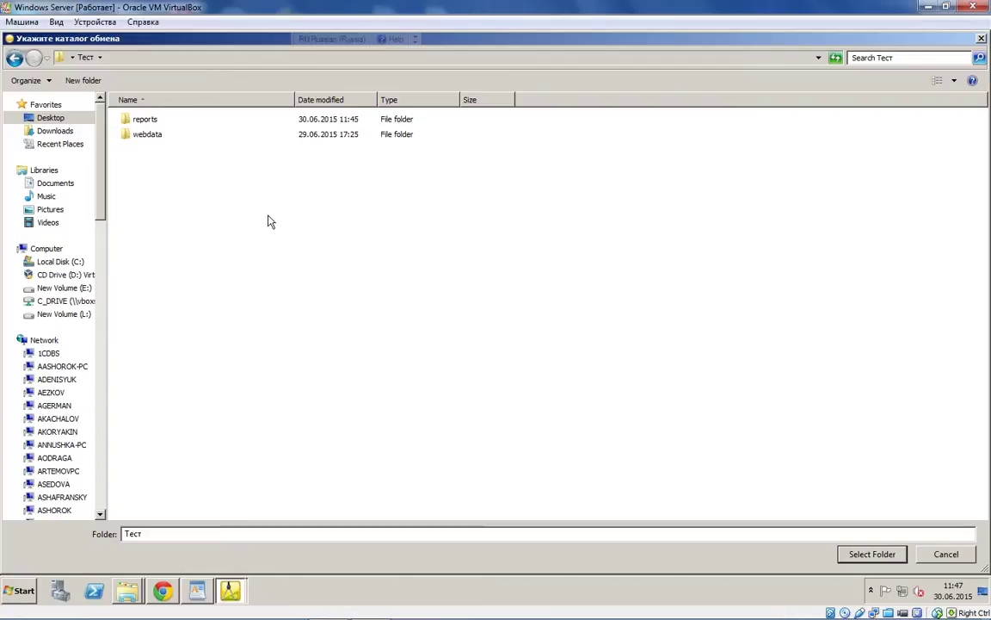
{"action": "left_click", "coordinate": [871, 555]}
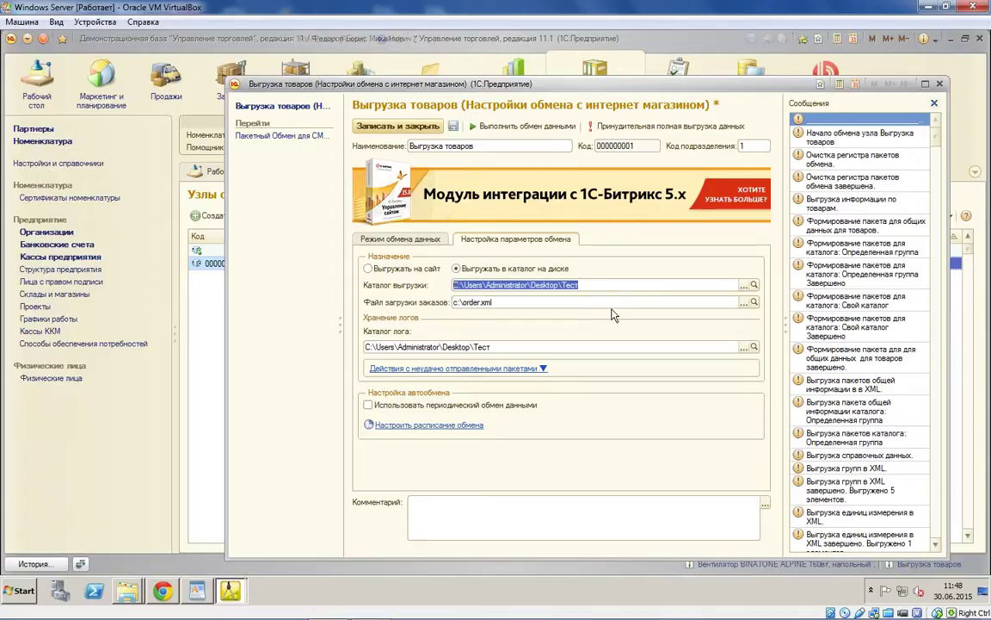
{"action": "left_click", "coordinate": [506, 127]}
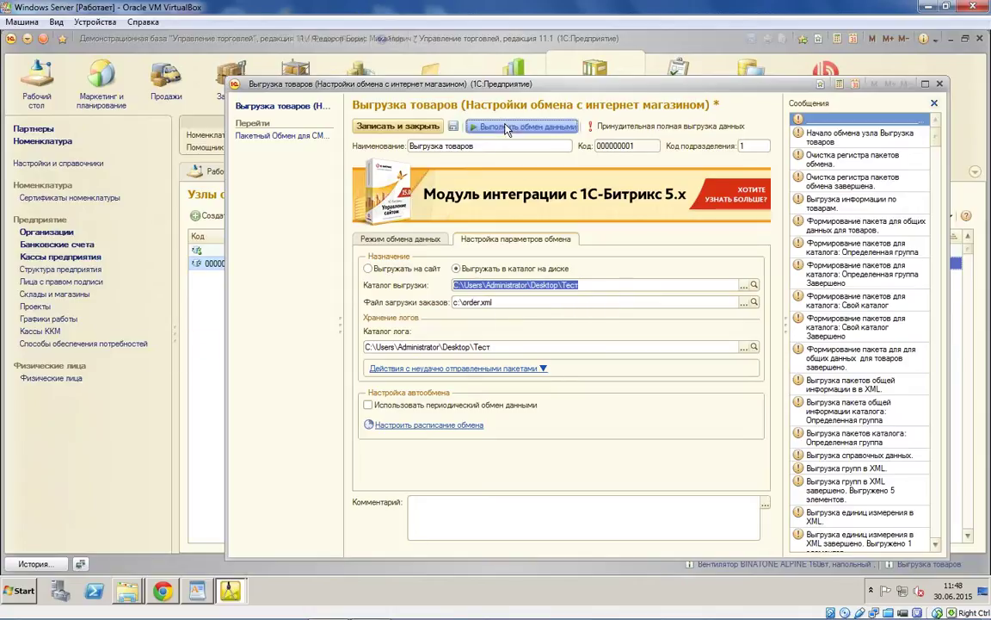
Step: Dismiss the save and data-changed messages, then re-select the Тест export folder
{"action": "left_click", "coordinate": [551, 338]}
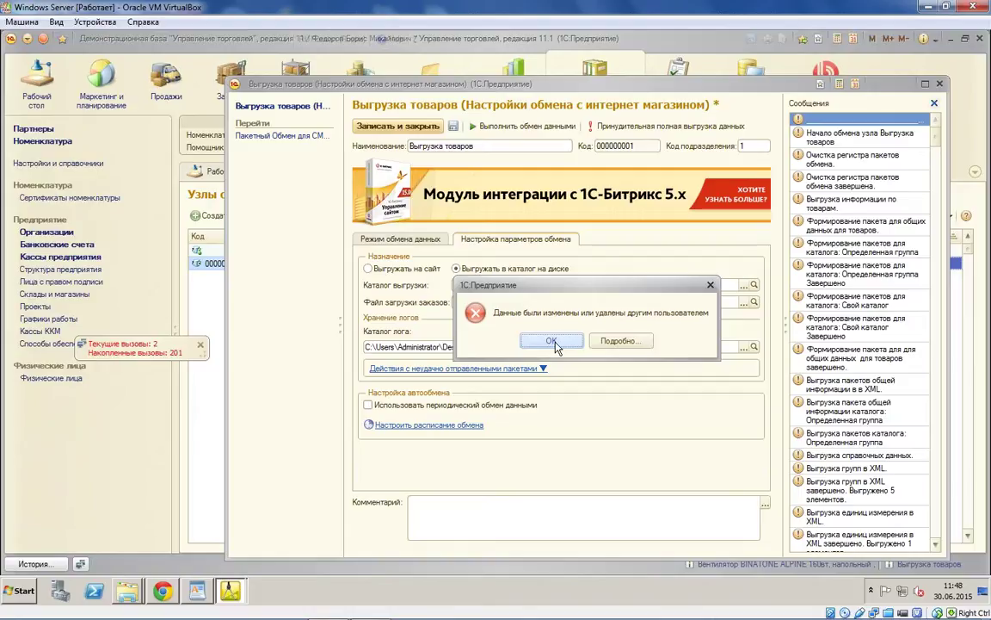
{"action": "left_click", "coordinate": [553, 341]}
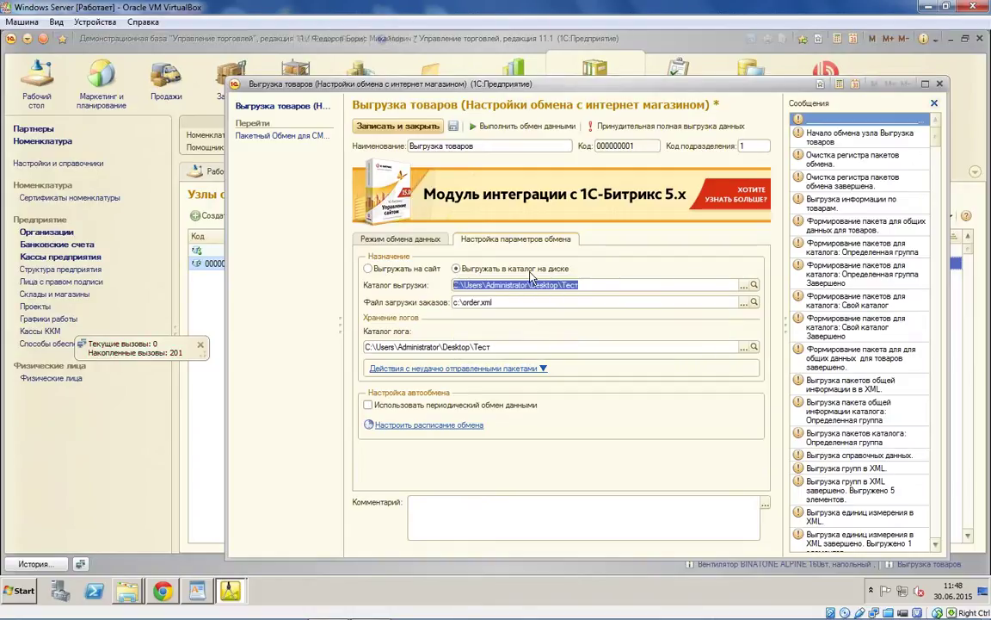
{"action": "key", "text": "Delete"}
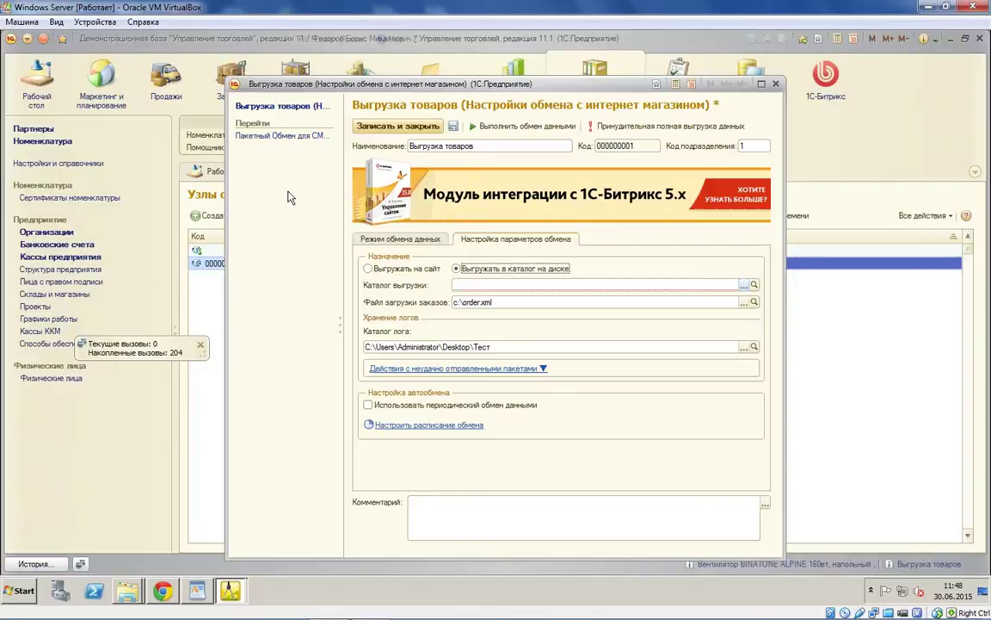
{"action": "key", "text": "F4"}
{"action": "left_click", "coordinate": [860, 552]}
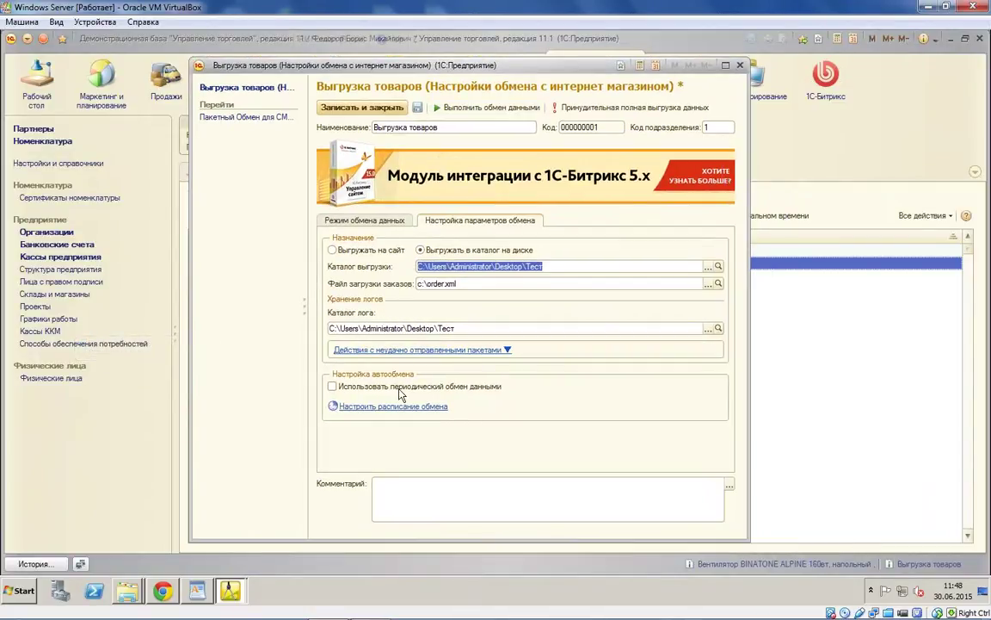
Step: Save the settings, run the goods export to completion, and open the export folder
{"action": "left_click", "coordinate": [467, 112]}
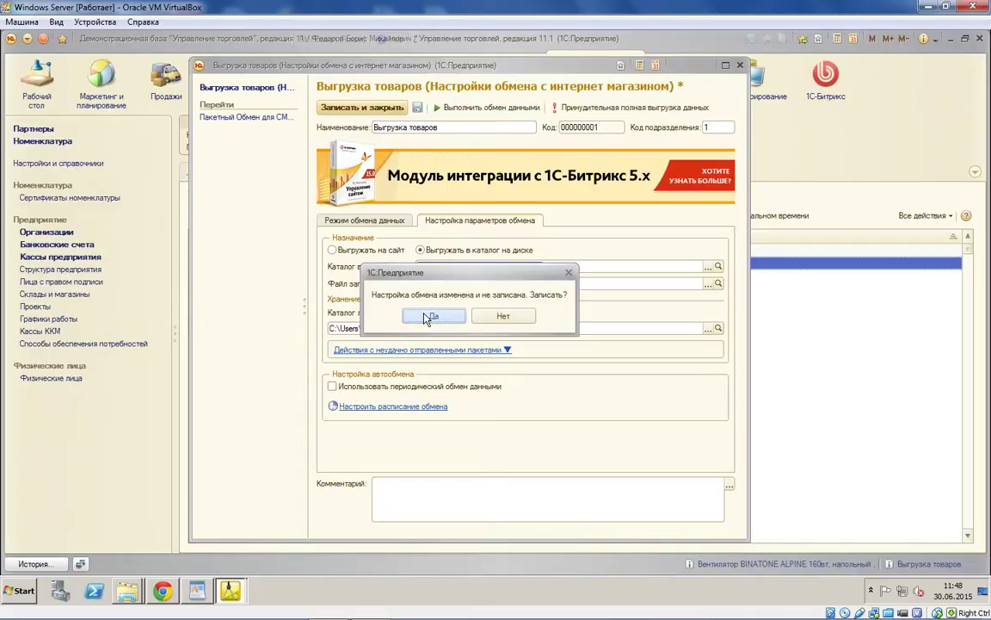
{"action": "left_click", "coordinate": [371, 317]}
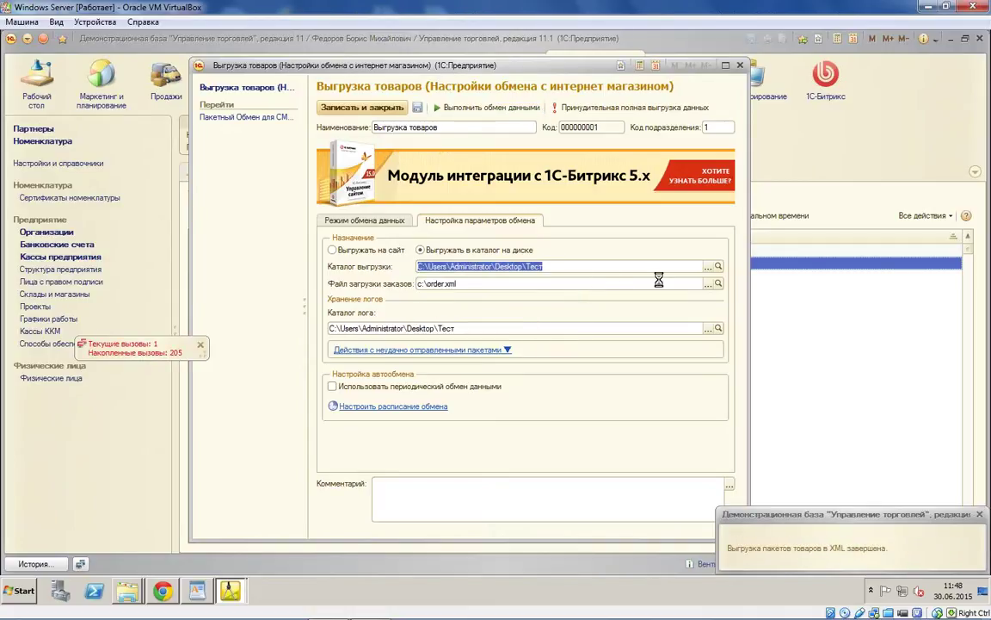
{"action": "left_click", "coordinate": [389, 221]}
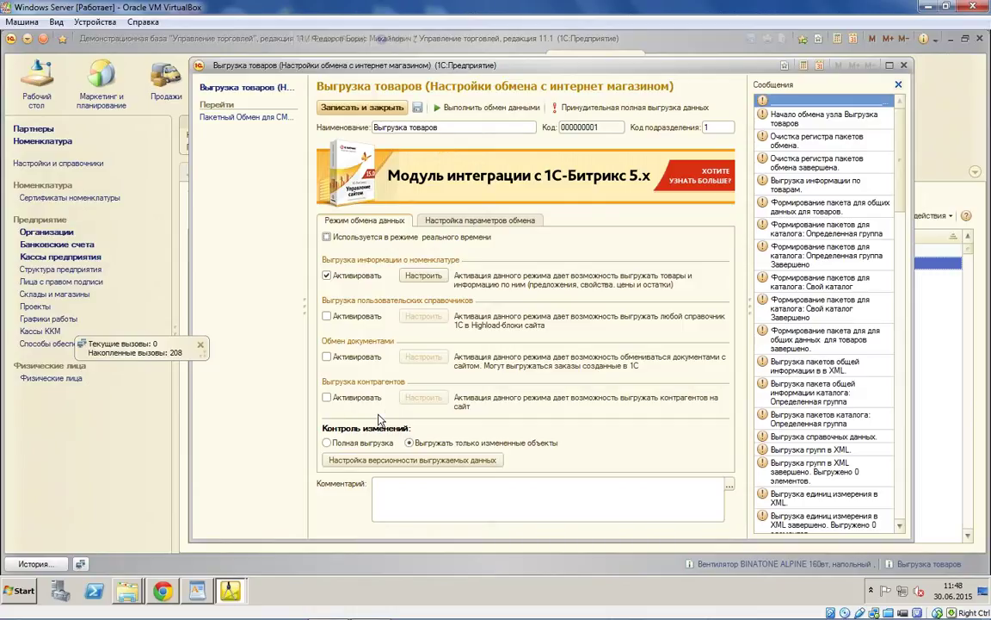
{"action": "left_click", "coordinate": [480, 220]}
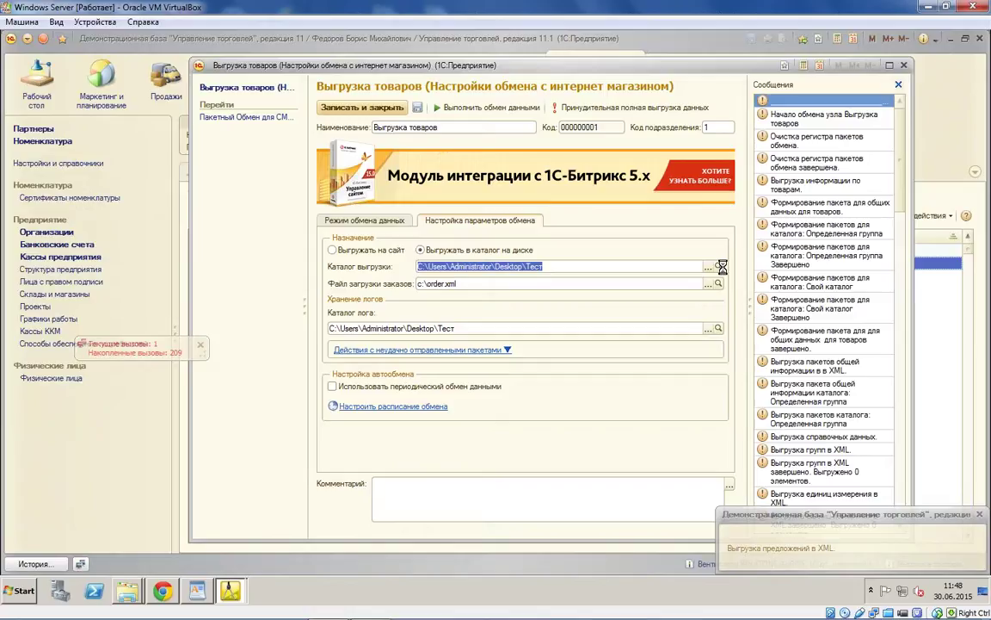
{"action": "mouse_move", "coordinate": [231, 590]}
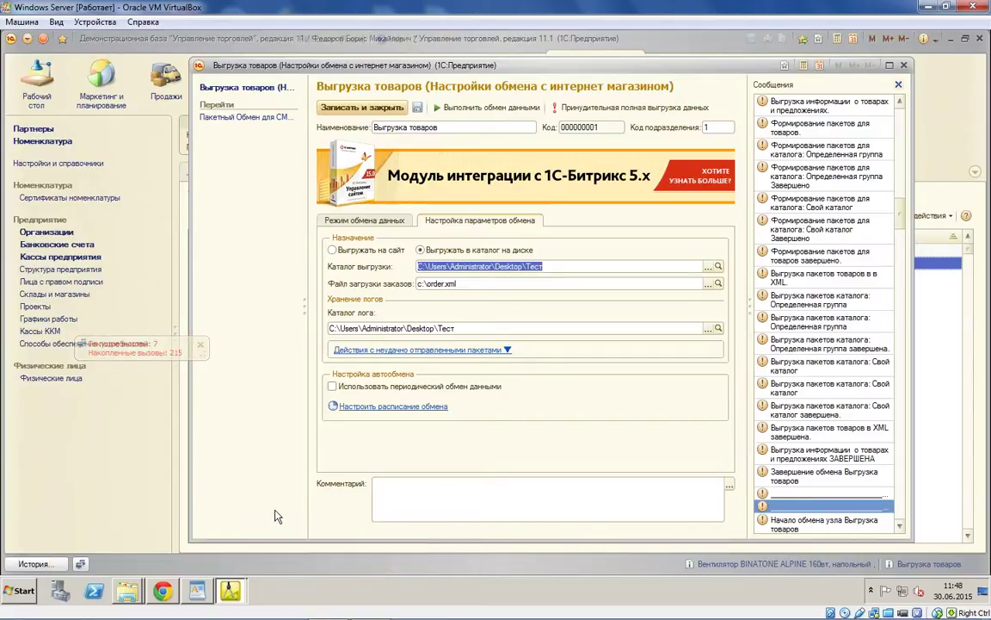
{"action": "left_click", "coordinate": [717, 266]}
{"action": "double_click", "coordinate": [422, 215]}
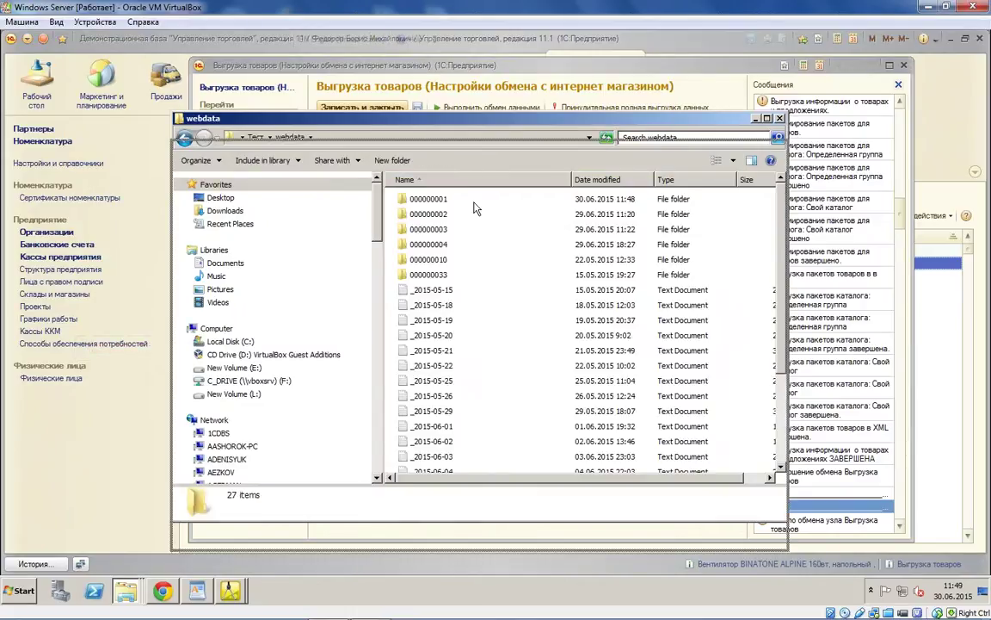
{"action": "double_click", "coordinate": [422, 198]}
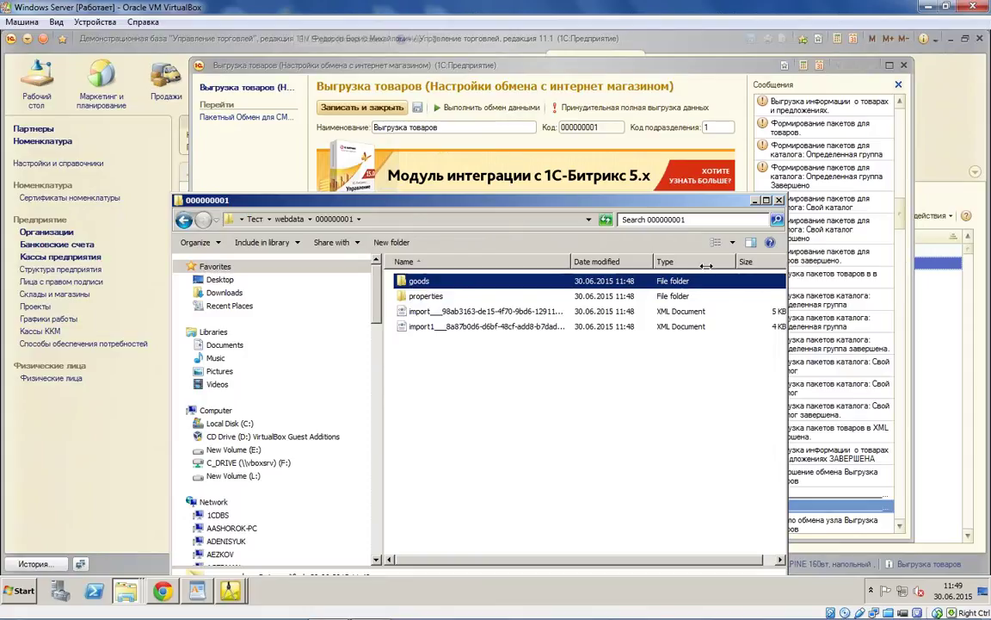
{"action": "double_click", "coordinate": [654, 310]}
{"action": "scroll", "coordinate": [228, 331], "scroll_direction": "down", "scroll_amount": 5}
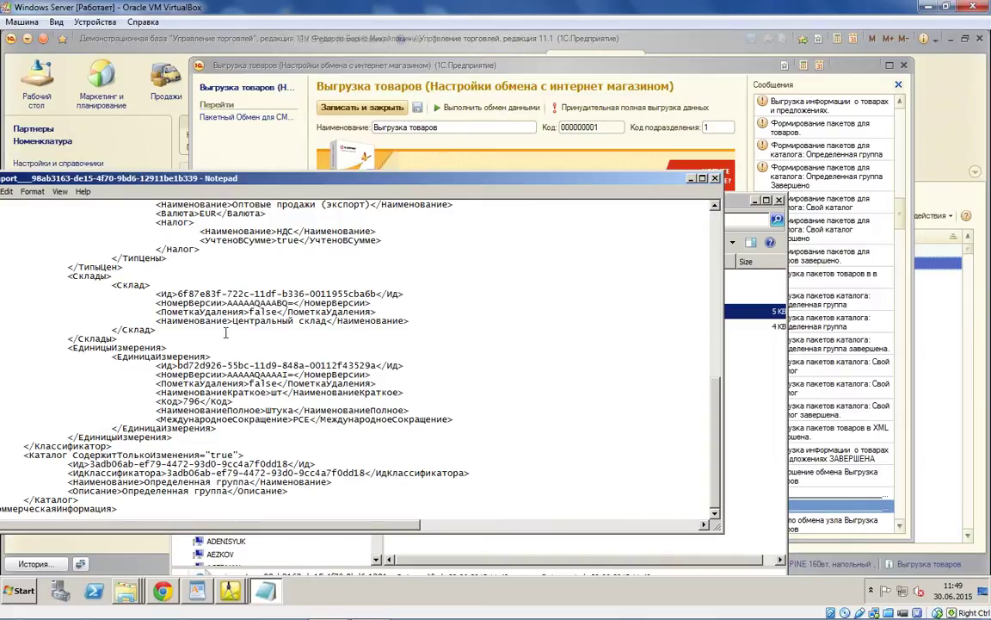
{"action": "left_click", "coordinate": [225, 333]}
{"action": "scroll", "coordinate": [226, 333], "scroll_direction": "up", "scroll_amount": 5}
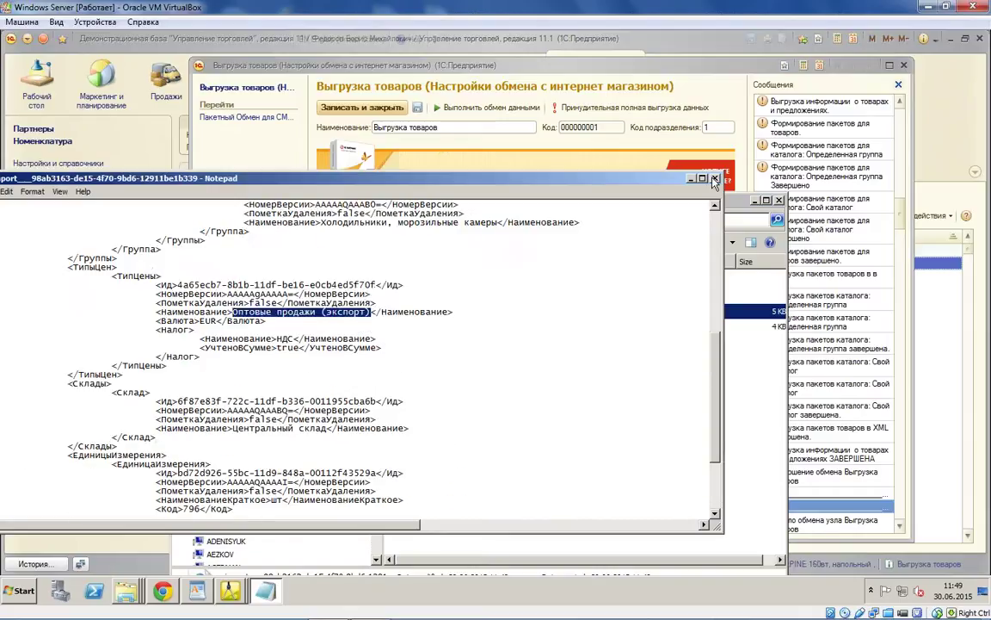
{"action": "left_click", "coordinate": [715, 178]}
{"action": "left_click", "coordinate": [698, 147]}
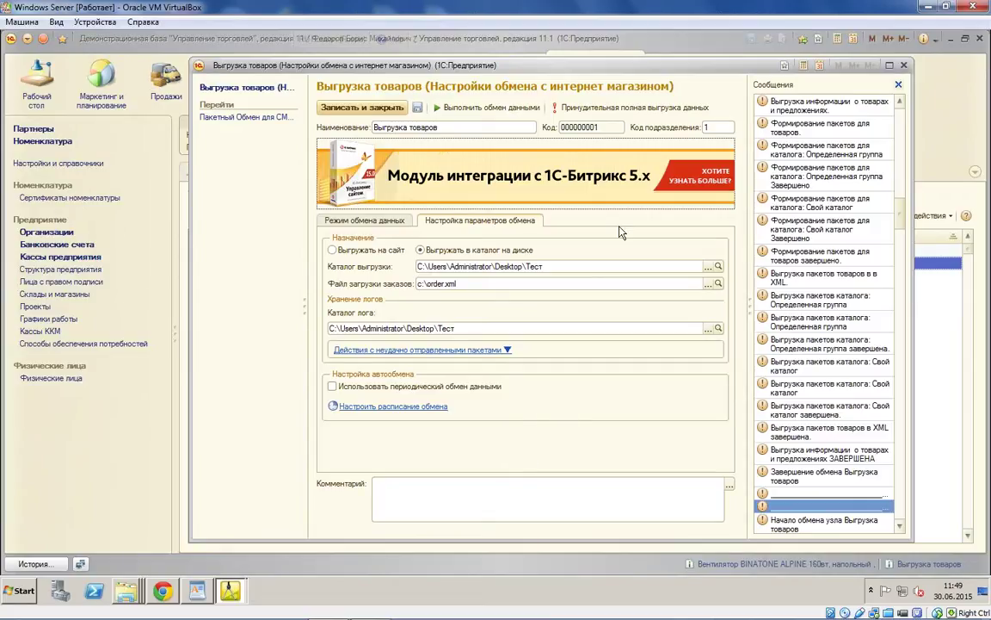
Step: Turn off the Соглашение filter for the Бытовая техника group catalog
{"action": "left_click", "coordinate": [389, 220]}
{"action": "left_click", "coordinate": [421, 277]}
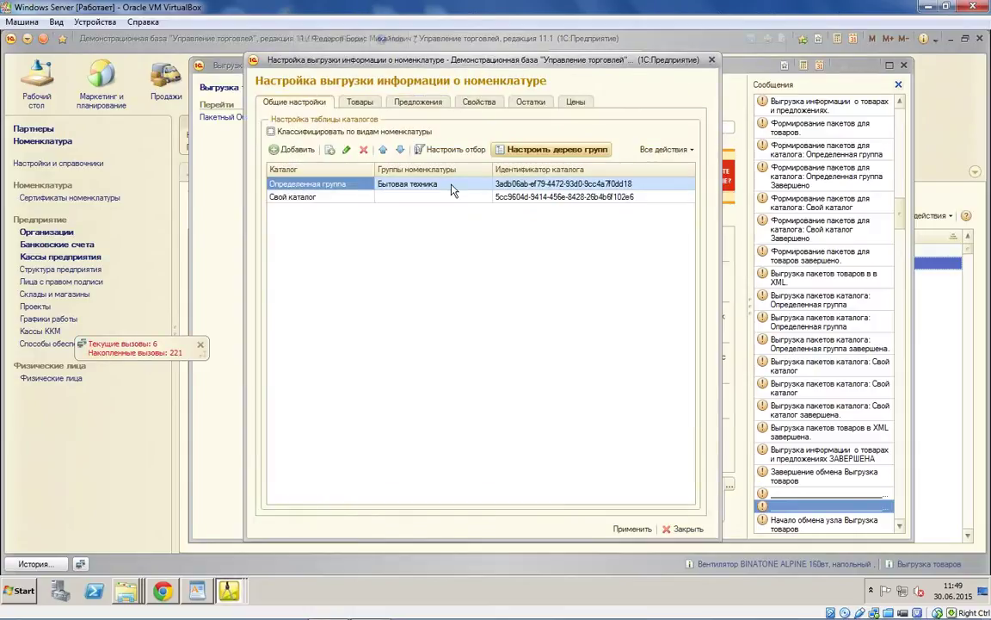
{"action": "double_click", "coordinate": [453, 189]}
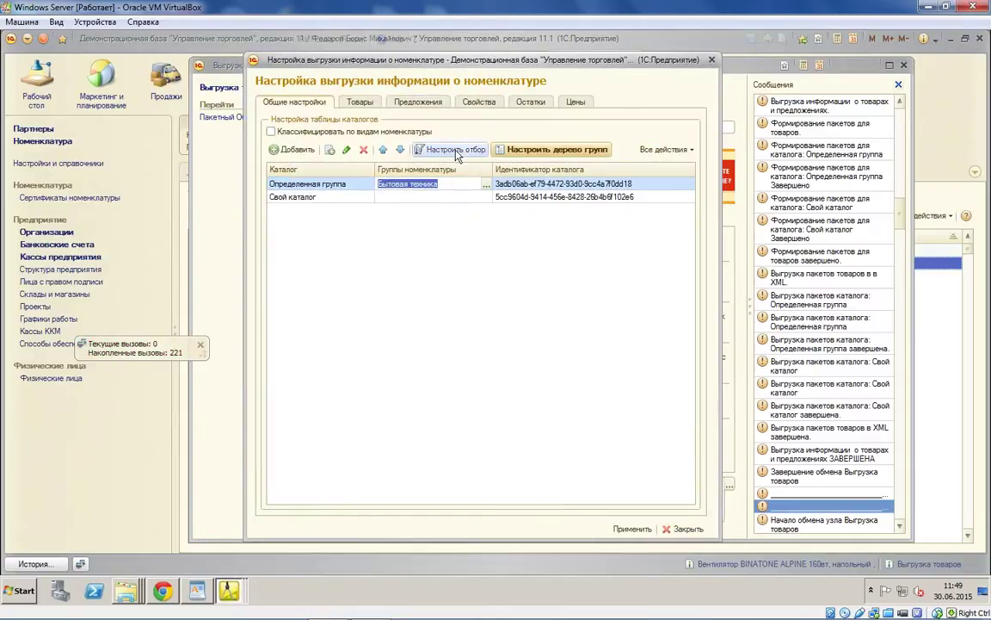
{"action": "left_click", "coordinate": [456, 151]}
{"action": "left_click", "coordinate": [465, 367]}
{"action": "left_click", "coordinate": [284, 366]}
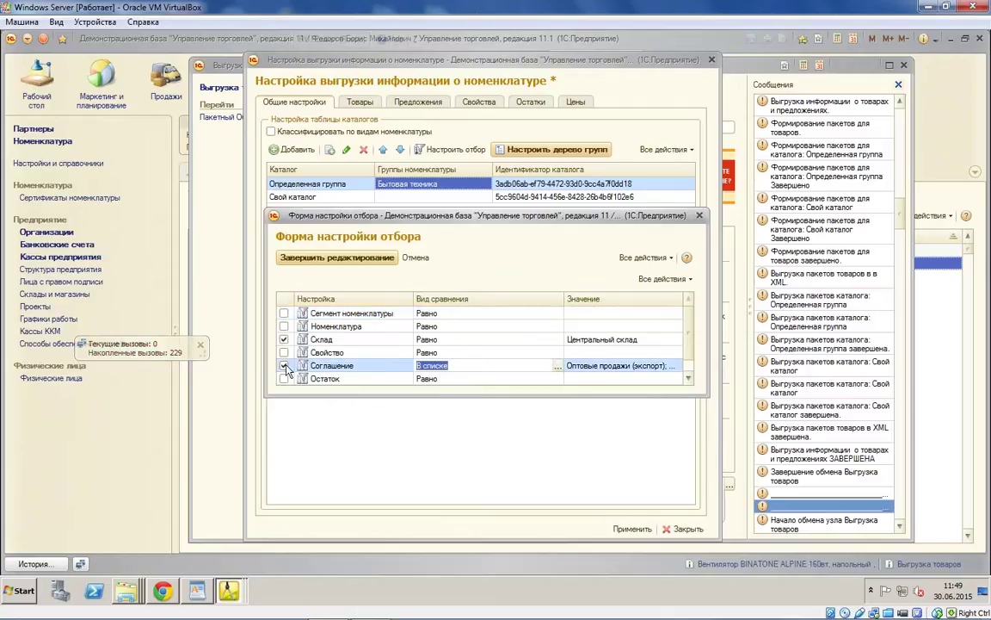
{"action": "left_click", "coordinate": [285, 366]}
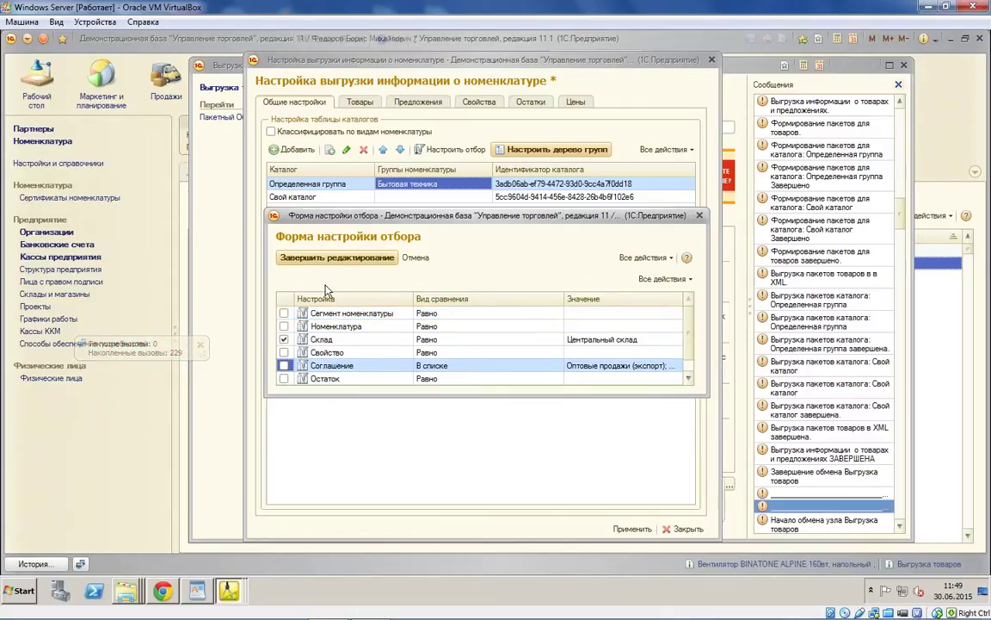
{"action": "left_click", "coordinate": [336, 258]}
Step: Open the Оптовые продажи (экспорт) agreement from Свой каталог's Соглашение filter value list
{"action": "left_click", "coordinate": [322, 198]}
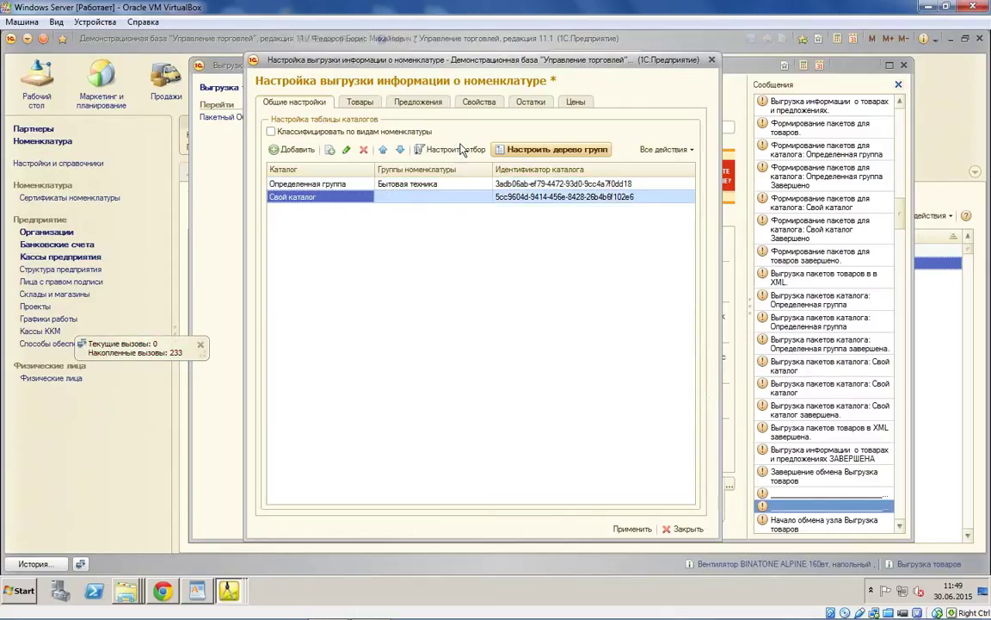
{"action": "left_click", "coordinate": [461, 151]}
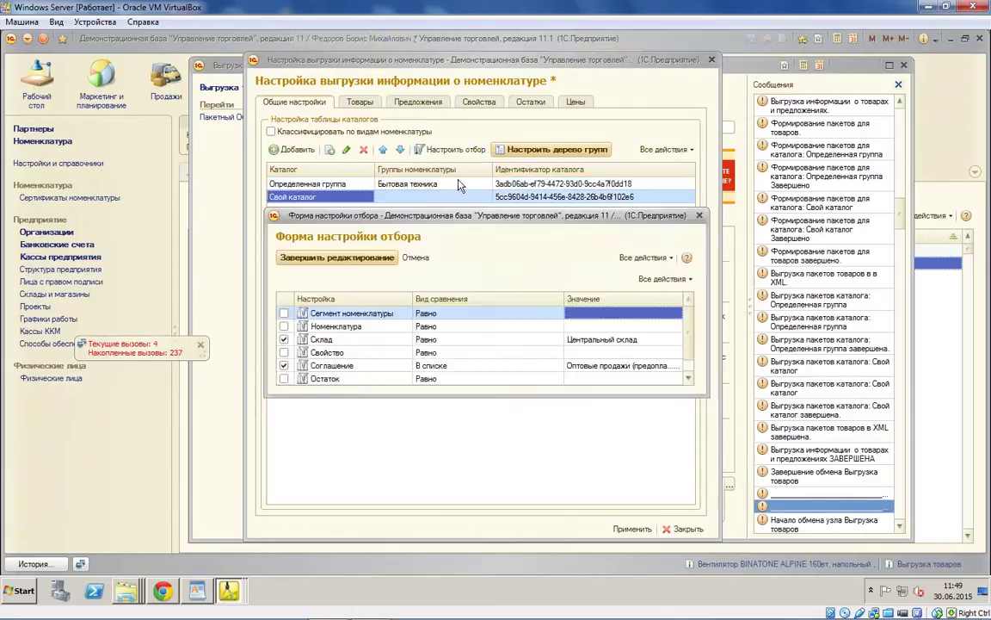
{"action": "left_click", "coordinate": [285, 366]}
{"action": "left_click", "coordinate": [602, 366]}
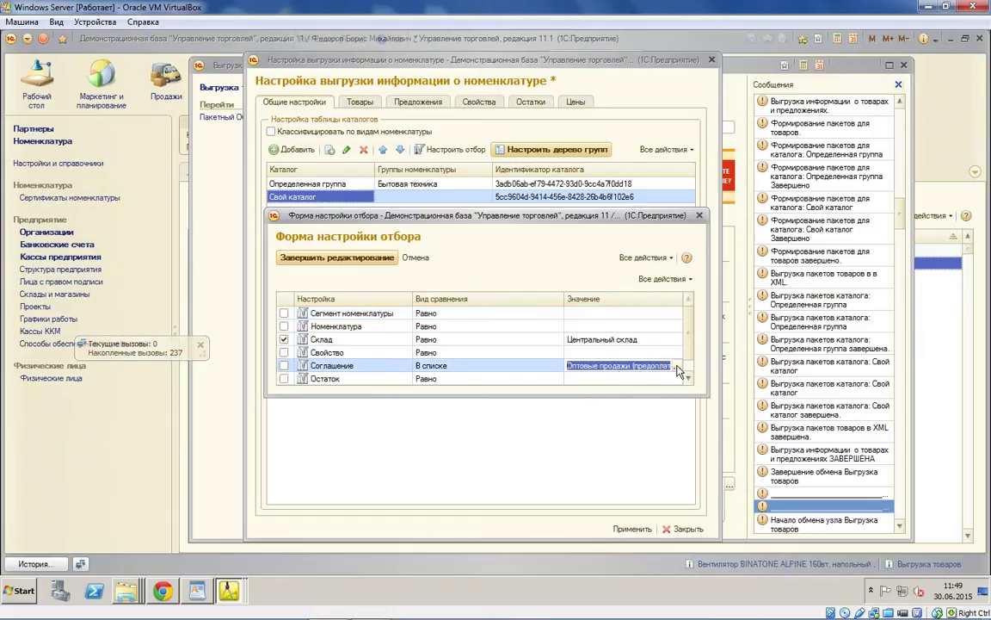
{"action": "left_click", "coordinate": [676, 366]}
{"action": "double_click", "coordinate": [518, 325]}
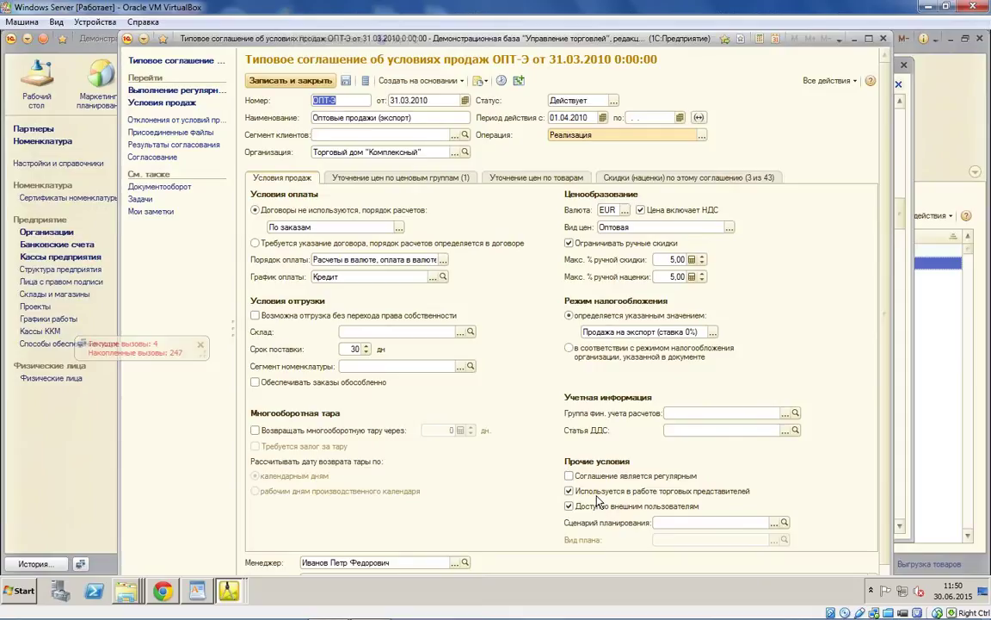
Step: Close the agreement and untick the Соглашение filter for Свой каталог
{"action": "left_click", "coordinate": [269, 81]}
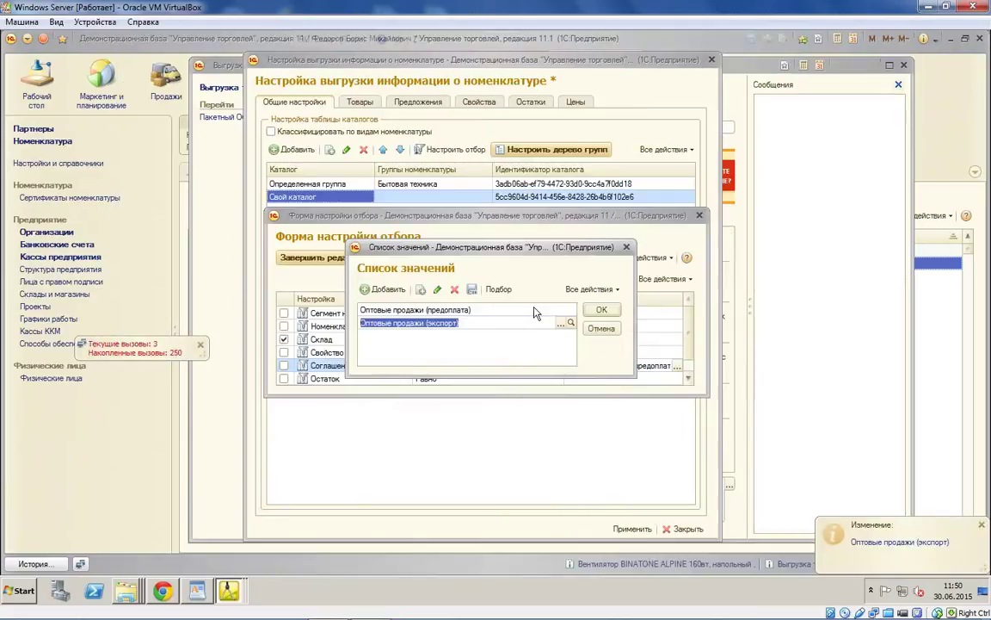
{"action": "key", "text": "Escape"}
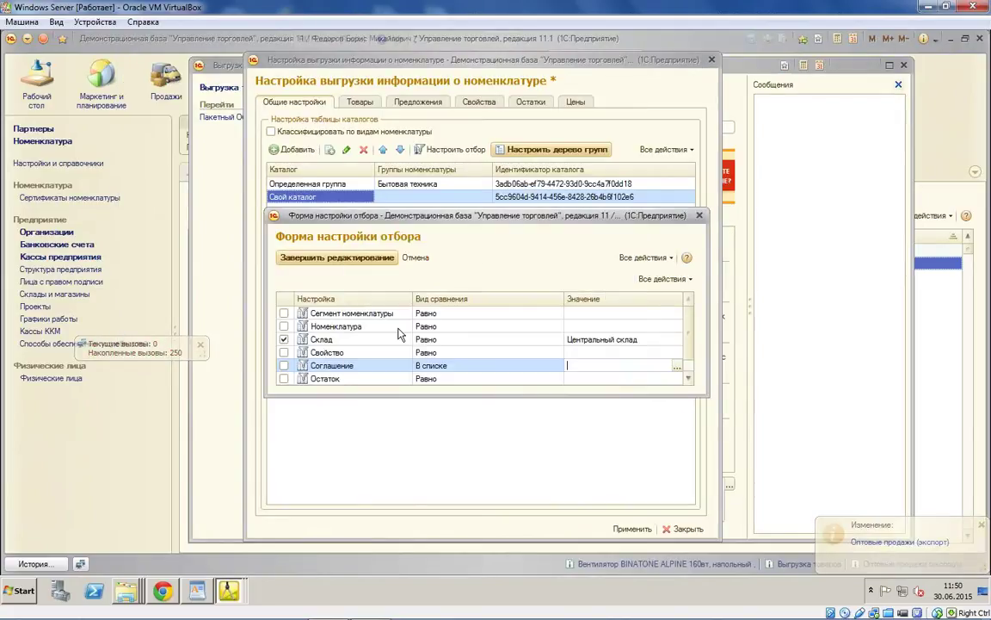
{"action": "left_click", "coordinate": [284, 366]}
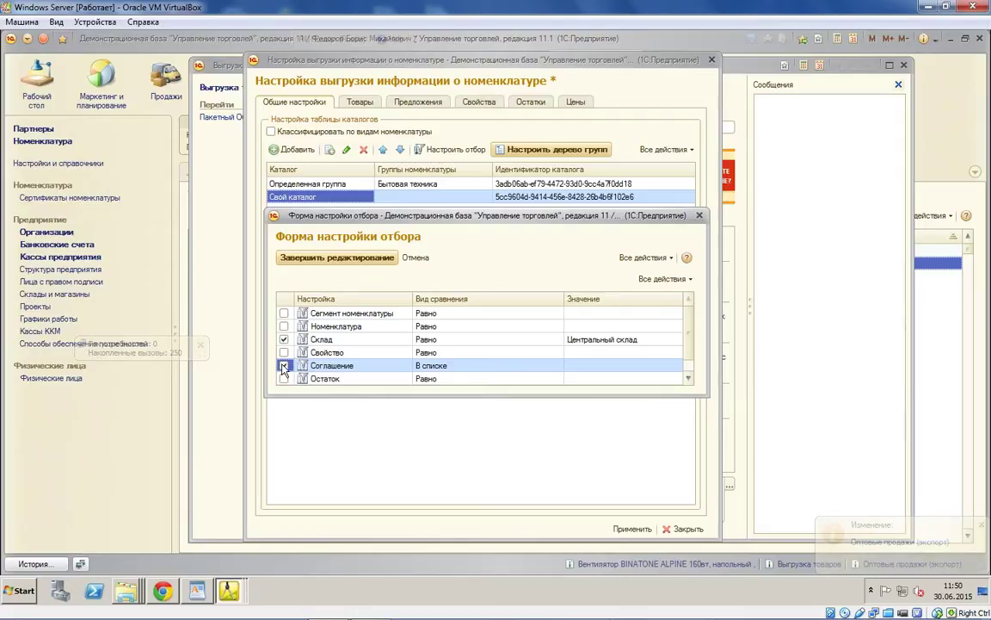
{"action": "left_click", "coordinate": [310, 257]}
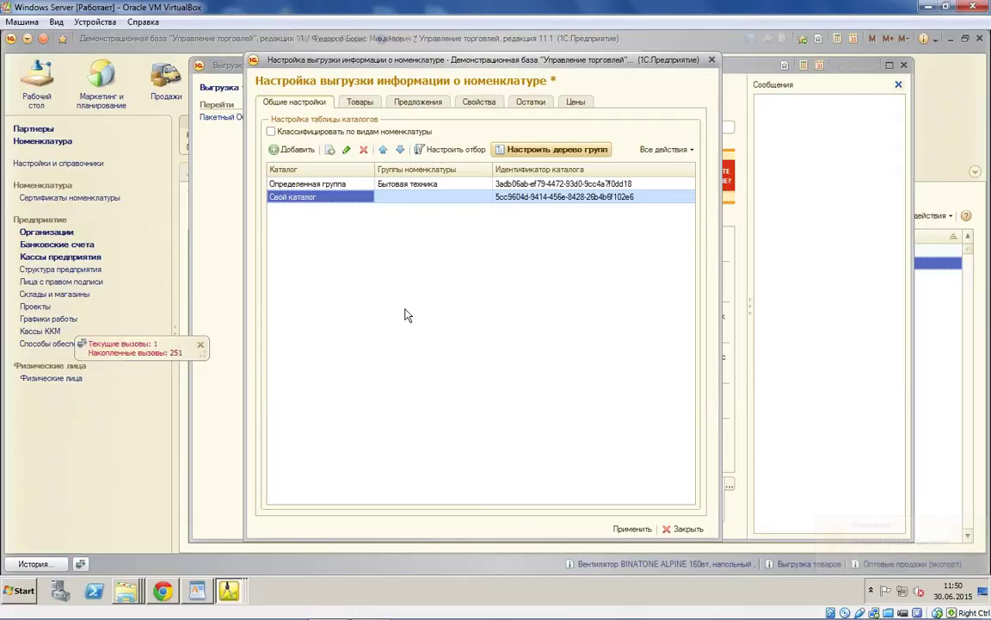
Step: Inspect the Свойство filter condition of the Определенная группа catalog
{"action": "left_click", "coordinate": [316, 186]}
{"action": "left_click", "coordinate": [313, 196]}
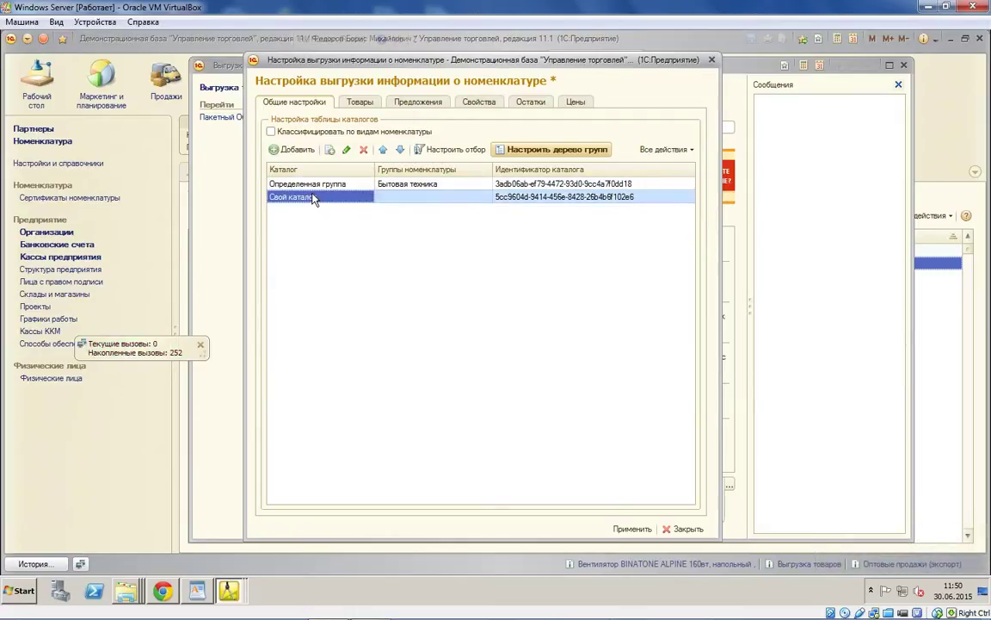
{"action": "left_click", "coordinate": [406, 184]}
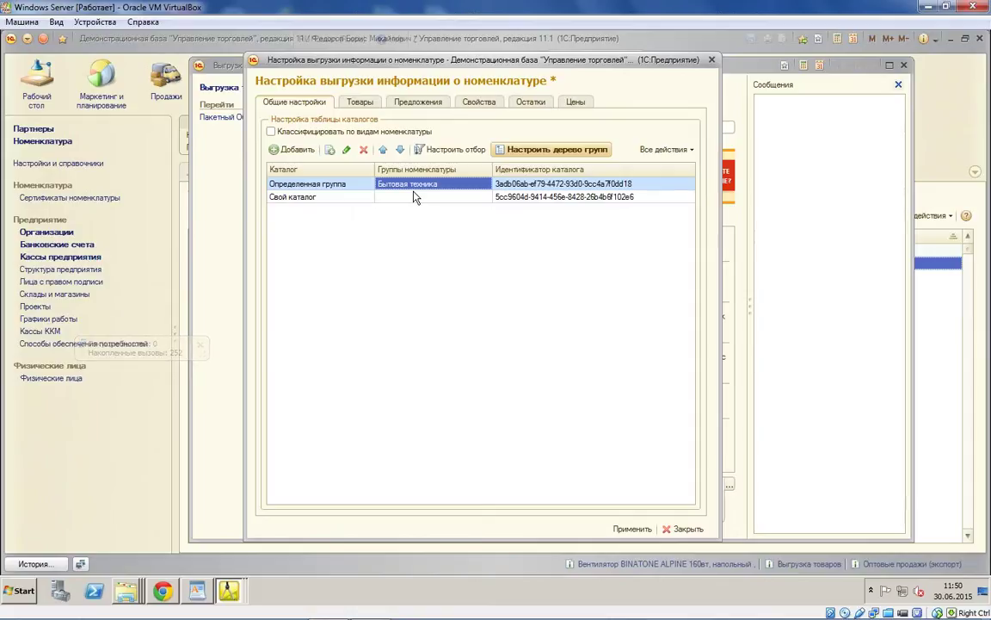
{"action": "left_click", "coordinate": [462, 152]}
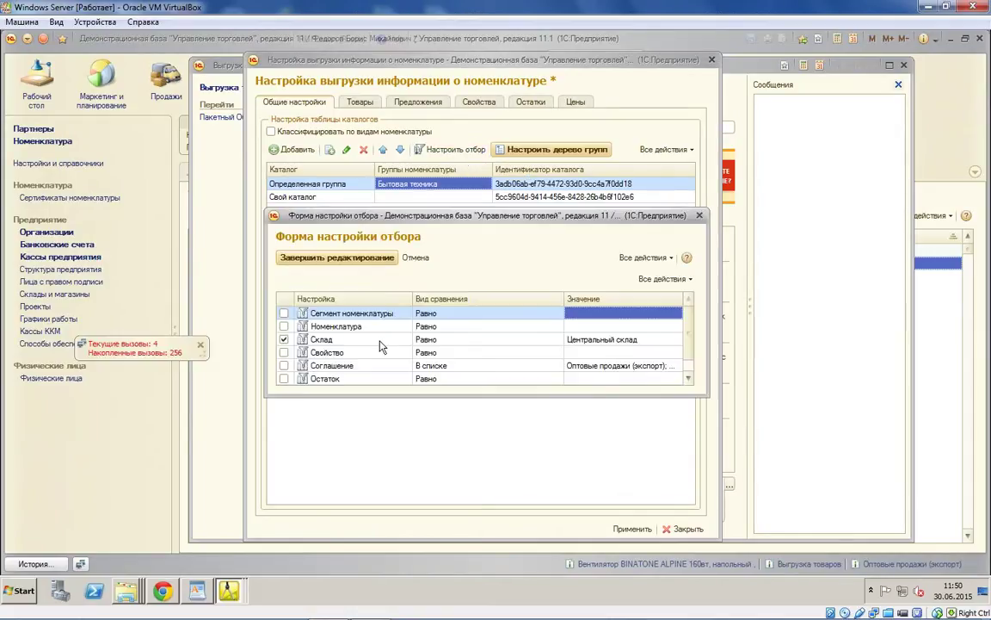
{"action": "left_click", "coordinate": [284, 339]}
{"action": "left_click", "coordinate": [310, 353]}
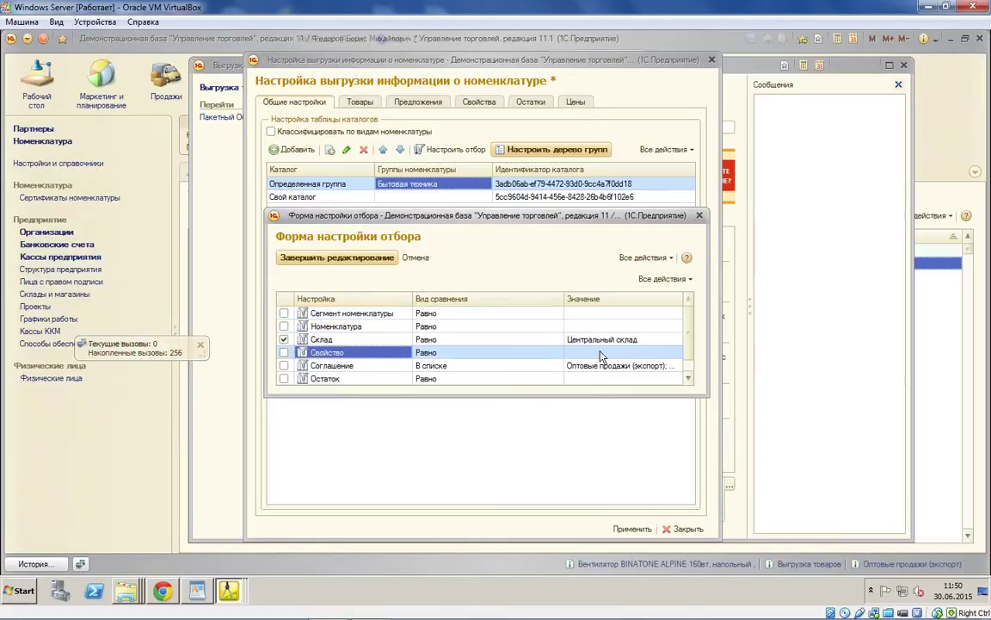
{"action": "left_click", "coordinate": [601, 353]}
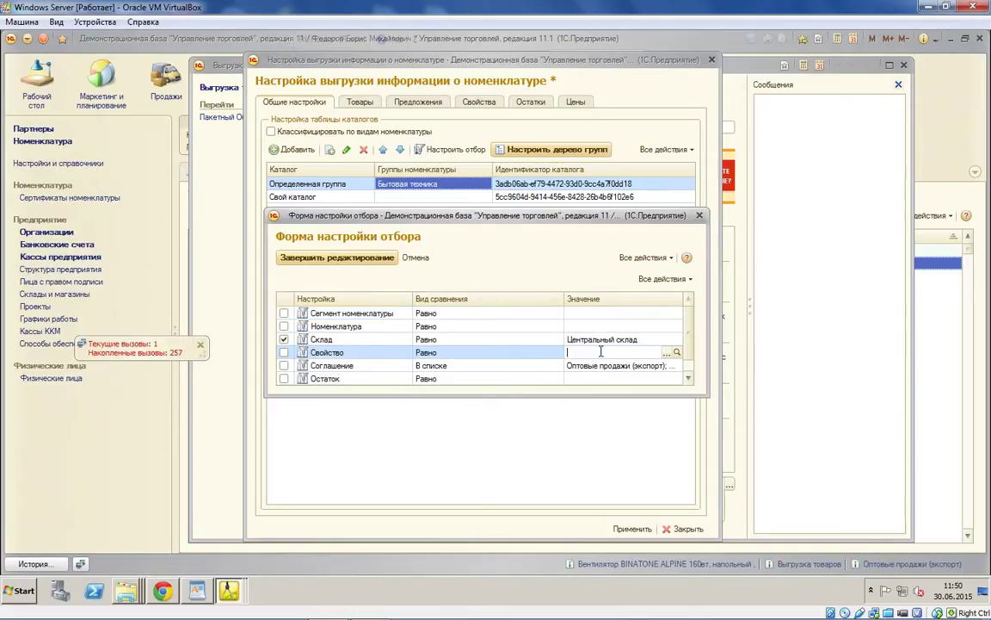
{"action": "left_click", "coordinate": [698, 215]}
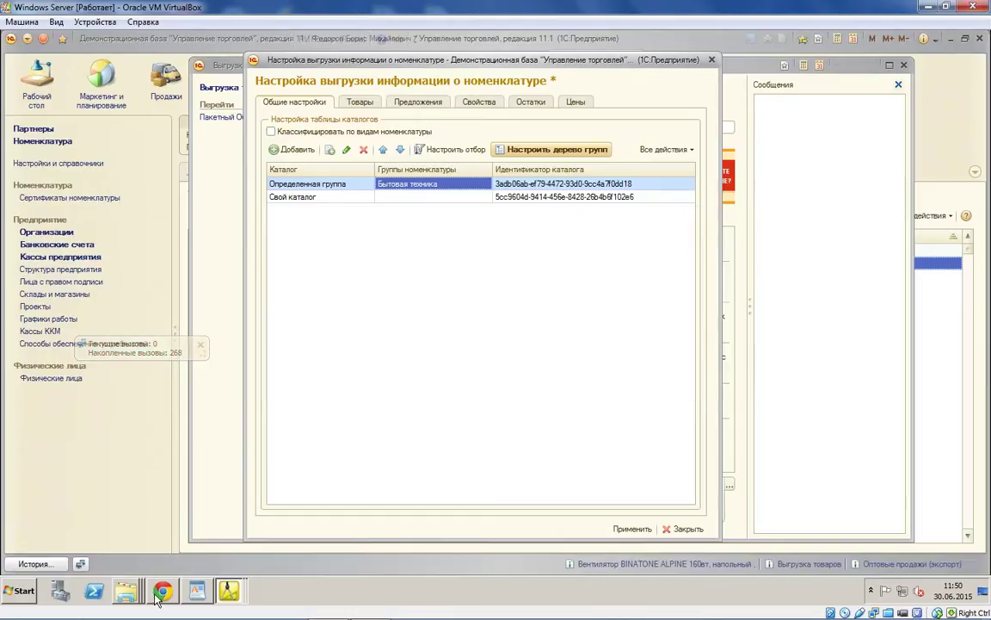
Step: Close the nomenclature export settings and show the 000000001 folder window
{"action": "left_click", "coordinate": [228, 589]}
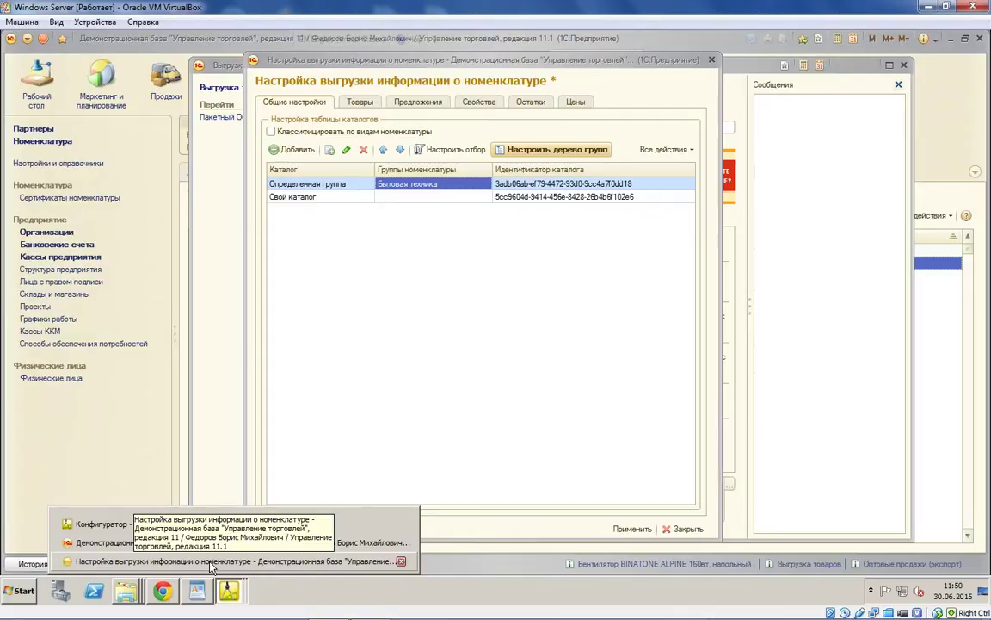
{"action": "left_click", "coordinate": [126, 591]}
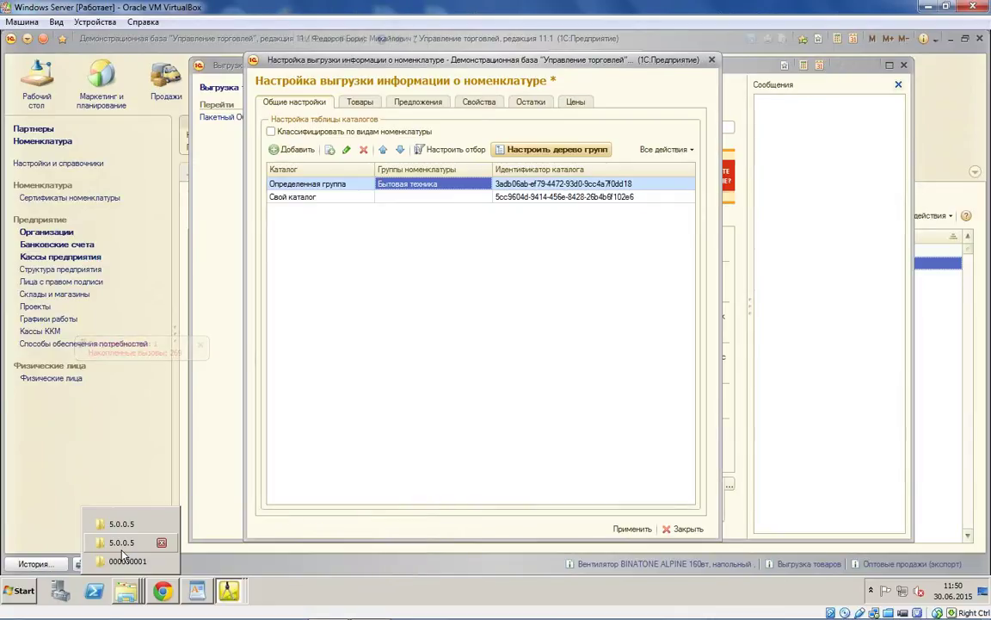
{"action": "left_click", "coordinate": [585, 121]}
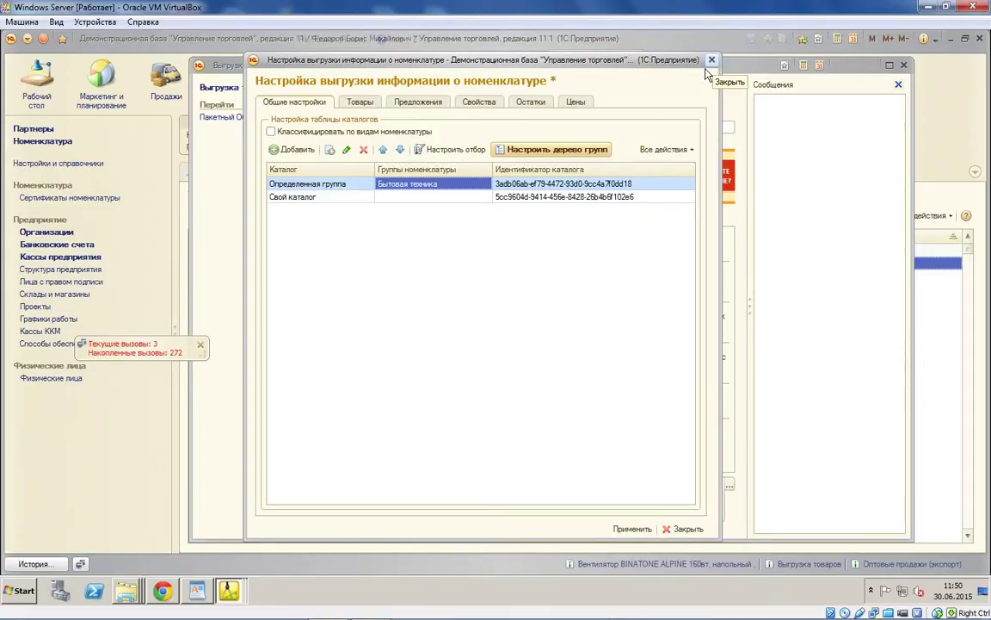
{"action": "left_click", "coordinate": [712, 61]}
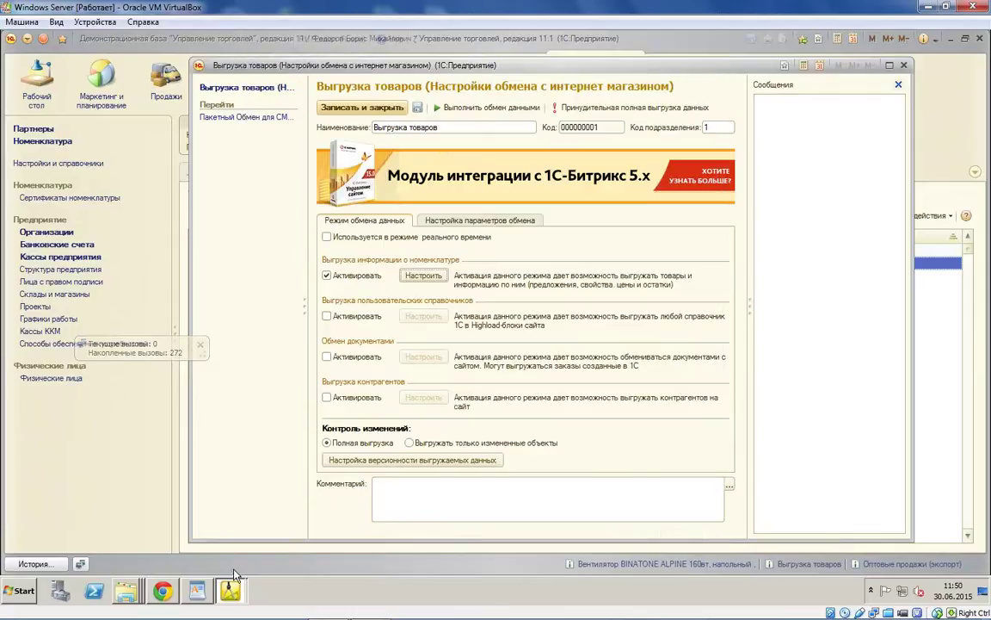
{"action": "left_click", "coordinate": [230, 590]}
{"action": "left_click", "coordinate": [125, 591]}
Step: Open goods\1 in the 000000001 exchange folder and review the import, offers, prices and rests XML files
{"action": "left_click", "coordinate": [128, 560]}
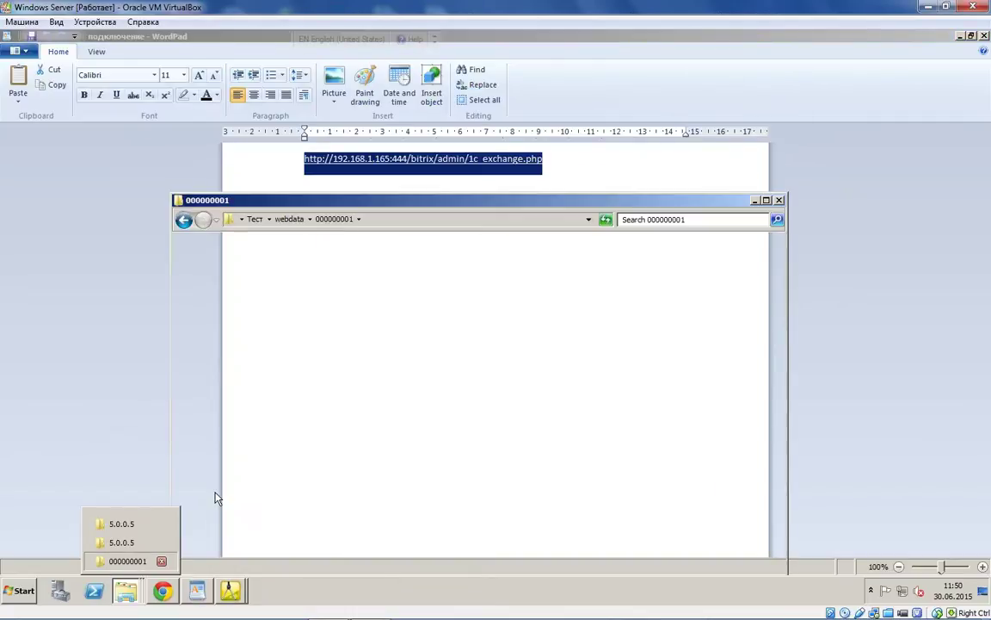
{"action": "double_click", "coordinate": [417, 283]}
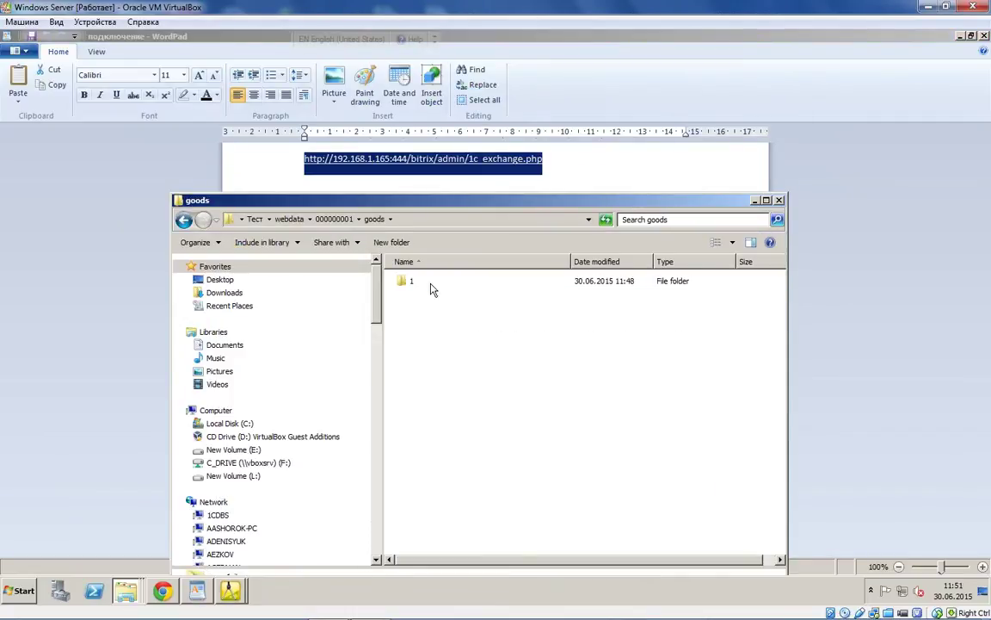
{"action": "double_click", "coordinate": [431, 285]}
{"action": "left_click", "coordinate": [454, 355]}
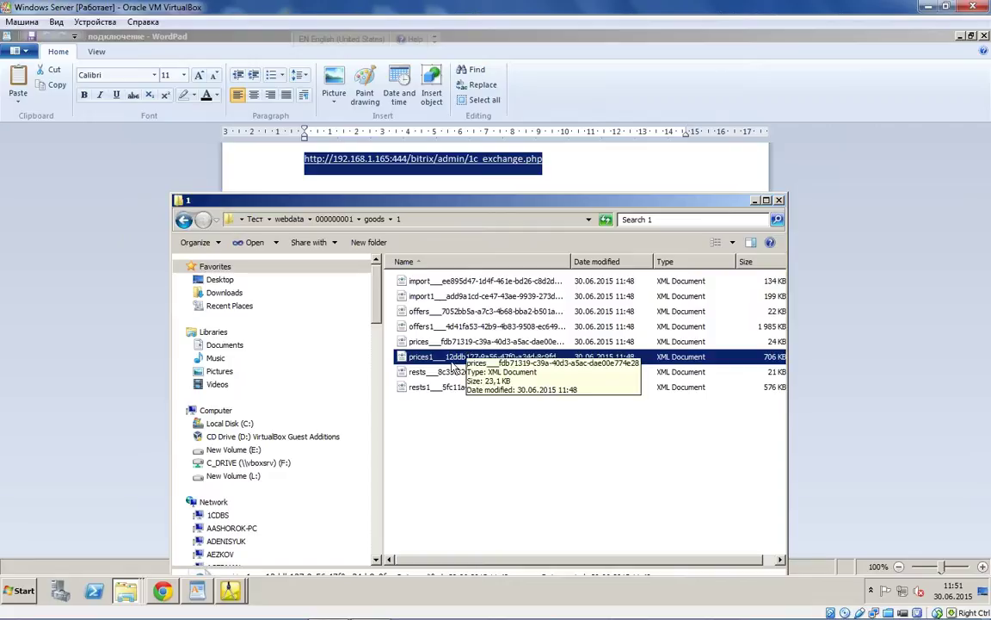
{"action": "left_click", "coordinate": [454, 341]}
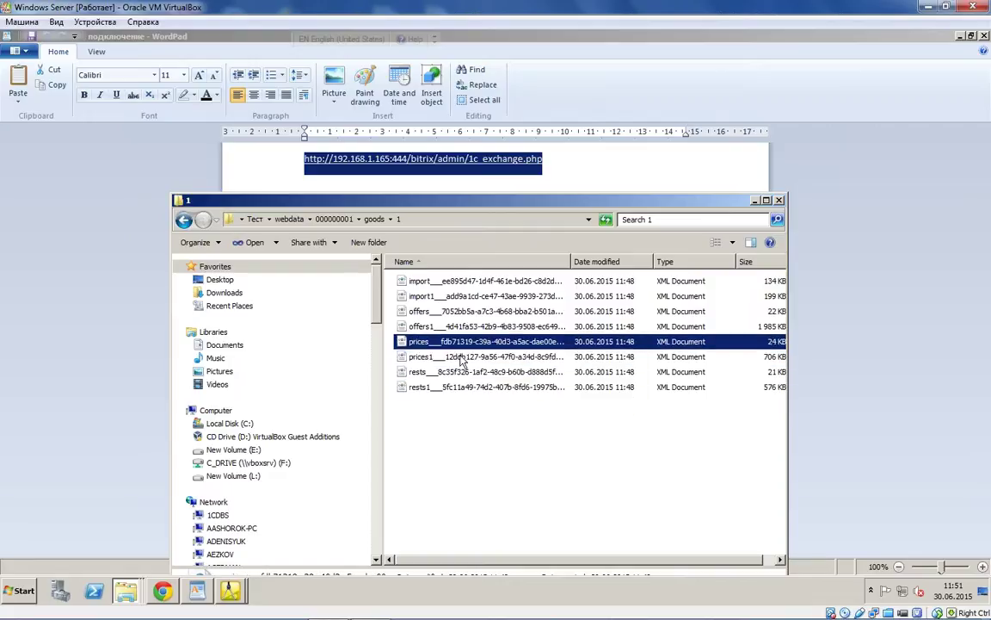
{"action": "left_click", "coordinate": [469, 442]}
{"action": "left_click", "coordinate": [162, 592]}
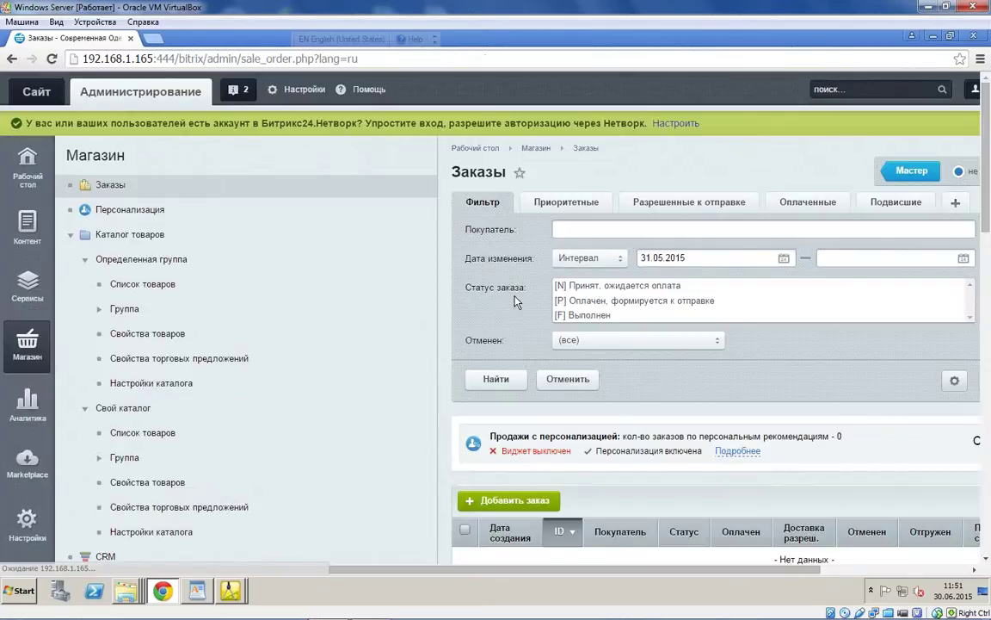
Step: Start a new shop order and select the existing admin user as the buyer
{"action": "scroll", "coordinate": [647, 297], "scroll_direction": "down", "scroll_amount": 4}
{"action": "left_click", "coordinate": [460, 265]}
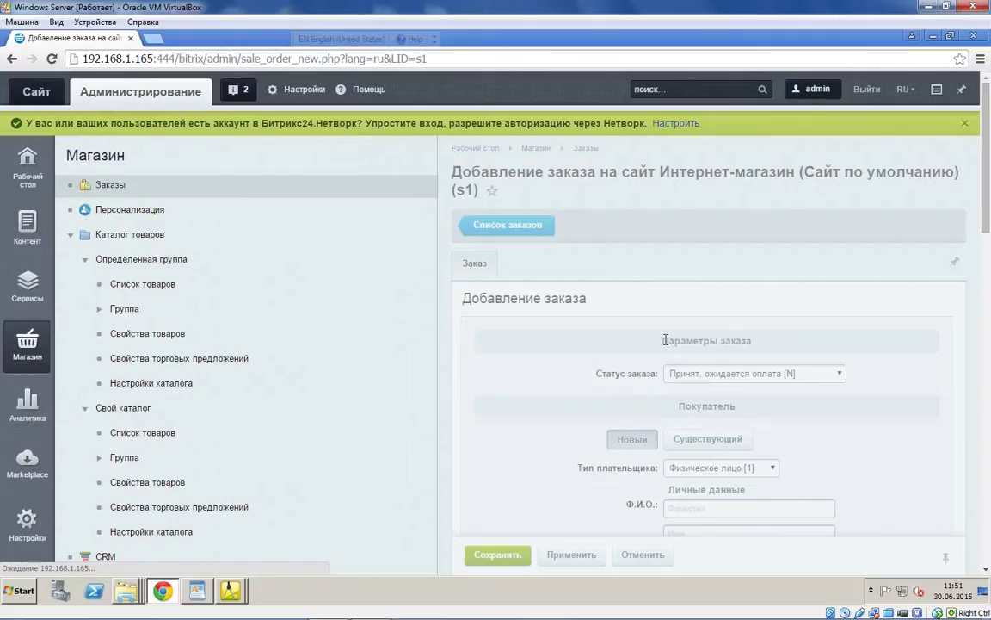
{"action": "scroll", "coordinate": [686, 350], "scroll_direction": "down", "scroll_amount": 1}
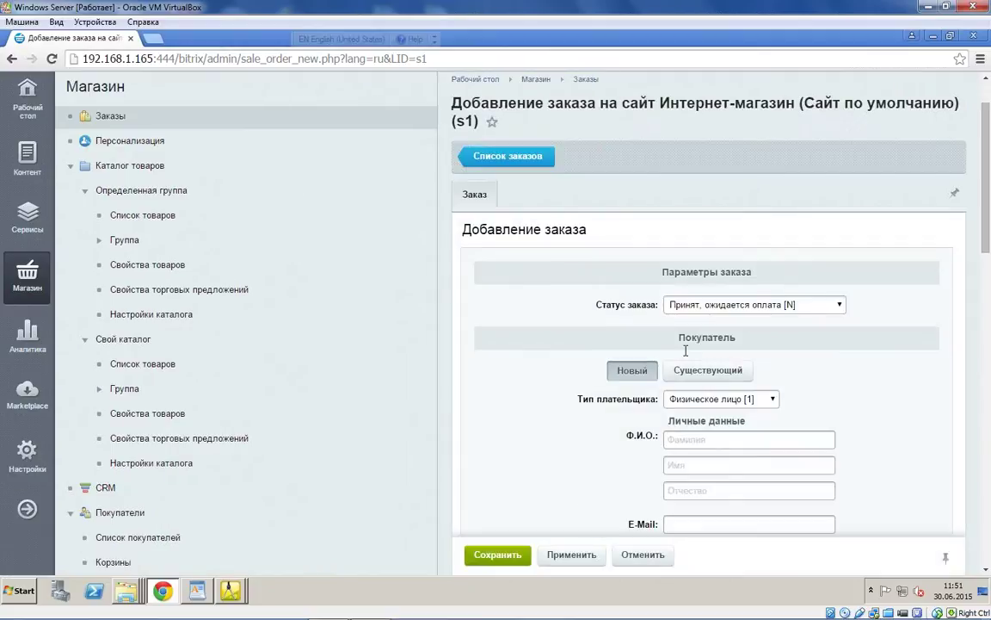
{"action": "scroll", "coordinate": [685, 351], "scroll_direction": "down", "scroll_amount": 2}
{"action": "left_click", "coordinate": [706, 232]}
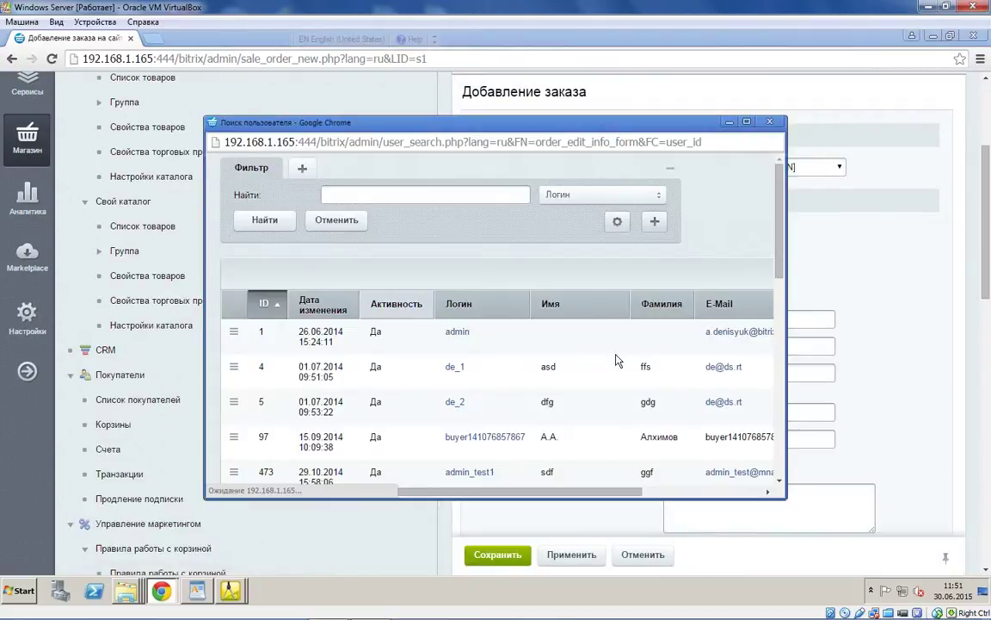
{"action": "scroll", "coordinate": [616, 360], "scroll_direction": "down", "scroll_amount": 2}
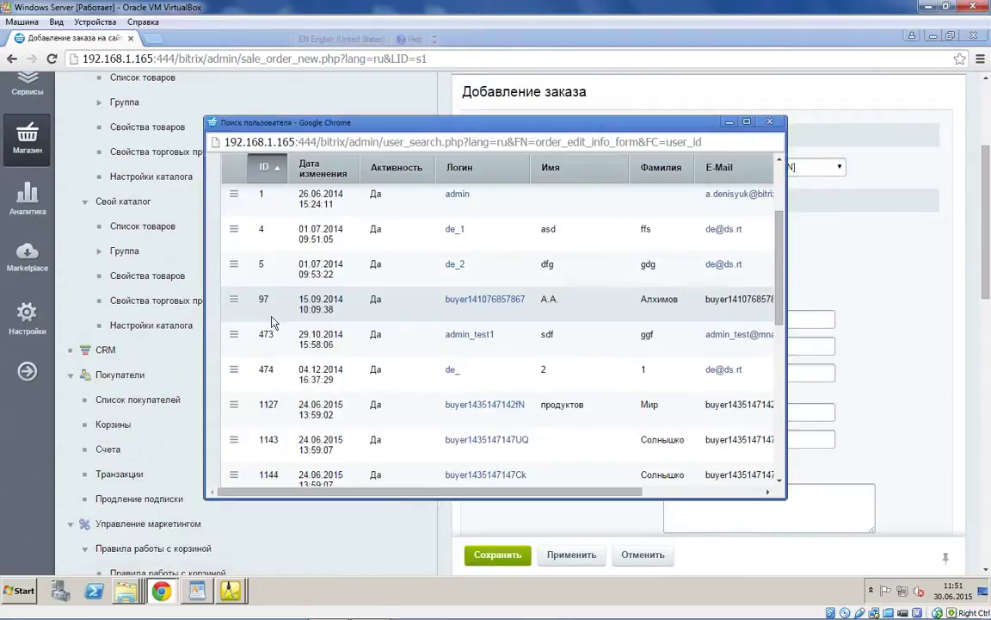
{"action": "left_click", "coordinate": [233, 194]}
{"action": "left_click", "coordinate": [255, 221]}
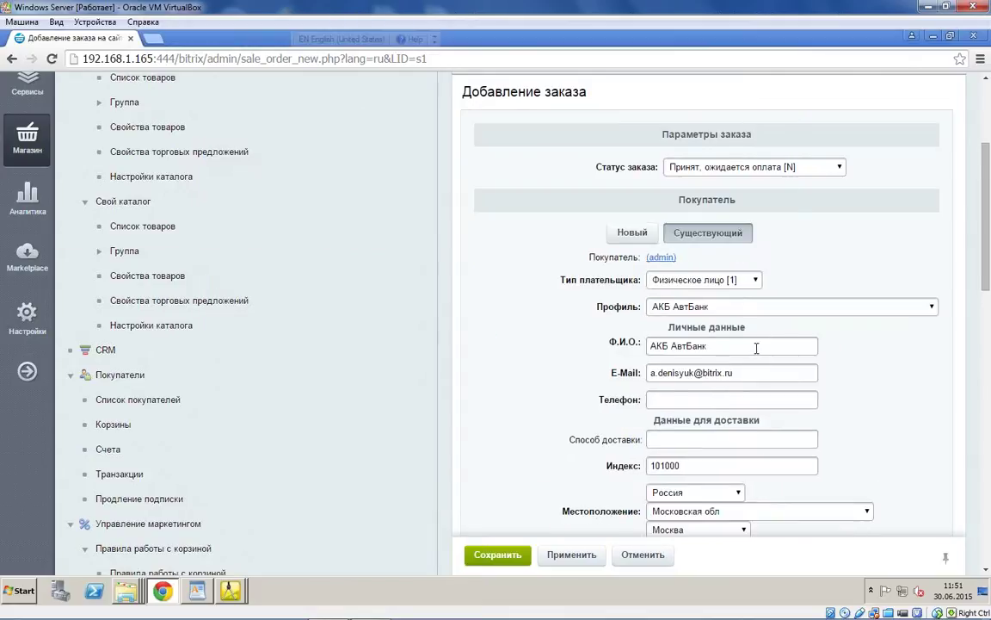
Step: Choose courier delivery and enter delivery address 123
{"action": "scroll", "coordinate": [757, 347], "scroll_direction": "down", "scroll_amount": 6}
{"action": "left_click", "coordinate": [771, 303]}
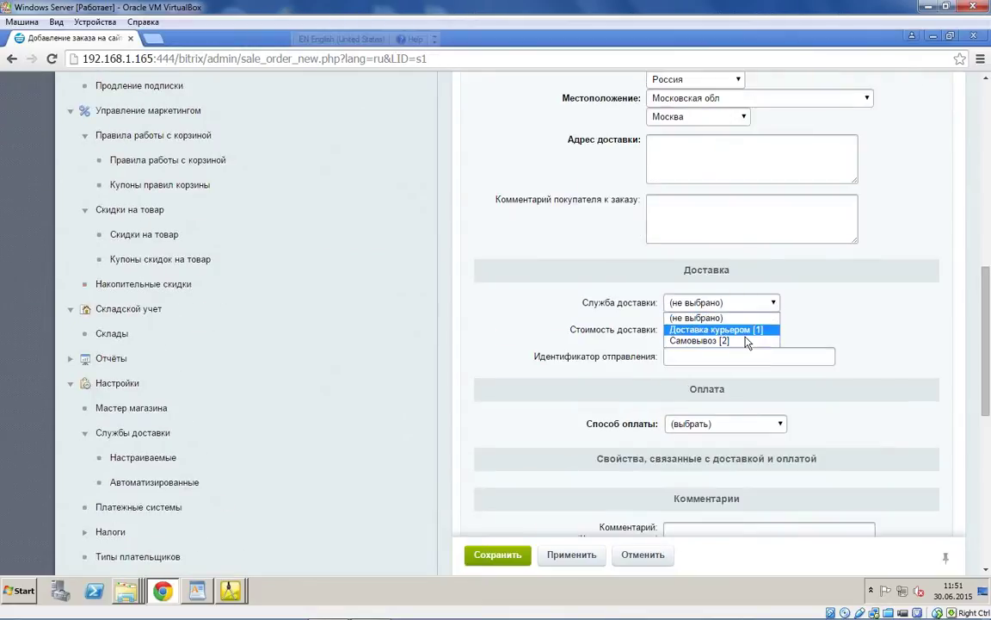
{"action": "left_click", "coordinate": [747, 334]}
{"action": "left_click", "coordinate": [681, 162]}
{"action": "type", "text": "12"}
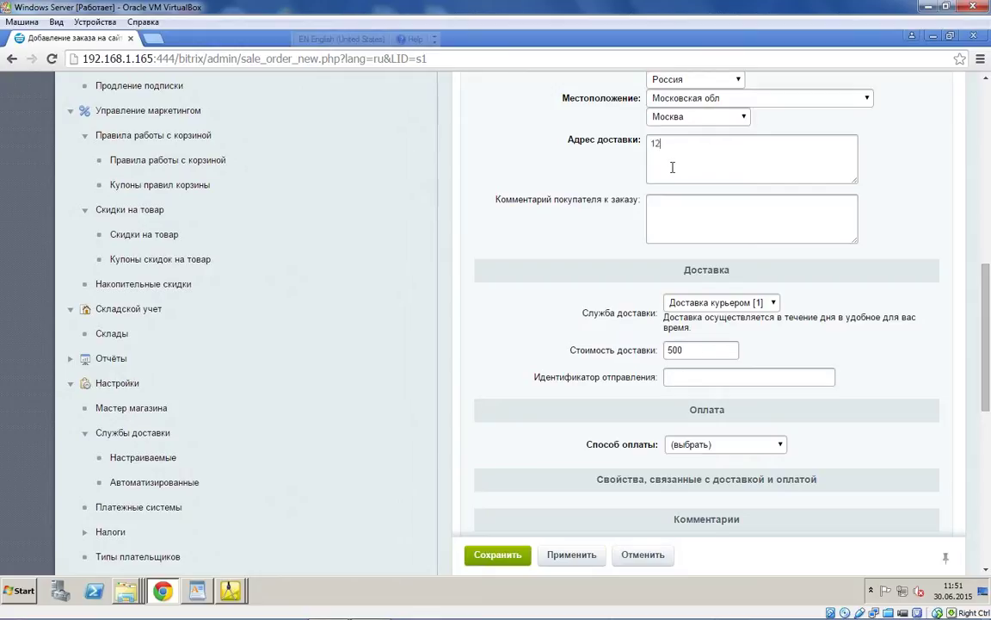
{"action": "type", "text": "3"}
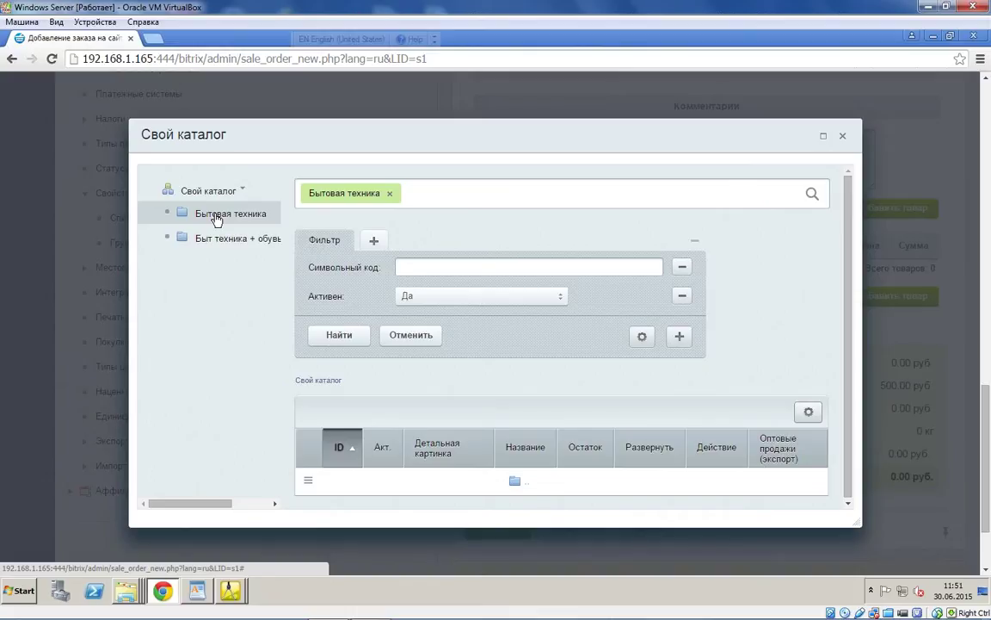
Step: Add the BINATONE ALPINE fan from Бытовая техника with quantity 1 and price 100, then save the order
{"action": "left_click", "coordinate": [216, 218]}
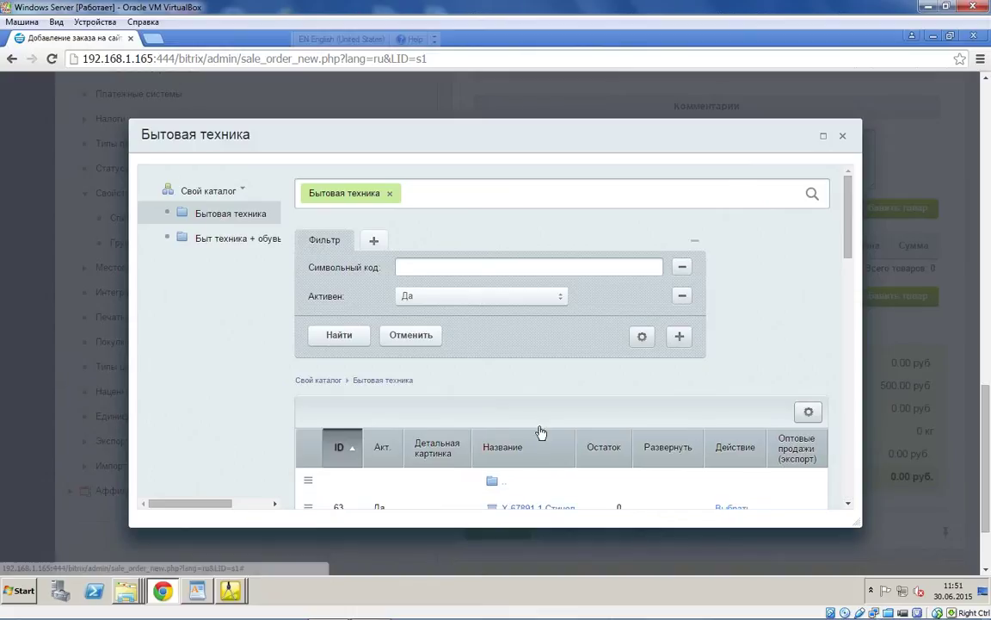
{"action": "scroll", "coordinate": [469, 405], "scroll_direction": "down", "scroll_amount": 3}
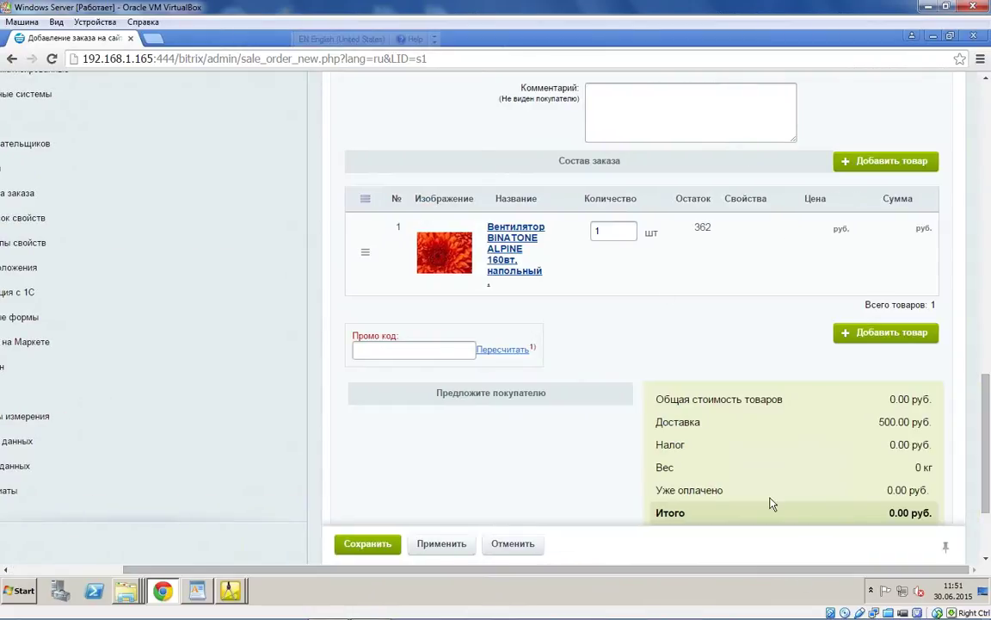
{"action": "left_click", "coordinate": [624, 234]}
{"action": "key", "text": "BackSpace"}
{"action": "type", "text": "1"}
{"action": "left_click", "coordinate": [856, 227]}
{"action": "key", "text": "BackSpace"}
{"action": "type", "text": "100"}
{"action": "left_click", "coordinate": [354, 540]}
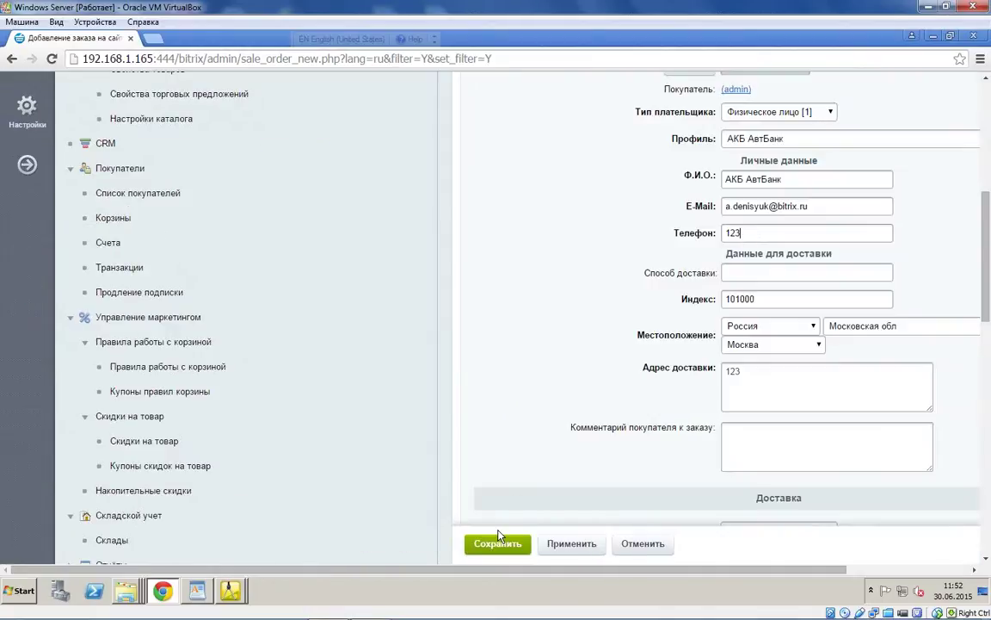
Step: Save the completed test order so order №1 for 500 RUB appears in the orders list
{"action": "left_click", "coordinate": [497, 542]}
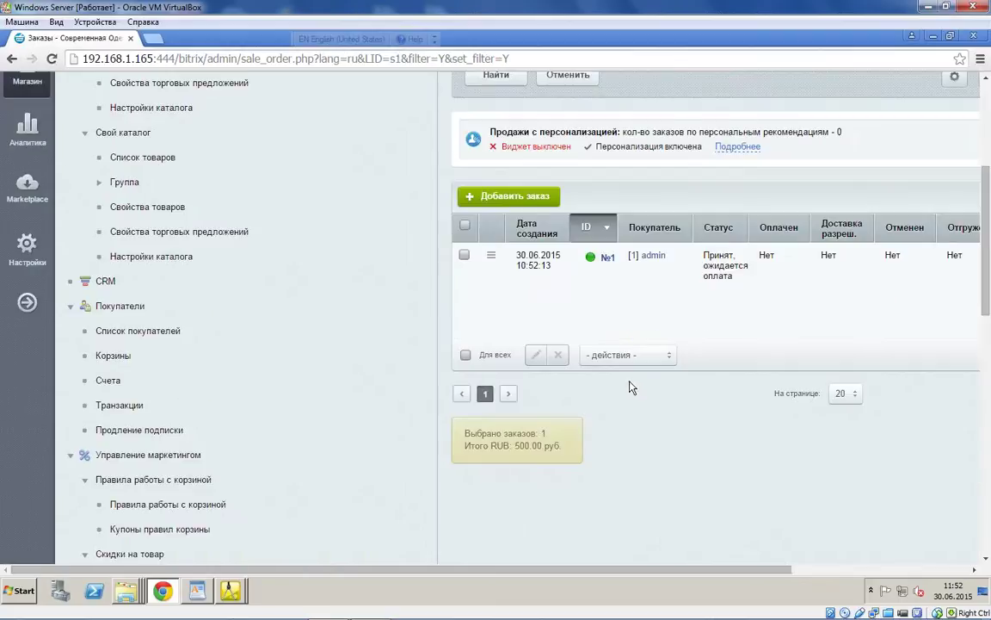
{"action": "mouse_move", "coordinate": [245, 587]}
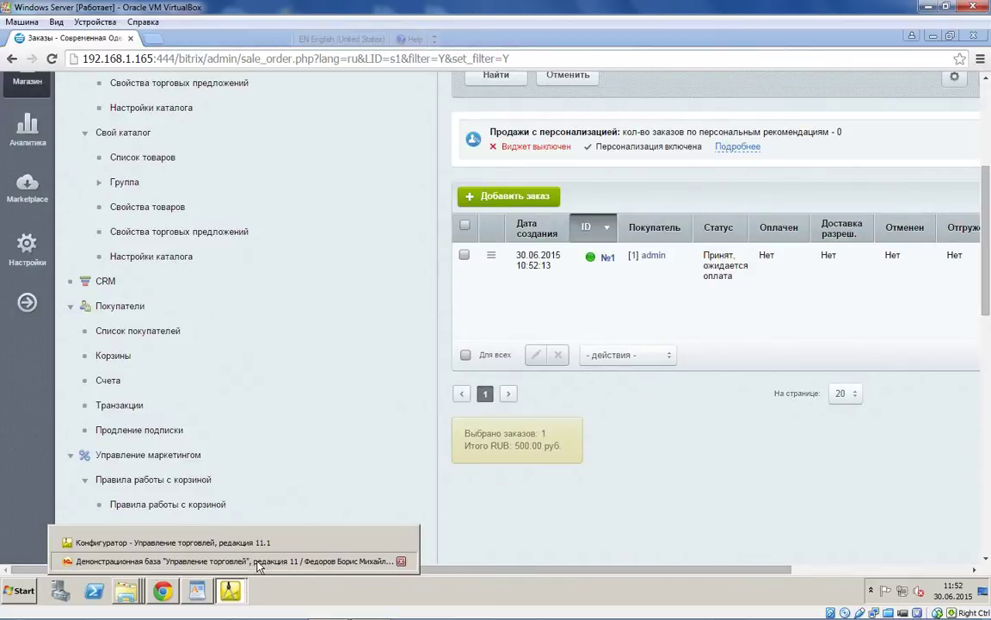
{"action": "left_click", "coordinate": [258, 566]}
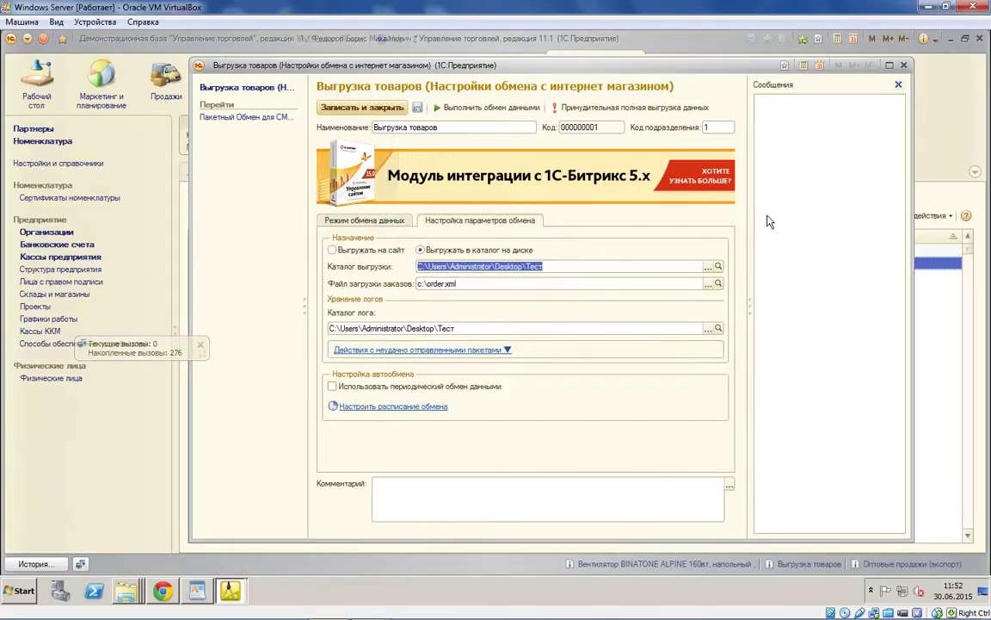
{"action": "left_click", "coordinate": [163, 591]}
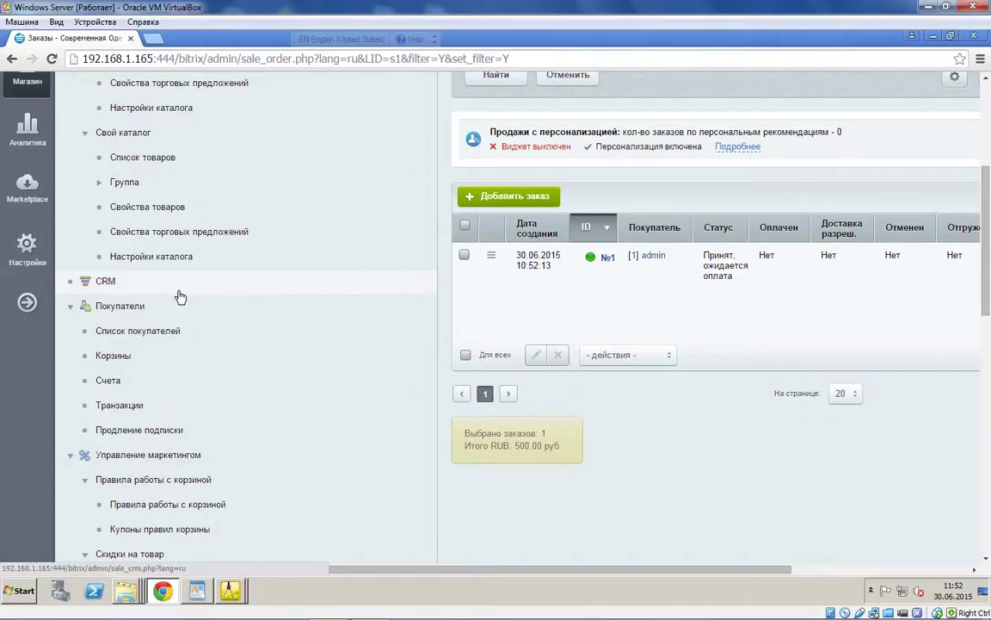
Step: Open the Типы цен list under Настройки
{"action": "scroll", "coordinate": [131, 483], "scroll_direction": "down", "scroll_amount": 5}
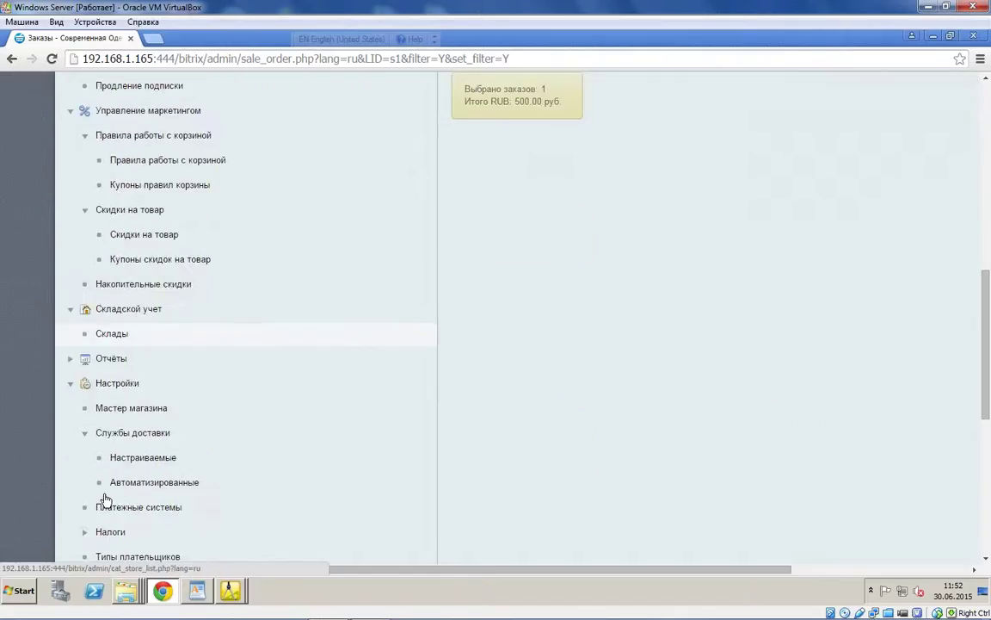
{"action": "scroll", "coordinate": [134, 426], "scroll_direction": "down", "scroll_amount": 3}
{"action": "left_click", "coordinate": [127, 437]}
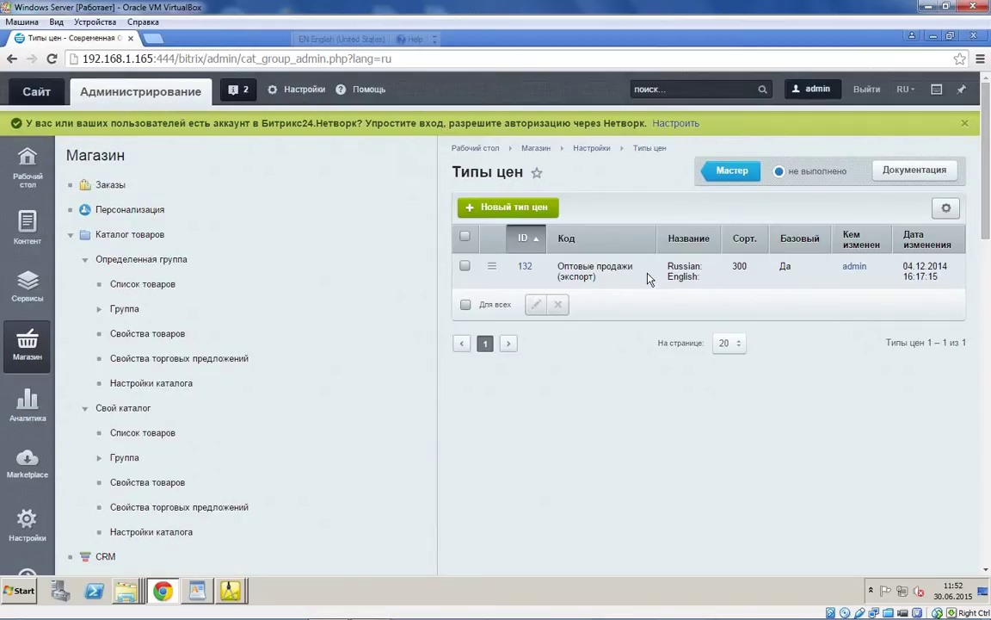
Step: Try deleting price type 132 Оптовые продажи (экспорт); Bitrix refuses because it is the base type
{"action": "left_click", "coordinate": [491, 266]}
{"action": "left_click_drag", "start_coordinate": [659, 449], "coordinate": [663, 343]}
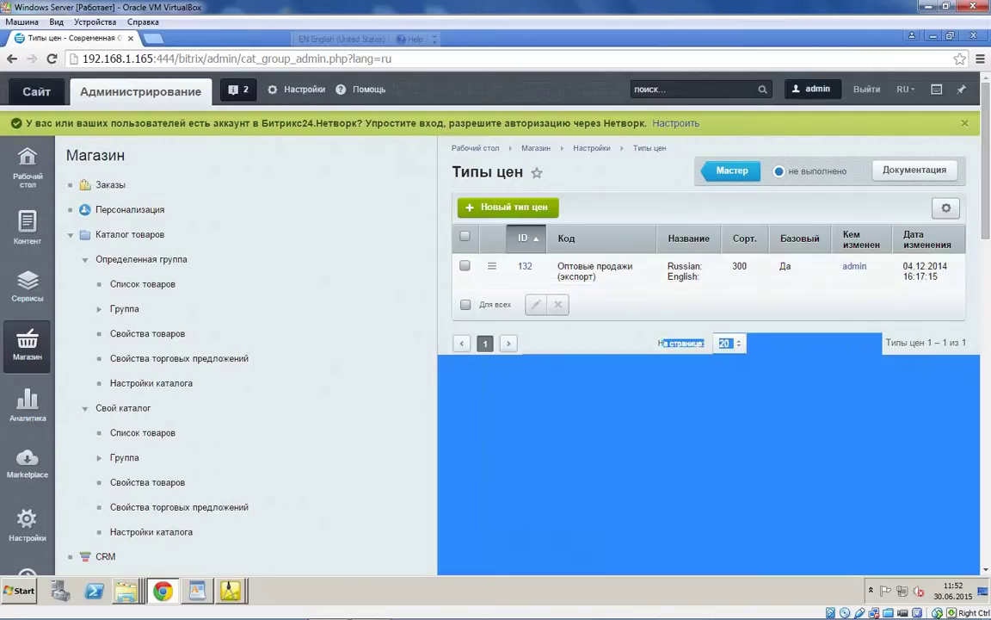
{"action": "left_click", "coordinate": [464, 266]}
{"action": "left_click", "coordinate": [557, 304]}
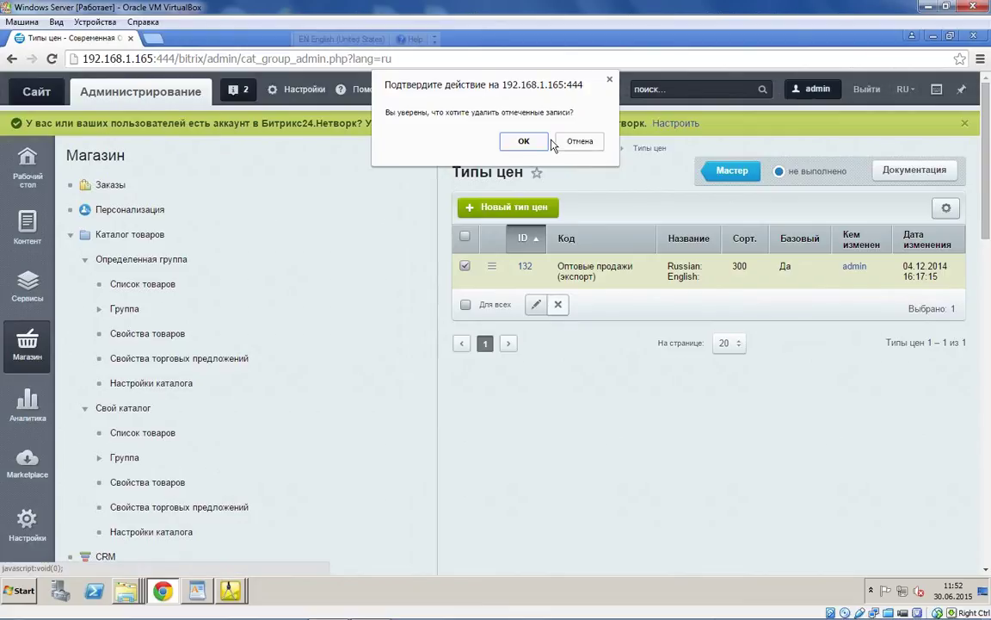
{"action": "left_click", "coordinate": [523, 141]}
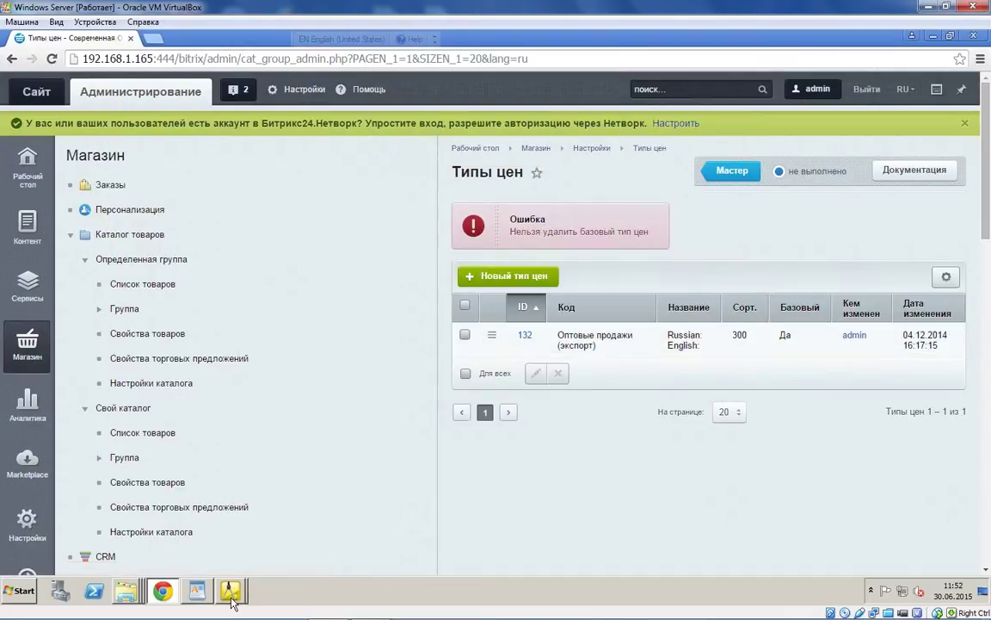
{"action": "mouse_move", "coordinate": [233, 588]}
{"action": "left_click", "coordinate": [250, 564]}
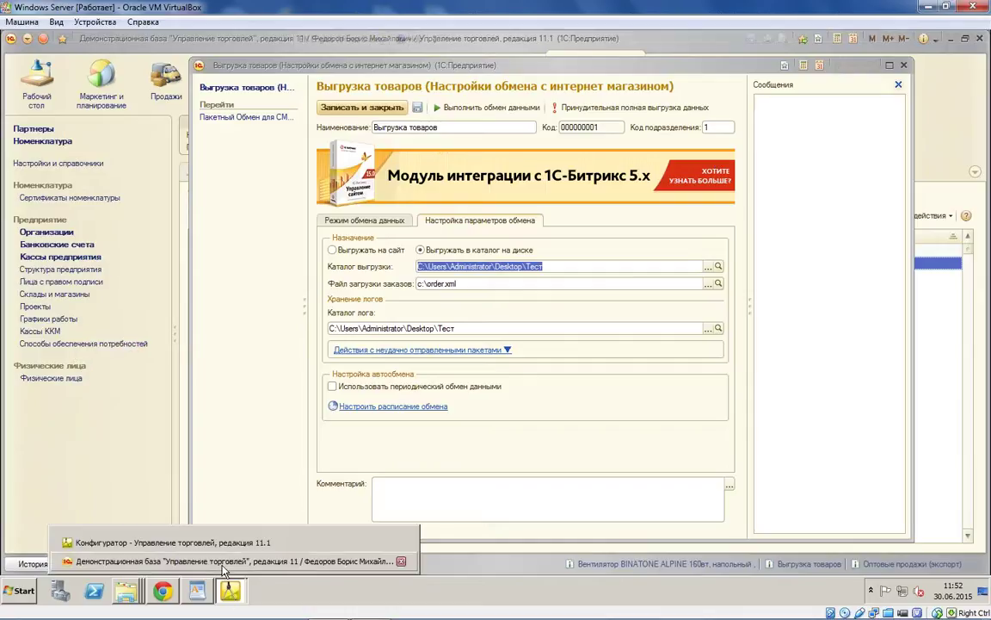
{"action": "left_click", "coordinate": [175, 592]}
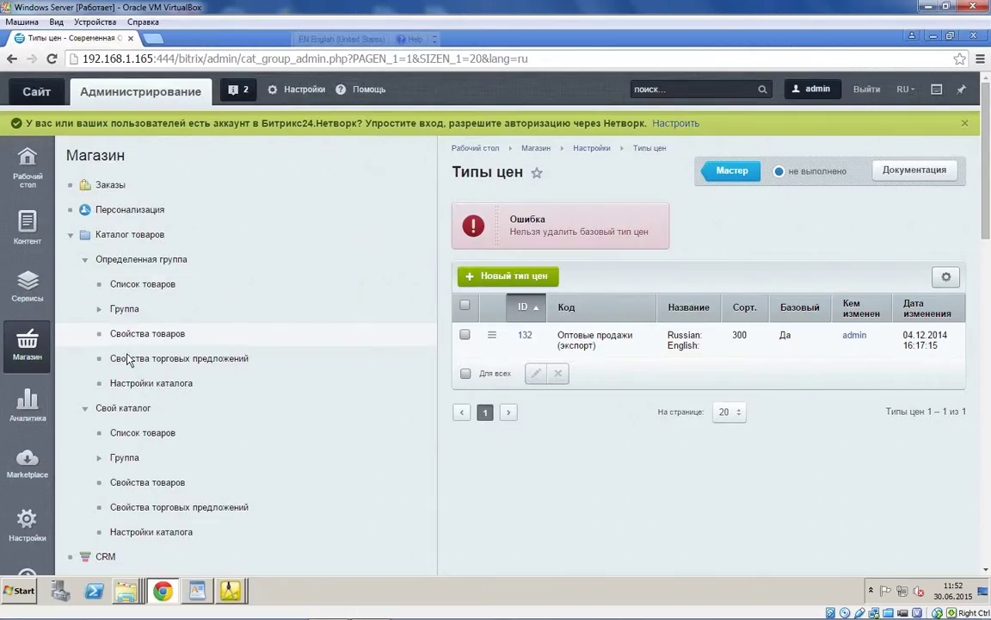
Step: Open the orders list and scroll to the Сумма and Позиции columns for order №1
{"action": "left_click", "coordinate": [119, 187]}
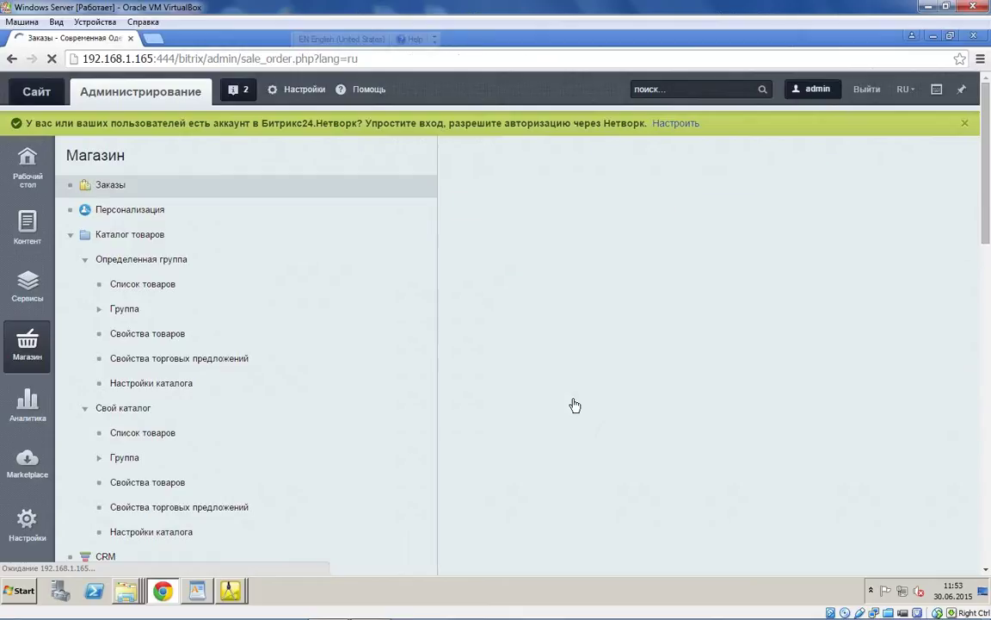
{"action": "scroll", "coordinate": [633, 573], "scroll_direction": "down", "scroll_amount": 3}
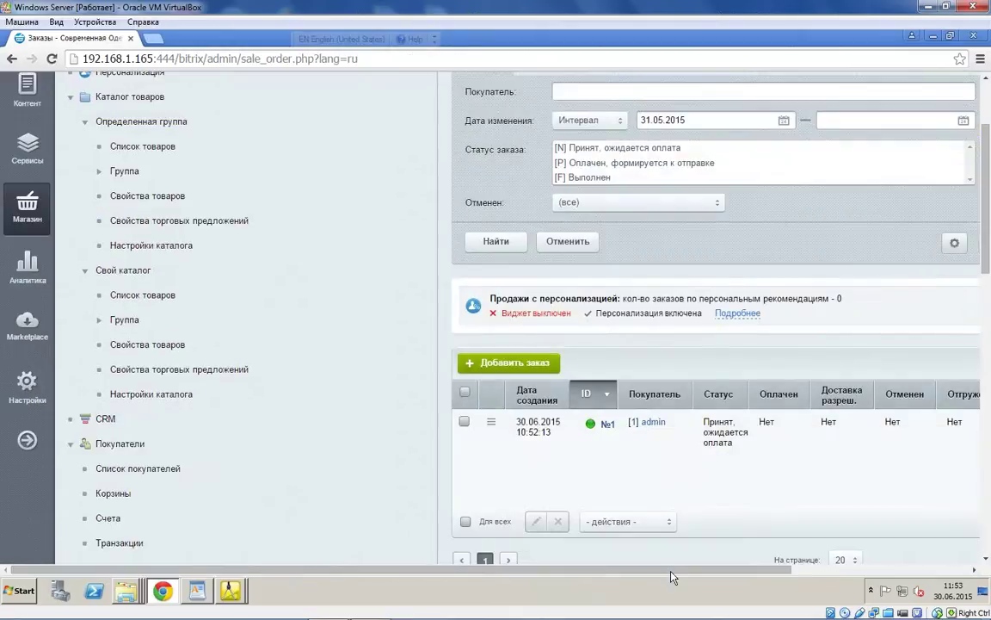
{"action": "scroll", "coordinate": [361, 443], "scroll_direction": "right", "scroll_amount": 3}
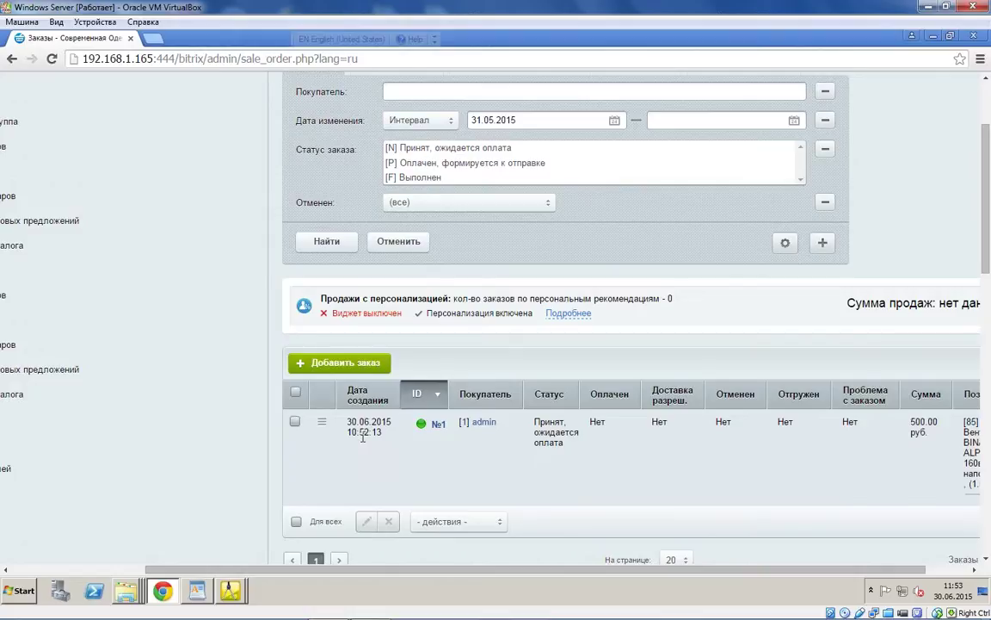
{"action": "left_click_drag", "start_coordinate": [624, 570], "coordinate": [667, 581]}
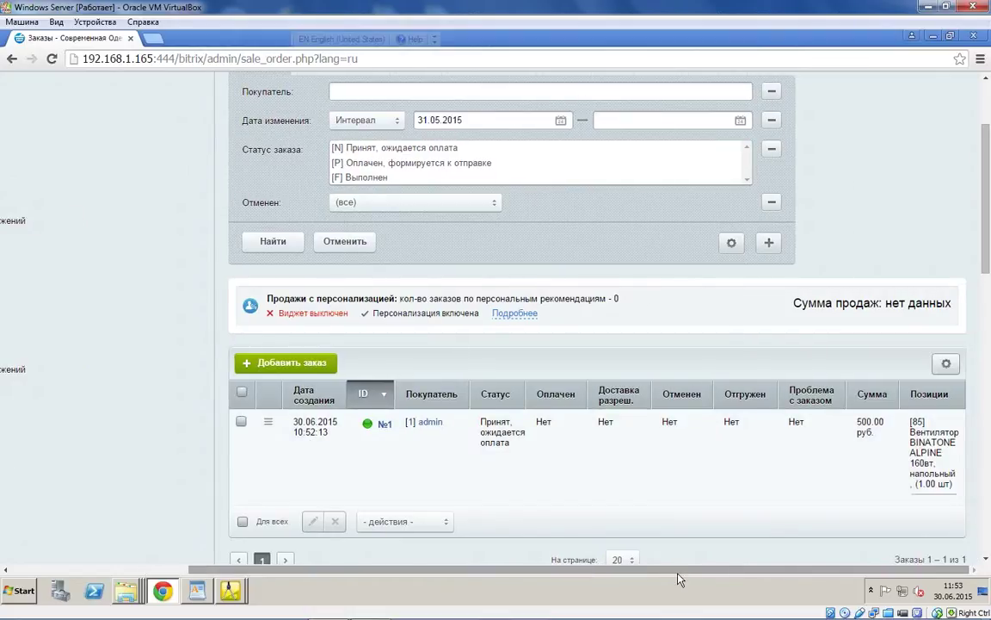
{"action": "left_click_drag", "start_coordinate": [667, 579], "coordinate": [662, 580]}
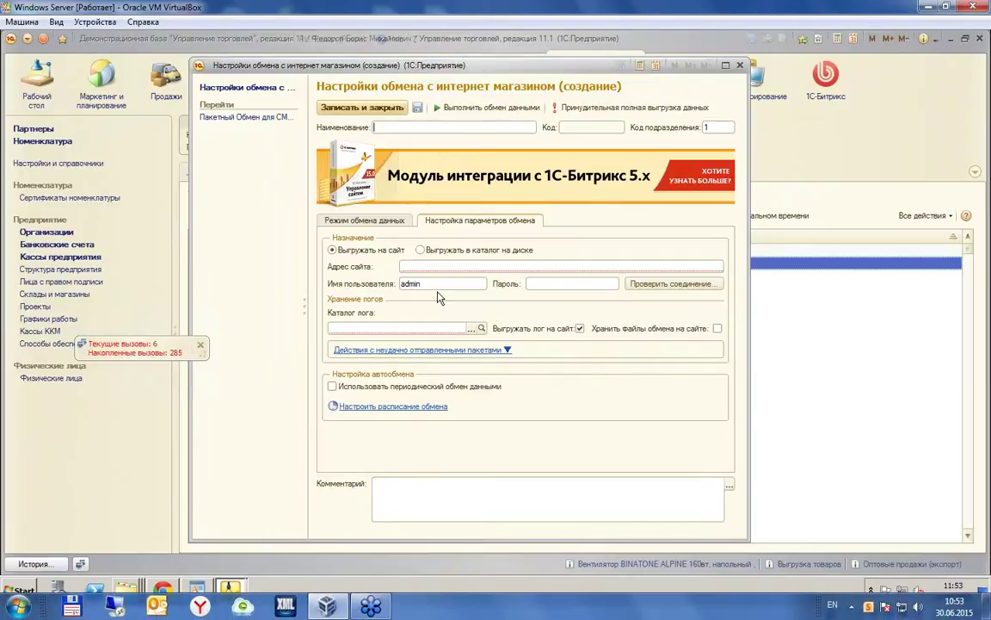
Step: Paste the site's 1c_exchange.php address and set the Тест folder as the log directory
{"action": "left_click", "coordinate": [414, 267]}
{"action": "type", "text": "http://192.168.1.165:444/bitrix/admin/1c_exchange.php"}
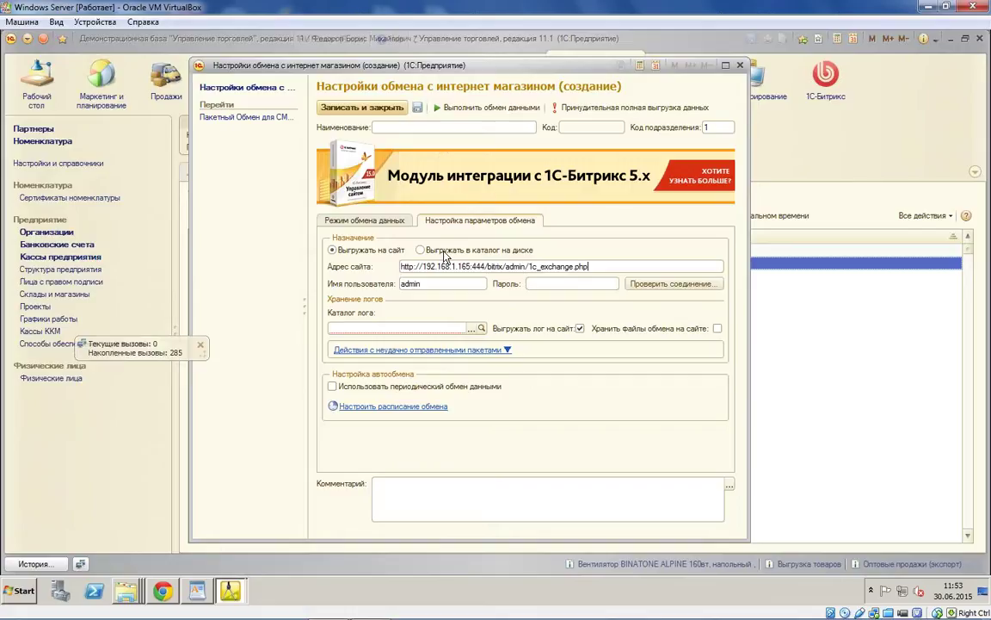
{"action": "left_click", "coordinate": [471, 329]}
{"action": "left_click", "coordinate": [865, 553]}
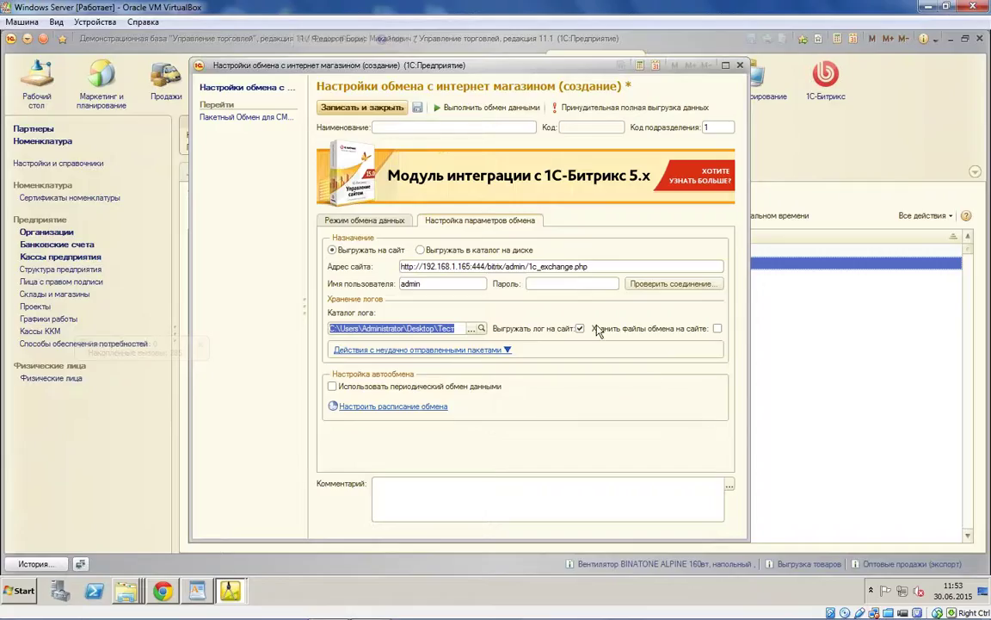
Step: Enter the site password, name the node Обмен документами, save it and turn off nomenclature export
{"action": "left_click", "coordinate": [542, 283]}
{"action": "type", "text": "*****"}
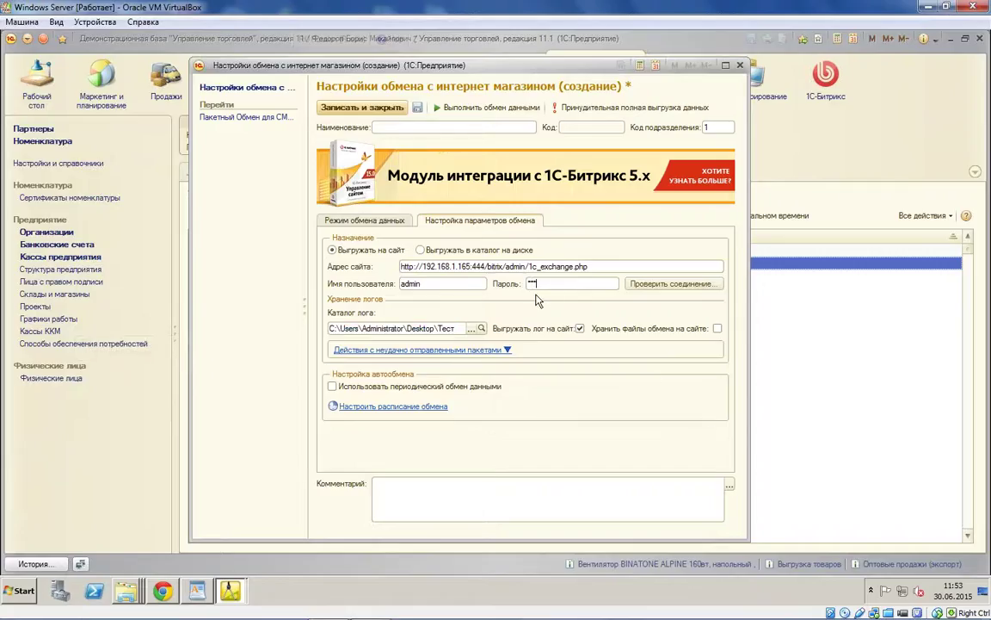
{"action": "type", "text": "*************"}
{"action": "left_click", "coordinate": [503, 127]}
{"action": "type", "text": "Обм"}
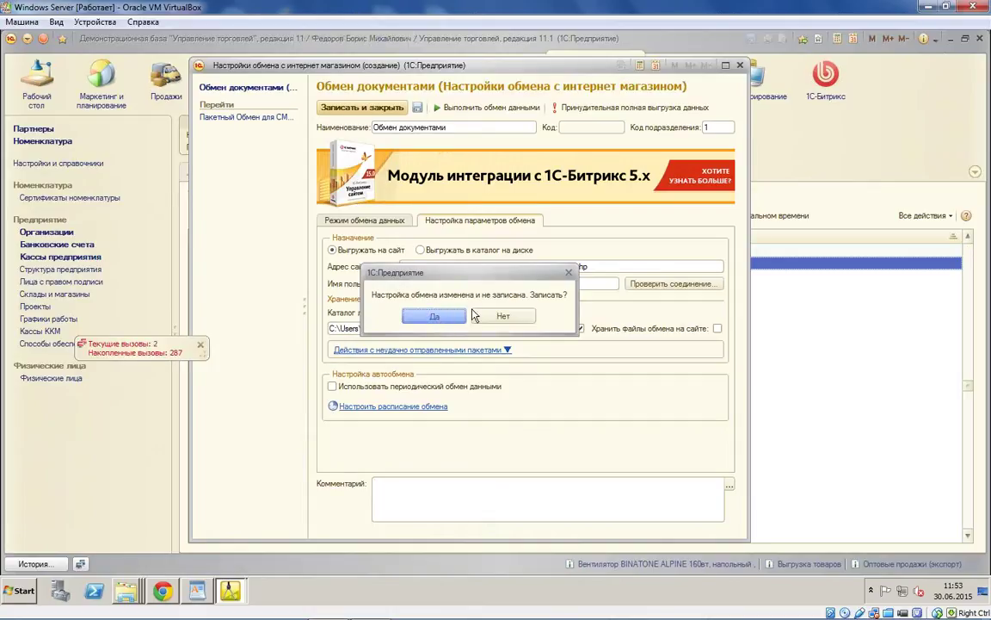
{"action": "left_click", "coordinate": [435, 313]}
{"action": "left_click", "coordinate": [343, 283]}
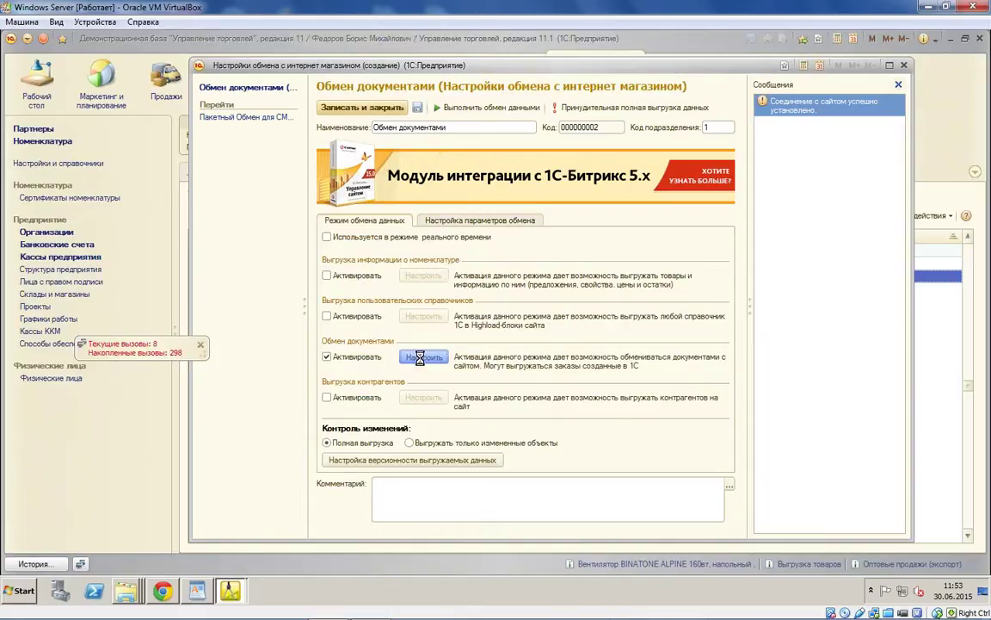
Step: Enable Выгружать офлайн заказы in the document exchange settings, with export start date 01.06.2015
{"action": "left_click", "coordinate": [423, 356]}
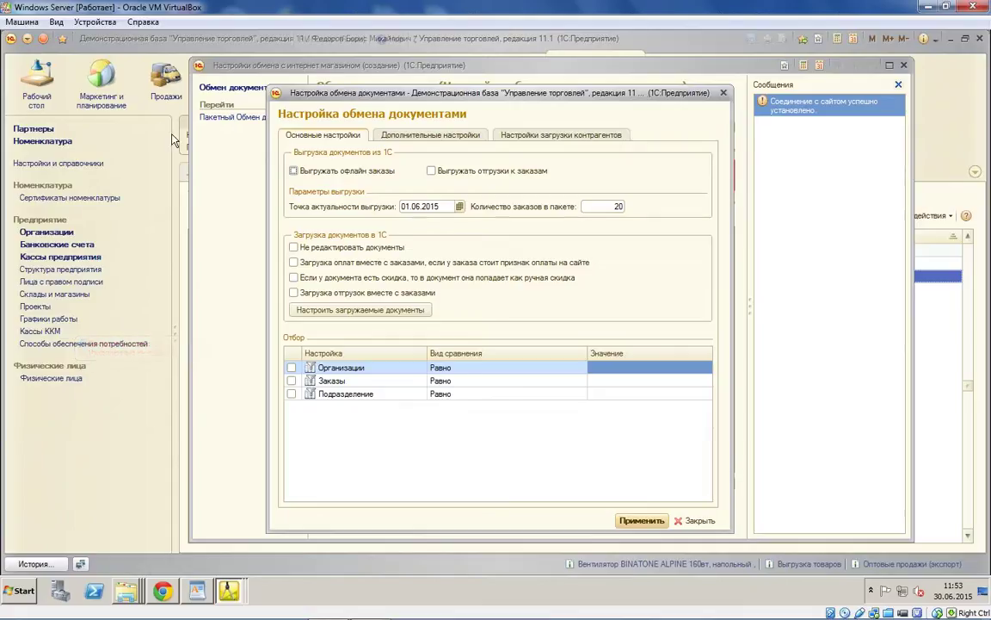
{"action": "left_click", "coordinate": [347, 172]}
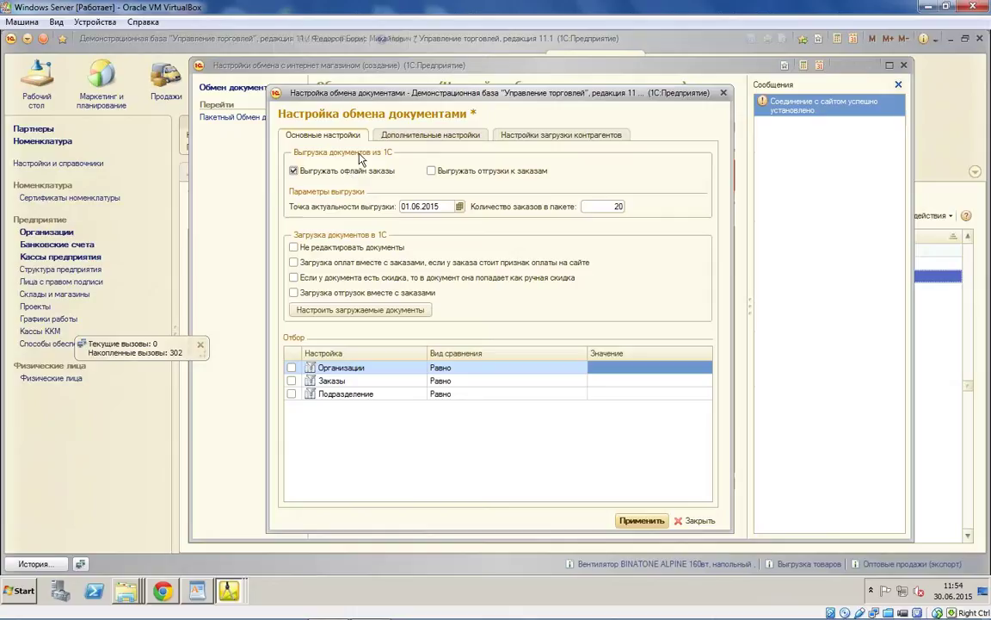
{"action": "left_click", "coordinate": [439, 208]}
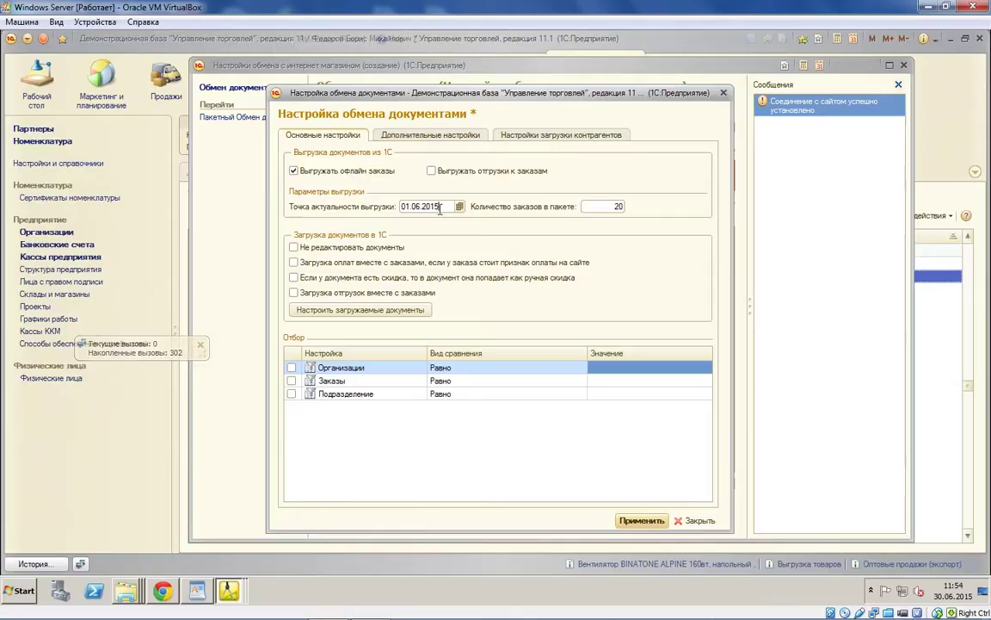
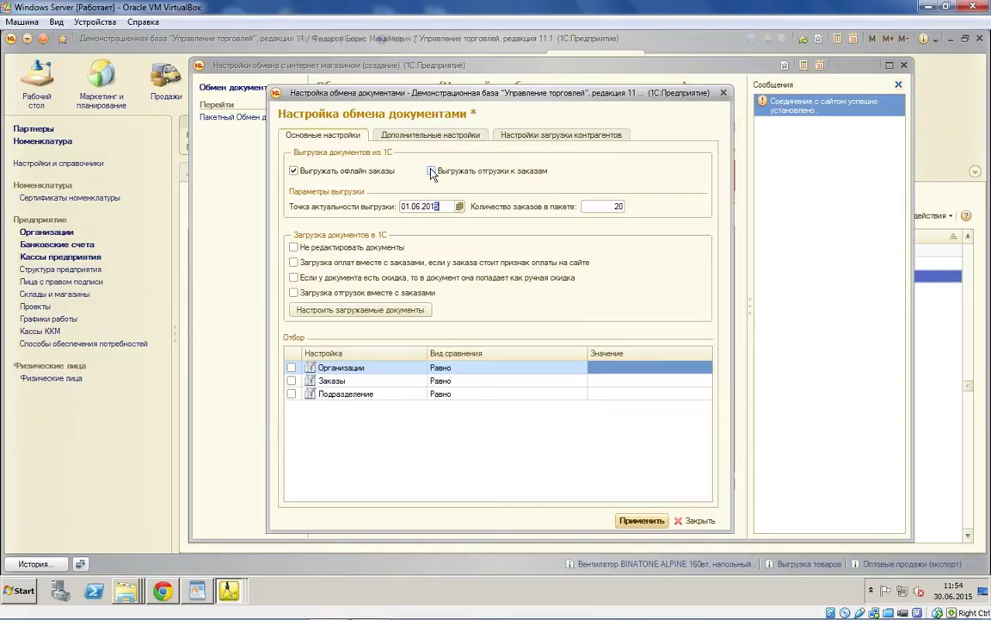
Step: Enter 01.01.2014 as Точка актуальности выгрузки and tick 'Загрузка оплат вместе с заказами'
{"action": "type", "text": "4"}
{"action": "left_click", "coordinate": [311, 259]}
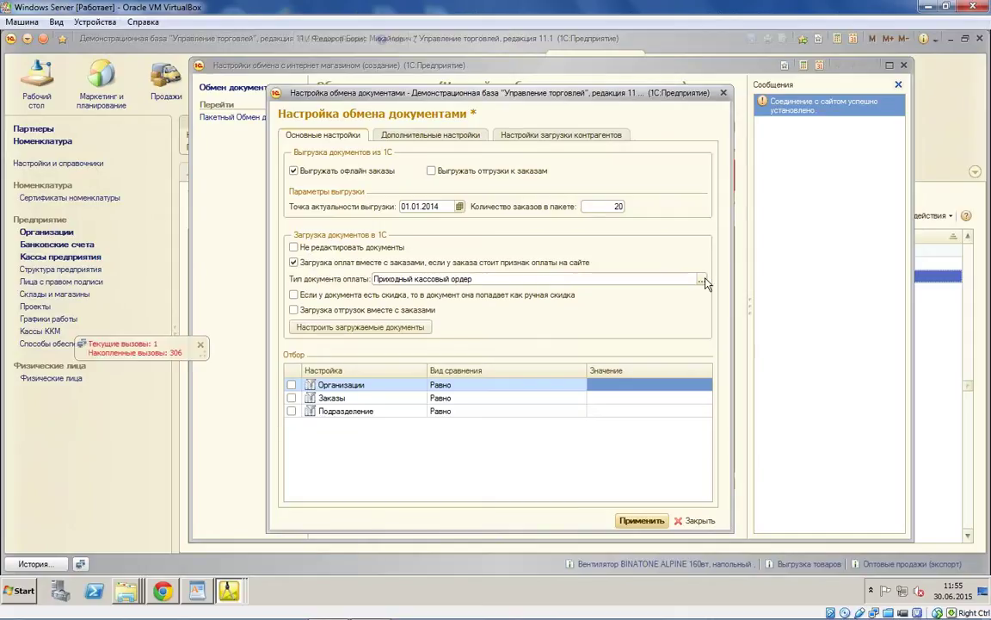
Step: Set Тип документа оплаты to Операция по платежной карте and go to Дополнительные настройки
{"action": "left_click", "coordinate": [703, 282]}
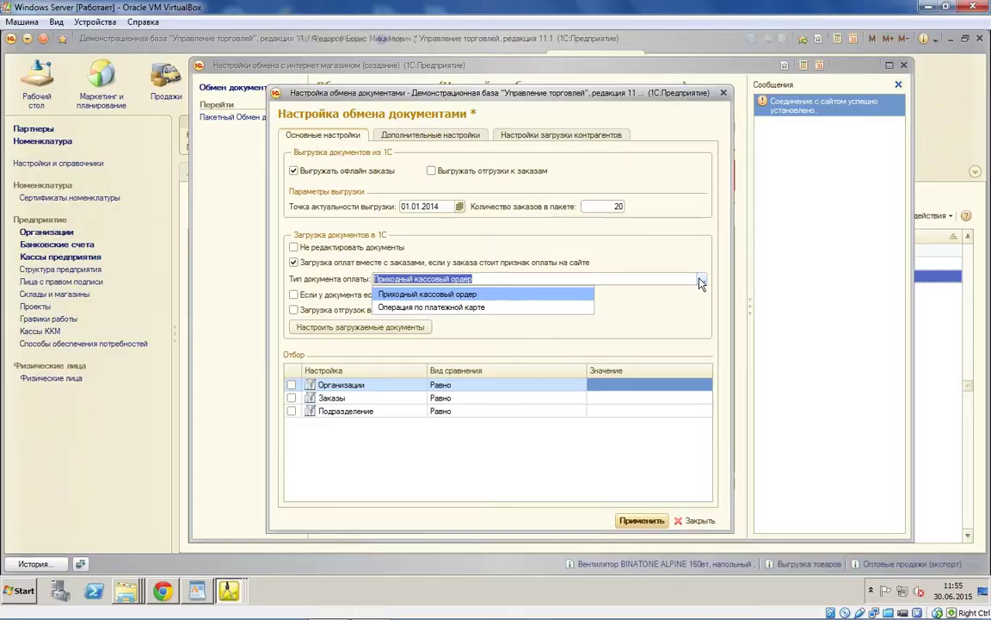
{"action": "left_click", "coordinate": [499, 307]}
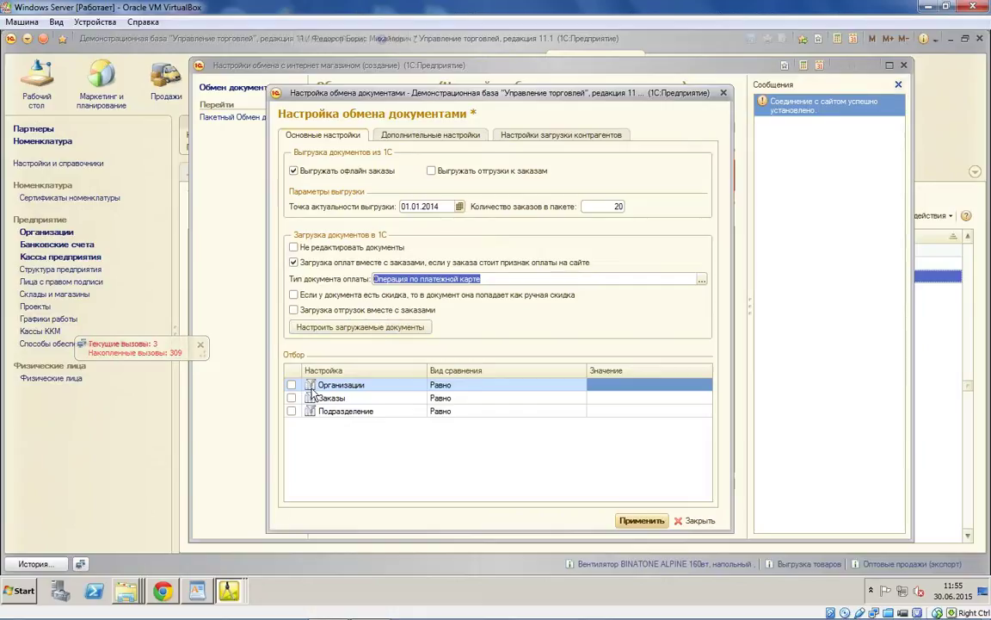
{"action": "left_click", "coordinate": [501, 462]}
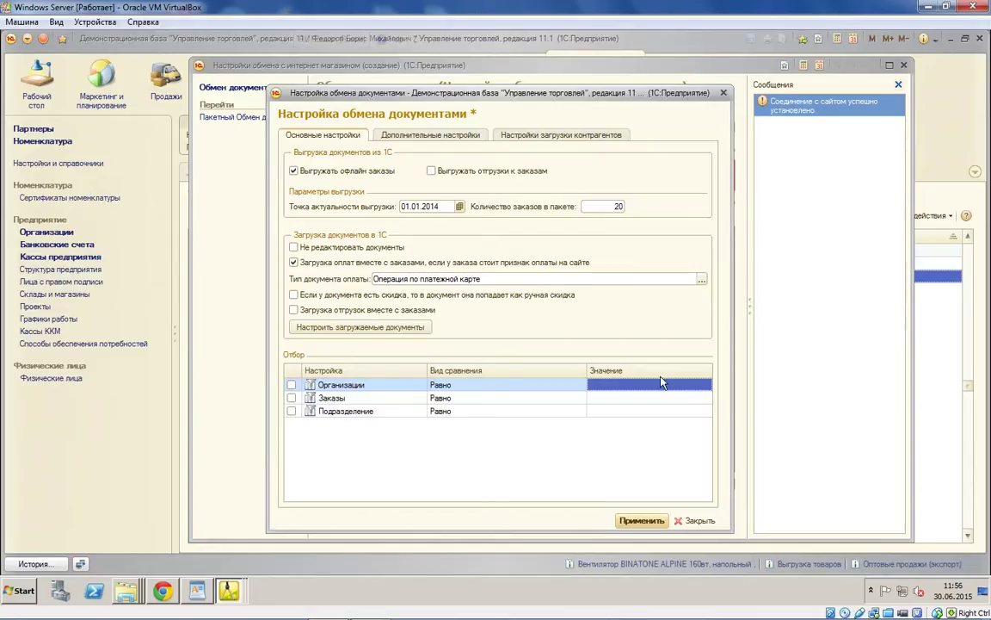
{"action": "left_click", "coordinate": [432, 136]}
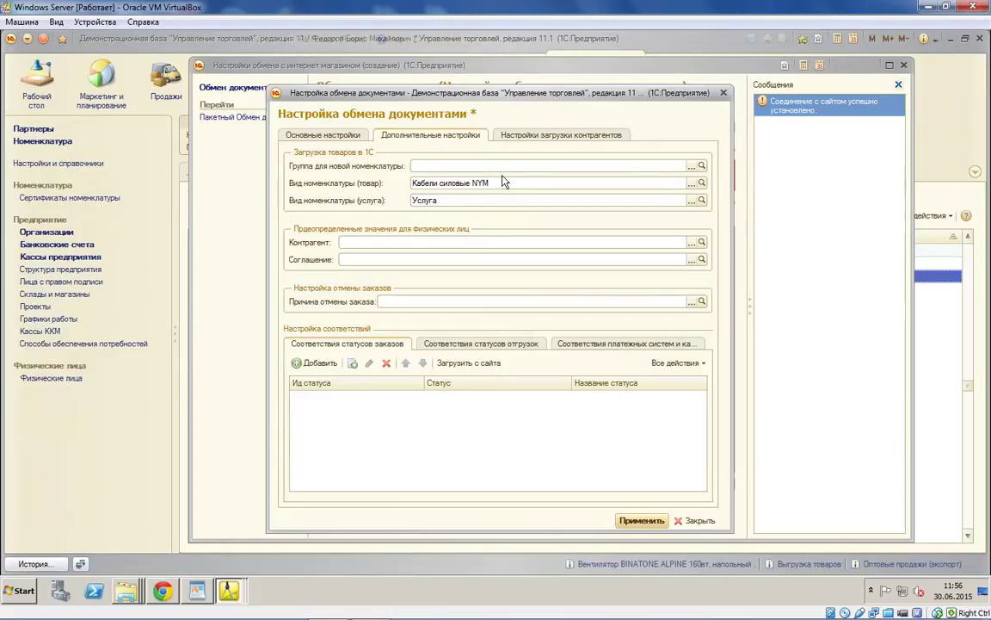
Step: Set Вид номенклатуры (товар) to Товар and Причина отмены заказа to Нет в наличии
{"action": "left_click", "coordinate": [691, 182]}
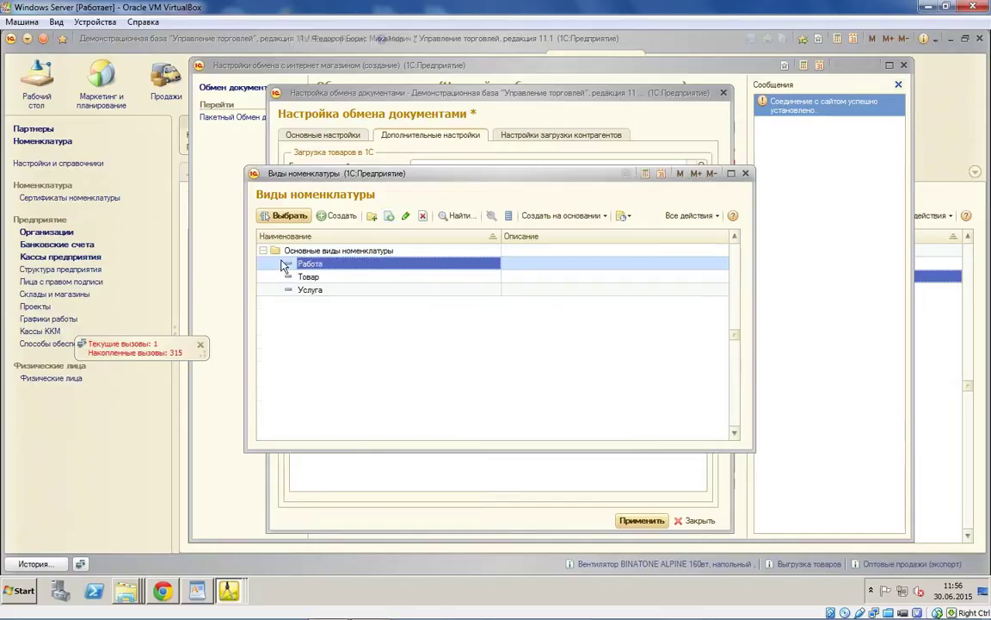
{"action": "double_click", "coordinate": [310, 277]}
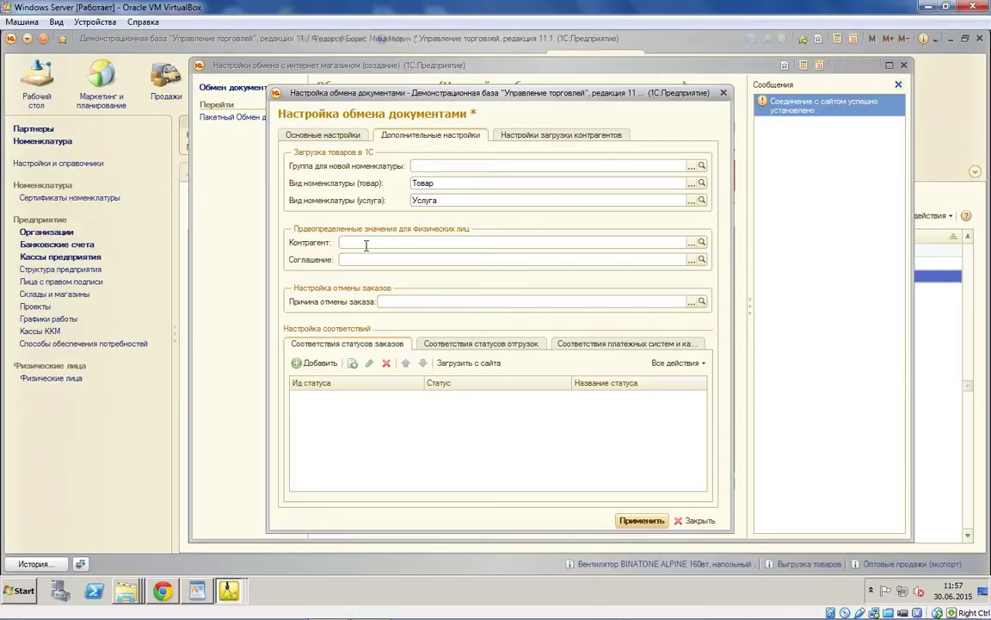
{"action": "left_click", "coordinate": [362, 258]}
{"action": "left_click", "coordinate": [593, 302]}
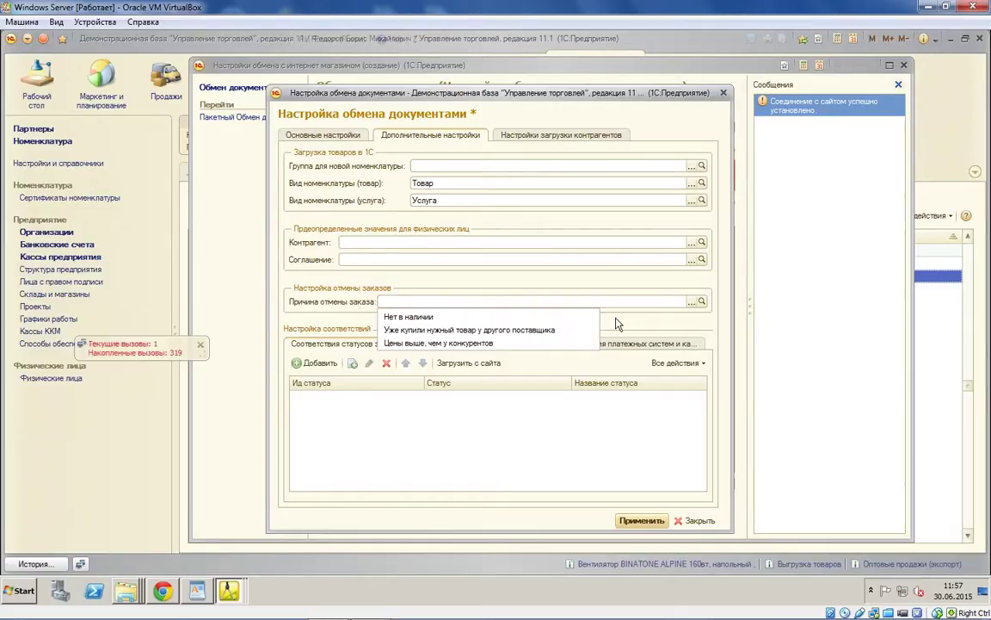
{"action": "left_click", "coordinate": [414, 316]}
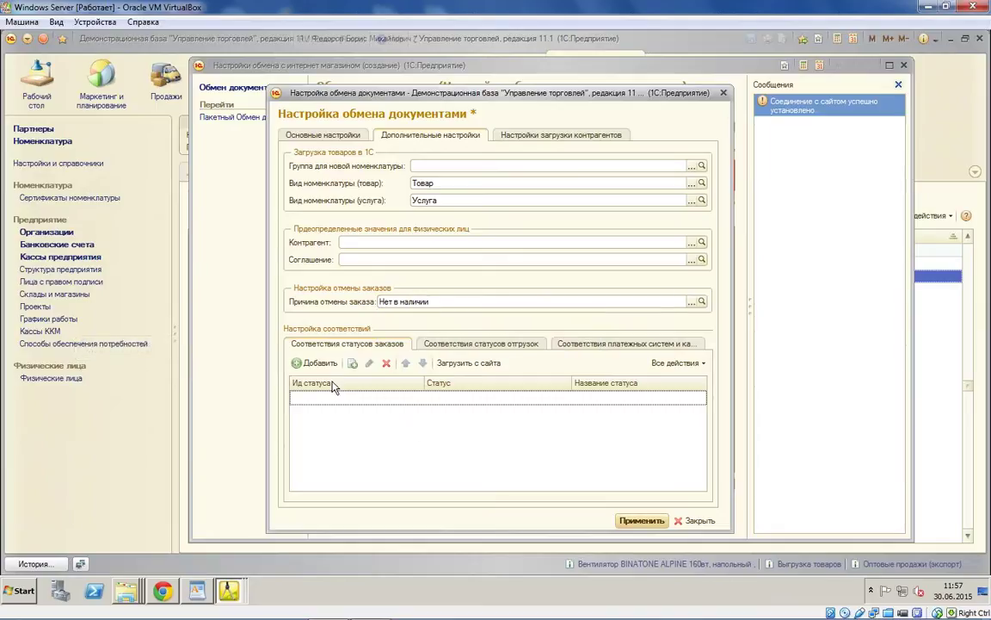
Step: Load order statuses from the site and map N, P, F to На согласовании, К выполнению / В резерве, Закрыт
{"action": "left_click", "coordinate": [470, 363]}
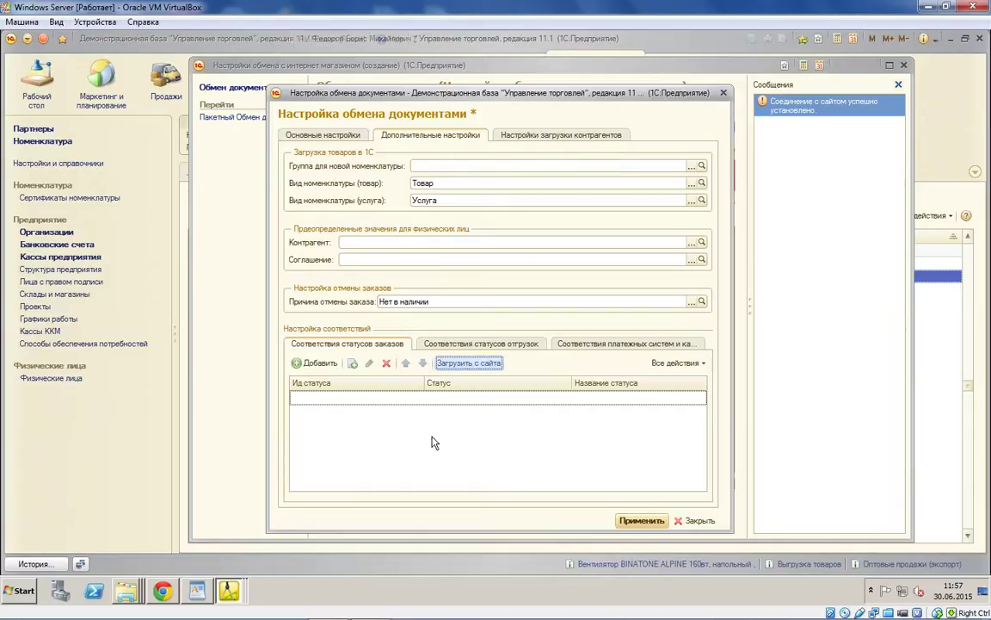
{"action": "left_click", "coordinate": [473, 364]}
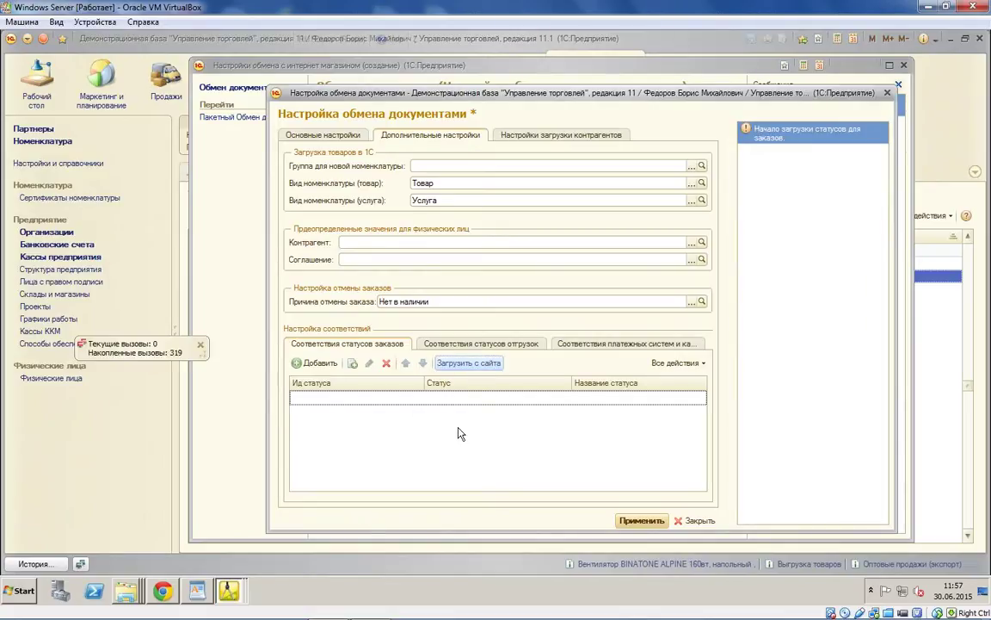
{"action": "double_click", "coordinate": [539, 397]}
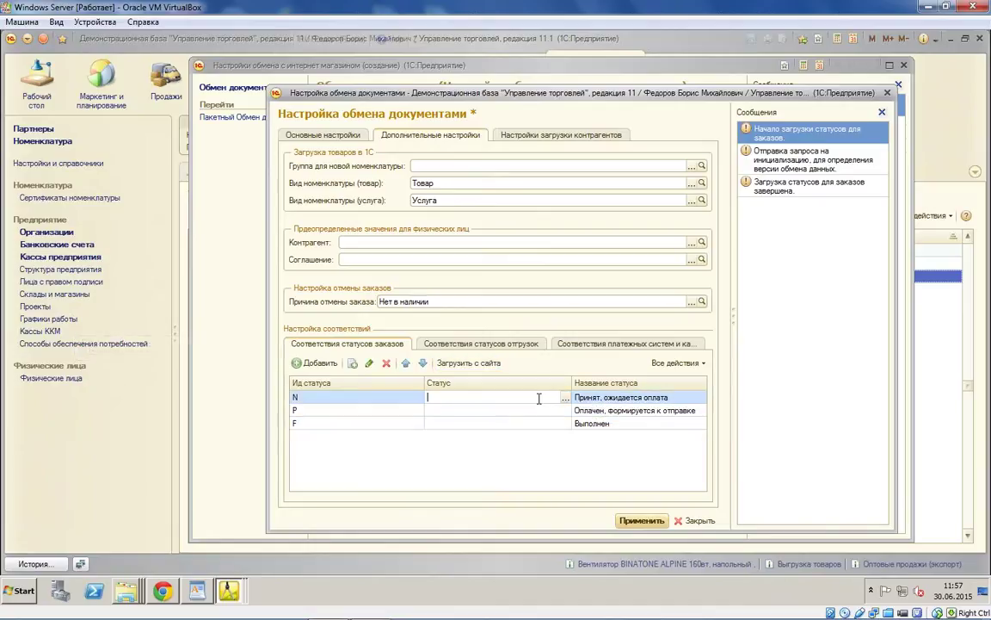
{"action": "left_click", "coordinate": [565, 397]}
{"action": "left_click", "coordinate": [551, 413]}
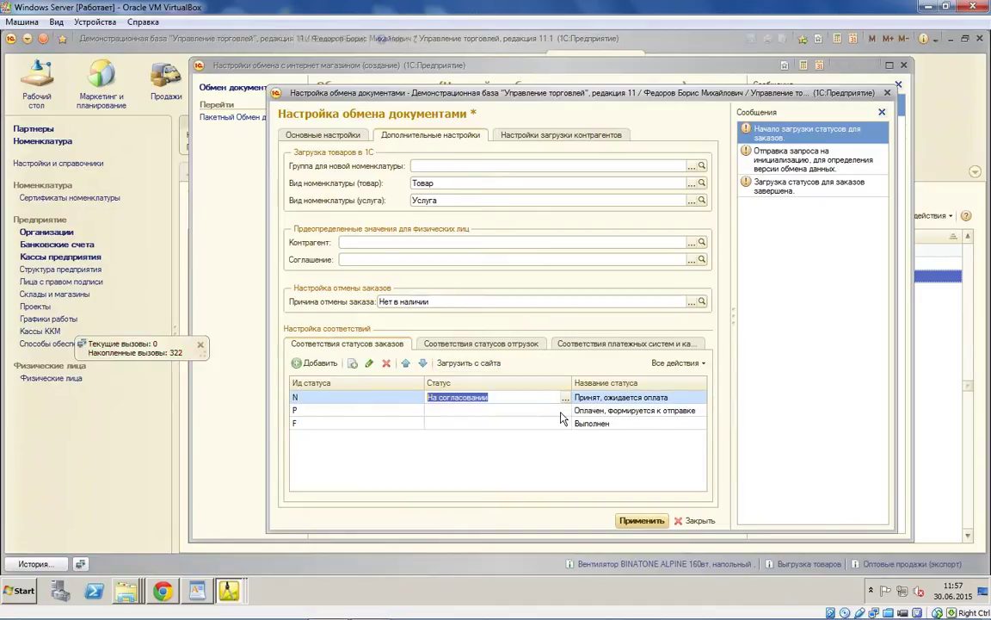
{"action": "double_click", "coordinate": [560, 411]}
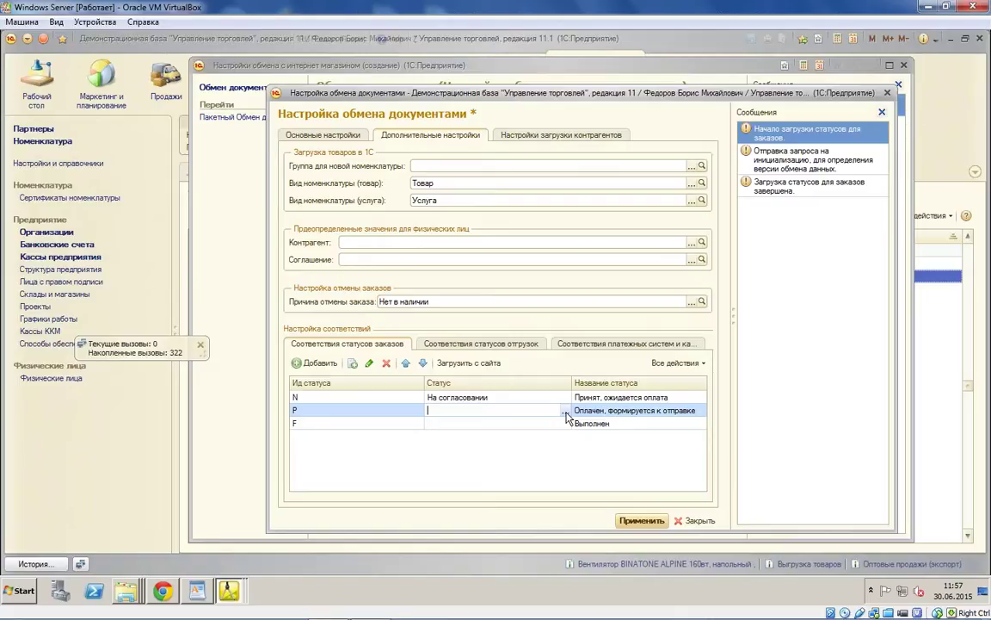
{"action": "left_click", "coordinate": [565, 411]}
{"action": "left_click", "coordinate": [522, 436]}
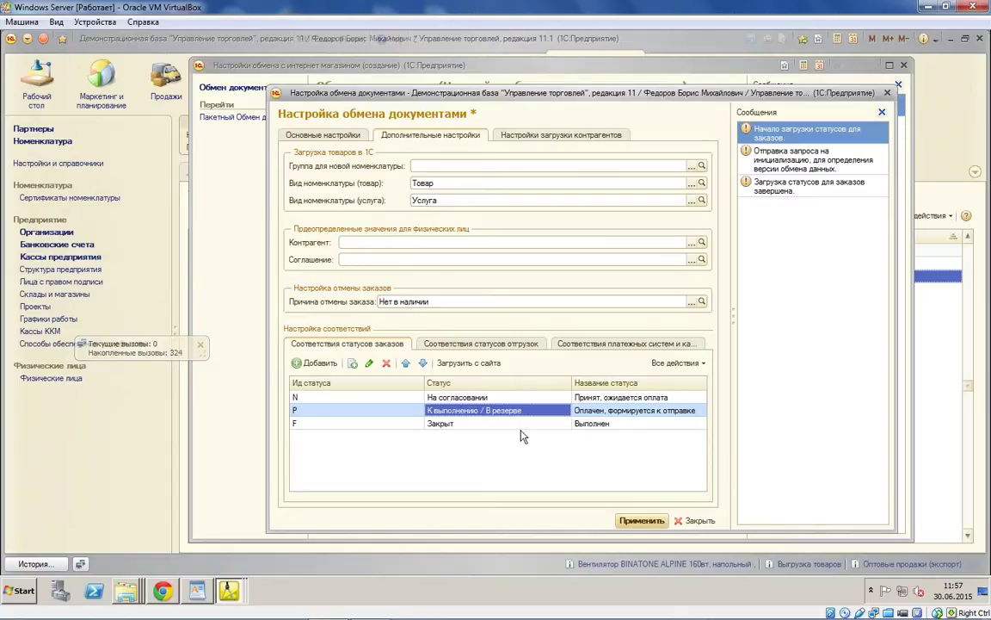
{"action": "left_click", "coordinate": [571, 344]}
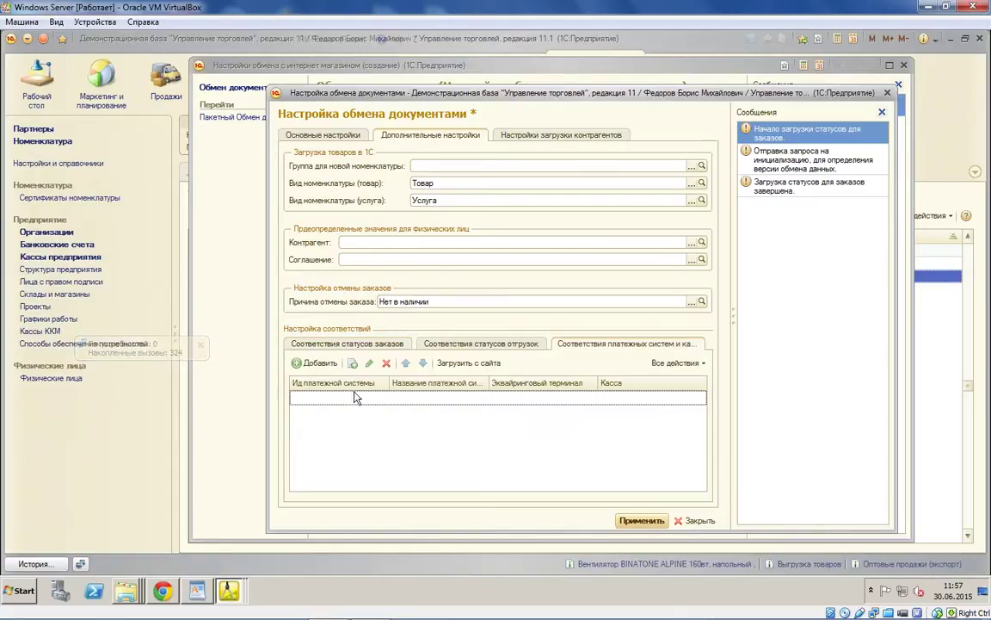
Step: Load site payment systems and give Яндекс.Деньги the АКБ АвтоБанк terminal and Касса 2
{"action": "left_click", "coordinate": [482, 364]}
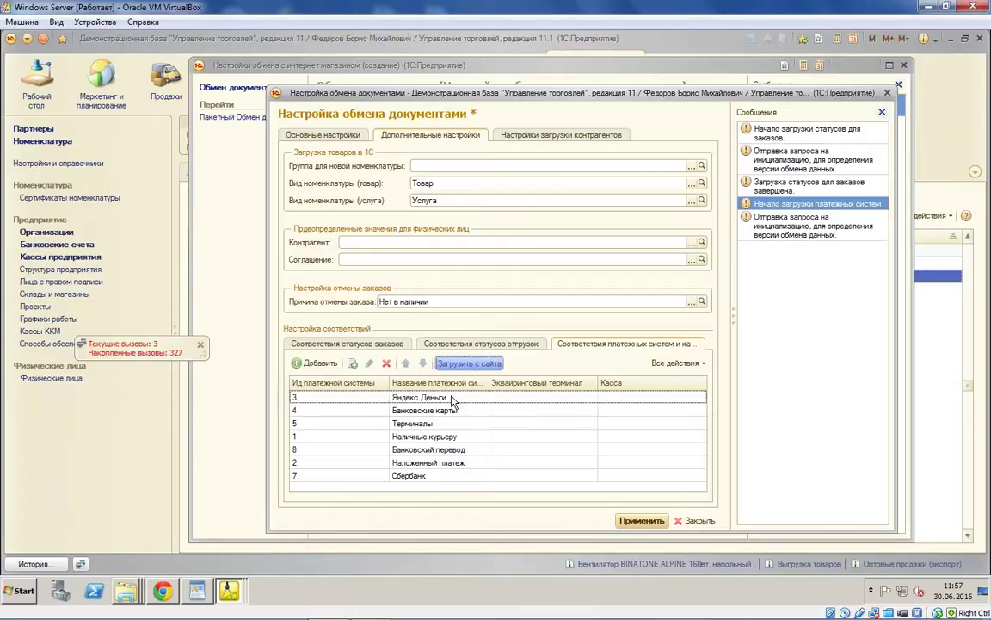
{"action": "left_click", "coordinate": [582, 399]}
{"action": "left_click", "coordinate": [582, 399]}
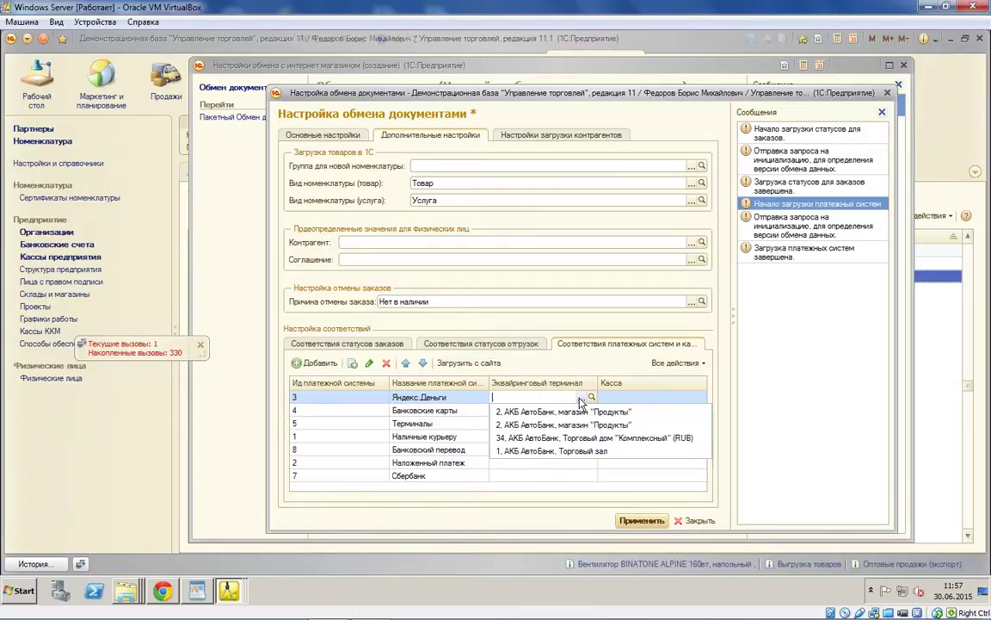
{"action": "left_click", "coordinate": [570, 437]}
{"action": "left_click", "coordinate": [693, 402]}
{"action": "left_click", "coordinate": [693, 401]}
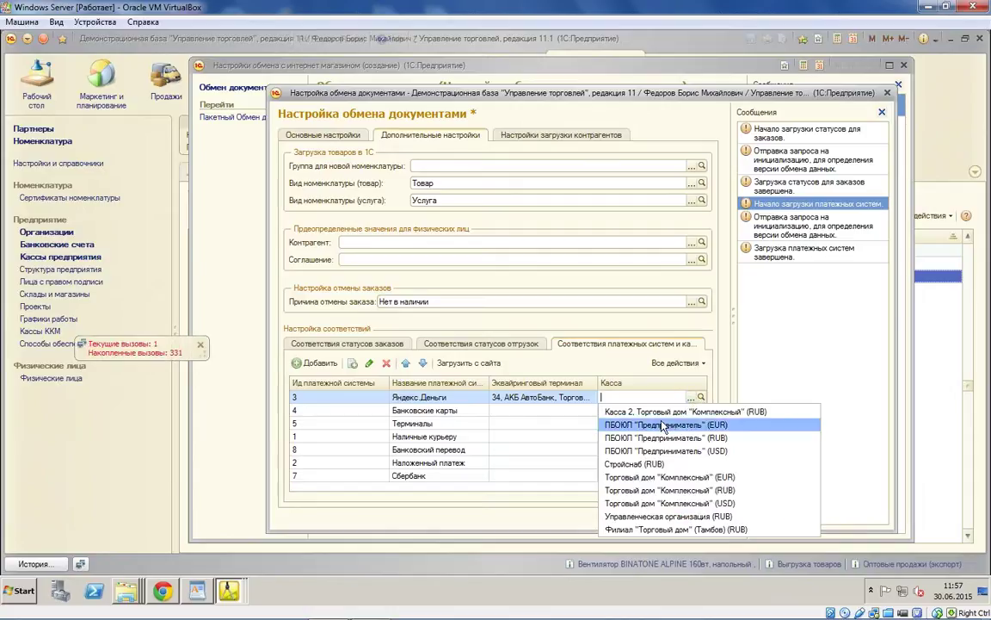
{"action": "left_click", "coordinate": [637, 411]}
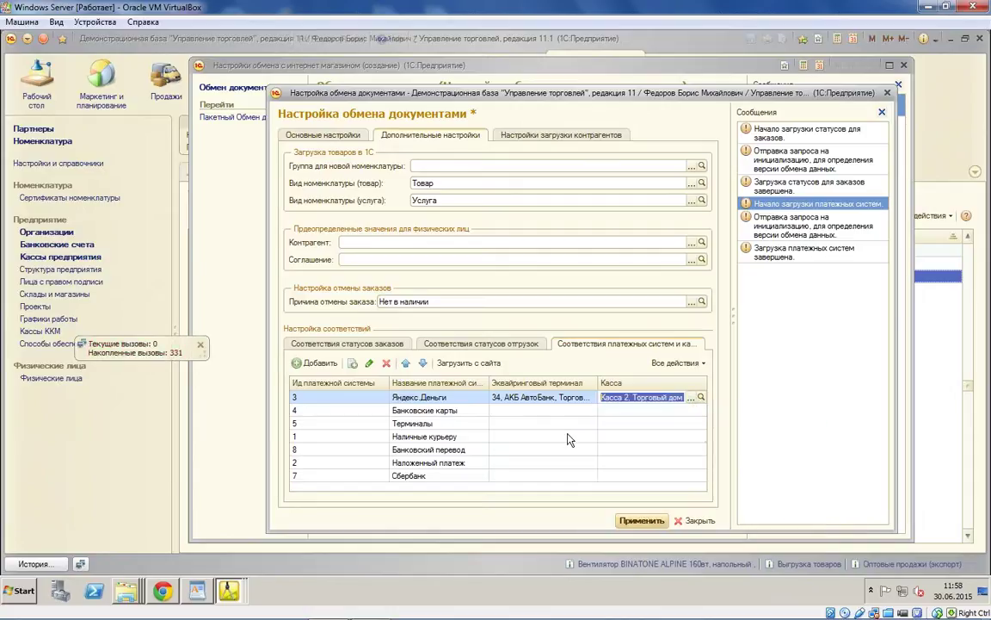
{"action": "left_click", "coordinate": [445, 397]}
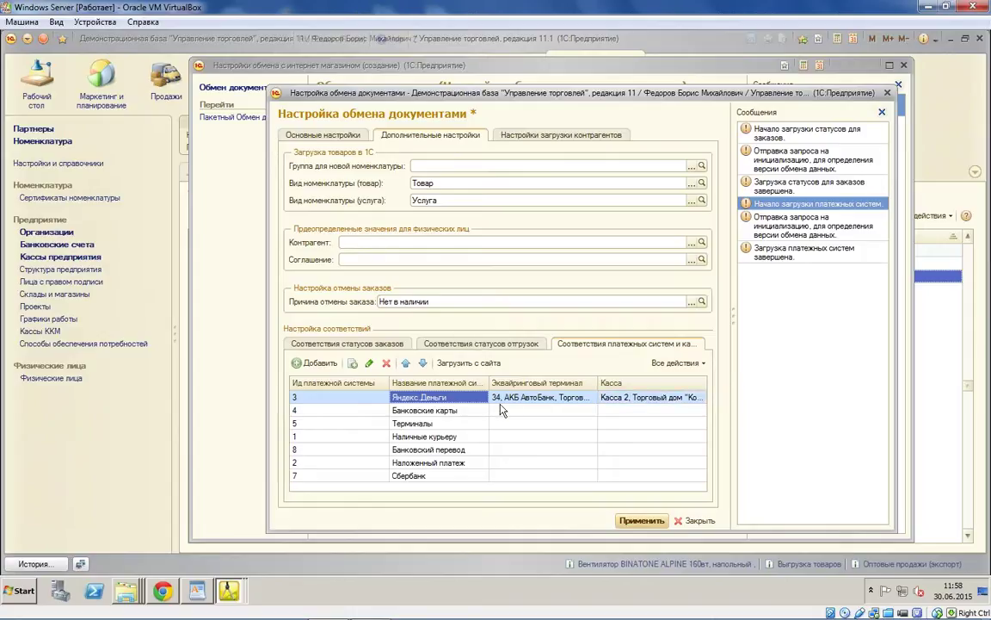
{"action": "key", "text": "Right"}
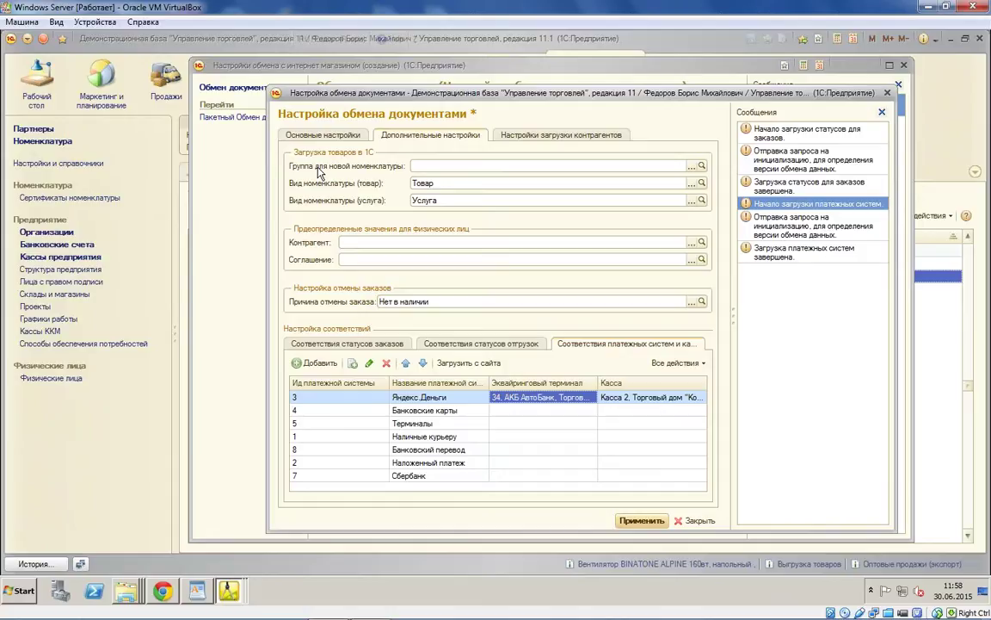
{"action": "left_click", "coordinate": [561, 135]}
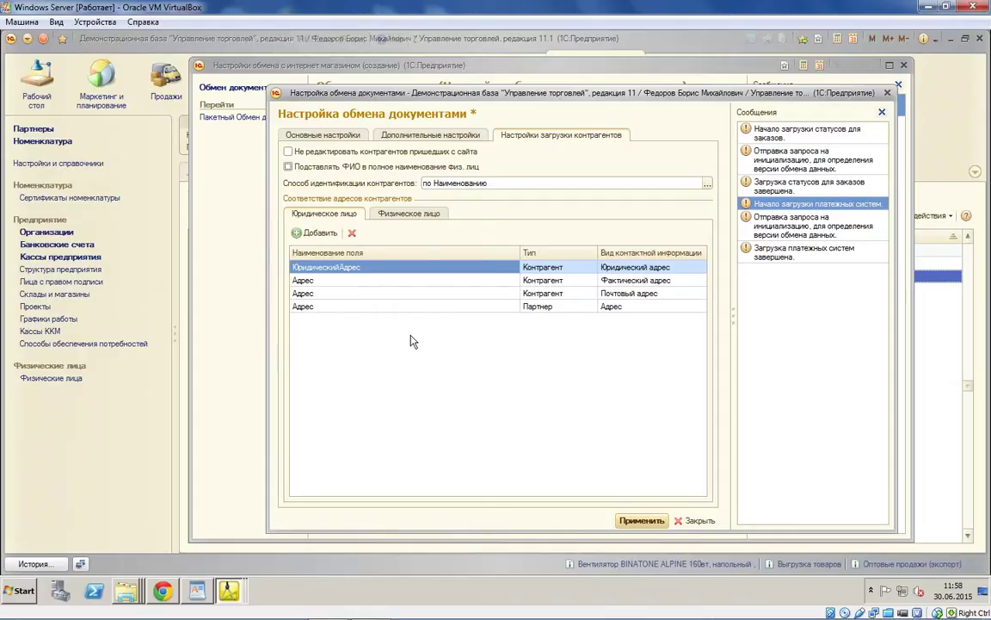
Step: Review the counterparty address mapping rows, including Партнер and the postal address
{"action": "left_click", "coordinate": [387, 295]}
{"action": "key", "text": "Down"}
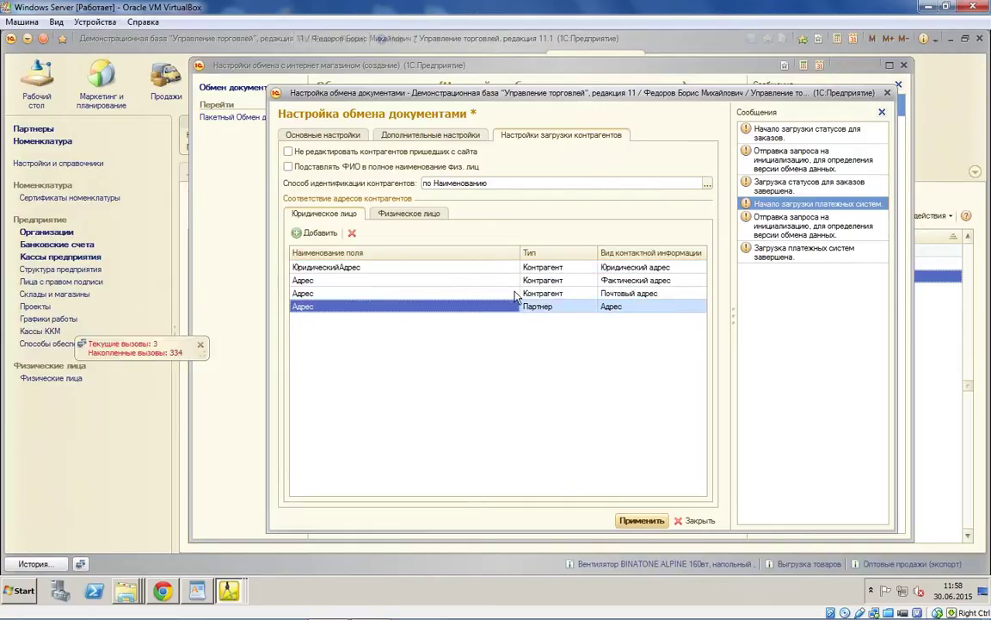
{"action": "left_click", "coordinate": [471, 297]}
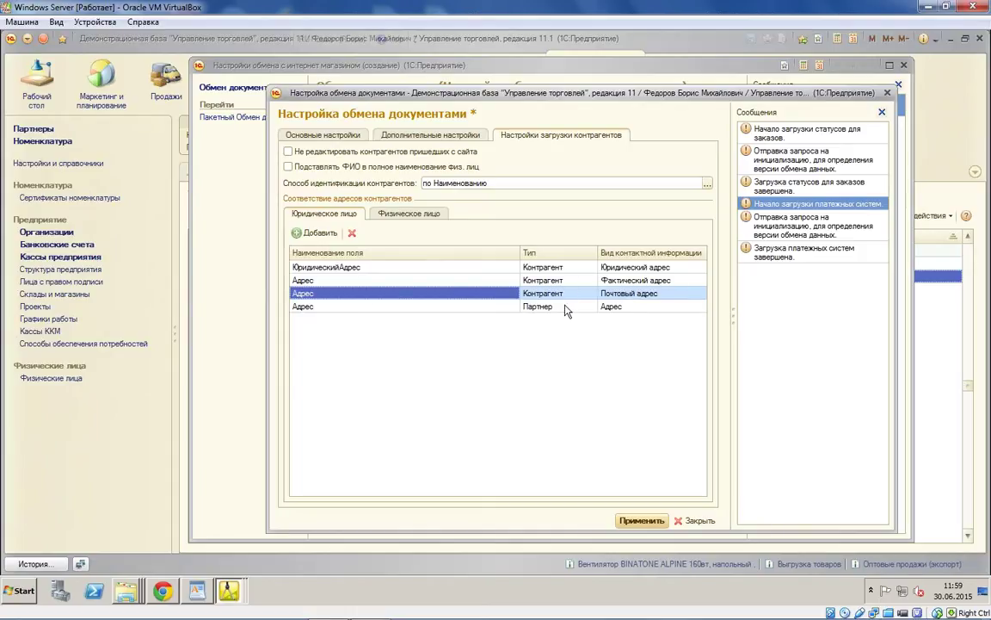
Step: Return to the main exchange settings and open 'Настроить загружаемые документы'
{"action": "left_click", "coordinate": [327, 281]}
{"action": "left_click", "coordinate": [430, 135]}
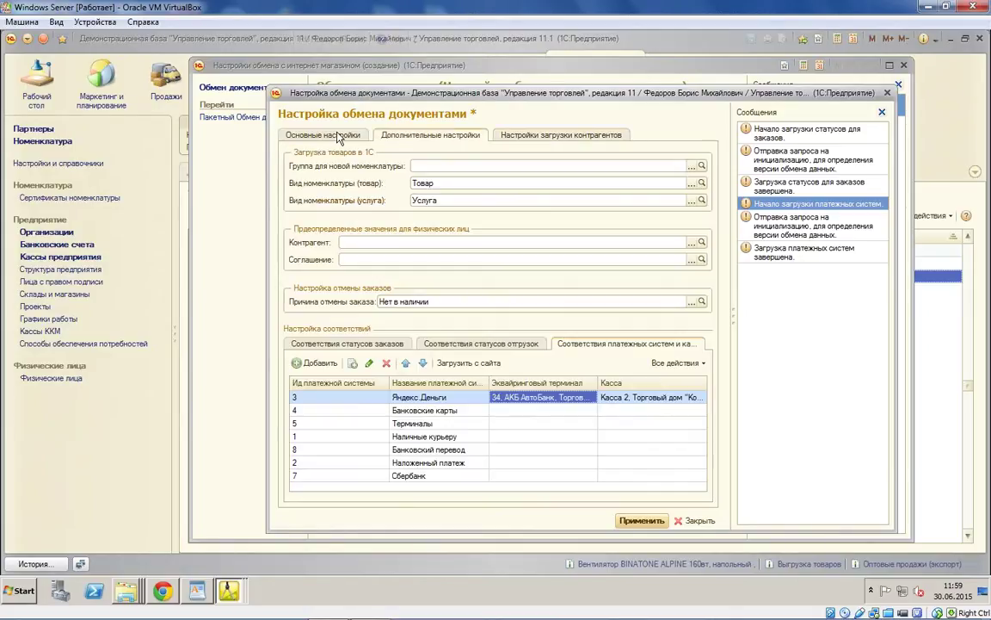
{"action": "left_click", "coordinate": [338, 136]}
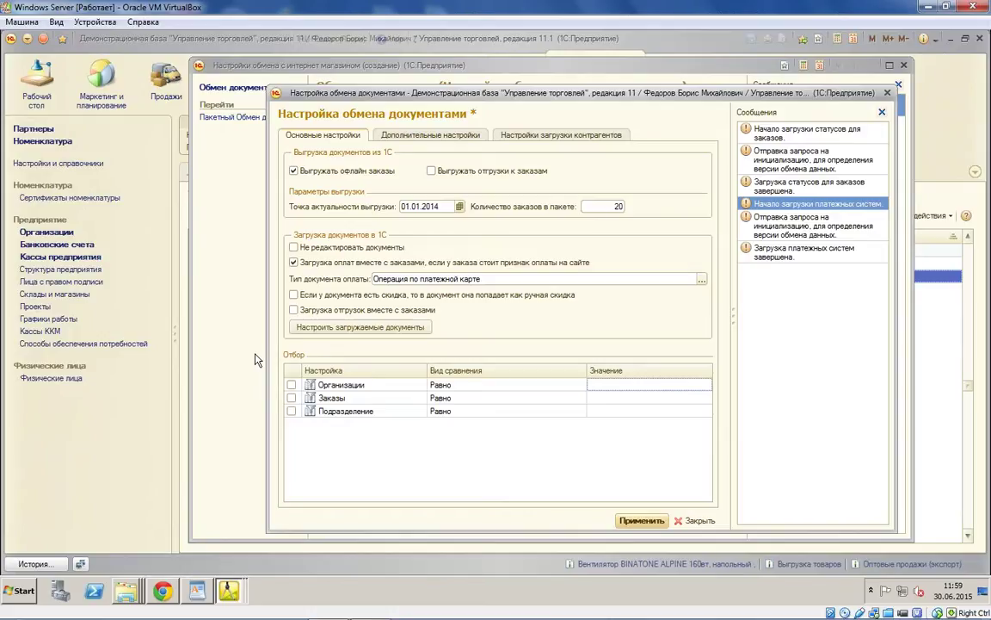
{"action": "left_click", "coordinate": [376, 328]}
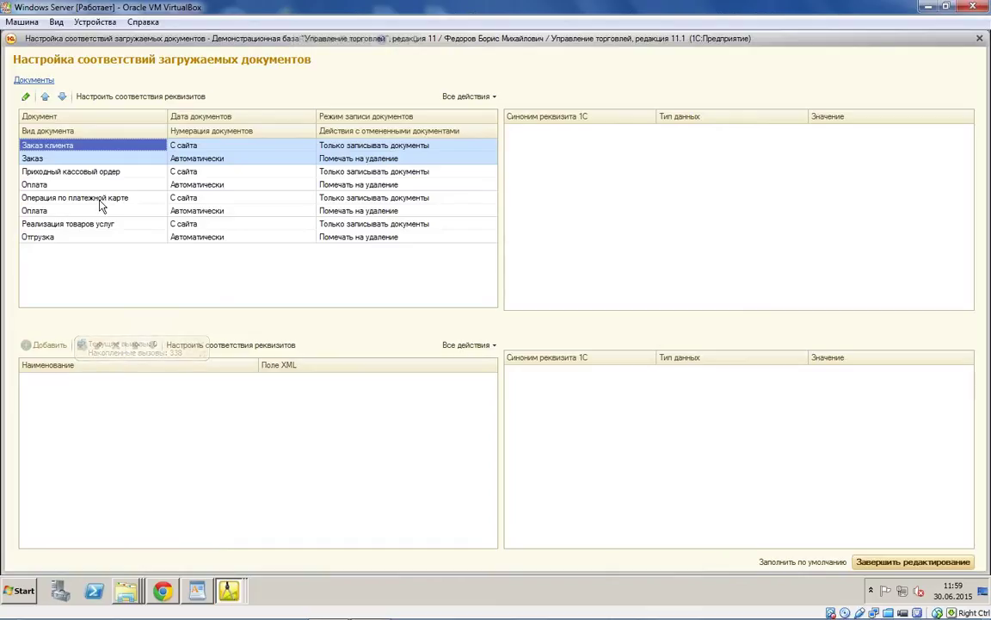
Step: Open the Заказ клиента header field mapping and set Организация to Торговый дом "Комплексный"
{"action": "right_click", "coordinate": [91, 150]}
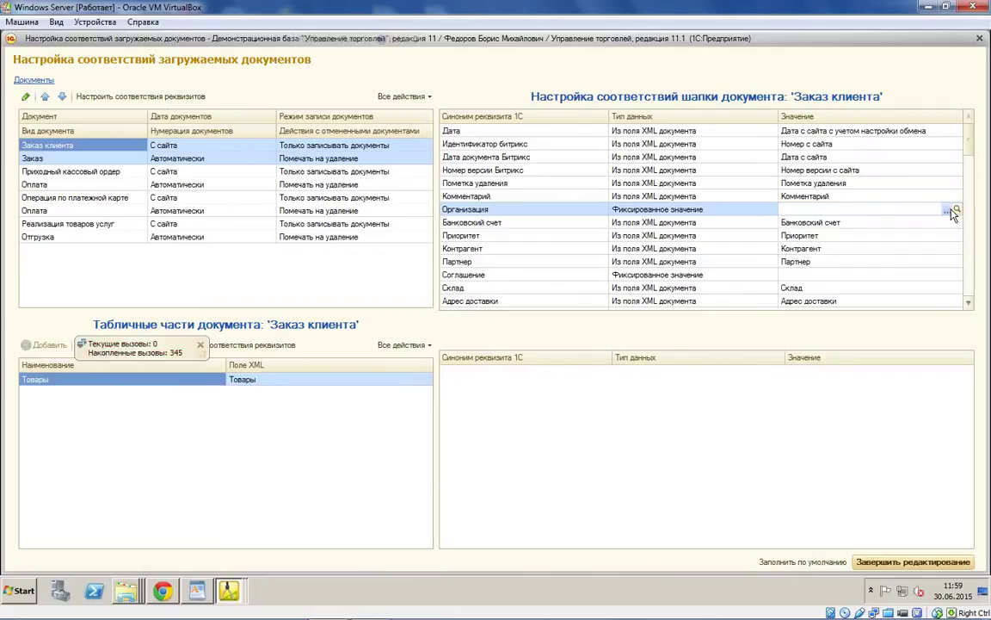
{"action": "left_click", "coordinate": [949, 209]}
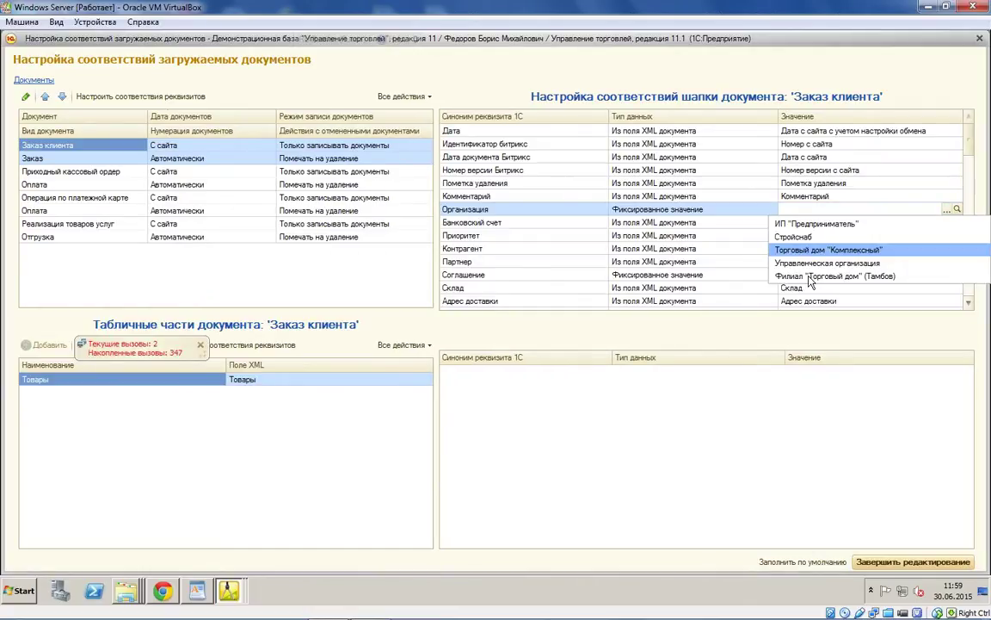
{"action": "key", "text": "Return"}
{"action": "key", "text": "Down"}
{"action": "key", "text": "Down"}
Step: Check the Партнер mapping row, then bring up the agreement list for Соглашение
{"action": "left_click", "coordinate": [806, 266]}
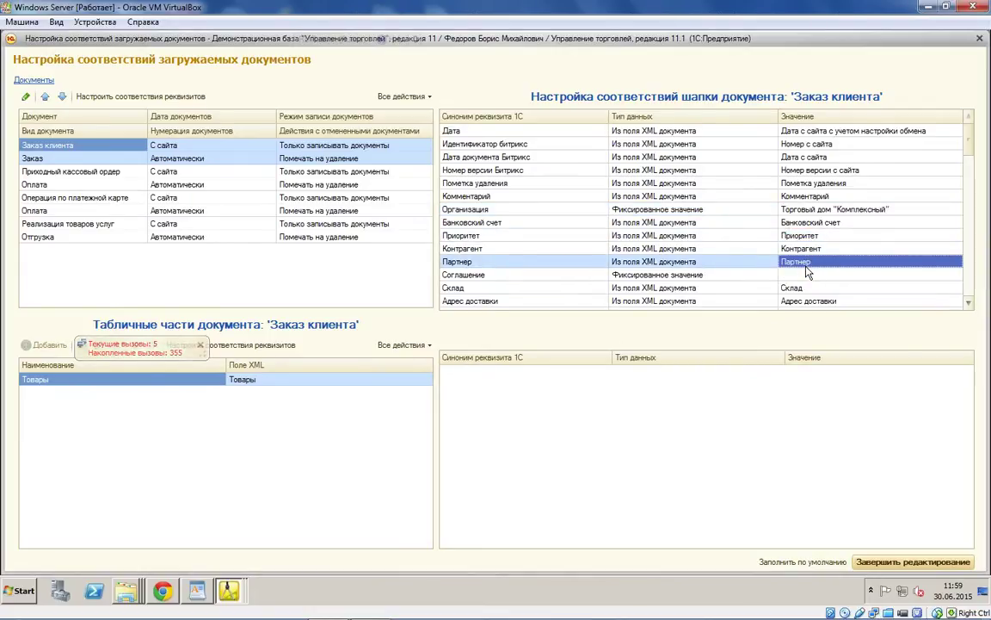
{"action": "left_click", "coordinate": [654, 269]}
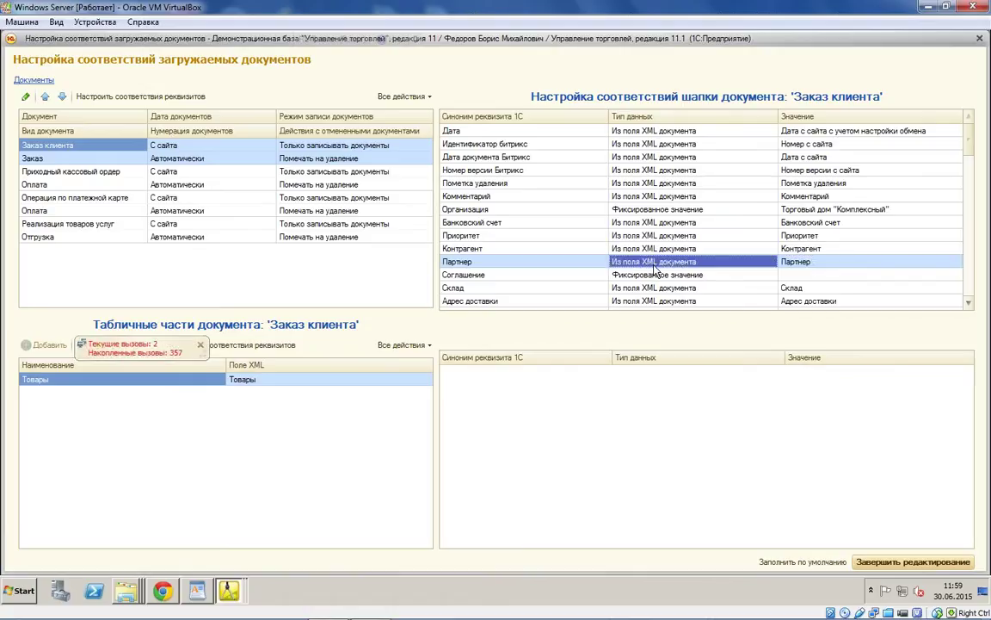
{"action": "left_click", "coordinate": [883, 265]}
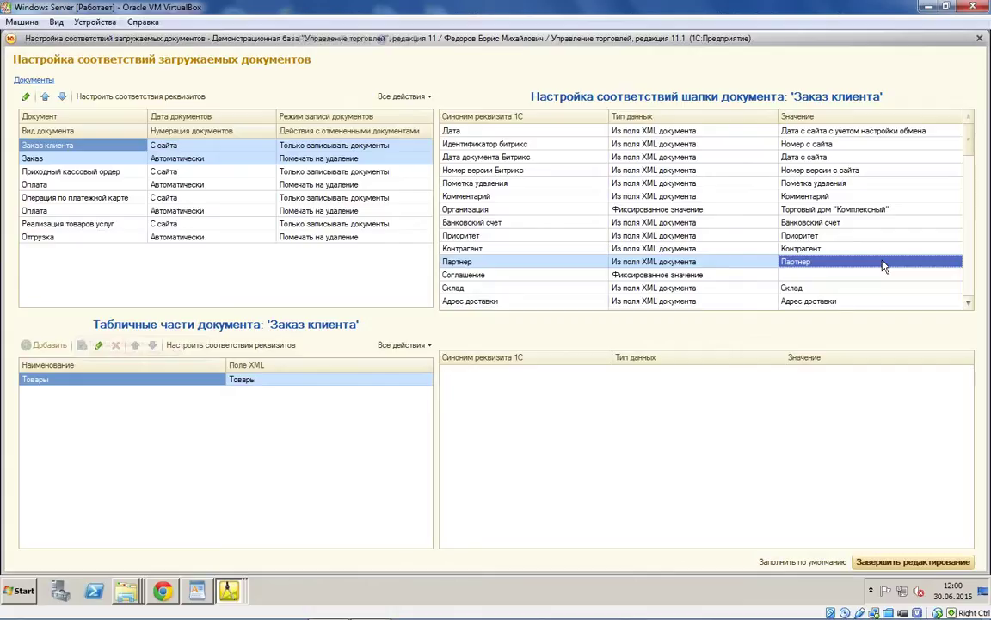
{"action": "left_click", "coordinate": [899, 276]}
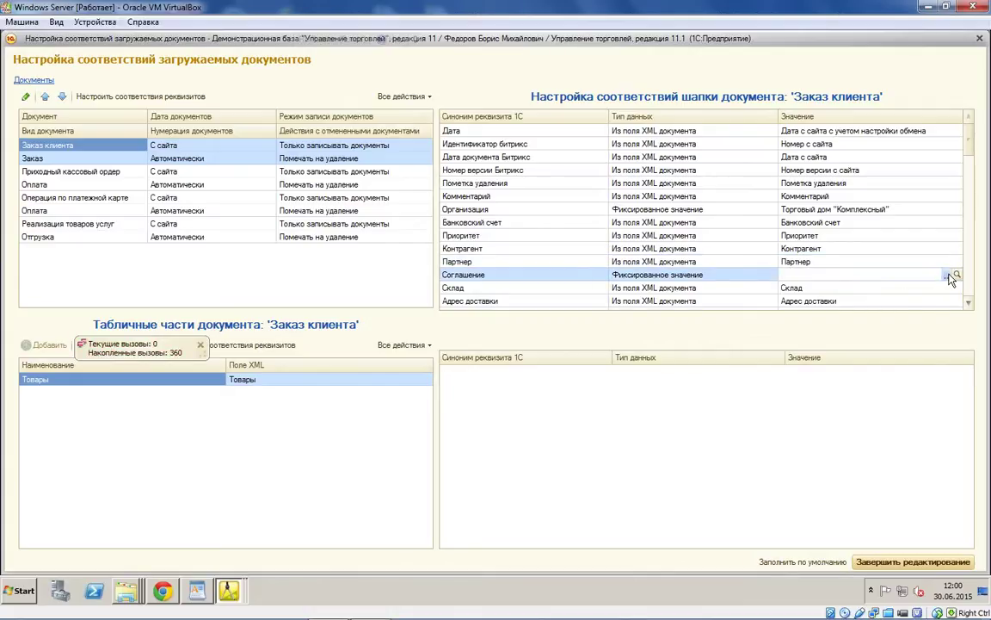
{"action": "key", "text": "F4"}
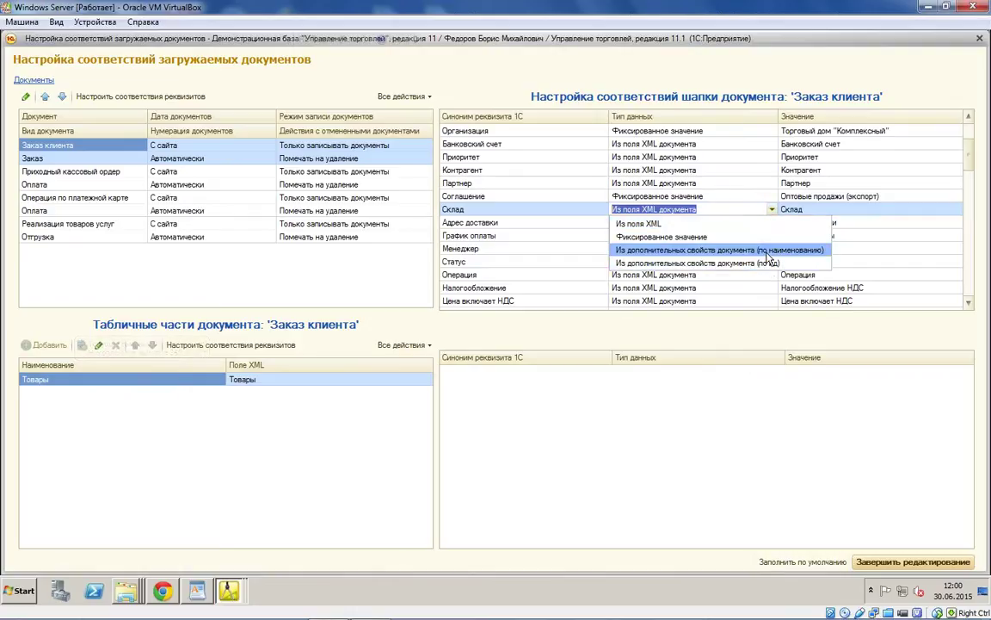
Step: Give the Склад row the 'Из дополнительных свойств документа (по наименованию)' type with value 'Склад'
{"action": "left_click", "coordinate": [758, 251]}
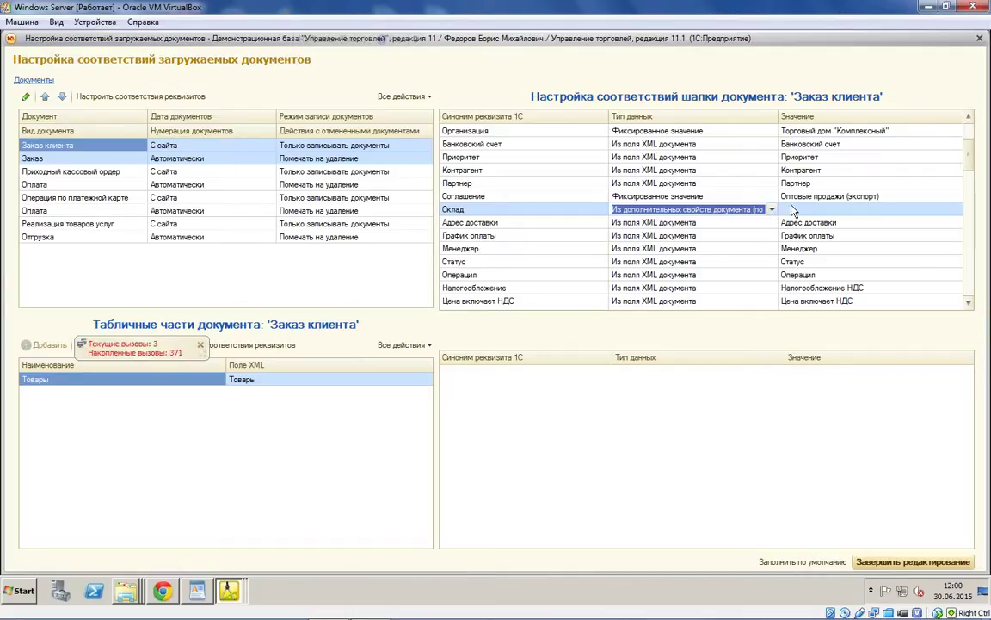
{"action": "left_click", "coordinate": [830, 209]}
{"action": "type", "text": "Склад"}
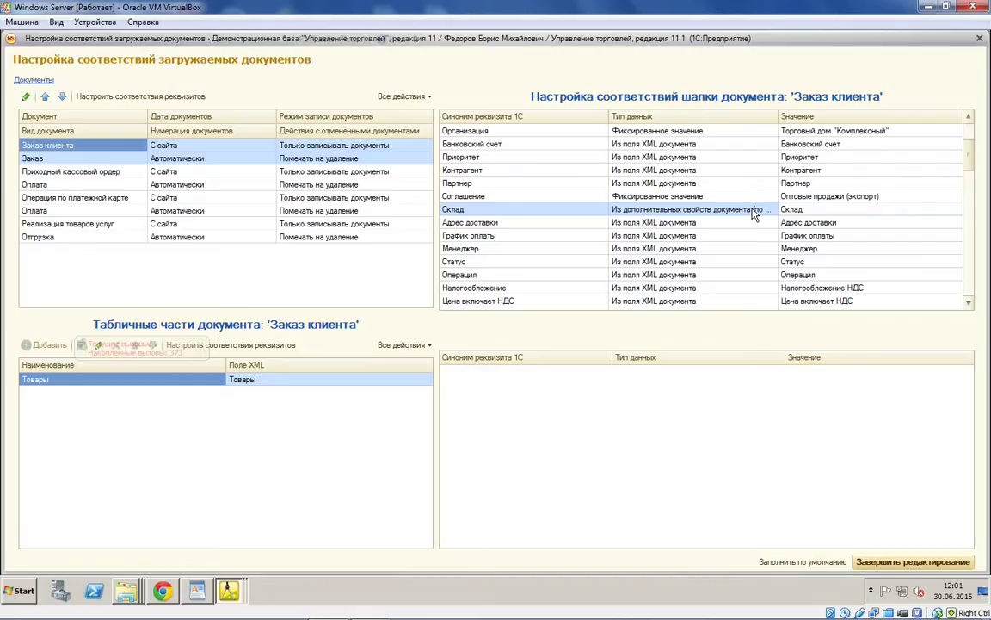
{"action": "left_click", "coordinate": [723, 210]}
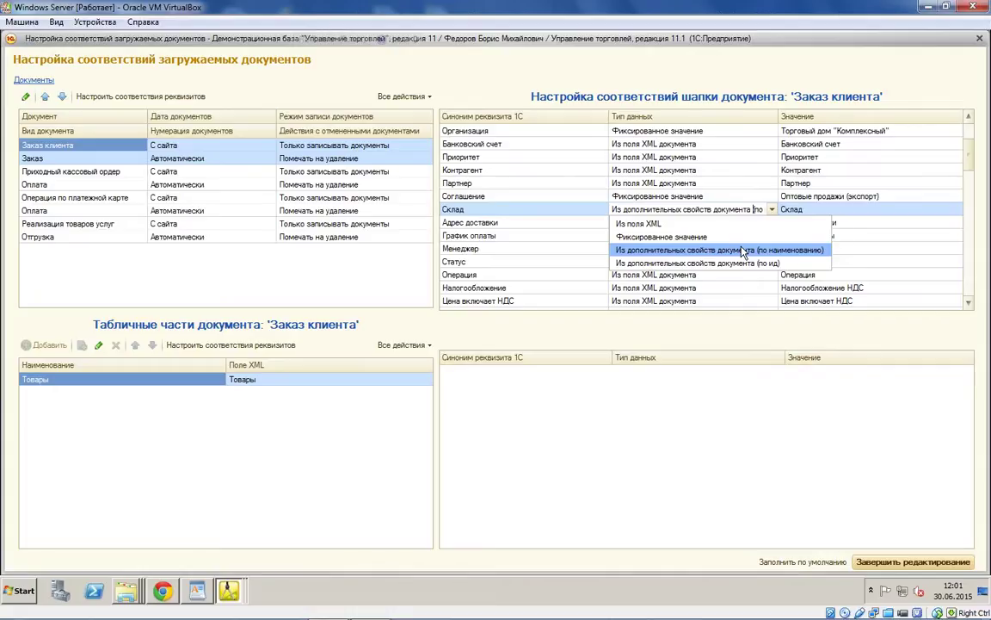
Step: Switch the Склад row to Фиксированное значение and pick Центральный склад
{"action": "left_click", "coordinate": [671, 237]}
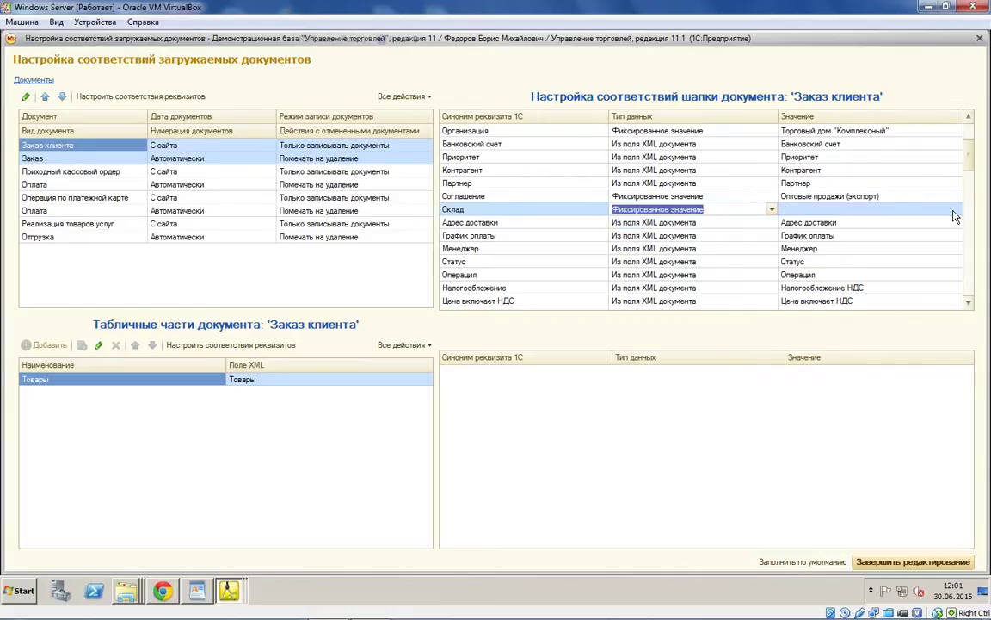
{"action": "left_click", "coordinate": [955, 210]}
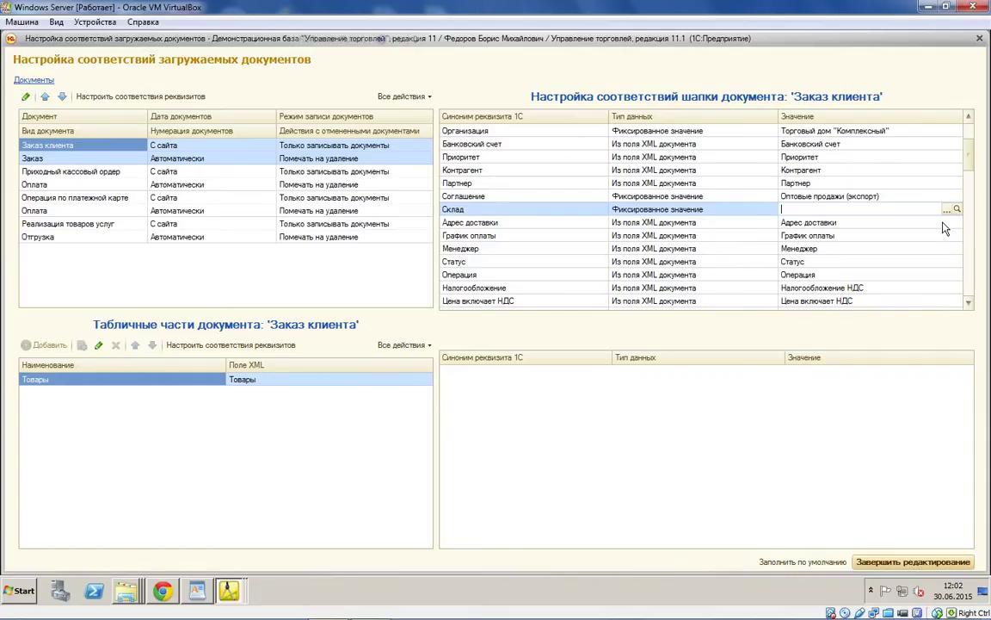
{"action": "left_click", "coordinate": [946, 209]}
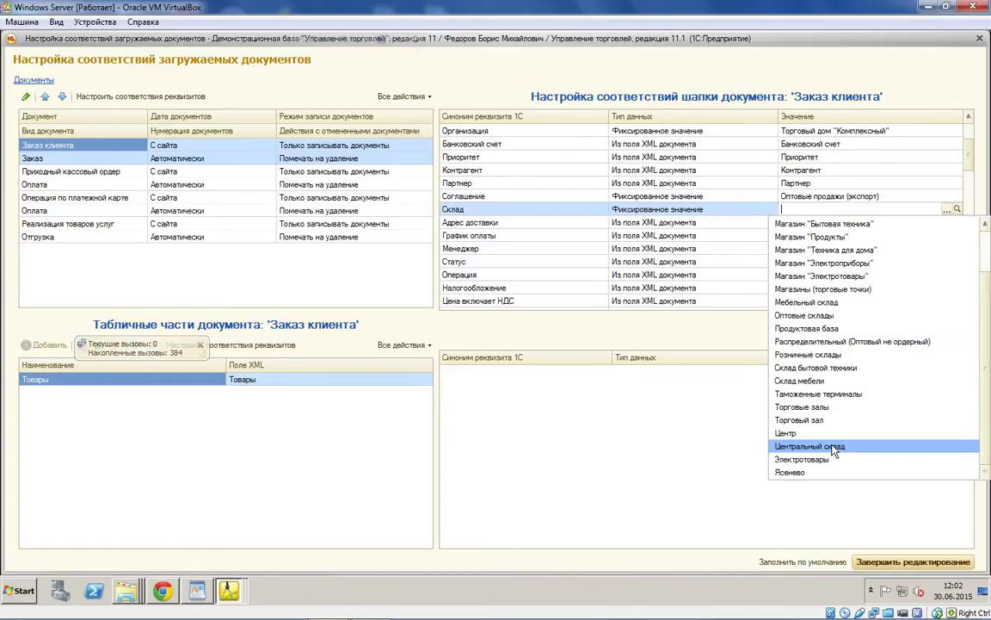
{"action": "left_click", "coordinate": [833, 447]}
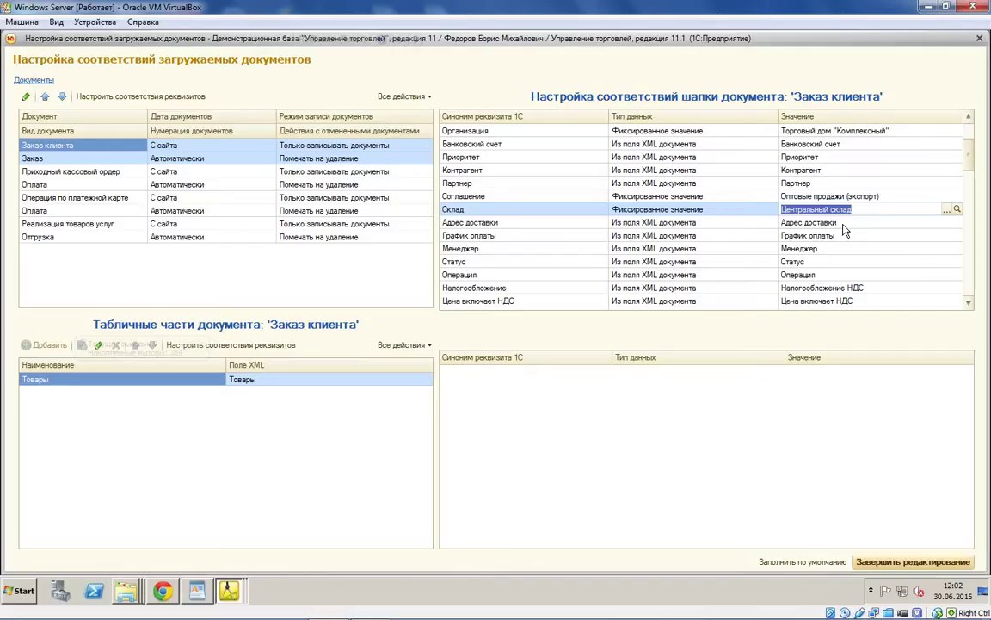
Step: Locate the Цена включает НДС row in the header mapping and select its data type
{"action": "scroll", "coordinate": [800, 188], "scroll_direction": "down", "scroll_amount": 3}
{"action": "left_click", "coordinate": [800, 172]}
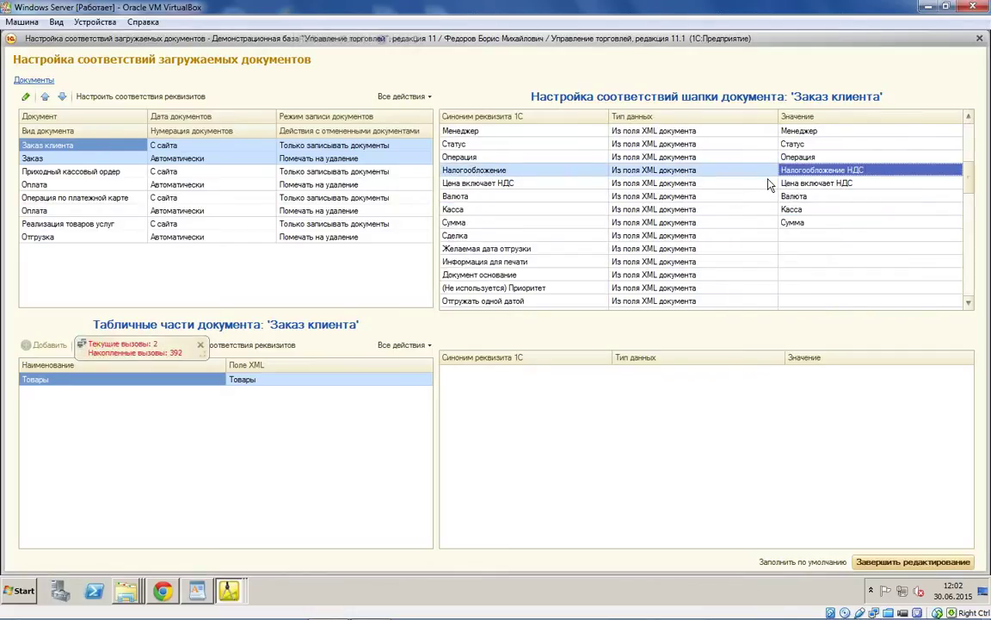
{"action": "scroll", "coordinate": [740, 181], "scroll_direction": "up", "scroll_amount": 1}
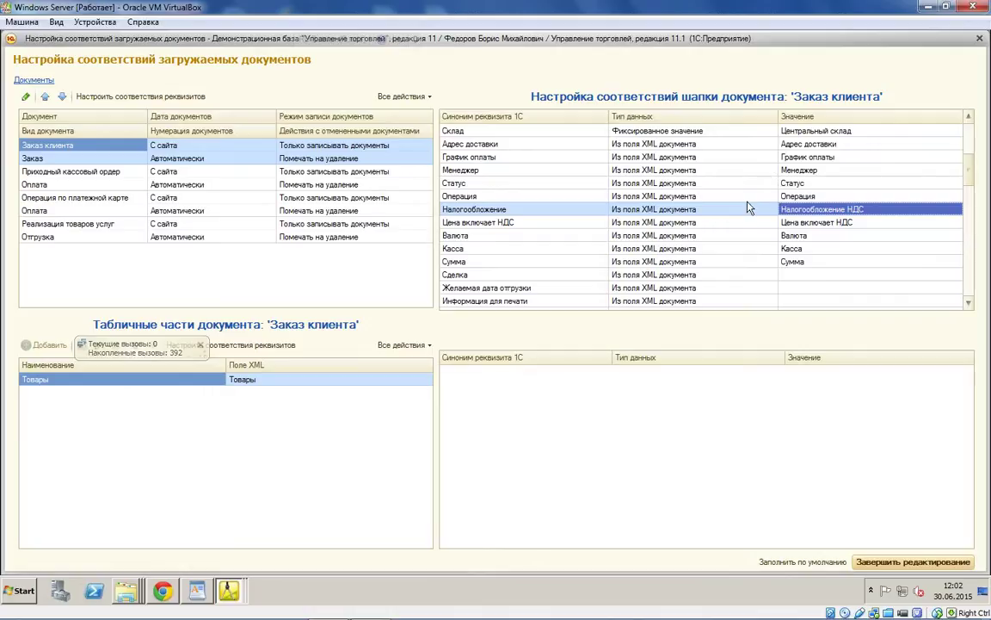
{"action": "left_click", "coordinate": [723, 235]}
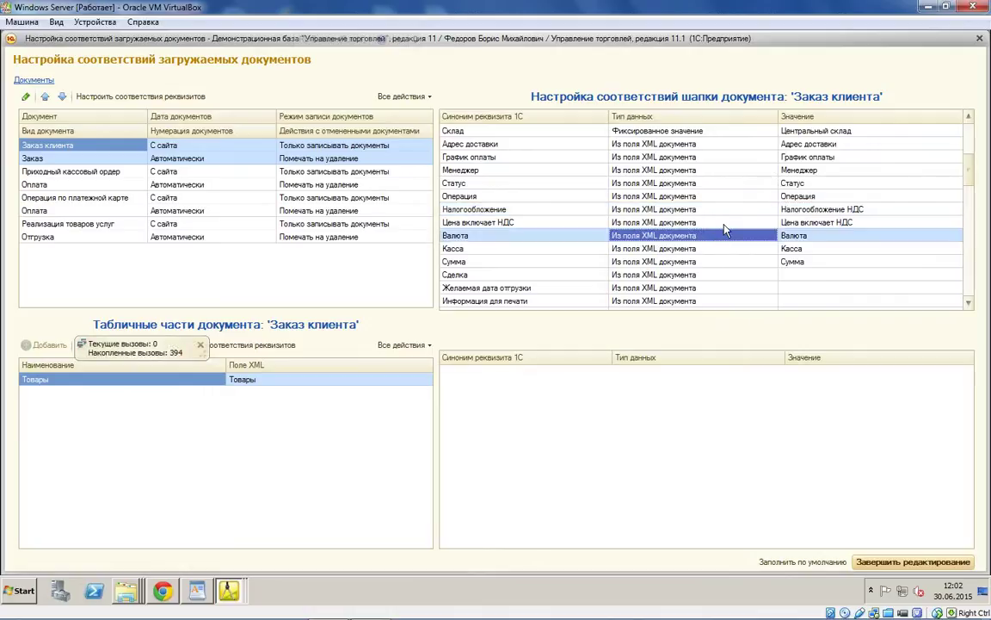
{"action": "left_click", "coordinate": [725, 223]}
{"action": "left_click", "coordinate": [725, 224]}
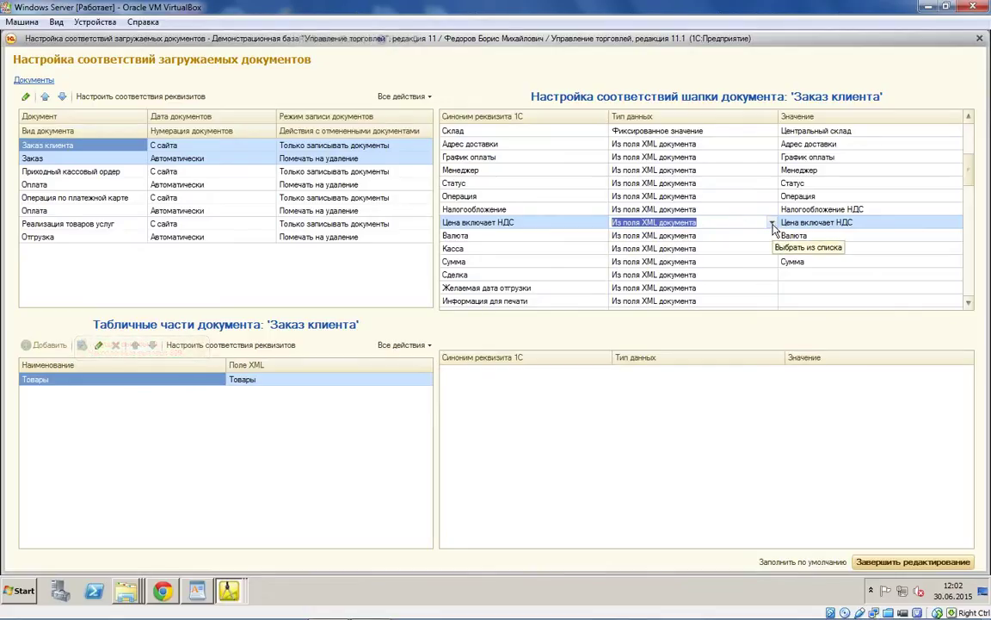
Step: Set Цена включает НДС to Фиксированное значение with the value Да
{"action": "left_click", "coordinate": [773, 226]}
{"action": "left_click", "coordinate": [740, 250]}
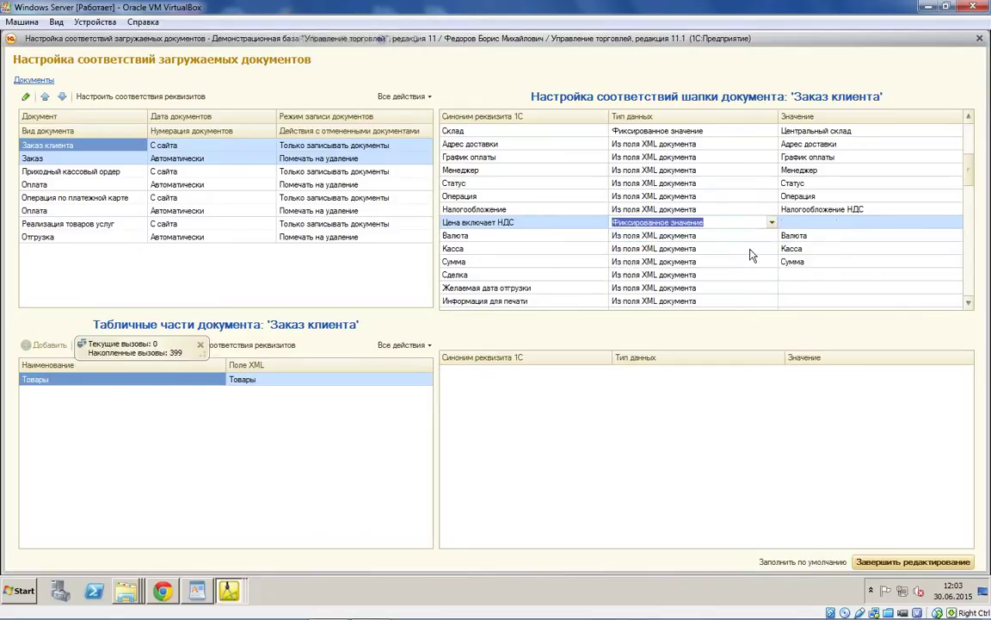
{"action": "left_click", "coordinate": [904, 222]}
{"action": "type", "text": "Нет"}
{"action": "left_click", "coordinate": [957, 223]}
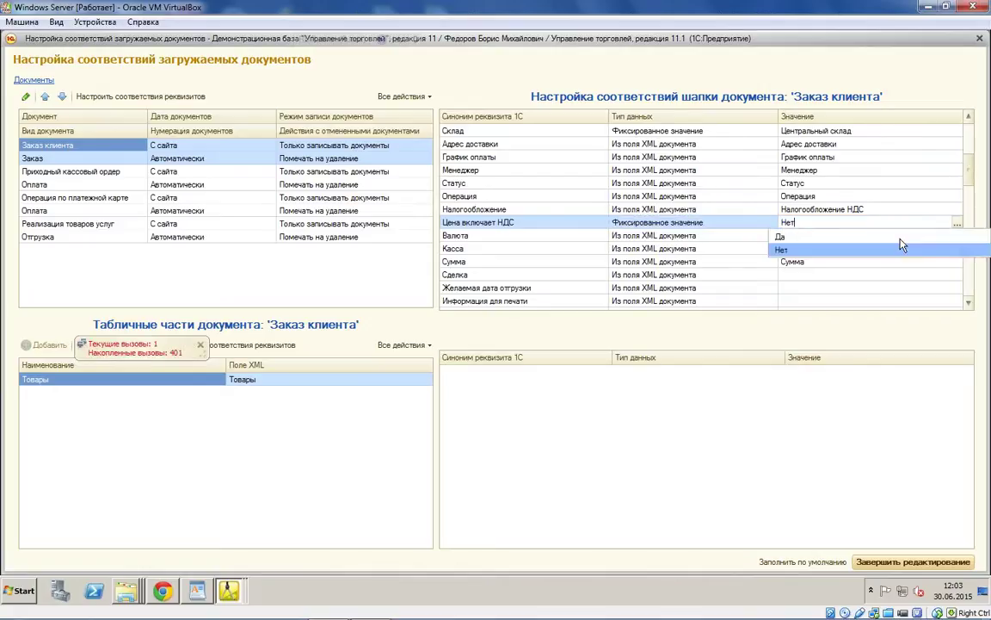
{"action": "left_click", "coordinate": [817, 240]}
{"action": "left_click", "coordinate": [813, 250]}
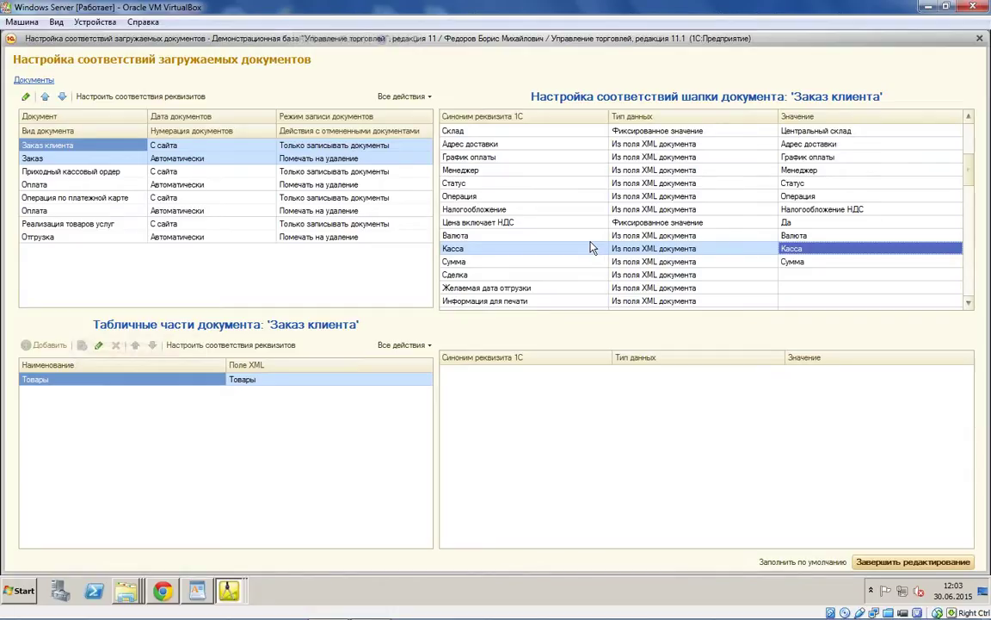
{"action": "left_click", "coordinate": [564, 263]}
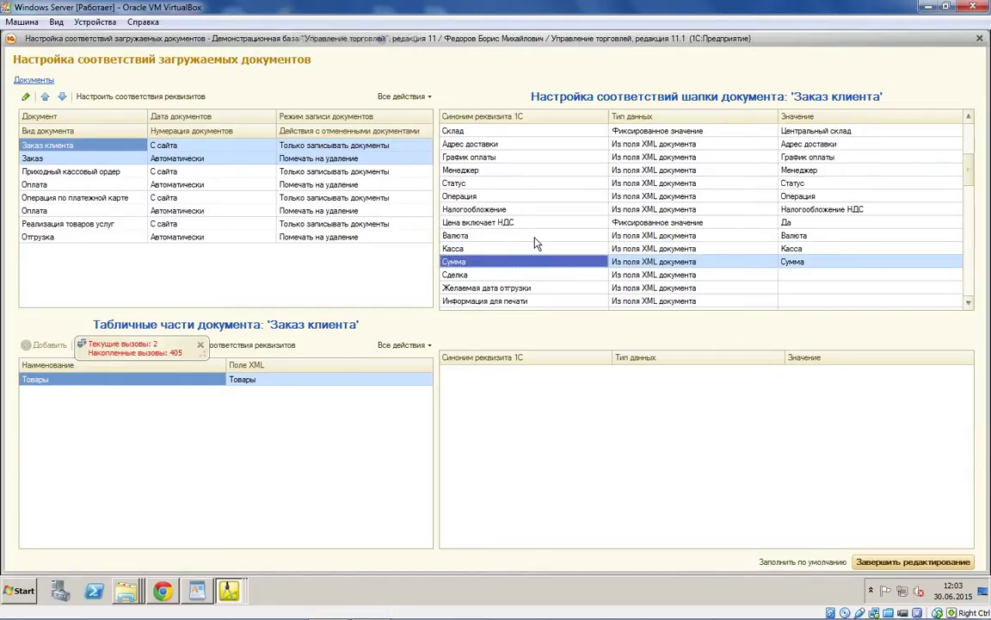
{"action": "scroll", "coordinate": [525, 250], "scroll_direction": "down", "scroll_amount": 2}
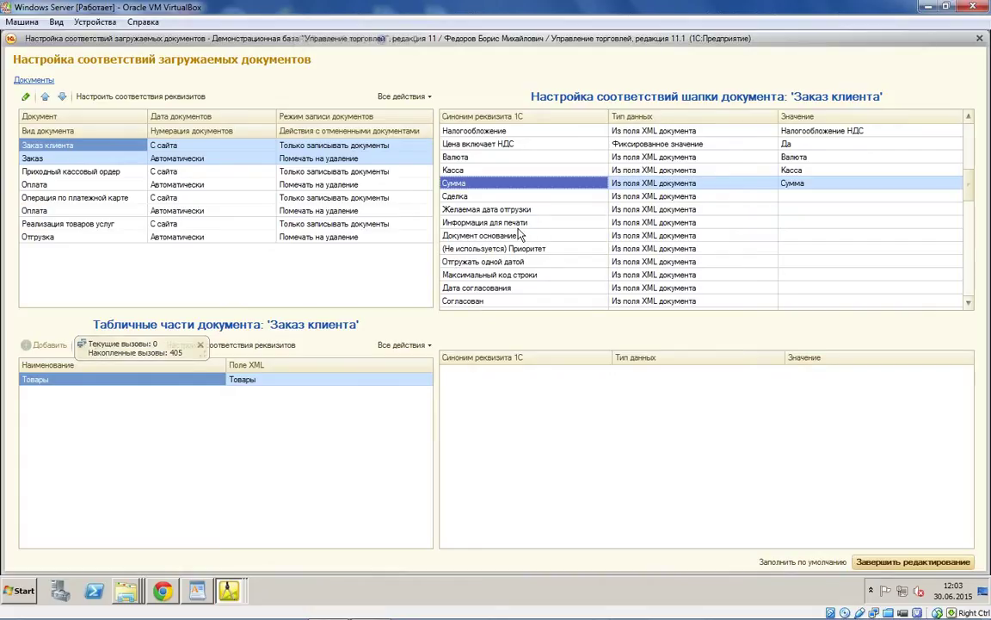
Step: Open the Оптовые продажи (экспорт) agreement from the Соглашение value, review it, and close it
{"action": "scroll", "coordinate": [772, 186], "scroll_direction": "up", "scroll_amount": 4}
{"action": "double_click", "coordinate": [947, 171]}
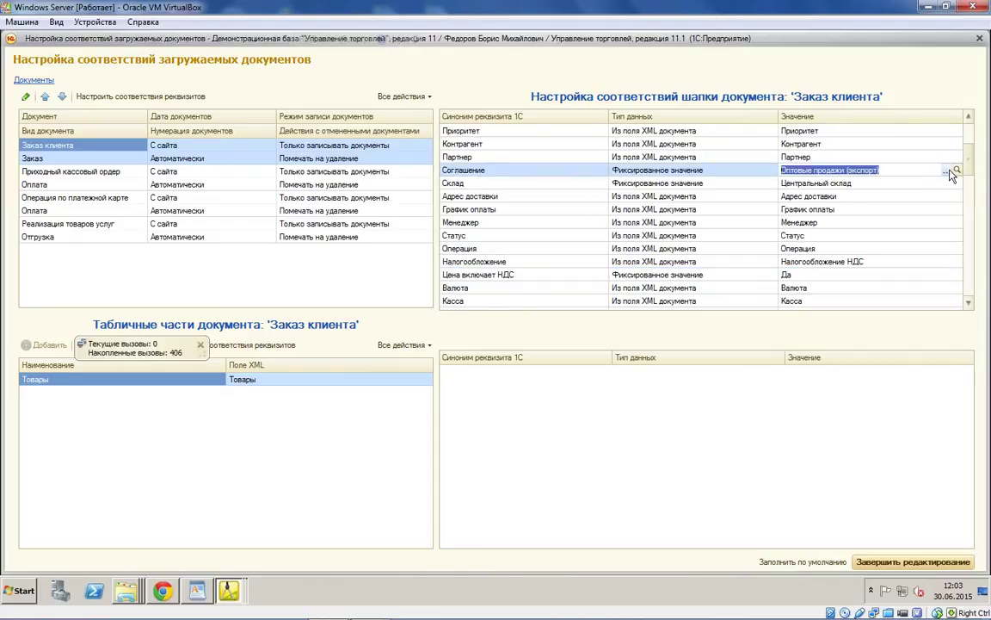
{"action": "left_click", "coordinate": [957, 171]}
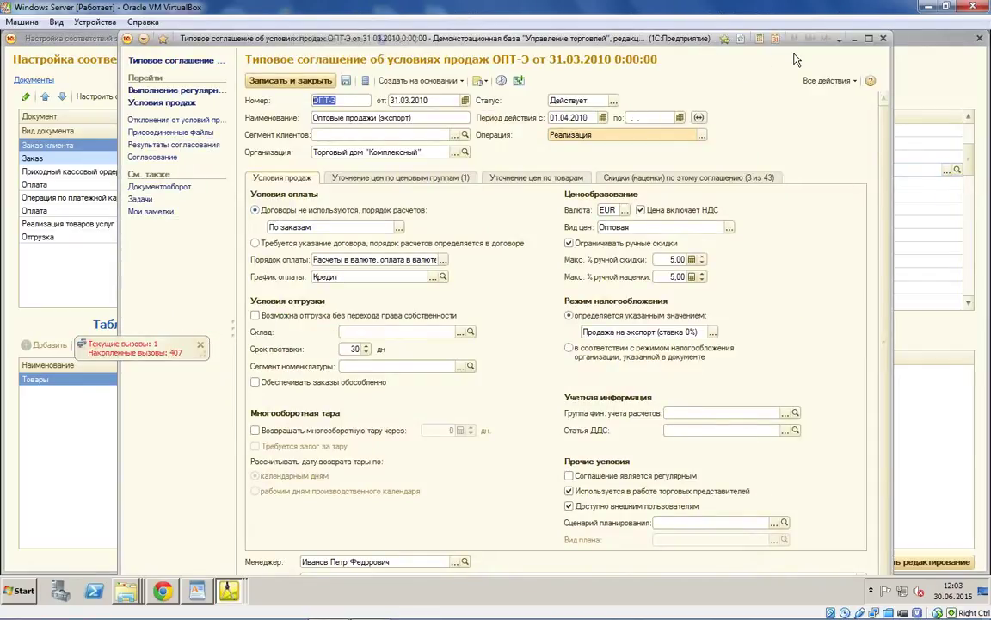
{"action": "left_click", "coordinate": [869, 38]}
Step: Show the Товары tabular-part field mapping via 'Настроить соответствия реквизитов'
{"action": "right_click", "coordinate": [146, 382]}
{"action": "left_click", "coordinate": [173, 389]}
{"action": "scroll", "coordinate": [654, 434], "scroll_direction": "down", "scroll_amount": 5}
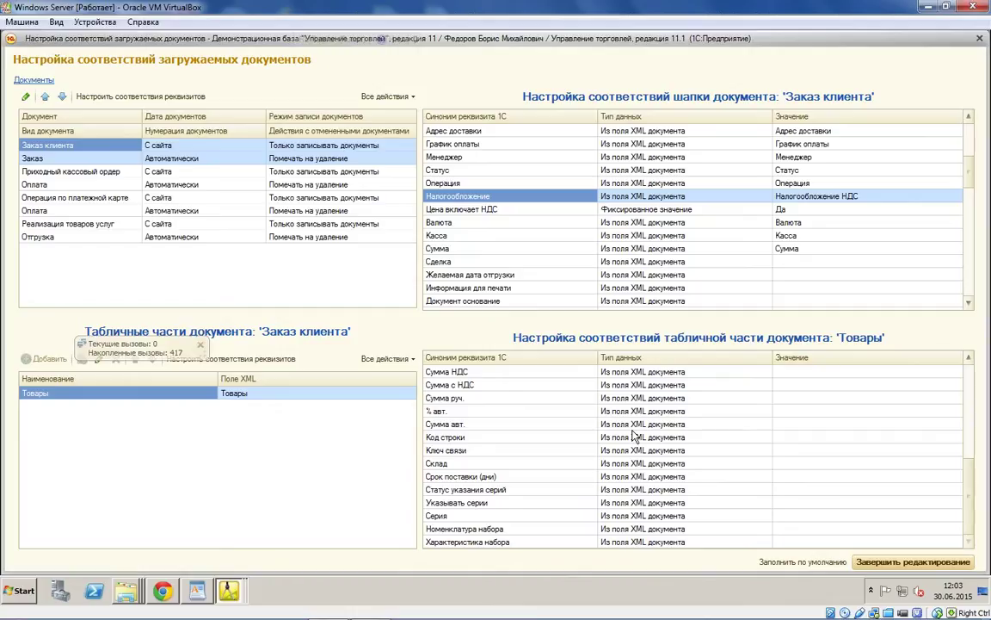
Step: Feed the Товары Дата отгрузки from 'Дата с сайта с учетом настройки обмена' and check the % руч. row
{"action": "scroll", "coordinate": [535, 474], "scroll_direction": "up", "scroll_amount": 3}
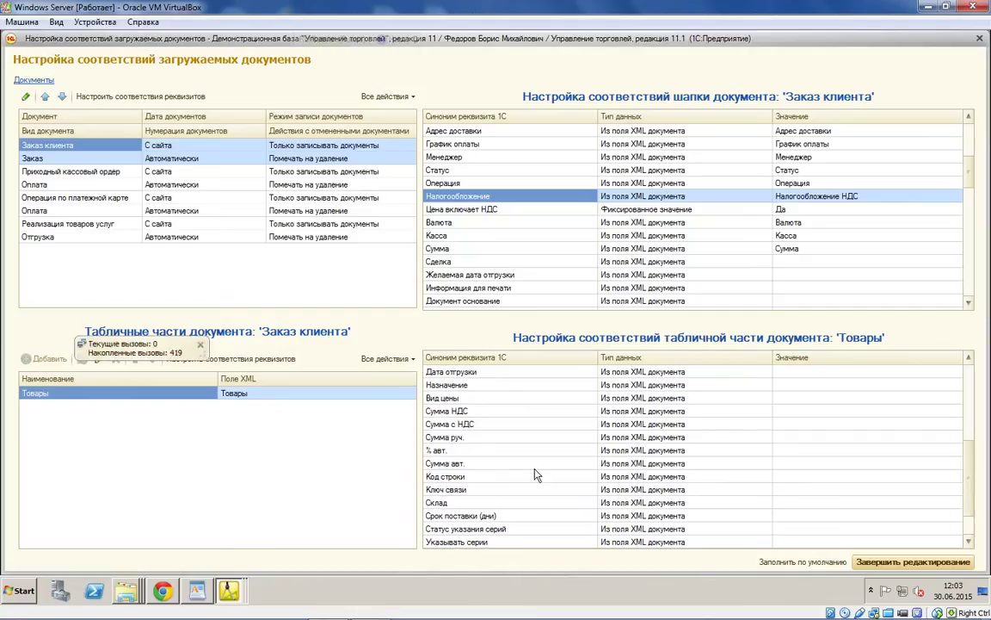
{"action": "scroll", "coordinate": [536, 475], "scroll_direction": "up", "scroll_amount": 2}
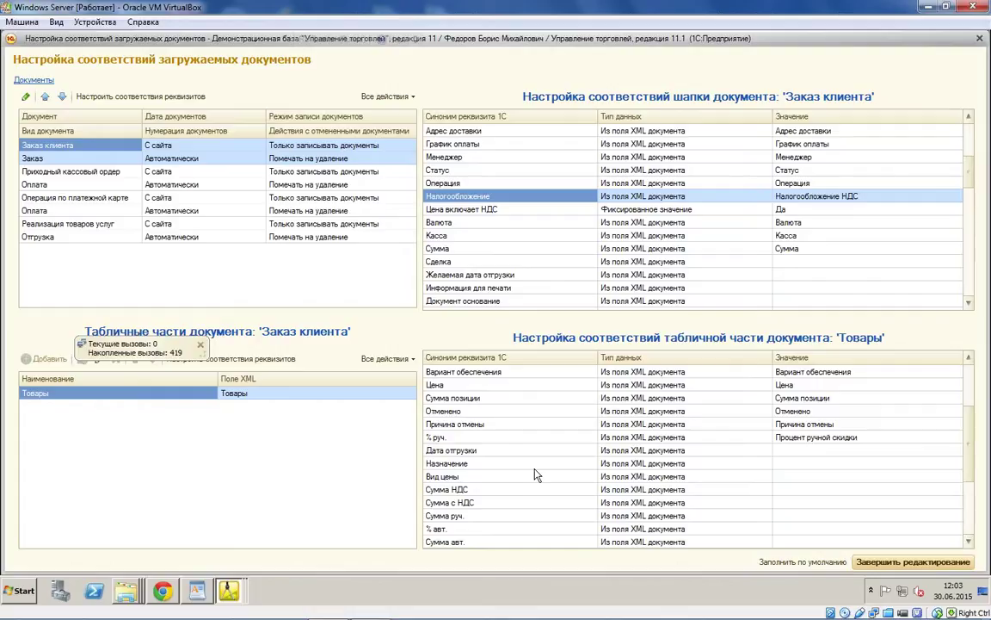
{"action": "double_click", "coordinate": [860, 450]}
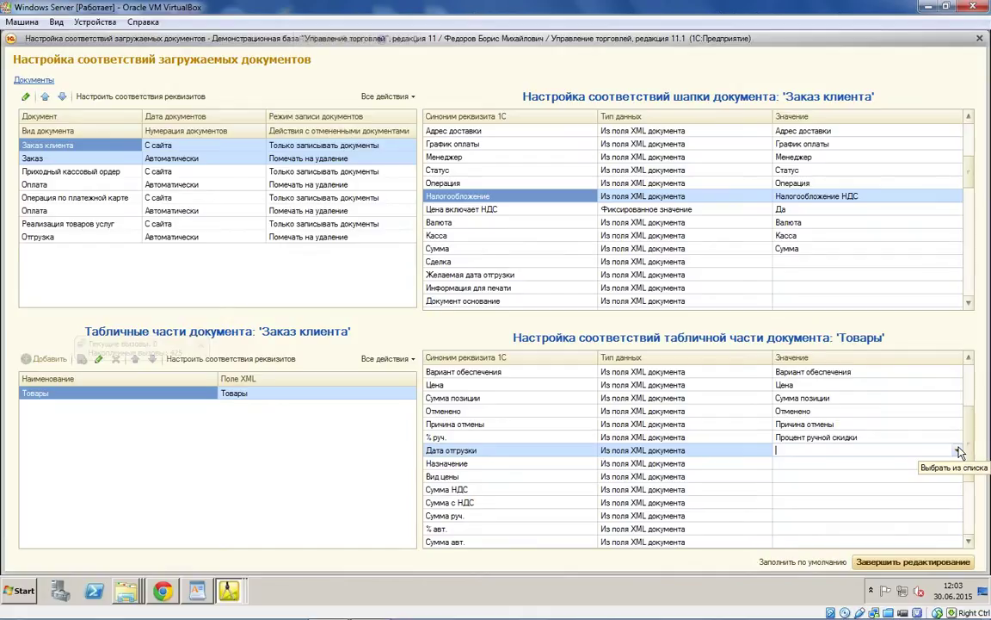
{"action": "left_click", "coordinate": [959, 450]}
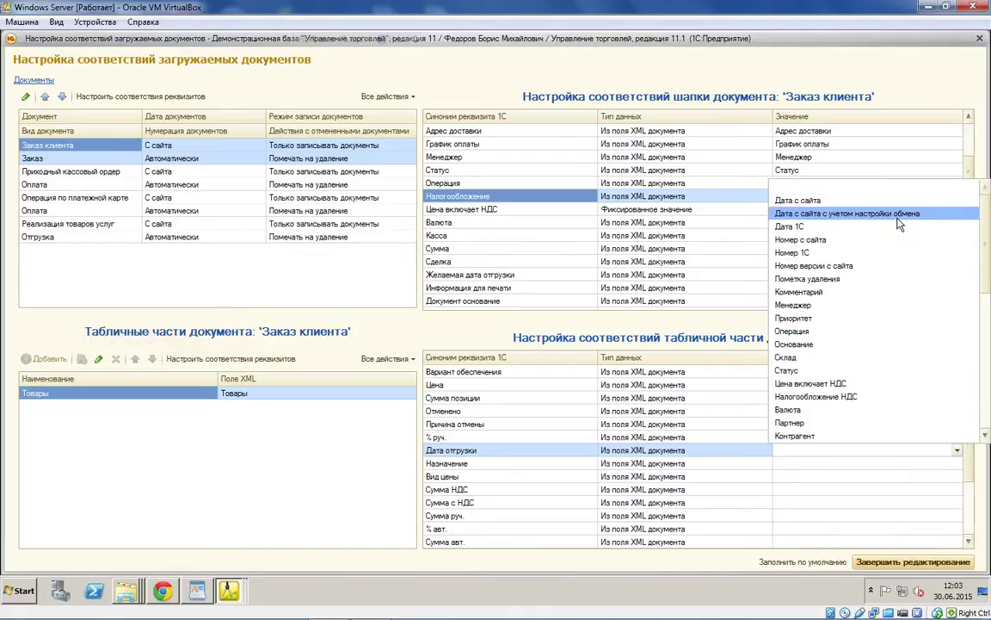
{"action": "left_click", "coordinate": [898, 216]}
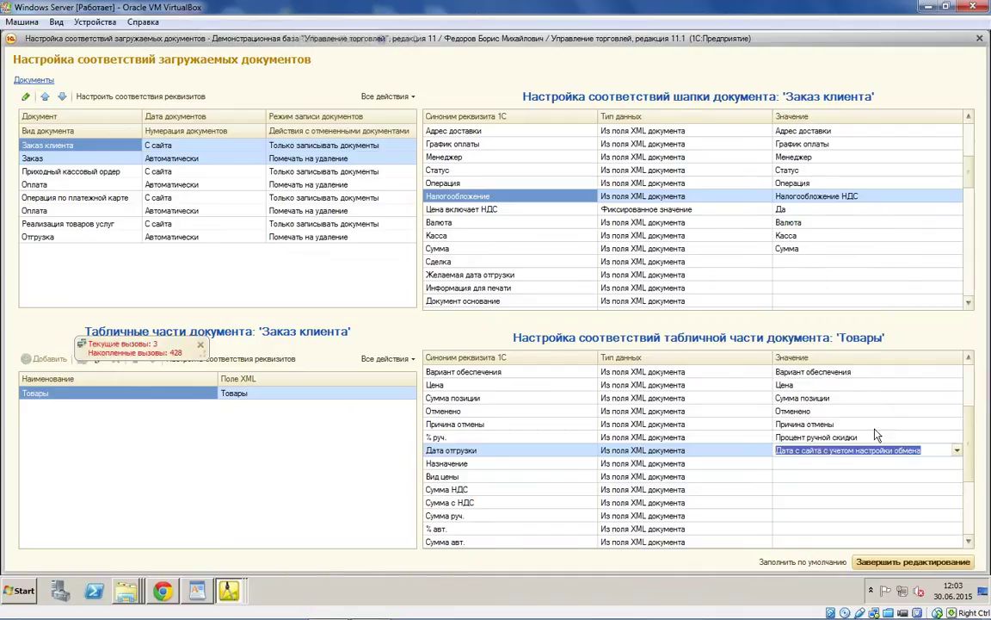
{"action": "key", "text": "Up"}
{"action": "key", "text": "Down"}
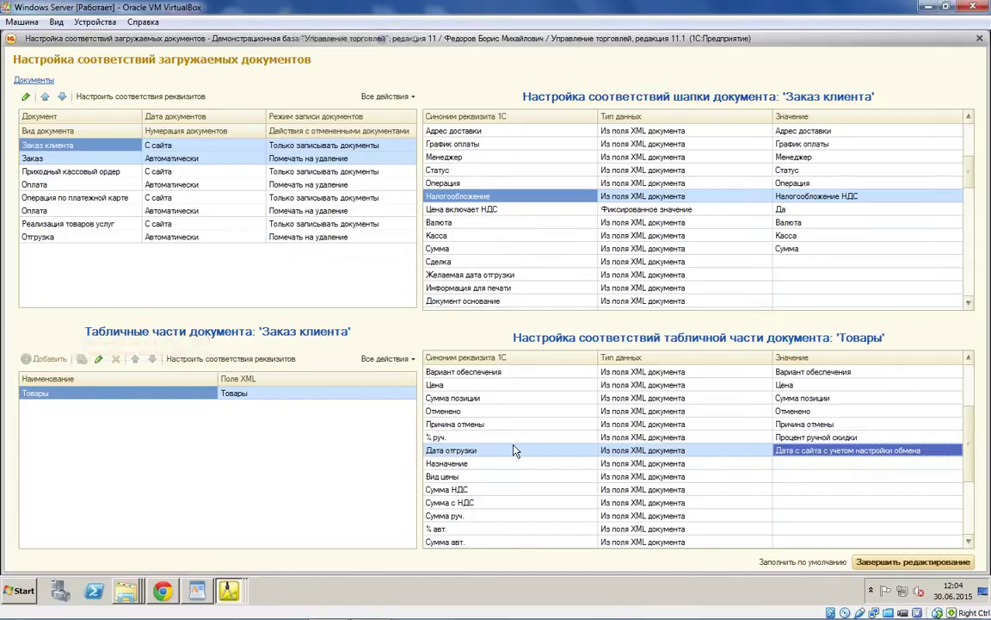
{"action": "left_click", "coordinate": [513, 450]}
{"action": "key", "text": "Up"}
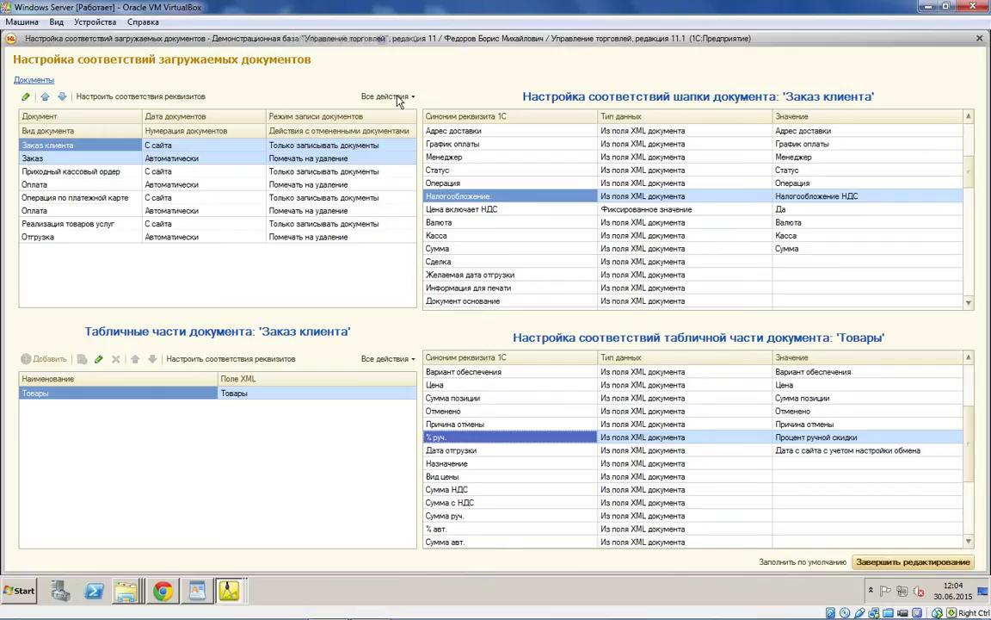
{"action": "left_click", "coordinate": [350, 147]}
Step: Set Заказ клиента's Режим записи to 'Проводить не оперативно'
{"action": "left_click", "coordinate": [399, 146]}
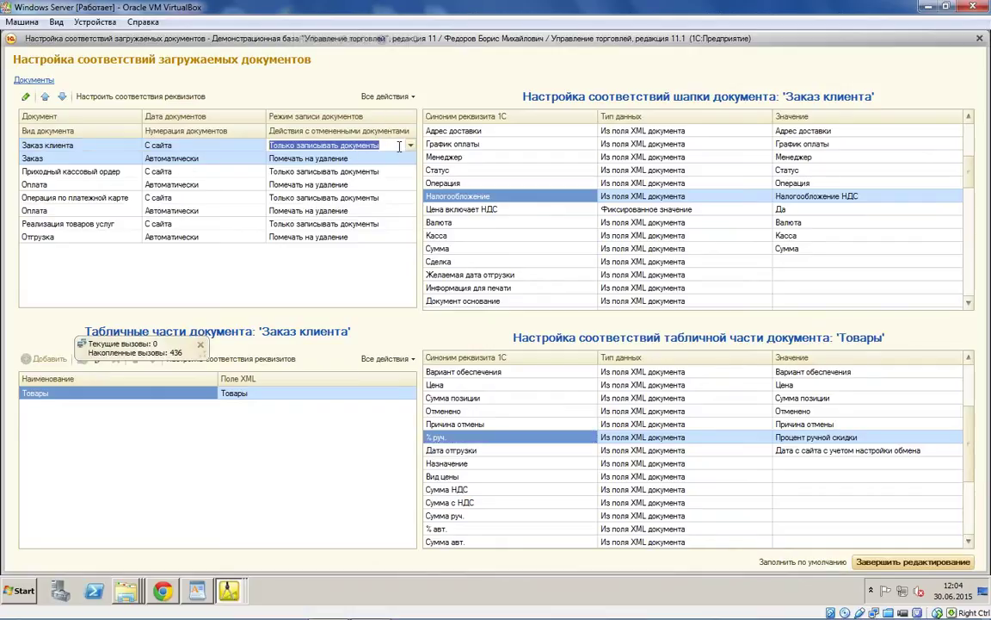
{"action": "left_click", "coordinate": [411, 147]}
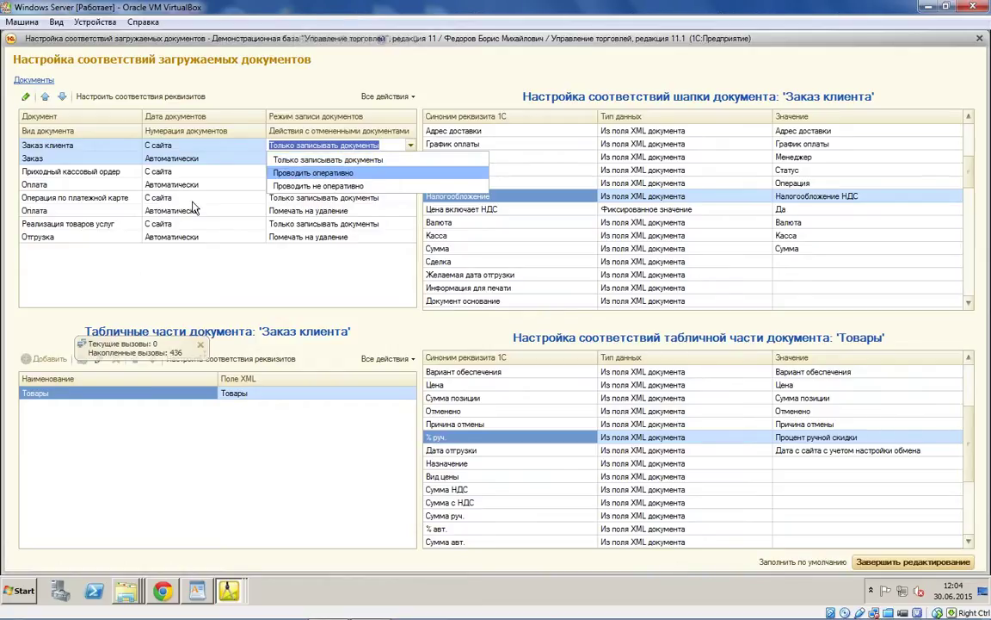
{"action": "left_click", "coordinate": [318, 185]}
Step: Map the Организация of Операция по платежной карте to Торговый дом "Комплексный"
{"action": "left_click", "coordinate": [86, 197]}
{"action": "right_click", "coordinate": [93, 197]}
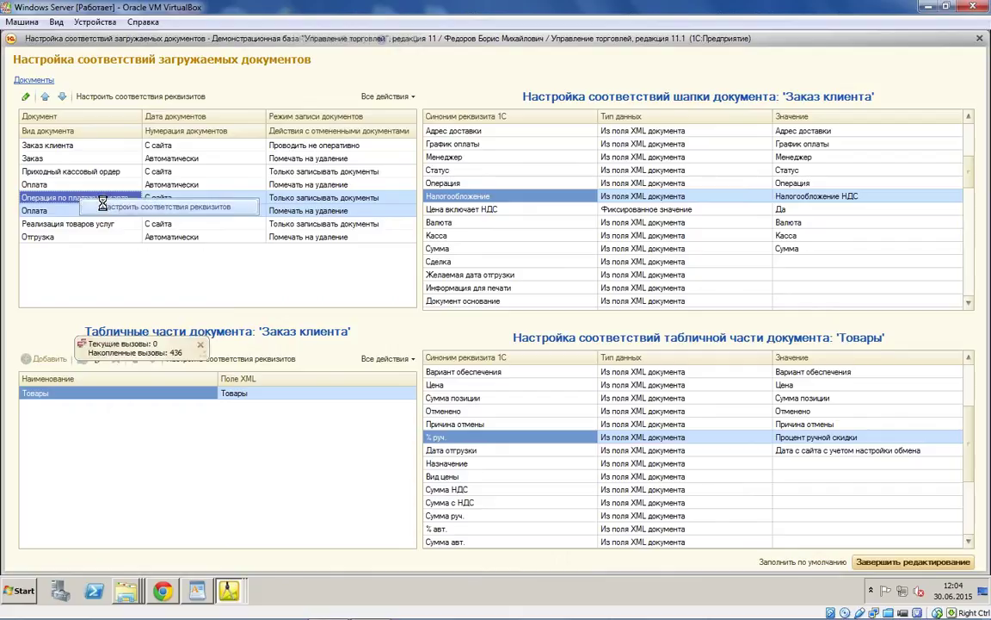
{"action": "left_click", "coordinate": [166, 207]}
{"action": "left_click", "coordinate": [945, 198]}
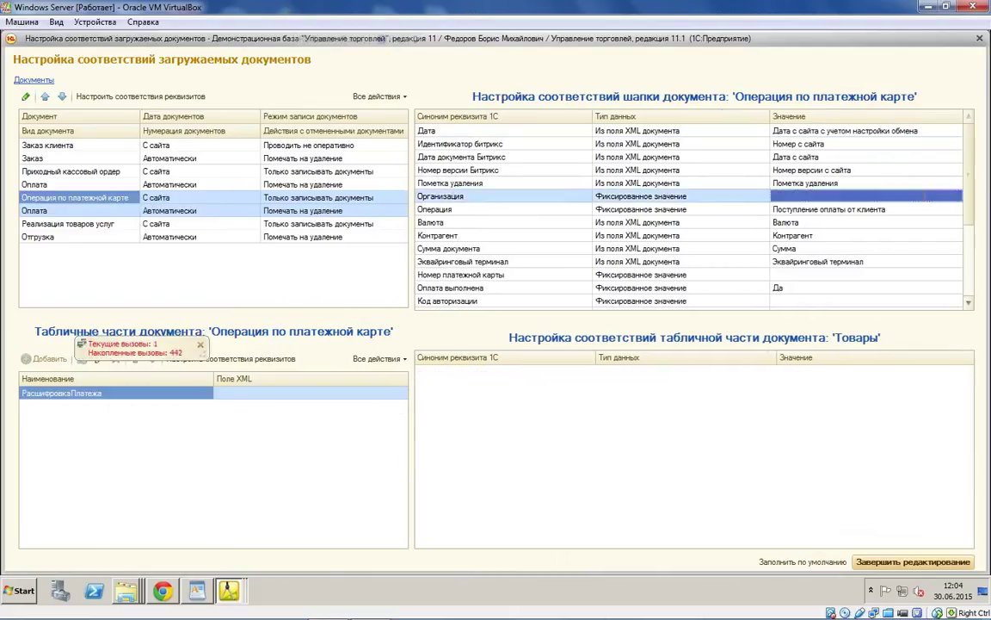
{"action": "left_click", "coordinate": [945, 198]}
{"action": "left_click", "coordinate": [859, 237]}
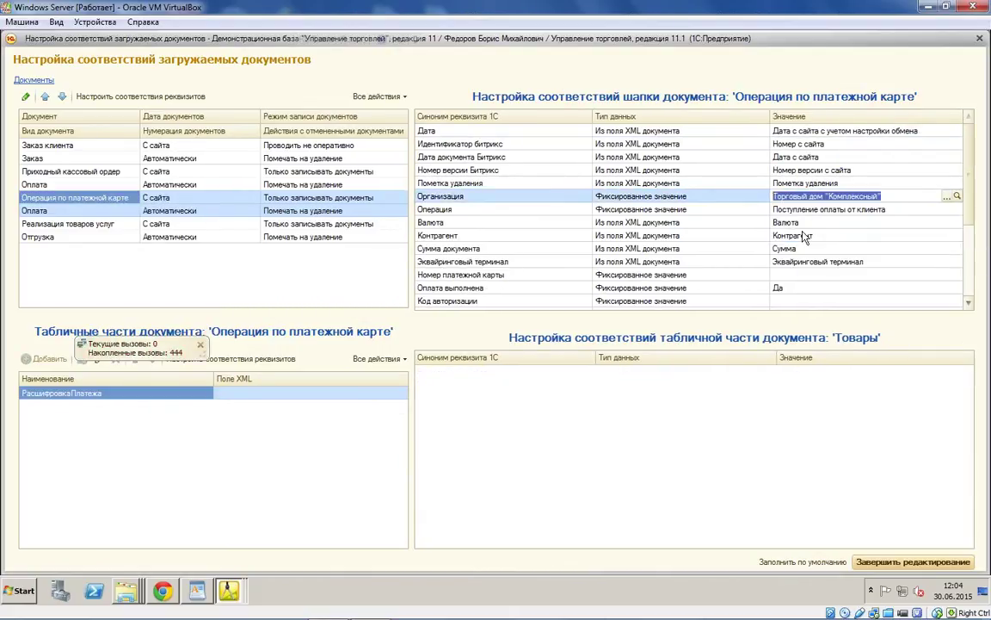
{"action": "left_click", "coordinate": [627, 237]}
{"action": "key", "text": "Down"}
{"action": "key", "text": "Down"}
{"action": "scroll", "coordinate": [637, 258], "scroll_direction": "down", "scroll_amount": 2}
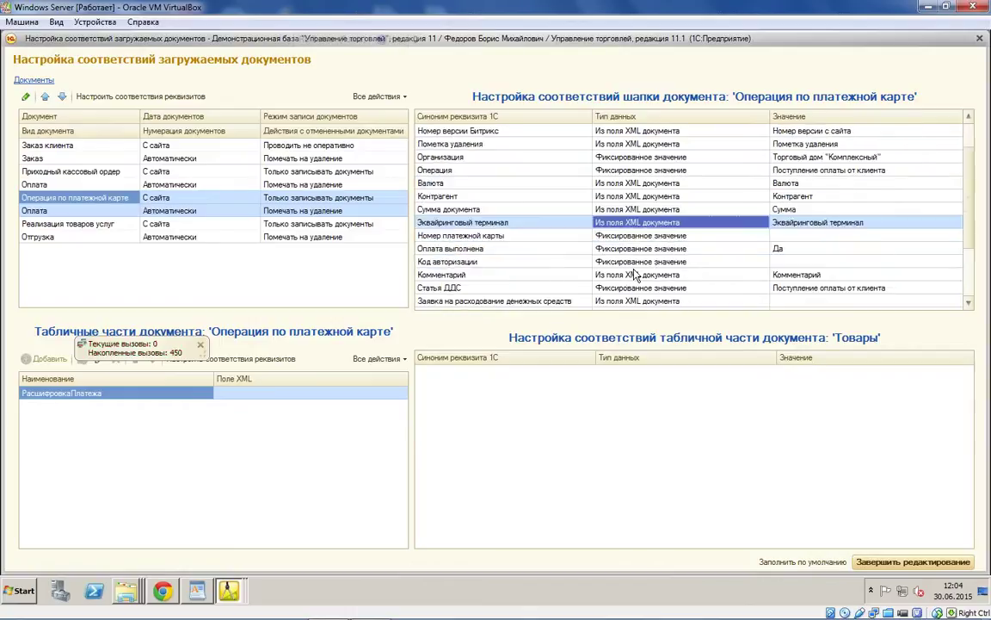
{"action": "scroll", "coordinate": [635, 275], "scroll_direction": "down", "scroll_amount": 1}
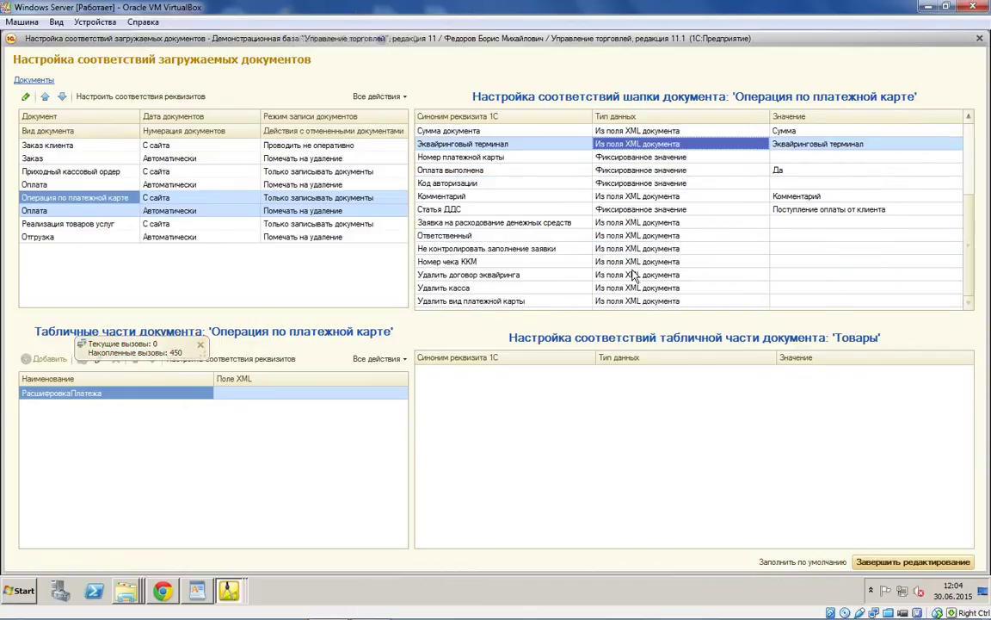
{"action": "scroll", "coordinate": [632, 275], "scroll_direction": "up", "scroll_amount": 1}
{"action": "scroll", "coordinate": [631, 276], "scroll_direction": "up", "scroll_amount": 1}
{"action": "left_click", "coordinate": [586, 170]}
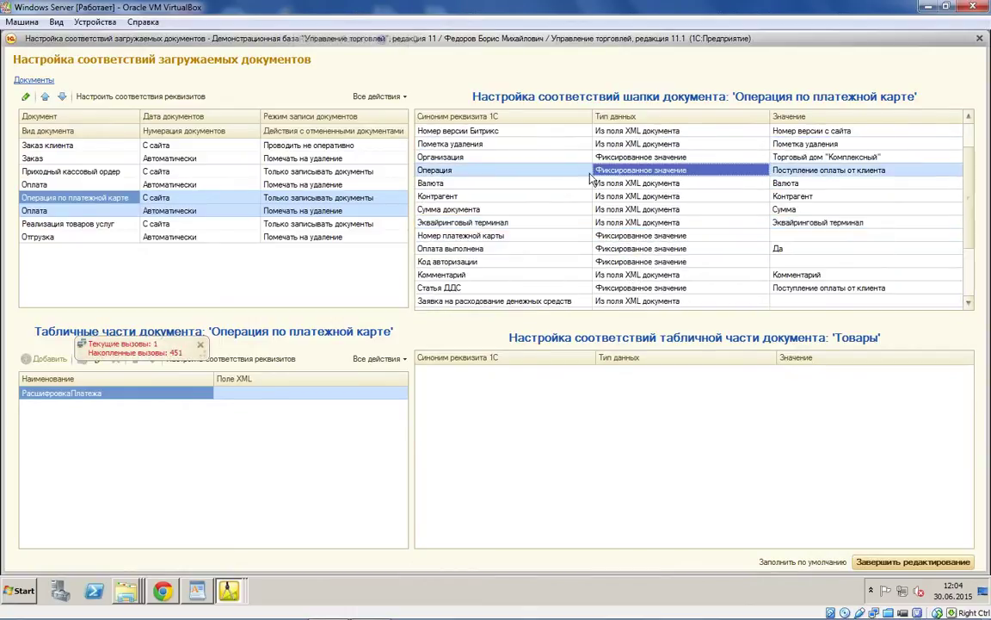
Step: Show the РасшифровкаПлатежа mapping, set card payments to 'Проводить не оперативно', and finish editing
{"action": "right_click", "coordinate": [87, 392]}
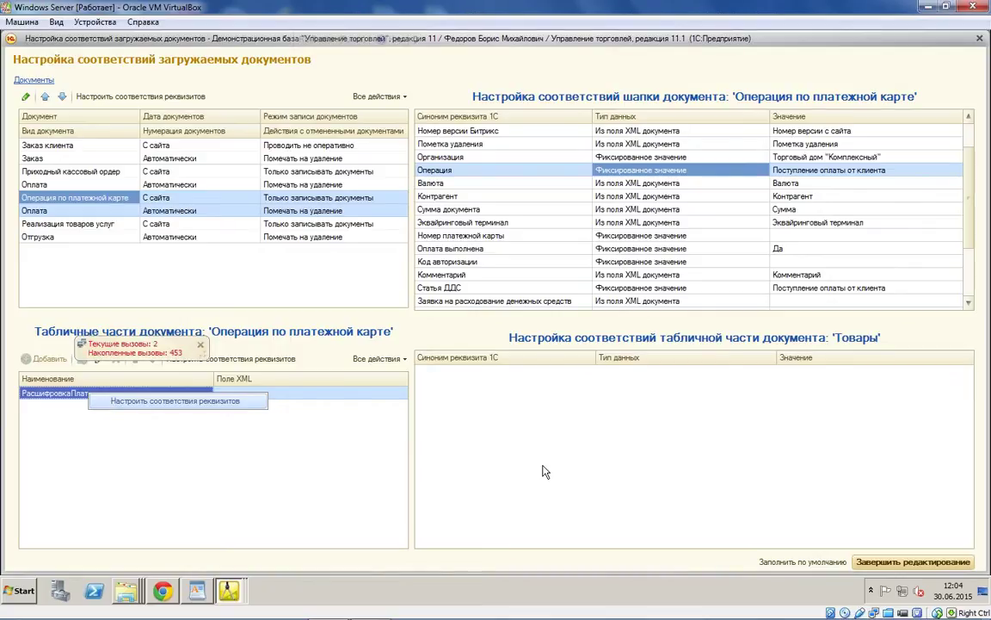
{"action": "left_click", "coordinate": [319, 197]}
{"action": "left_click", "coordinate": [319, 197]}
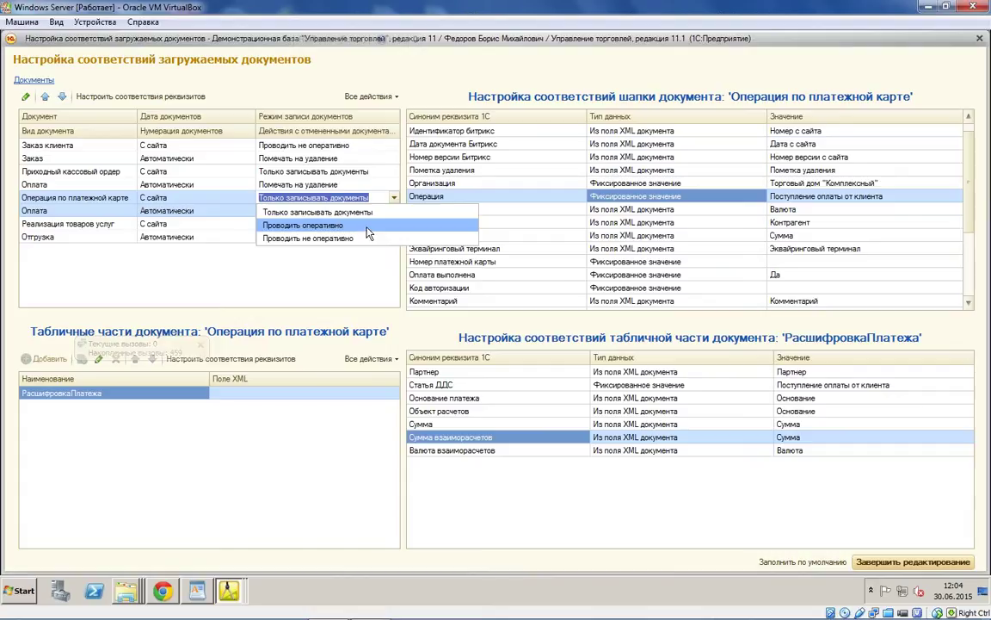
{"action": "left_click", "coordinate": [322, 210]}
{"action": "left_click", "coordinate": [305, 171]}
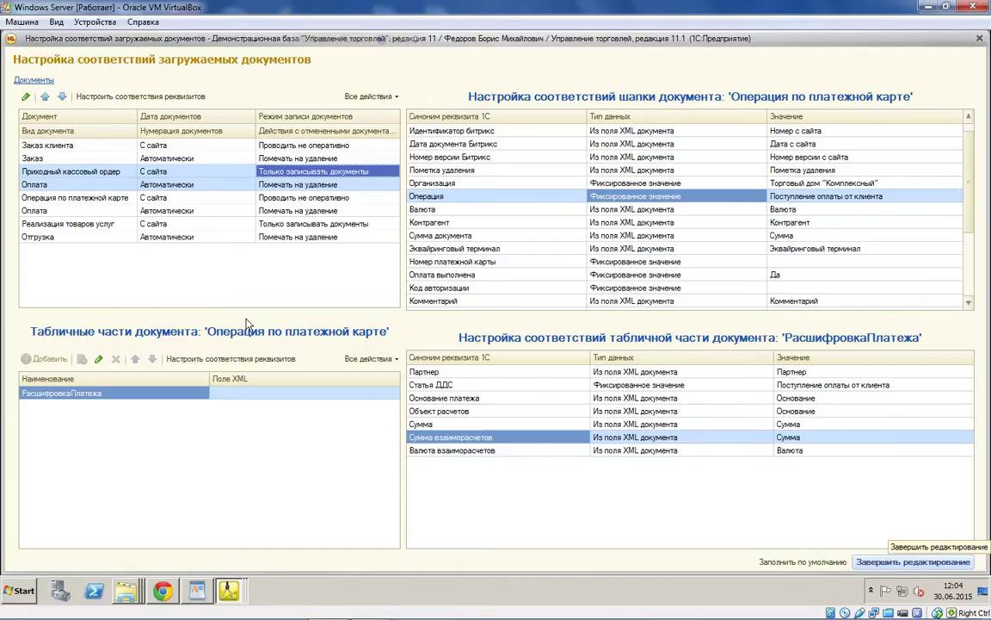
{"action": "left_click", "coordinate": [919, 561]}
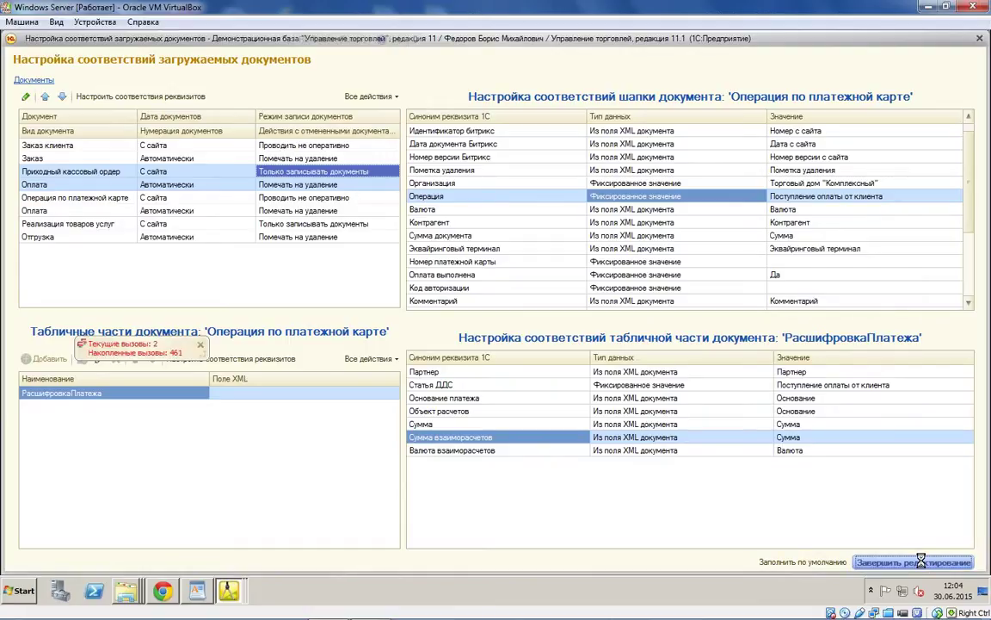
Step: Apply the document mappings, save the settings, run the site data exchange, then switch to WordPad
{"action": "left_click", "coordinate": [643, 520]}
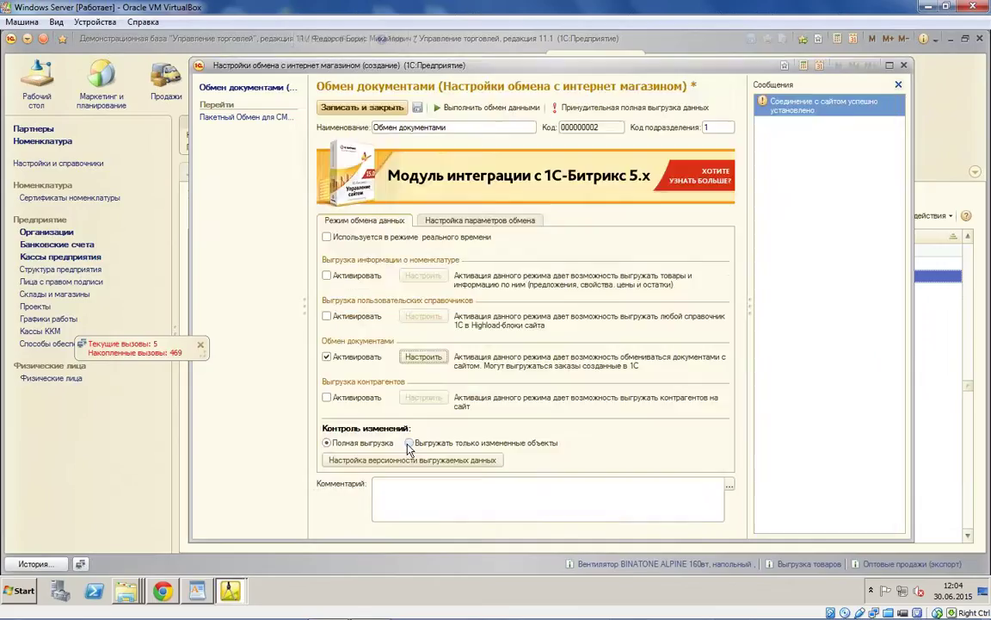
{"action": "left_click", "coordinate": [481, 221]}
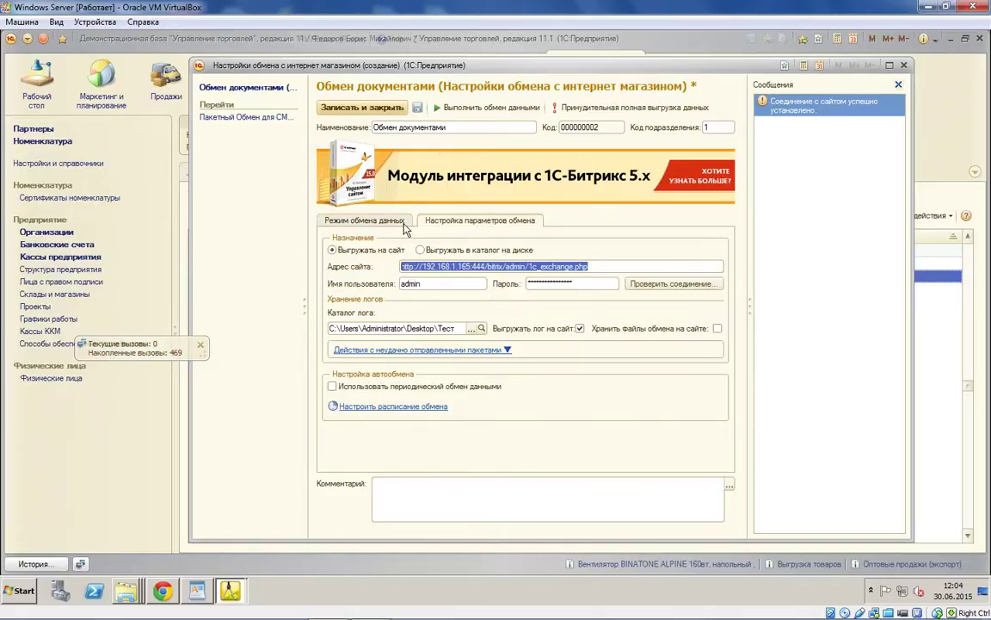
{"action": "left_click", "coordinate": [482, 108]}
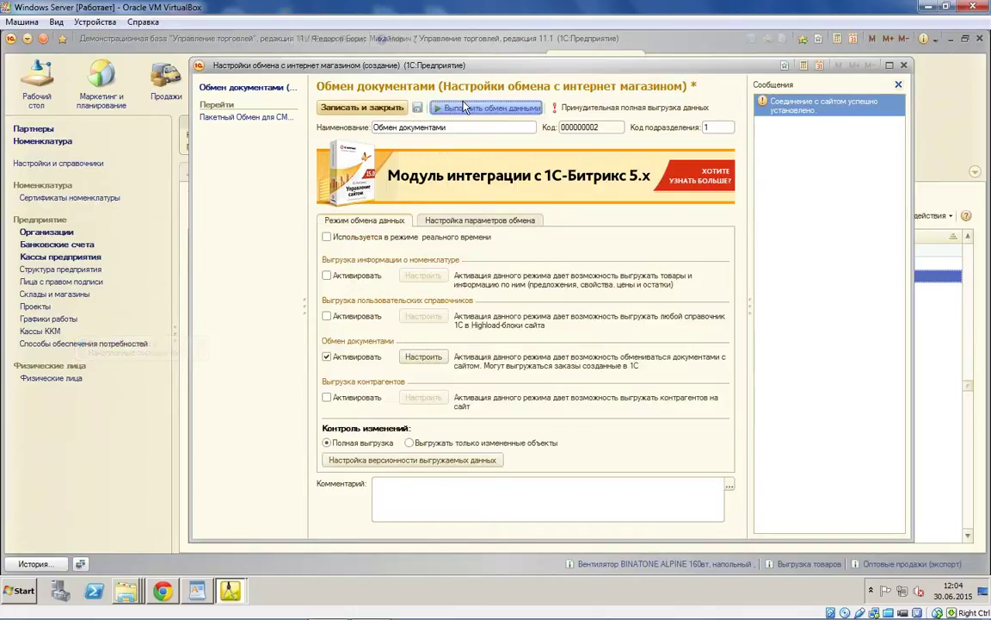
{"action": "left_click", "coordinate": [523, 317]}
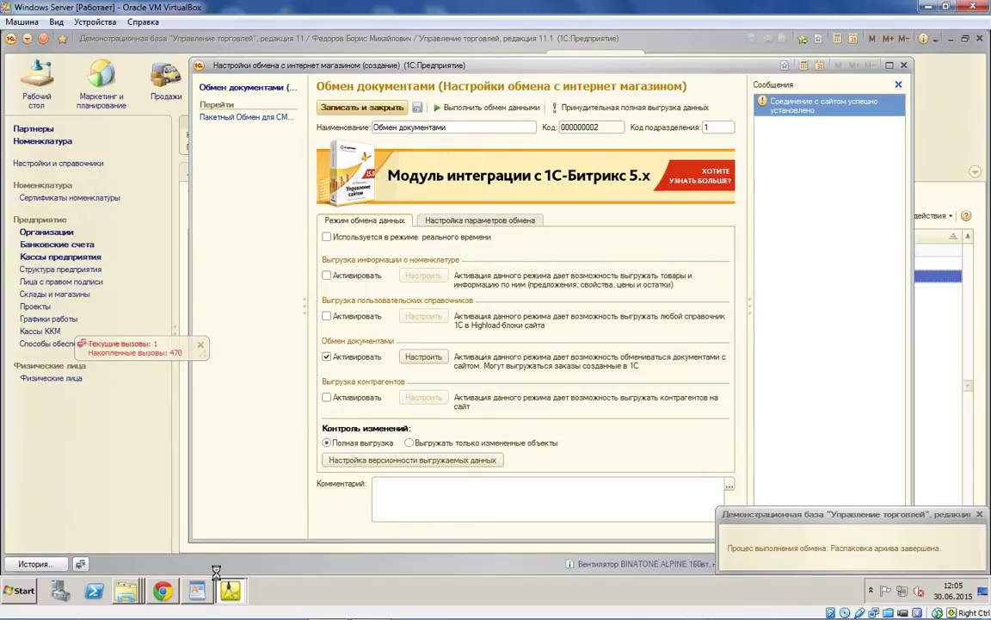
{"action": "left_click", "coordinate": [198, 590]}
{"action": "mouse_move", "coordinate": [126, 589]}
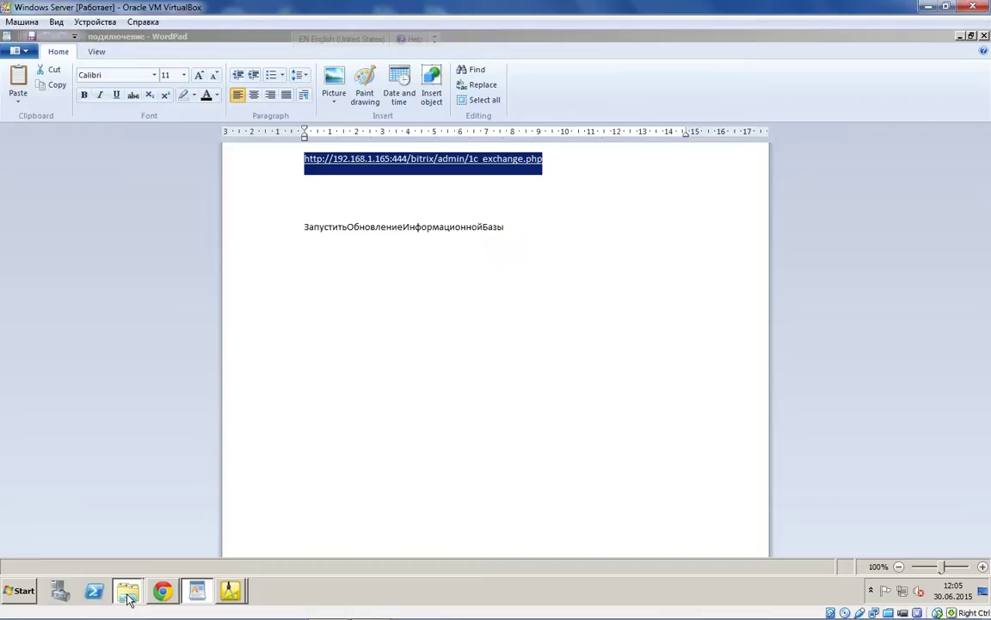
Step: Glance at the 5.0.0.5 installation folder, then minimise the WordPad connection notes
{"action": "left_click", "coordinate": [121, 540]}
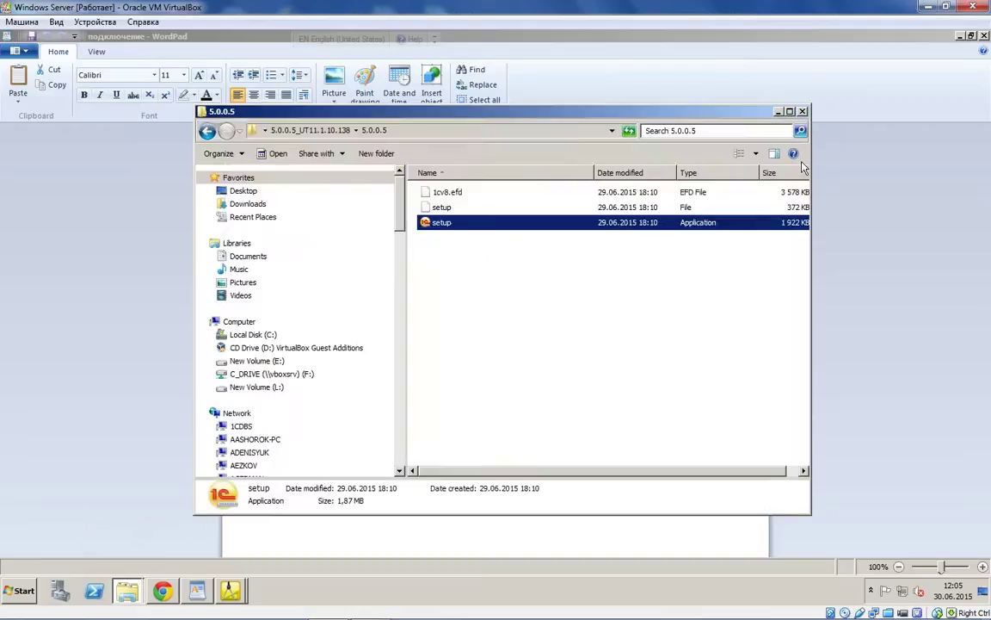
{"action": "left_click", "coordinate": [722, 99]}
{"action": "left_click", "coordinate": [230, 591]}
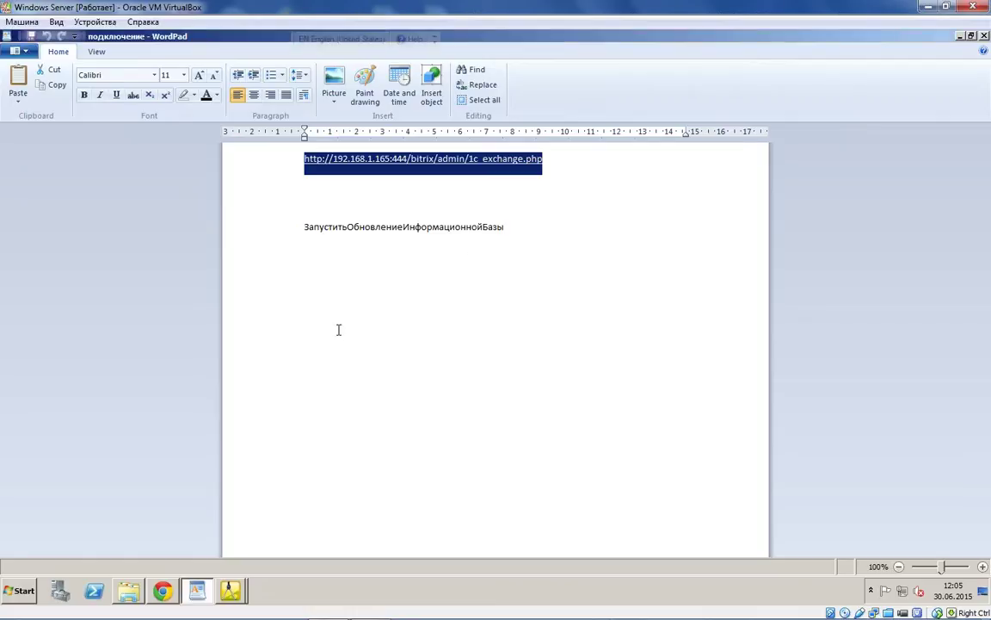
{"action": "left_click", "coordinate": [961, 36]}
{"action": "left_click", "coordinate": [230, 591]}
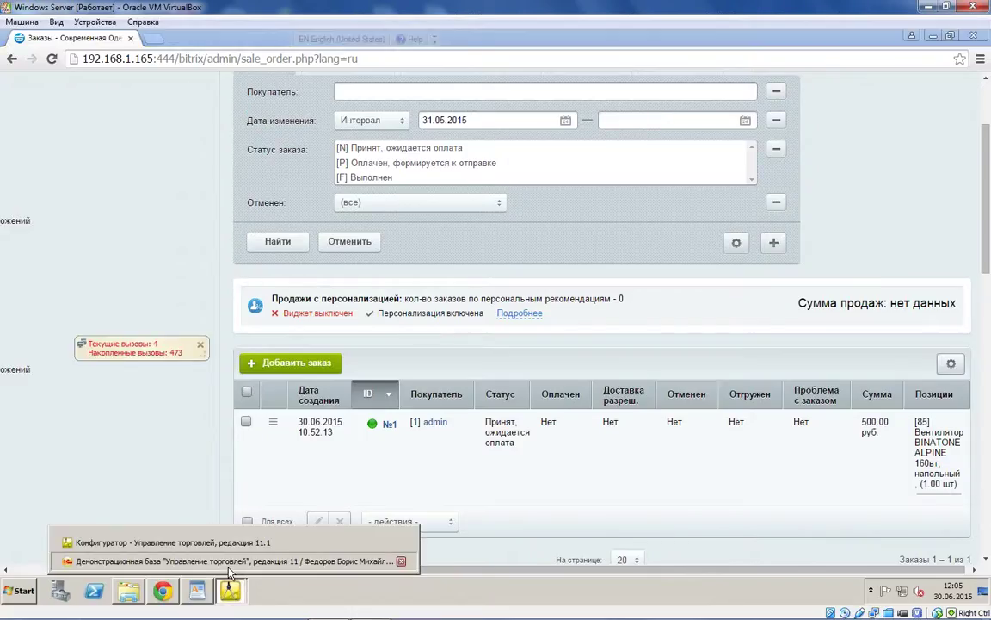
Step: Return to the 1C demo database and close the 'Обмен документами' settings form
{"action": "left_click", "coordinate": [228, 564]}
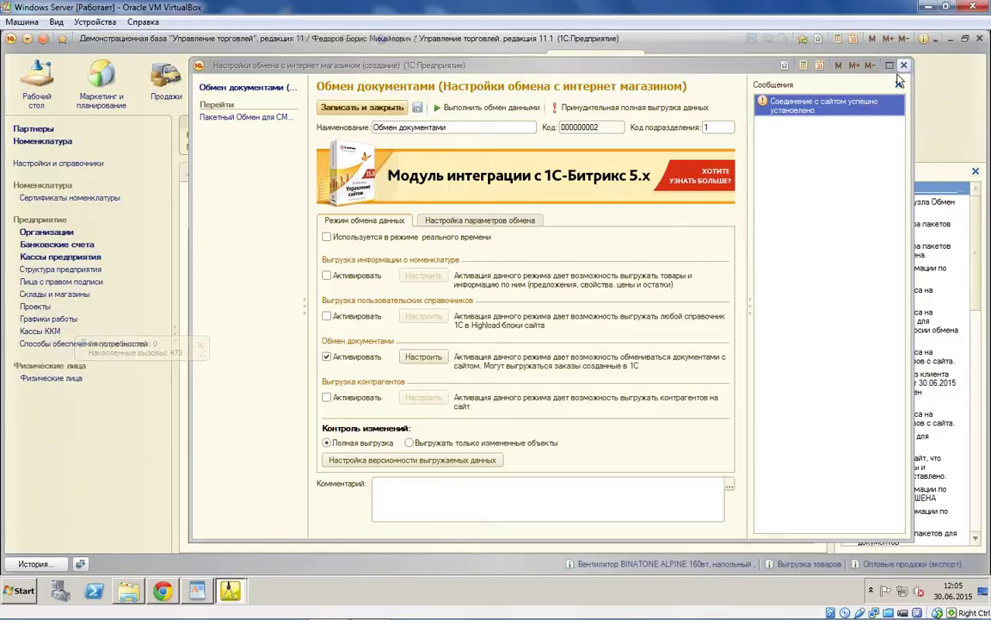
{"action": "left_click", "coordinate": [903, 65]}
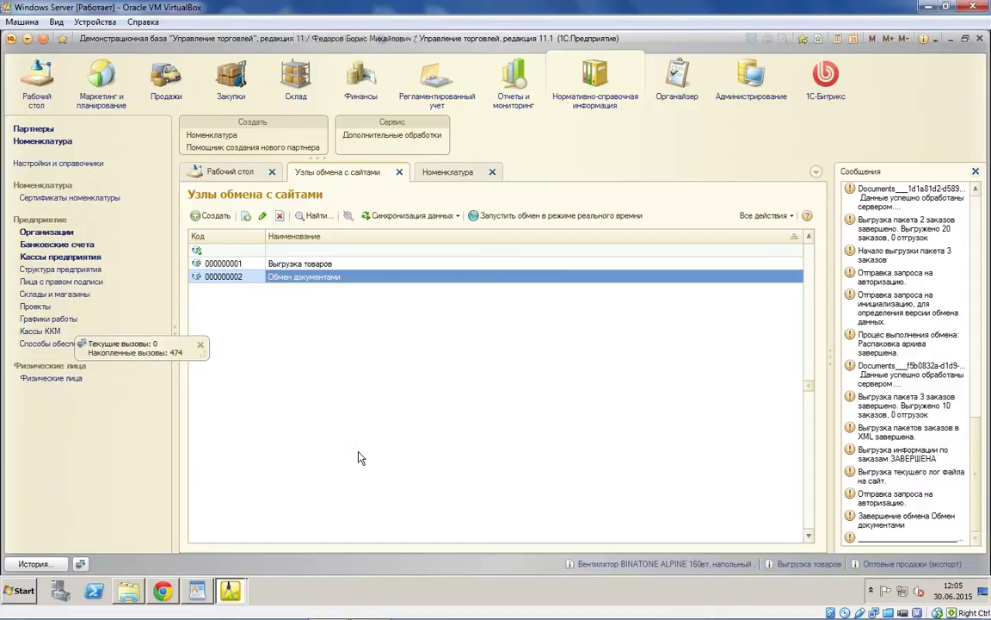
{"action": "key", "text": "alt+Tab"}
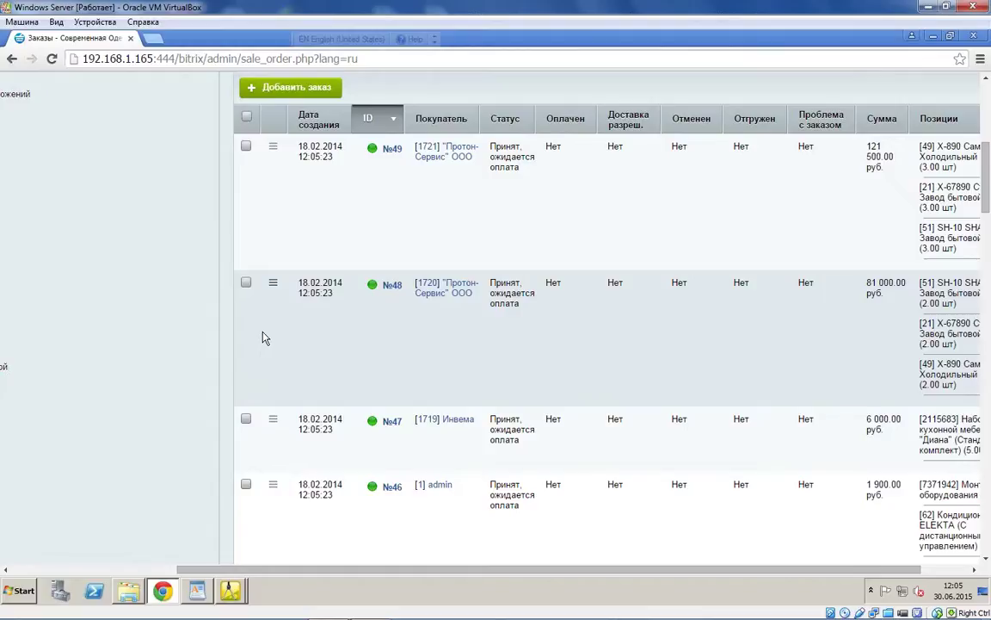
Step: Scroll through the Bitrix orders list and open the Настройки > Интеграция с 1С page
{"action": "scroll", "coordinate": [262, 339], "scroll_direction": "down", "scroll_amount": 10}
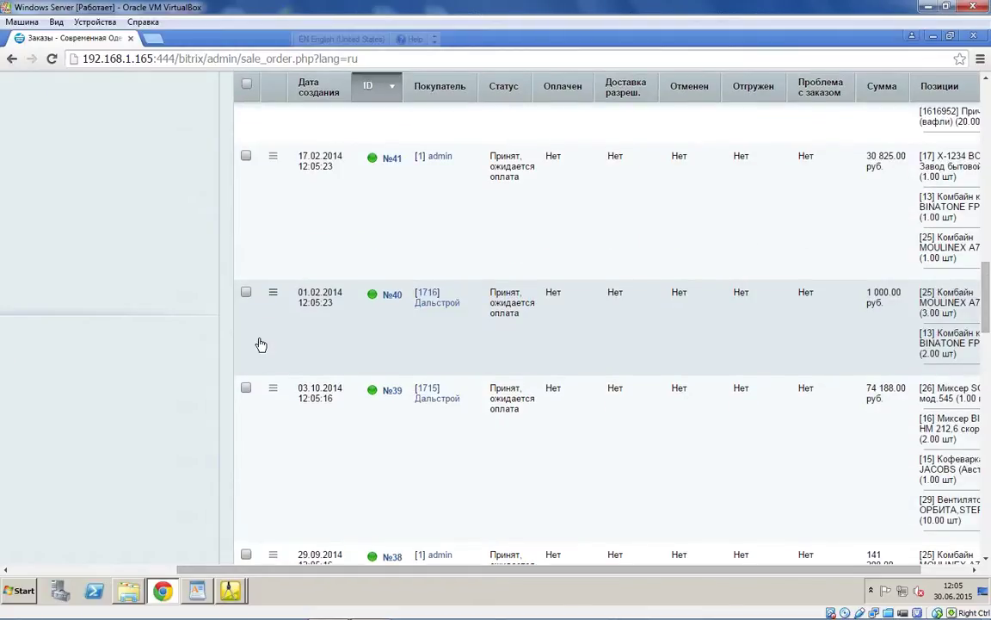
{"action": "scroll", "coordinate": [255, 488], "scroll_direction": "down", "scroll_amount": 3}
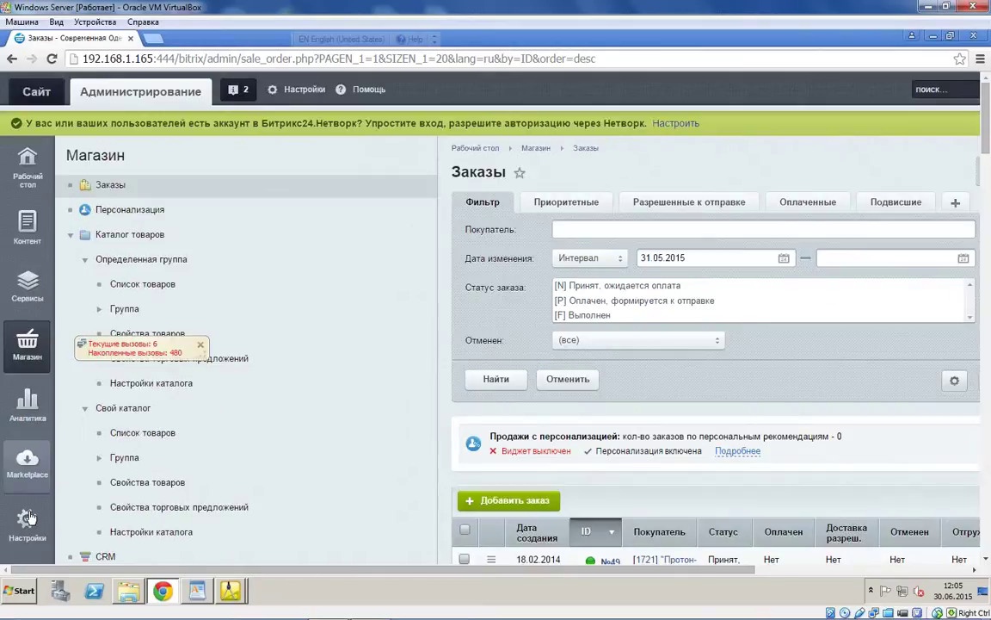
{"action": "left_click", "coordinate": [28, 521]}
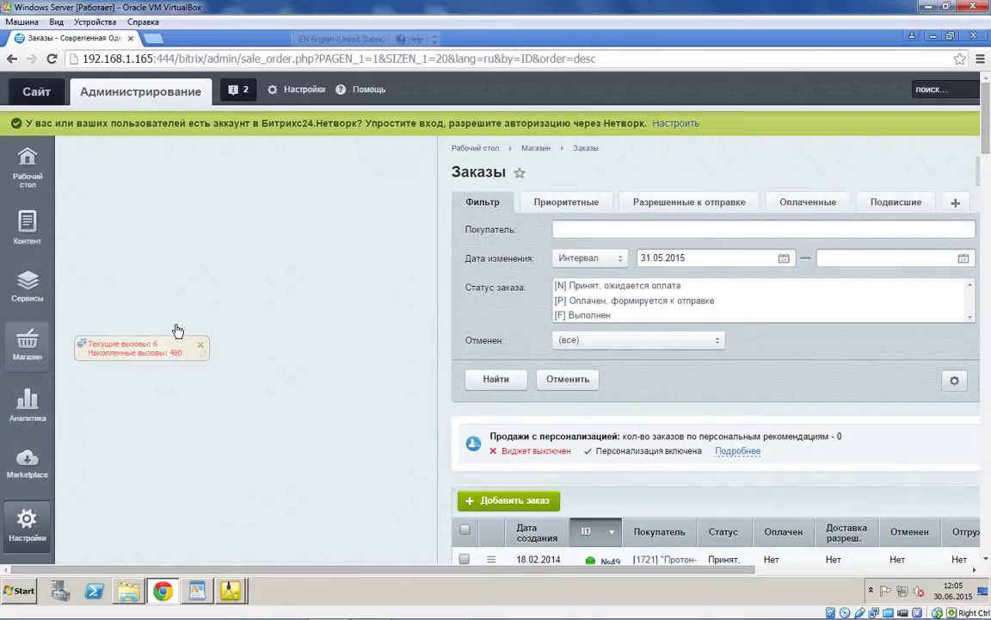
{"action": "scroll", "coordinate": [164, 361], "scroll_direction": "down", "scroll_amount": 15}
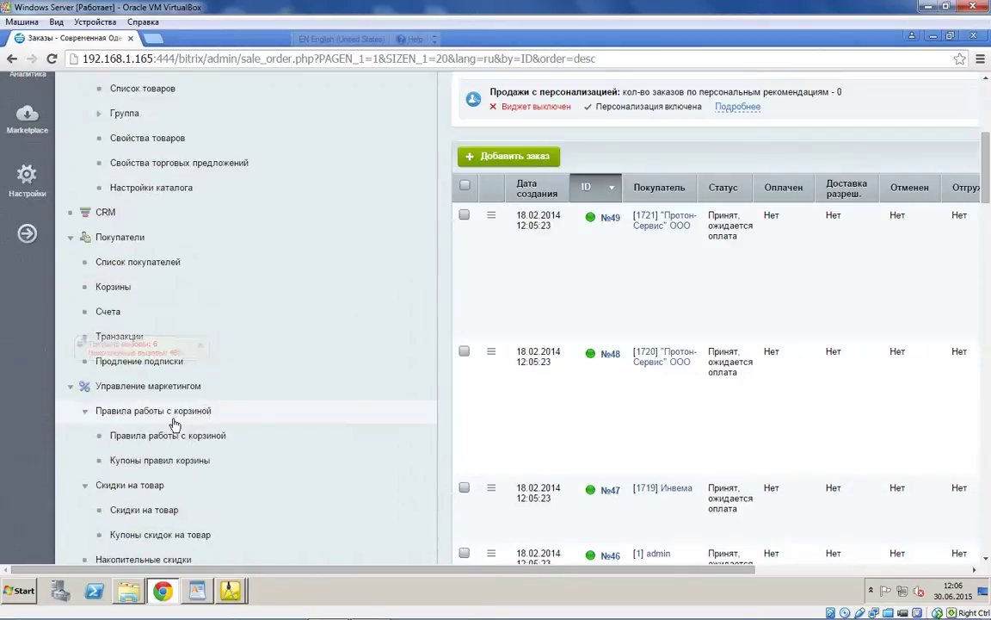
{"action": "scroll", "coordinate": [159, 436], "scroll_direction": "down", "scroll_amount": 1}
{"action": "left_click", "coordinate": [138, 300]}
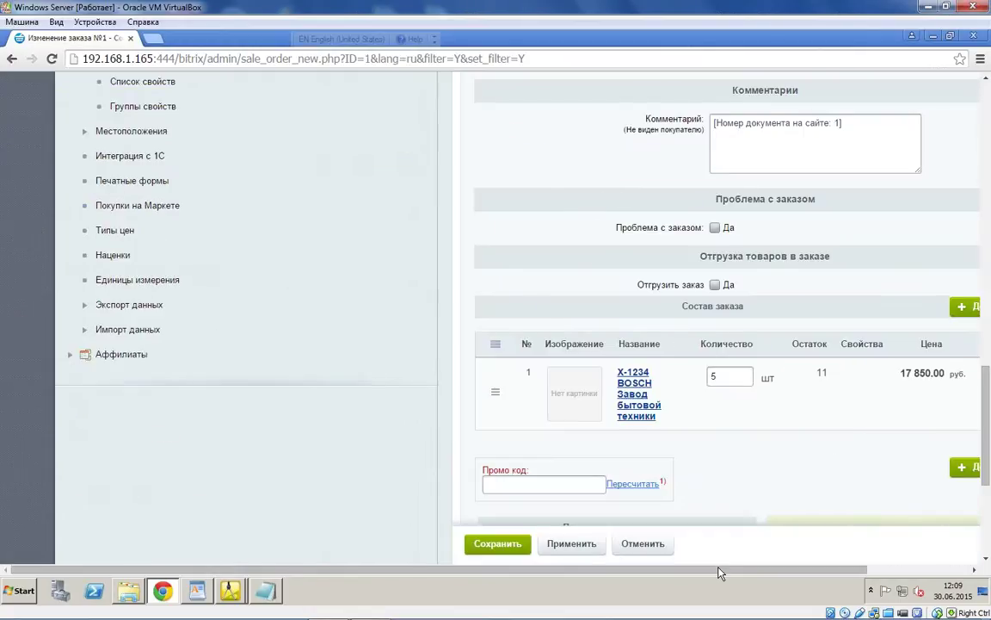
Step: Scroll the product's edit page sideways to view its properties
{"action": "scroll", "coordinate": [646, 509], "scroll_direction": "right", "scroll_amount": 2}
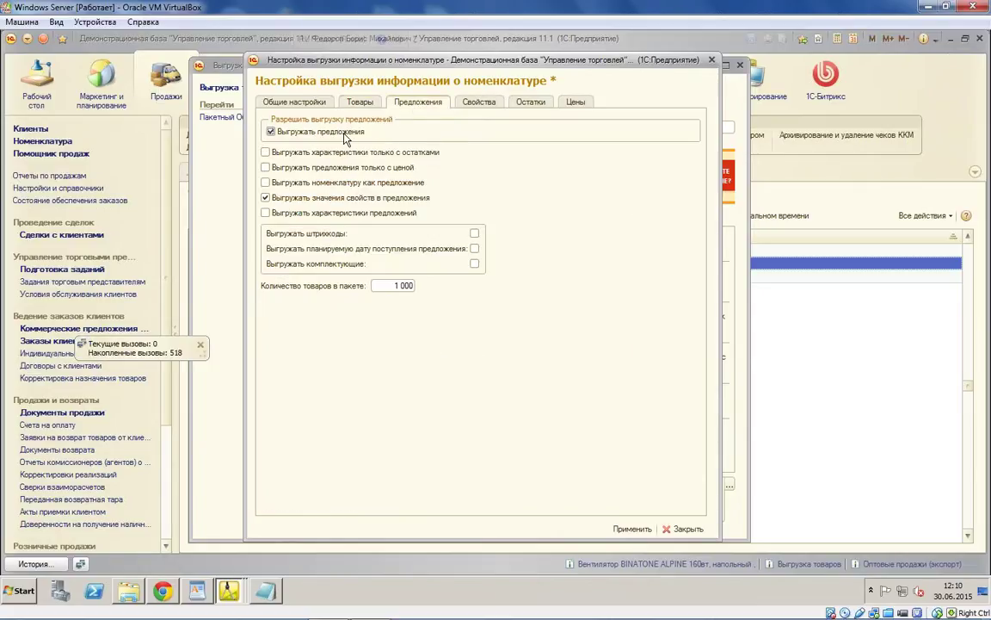
Step: Review the product upload field mappings on the Товары tab and apply the nomenclature settings
{"action": "left_click", "coordinate": [359, 102]}
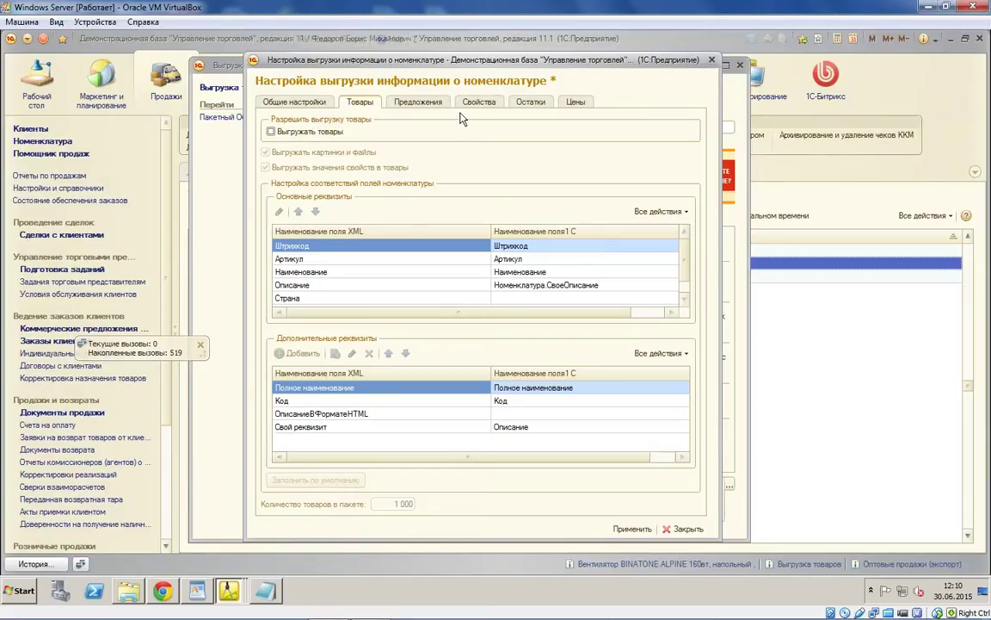
{"action": "left_click", "coordinate": [633, 531]}
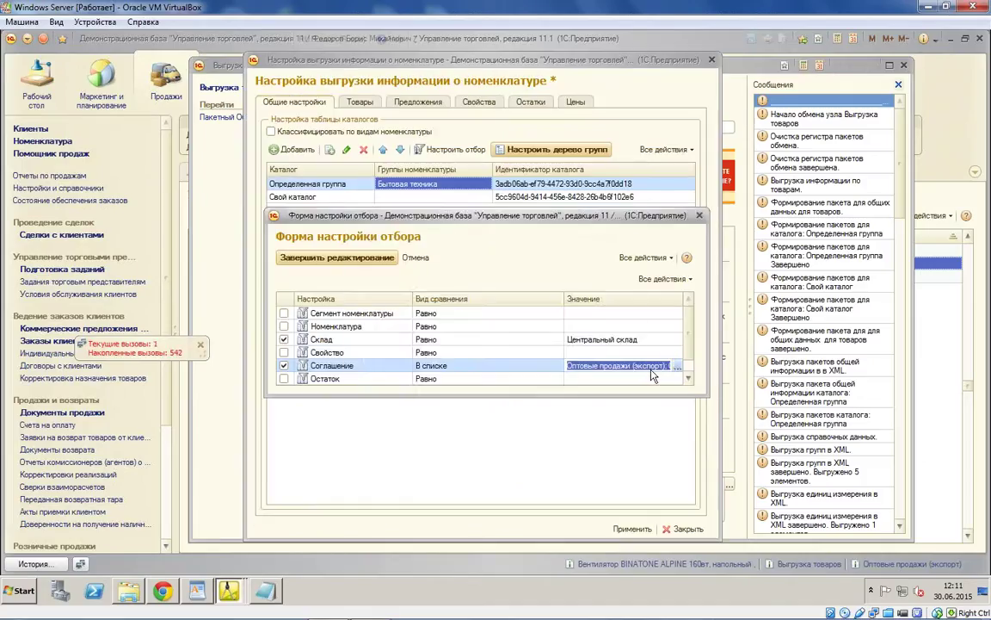
Step: Select Оптовые продажи (экспорт) in the Список значений and open its full agreement card
{"action": "left_click", "coordinate": [677, 366]}
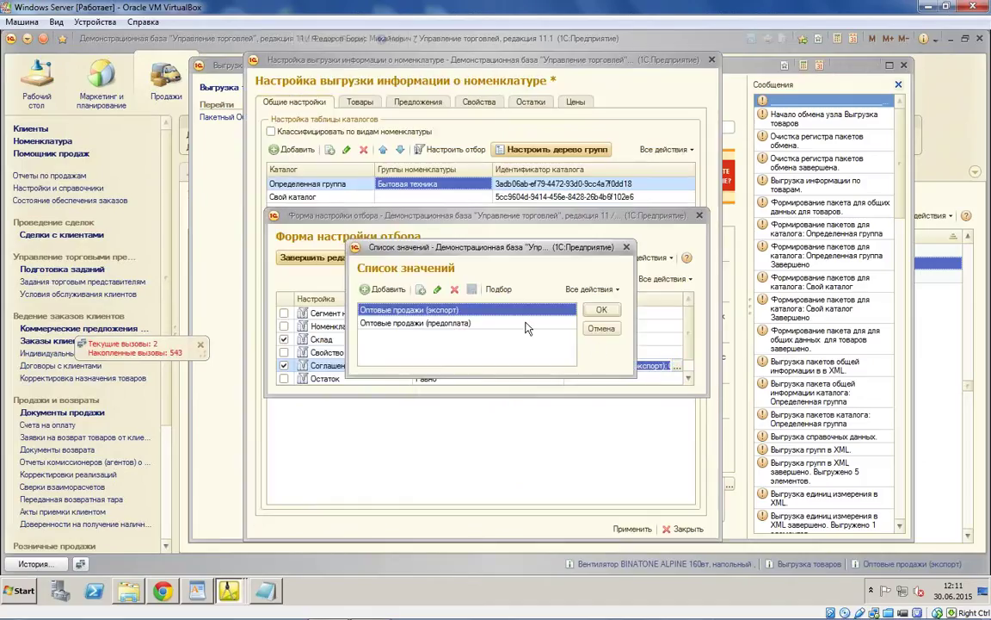
{"action": "double_click", "coordinate": [474, 310]}
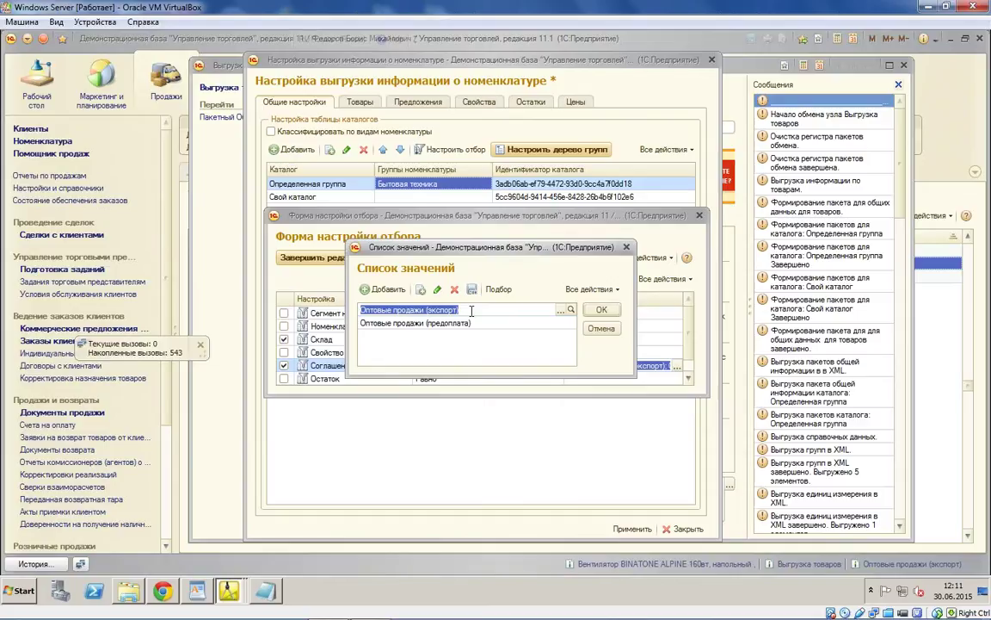
{"action": "left_click", "coordinate": [554, 311]}
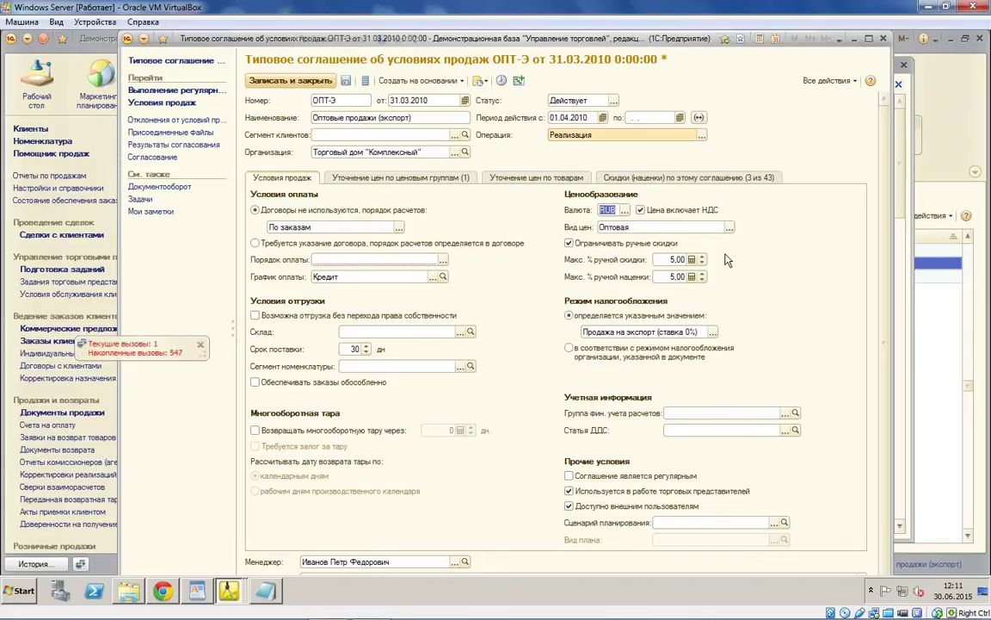
Step: Keep RUB as the agreement currency and set Порядок оплаты to Расчеты в рублях, оплата в рублях
{"action": "left_click", "coordinate": [620, 210]}
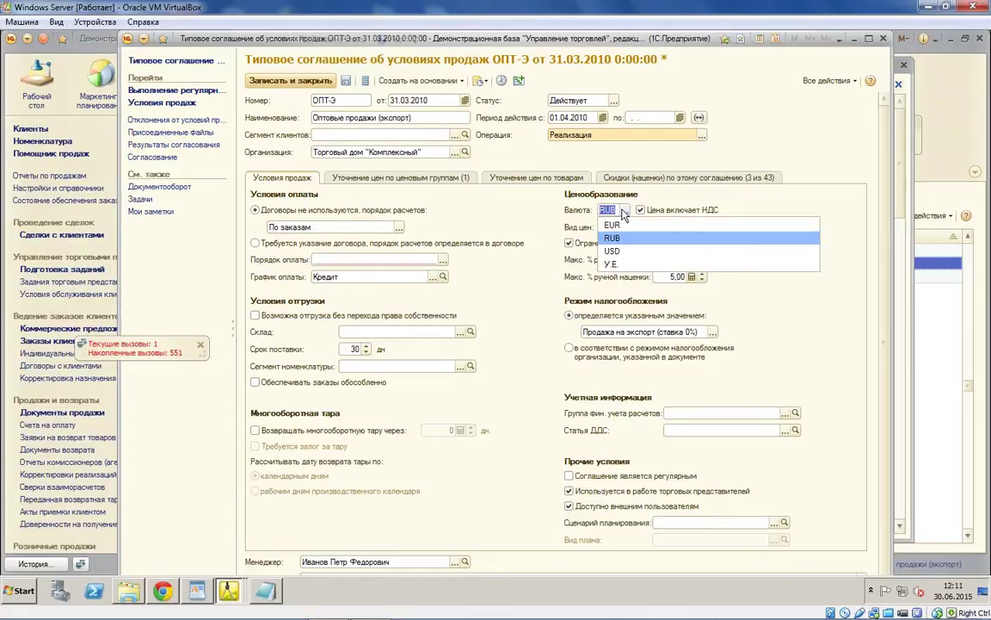
{"action": "left_click", "coordinate": [623, 212]}
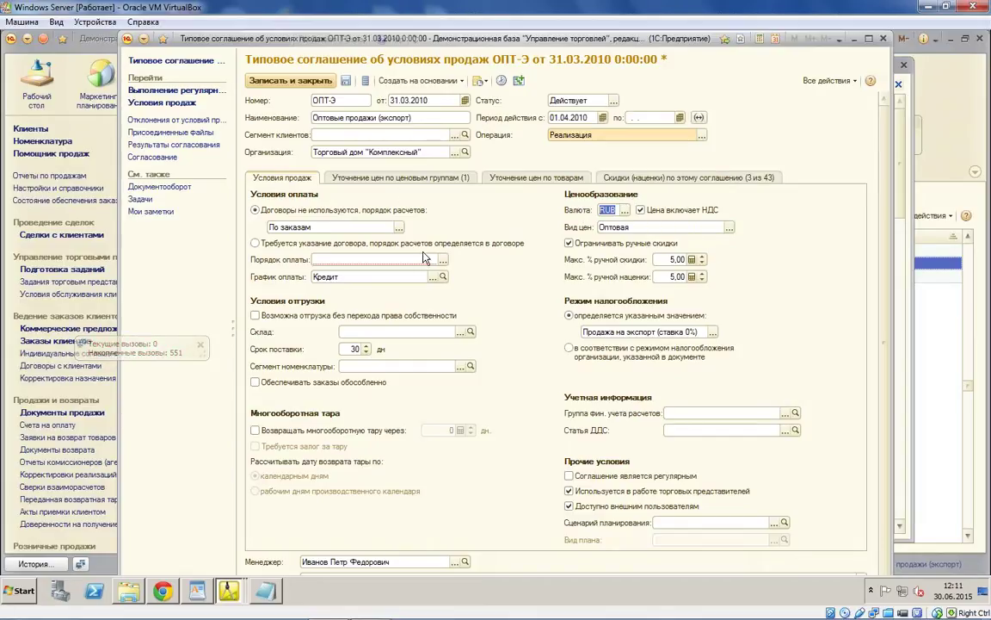
{"action": "key", "text": "ctrl+Return"}
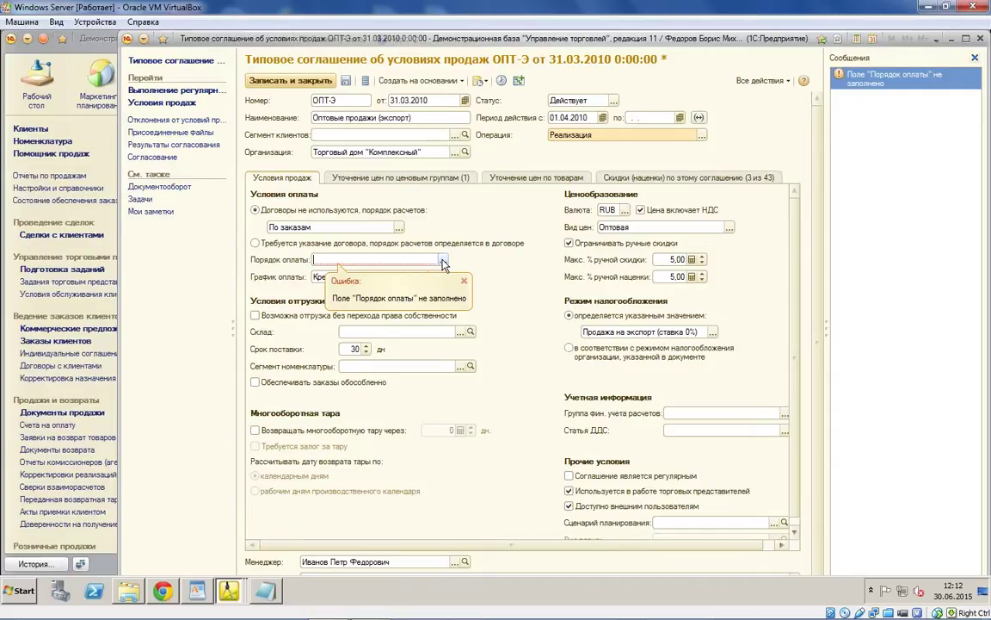
{"action": "left_click", "coordinate": [444, 260]}
{"action": "left_click", "coordinate": [379, 273]}
Step: Close the agreement, commit the Оптовые продажи (экспорт) filter value, and confirm saving the exchange settings
{"action": "left_click", "coordinate": [290, 80]}
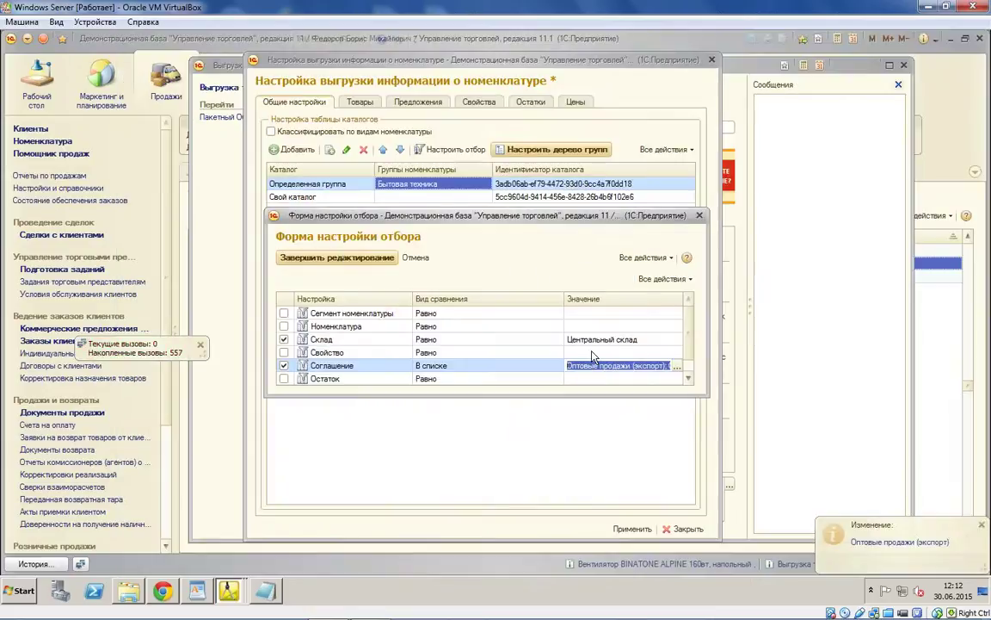
{"action": "left_click", "coordinate": [655, 352]}
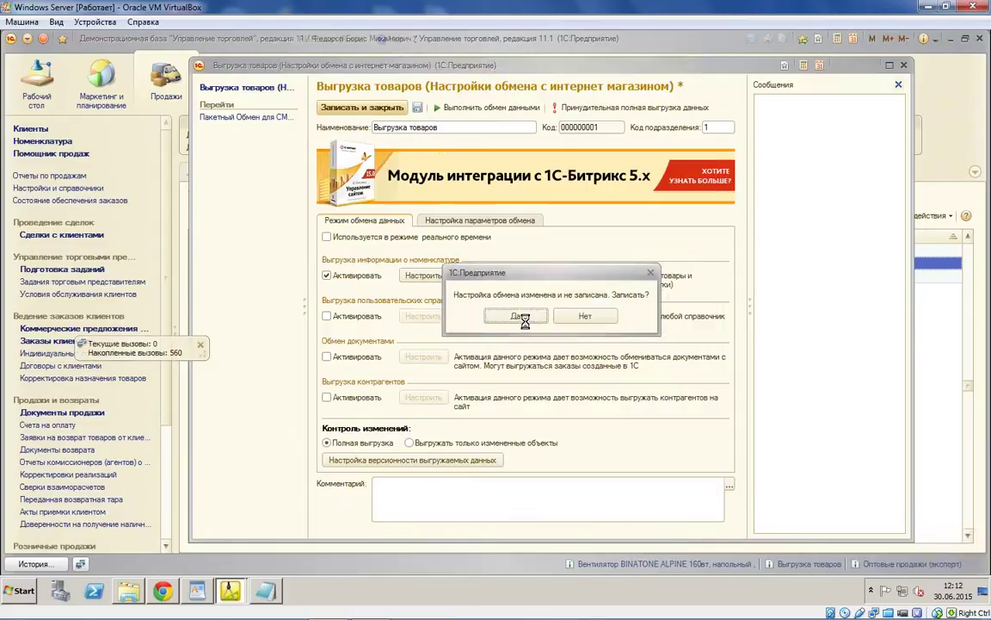
{"action": "left_click", "coordinate": [523, 328]}
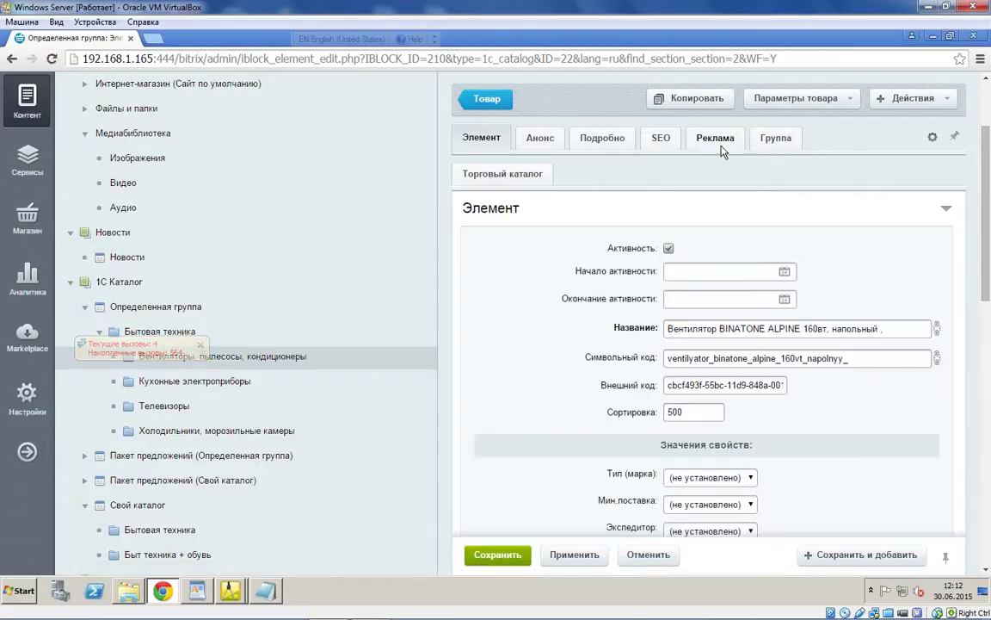
Step: Review the fan's Реклама, Подробно, Анонс and Группа tabs in Bitrix, then return to 1С
{"action": "left_click", "coordinate": [704, 146]}
{"action": "left_click", "coordinate": [584, 138]}
{"action": "left_click", "coordinate": [525, 140]}
{"action": "left_click", "coordinate": [775, 138]}
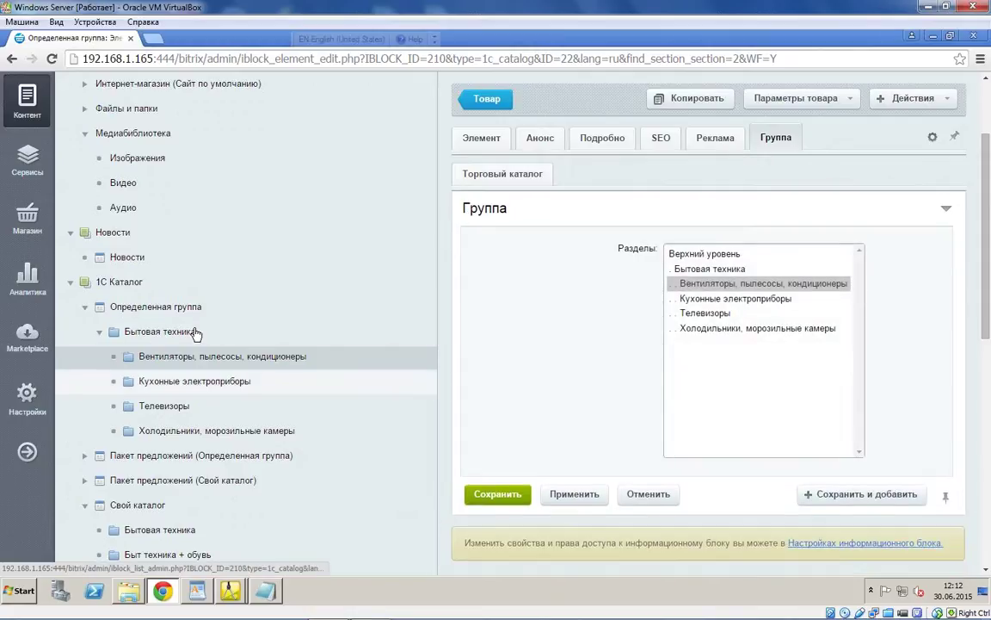
{"action": "scroll", "coordinate": [196, 333], "scroll_direction": "down", "scroll_amount": 10}
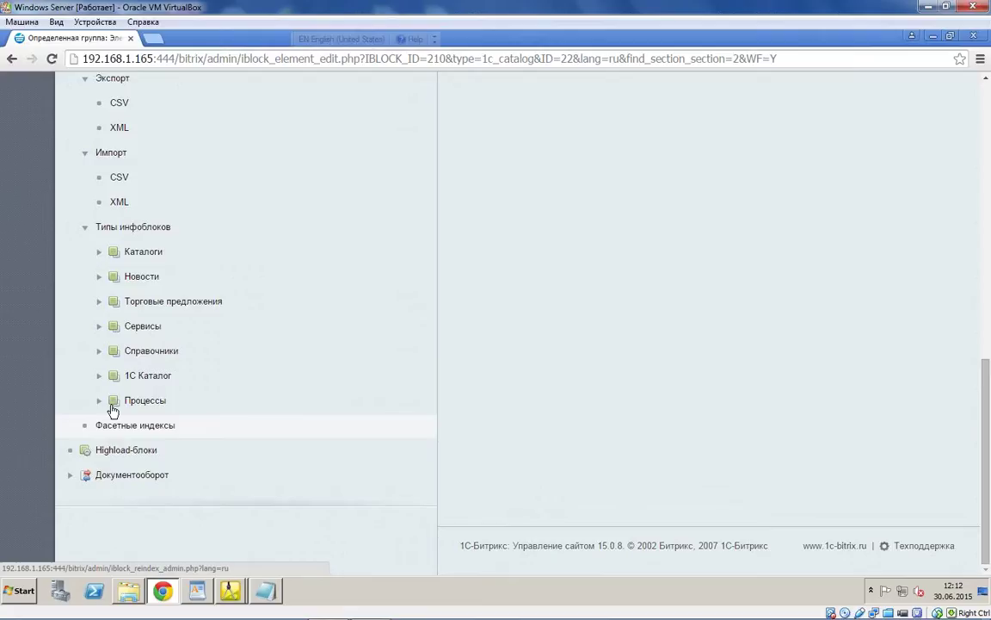
{"action": "scroll", "coordinate": [113, 411], "scroll_direction": "up", "scroll_amount": 10}
{"action": "scroll", "coordinate": [107, 479], "scroll_direction": "down", "scroll_amount": 10}
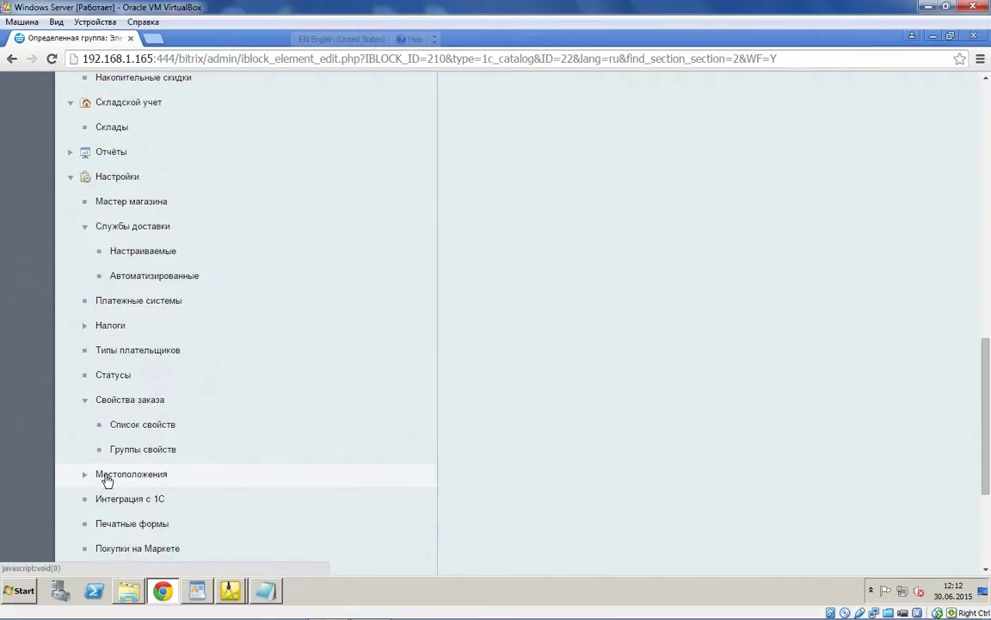
{"action": "scroll", "coordinate": [107, 479], "scroll_direction": "up", "scroll_amount": 3}
{"action": "scroll", "coordinate": [107, 479], "scroll_direction": "up", "scroll_amount": 2}
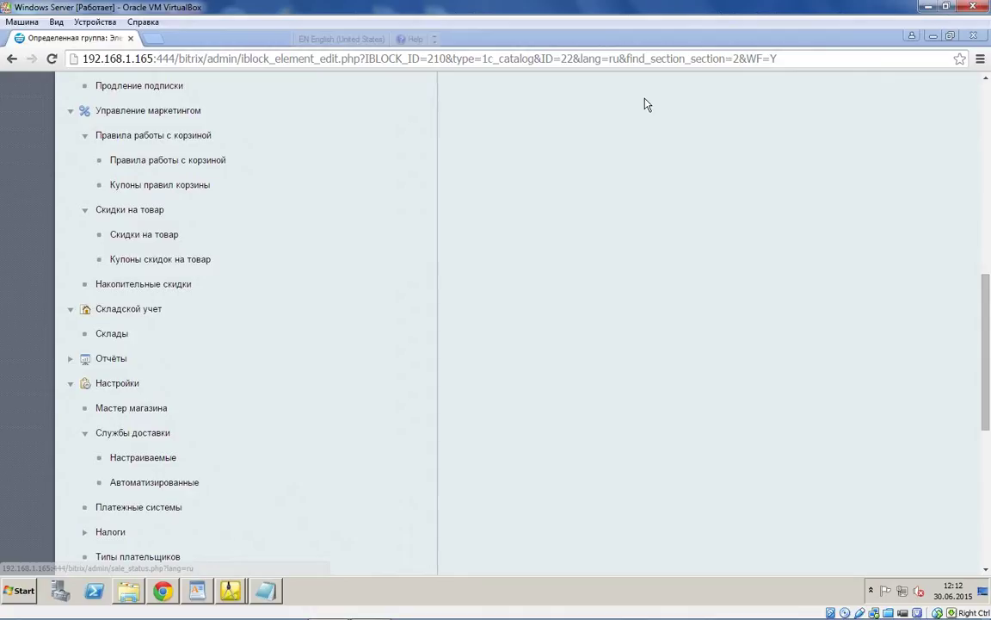
{"action": "key", "text": "alt+Tab"}
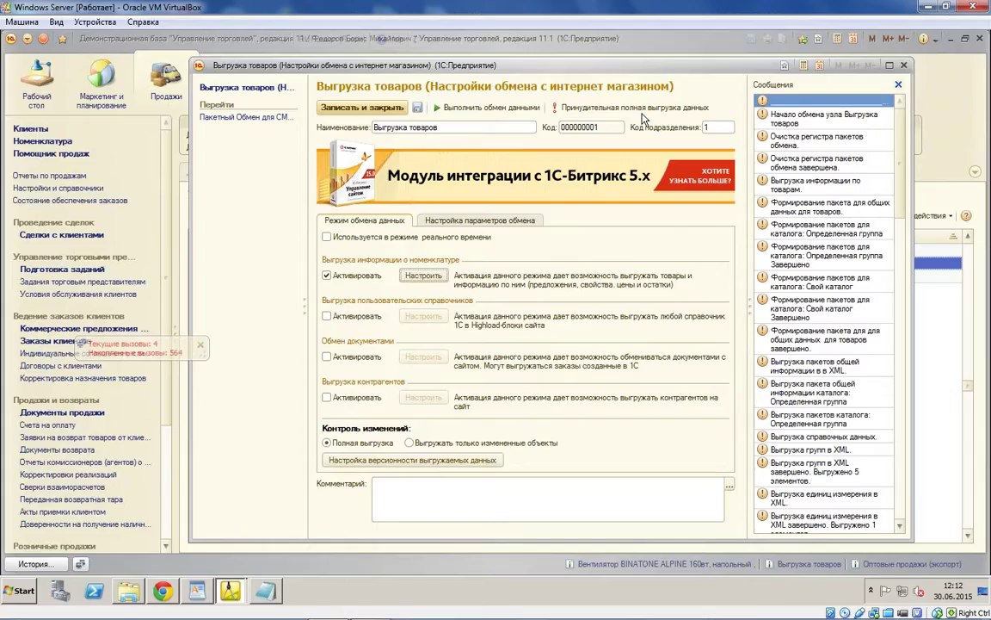
Step: Close the export and exchange node settings forms and open customer order ТДЦУ-000001
{"action": "left_click", "coordinate": [362, 107]}
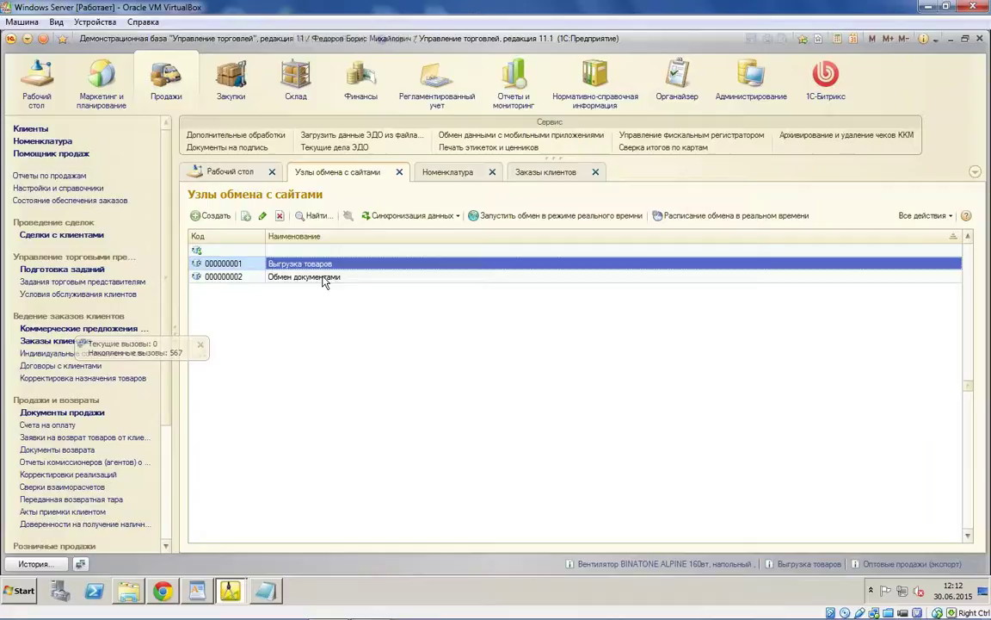
{"action": "double_click", "coordinate": [323, 277]}
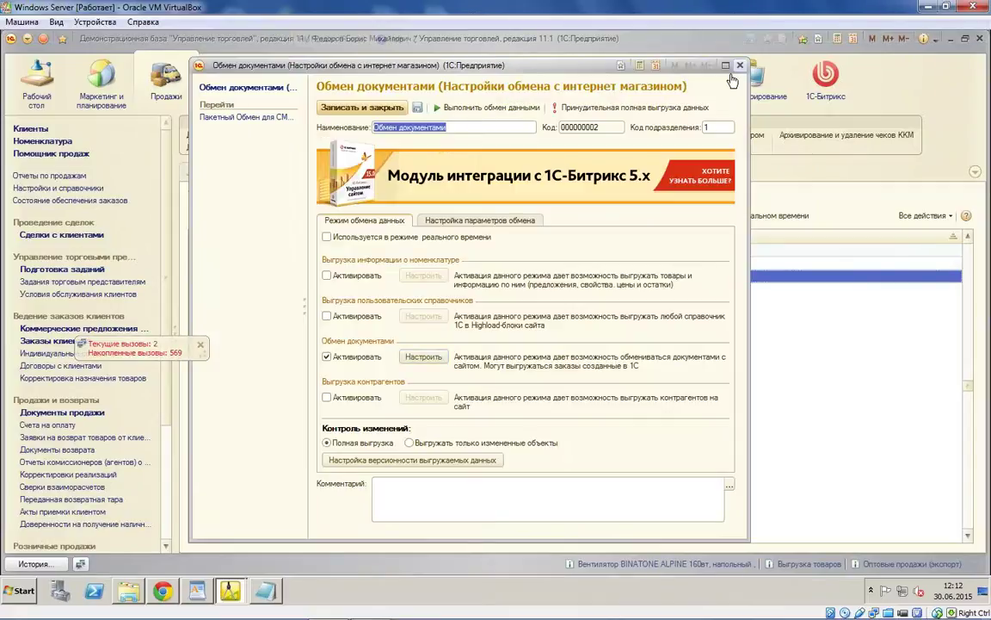
{"action": "left_click", "coordinate": [739, 65]}
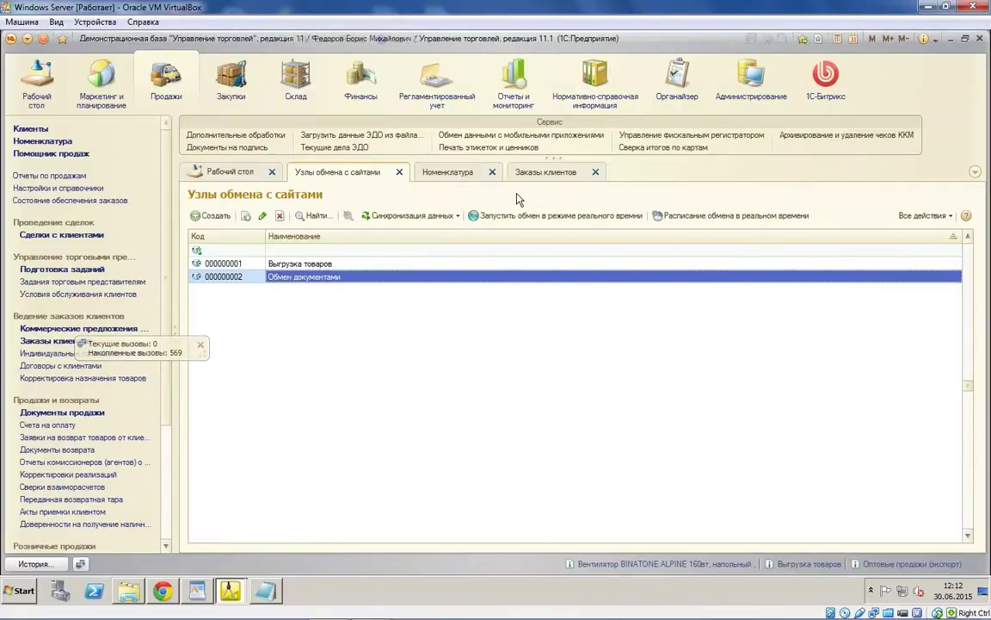
{"action": "left_click", "coordinate": [559, 173]}
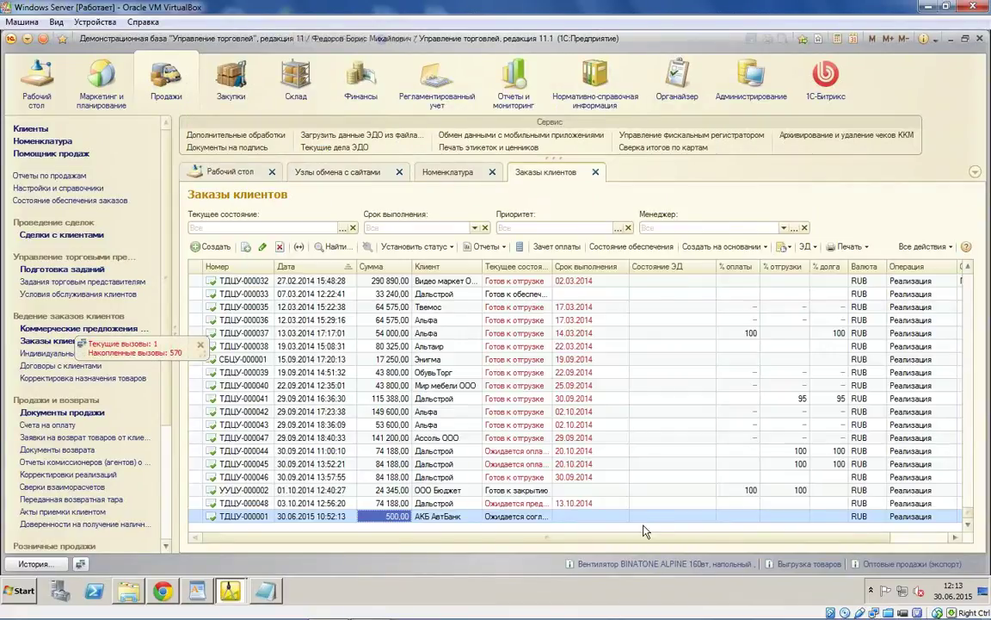
{"action": "double_click", "coordinate": [526, 517]}
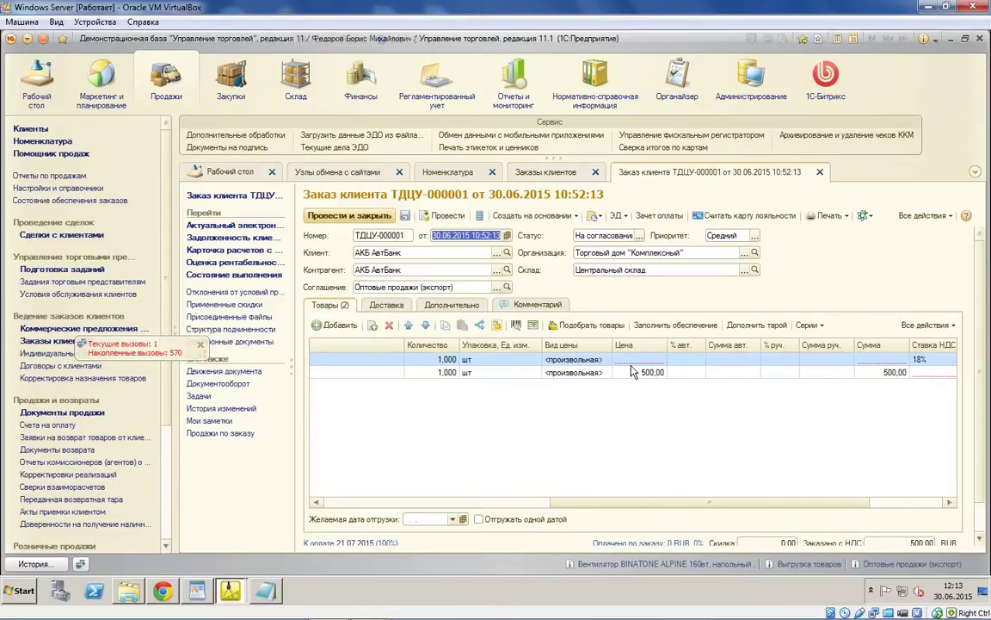
Step: Set the first item's price to 1 000, keep the VAT rate, and post the order
{"action": "left_click", "coordinate": [640, 361]}
{"action": "type", "text": "100"}
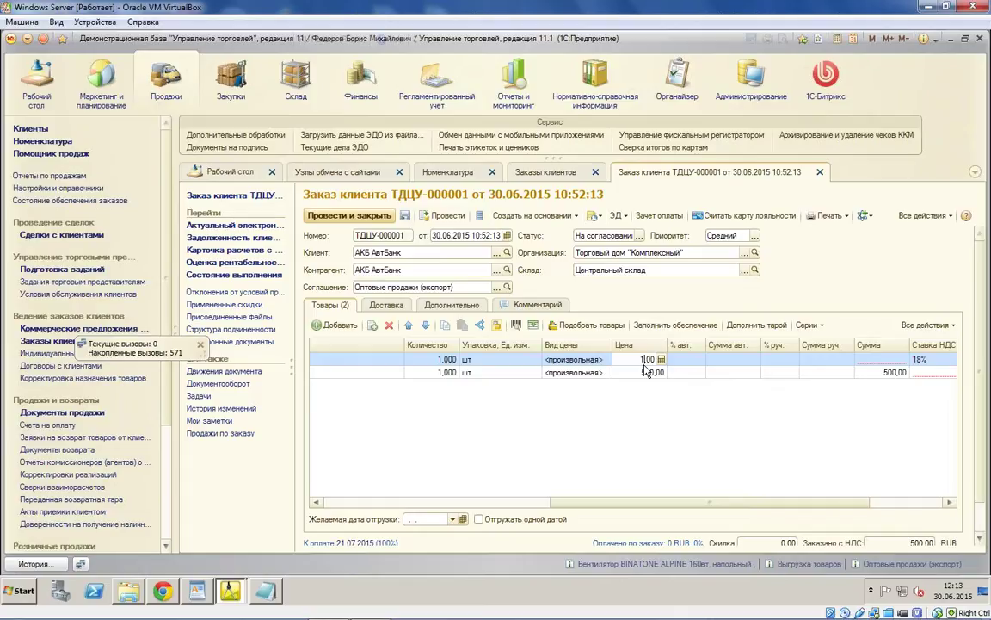
{"action": "key", "text": "Return"}
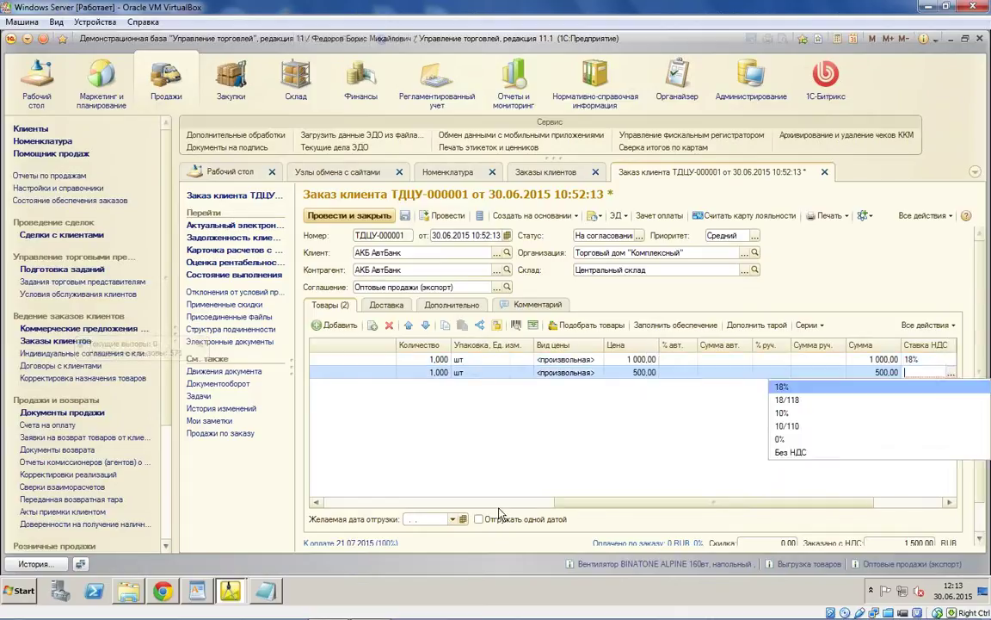
{"action": "key", "text": "Return"}
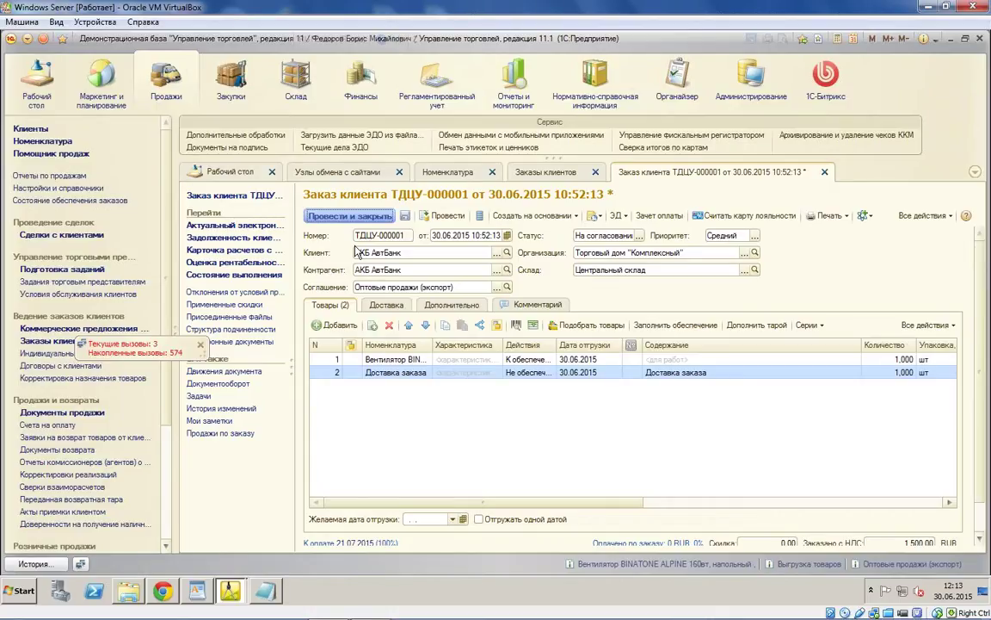
{"action": "left_click", "coordinate": [352, 217]}
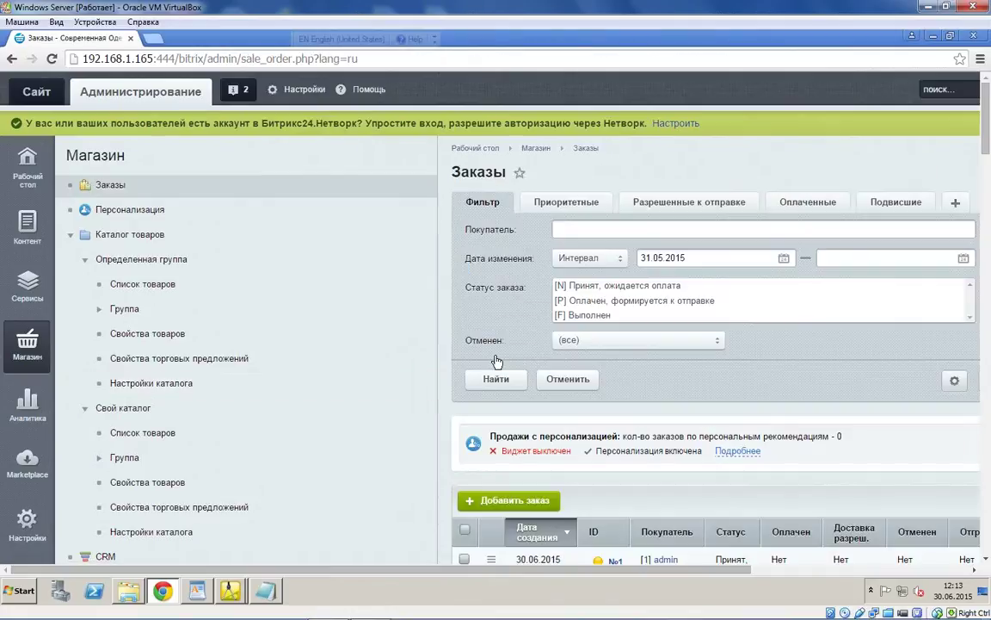
Step: Open Bitrix order №1, tick Заказ оплачен, save it, and return to the 1C window
{"action": "scroll", "coordinate": [820, 361], "scroll_direction": "down", "scroll_amount": 3}
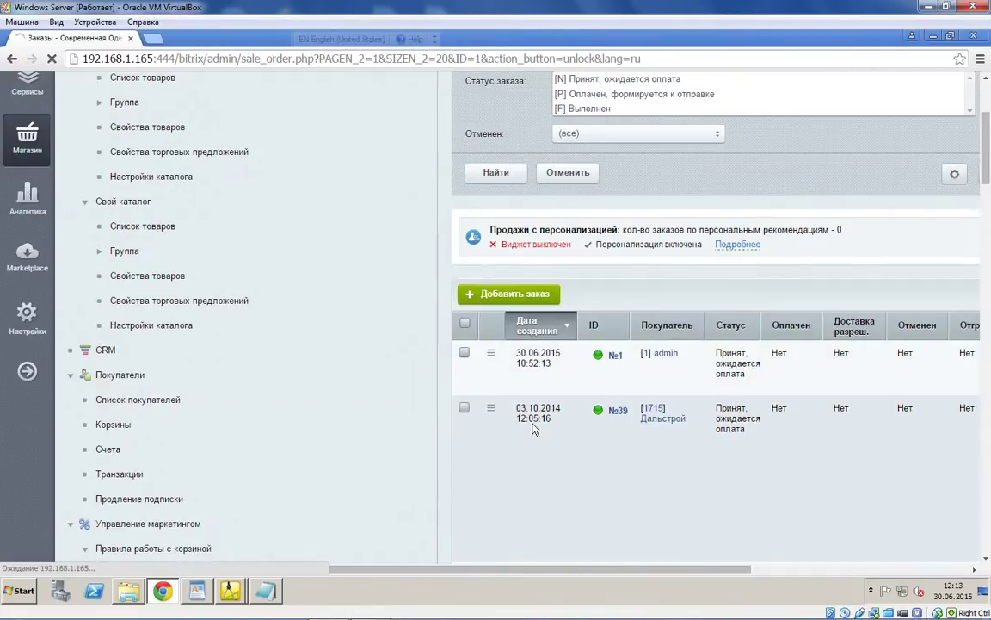
{"action": "double_click", "coordinate": [821, 362]}
{"action": "scroll", "coordinate": [701, 486], "scroll_direction": "down", "scroll_amount": 8}
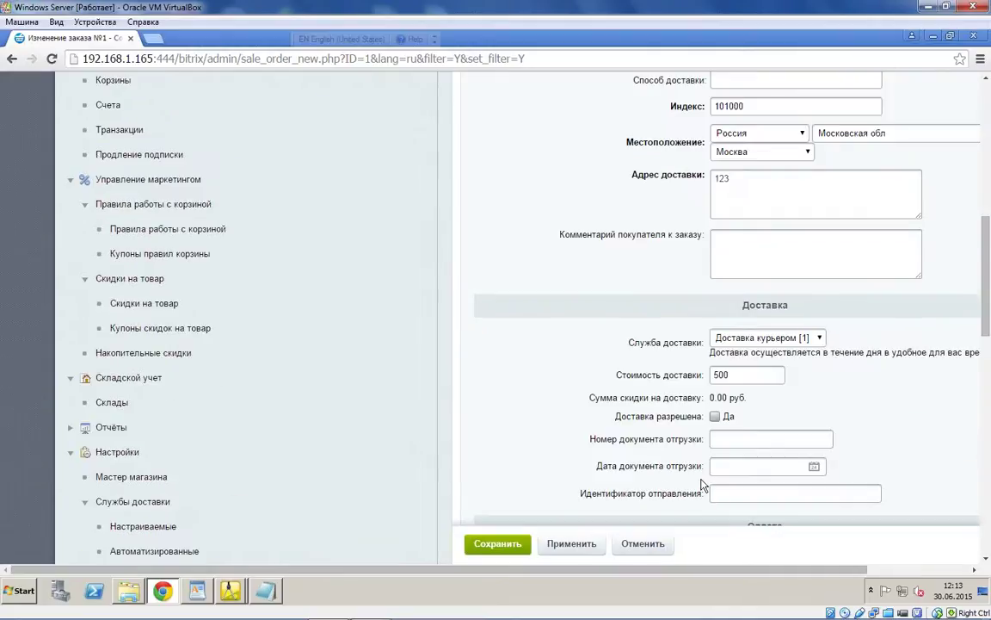
{"action": "scroll", "coordinate": [702, 484], "scroll_direction": "down", "scroll_amount": 3}
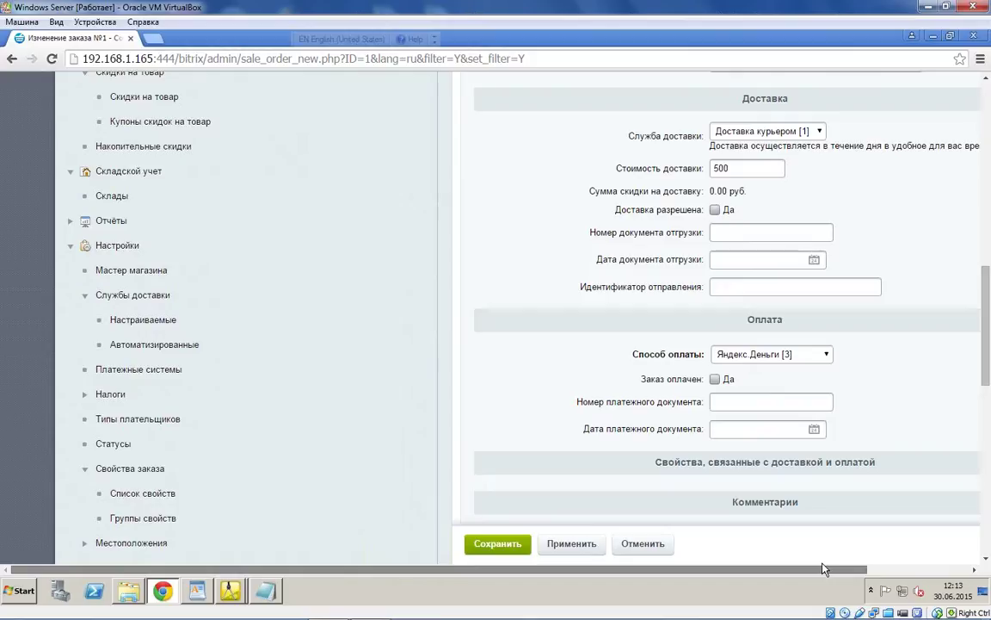
{"action": "left_click_drag", "start_coordinate": [824, 569], "coordinate": [868, 568]}
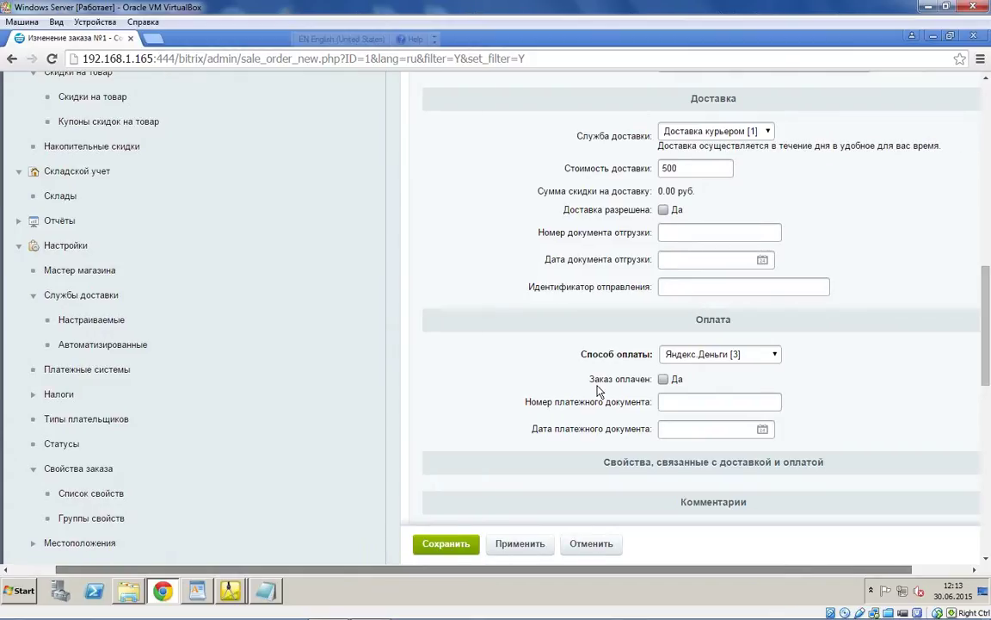
{"action": "left_click", "coordinate": [599, 379]}
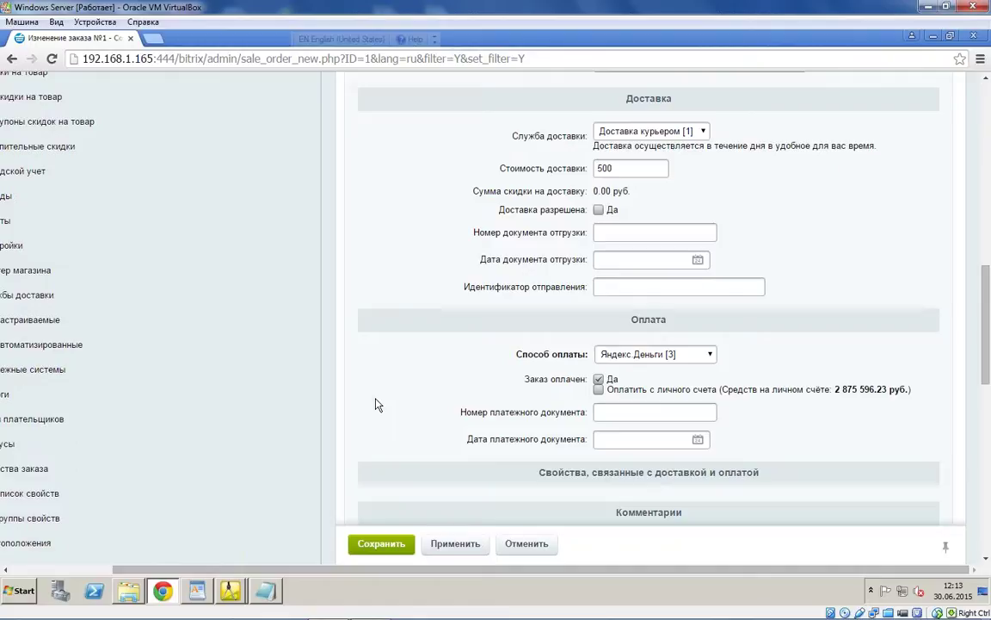
{"action": "scroll", "coordinate": [376, 404], "scroll_direction": "down", "scroll_amount": 7}
{"action": "left_click", "coordinate": [389, 543]}
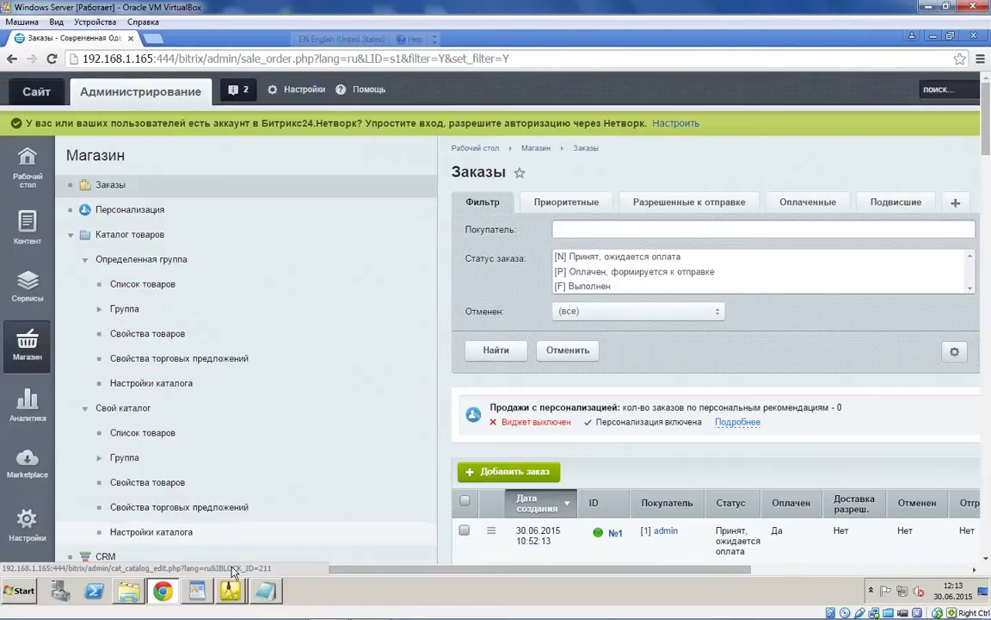
{"action": "left_click", "coordinate": [230, 591]}
{"action": "left_click", "coordinate": [129, 562]}
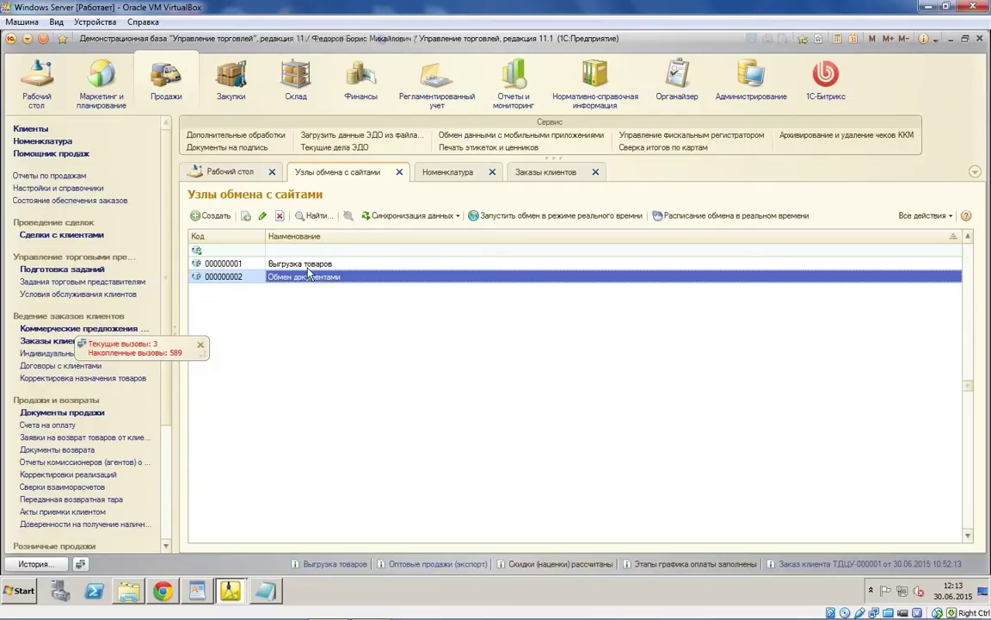
Step: Run Синхронизация данных > Выполнить обмен данными for Обмен документами, then show the Заказы клиентов list
{"action": "left_click", "coordinate": [406, 215]}
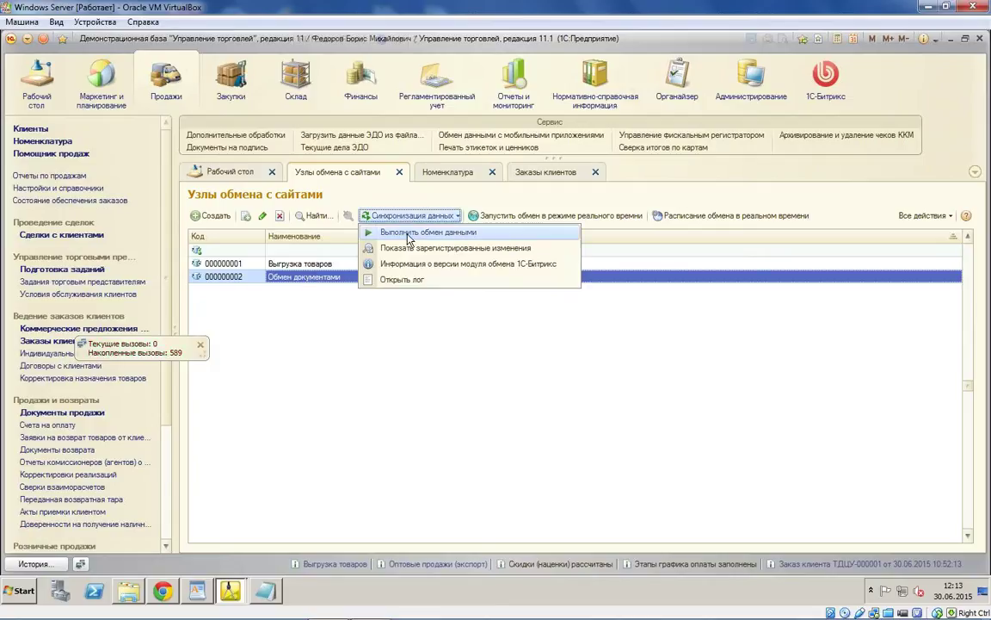
{"action": "left_click", "coordinate": [409, 233]}
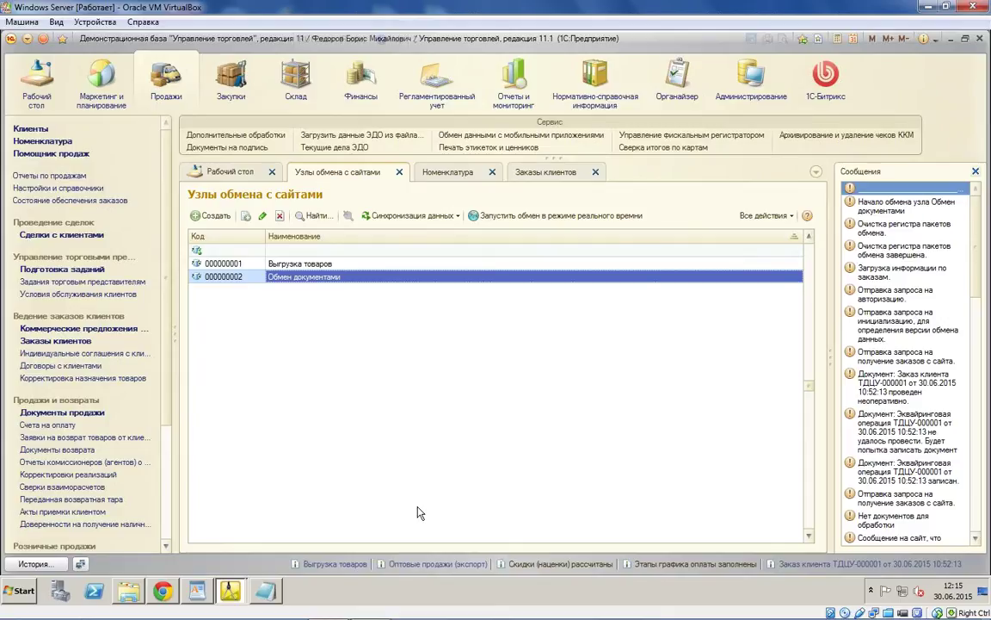
{"action": "left_click", "coordinate": [55, 341]}
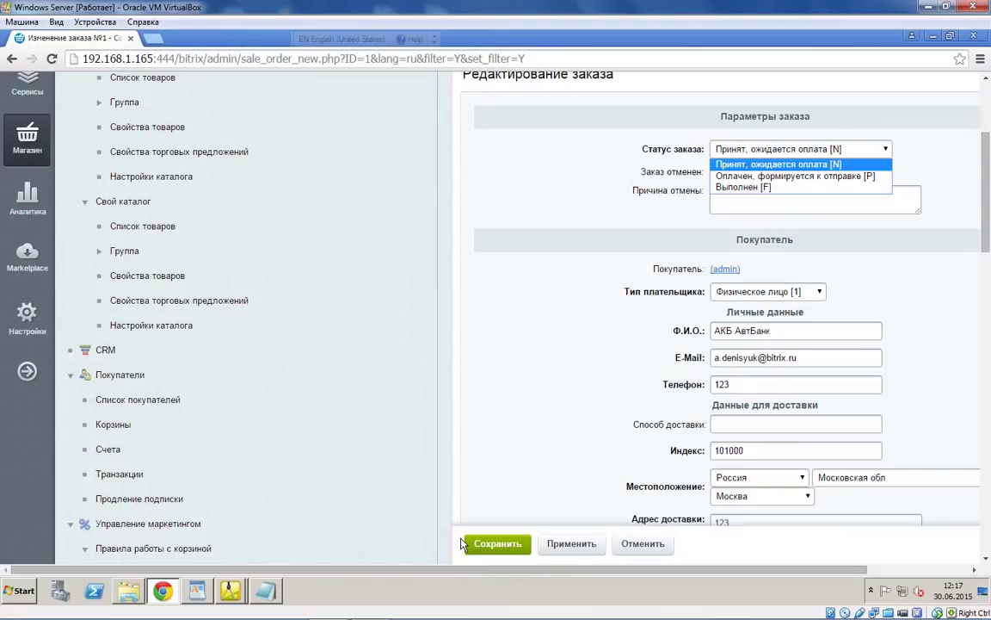
Step: Choose status Оплачен, формируется к отправке [P] for order №1 and save it
{"action": "key", "text": "Down"}
{"action": "key", "text": "Return"}
{"action": "left_click", "coordinate": [465, 543]}
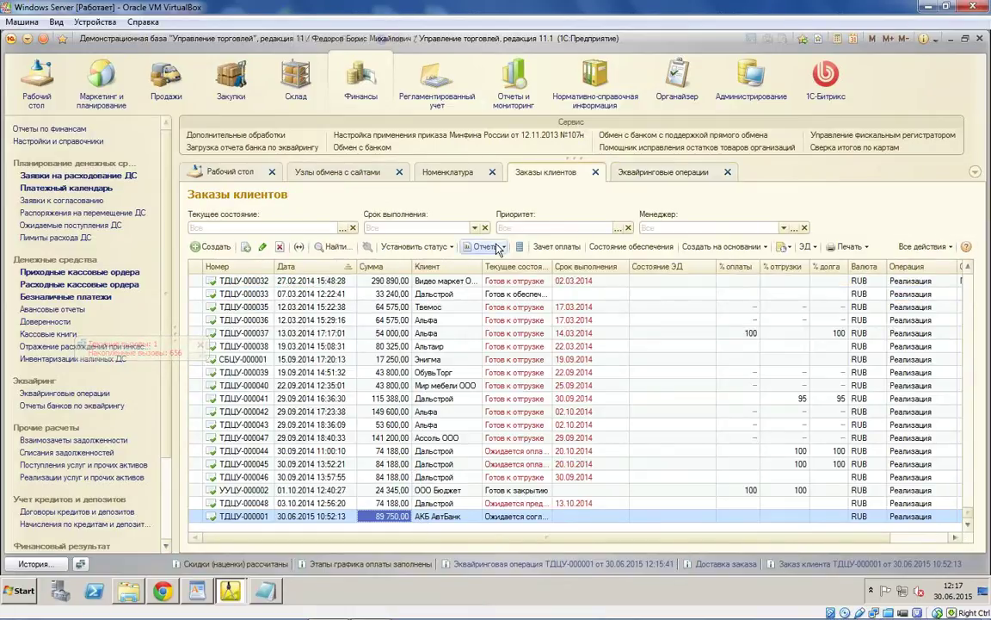
Step: Run Выполнить обмен данными again from the exchange nodes list and select the skipped-order message
{"action": "left_click", "coordinate": [338, 172]}
{"action": "left_click", "coordinate": [411, 215]}
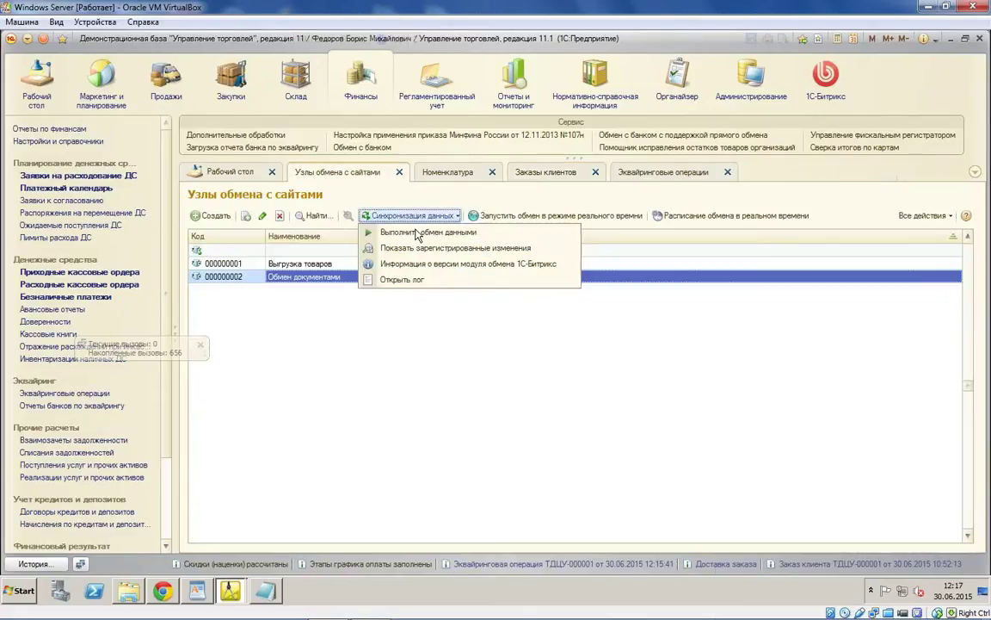
{"action": "left_click", "coordinate": [401, 226]}
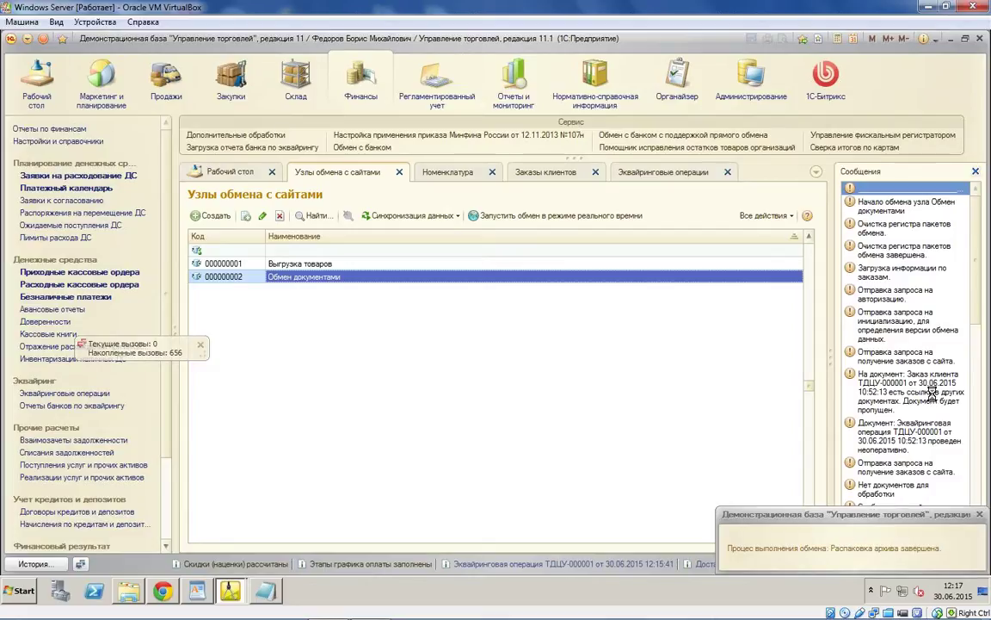
{"action": "left_click", "coordinate": [932, 393]}
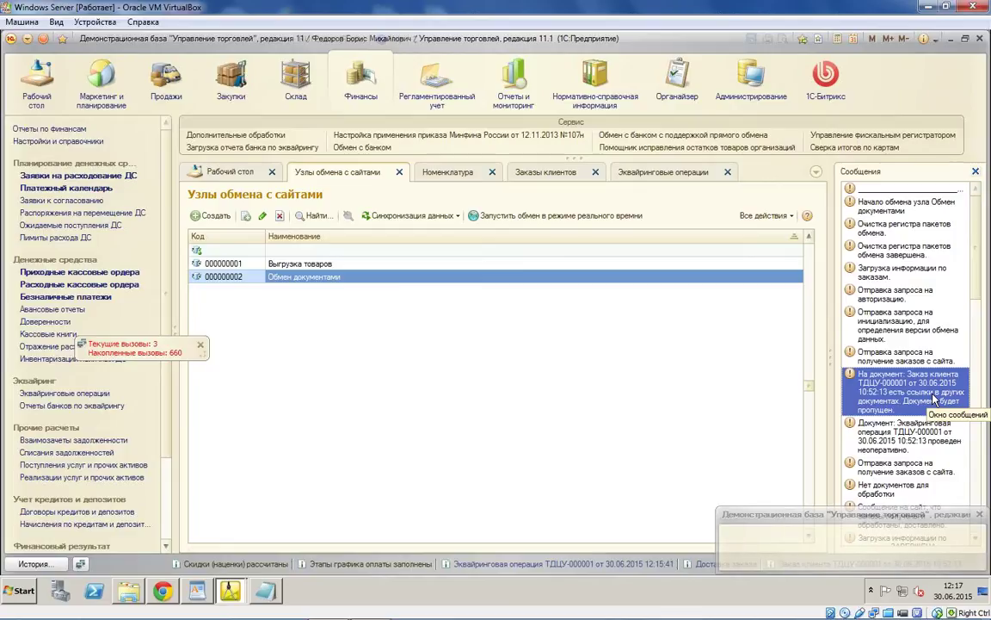
Step: Drag the Сообщения panel splitter to read the messages, including the acquiring operation notice
{"action": "left_click_drag", "start_coordinate": [830, 360], "coordinate": [439, 356]}
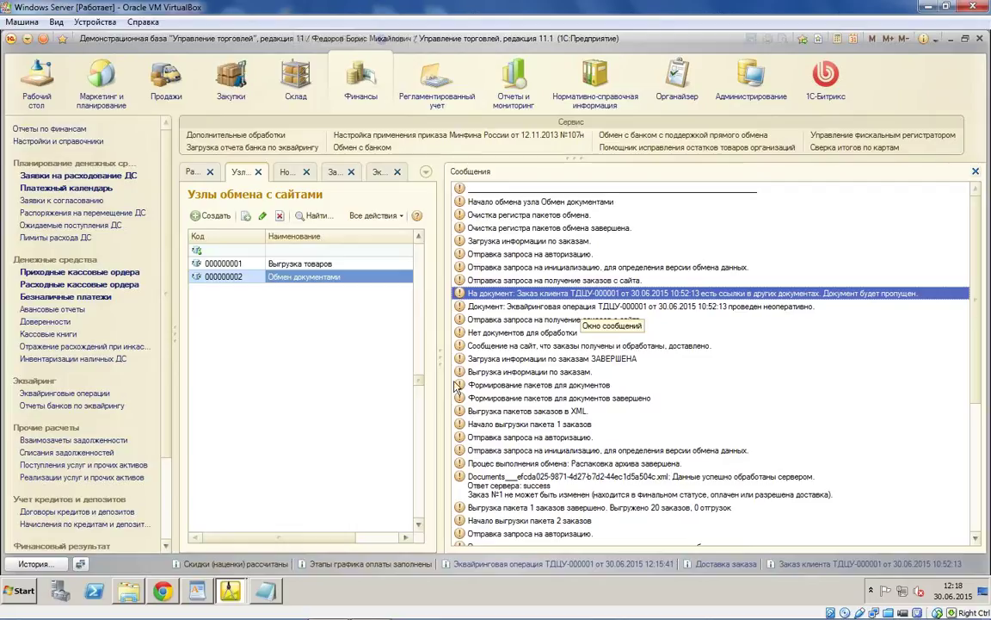
{"action": "left_click", "coordinate": [465, 306]}
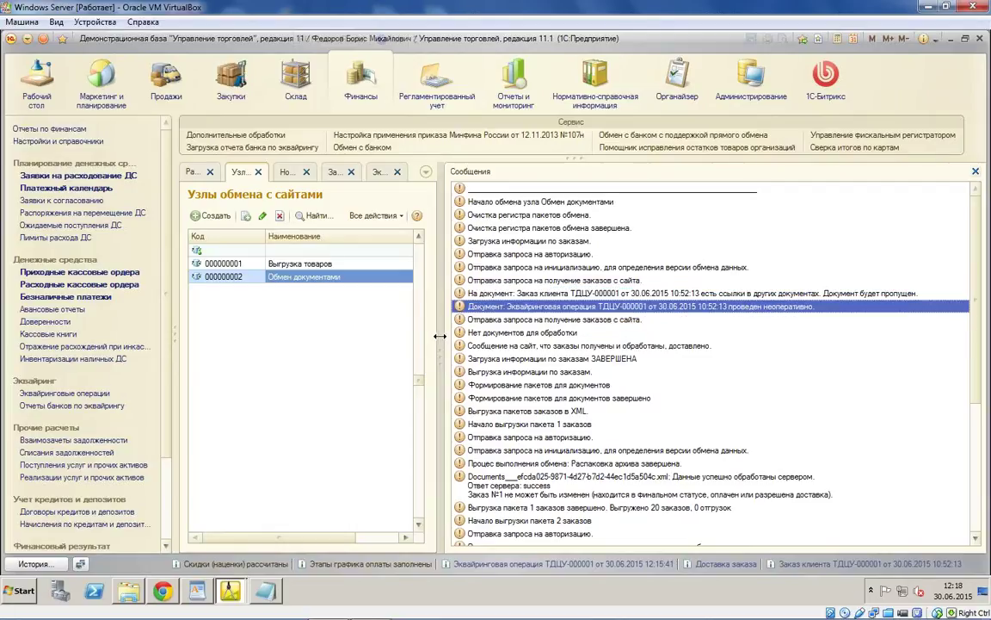
{"action": "left_click_drag", "start_coordinate": [440, 336], "coordinate": [617, 367]}
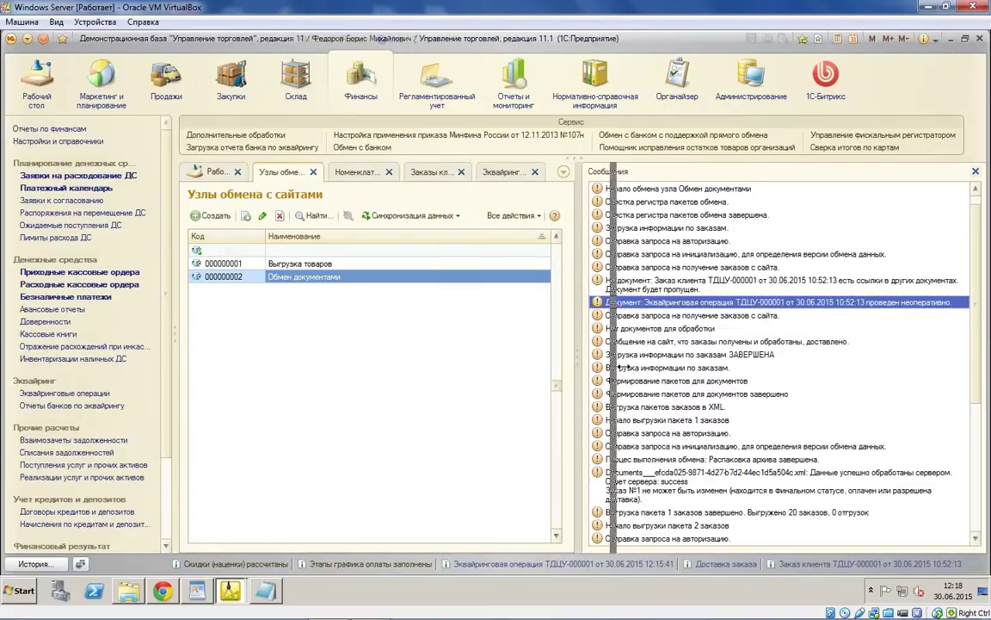
{"action": "left_click_drag", "start_coordinate": [618, 367], "coordinate": [624, 367]}
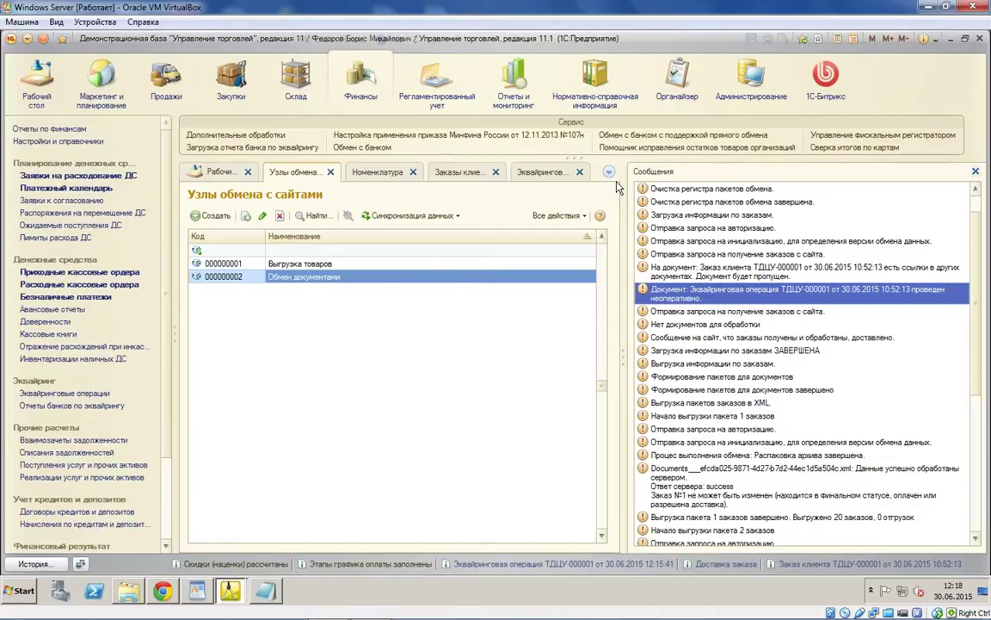
{"action": "left_click_drag", "start_coordinate": [625, 189], "coordinate": [650, 194]}
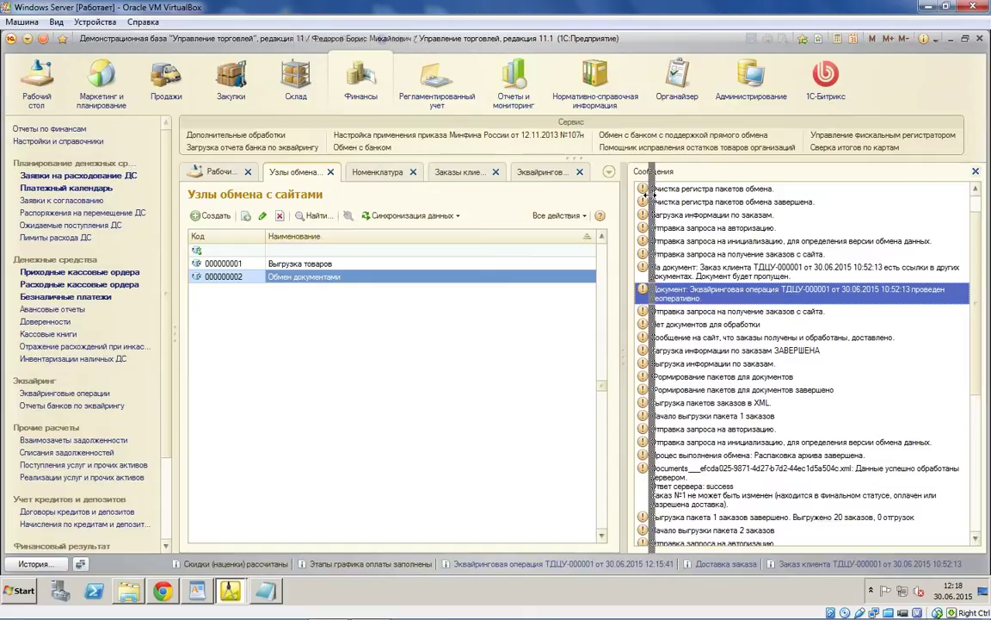
{"action": "left_click_drag", "start_coordinate": [652, 194], "coordinate": [659, 194]}
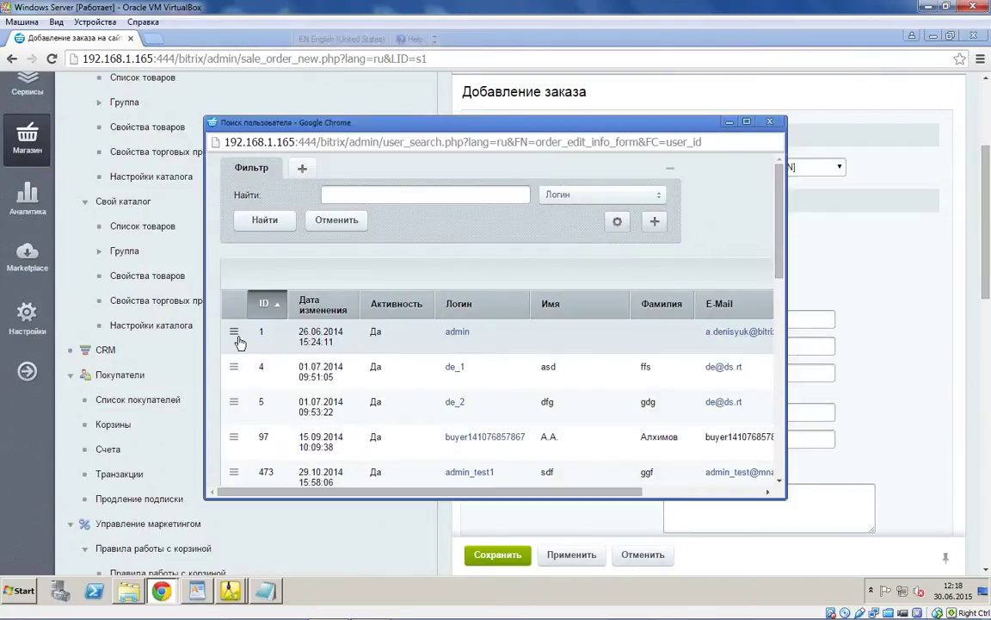
Step: Create an order for buyer admin with the Вентилятор BINATONE ALPINE fan priced 1222 and save it
{"action": "left_click", "coordinate": [238, 340]}
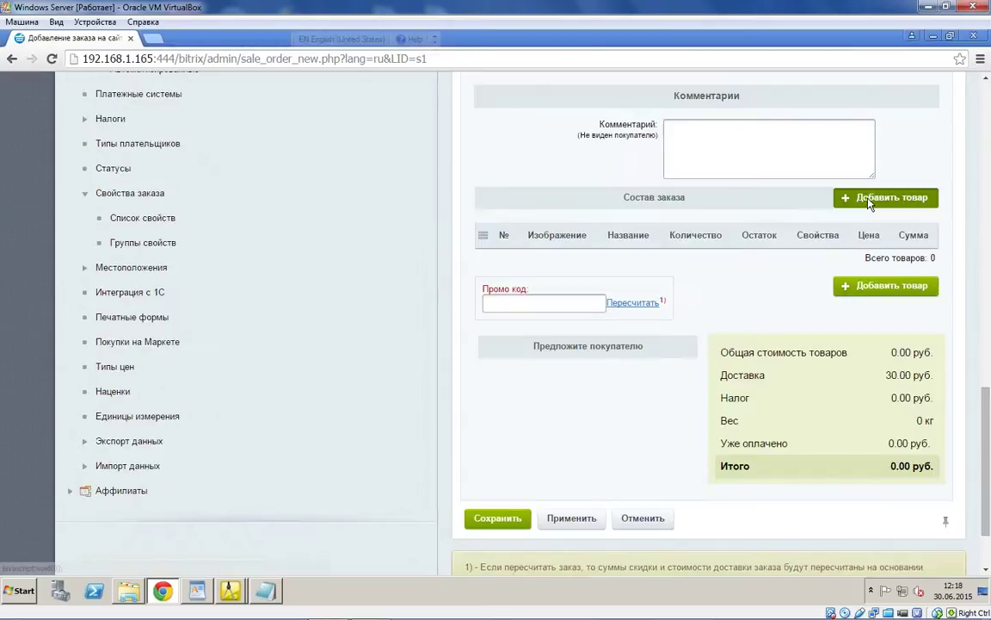
{"action": "left_click", "coordinate": [869, 200]}
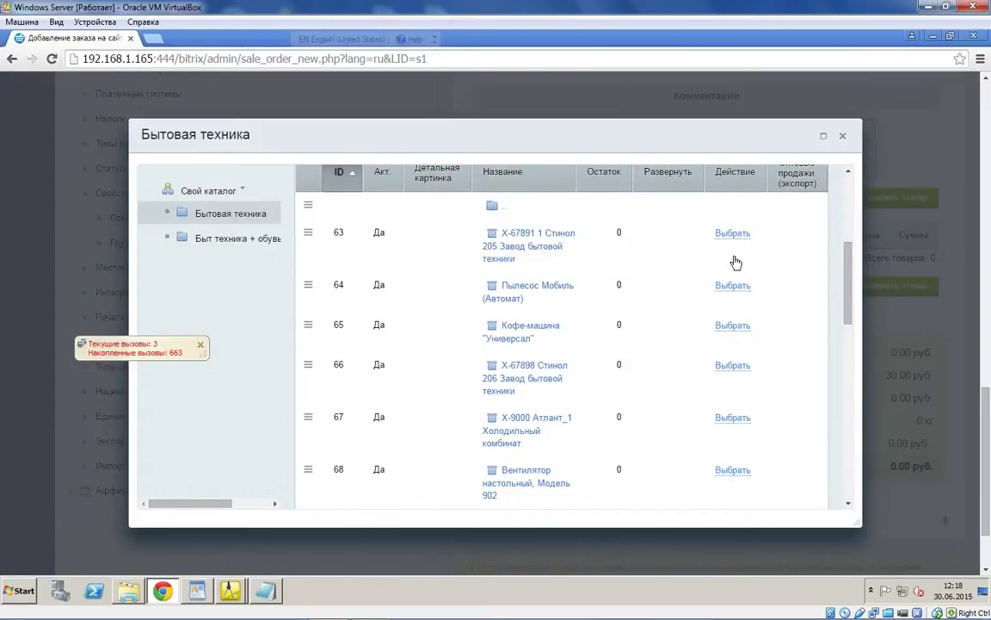
{"action": "scroll", "coordinate": [705, 327], "scroll_direction": "down", "scroll_amount": 5}
{"action": "scroll", "coordinate": [705, 347], "scroll_direction": "down", "scroll_amount": 6}
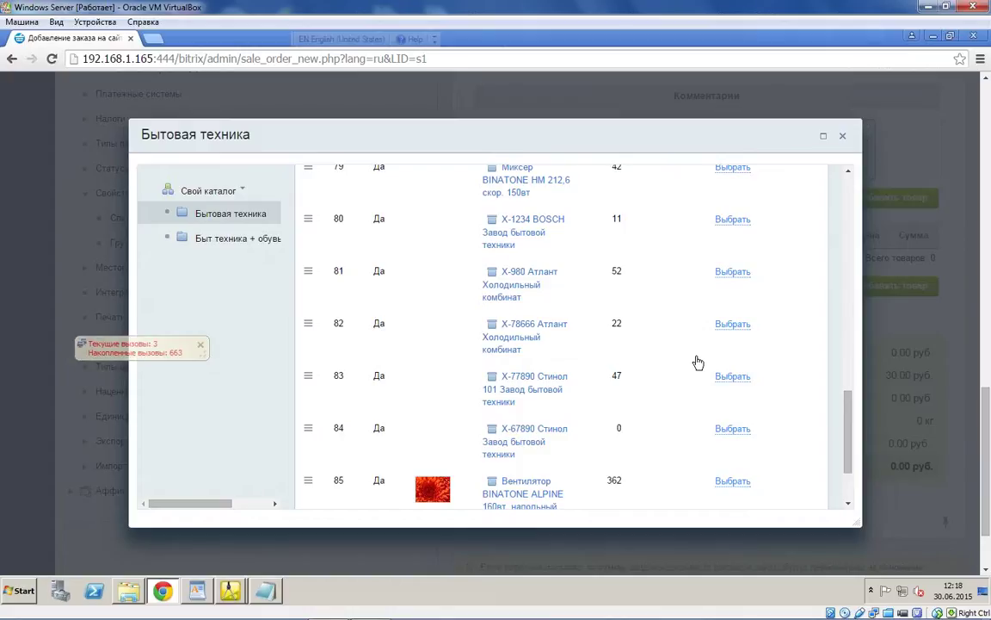
{"action": "left_click", "coordinate": [740, 385]}
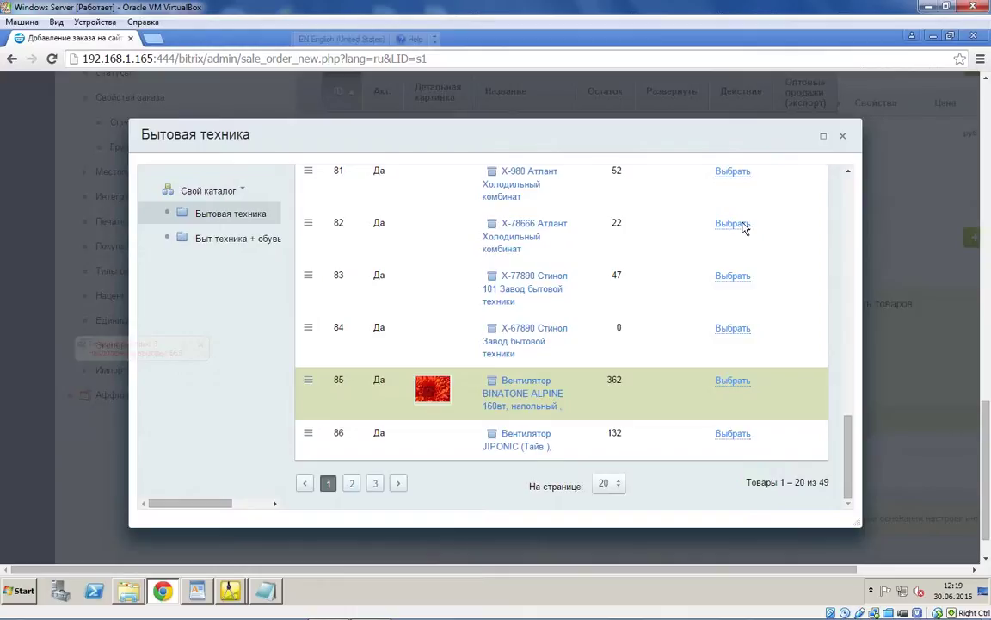
{"action": "key", "text": "Escape"}
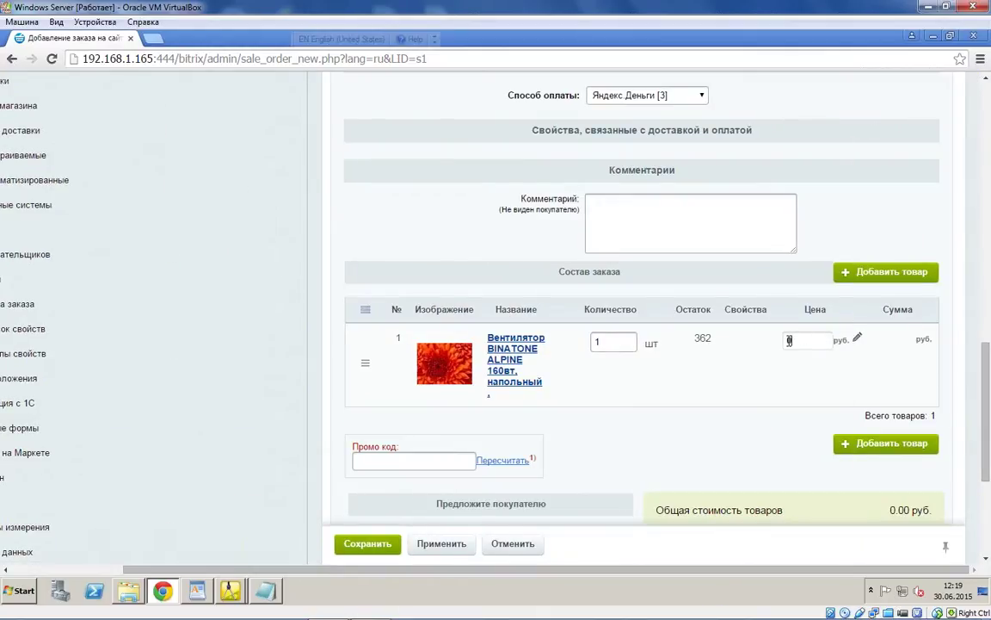
{"action": "left_click", "coordinate": [789, 341]}
{"action": "type", "text": "1222"}
{"action": "scroll", "coordinate": [493, 318], "scroll_direction": "up", "scroll_amount": 1}
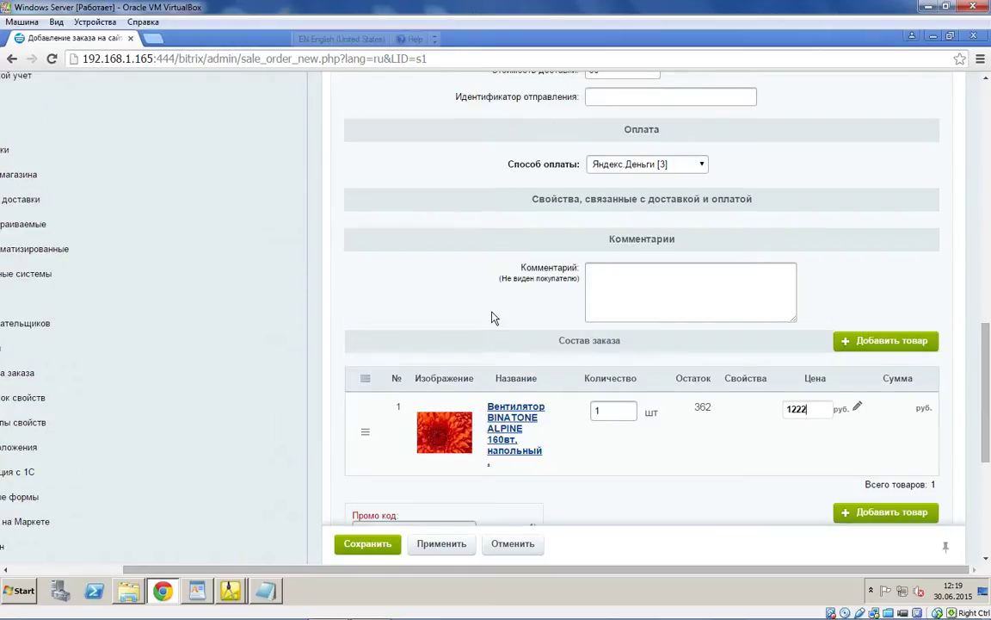
{"action": "scroll", "coordinate": [492, 319], "scroll_direction": "up", "scroll_amount": 5}
{"action": "left_click", "coordinate": [368, 543]}
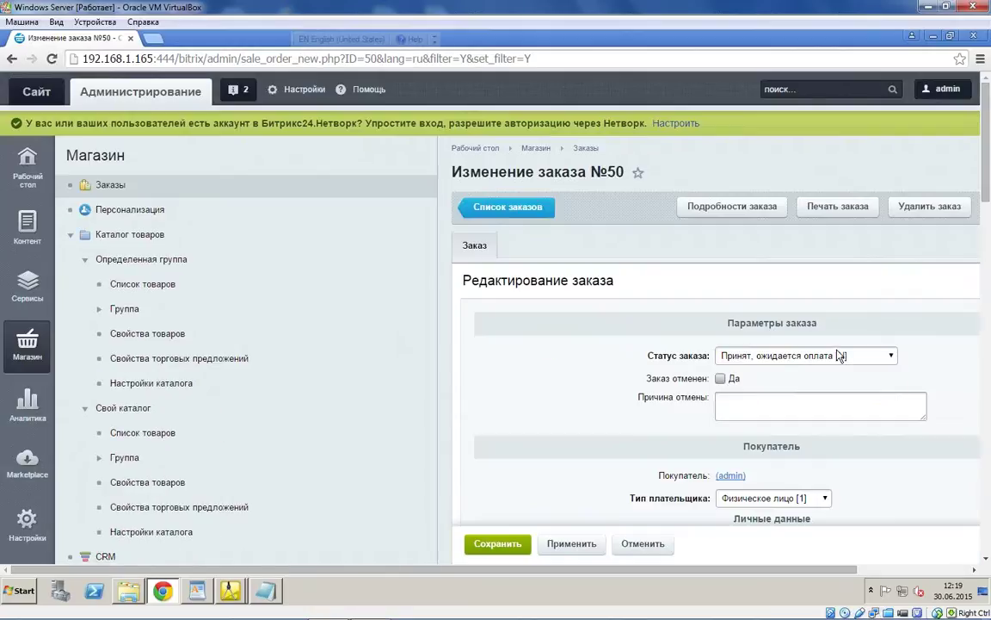
Step: Set order №50's status to Оплачен, формируется к отправке, save, and return to 1C
{"action": "left_click", "coordinate": [807, 356]}
{"action": "left_click", "coordinate": [796, 379]}
{"action": "left_click", "coordinate": [516, 549]}
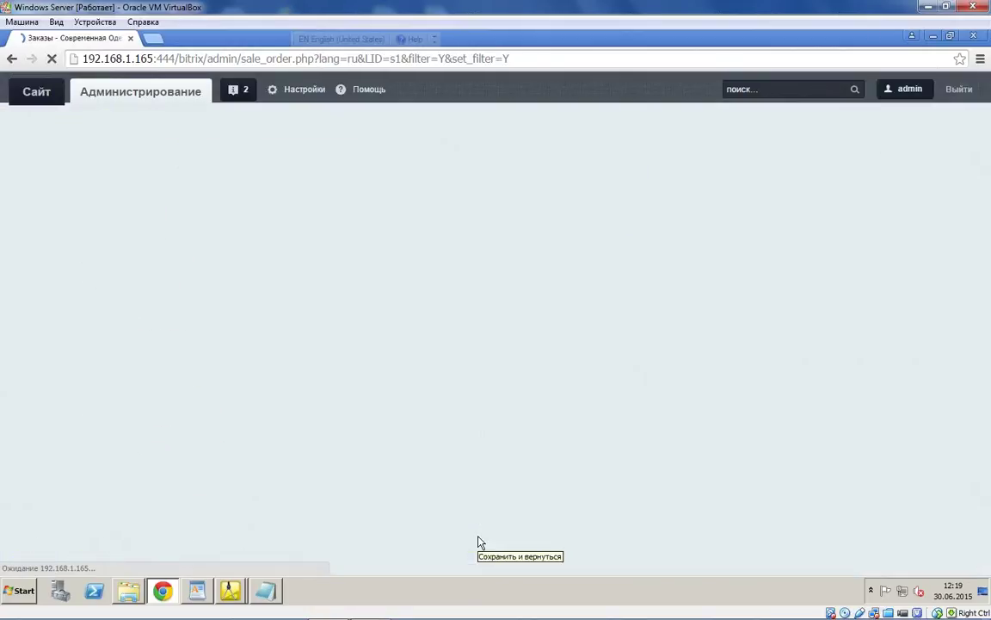
{"action": "scroll", "coordinate": [525, 428], "scroll_direction": "down", "scroll_amount": 3}
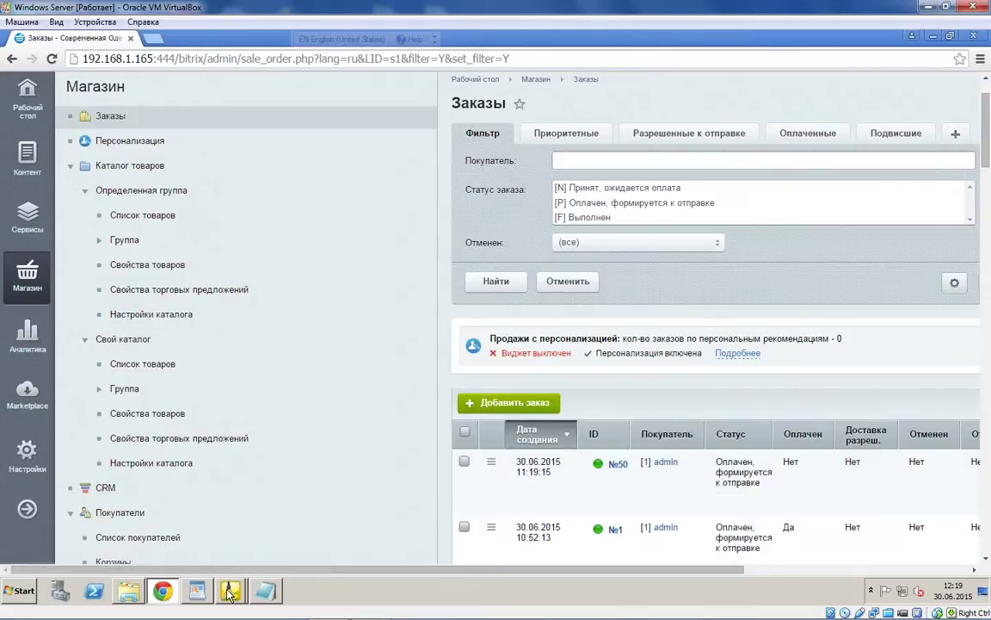
{"action": "left_click", "coordinate": [230, 590]}
{"action": "left_click", "coordinate": [215, 562]}
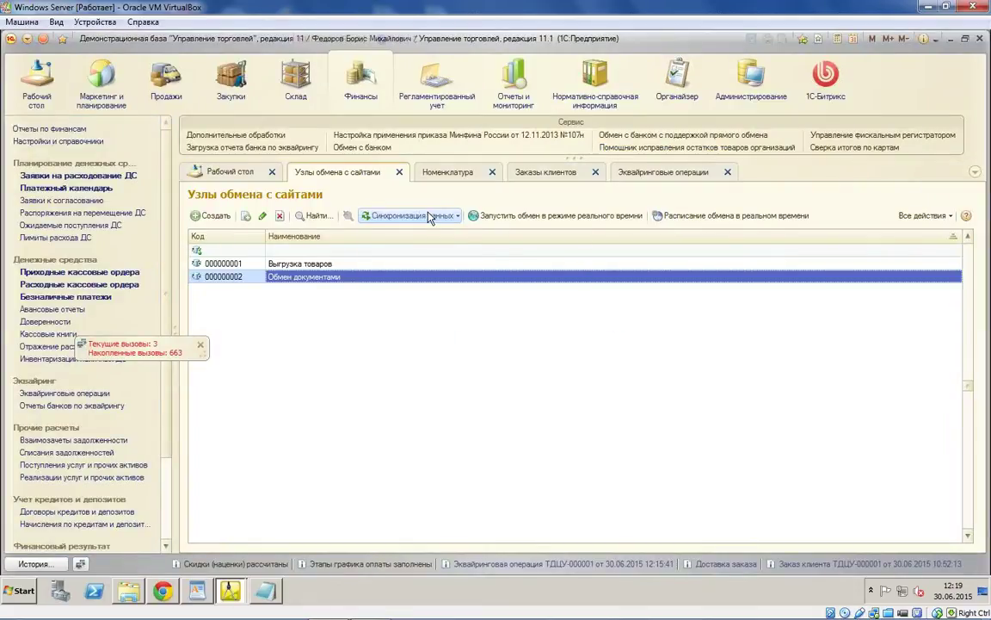
Step: Run Выполнить обмен данными for the Обмен документами node to import web order ТДЦУ-000002
{"action": "left_click", "coordinate": [411, 215]}
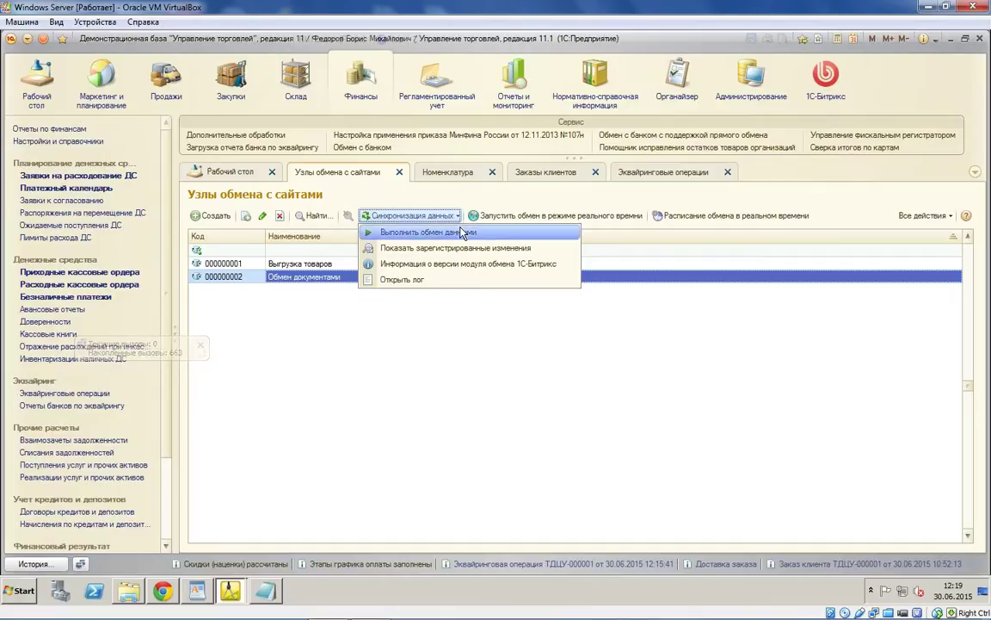
{"action": "left_click", "coordinate": [463, 232]}
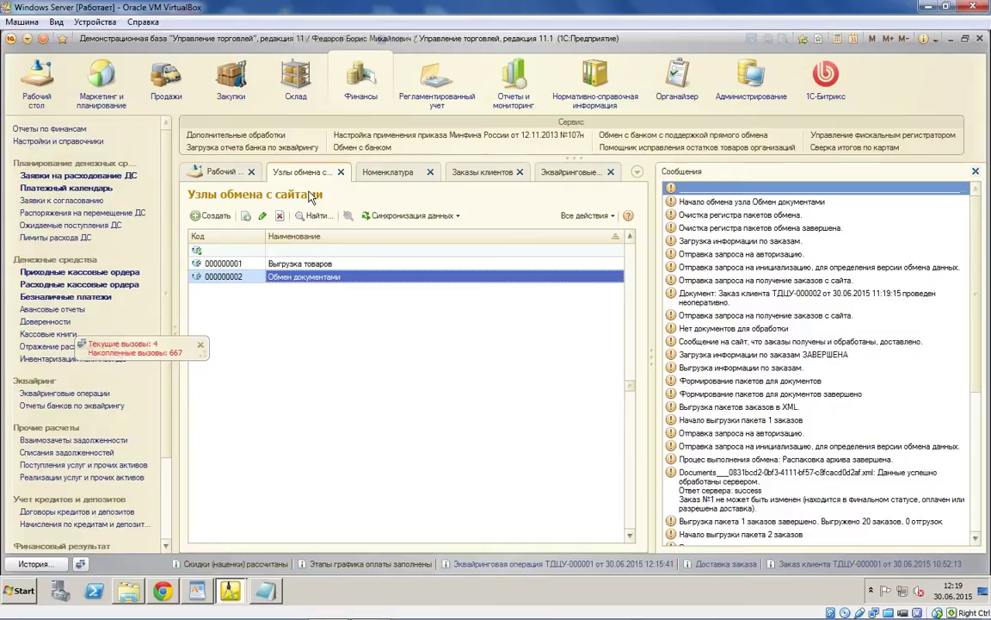
Step: In the customer orders list, select imported ТДЦУ-000002 and widen the Текущее состояние column
{"action": "left_click", "coordinate": [483, 172]}
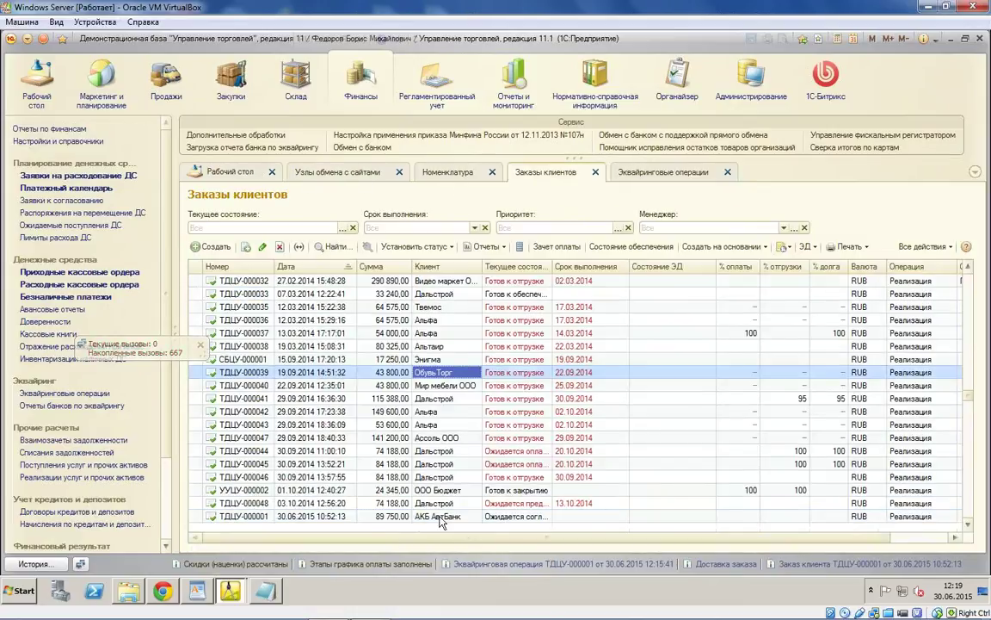
{"action": "scroll", "coordinate": [439, 504], "scroll_direction": "down", "scroll_amount": 1}
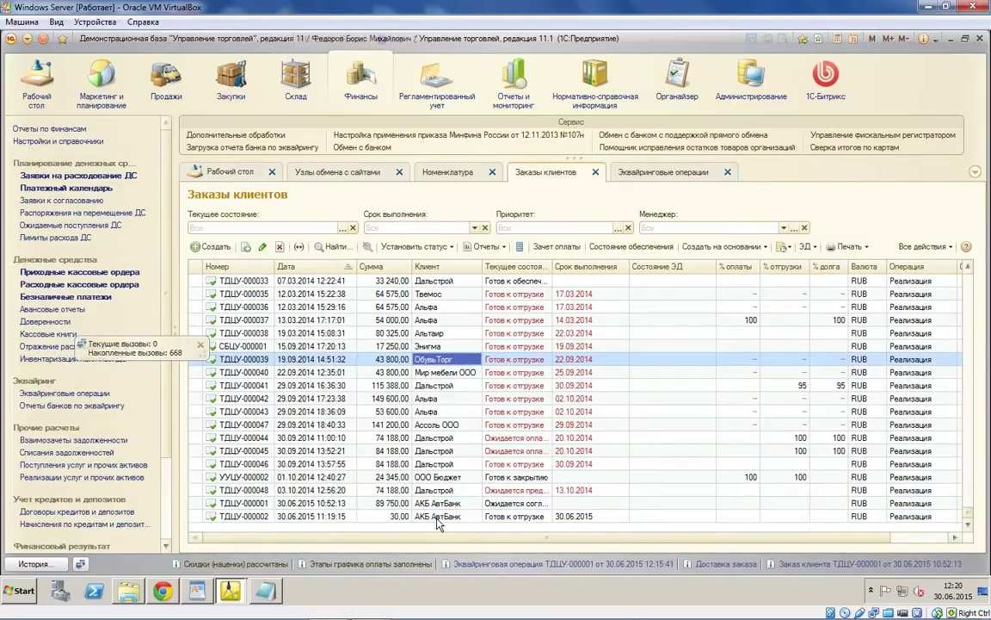
{"action": "left_click", "coordinate": [436, 517]}
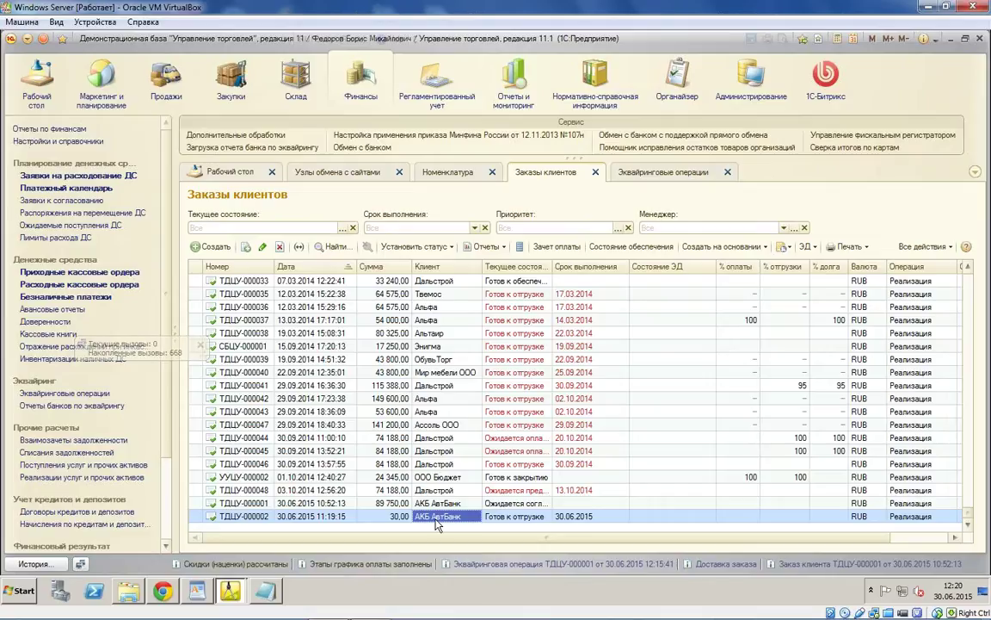
{"action": "left_click", "coordinate": [521, 516]}
{"action": "left_click_drag", "start_coordinate": [552, 267], "coordinate": [652, 275]}
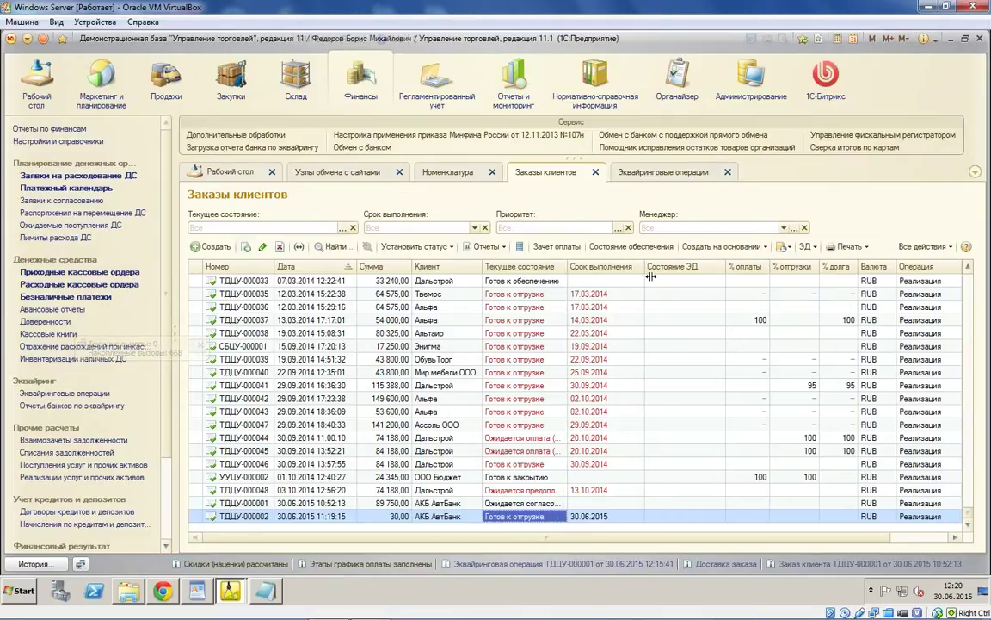
{"action": "left_click_drag", "start_coordinate": [651, 275], "coordinate": [687, 275]}
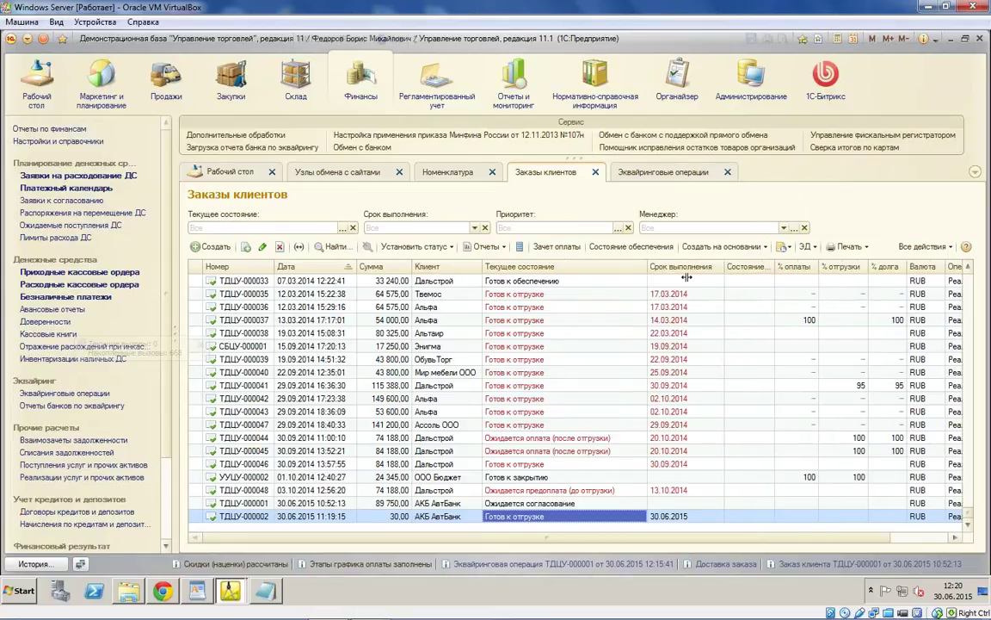
Step: Set order ТДЦУ-000001 to К выполнению, fill its provisioning, and post it
{"action": "double_click", "coordinate": [327, 502]}
{"action": "left_click", "coordinate": [639, 235]}
{"action": "left_click", "coordinate": [616, 262]}
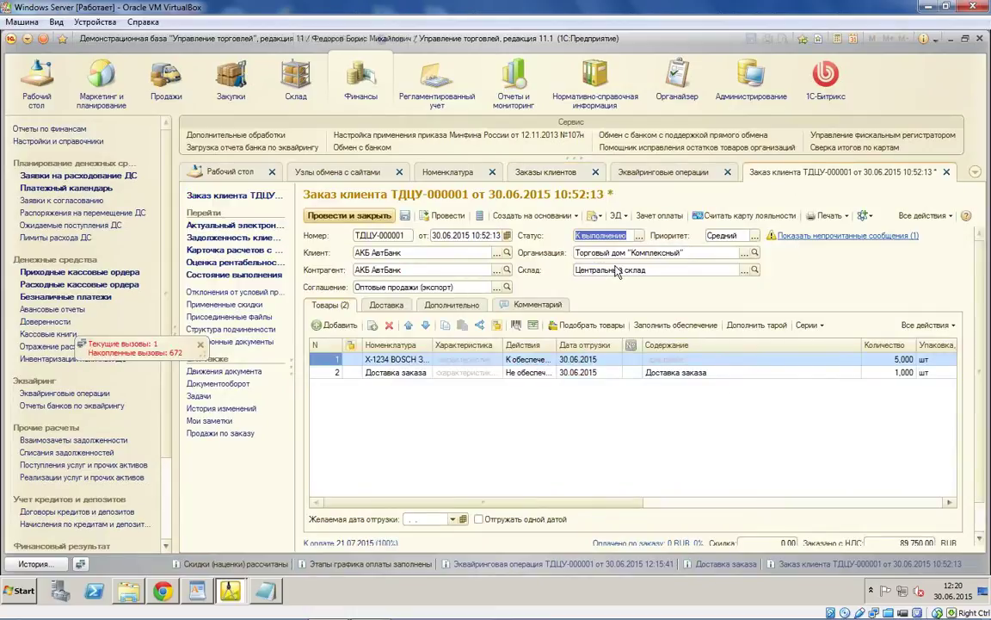
{"action": "left_click", "coordinate": [662, 333]}
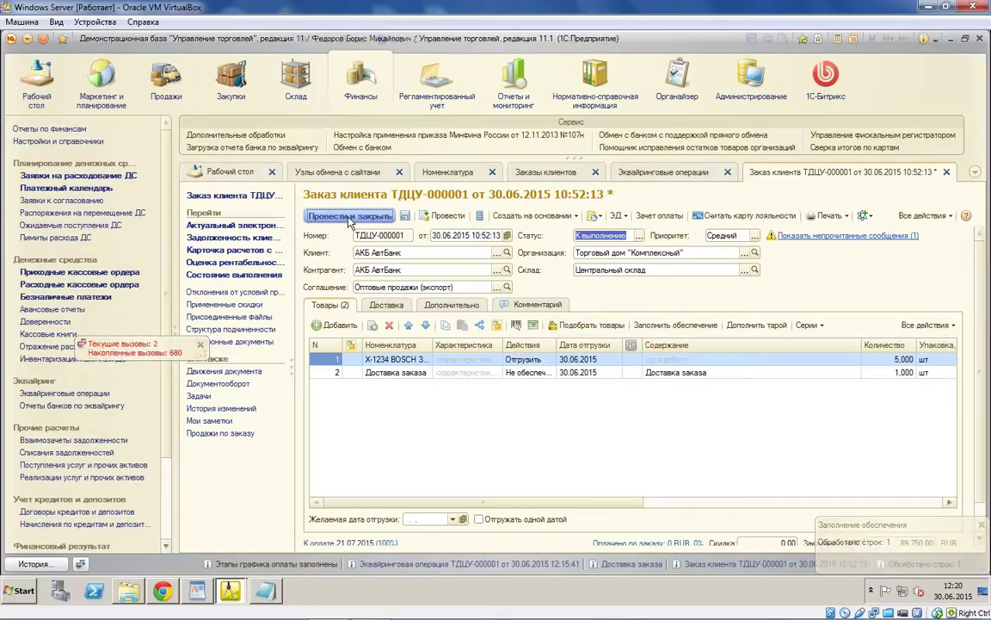
{"action": "left_click", "coordinate": [348, 216]}
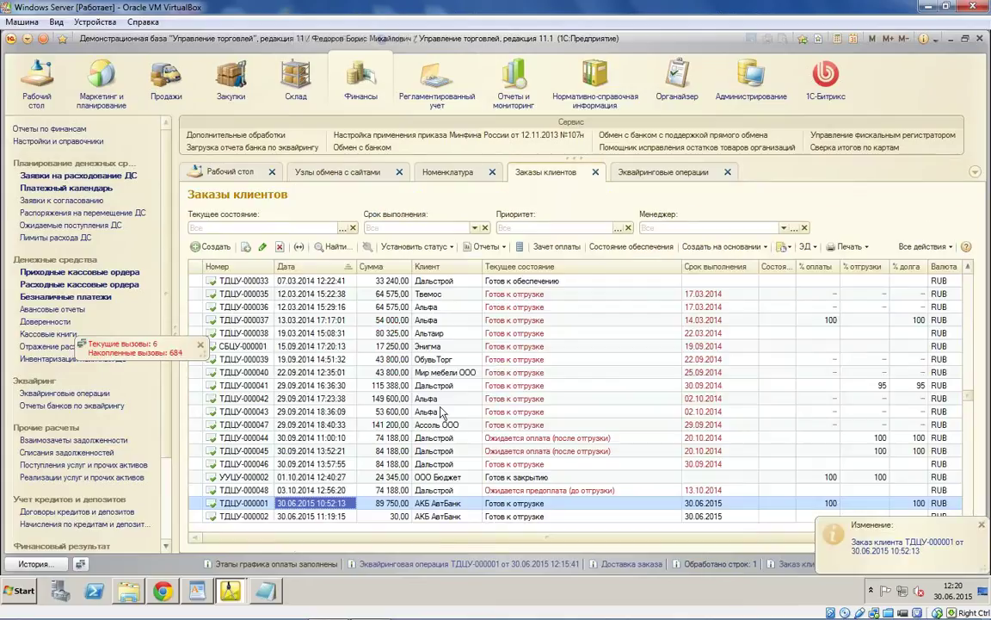
Step: Create a Реализация товаров и услуг from ТДЦУ-000001 with department Отдел продаж, calculate discounts, and post it
{"action": "left_click", "coordinate": [721, 247]}
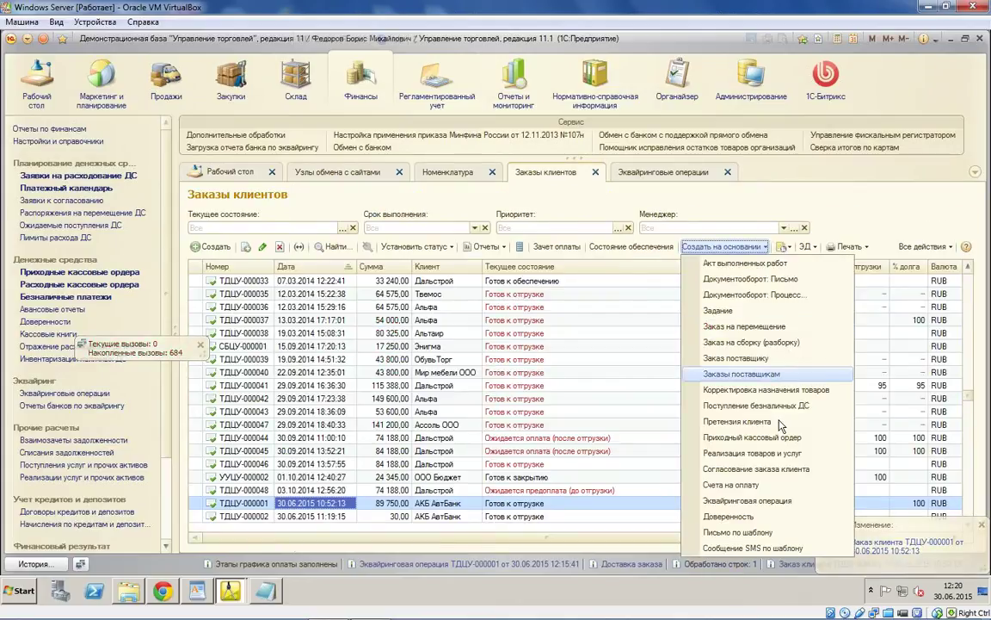
{"action": "left_click", "coordinate": [766, 450]}
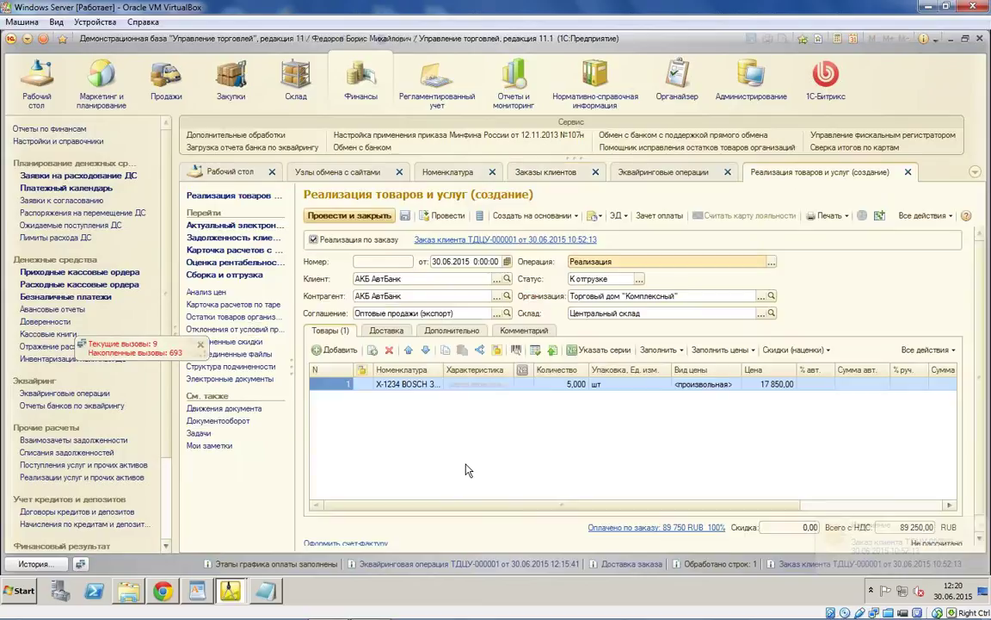
{"action": "left_click", "coordinate": [449, 331]}
{"action": "left_click", "coordinate": [554, 384]}
{"action": "left_click", "coordinate": [556, 383]}
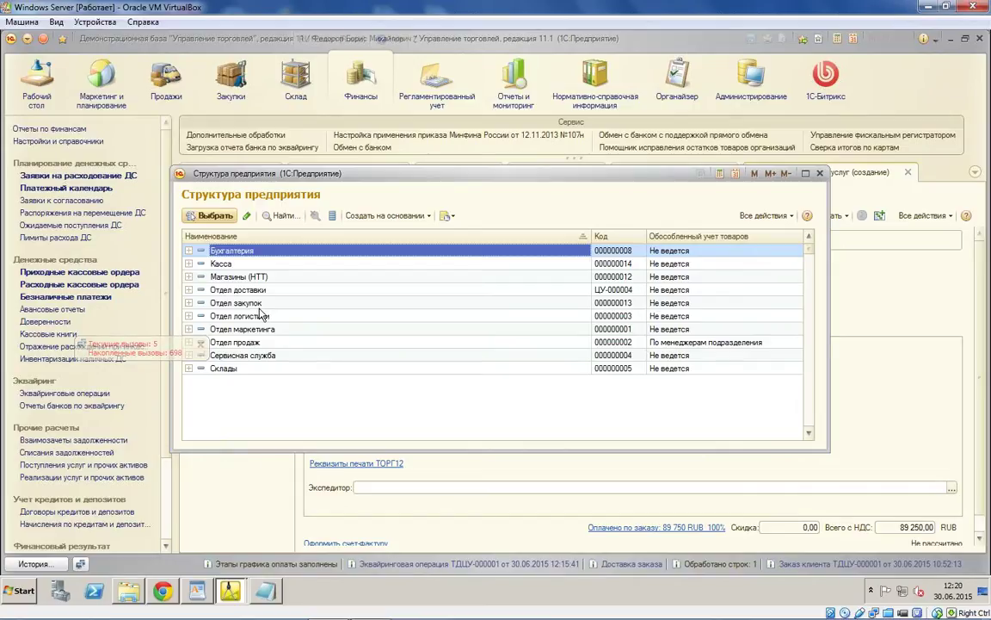
{"action": "double_click", "coordinate": [259, 343]}
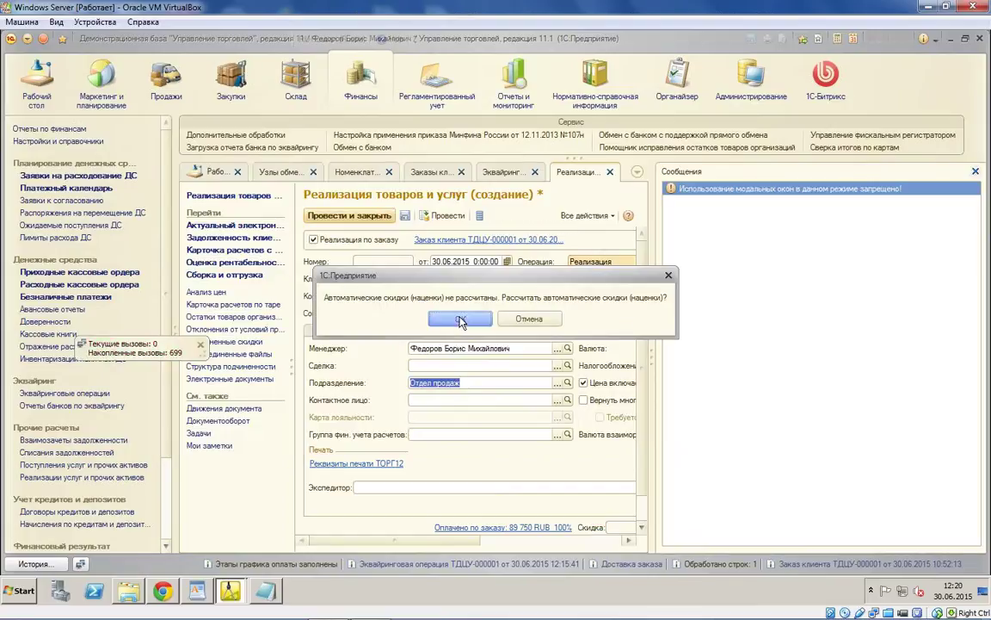
{"action": "left_click", "coordinate": [434, 319]}
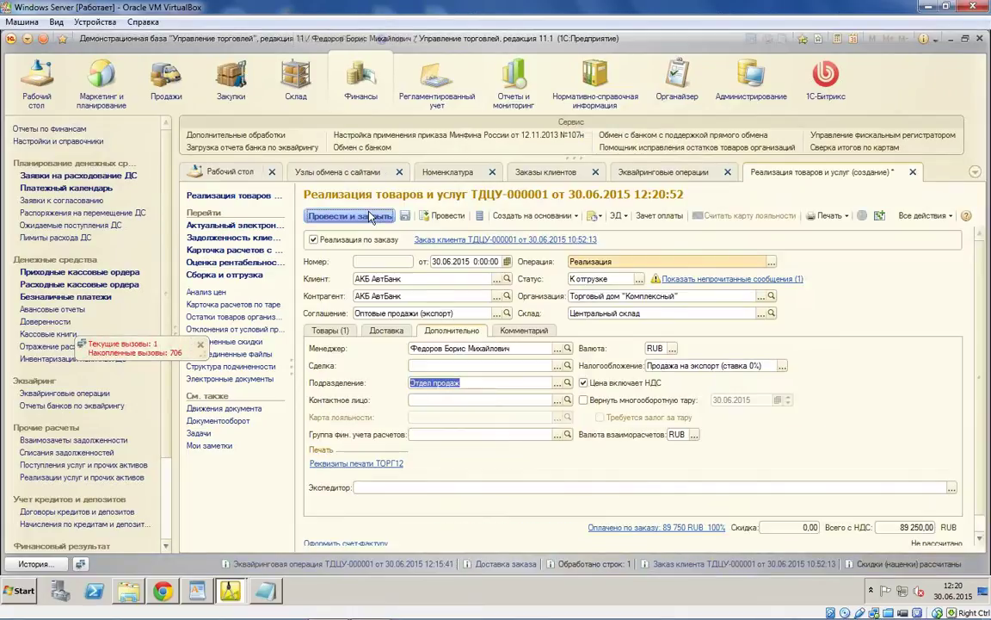
{"action": "left_click", "coordinate": [371, 216]}
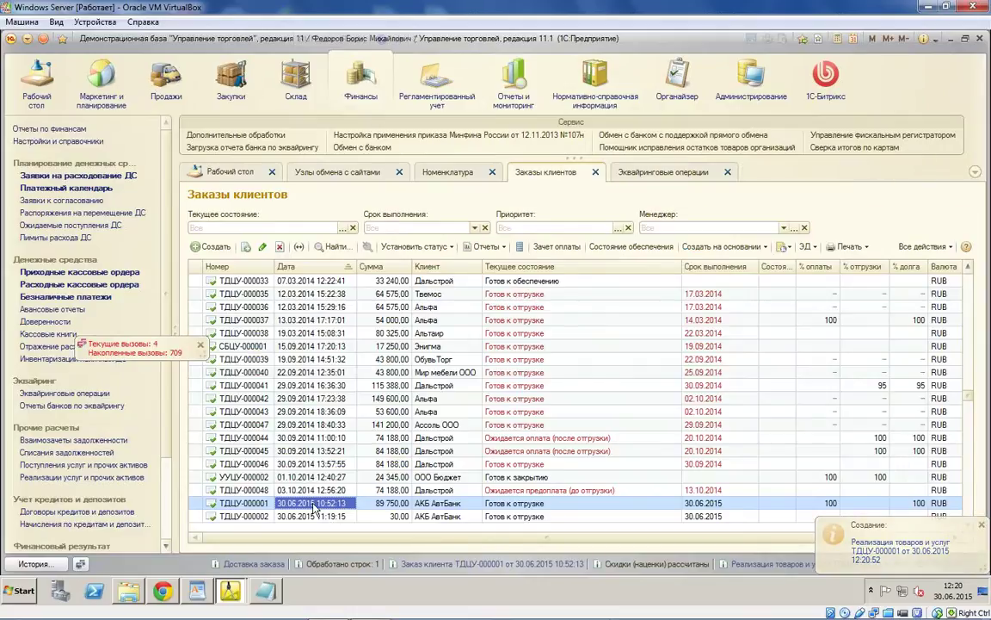
Step: Run the document exchange from Узлы обмена с сайтами, then bring up the Bitrix orders list in Chrome
{"action": "left_click", "coordinate": [333, 174]}
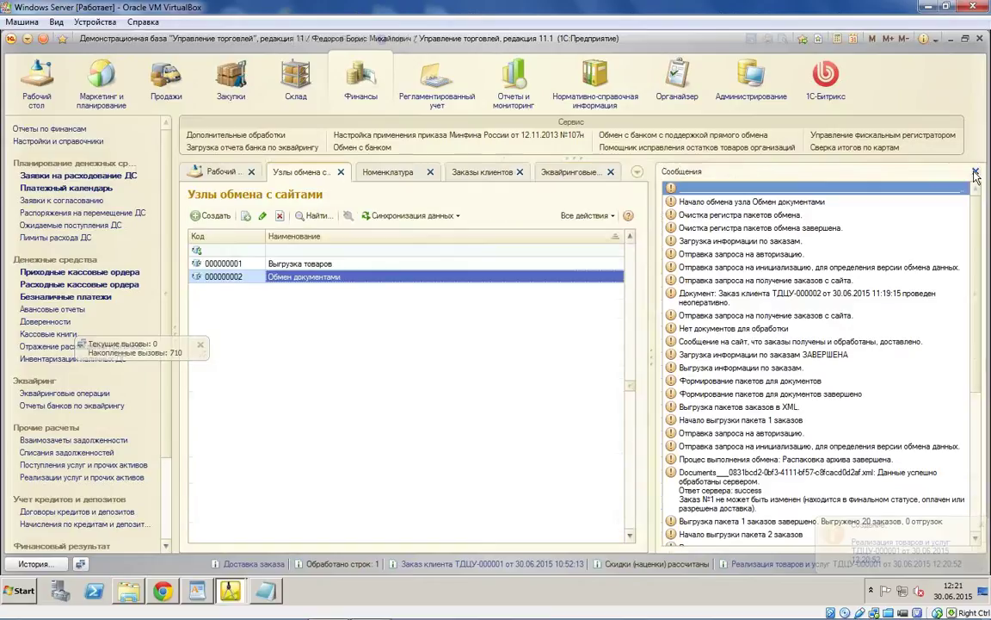
{"action": "left_click", "coordinate": [412, 215]}
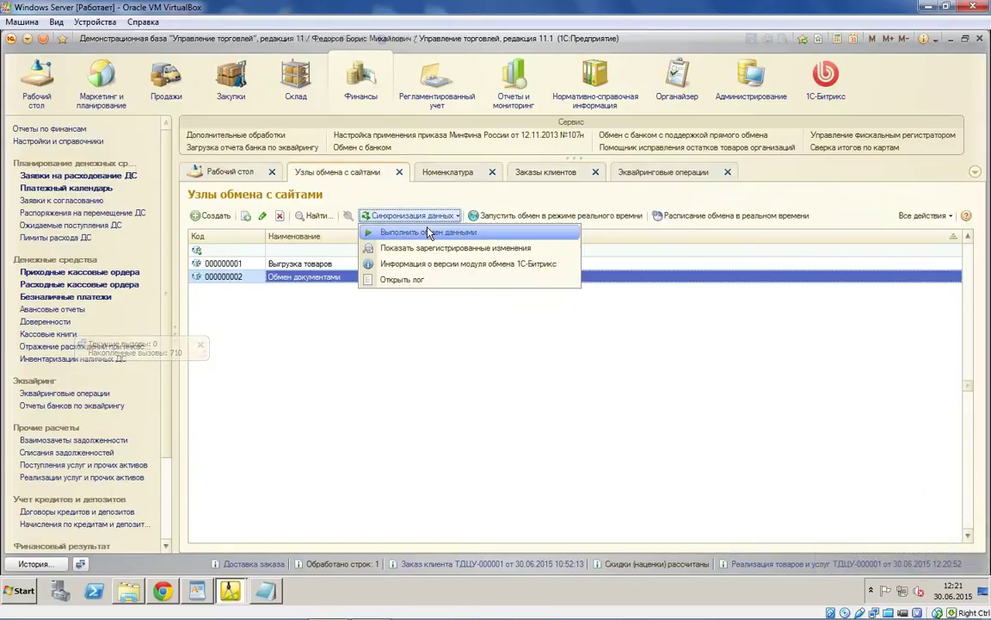
{"action": "left_click", "coordinate": [422, 233]}
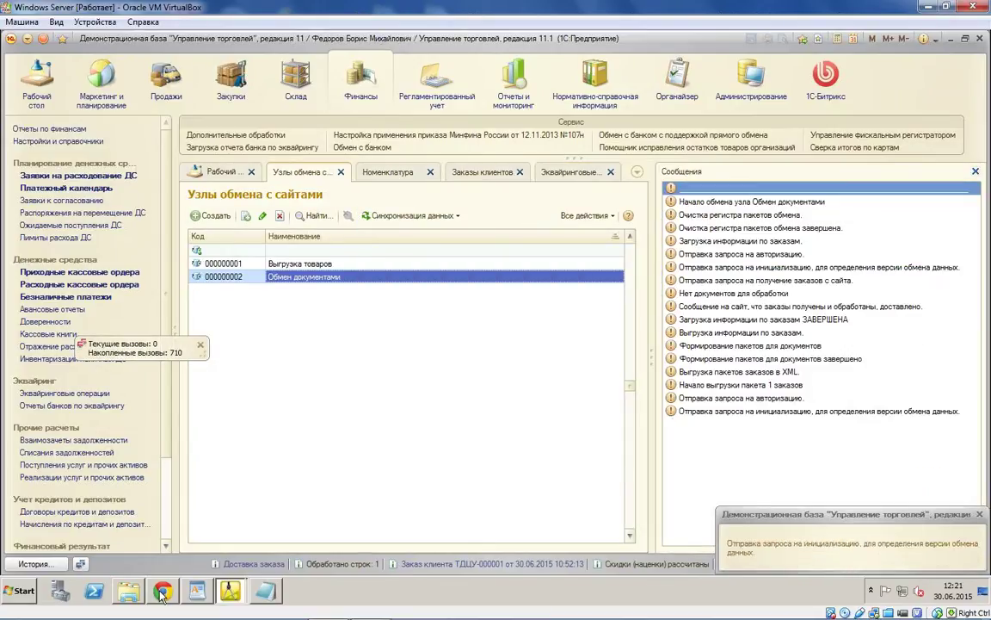
{"action": "mouse_move", "coordinate": [161, 594]}
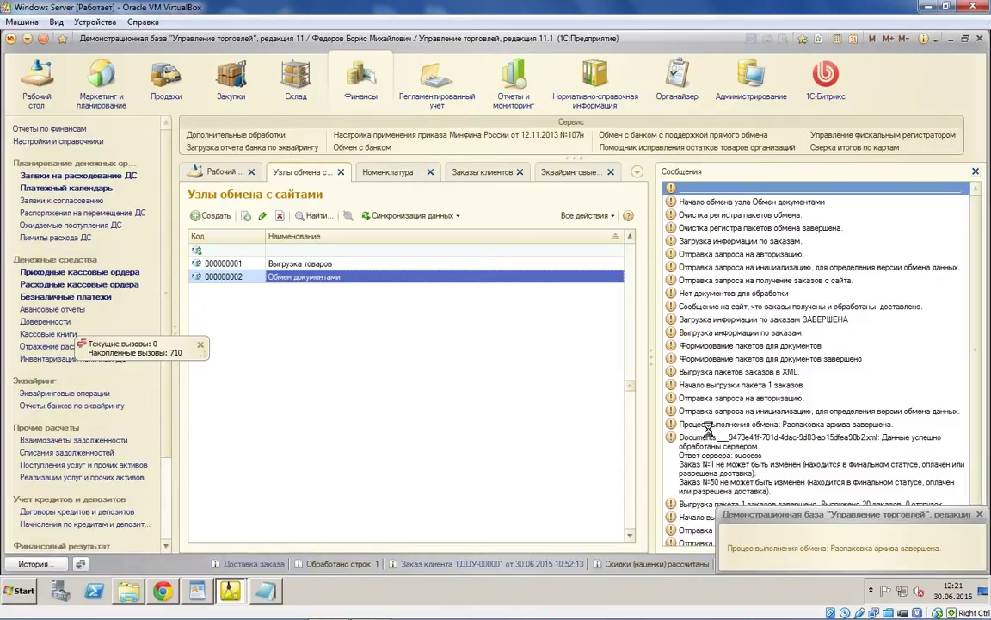
{"action": "left_click", "coordinate": [163, 591]}
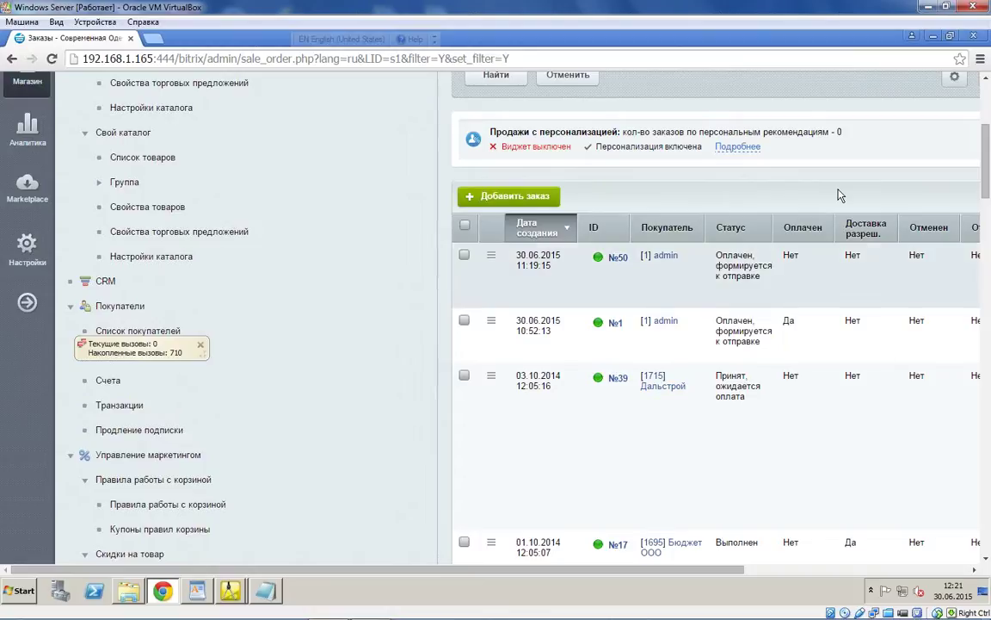
Step: Review order №1's payment and shipment columns in the Bitrix orders list, then return to 1C
{"action": "scroll", "coordinate": [833, 583], "scroll_direction": "right", "scroll_amount": 2}
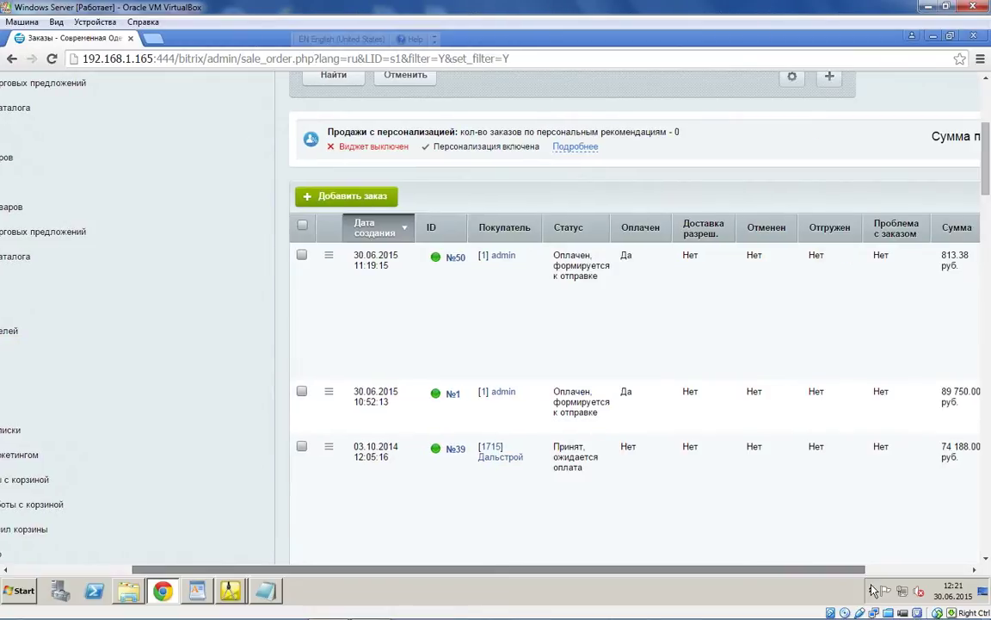
{"action": "scroll", "coordinate": [706, 314], "scroll_direction": "right", "scroll_amount": 1}
{"action": "scroll", "coordinate": [706, 314], "scroll_direction": "up", "scroll_amount": 1}
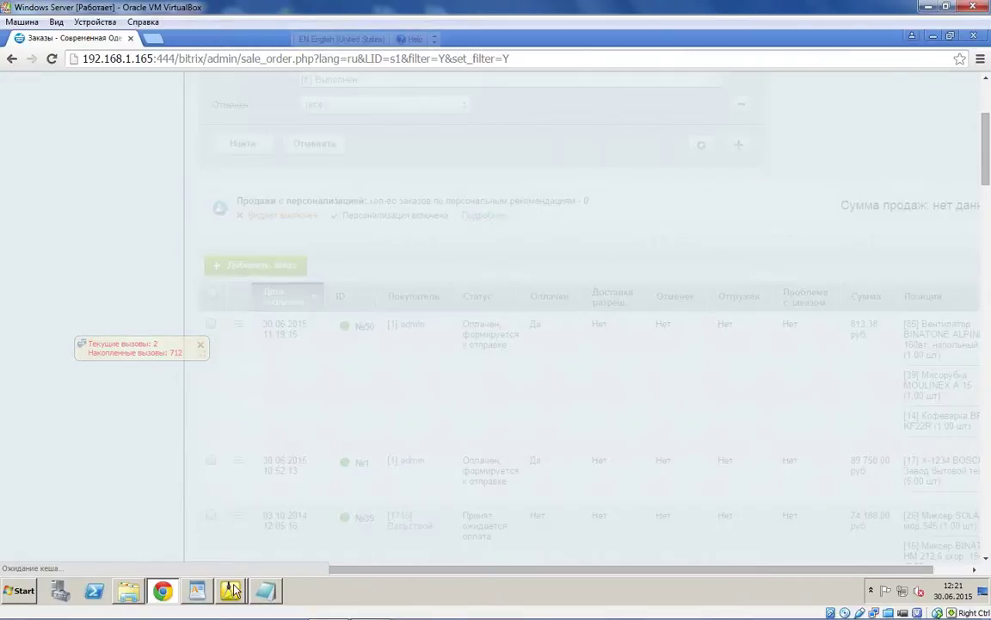
{"action": "left_click", "coordinate": [231, 591]}
{"action": "left_click", "coordinate": [216, 562]}
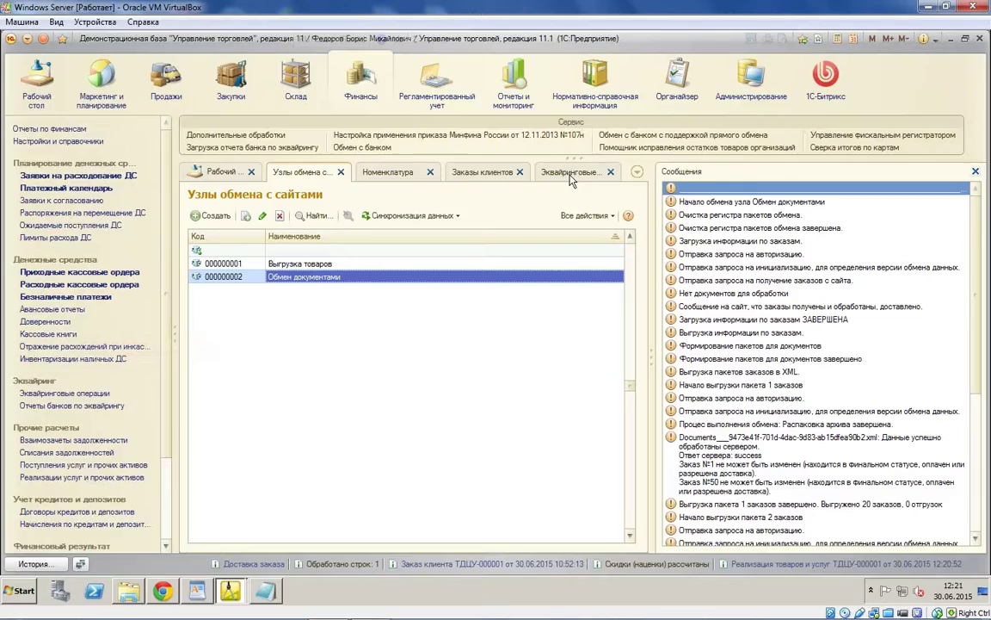
Step: Set sale document ТДЦУ-000001's status to Реализовано from Продажи and post it
{"action": "left_click", "coordinate": [469, 173]}
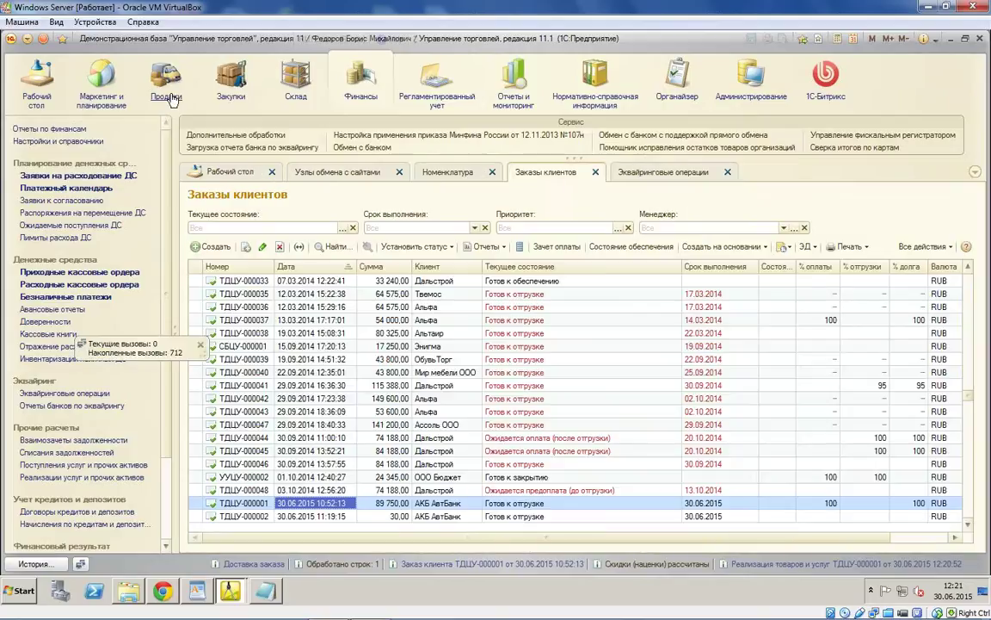
{"action": "left_click", "coordinate": [168, 96]}
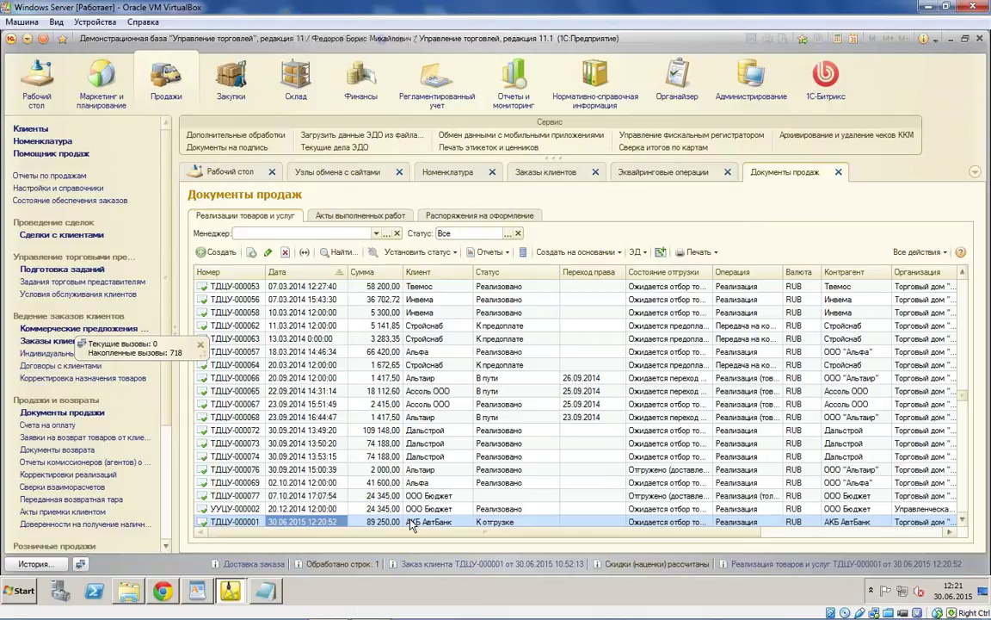
{"action": "double_click", "coordinate": [412, 523]}
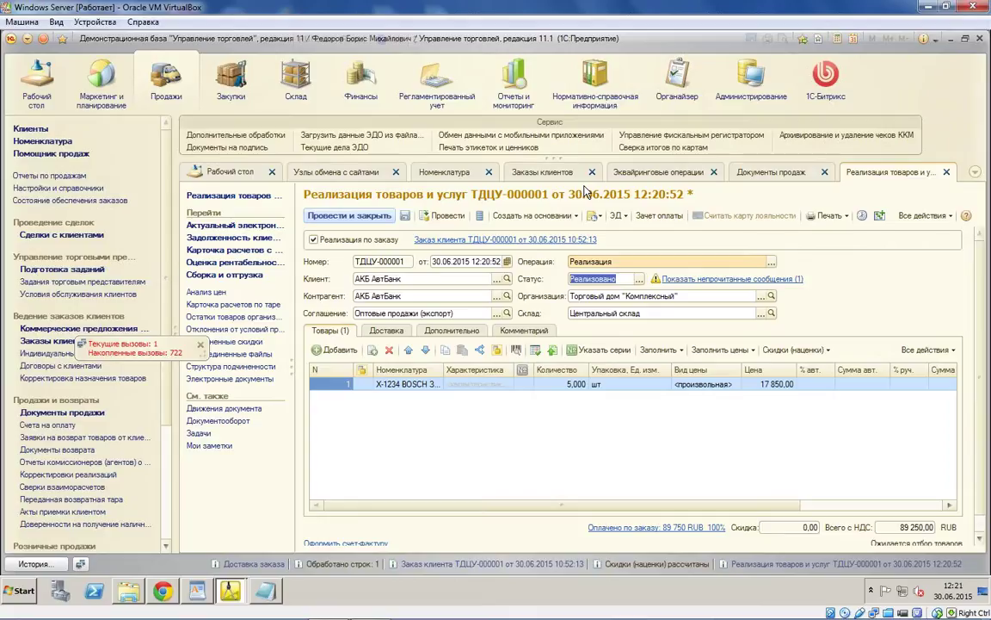
{"action": "left_click", "coordinate": [349, 215]}
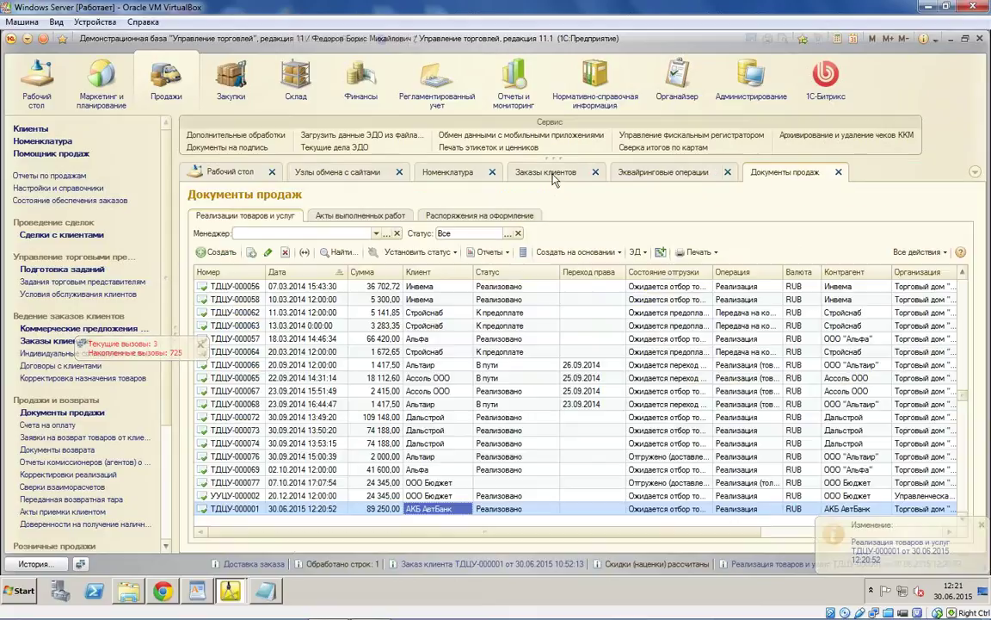
{"action": "left_click", "coordinate": [349, 172]}
{"action": "left_click", "coordinate": [411, 215]}
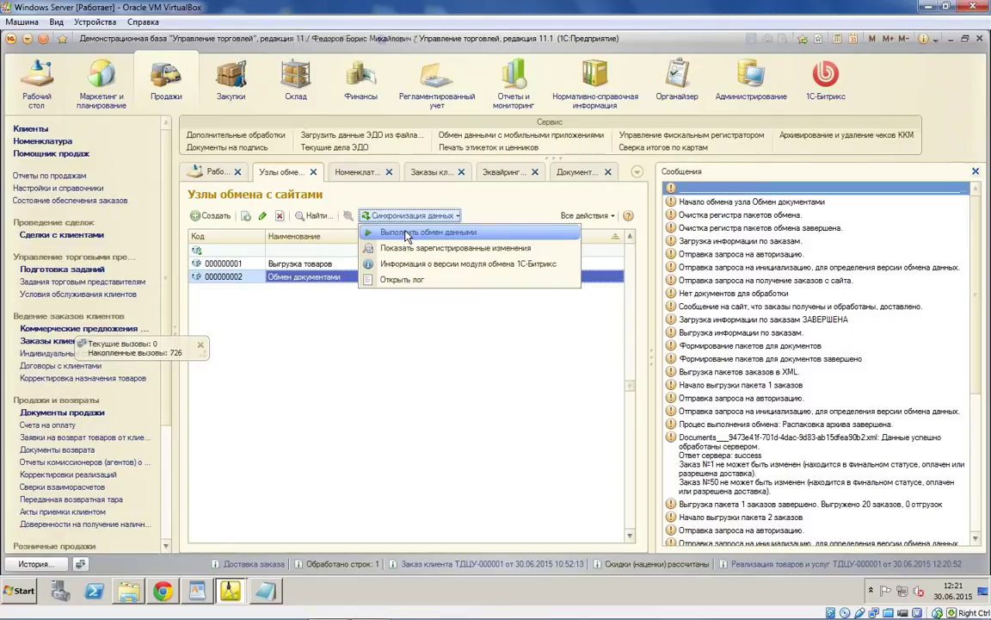
Step: Run the document exchange with the site again and reload the Bitrix orders page with F5
{"action": "left_click", "coordinate": [407, 234]}
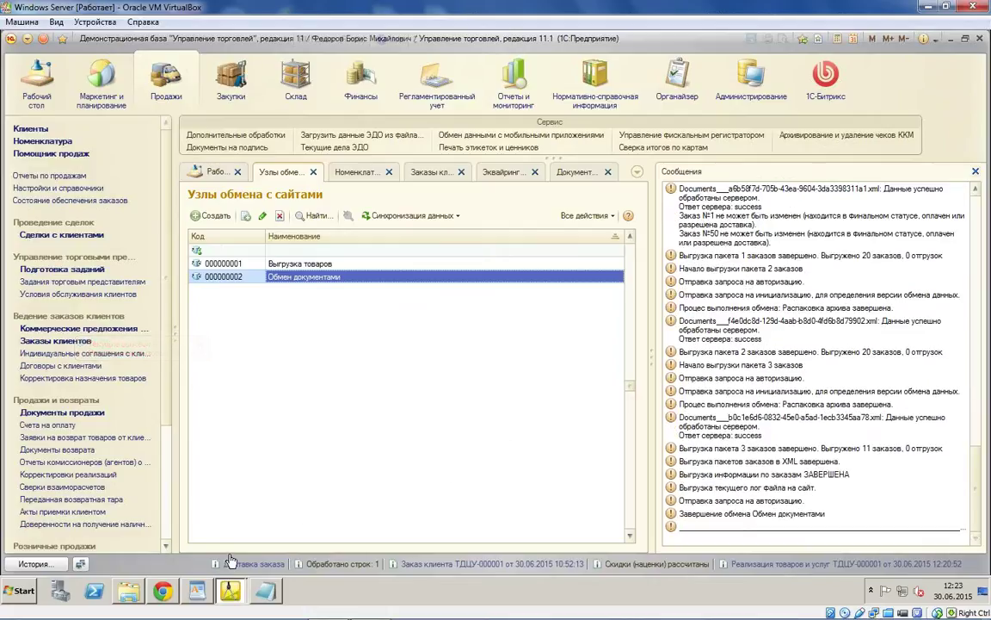
{"action": "left_click", "coordinate": [230, 594]}
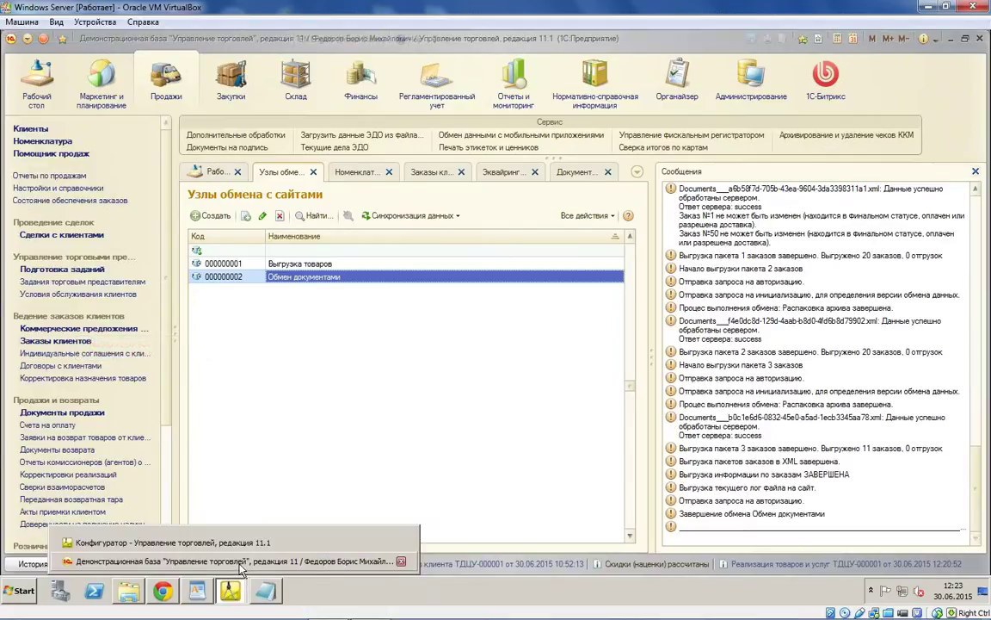
{"action": "left_click", "coordinate": [240, 564]}
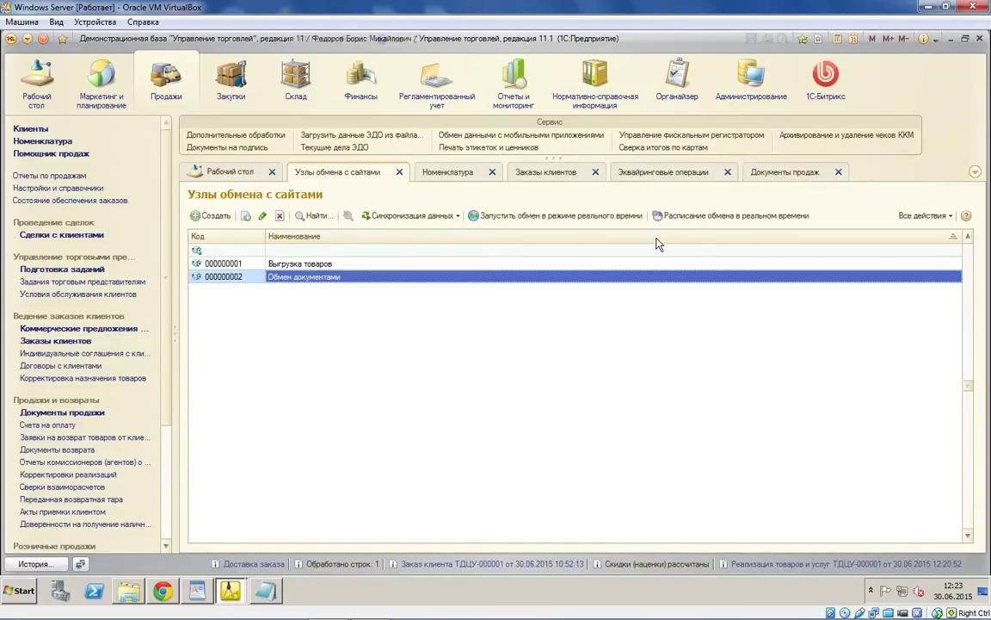
{"action": "left_click", "coordinate": [163, 591]}
{"action": "key", "text": "F5"}
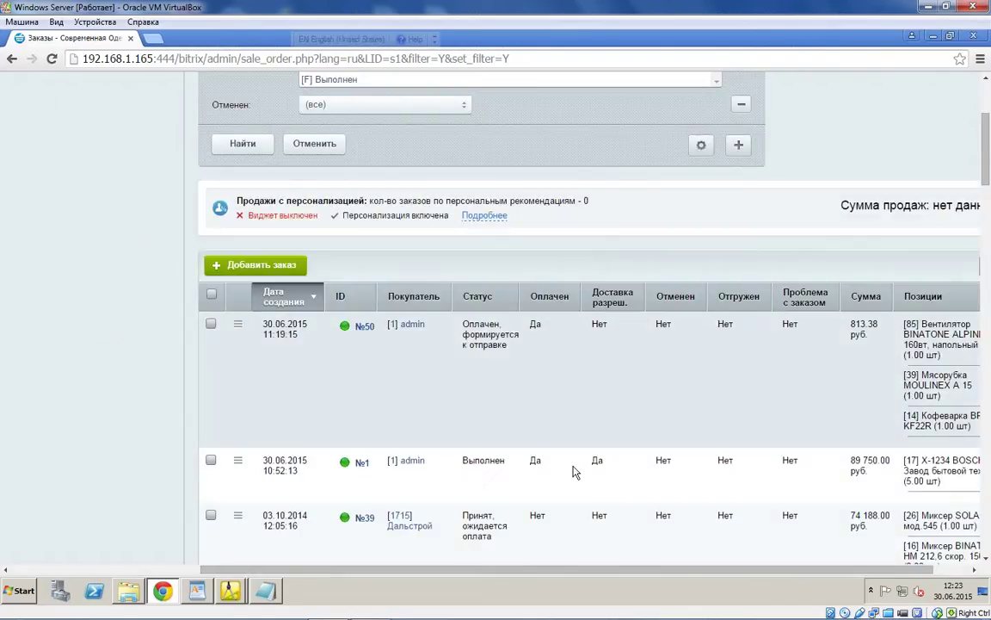
Step: Check that order №1 reads Выполнен and view its delivery-allowed (Да) details in Bitrix
{"action": "mouse_move", "coordinate": [592, 463]}
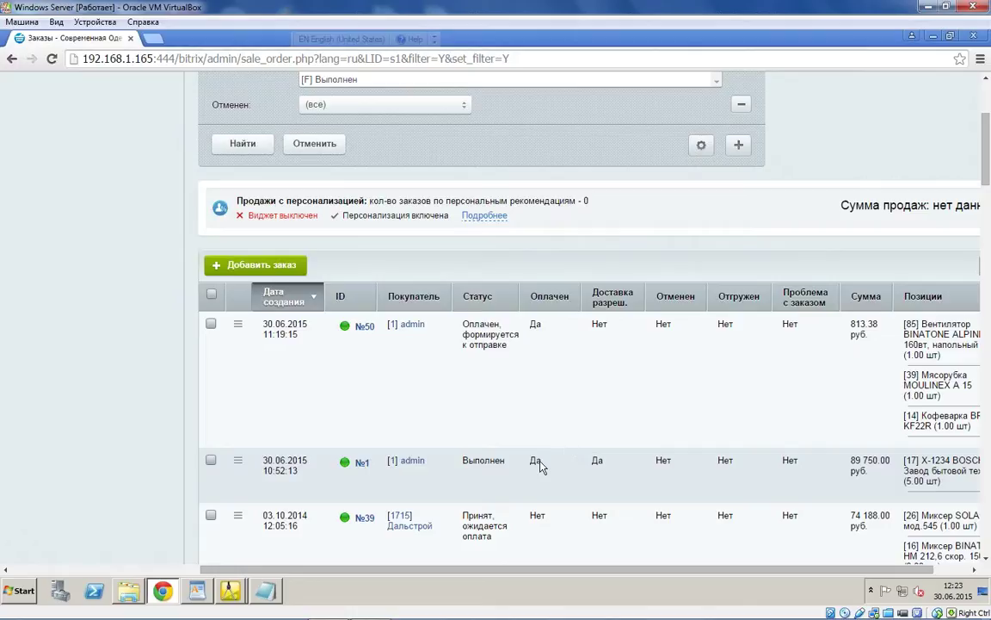
{"action": "double_click", "coordinate": [597, 461]}
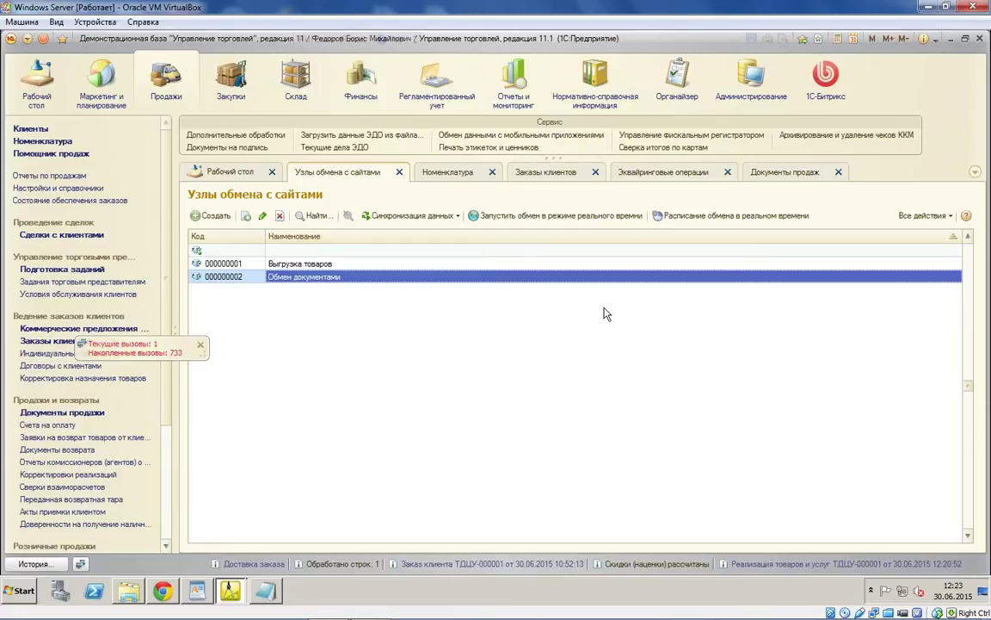
Step: Reopen sale document ТДЦУ-000001 from Документы продаж and show its К отгрузке / Реализовано status options
{"action": "left_click", "coordinate": [779, 172]}
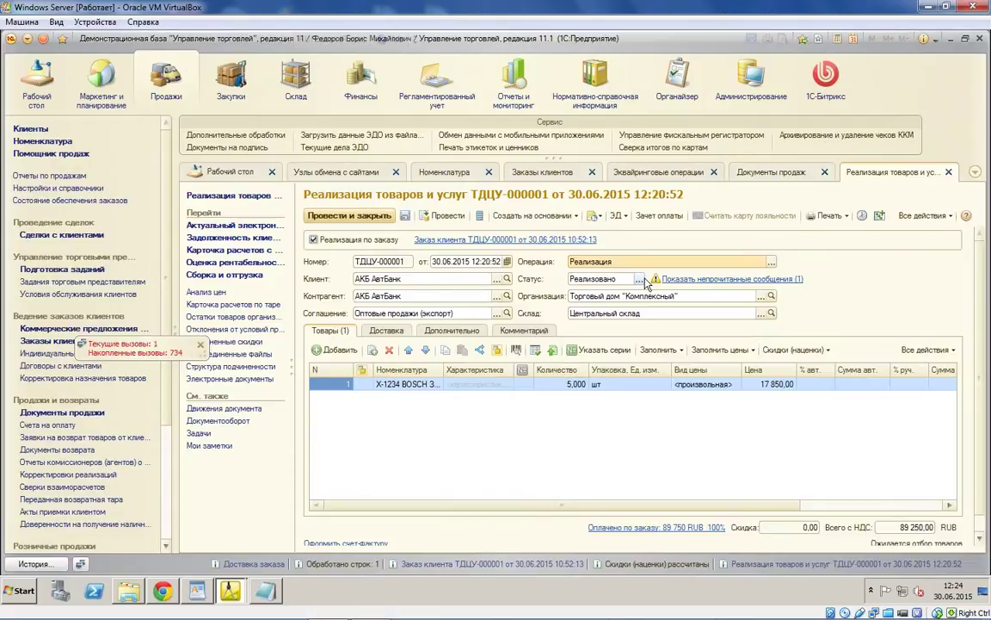
{"action": "left_click", "coordinate": [640, 279]}
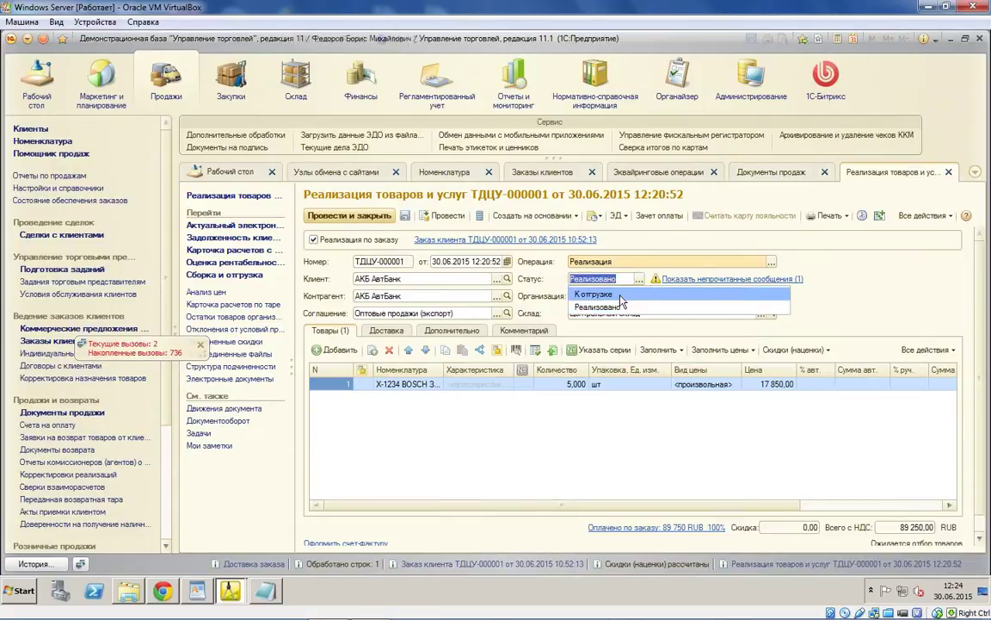
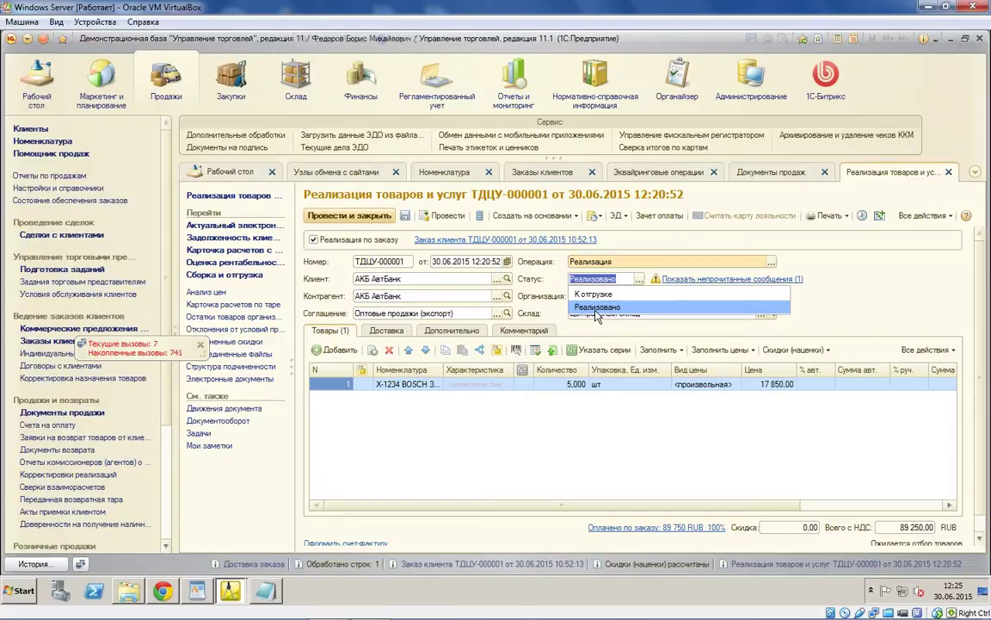
Step: Keep the sale at Реализовано, close it, and open customer order ТДЦУ-000001
{"action": "left_click", "coordinate": [596, 309]}
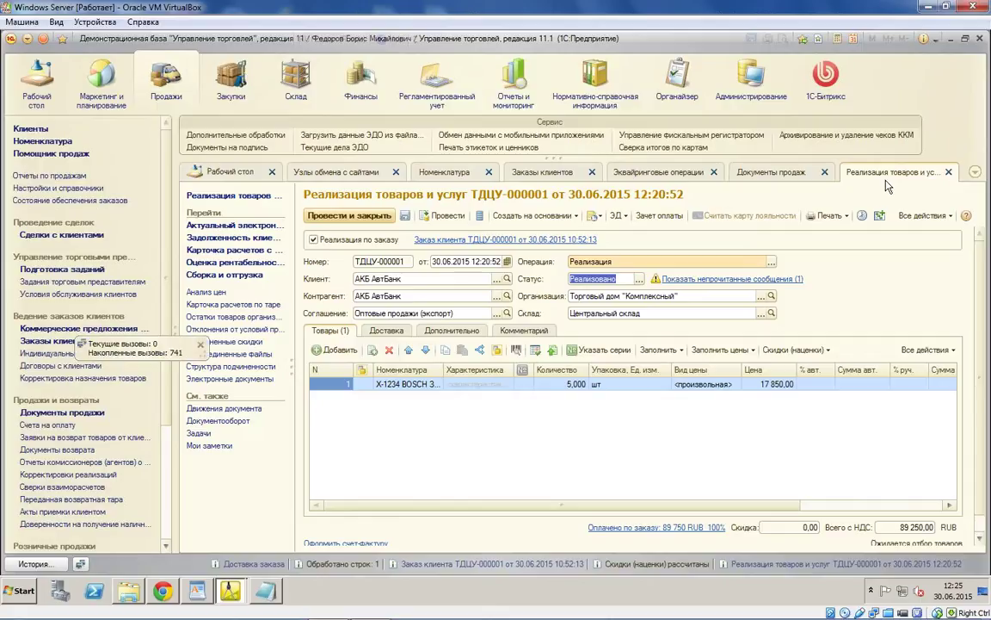
{"action": "key", "text": "Escape"}
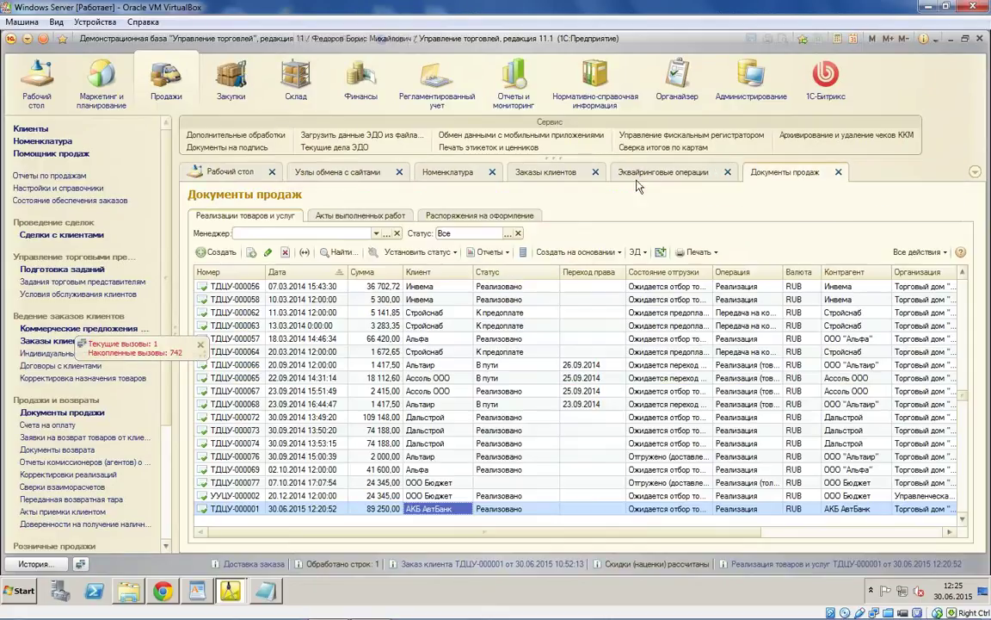
{"action": "left_click", "coordinate": [548, 172]}
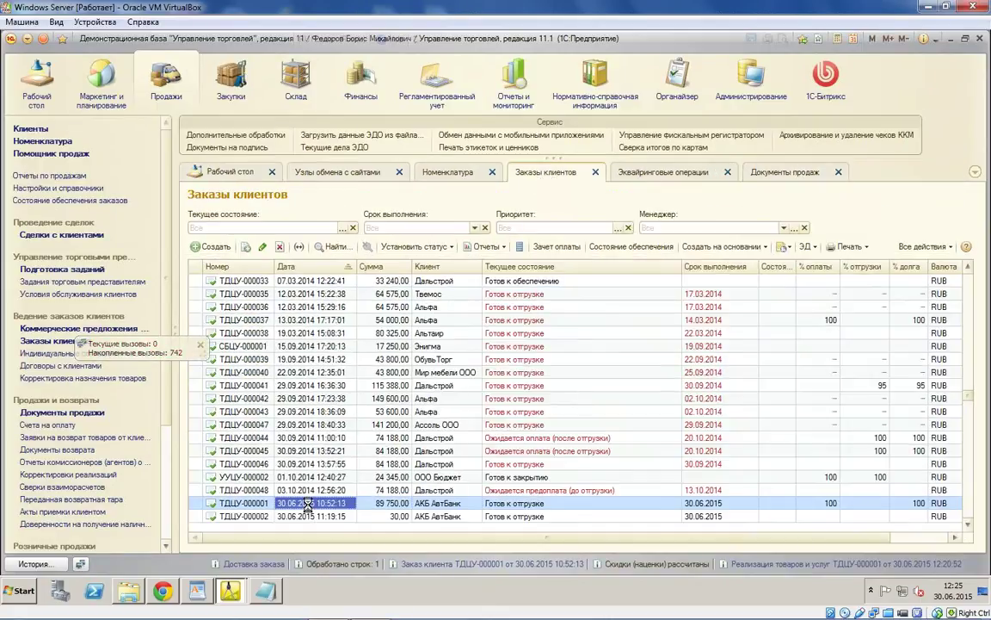
{"action": "key", "text": "Return"}
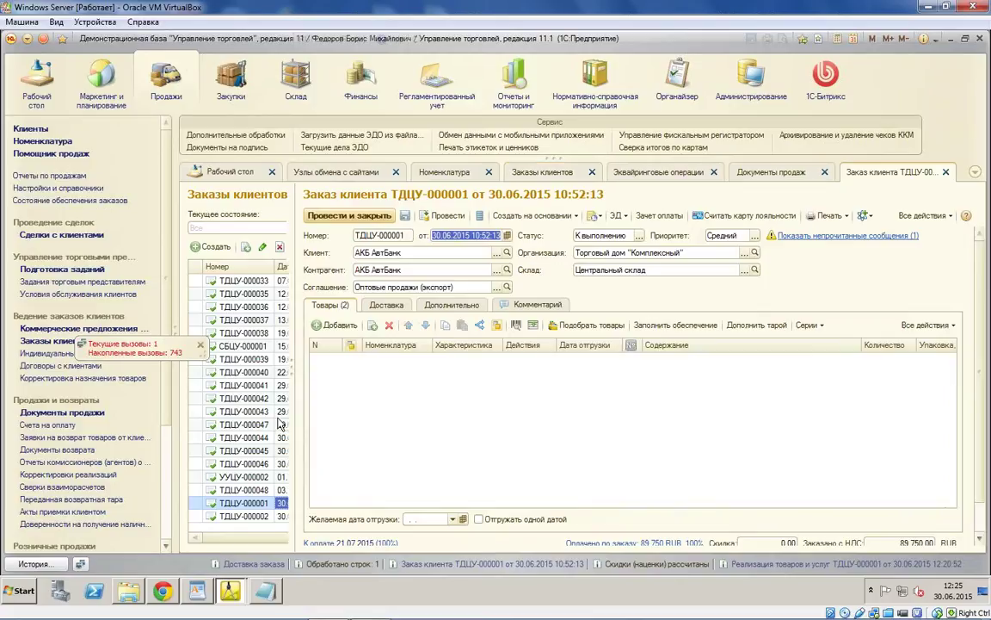
Step: Review the order's Структура подчиненности: the linked acquiring operation and sale of goods
{"action": "left_click", "coordinate": [230, 329]}
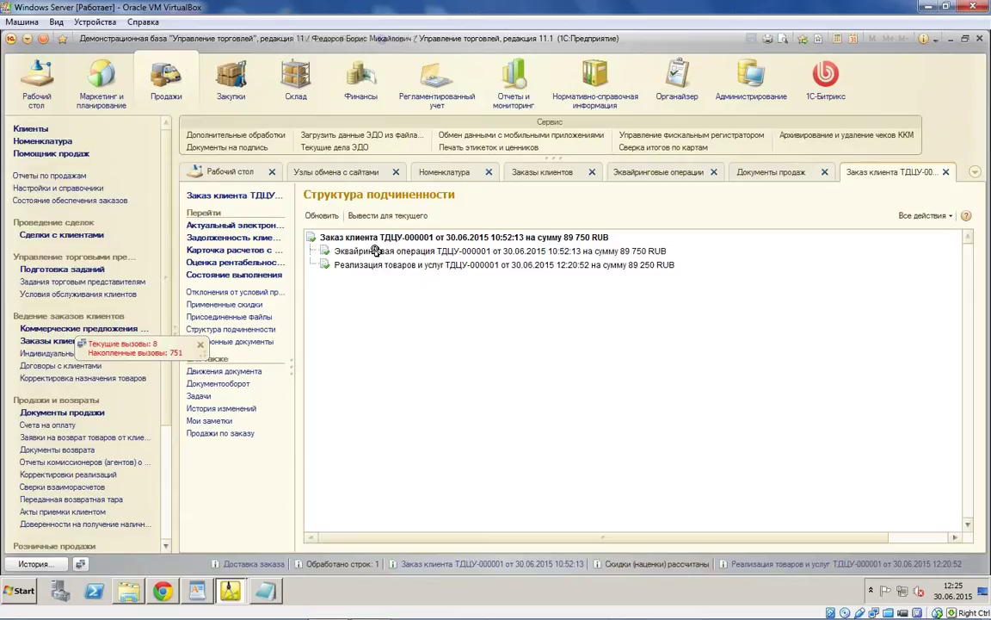
{"action": "left_click", "coordinate": [375, 251]}
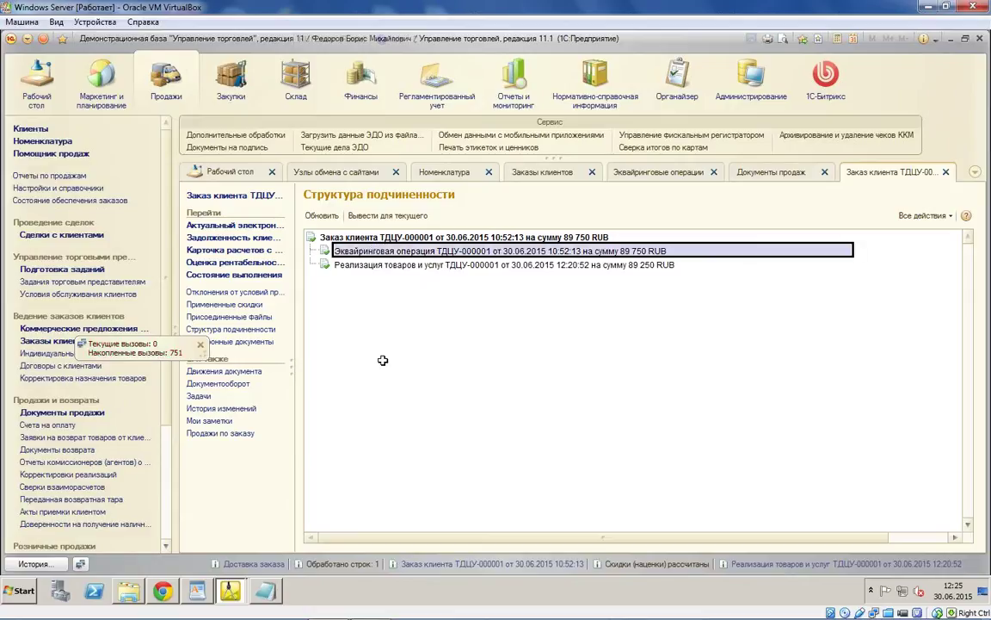
{"action": "left_click", "coordinate": [383, 265]}
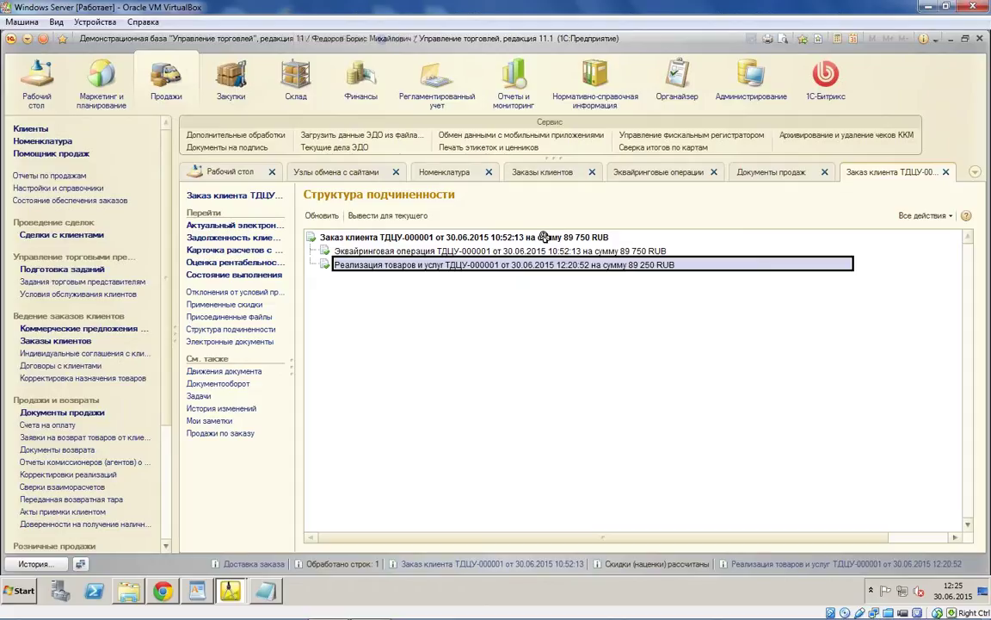
Step: Close the order and orders list, leaving Эквайринговые операции on screen
{"action": "left_click", "coordinate": [946, 172]}
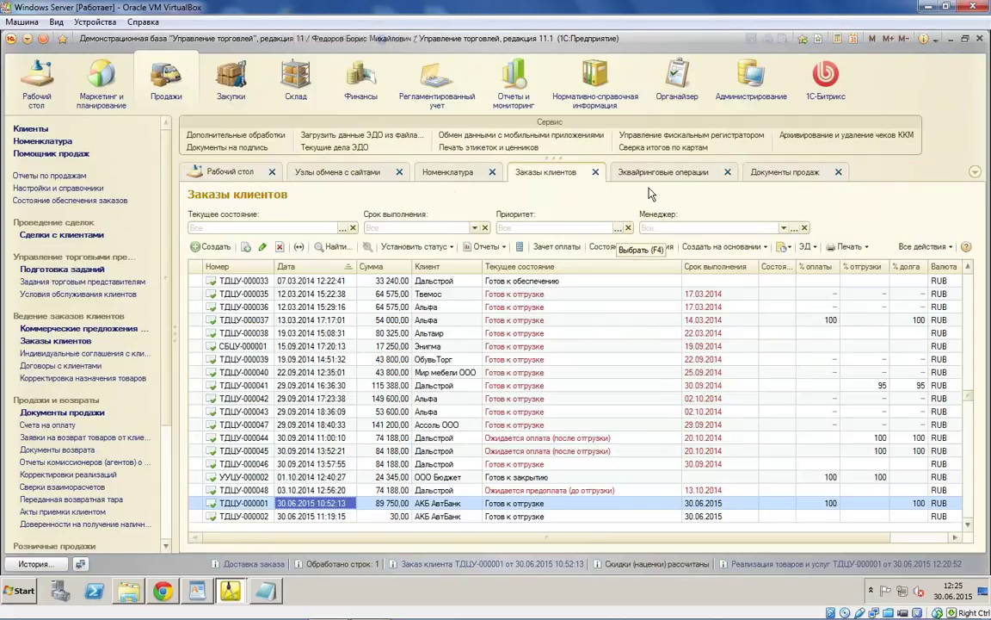
{"action": "left_click", "coordinate": [596, 173]}
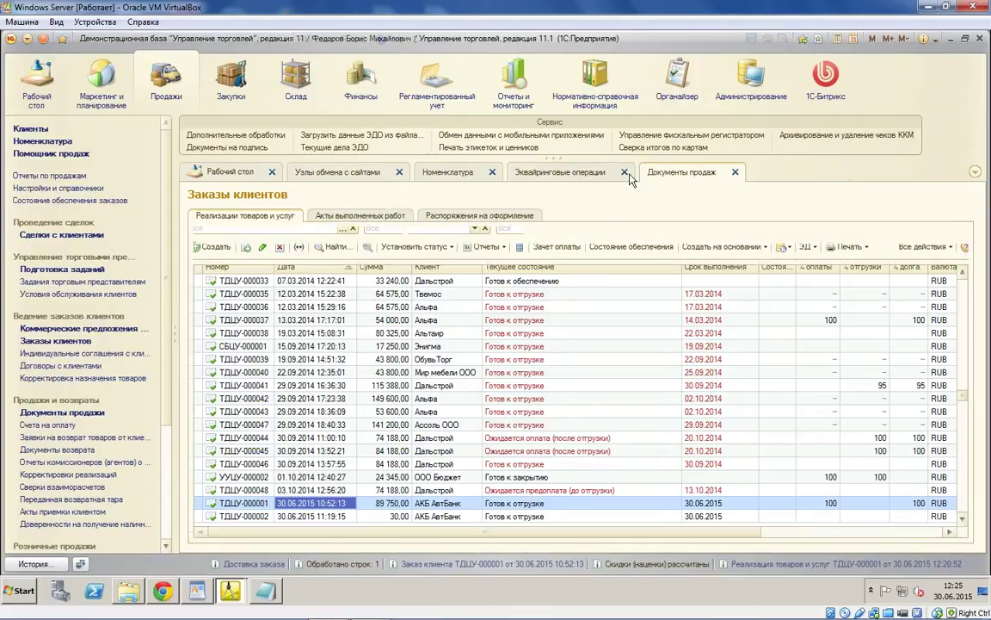
{"action": "left_click", "coordinate": [581, 176]}
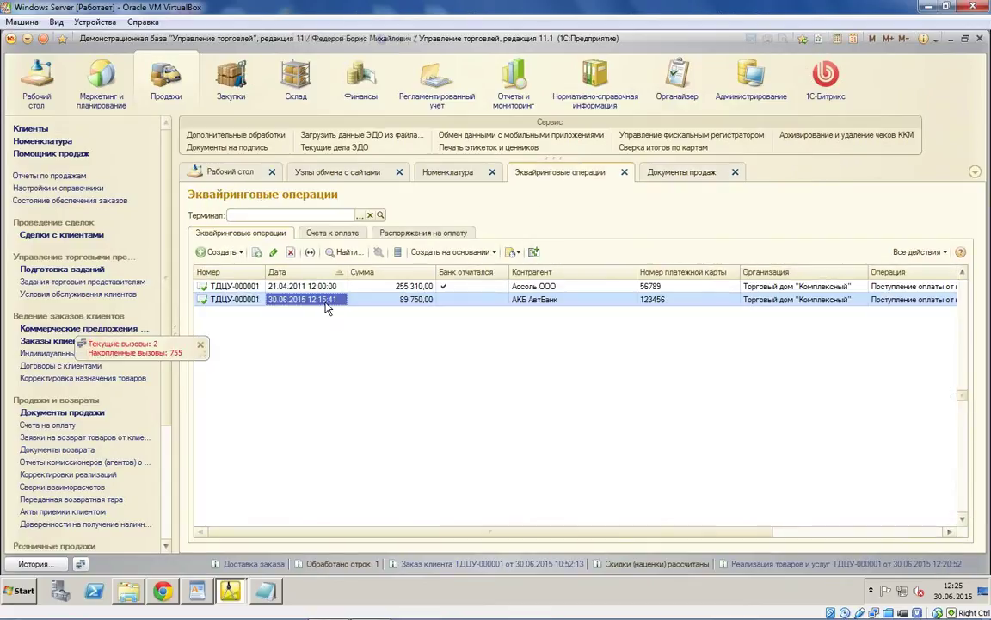
Step: Set terminal 34 on the 30.06.2015 acquiring operation, then close the windows
{"action": "double_click", "coordinate": [318, 303]}
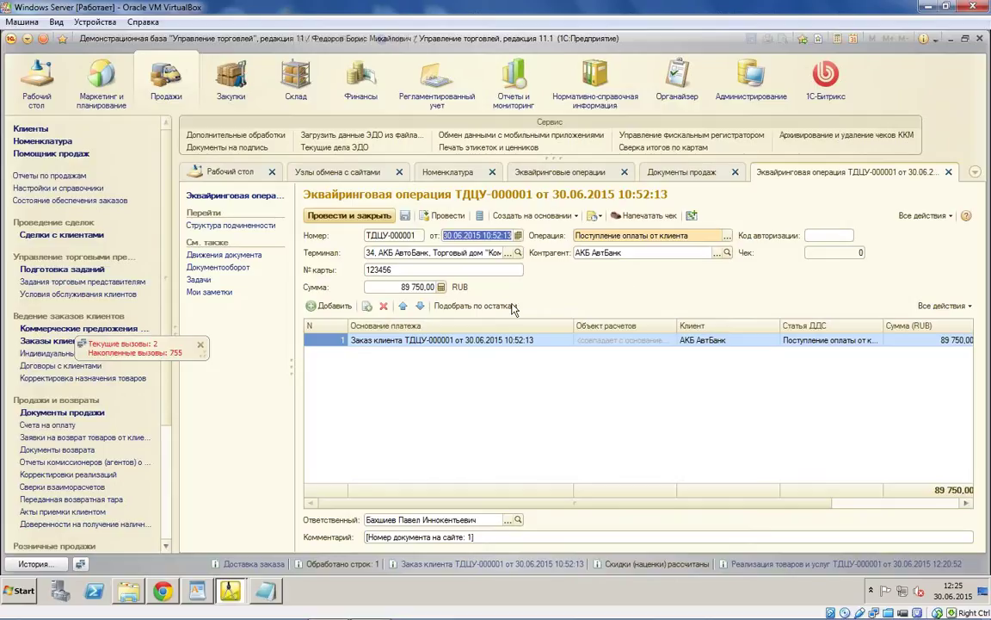
{"action": "left_click", "coordinate": [508, 254]}
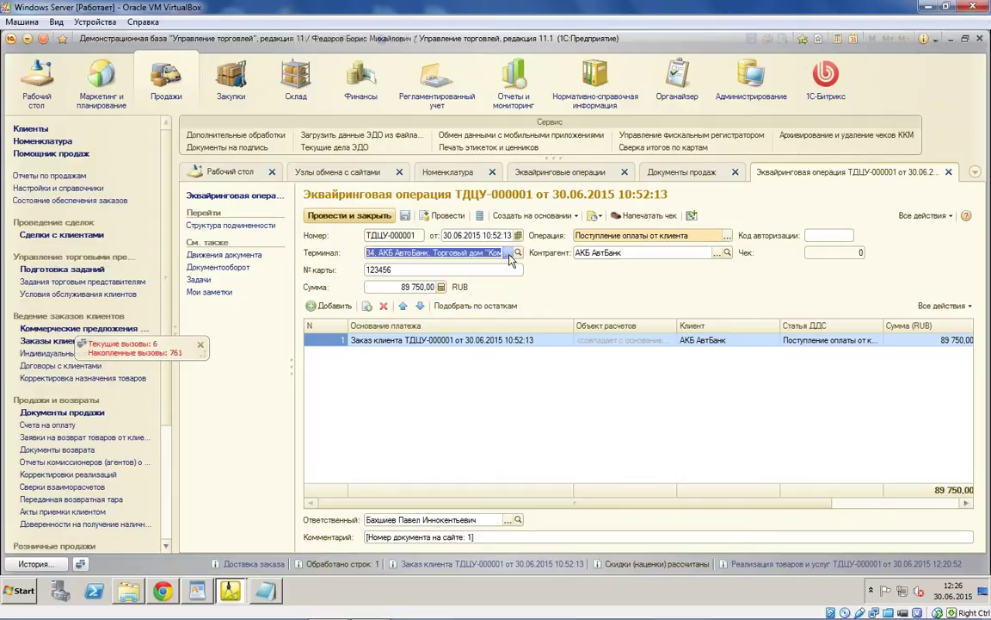
{"action": "left_click", "coordinate": [509, 254]}
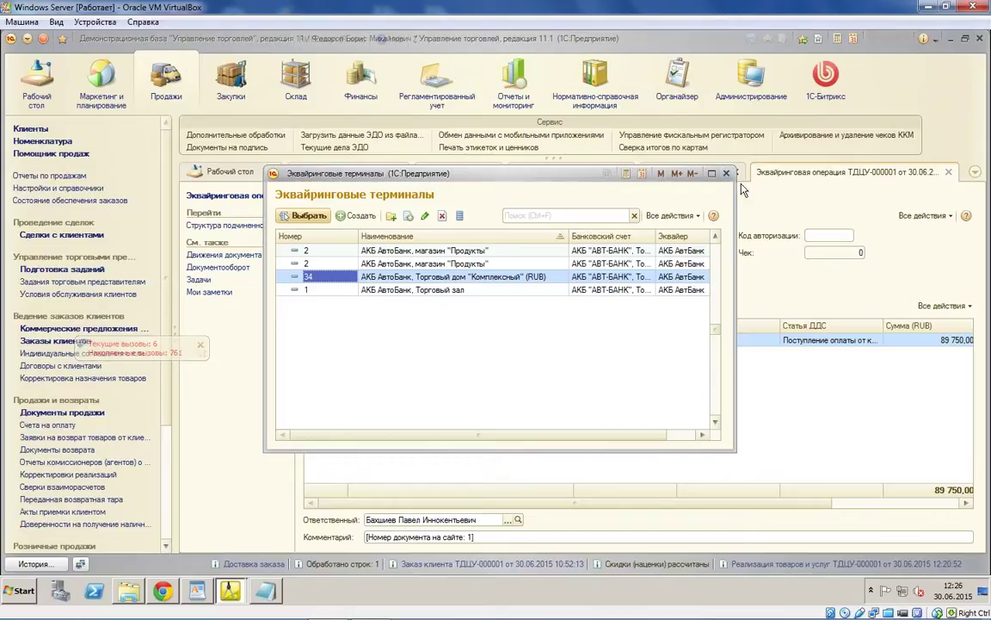
{"action": "left_click", "coordinate": [726, 173]}
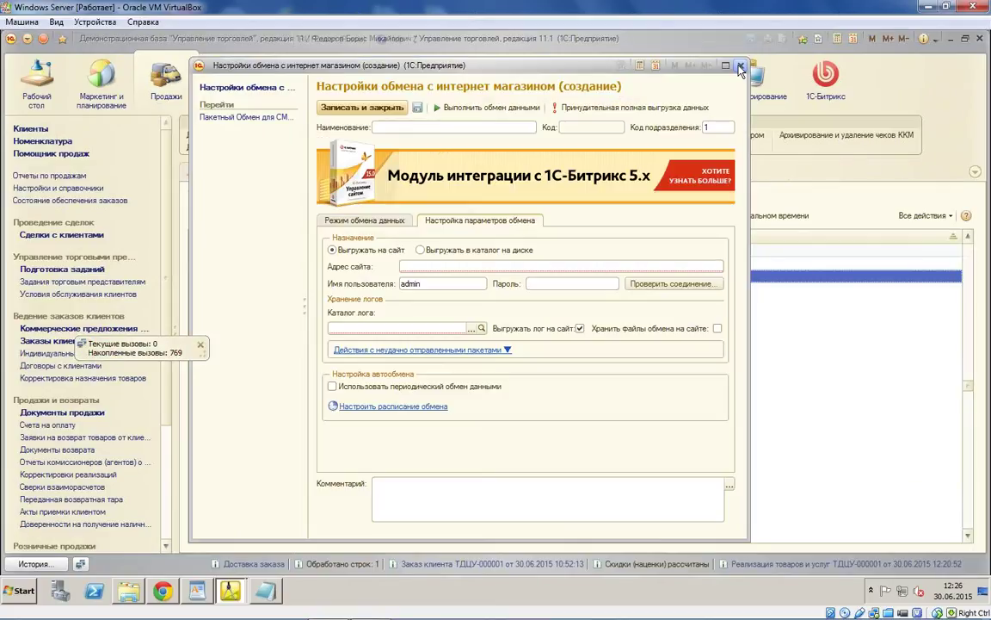
{"action": "left_click", "coordinate": [740, 67]}
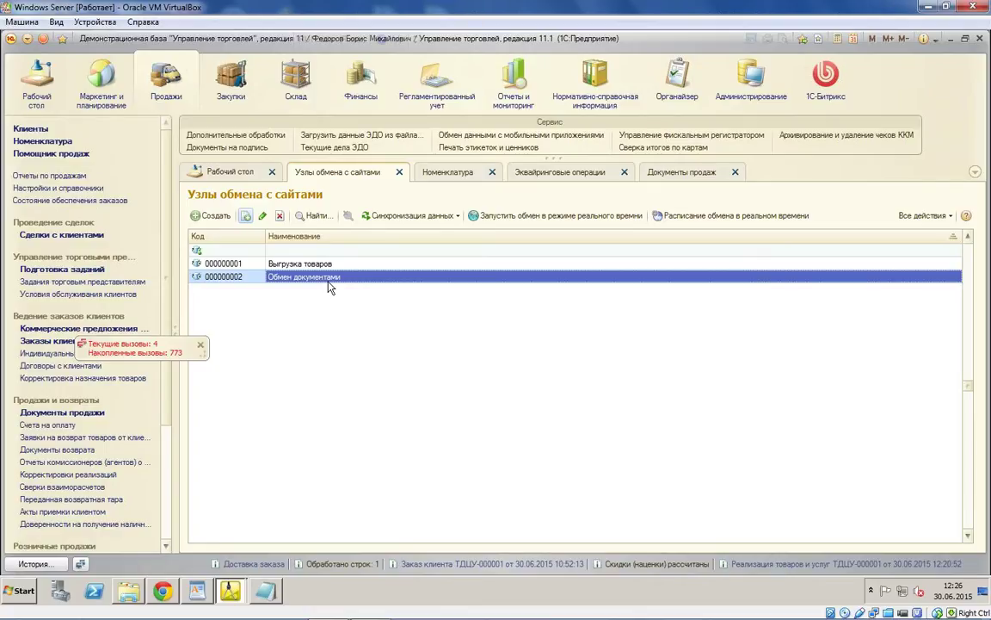
Step: On Обмен документами, disable item and document export, enable contractors, save, and close contractor settings
{"action": "double_click", "coordinate": [302, 283]}
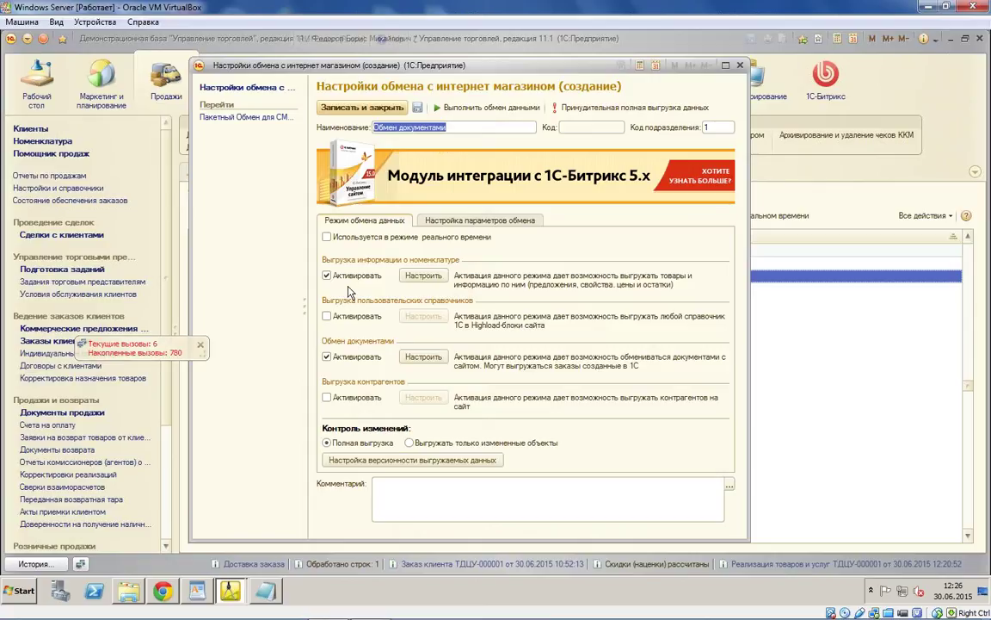
{"action": "left_click", "coordinate": [326, 275]}
{"action": "left_click", "coordinate": [326, 356]}
{"action": "left_click", "coordinate": [327, 397]}
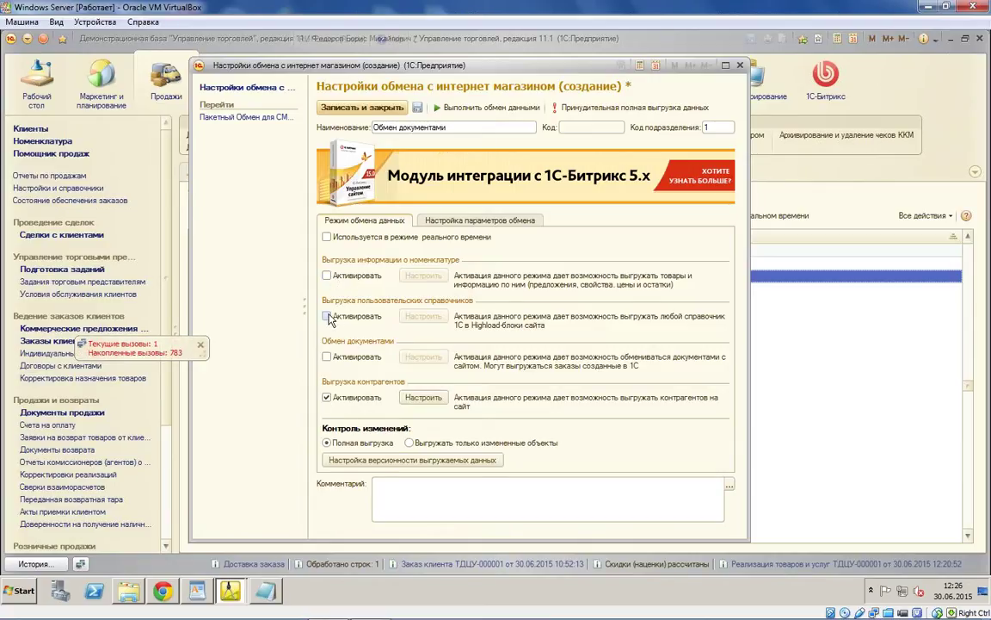
{"action": "left_click", "coordinate": [423, 397]}
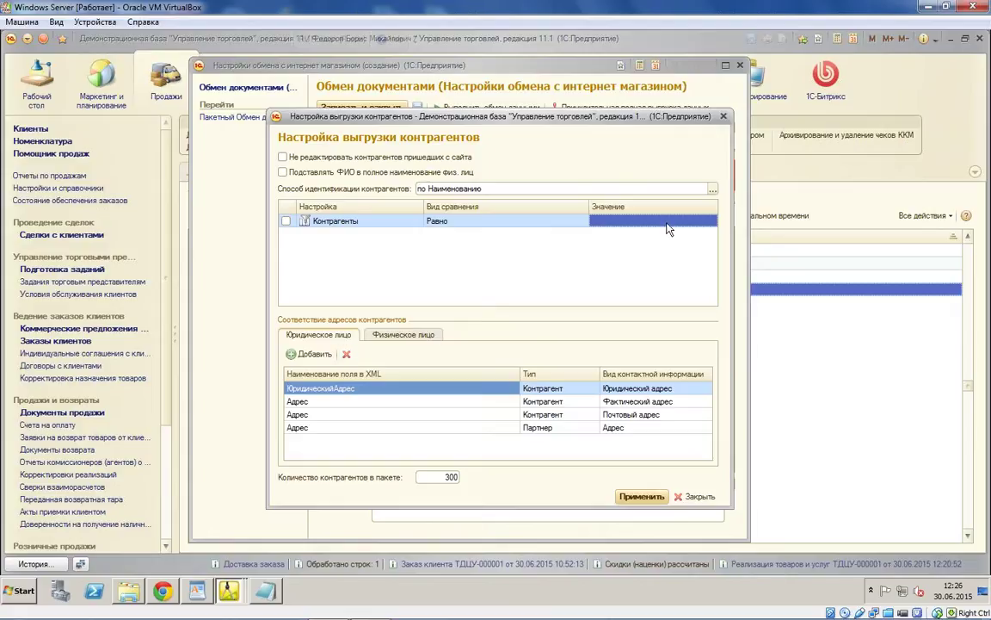
{"action": "left_click", "coordinate": [602, 212]}
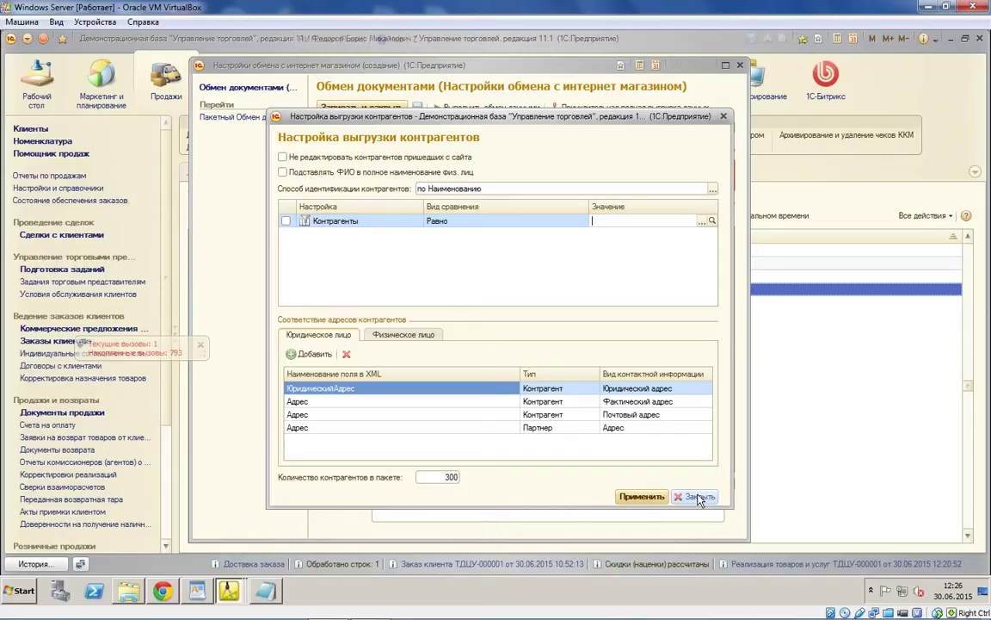
{"action": "left_click", "coordinate": [699, 499]}
Step: Export the Пользователи catalog's Наименование and ФизическоеЛицо, the latter as a string, and apply
{"action": "left_click", "coordinate": [387, 284]}
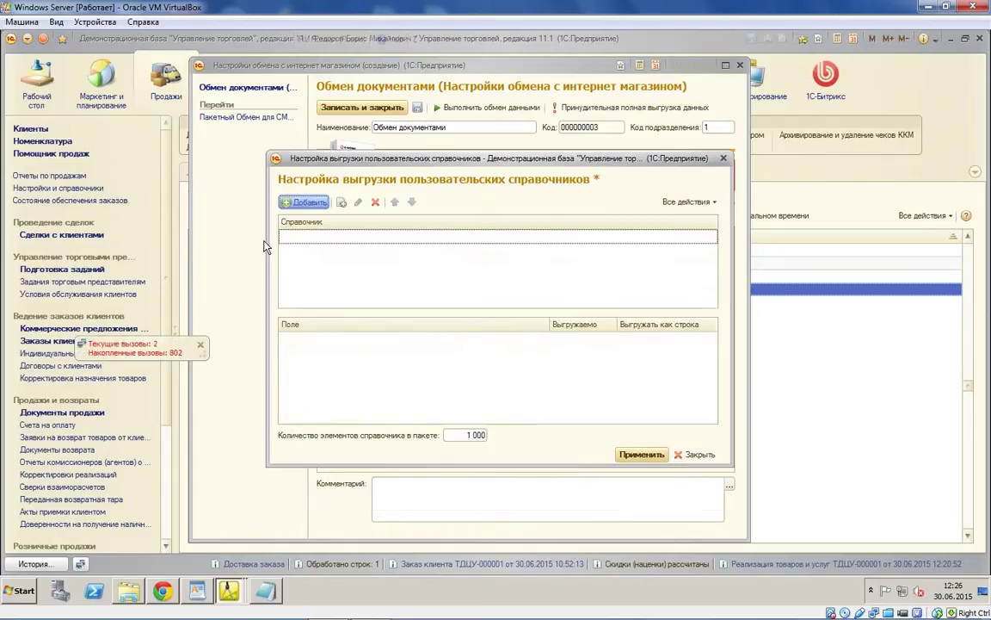
{"action": "left_click", "coordinate": [712, 237]}
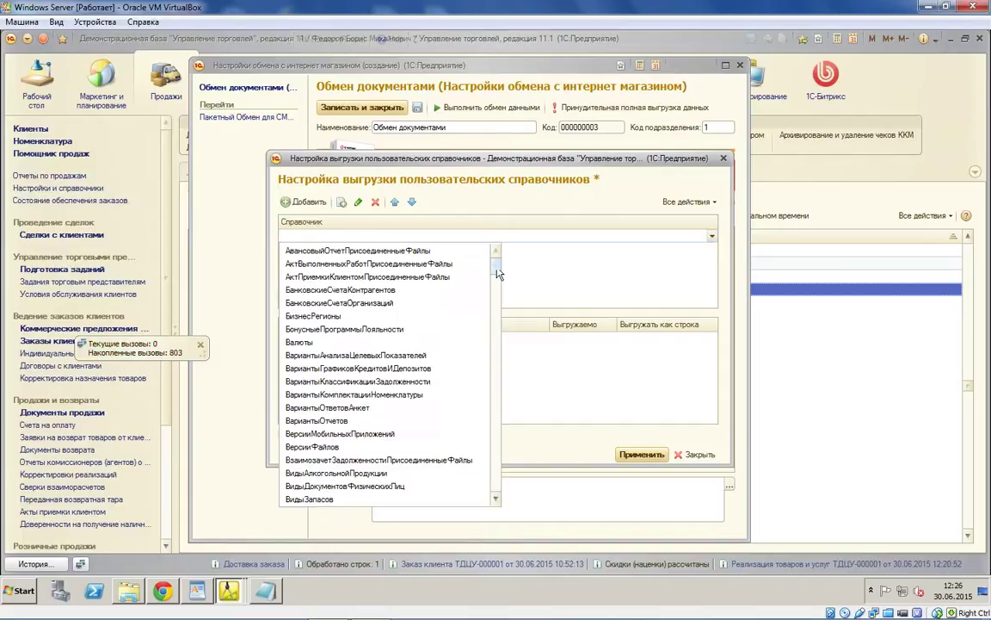
{"action": "scroll", "coordinate": [482, 394], "scroll_direction": "down", "scroll_amount": 4}
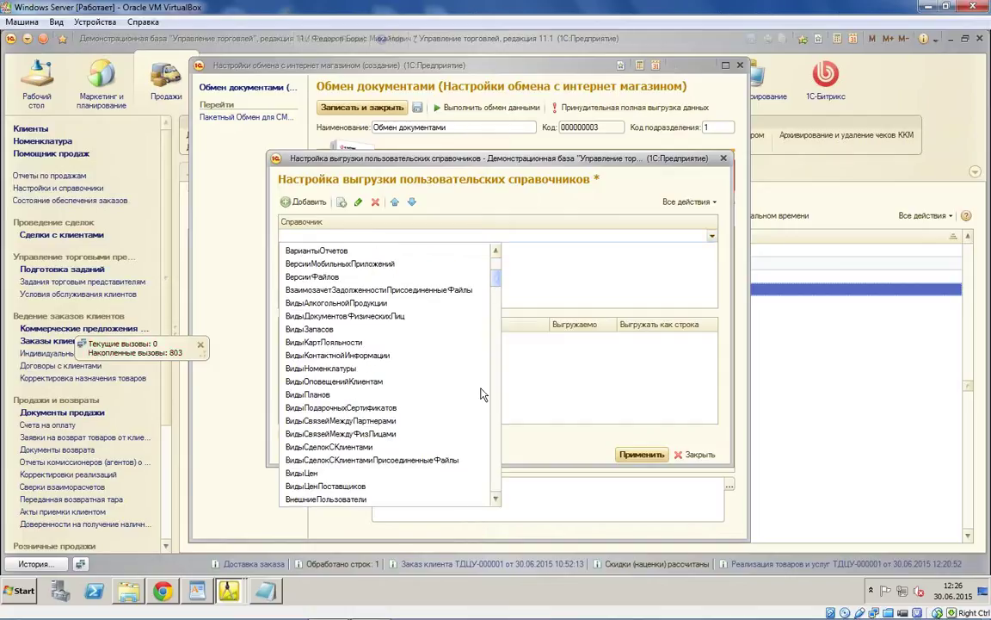
{"action": "scroll", "coordinate": [483, 394], "scroll_direction": "down", "scroll_amount": 15}
{"action": "left_click", "coordinate": [474, 408]}
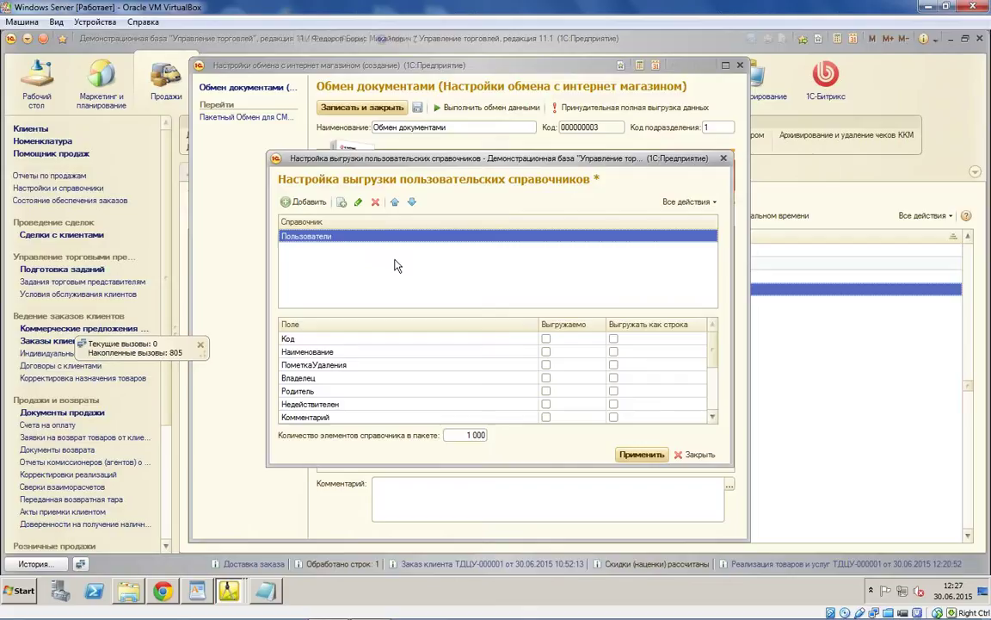
{"action": "left_click", "coordinate": [546, 351]}
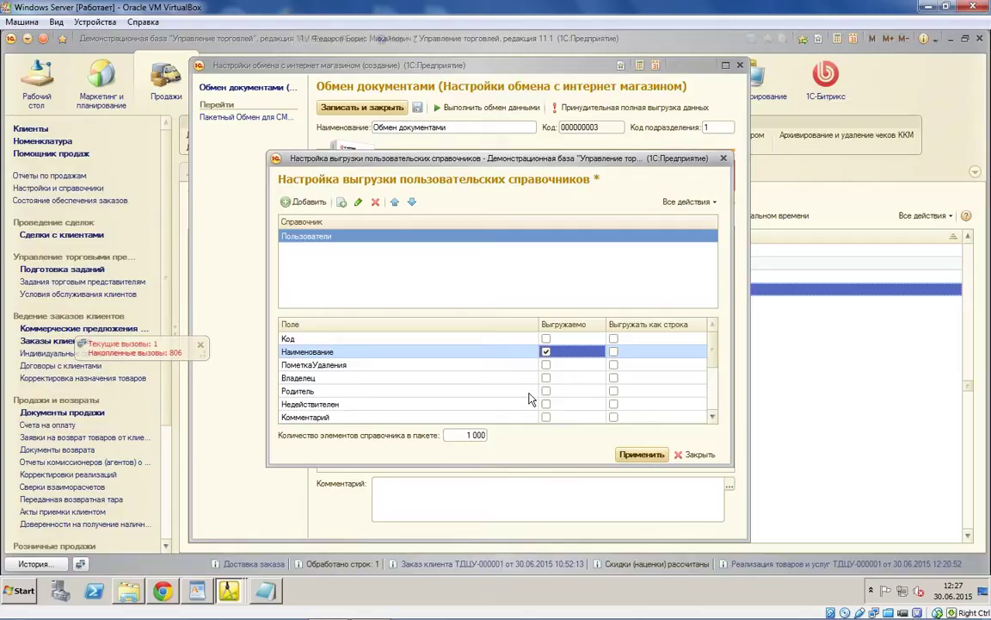
{"action": "scroll", "coordinate": [534, 405], "scroll_direction": "down", "scroll_amount": 5}
{"action": "left_click", "coordinate": [546, 416]}
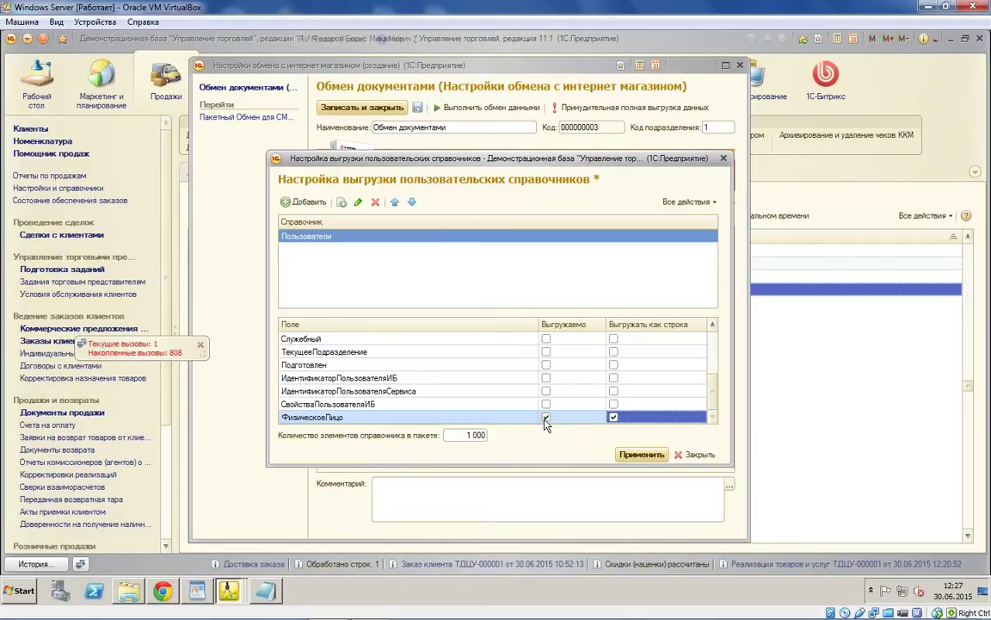
{"action": "left_click", "coordinate": [613, 416]}
{"action": "key", "text": "ctrl+Return"}
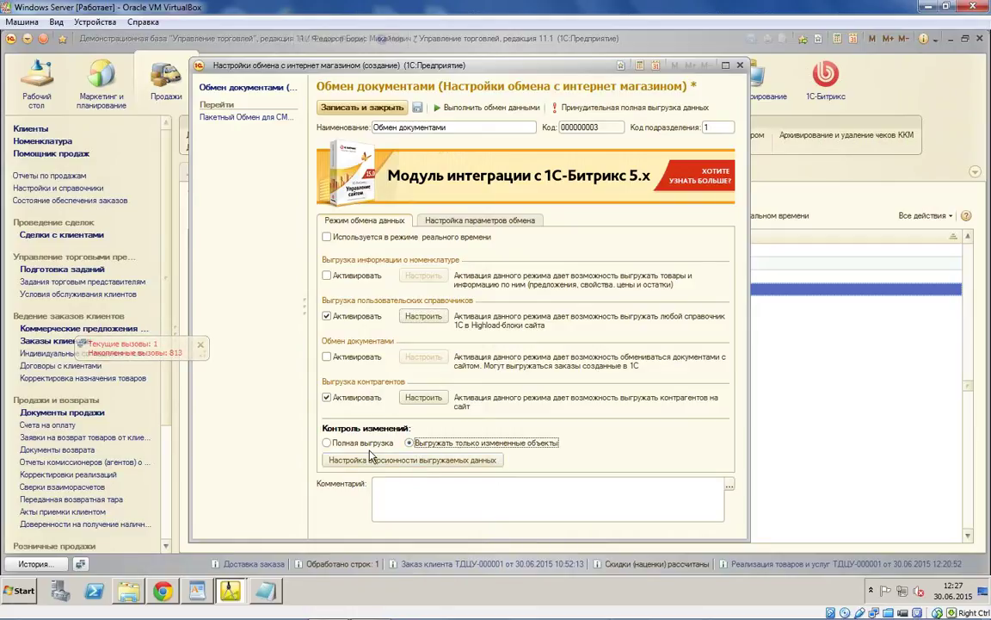
Step: Switch the node to Выгружать только измененные объекты, review exchange parameters, and confirm saving
{"action": "left_click", "coordinate": [448, 220]}
{"action": "left_click", "coordinate": [383, 217]}
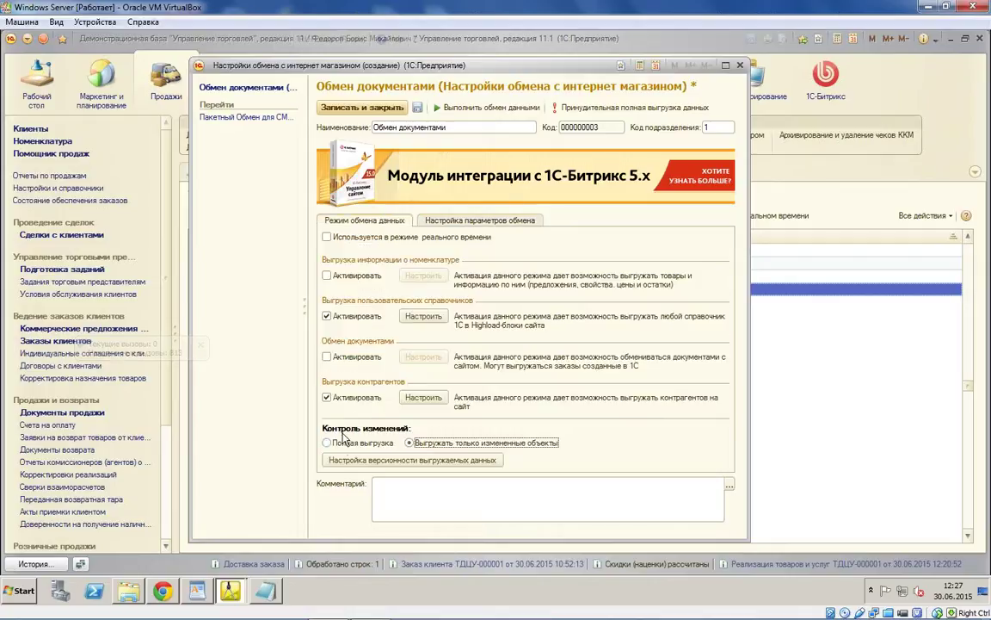
{"action": "left_click", "coordinate": [450, 444]}
{"action": "left_click", "coordinate": [443, 220]}
{"action": "left_click", "coordinate": [426, 351]}
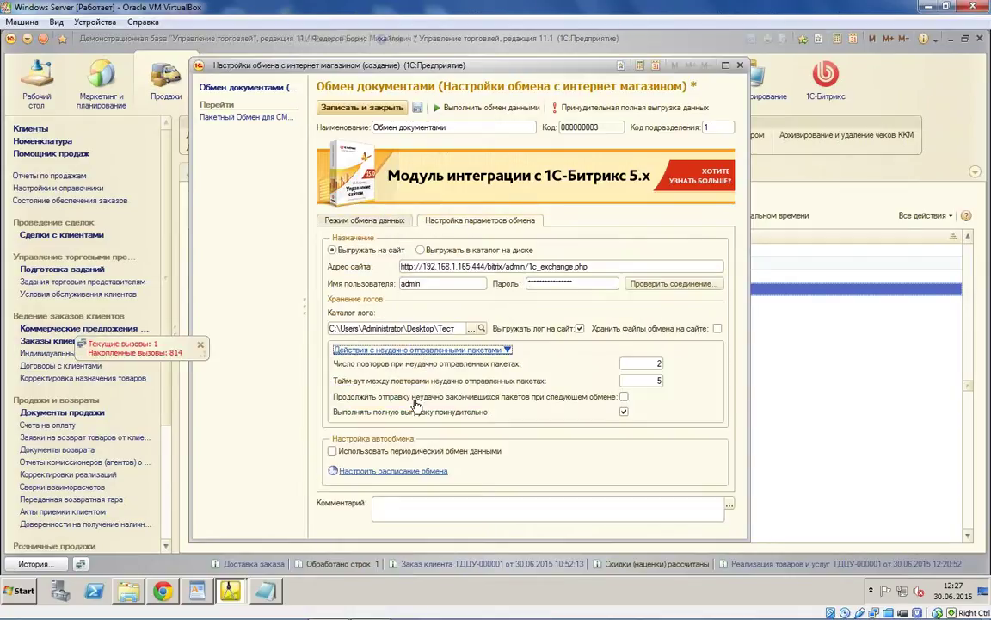
{"action": "left_click", "coordinate": [362, 220]}
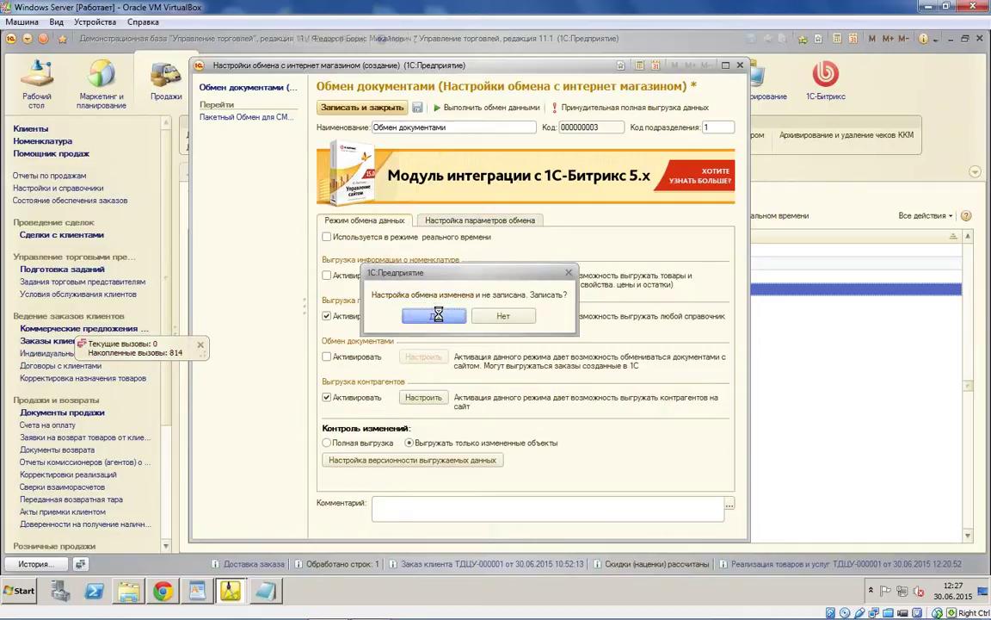
{"action": "left_click", "coordinate": [435, 315]}
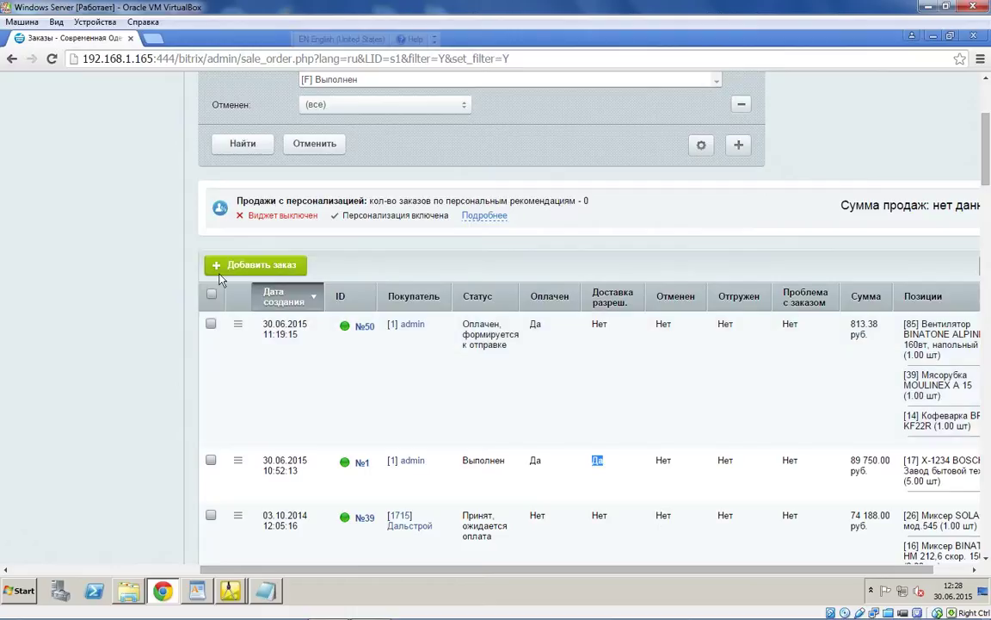
Step: Scroll the left admin menu past the Магазин sections to Highload-блоки > Polzovateli
{"action": "scroll", "coordinate": [220, 280], "scroll_direction": "up", "scroll_amount": 2}
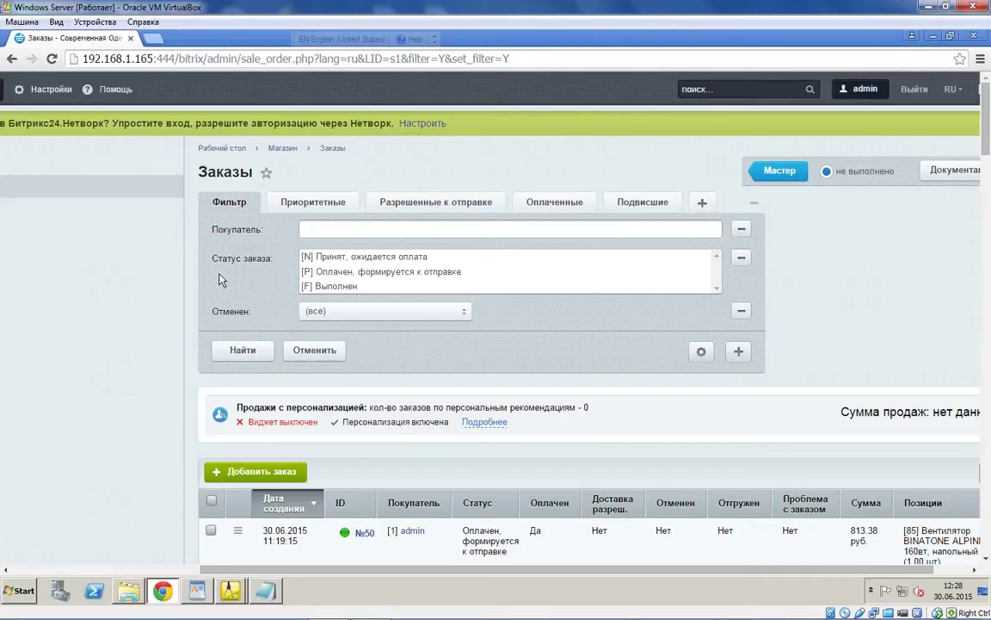
{"action": "scroll", "coordinate": [220, 280], "scroll_direction": "left", "scroll_amount": 3}
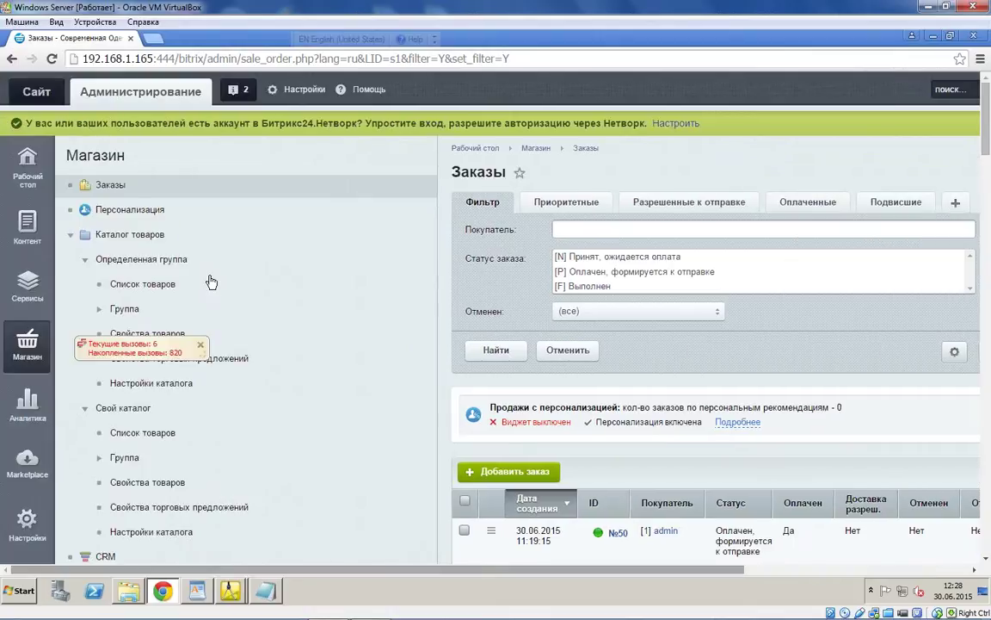
{"action": "scroll", "coordinate": [258, 318], "scroll_direction": "down", "scroll_amount": 10}
{"action": "scroll", "coordinate": [310, 365], "scroll_direction": "down", "scroll_amount": 5}
{"action": "left_click", "coordinate": [168, 419]}
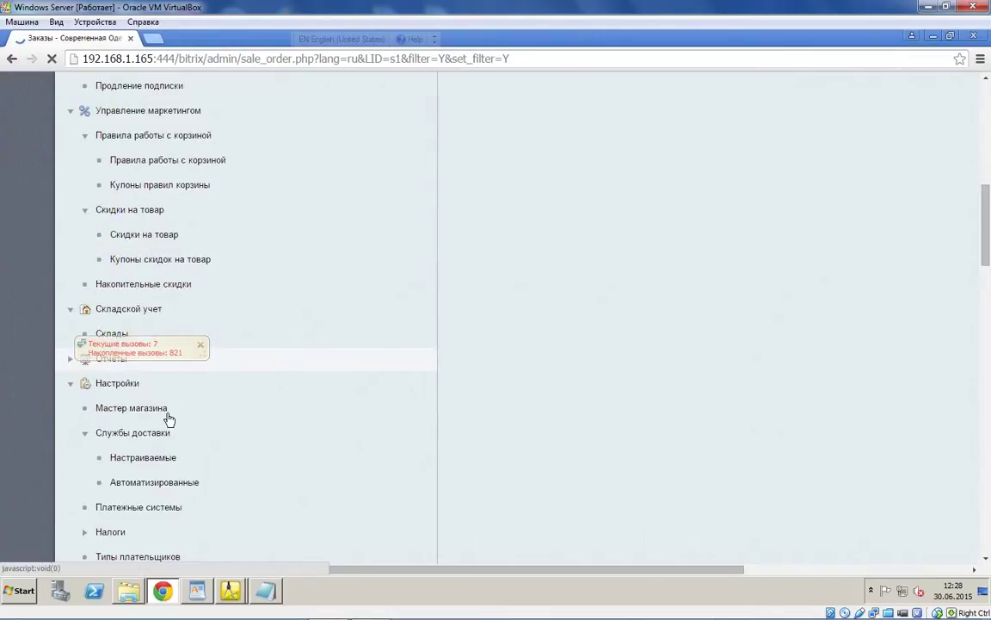
{"action": "scroll", "coordinate": [82, 295], "scroll_direction": "down", "scroll_amount": 7}
{"action": "scroll", "coordinate": [82, 294], "scroll_direction": "up", "scroll_amount": 5}
{"action": "scroll", "coordinate": [86, 297], "scroll_direction": "up", "scroll_amount": 15}
{"action": "scroll", "coordinate": [156, 379], "scroll_direction": "down", "scroll_amount": 20}
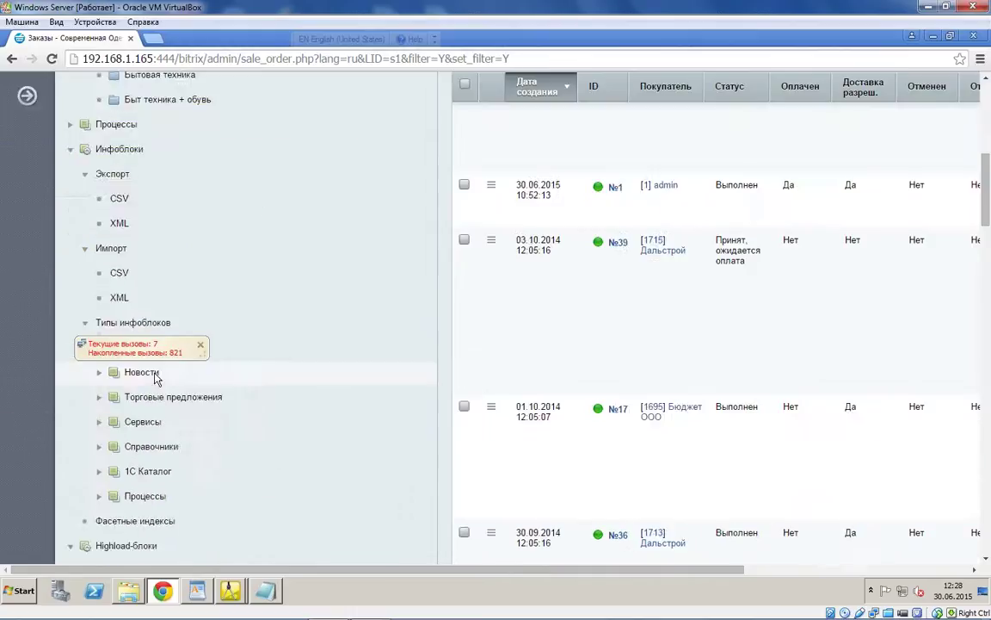
{"action": "scroll", "coordinate": [156, 376], "scroll_direction": "down", "scroll_amount": 5}
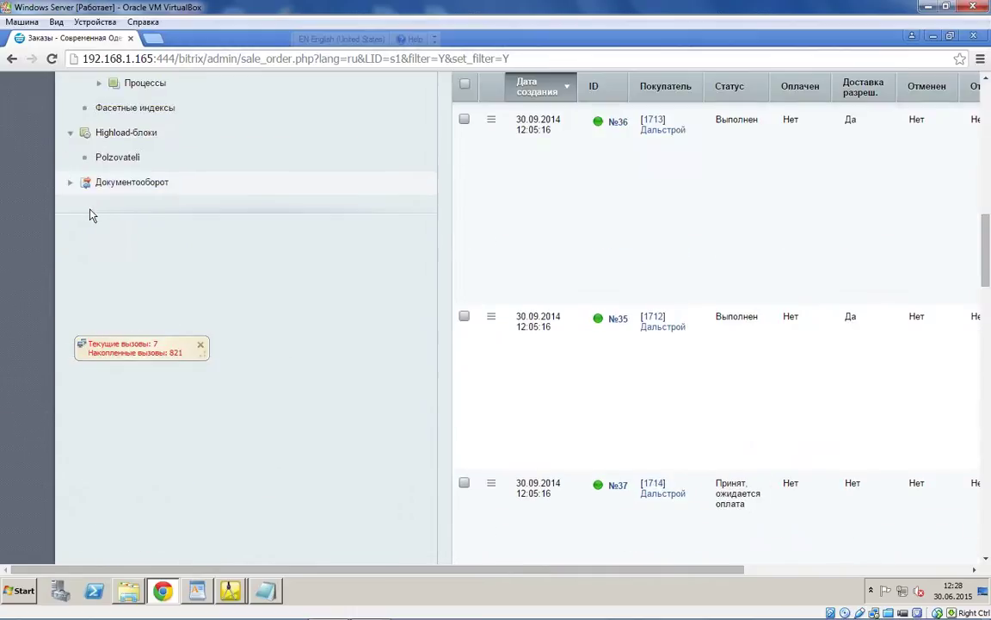
Step: Show the Polzovateli highload block records sorted by the UF_FIZICHESKOELITSO column
{"action": "left_click", "coordinate": [122, 161]}
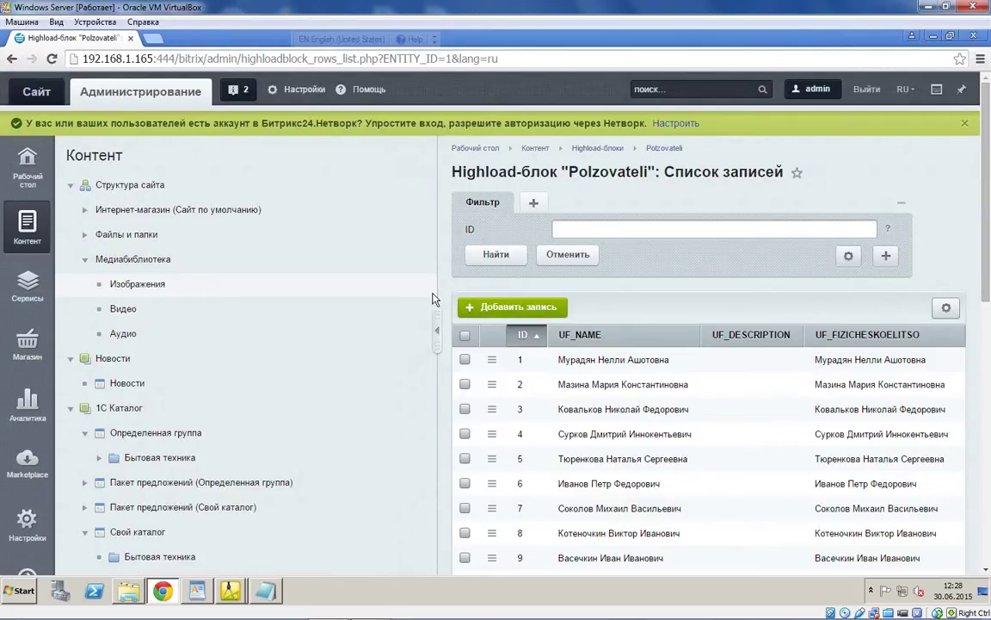
{"action": "scroll", "coordinate": [433, 298], "scroll_direction": "down", "scroll_amount": 2}
{"action": "triple_click", "coordinate": [614, 222]}
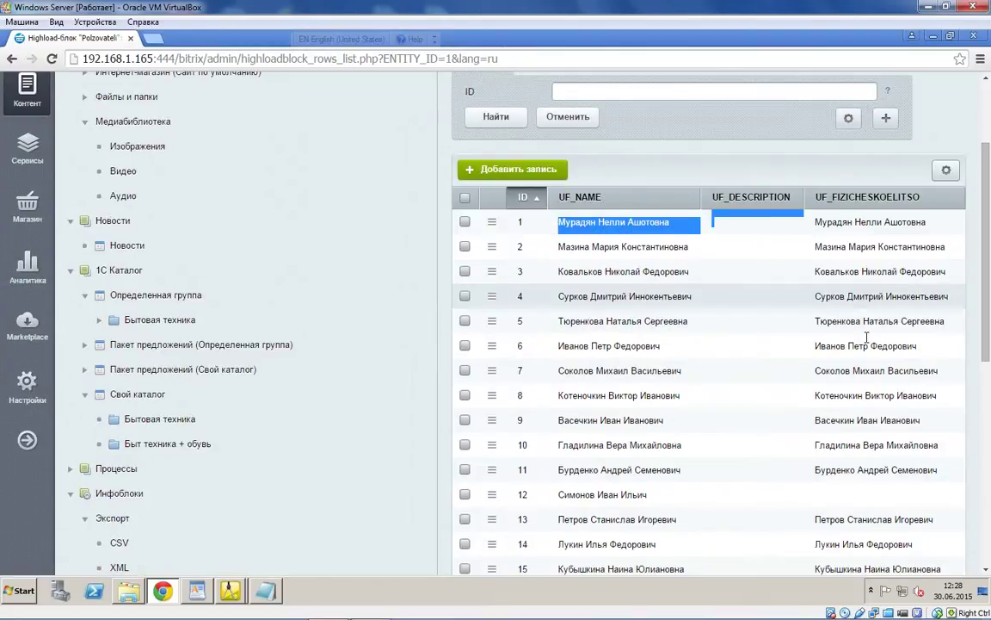
{"action": "scroll", "coordinate": [867, 336], "scroll_direction": "down", "scroll_amount": 1}
{"action": "left_click_drag", "start_coordinate": [920, 128], "coordinate": [828, 131]}
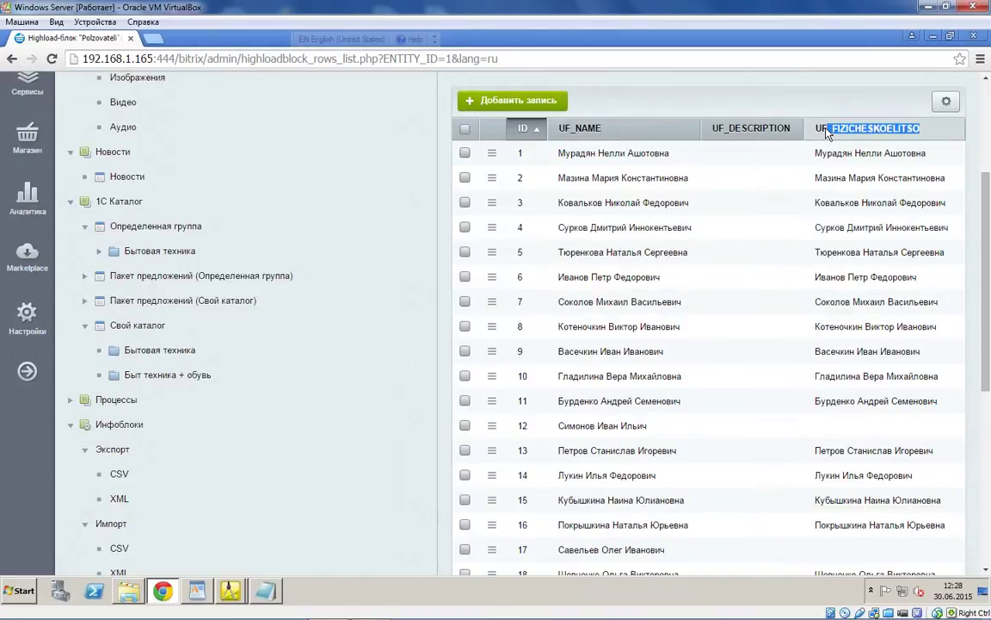
{"action": "left_click", "coordinate": [828, 131]}
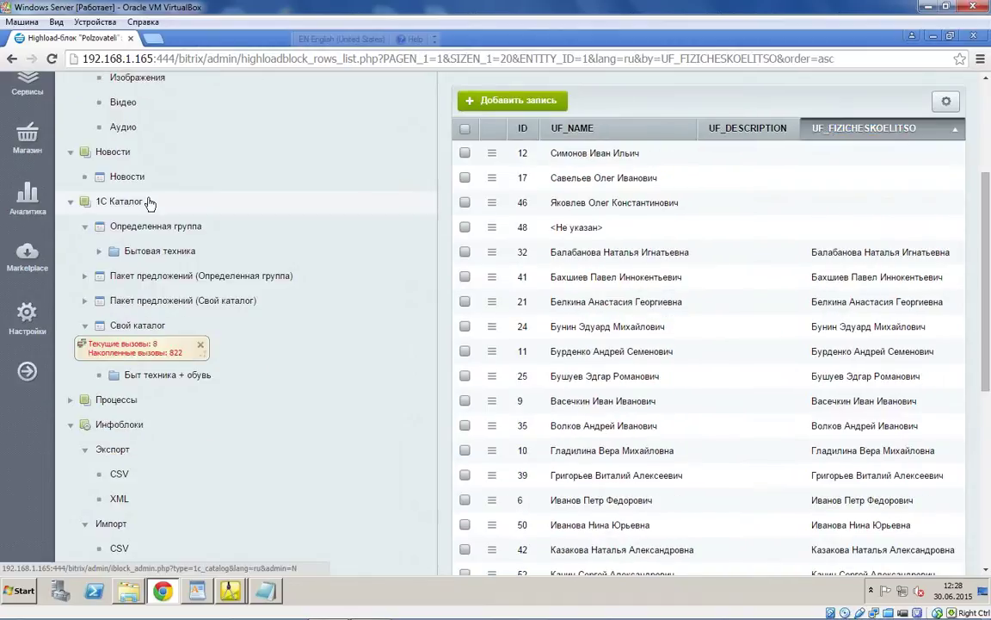
{"action": "scroll", "coordinate": [125, 226], "scroll_direction": "up", "scroll_amount": 3}
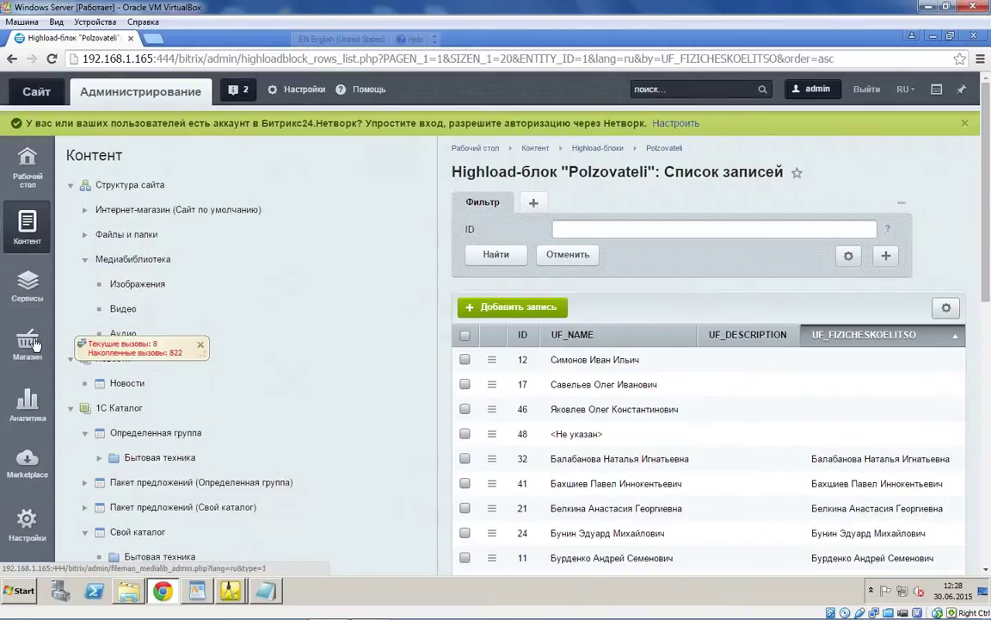
{"action": "scroll", "coordinate": [35, 342], "scroll_direction": "down", "scroll_amount": 3}
{"action": "left_click", "coordinate": [38, 336]}
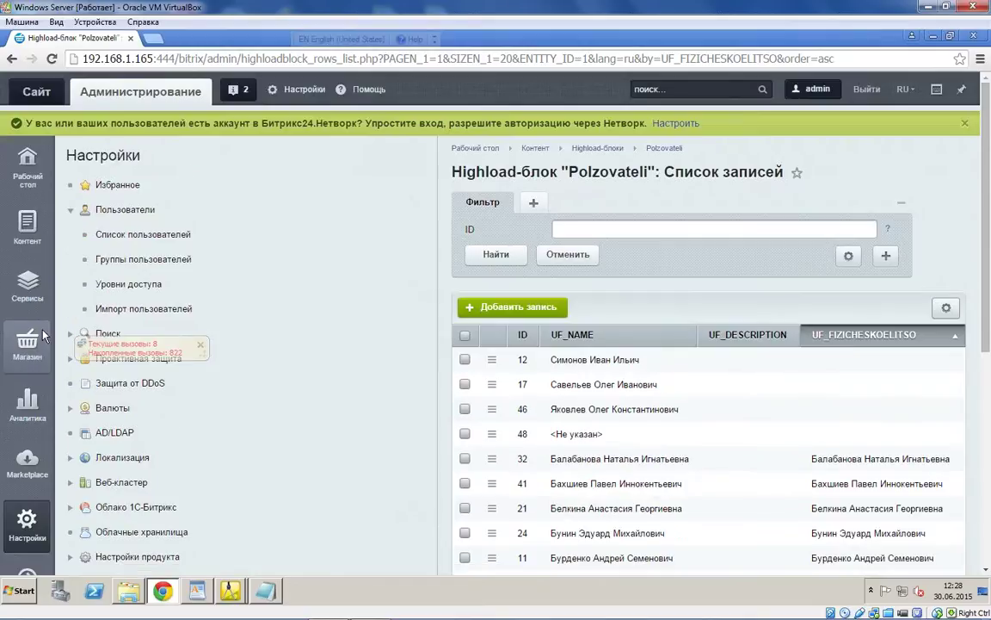
Step: Open Список пользователей and jump to page 12, showing users 221–238 of 238
{"action": "left_click", "coordinate": [118, 238]}
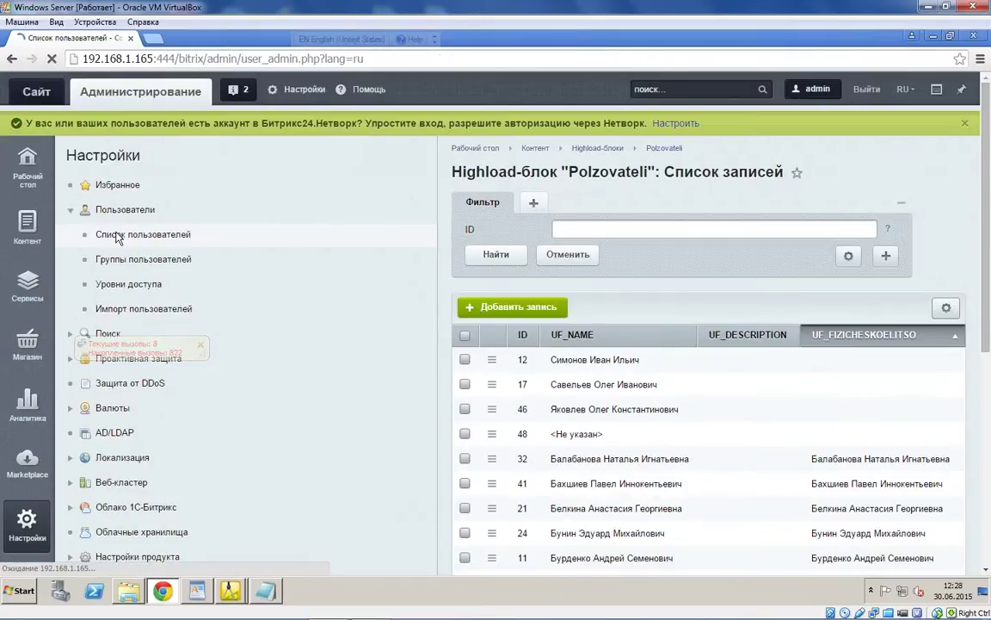
{"action": "scroll", "coordinate": [610, 415], "scroll_direction": "down", "scroll_amount": 6}
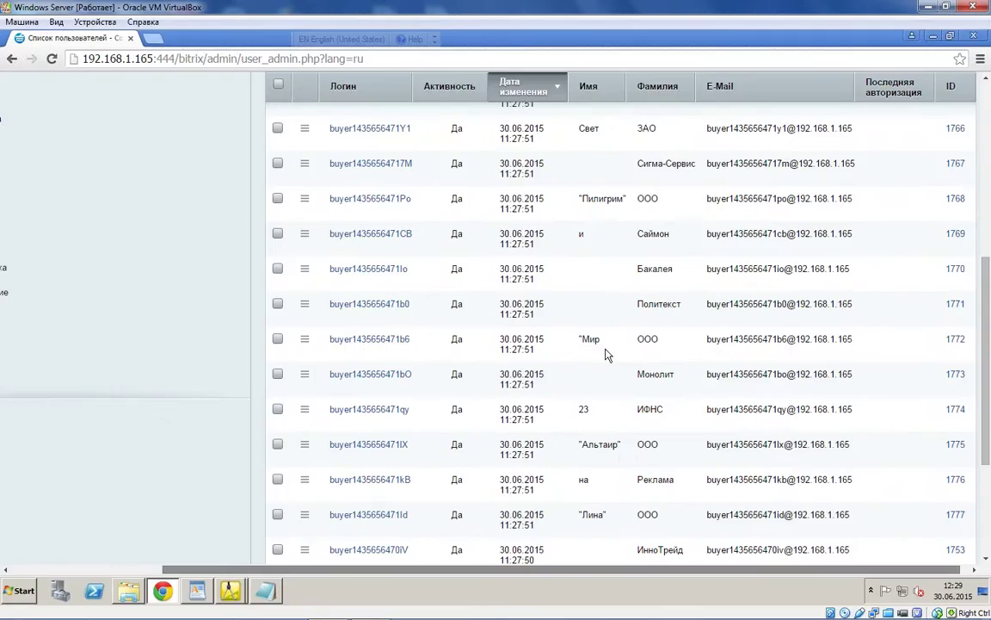
{"action": "scroll", "coordinate": [491, 146], "scroll_direction": "right", "scroll_amount": 1}
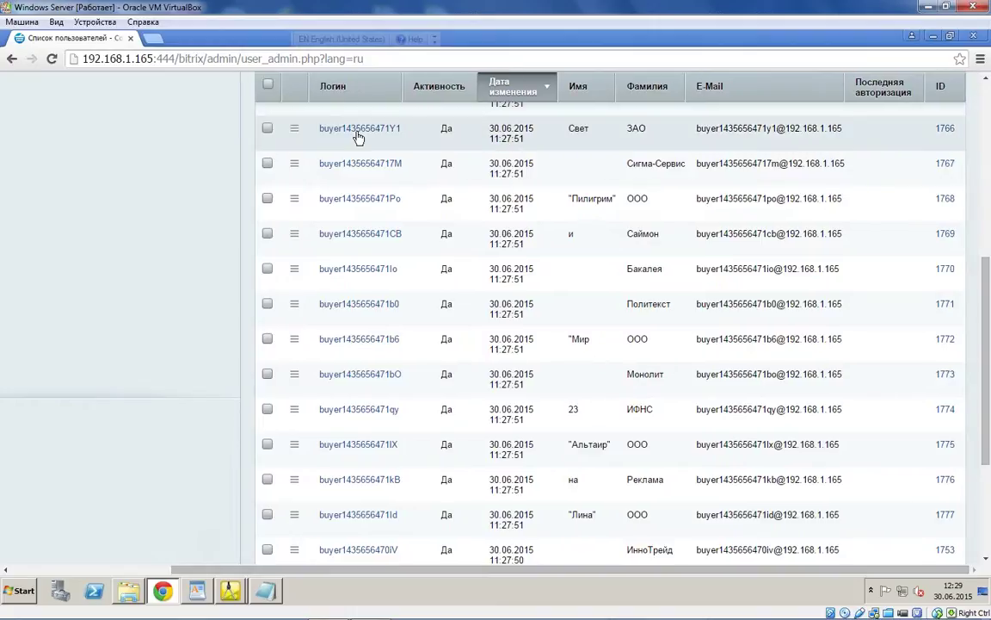
{"action": "scroll", "coordinate": [482, 134], "scroll_direction": "up", "scroll_amount": 1}
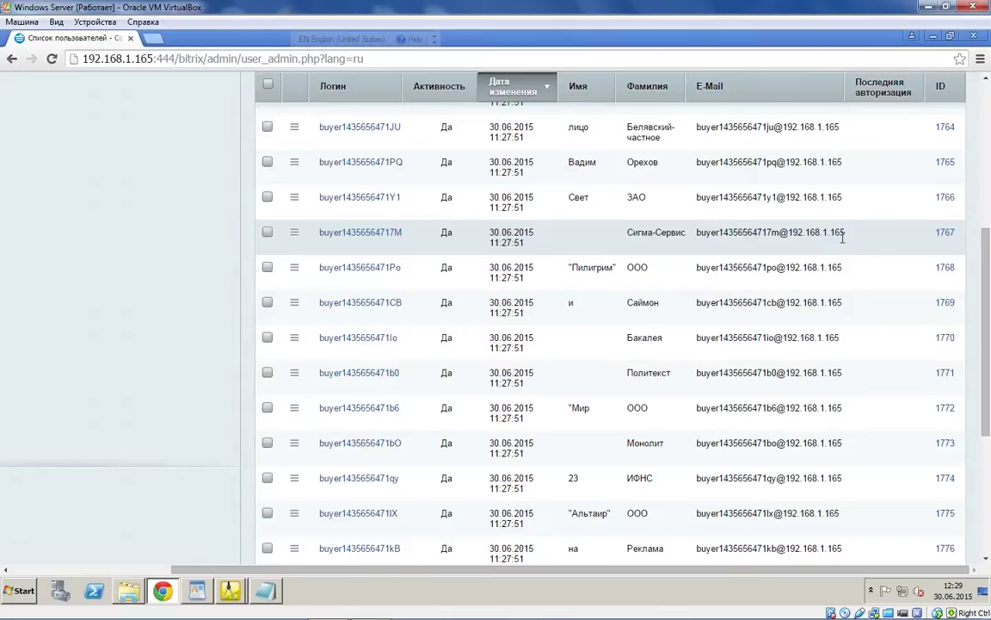
{"action": "left_click_drag", "start_coordinate": [842, 238], "coordinate": [697, 234]}
{"action": "scroll", "coordinate": [617, 337], "scroll_direction": "down", "scroll_amount": 2}
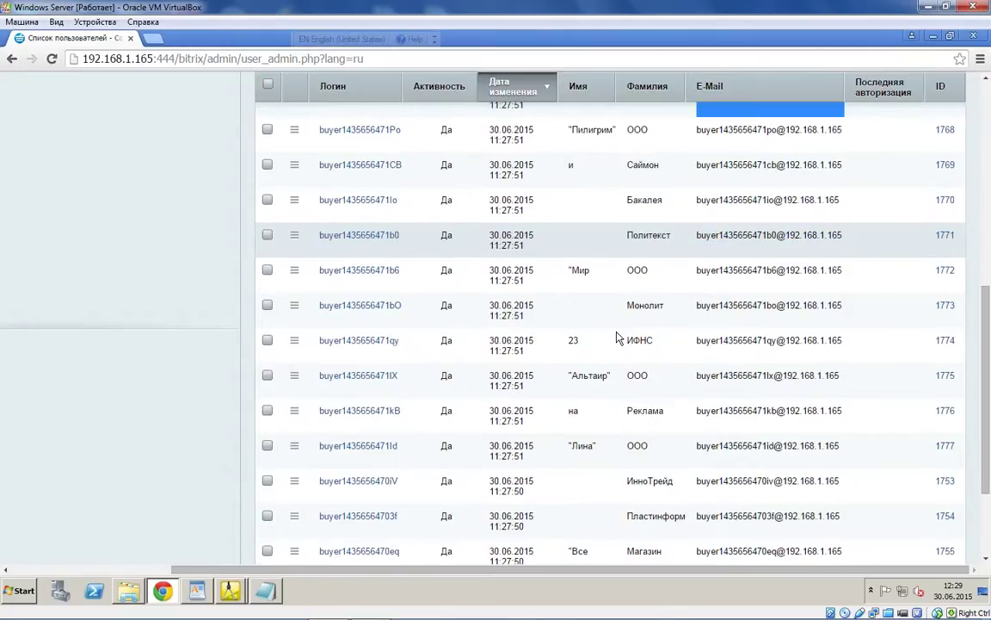
{"action": "scroll", "coordinate": [616, 337], "scroll_direction": "down", "scroll_amount": 5}
{"action": "left_click", "coordinate": [441, 494]}
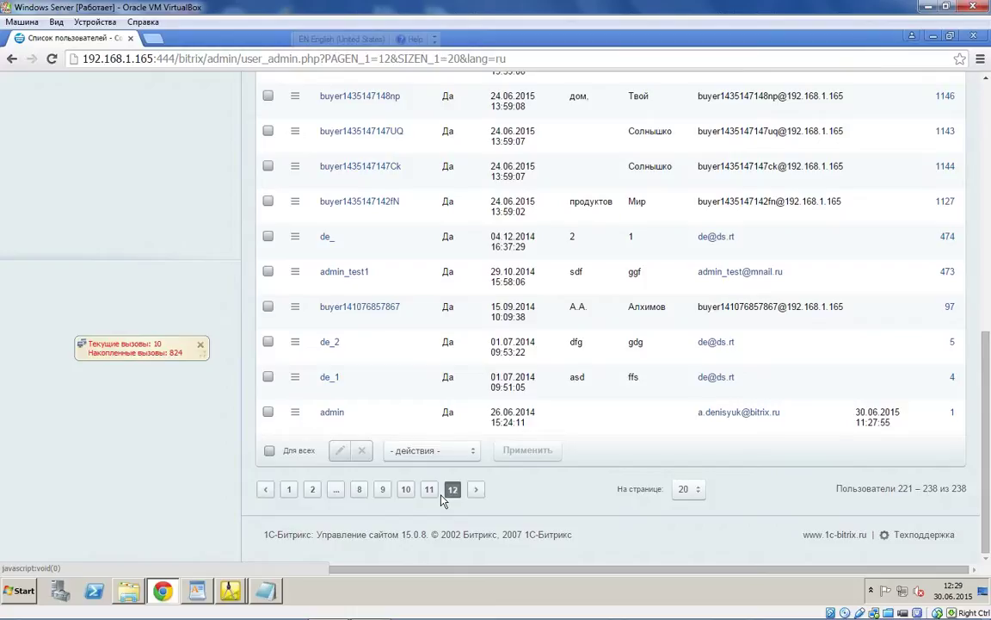
{"action": "scroll", "coordinate": [432, 363], "scroll_direction": "up", "scroll_amount": 4}
{"action": "scroll", "coordinate": [432, 363], "scroll_direction": "up", "scroll_amount": 2}
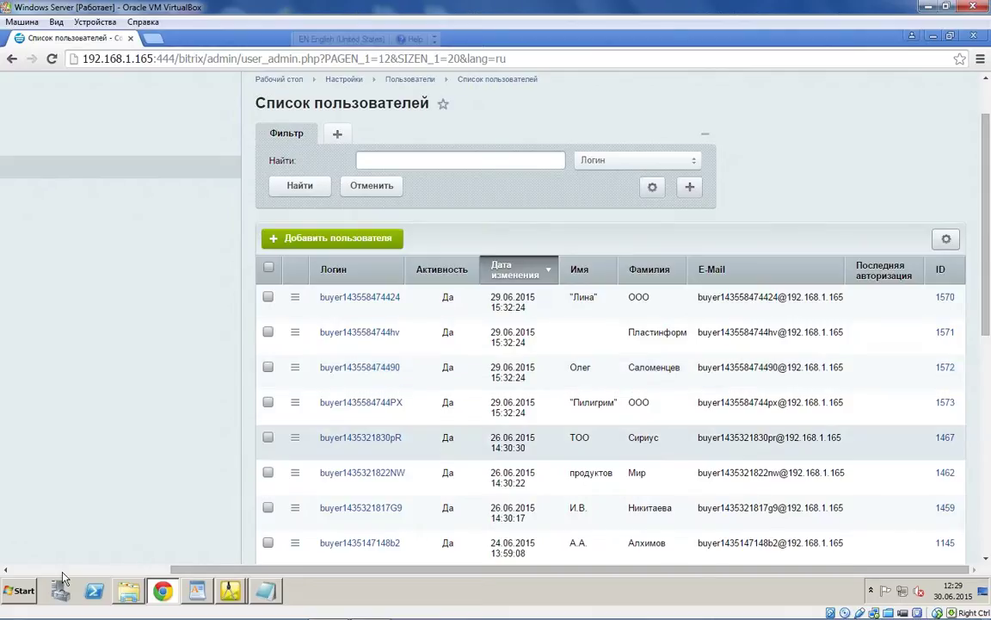
{"action": "scroll", "coordinate": [116, 194], "scroll_direction": "up", "scroll_amount": 2}
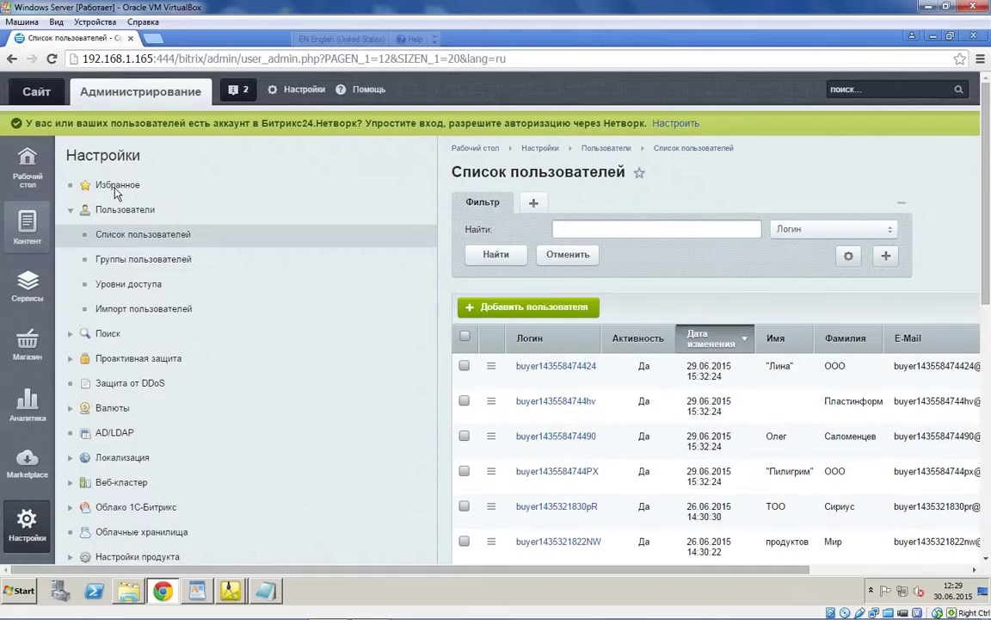
Step: Open the Магазин > Заказы order list and scroll through it
{"action": "left_click", "coordinate": [27, 344]}
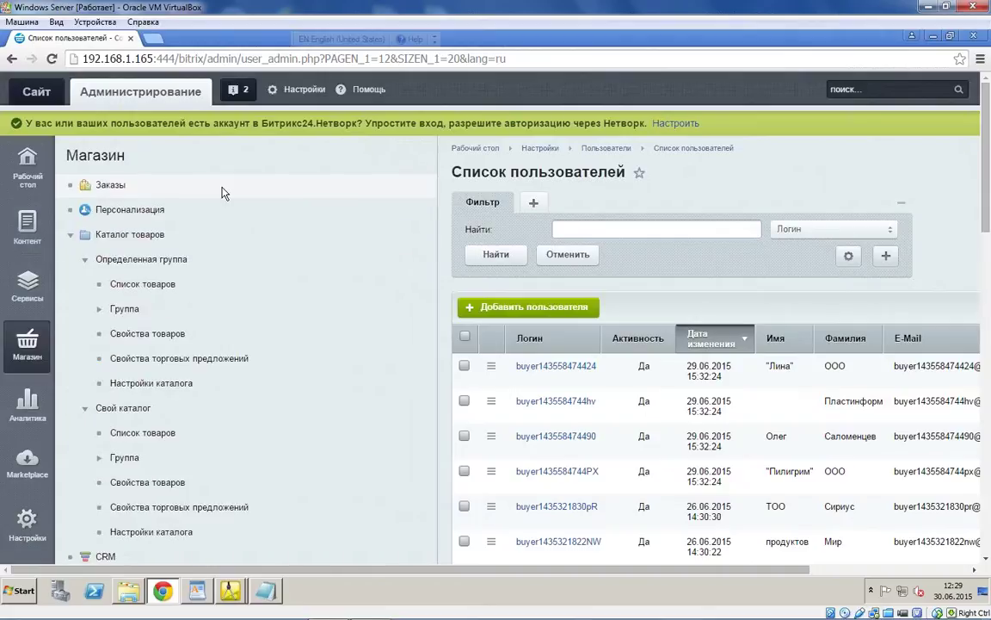
{"action": "left_click", "coordinate": [221, 188]}
{"action": "scroll", "coordinate": [986, 237], "scroll_direction": "down", "scroll_amount": 1}
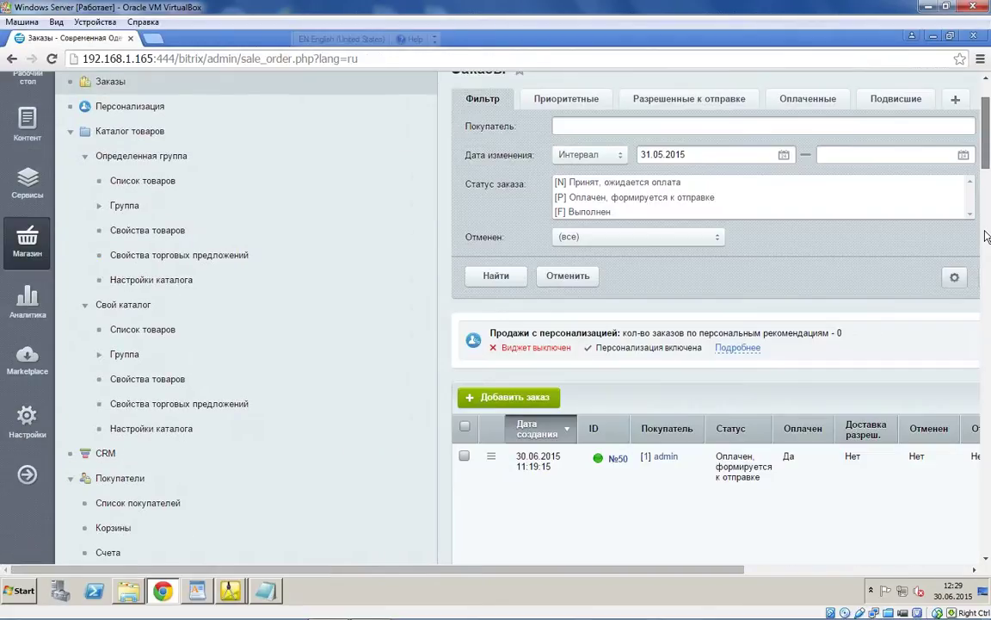
{"action": "scroll", "coordinate": [987, 237], "scroll_direction": "down", "scroll_amount": 15}
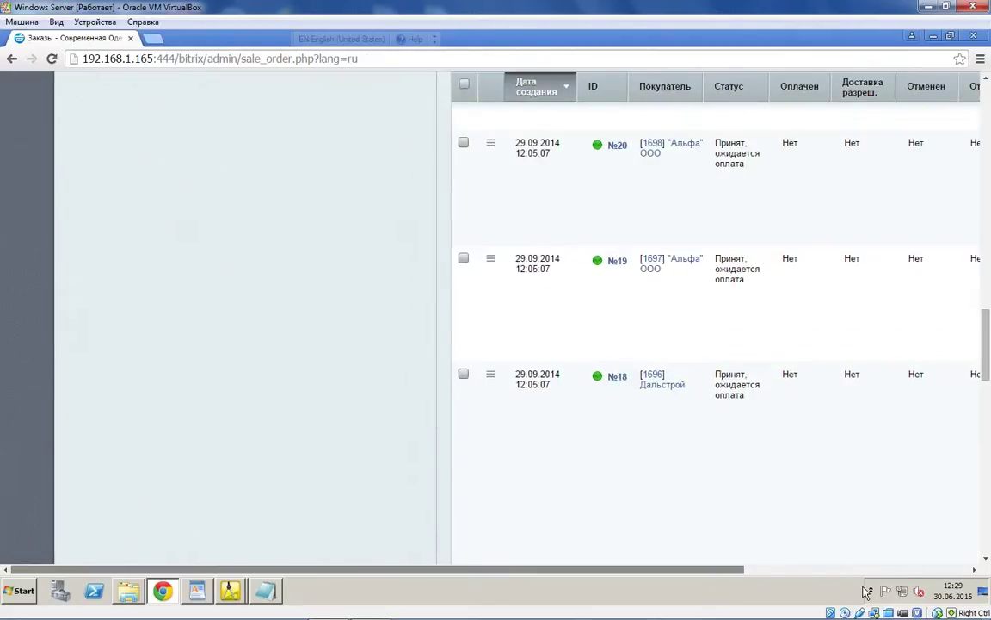
{"action": "left_click_drag", "start_coordinate": [12, 569], "coordinate": [232, 592]}
Step: Bring the 1C Конфигуратор window forward, with the exported XML file in Notepad
{"action": "mouse_move", "coordinate": [230, 590]}
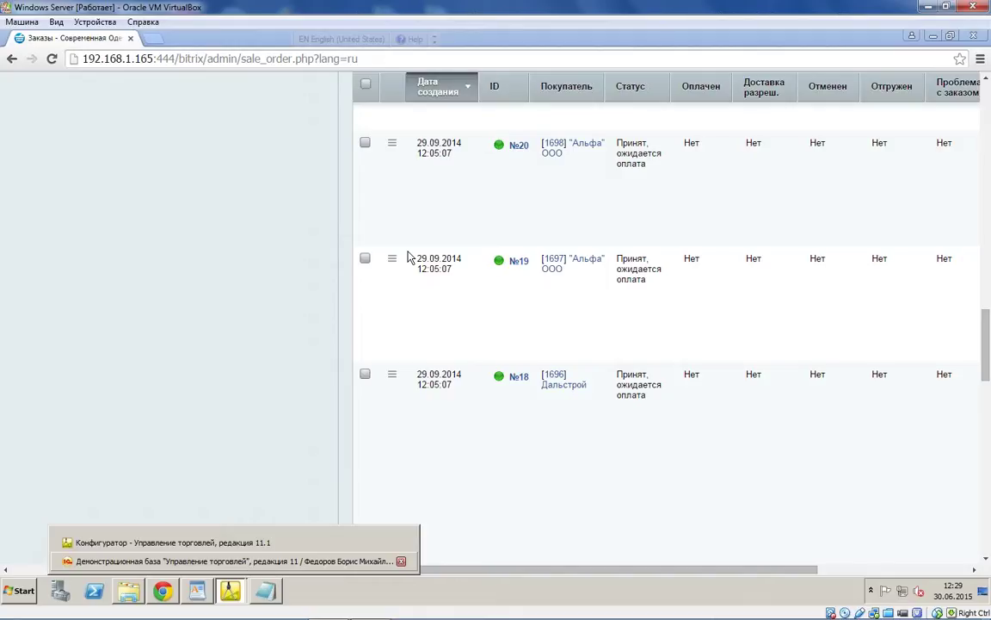
{"action": "left_click", "coordinate": [232, 560]}
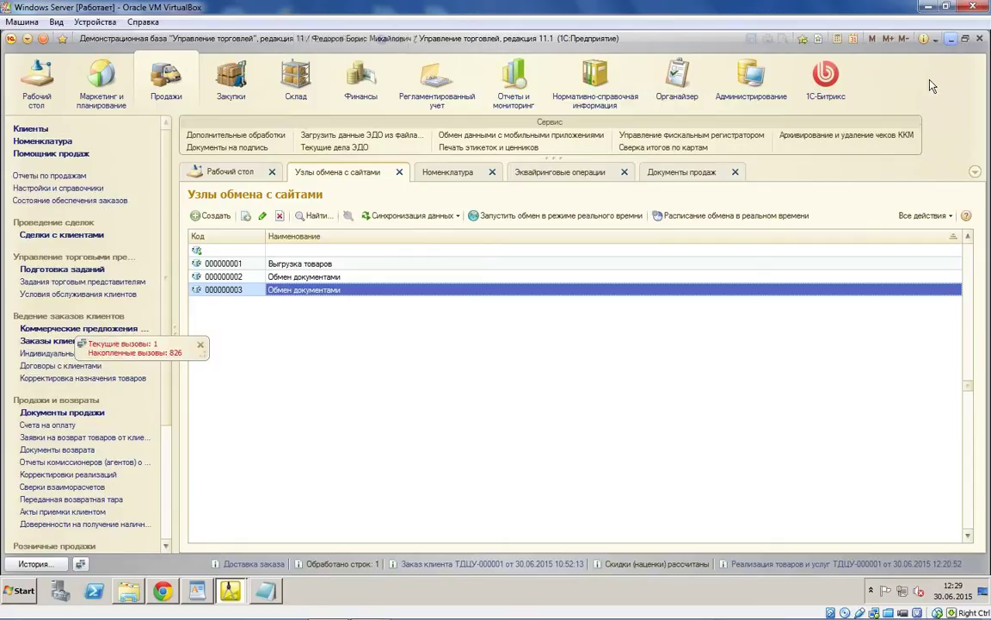
{"action": "left_click", "coordinate": [952, 40]}
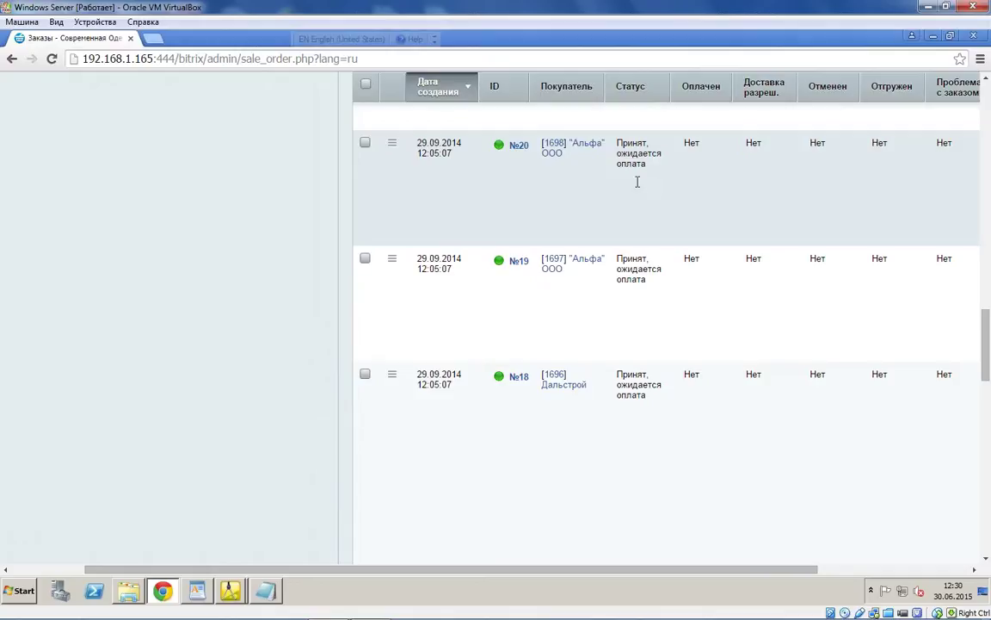
{"action": "scroll", "coordinate": [654, 223], "scroll_direction": "up", "scroll_amount": 5}
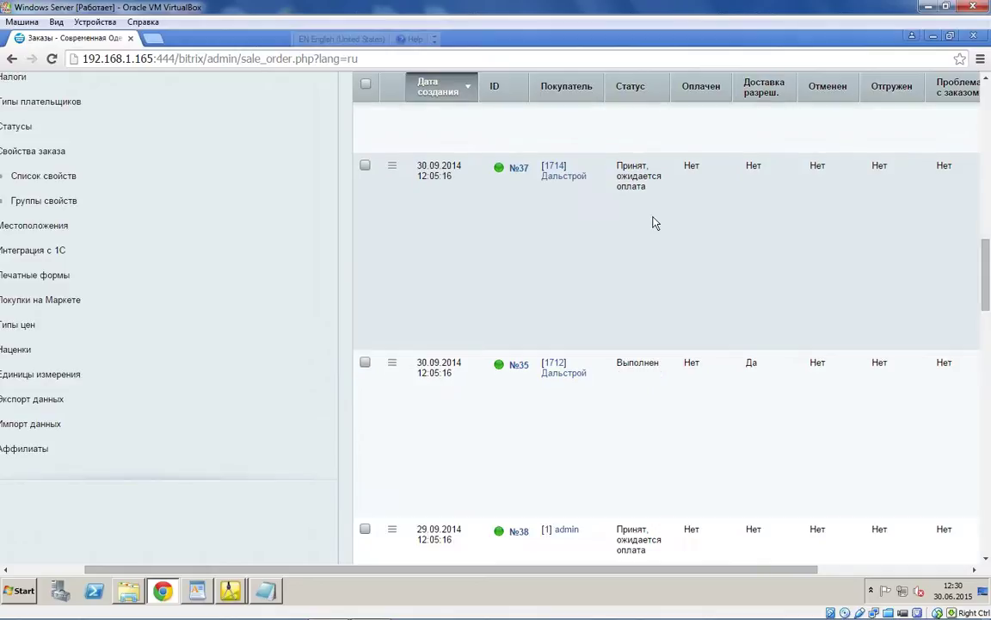
{"action": "scroll", "coordinate": [654, 223], "scroll_direction": "up", "scroll_amount": 6}
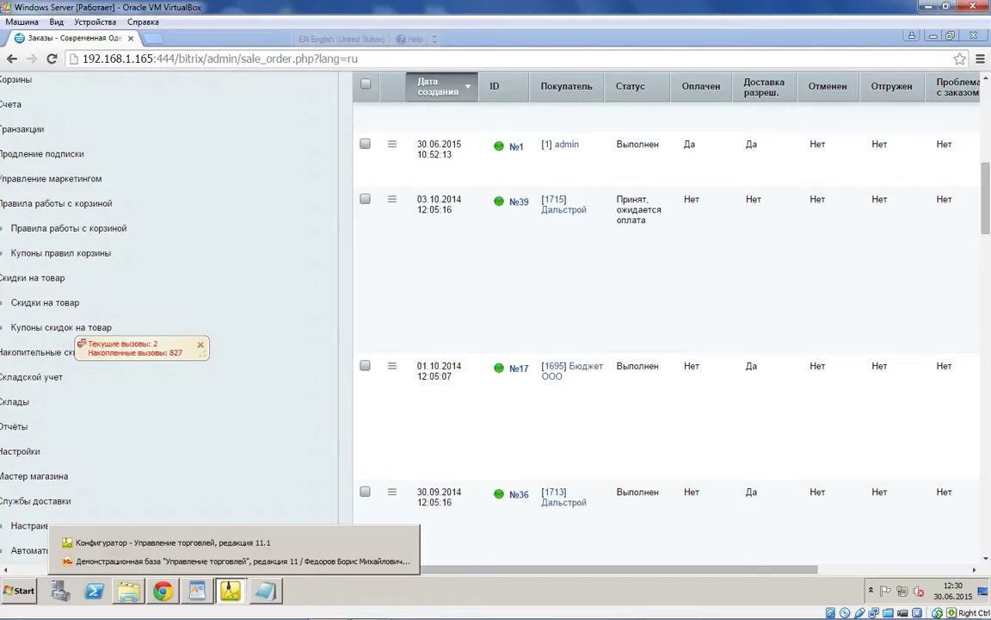
{"action": "left_click", "coordinate": [250, 542]}
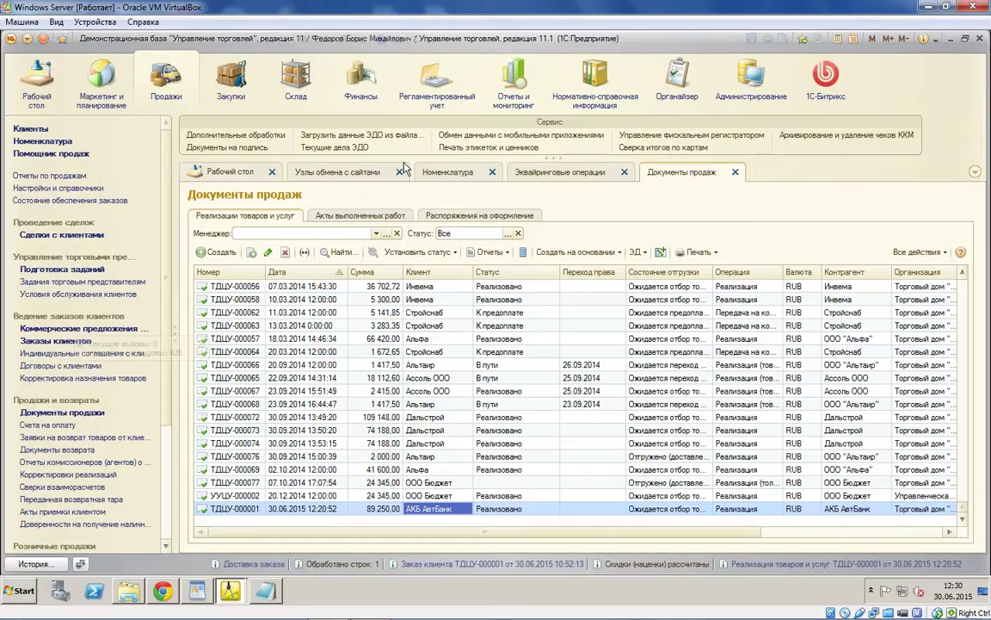
Step: In the Обмен документами node, deactivate custom catalog and counterparty export
{"action": "left_click", "coordinate": [362, 170]}
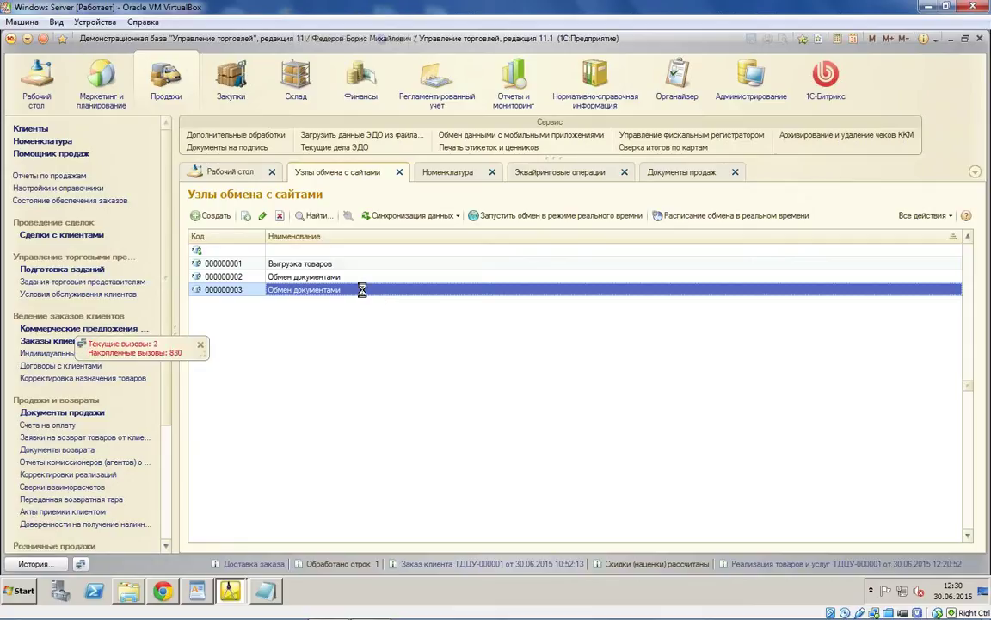
{"action": "double_click", "coordinate": [368, 294]}
{"action": "left_click", "coordinate": [430, 221]}
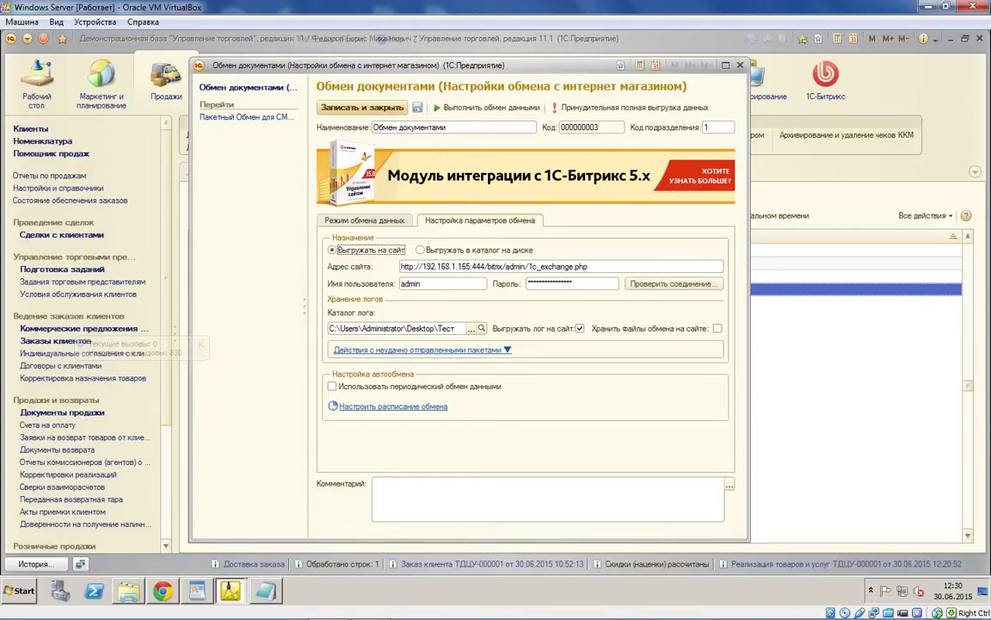
{"action": "left_click", "coordinate": [362, 220]}
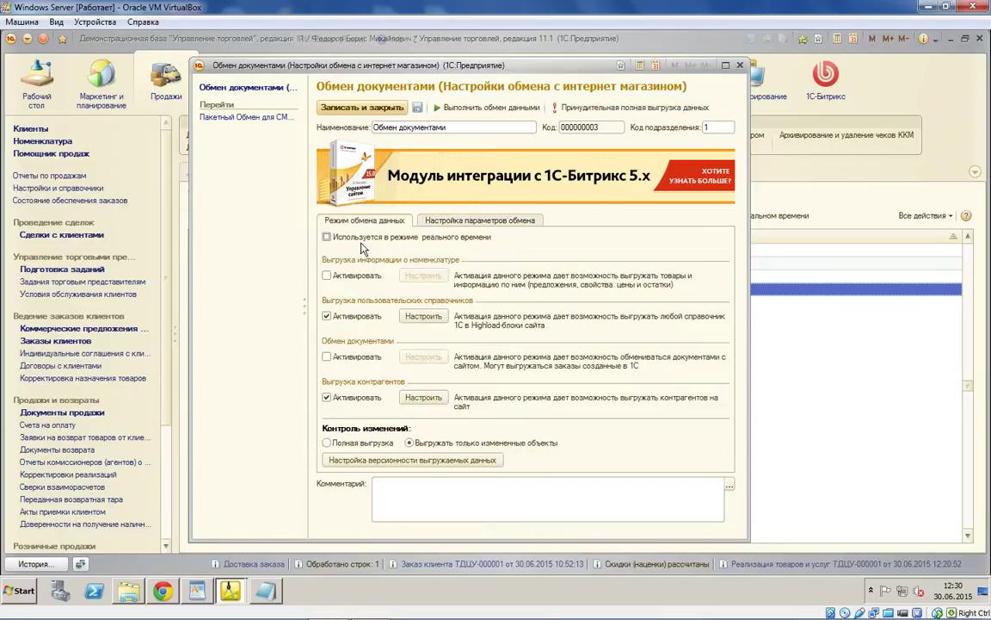
{"action": "left_click", "coordinate": [327, 316]}
{"action": "left_click", "coordinate": [335, 399]}
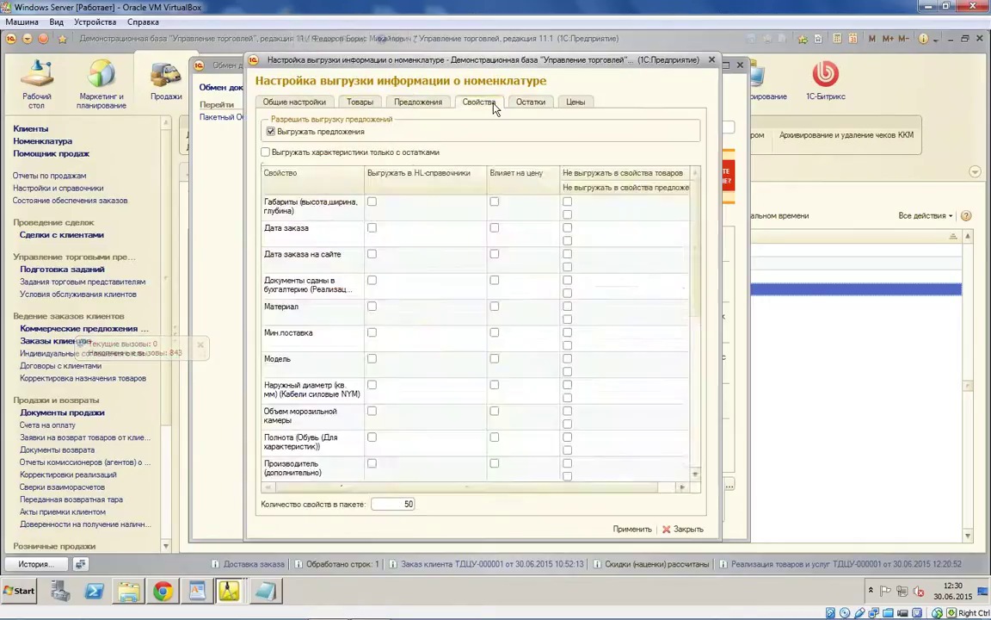
Step: Review and apply the nomenclature export settings, then open the product group tree setup
{"action": "left_click", "coordinate": [530, 101]}
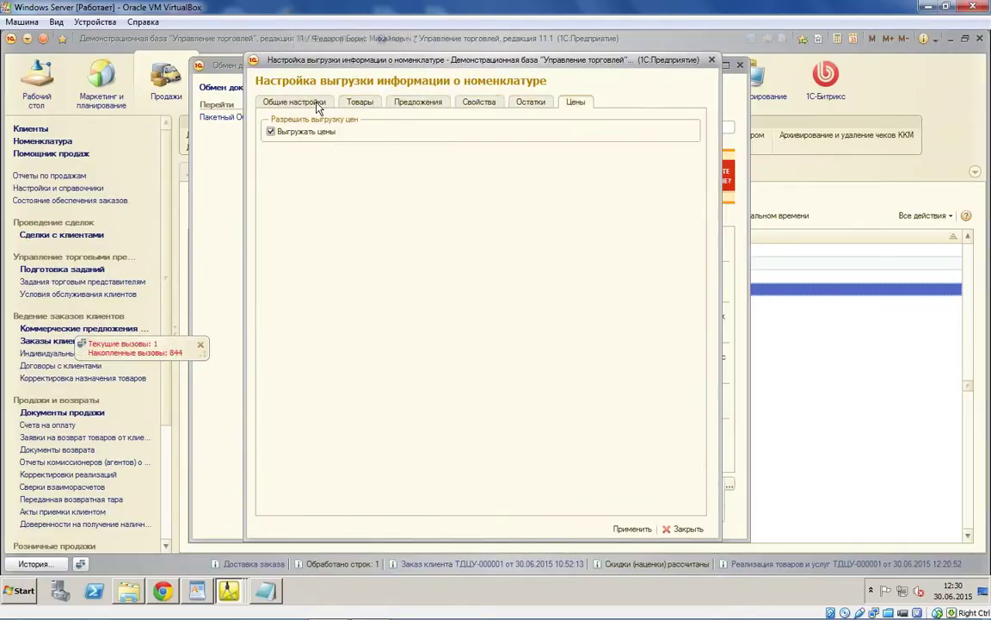
{"action": "left_click", "coordinate": [288, 97]}
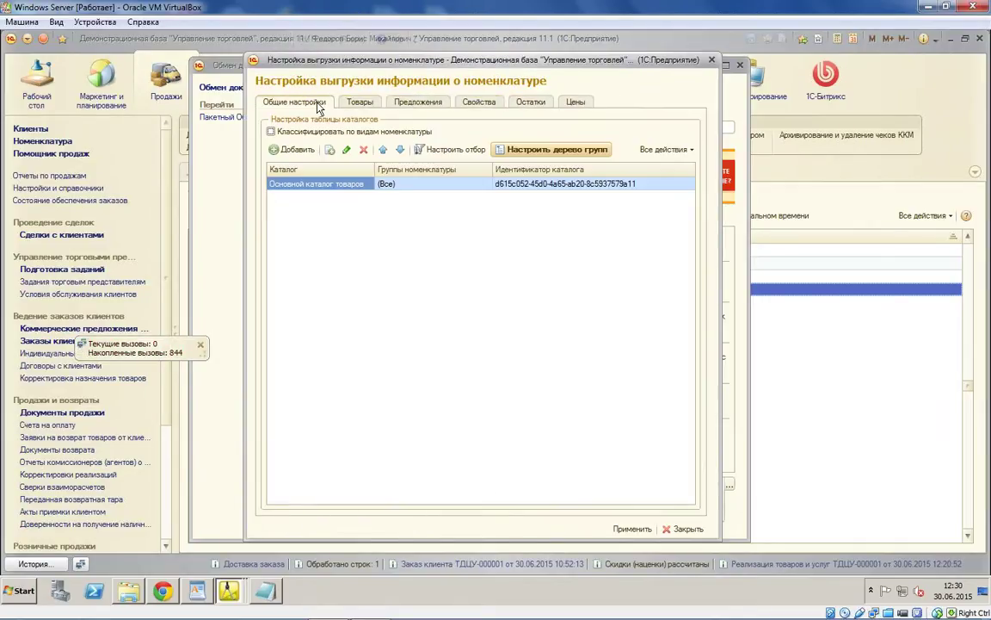
{"action": "left_click", "coordinate": [633, 529]}
{"action": "left_click", "coordinate": [428, 277]}
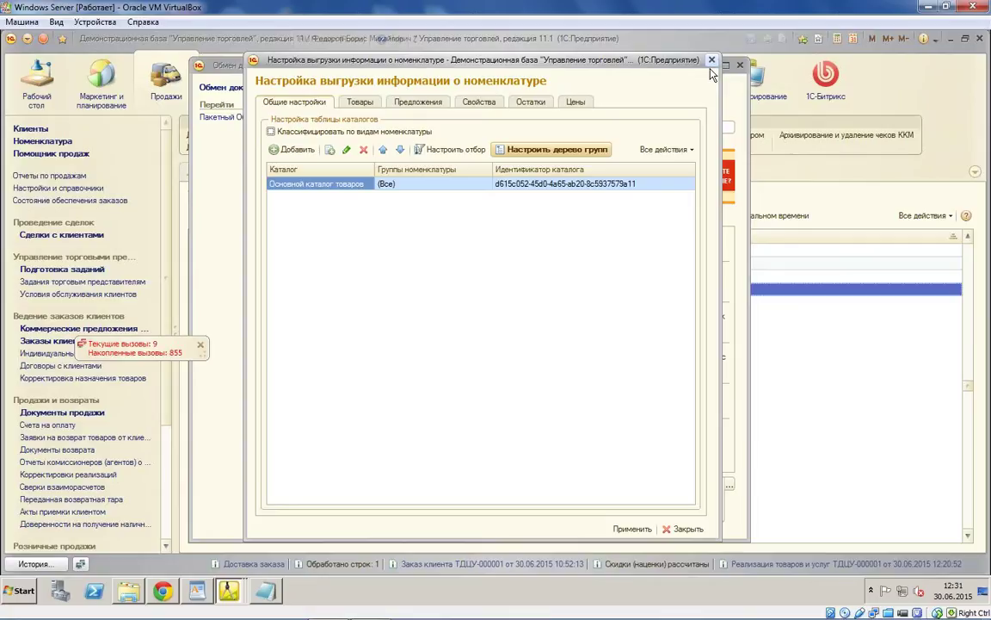
{"action": "left_click", "coordinate": [552, 151]}
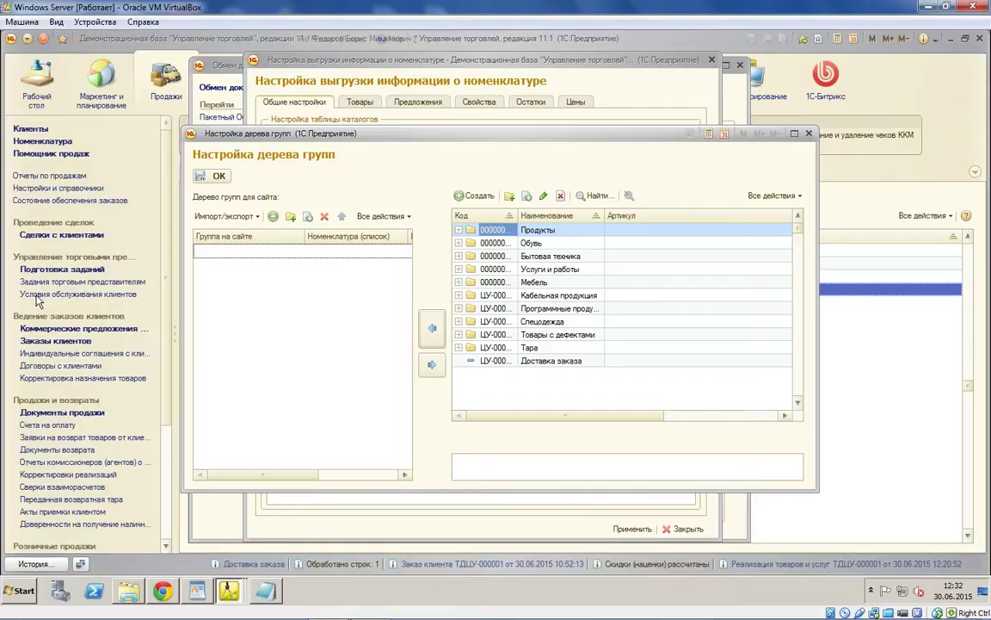
Step: Close the group tree setup, review the Предложения options, and close the Обмен документами node forms
{"action": "key", "text": "Escape"}
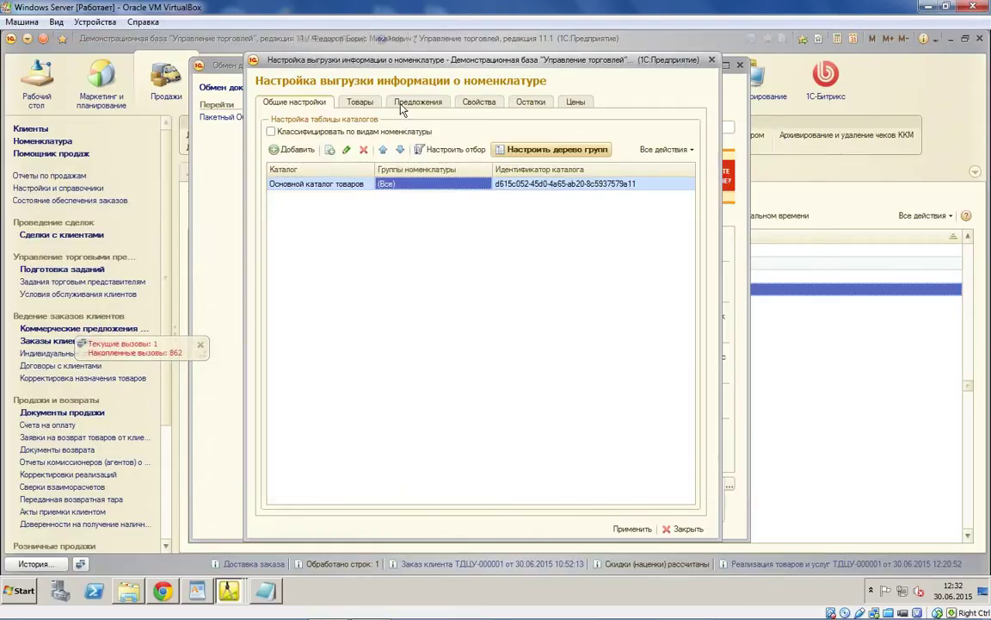
{"action": "left_click", "coordinate": [400, 105]}
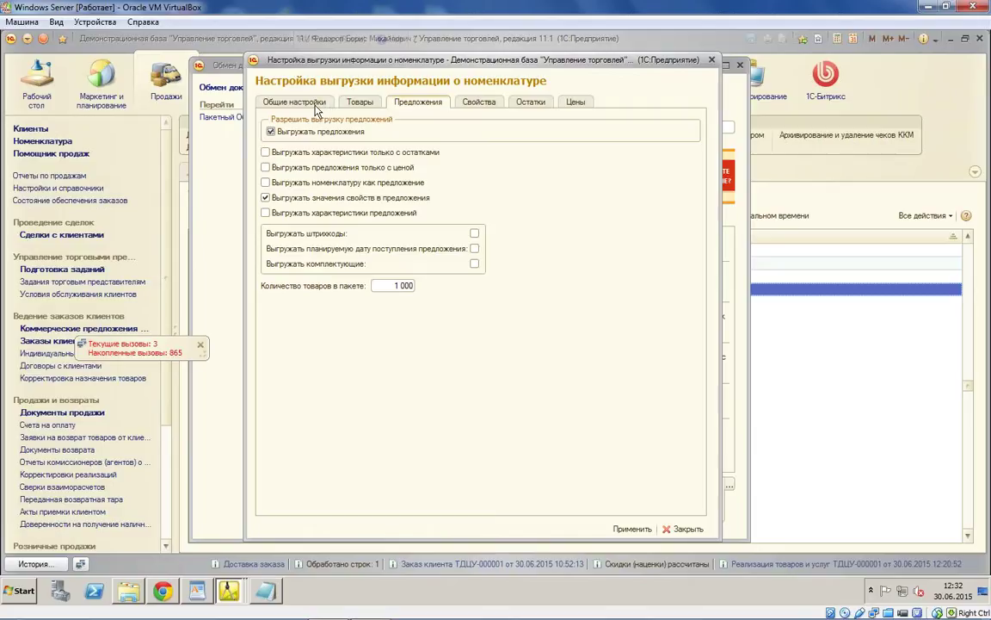
{"action": "left_click", "coordinate": [316, 107]}
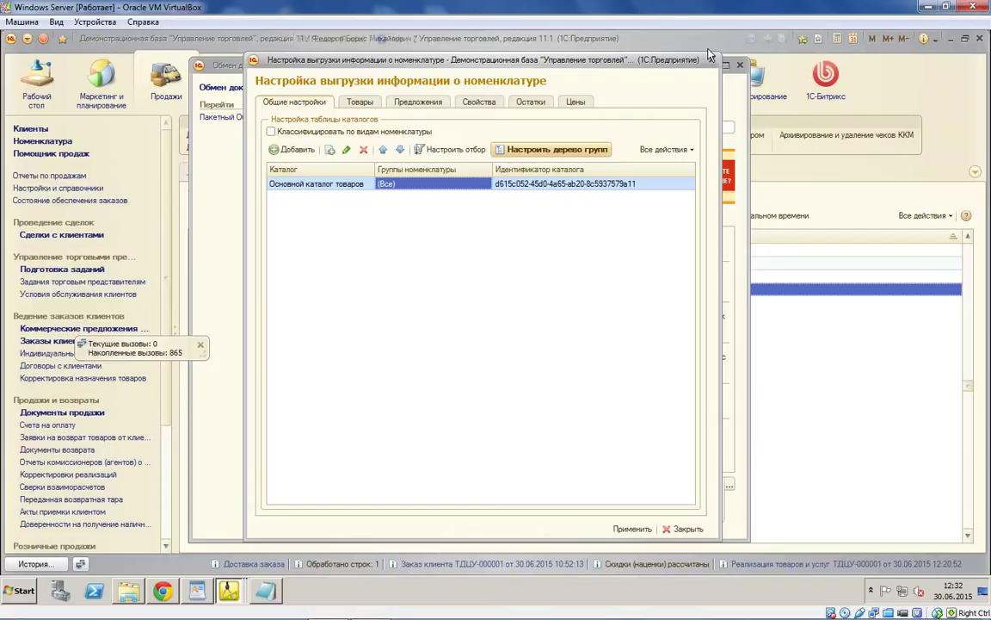
{"action": "key", "text": "Escape"}
{"action": "key", "text": "Escape"}
{"action": "left_click", "coordinate": [361, 264]}
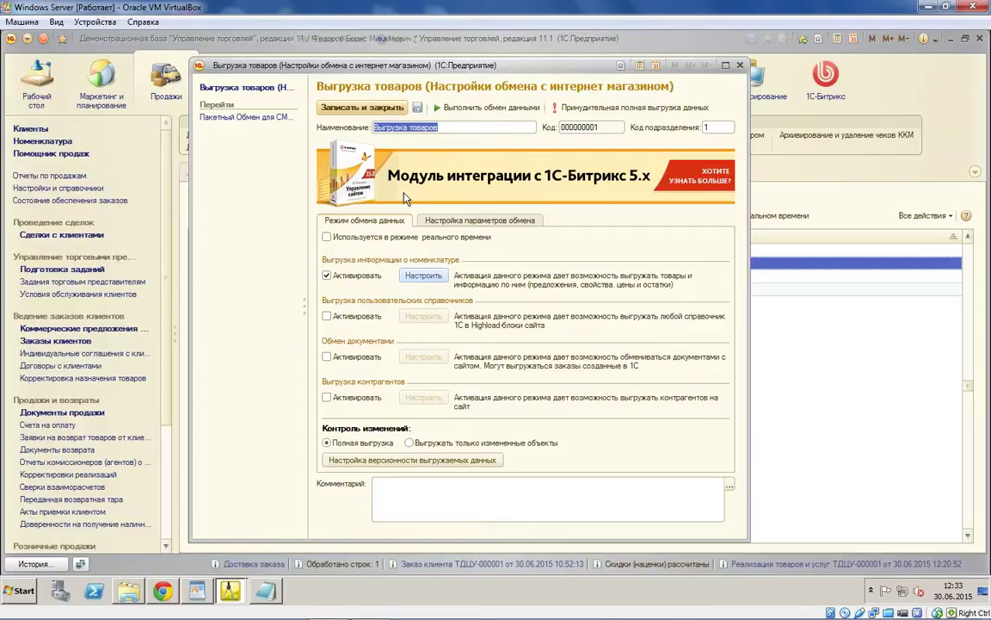
Step: Uncheck Выгружать предложения for Выгрузка товаров, review Остатки and Цены, then apply and save
{"action": "left_click", "coordinate": [424, 275]}
{"action": "left_click", "coordinate": [353, 102]}
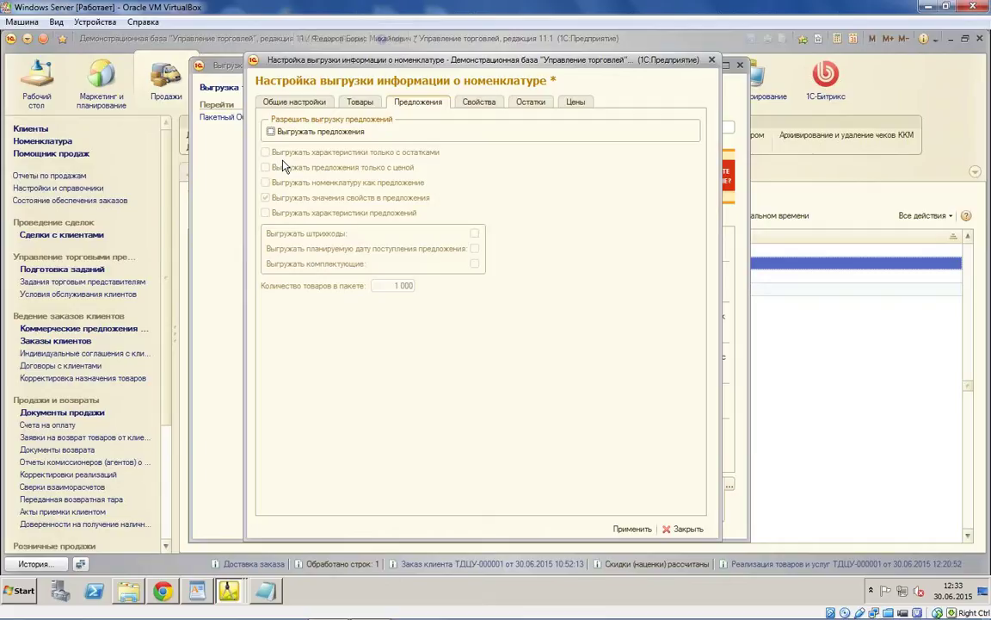
{"action": "left_click", "coordinate": [271, 131]}
{"action": "left_click", "coordinate": [488, 103]}
{"action": "left_click", "coordinate": [531, 102]}
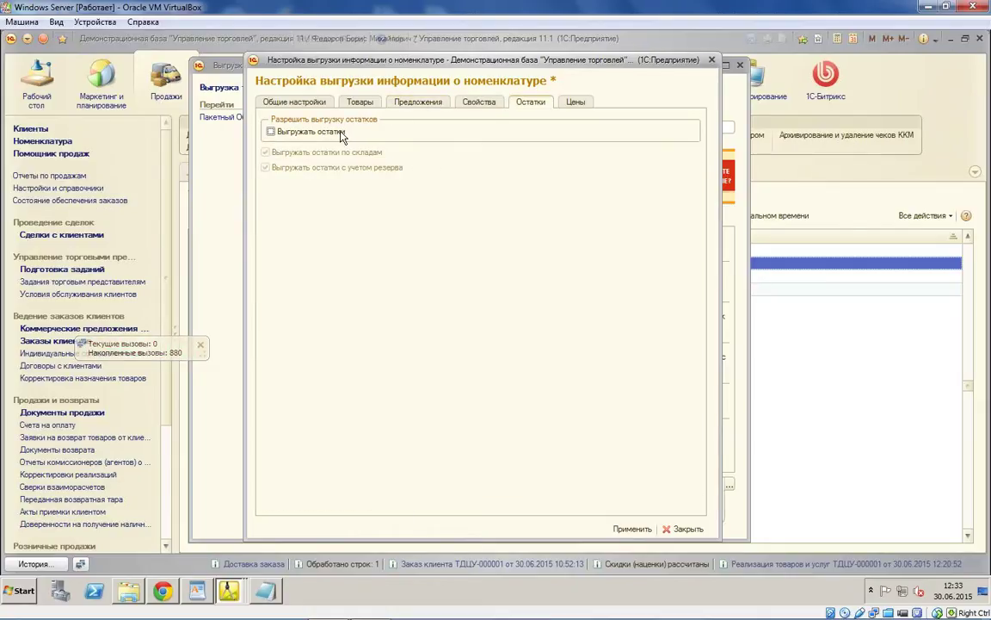
{"action": "left_click", "coordinate": [574, 102]}
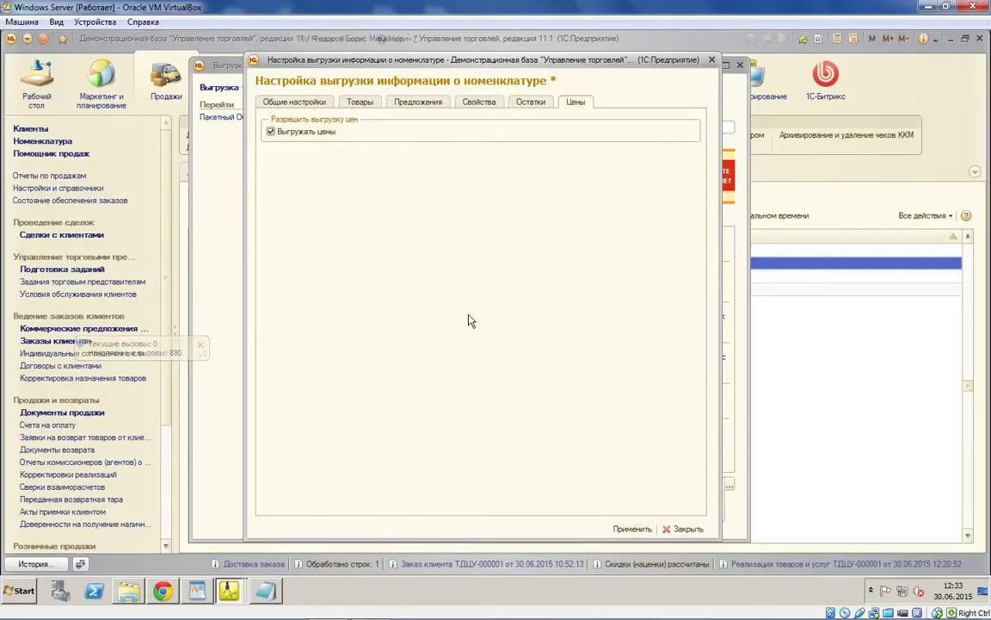
{"action": "left_click", "coordinate": [633, 528]}
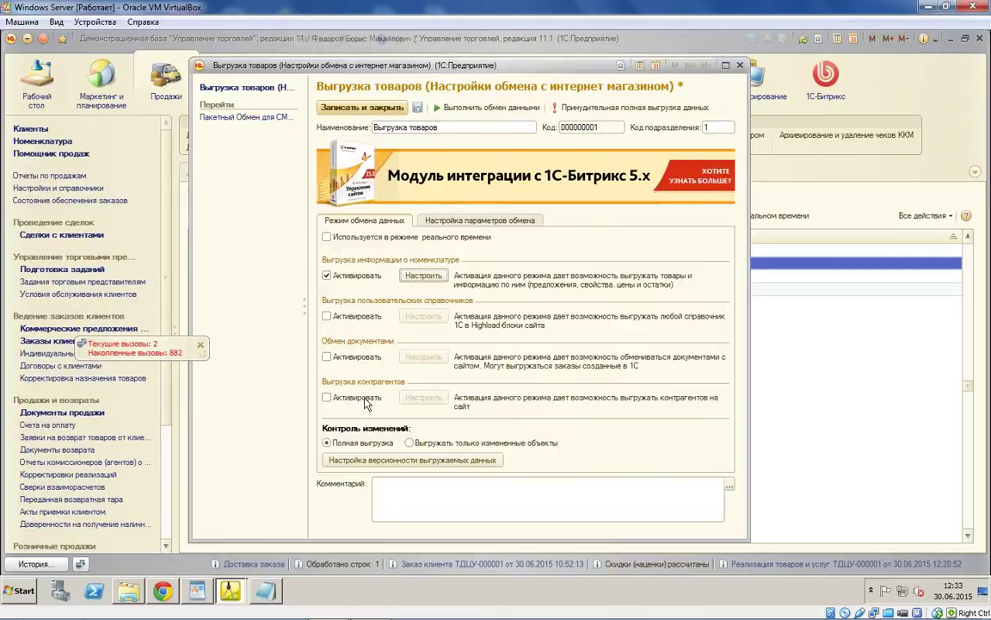
{"action": "left_click", "coordinate": [356, 107]}
{"action": "left_click", "coordinate": [371, 278]}
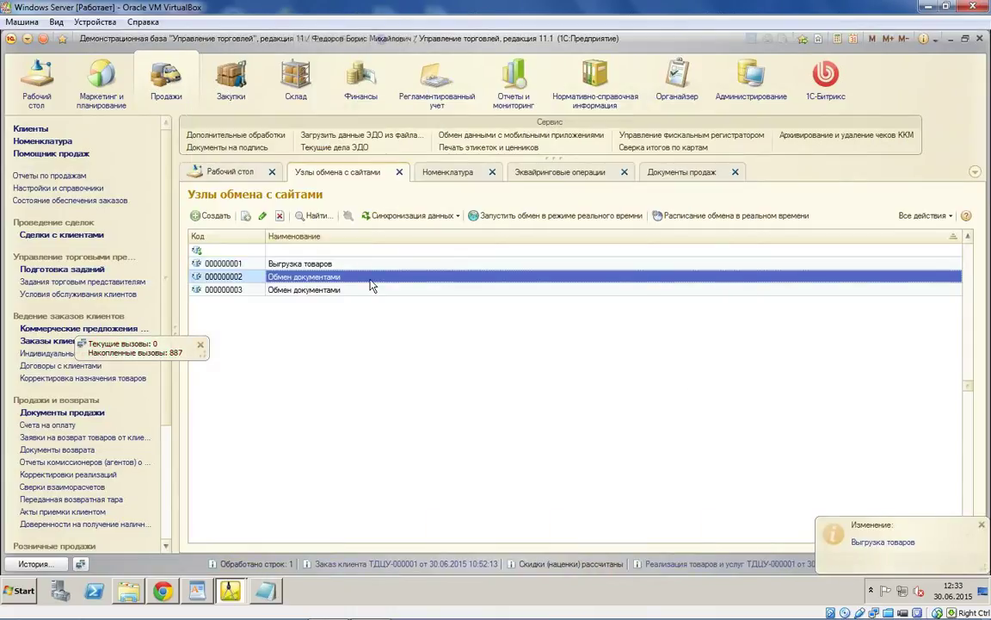
Step: Turn off offline-order export on node 000000002, enable real-time mode, and save the node
{"action": "double_click", "coordinate": [370, 279]}
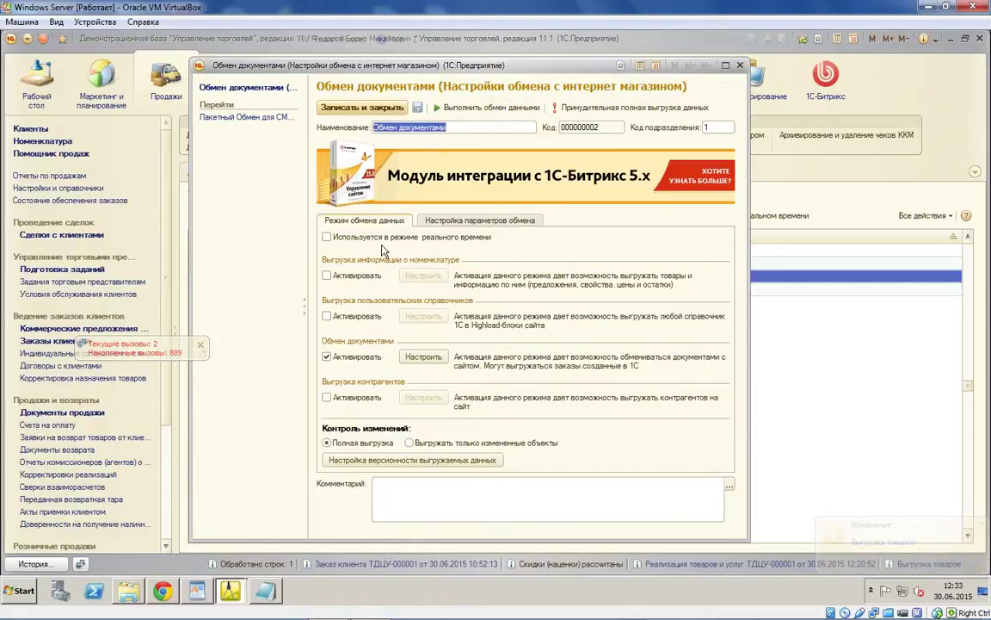
{"action": "left_click", "coordinate": [424, 356]}
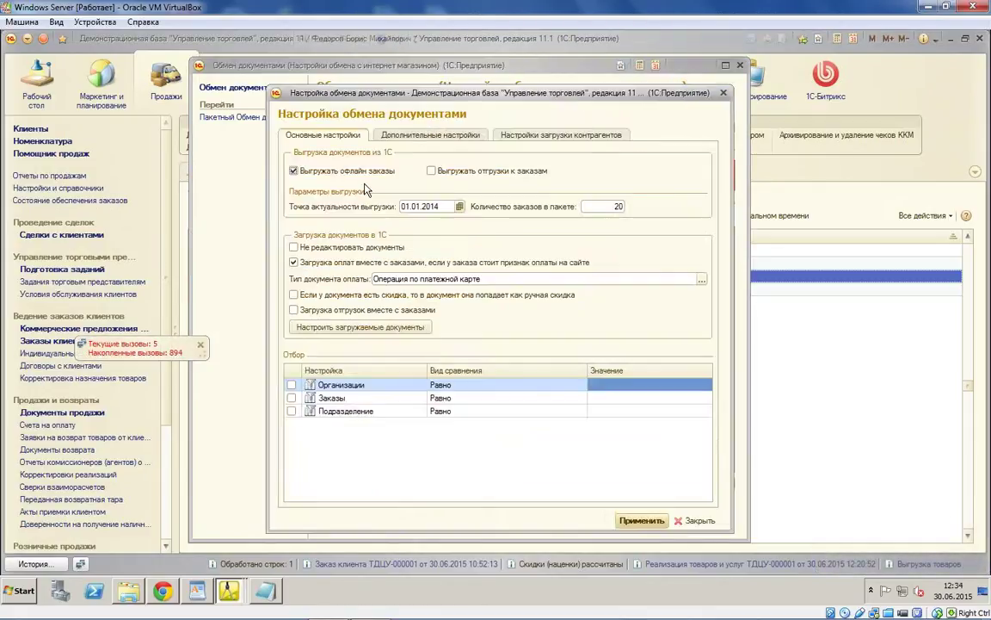
{"action": "left_click", "coordinate": [291, 170]}
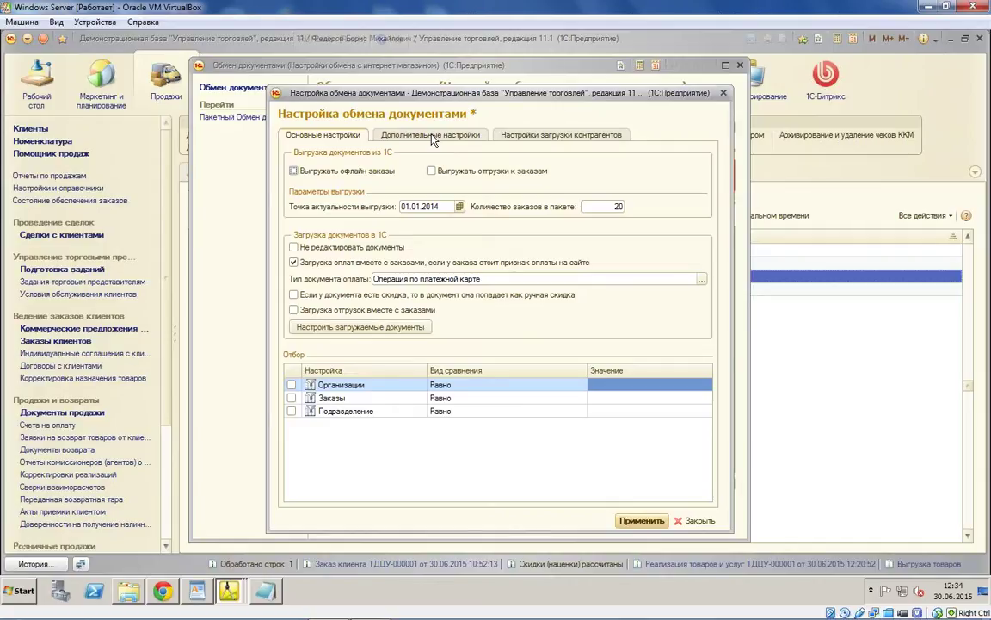
{"action": "key", "text": "Escape"}
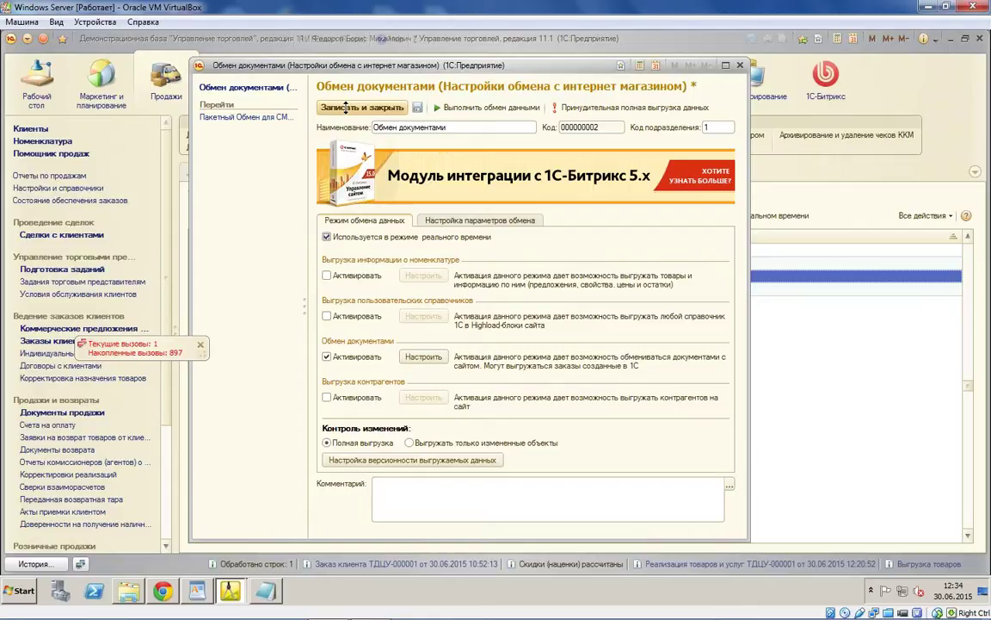
{"action": "left_click", "coordinate": [561, 188]}
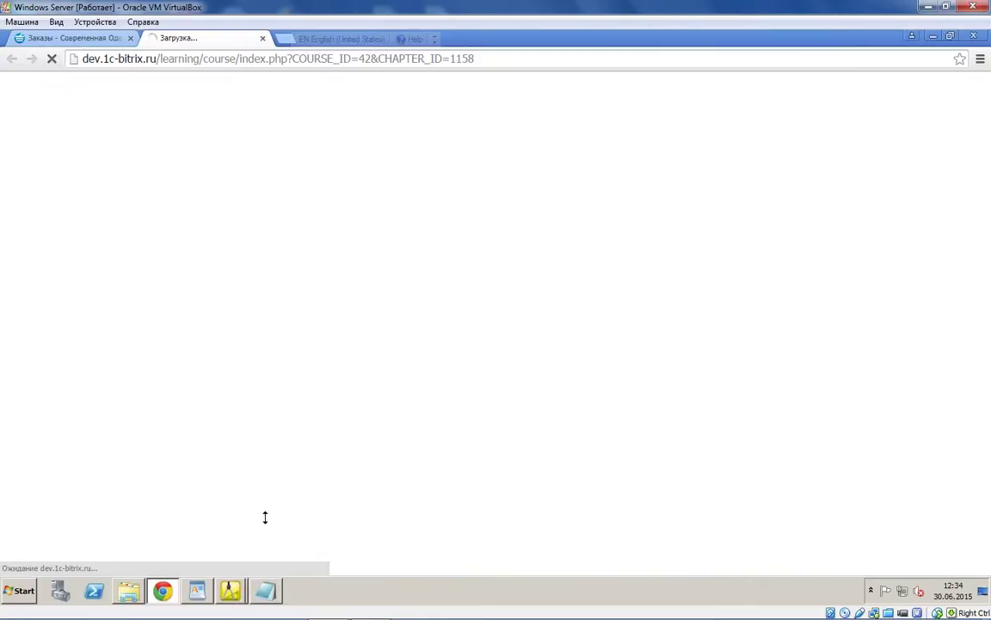
{"action": "left_click", "coordinate": [231, 591]}
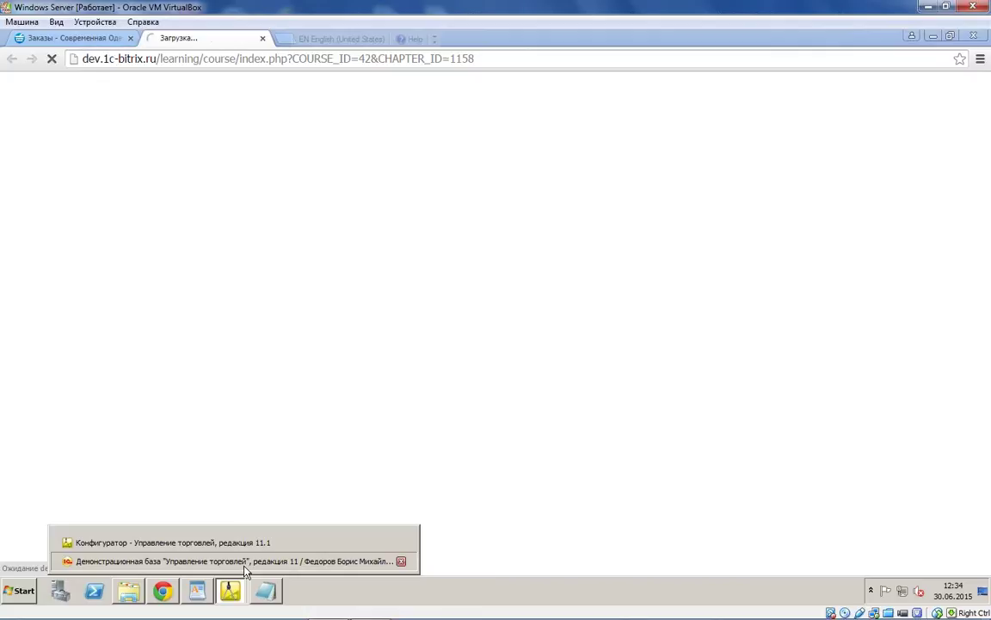
{"action": "left_click", "coordinate": [233, 562]}
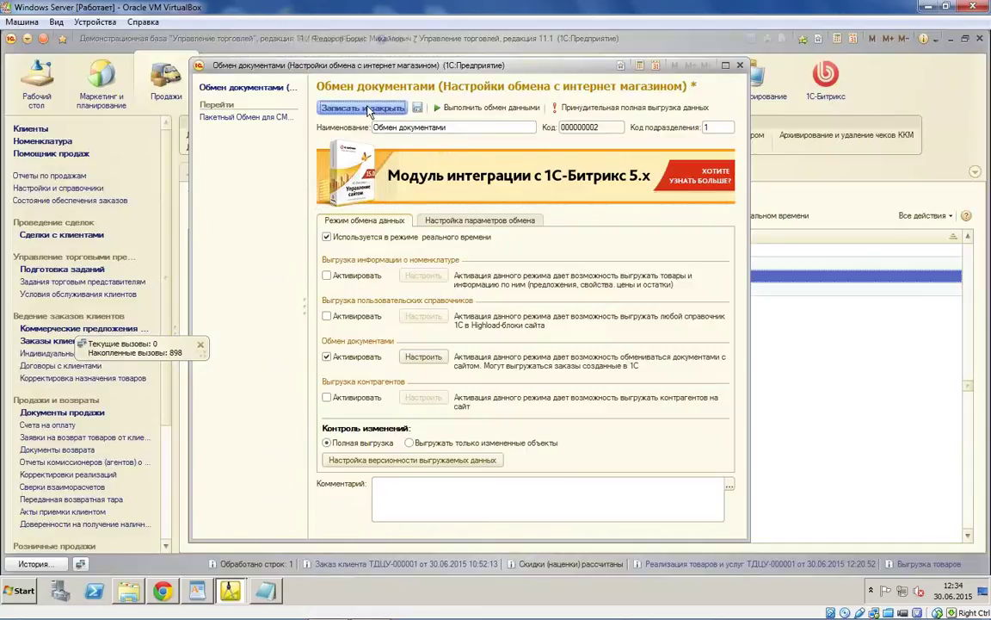
{"action": "left_click", "coordinate": [367, 110]}
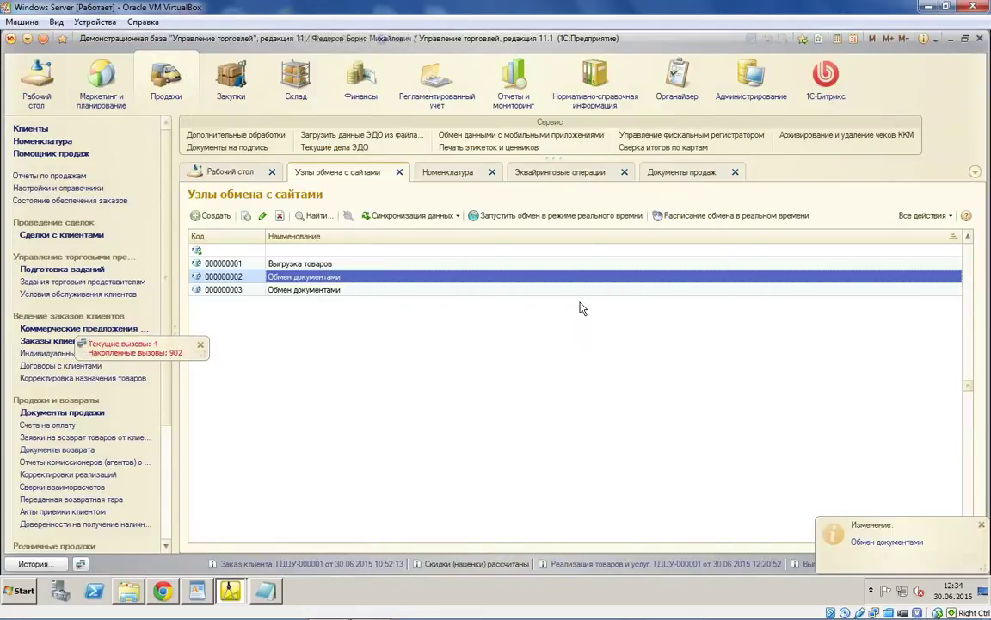
Step: Set the exchange schedule to repeat every day from 2 June to 29 July 2015
{"action": "left_click", "coordinate": [677, 219]}
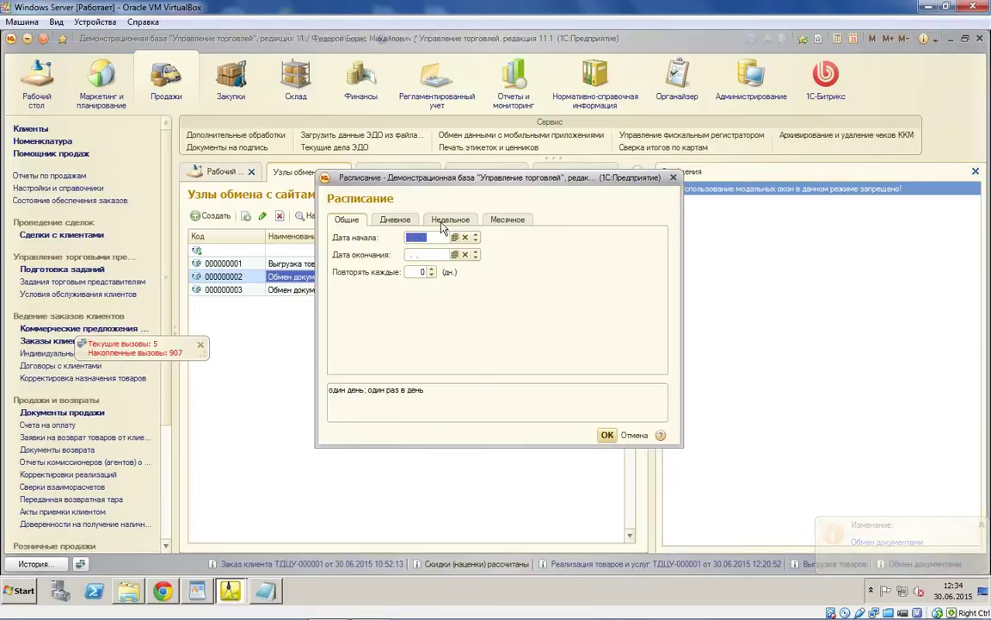
{"action": "left_click", "coordinate": [456, 236]}
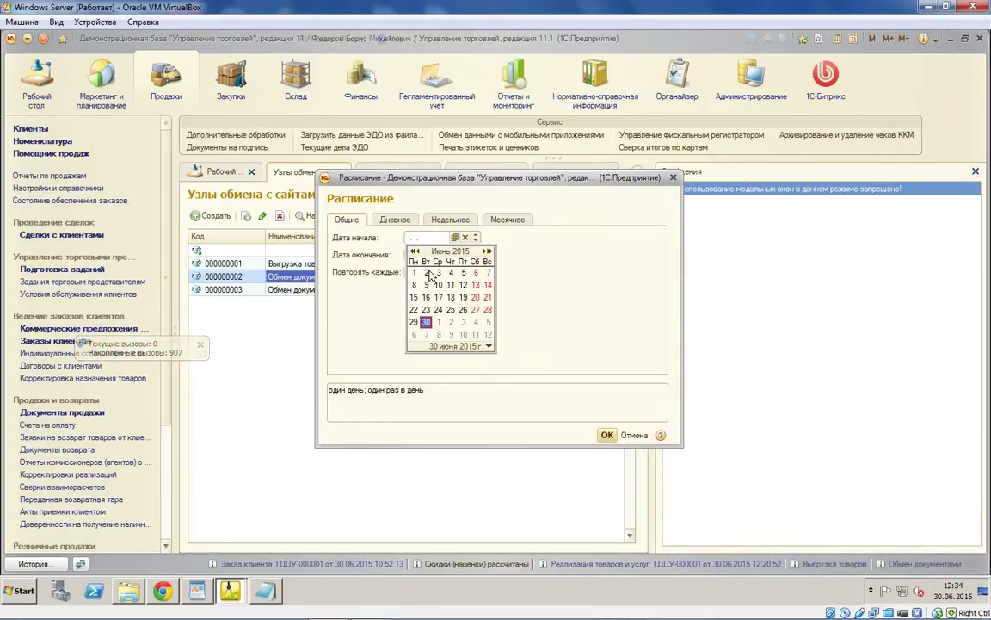
{"action": "left_click", "coordinate": [384, 243]}
{"action": "left_click", "coordinate": [454, 254]}
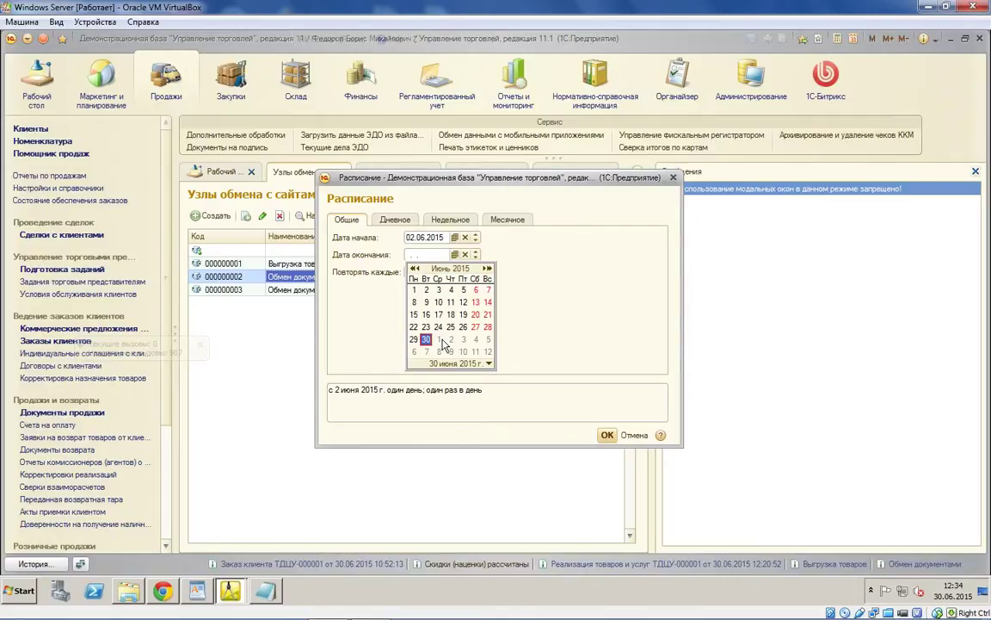
{"action": "scroll", "coordinate": [444, 342], "scroll_direction": "down", "scroll_amount": 1}
{"action": "left_click", "coordinate": [439, 339]}
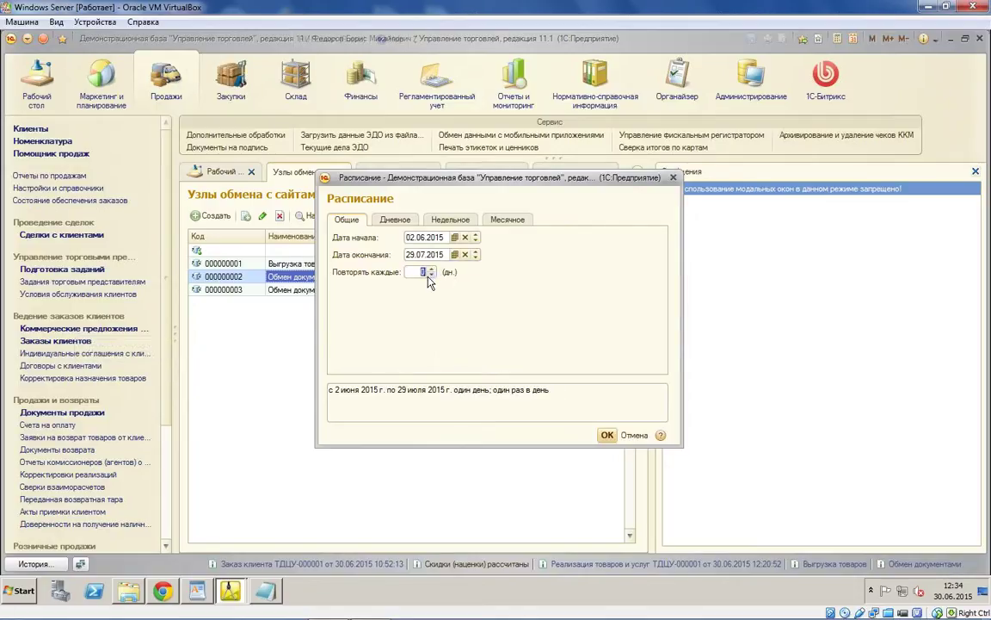
{"action": "left_click", "coordinate": [429, 274]}
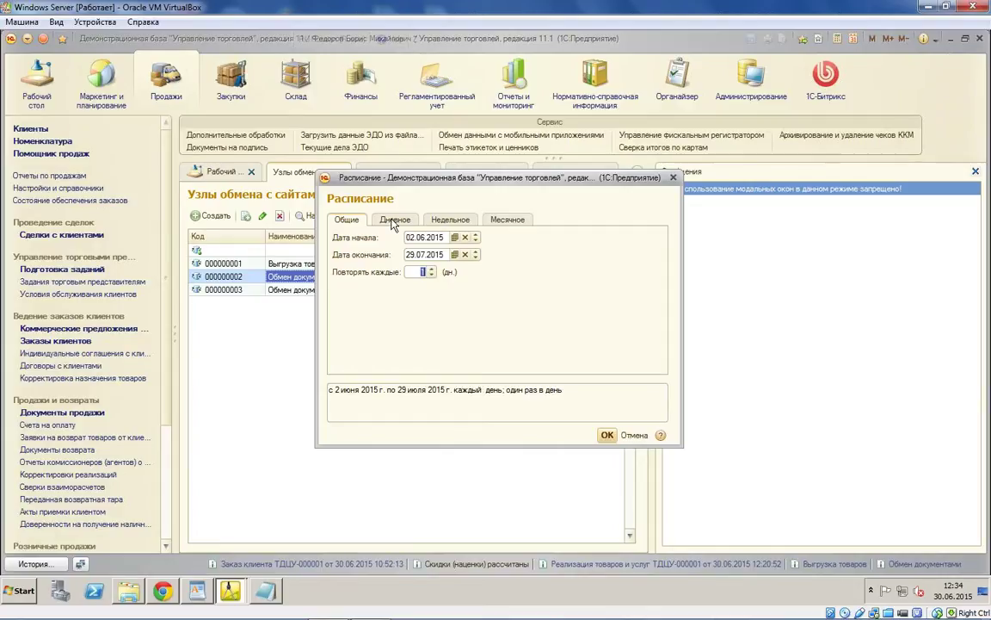
Step: Set the daily run window from 8:00:00 to 20:00:00 and close the schedule
{"action": "left_click", "coordinate": [394, 221]}
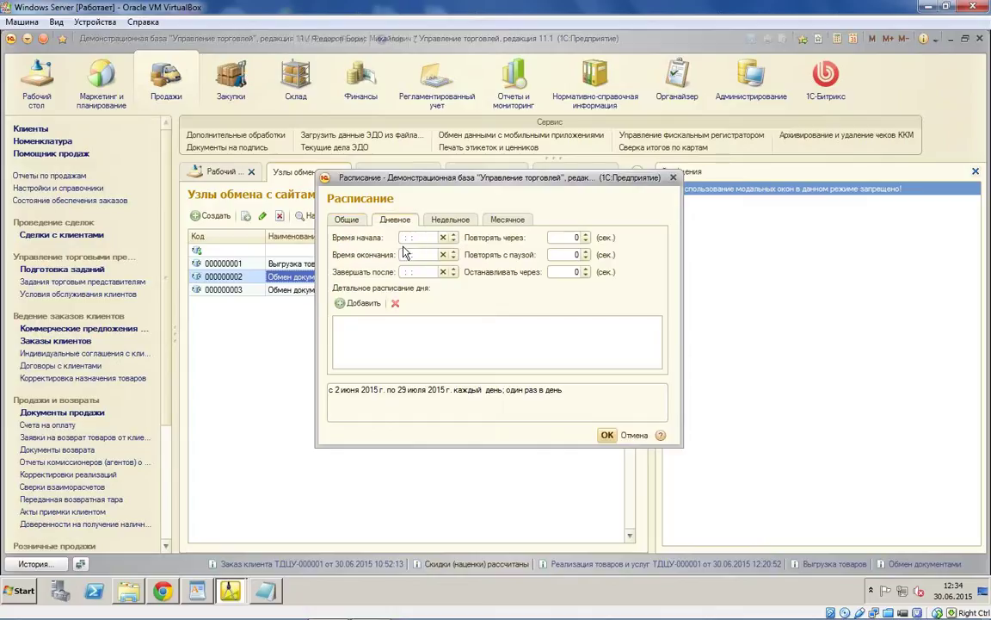
{"action": "left_click", "coordinate": [413, 238]}
{"action": "type", "text": "1:00:00"}
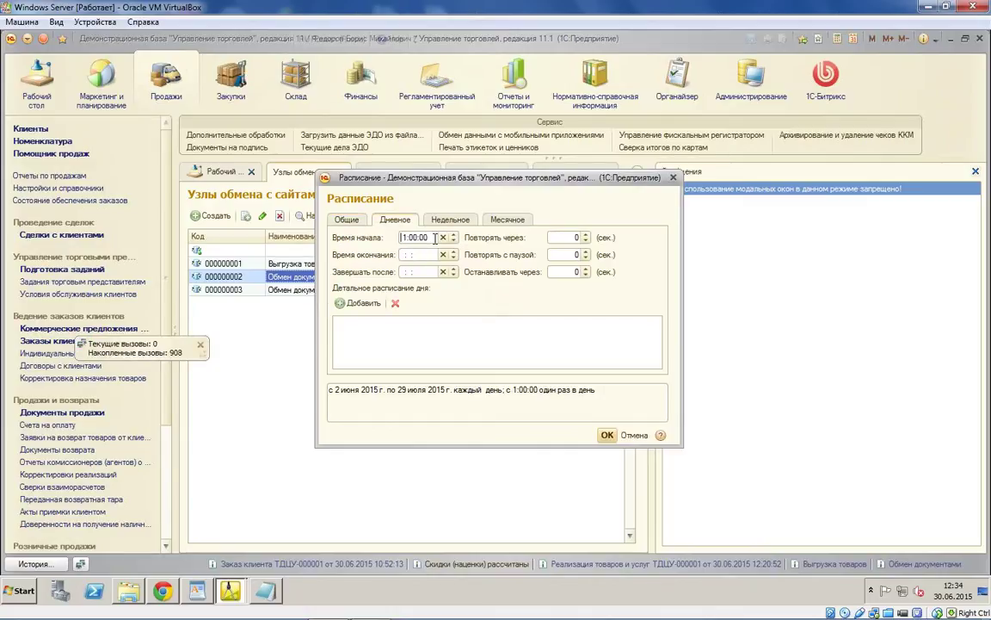
{"action": "key", "text": "BackSpace"}
{"action": "type", "text": "8"}
{"action": "left_click", "coordinate": [407, 256]}
{"action": "type", "text": "20"}
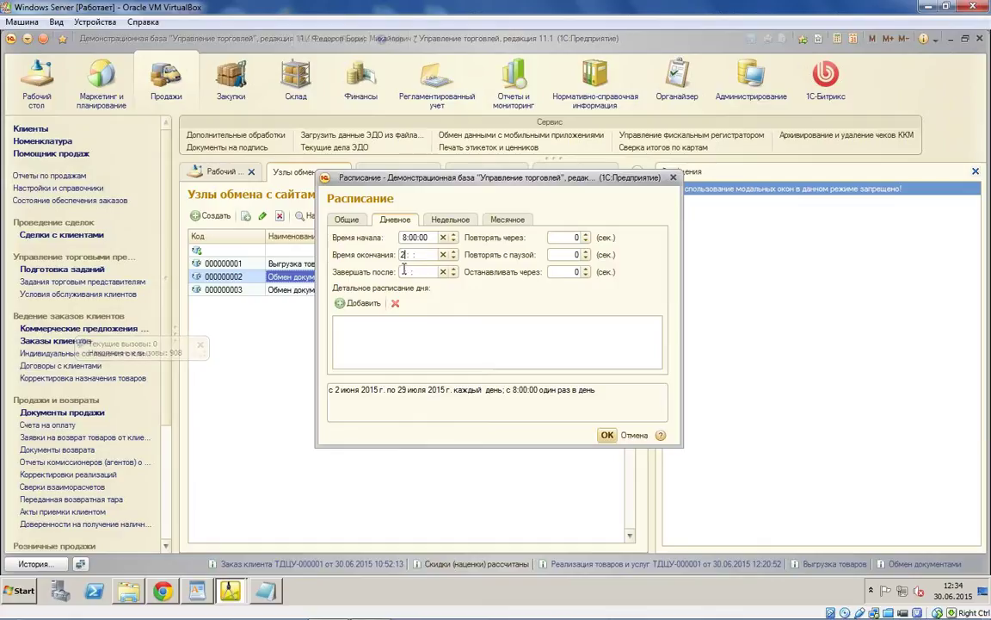
{"action": "left_click", "coordinate": [561, 362]}
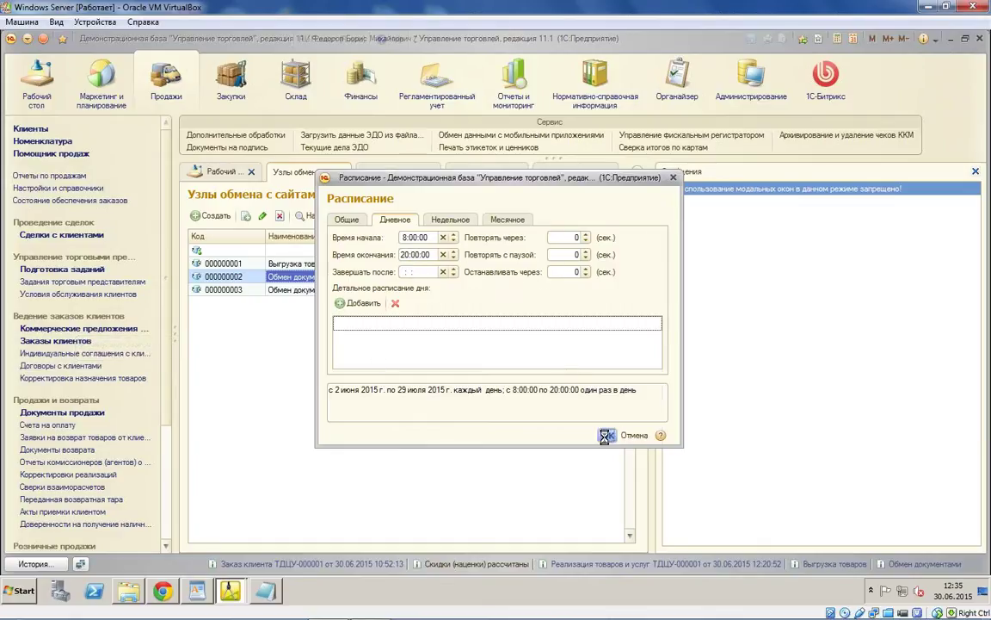
{"action": "key", "text": "ctrl+Return"}
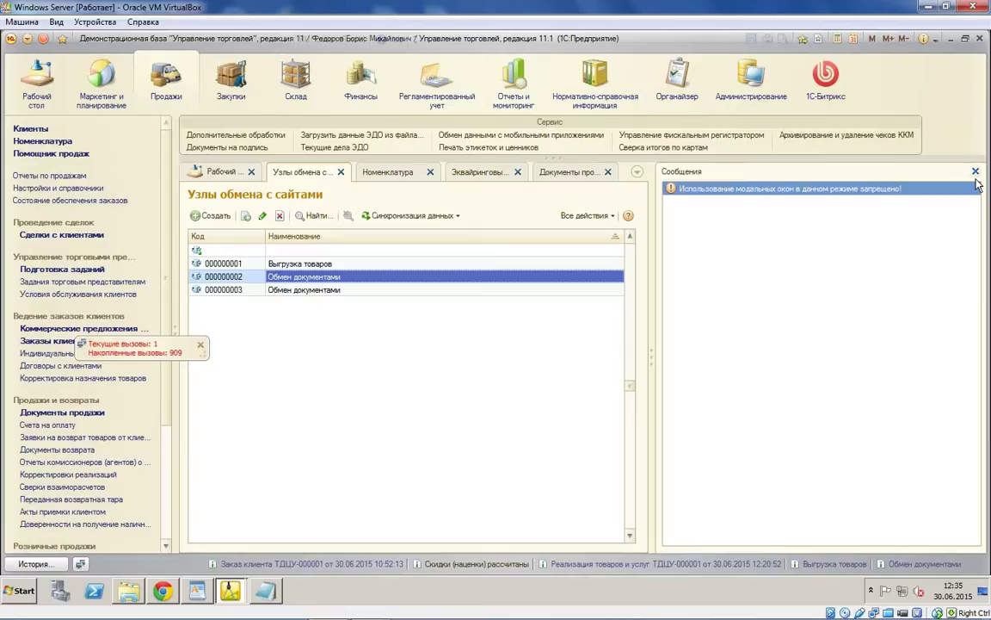
Step: Start the real-time exchange and verify its background session in Активные пользователи, then switch to Chrome
{"action": "left_click", "coordinate": [976, 173]}
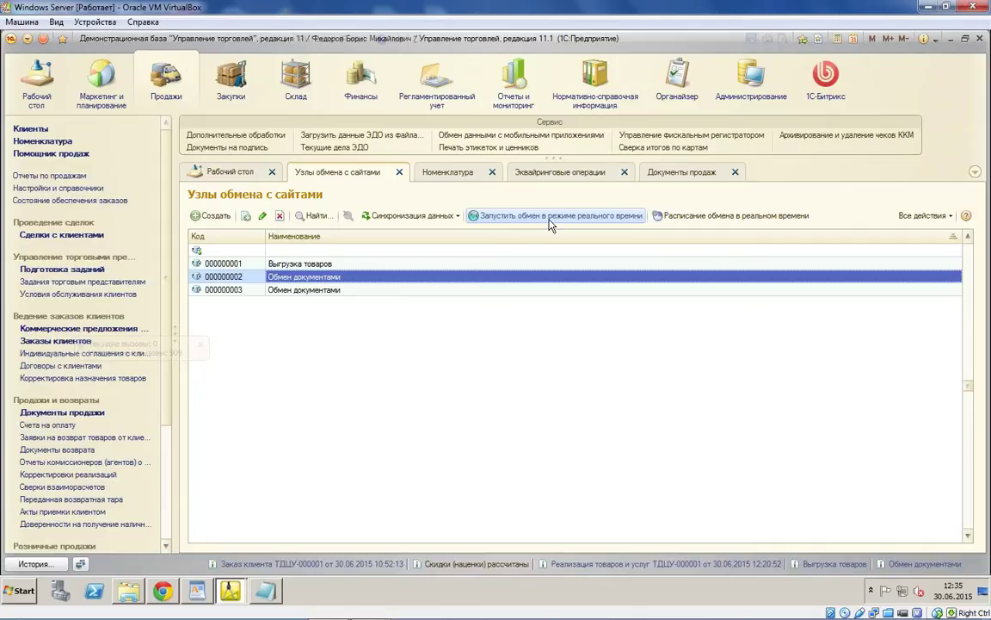
{"action": "left_click", "coordinate": [550, 217]}
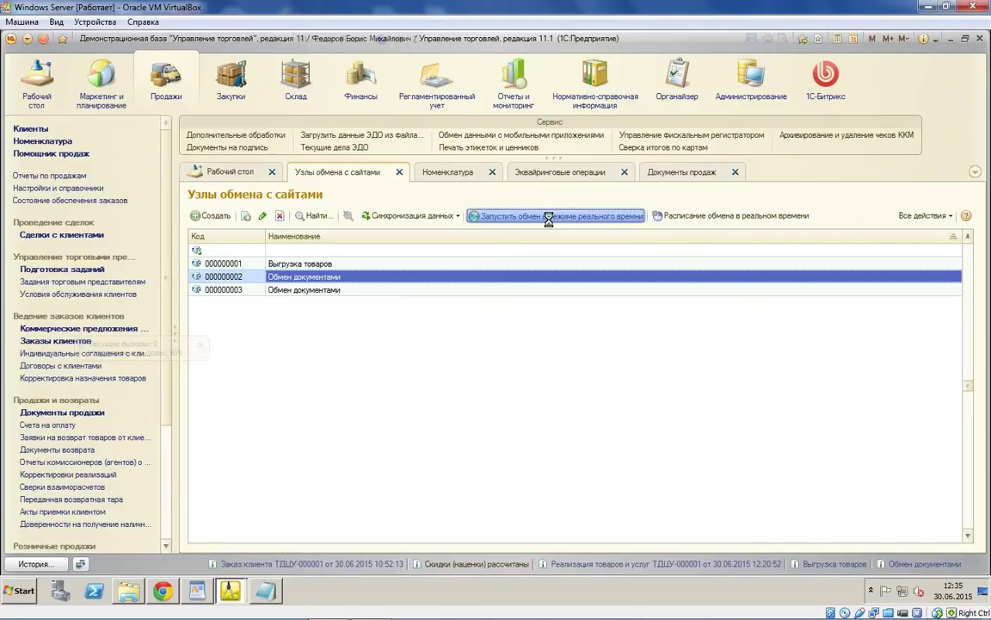
{"action": "left_click", "coordinate": [740, 102]}
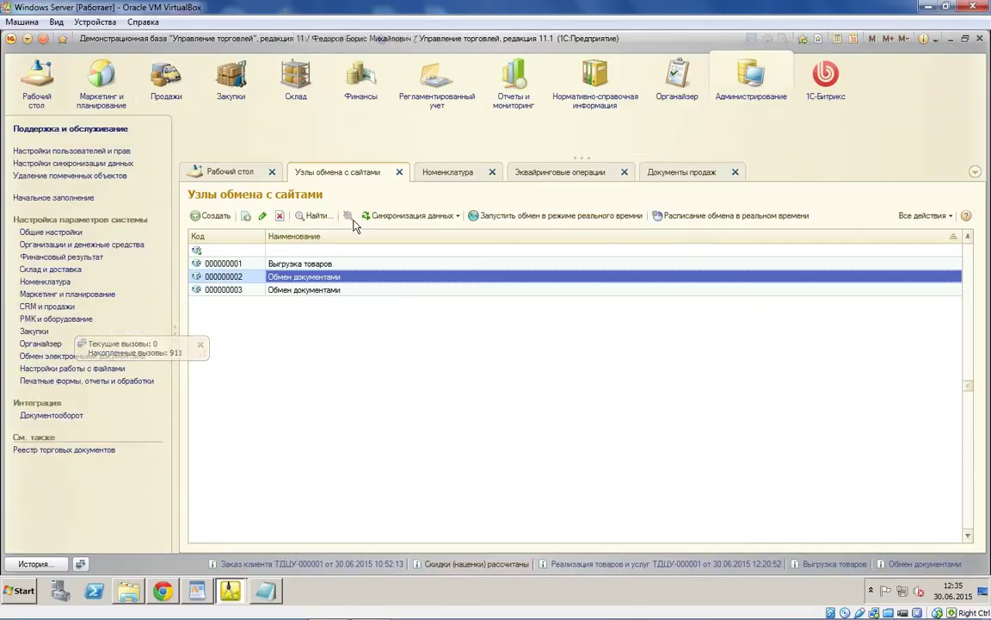
{"action": "left_click", "coordinate": [90, 129]}
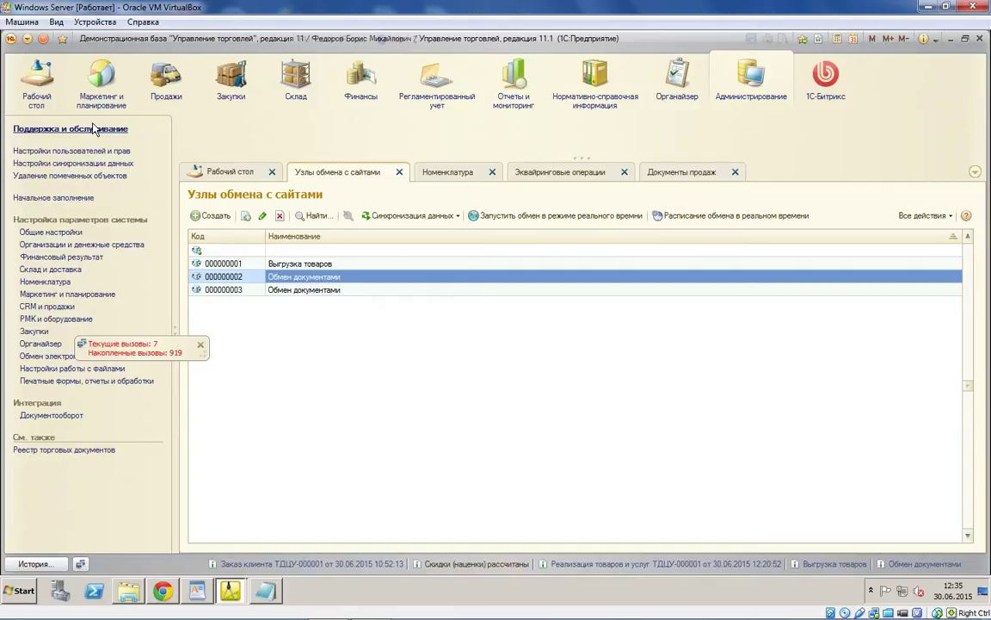
{"action": "left_click", "coordinate": [458, 326]}
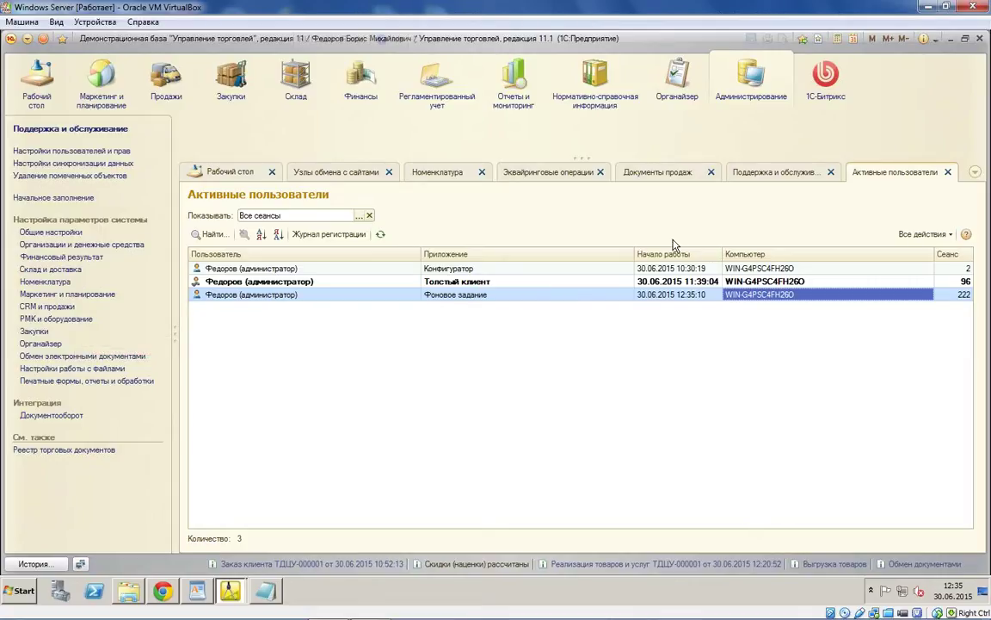
{"action": "left_click", "coordinate": [344, 177]}
{"action": "key", "text": "alt+Tab"}
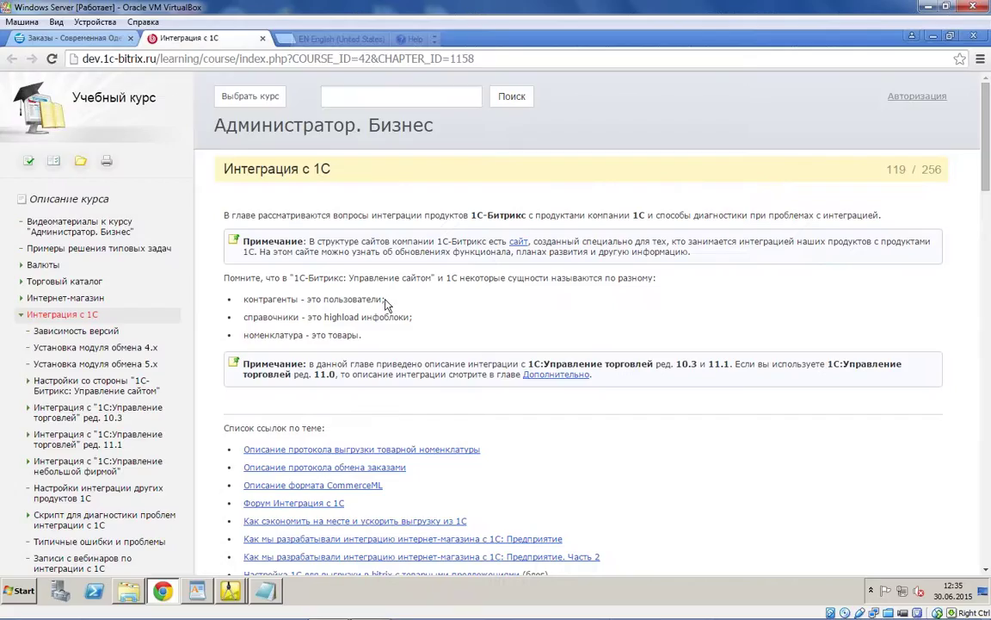
Step: Fill the new order with one Стинол 101, Яндекс.Деньги payment and Самовывоз [2] delivery, and save it
{"action": "left_click", "coordinate": [263, 40]}
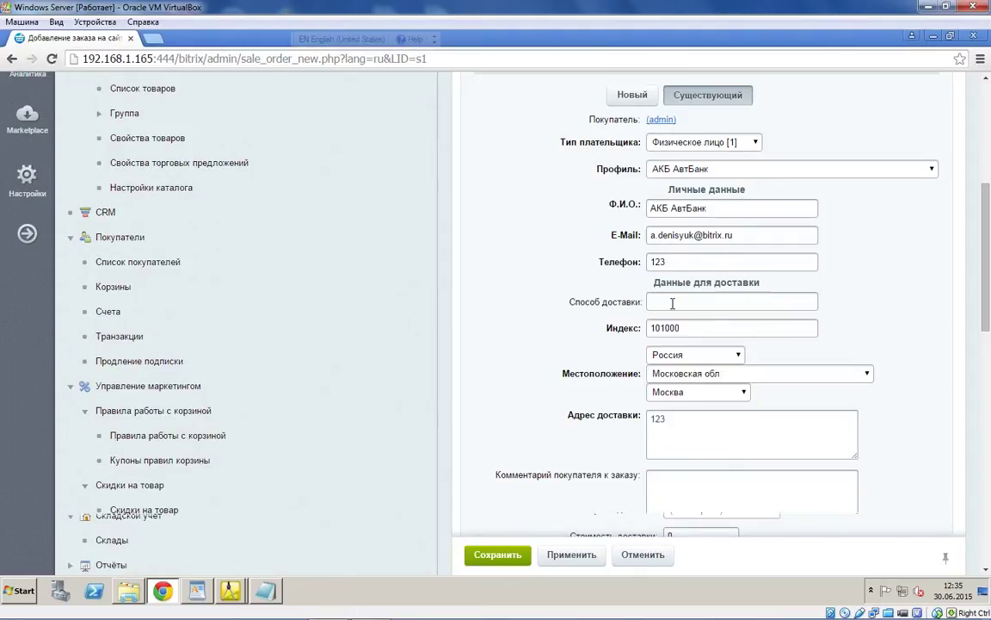
{"action": "scroll", "coordinate": [731, 368], "scroll_direction": "down", "scroll_amount": 1}
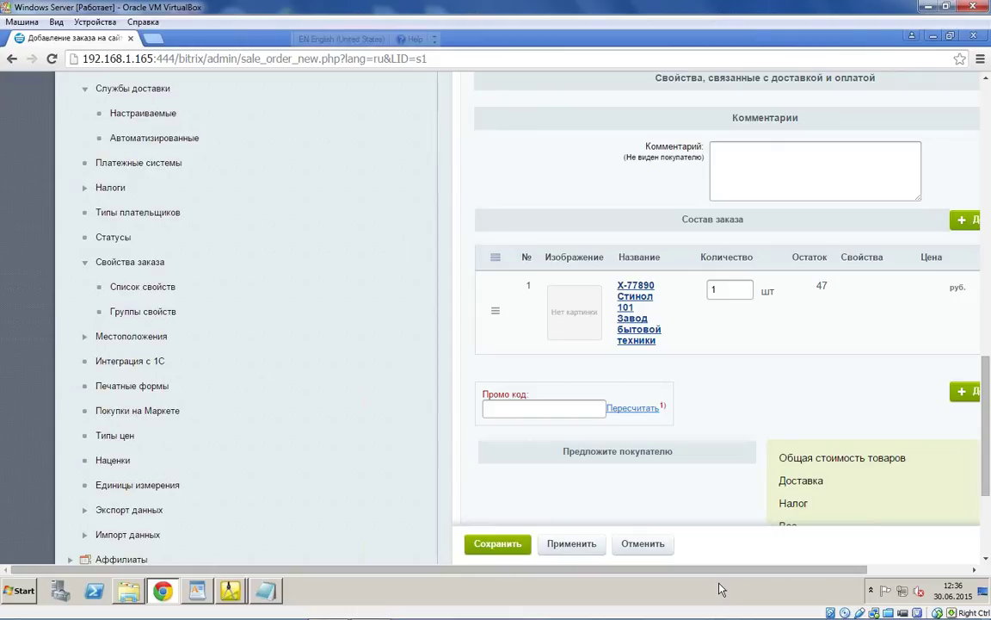
{"action": "left_click", "coordinate": [816, 288]}
{"action": "type", "text": "1"}
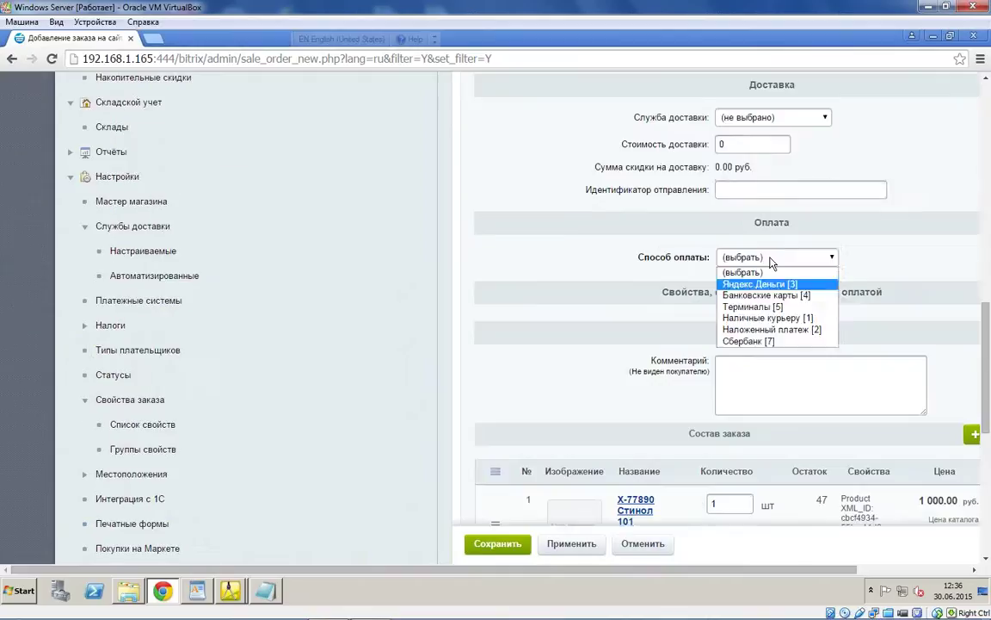
{"action": "left_click", "coordinate": [714, 282]}
{"action": "left_click", "coordinate": [772, 117]}
{"action": "left_click", "coordinate": [751, 155]}
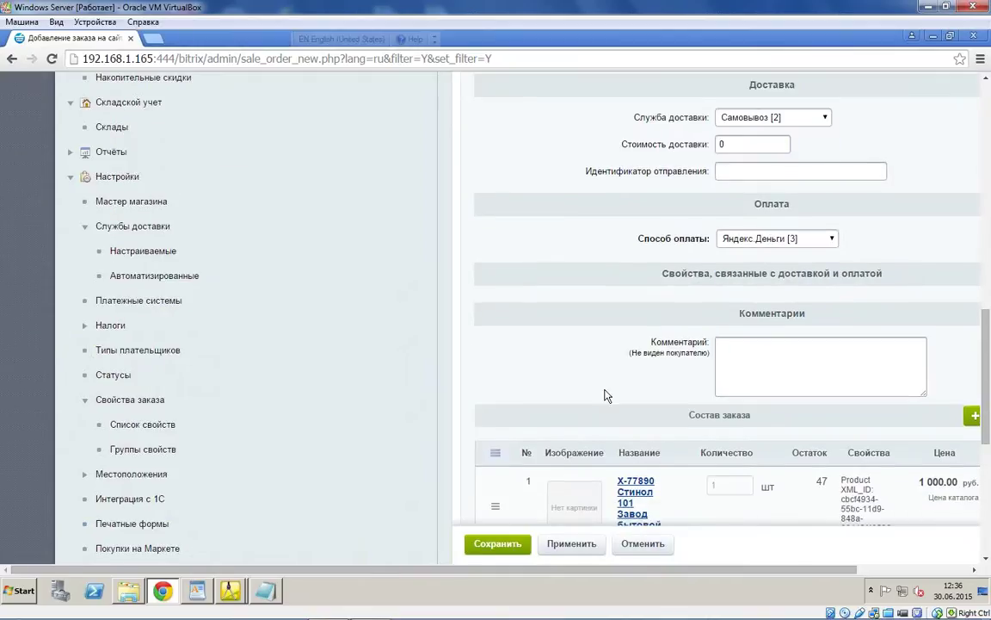
{"action": "scroll", "coordinate": [586, 413], "scroll_direction": "down", "scroll_amount": 3}
{"action": "left_click", "coordinate": [498, 546]}
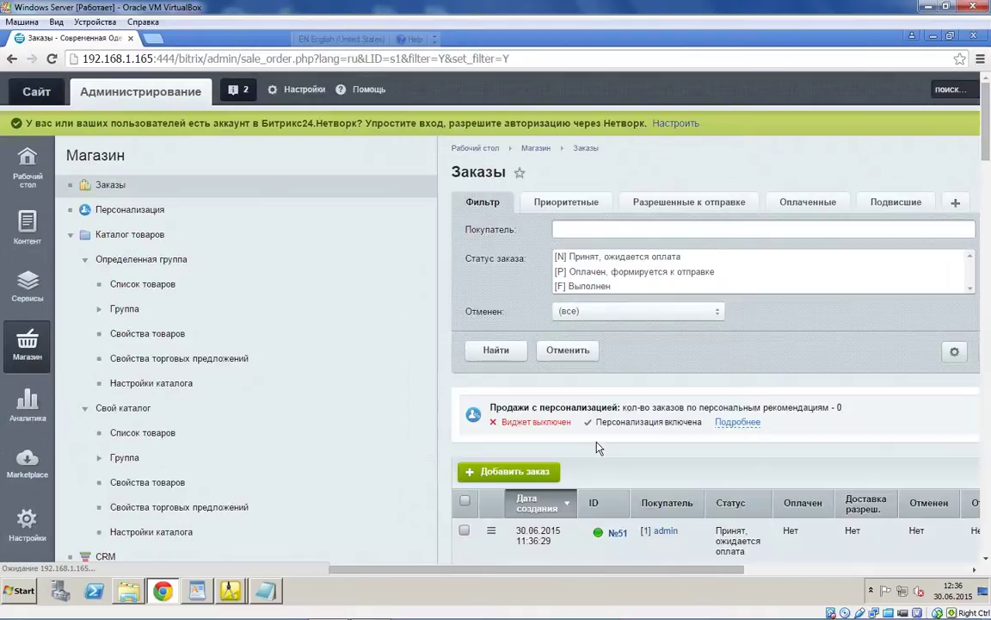
{"action": "scroll", "coordinate": [599, 441], "scroll_direction": "down", "scroll_amount": 2}
{"action": "mouse_move", "coordinate": [230, 590]}
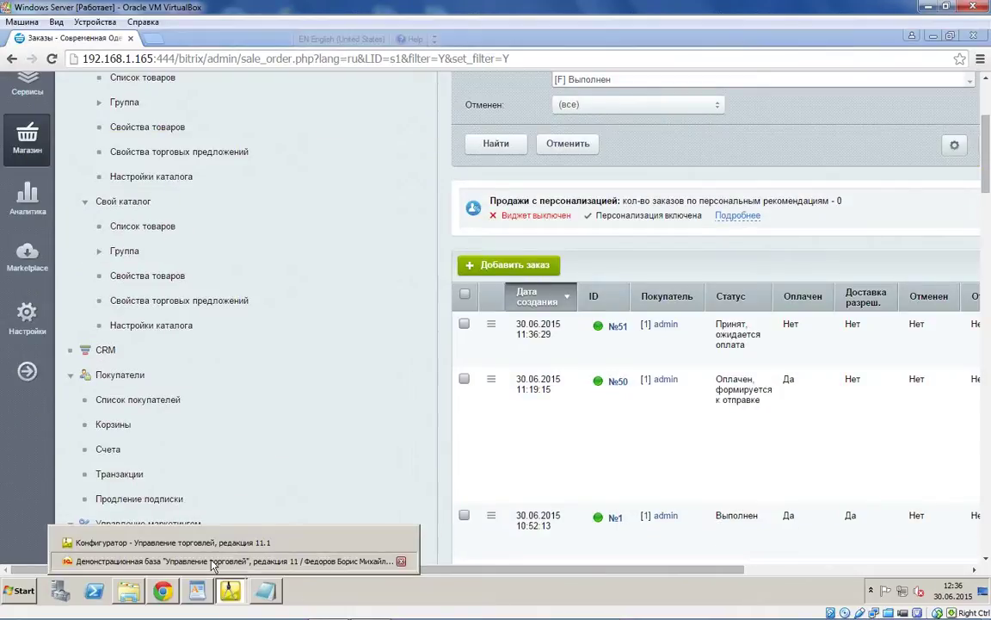
Step: Return to 1C and view the Эквайринговые операции and Документы продаж lists
{"action": "left_click", "coordinate": [212, 562]}
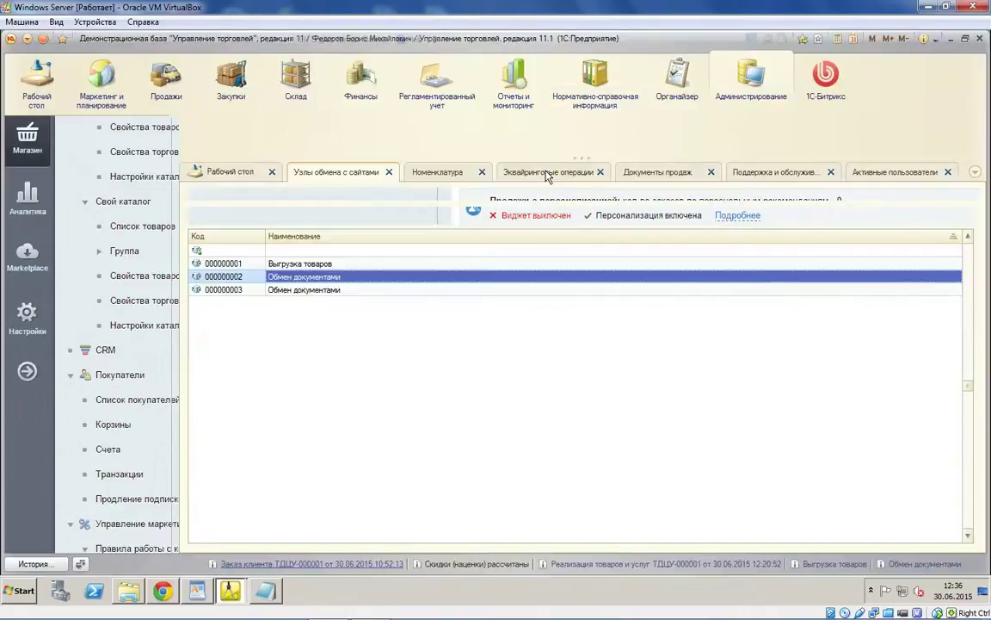
{"action": "left_click", "coordinate": [551, 172]}
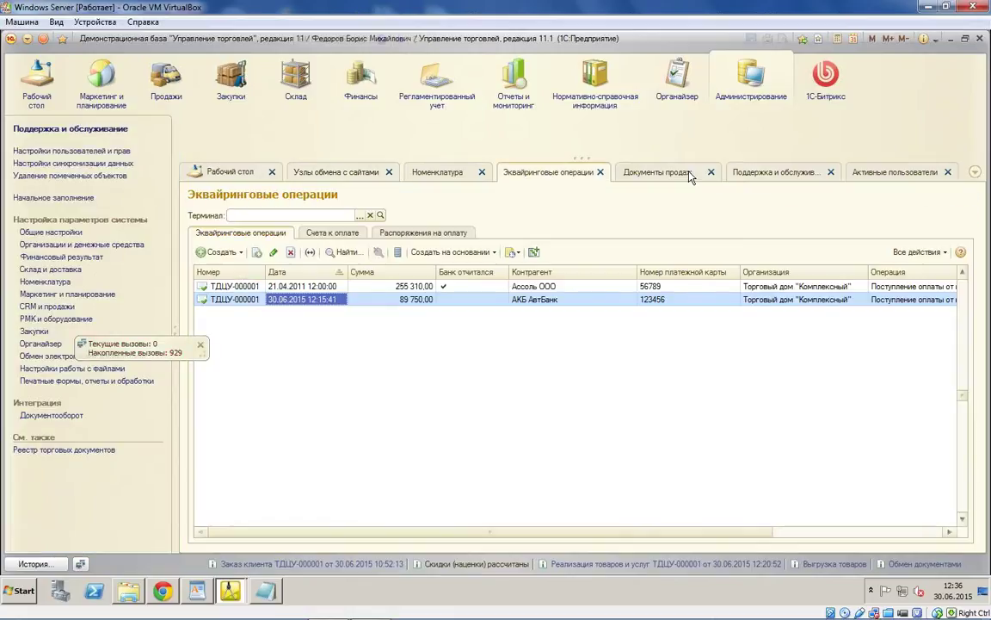
{"action": "left_click", "coordinate": [693, 172]}
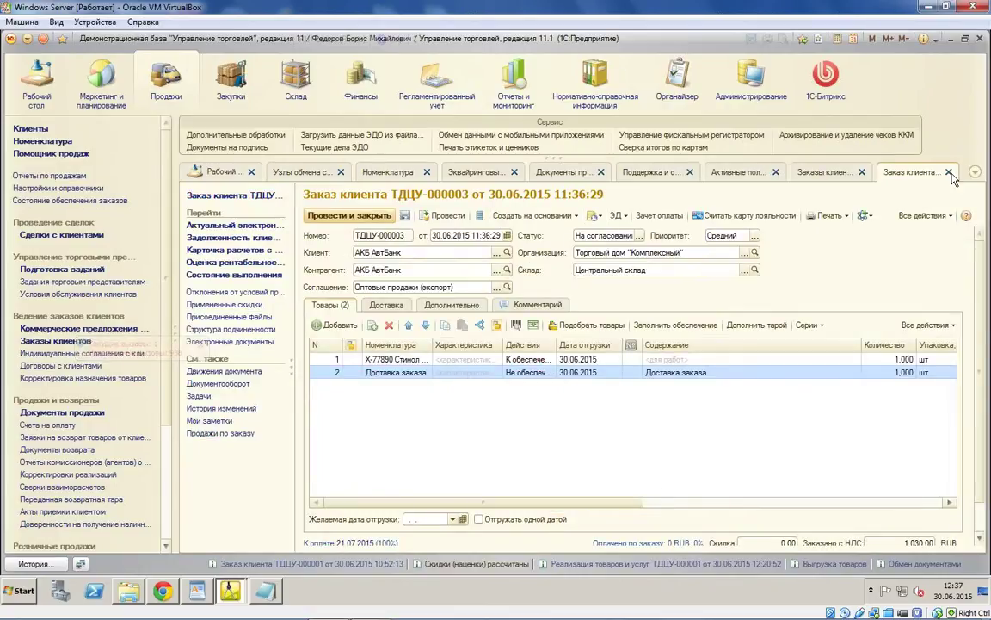
Step: Close order ТДЦУ-000003 and the Заказы клиентов list, then go to the 1С-Битрикс section
{"action": "left_click", "coordinate": [949, 172]}
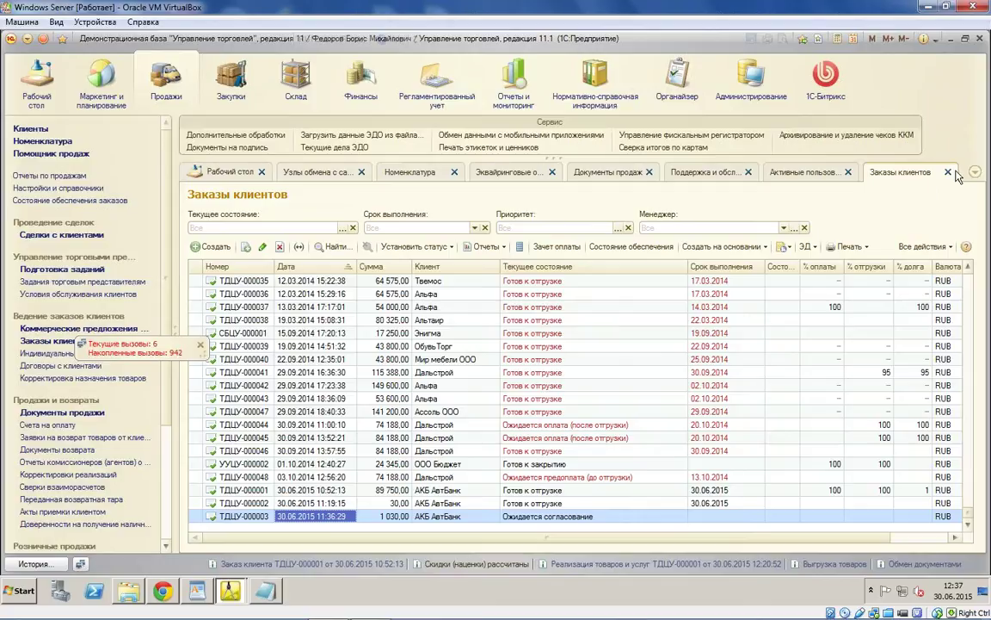
{"action": "left_click", "coordinate": [949, 172]}
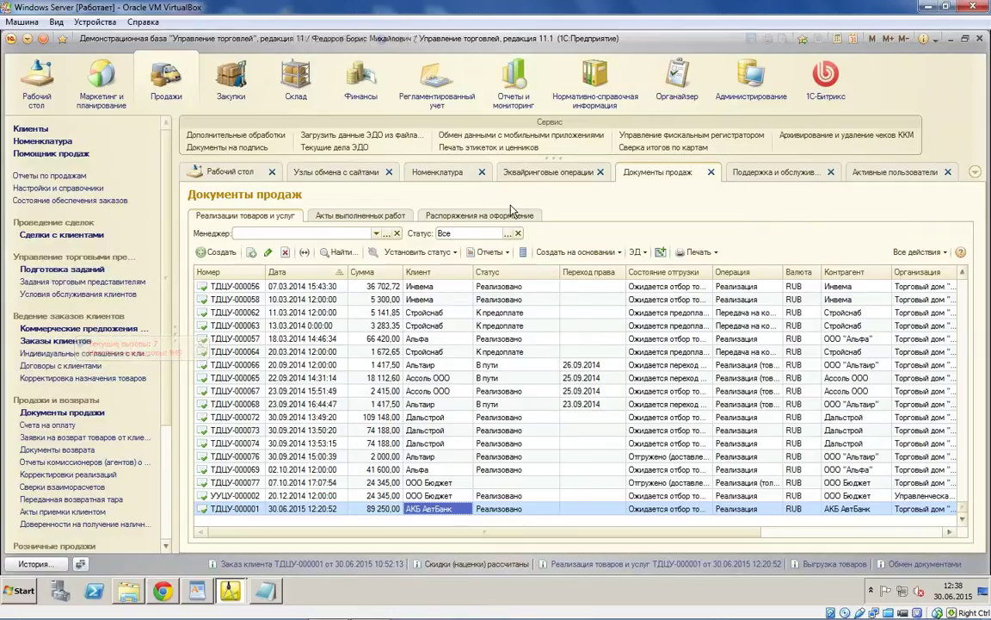
{"action": "left_click", "coordinate": [833, 98]}
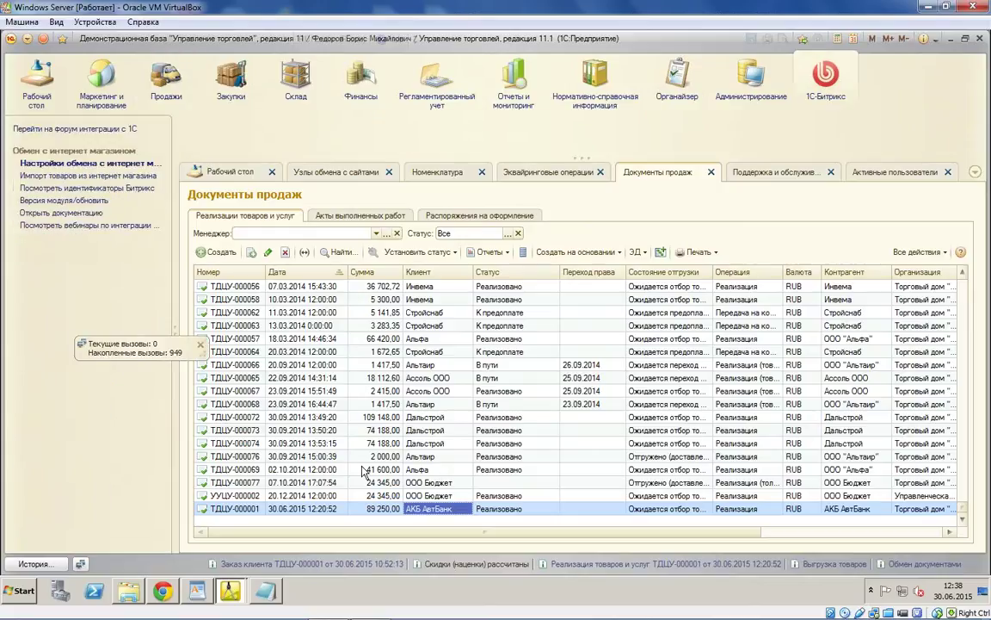
Step: Force a full data export for the Выгрузка товаров node and confirm it with Да
{"action": "left_click", "coordinate": [369, 173]}
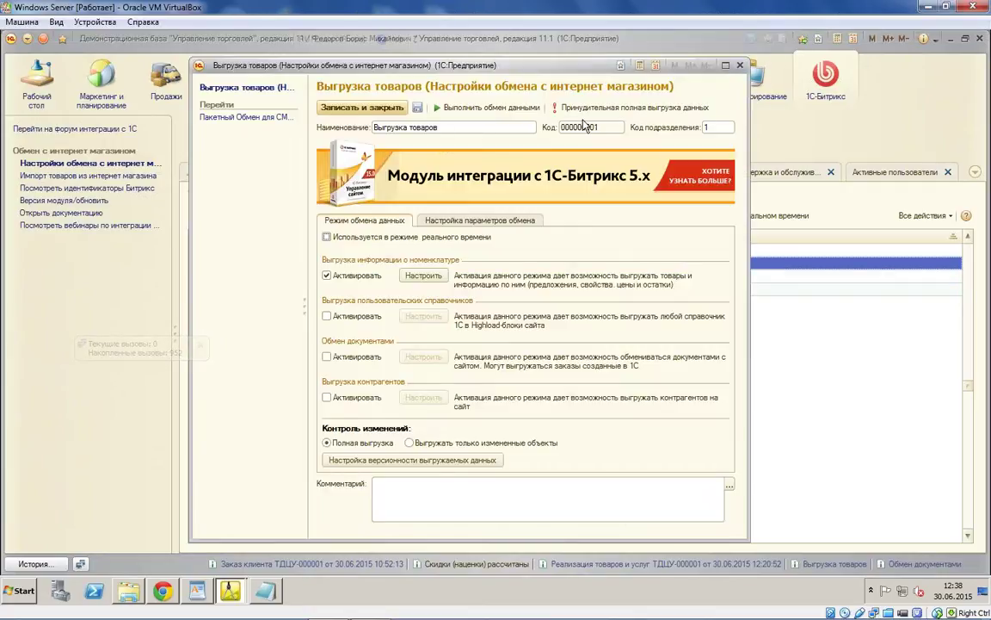
{"action": "left_click", "coordinate": [594, 108]}
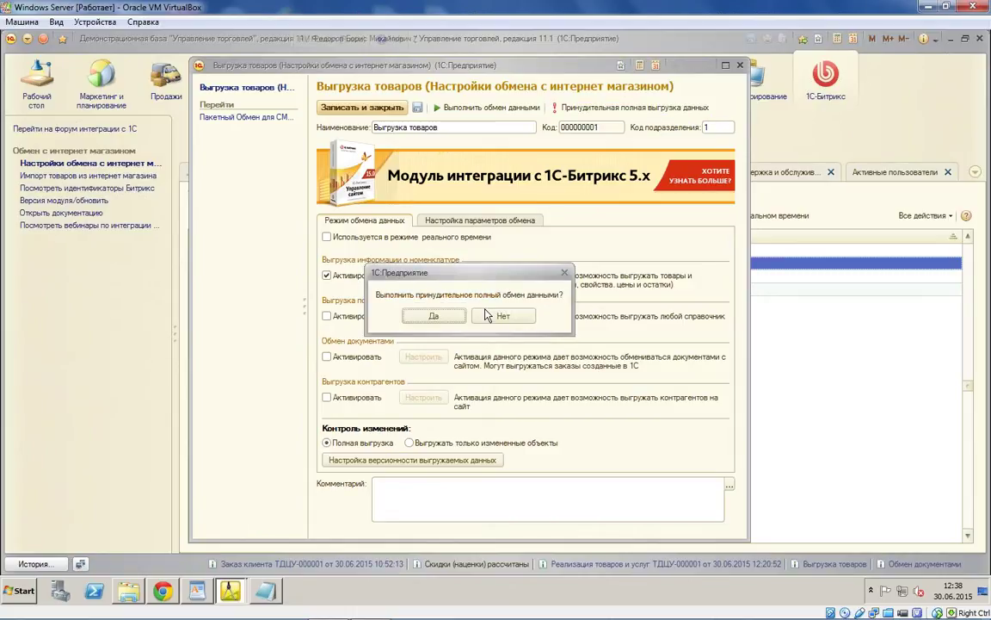
{"action": "left_click", "coordinate": [434, 315]}
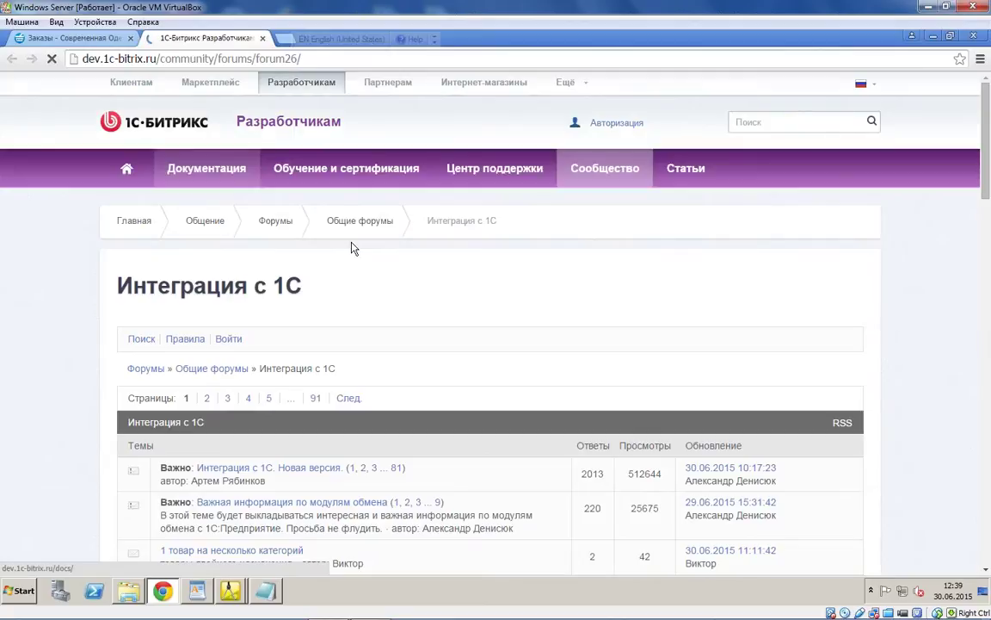
Step: Scroll through the Интеграция с 1С forum topic list
{"action": "scroll", "coordinate": [352, 248], "scroll_direction": "down", "scroll_amount": 3}
{"action": "scroll", "coordinate": [818, 210], "scroll_direction": "down", "scroll_amount": 1}
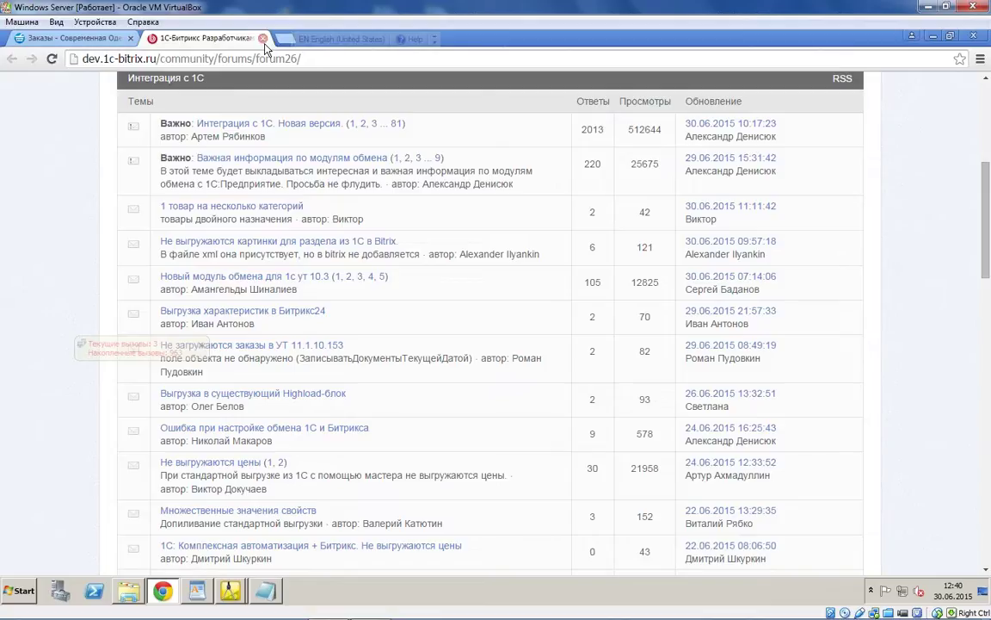
Step: Close the forum page, return to the Выгрузка товаров window and dismiss its export messages panel
{"action": "left_click", "coordinate": [262, 38]}
{"action": "left_click", "coordinate": [231, 591]}
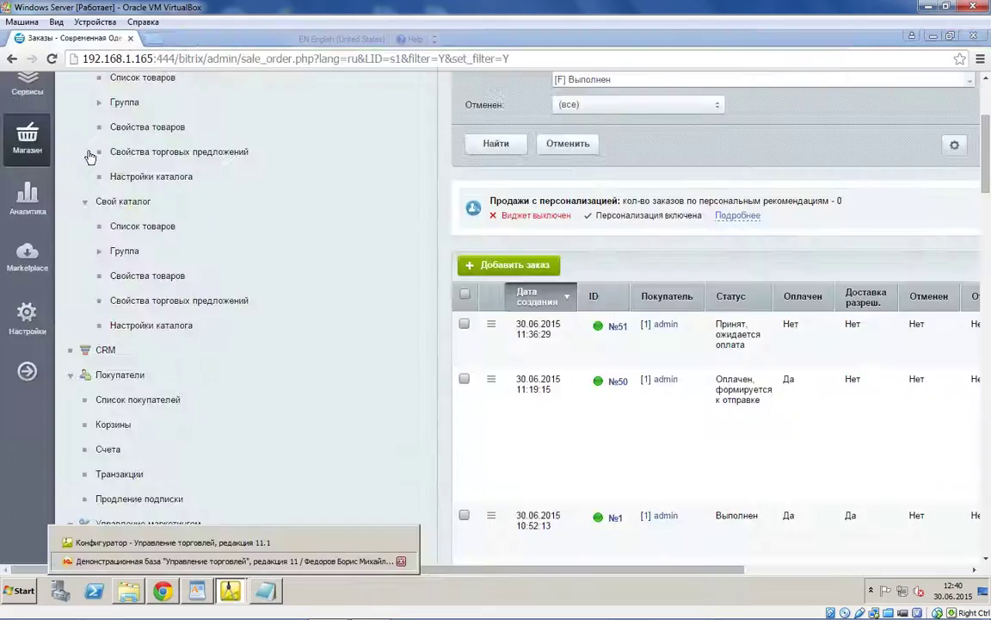
{"action": "left_click", "coordinate": [172, 588]}
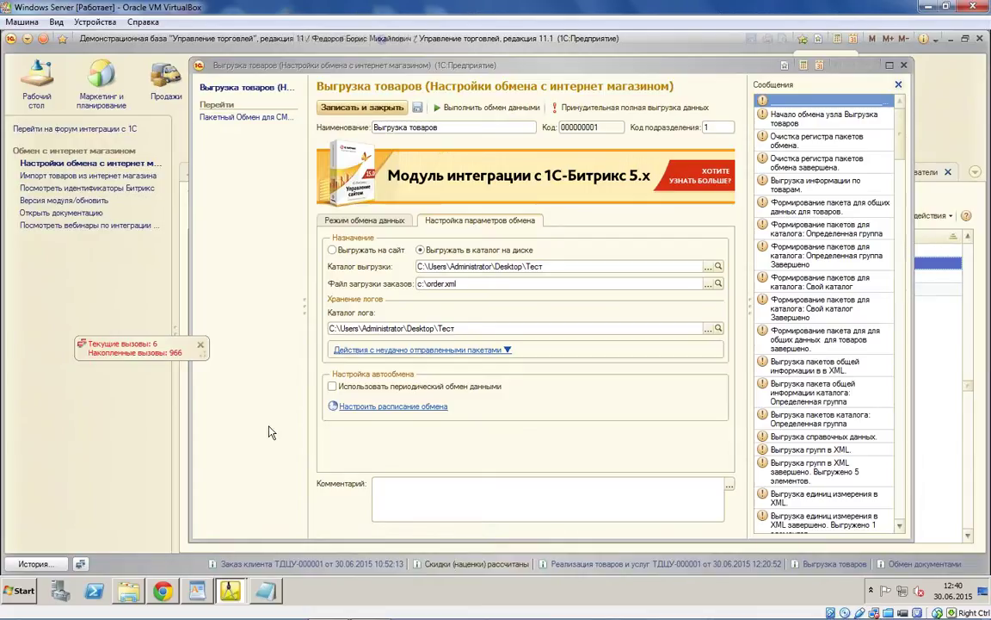
{"action": "left_click", "coordinate": [899, 86]}
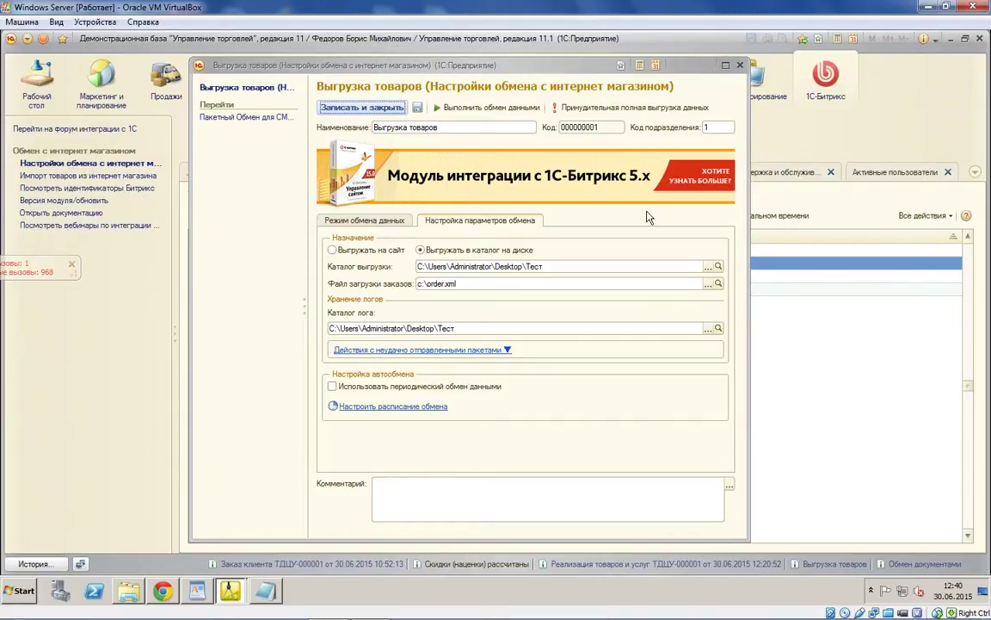
Step: Review the Товары, Предложения, Свойства and stock export tabs, then close the exchange settings
{"action": "left_click", "coordinate": [370, 221]}
{"action": "left_click", "coordinate": [413, 276]}
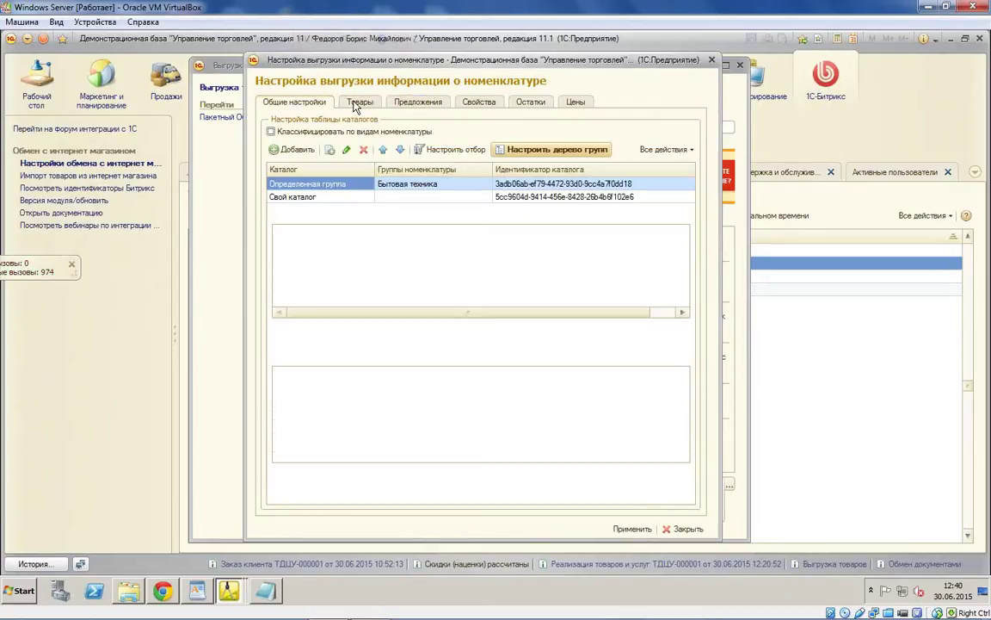
{"action": "left_click", "coordinate": [357, 104]}
{"action": "left_click", "coordinate": [418, 102]}
{"action": "left_click", "coordinate": [478, 103]}
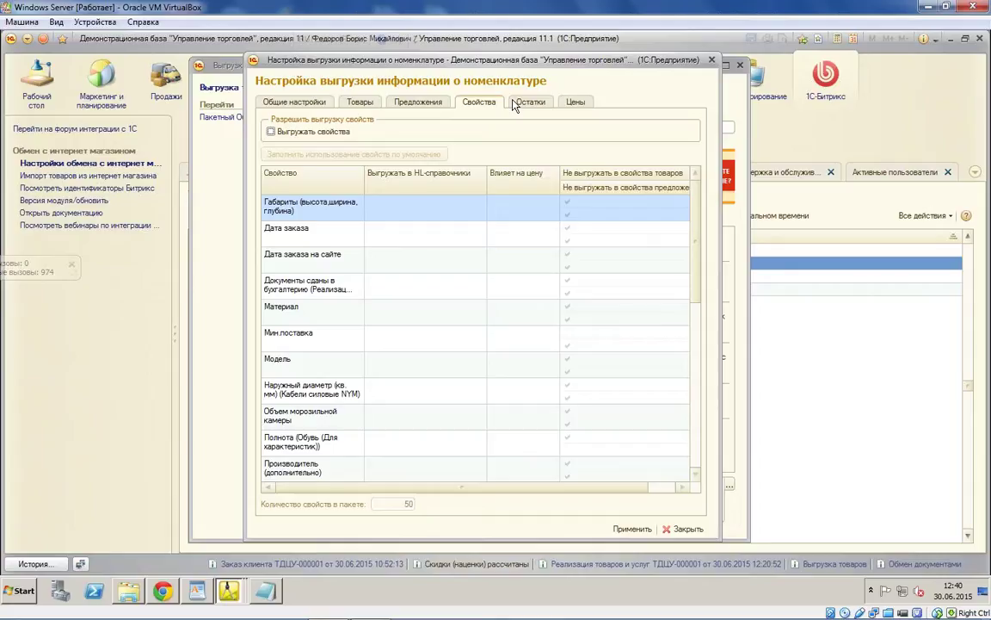
{"action": "left_click", "coordinate": [517, 103]}
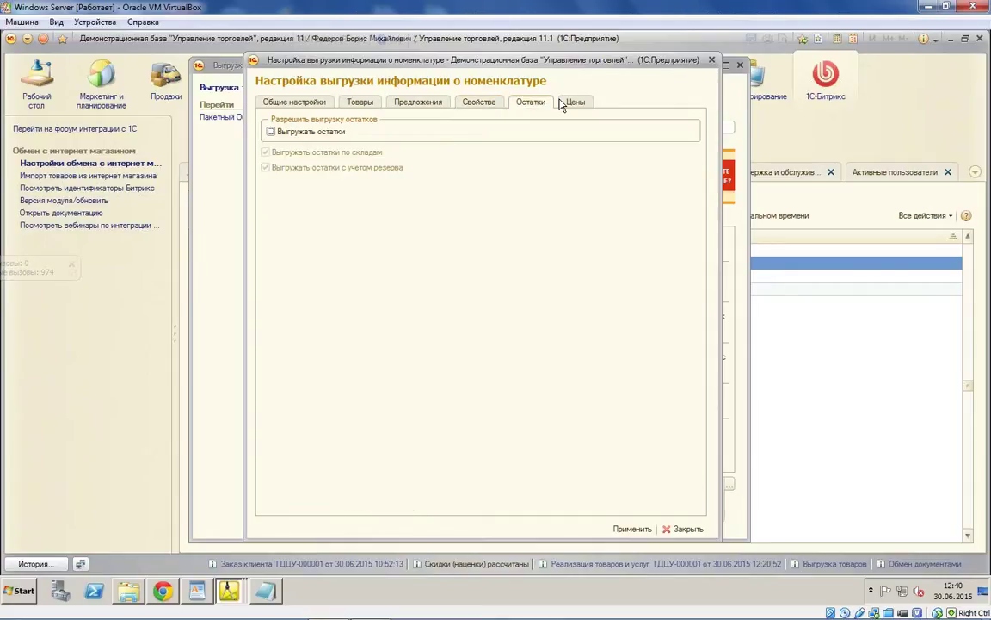
{"action": "key", "text": "Escape"}
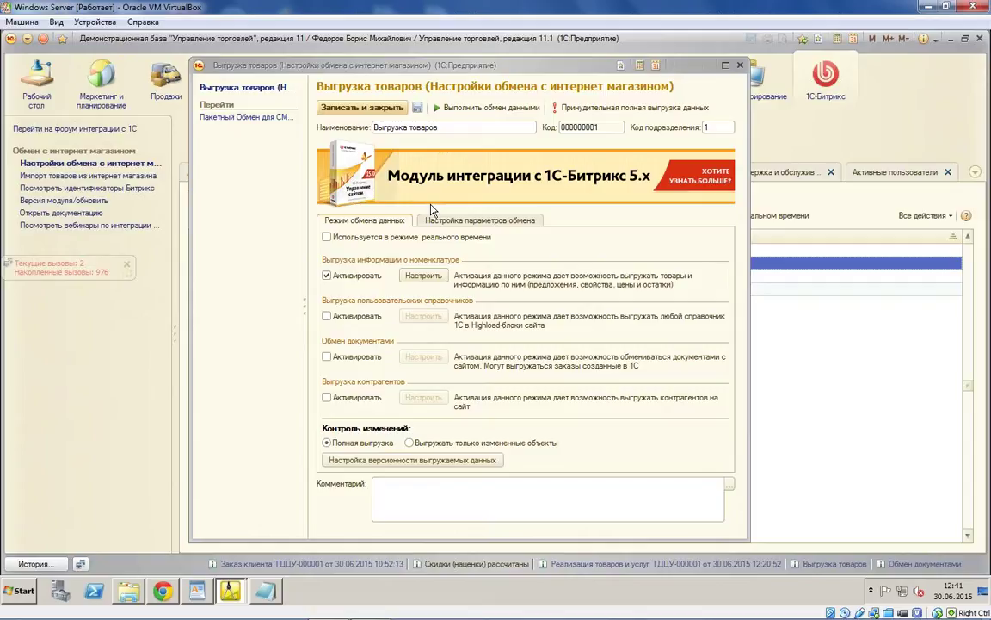
{"action": "left_click", "coordinate": [818, 148]}
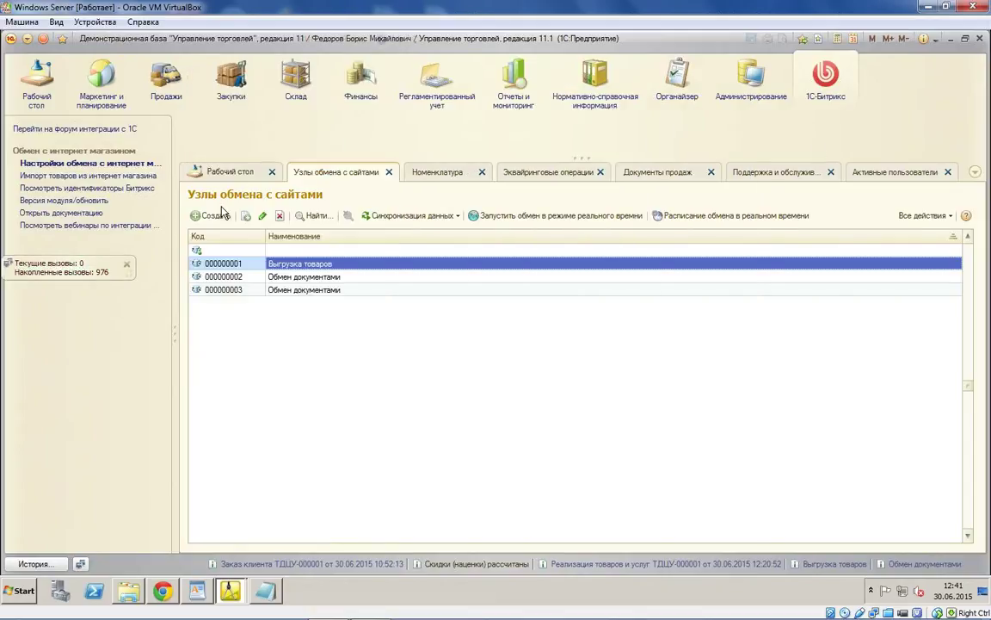
Step: Open Нормативно-справочная информация and select the BINATONE fan in the Номенклатура list
{"action": "left_click", "coordinate": [616, 104]}
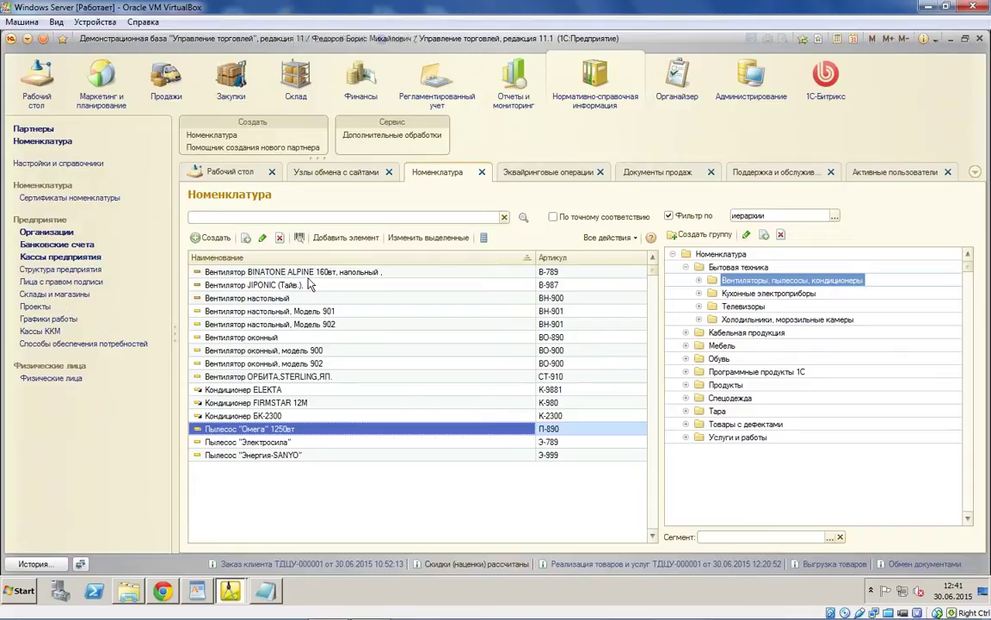
{"action": "left_click", "coordinate": [266, 273]}
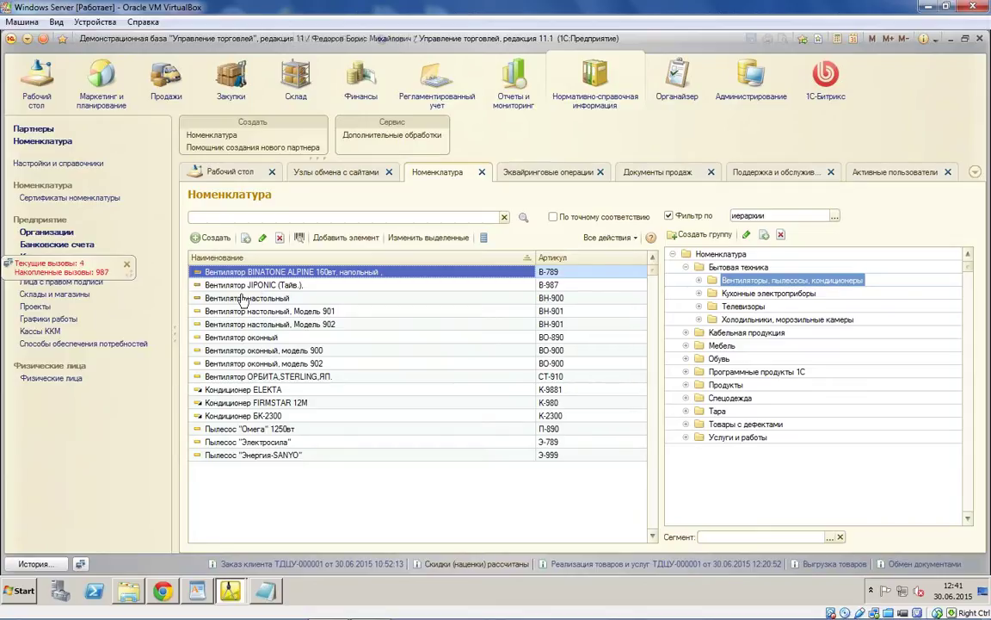
Step: Open the BINATONE fan card and its Электротовары item type's Дополнительные реквизиты list
{"action": "double_click", "coordinate": [453, 273]}
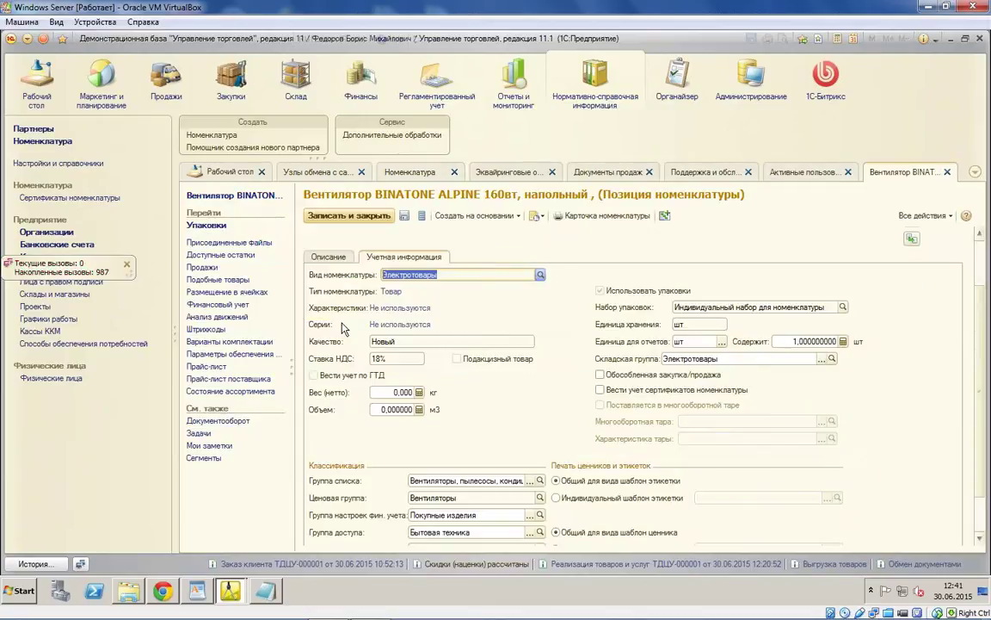
{"action": "key", "text": "ctrl+shift+F4"}
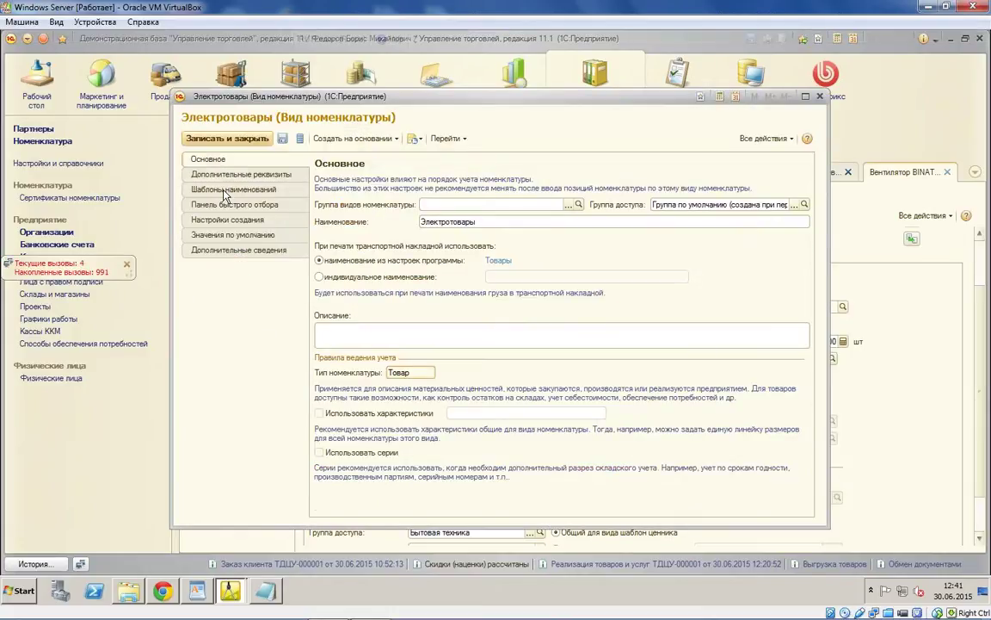
{"action": "left_click", "coordinate": [241, 174]}
{"action": "left_click", "coordinate": [321, 216]}
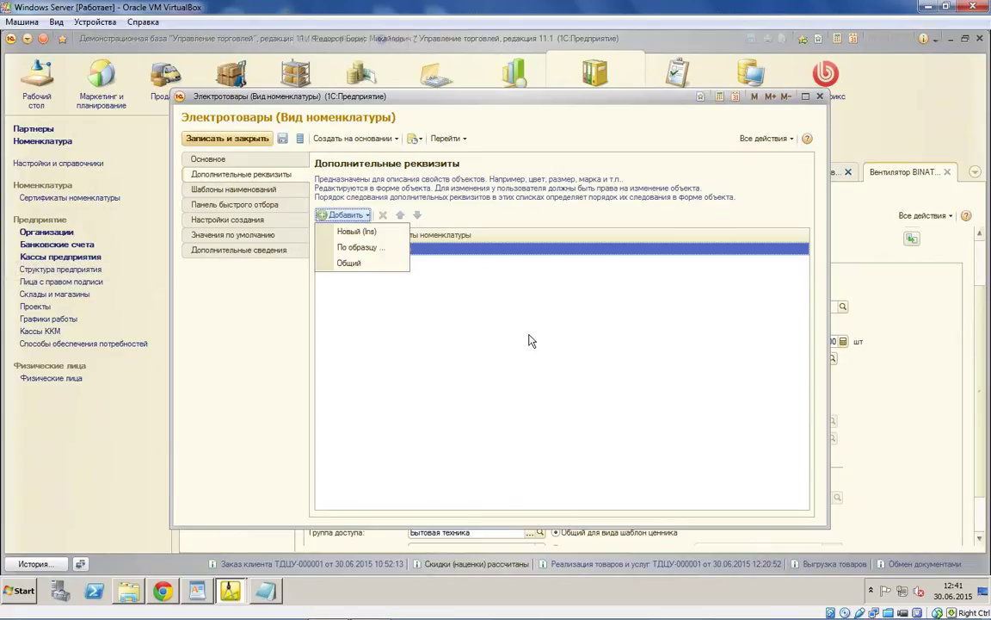
{"action": "left_click", "coordinate": [478, 301]}
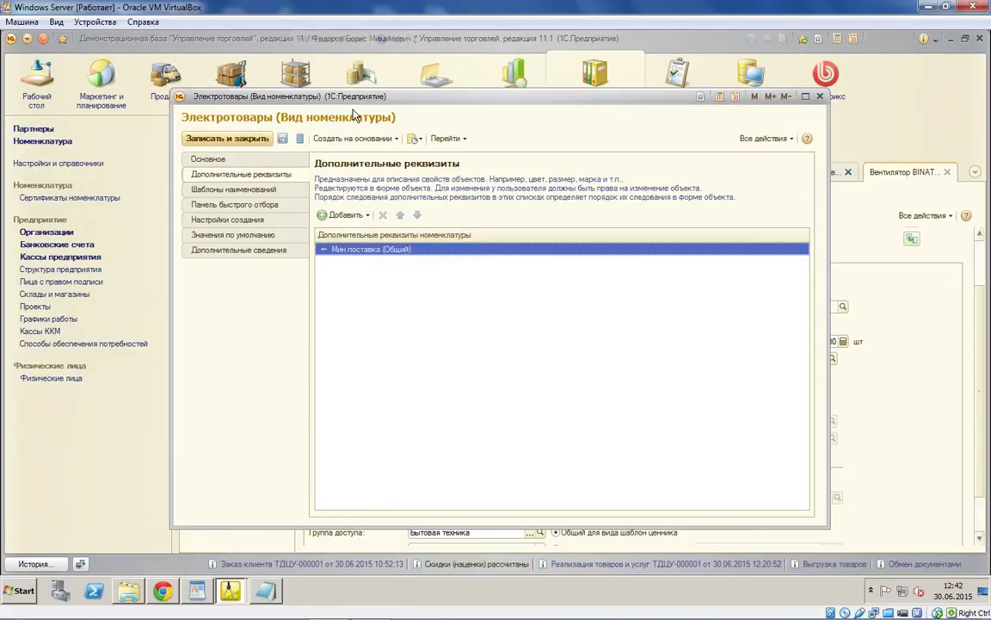
{"action": "left_click_drag", "start_coordinate": [354, 102], "coordinate": [430, 368]}
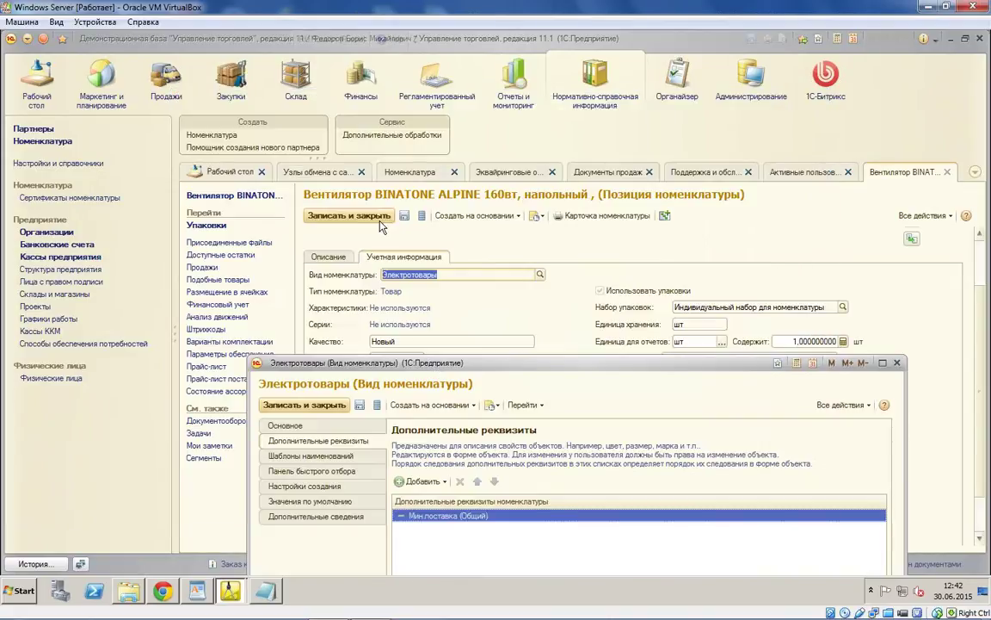
{"action": "left_click", "coordinate": [344, 254]}
Step: Add attribute 'Строковое свойство' of type Строка, then save it and the Электротовары item type
{"action": "left_click", "coordinate": [339, 271]}
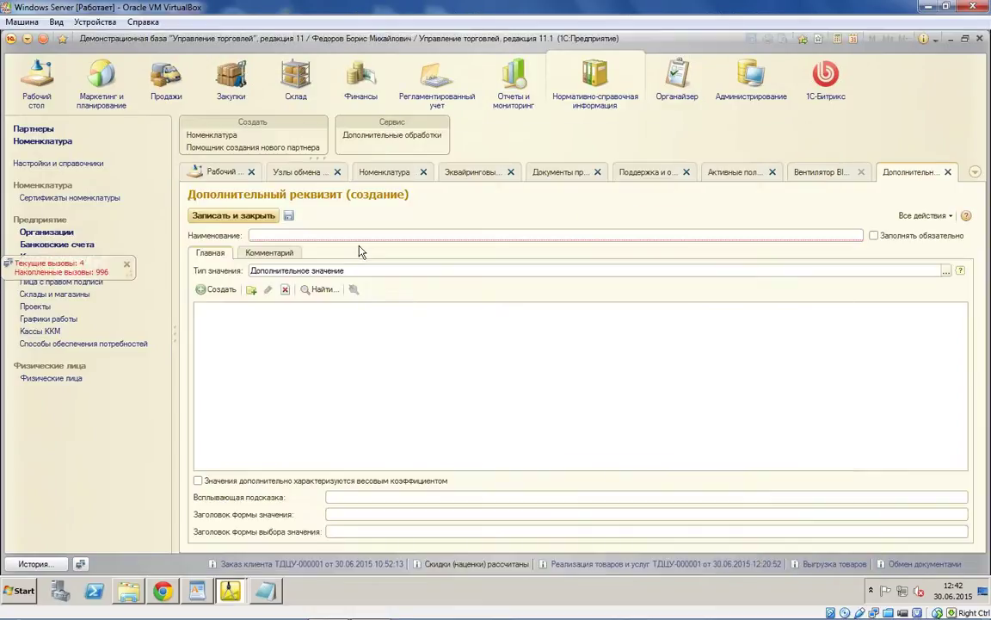
{"action": "type", "text": "Строковое сво"}
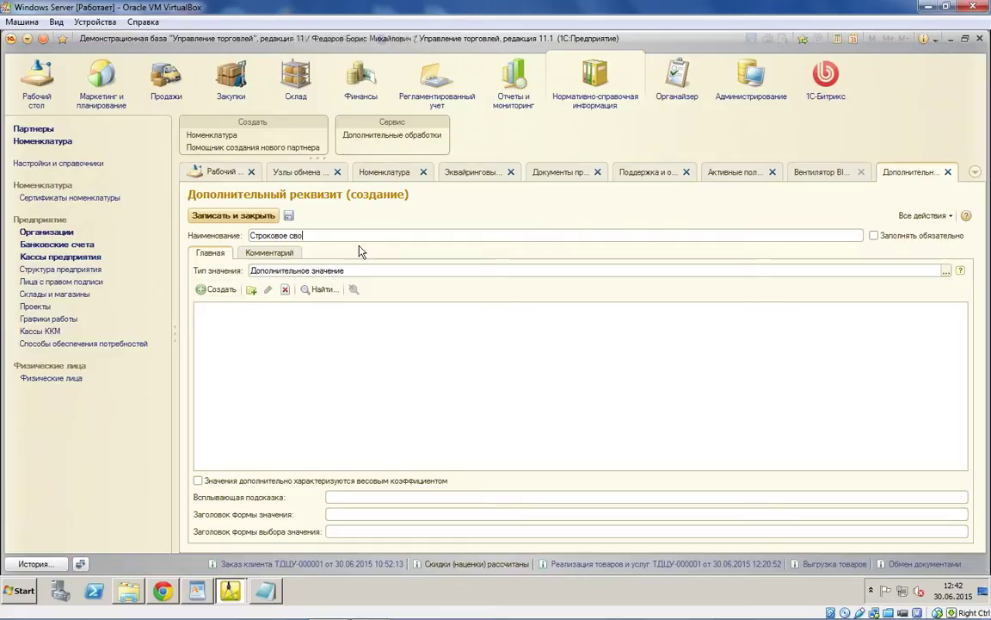
{"action": "type", "text": "йство"}
{"action": "left_click", "coordinate": [946, 270]}
{"action": "left_click", "coordinate": [398, 267]}
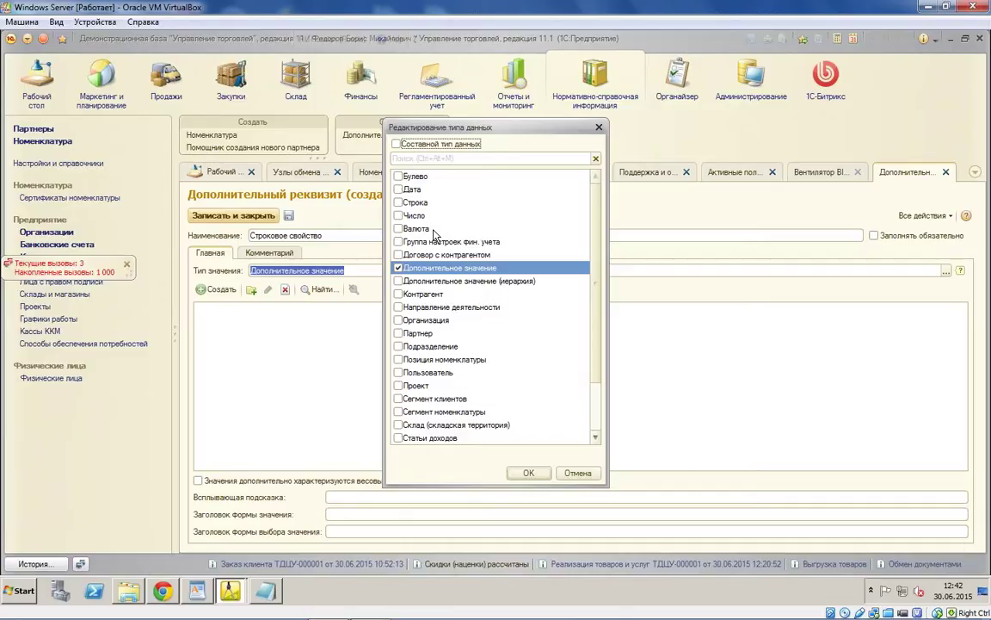
{"action": "left_click", "coordinate": [435, 229]}
{"action": "left_click", "coordinate": [399, 202]}
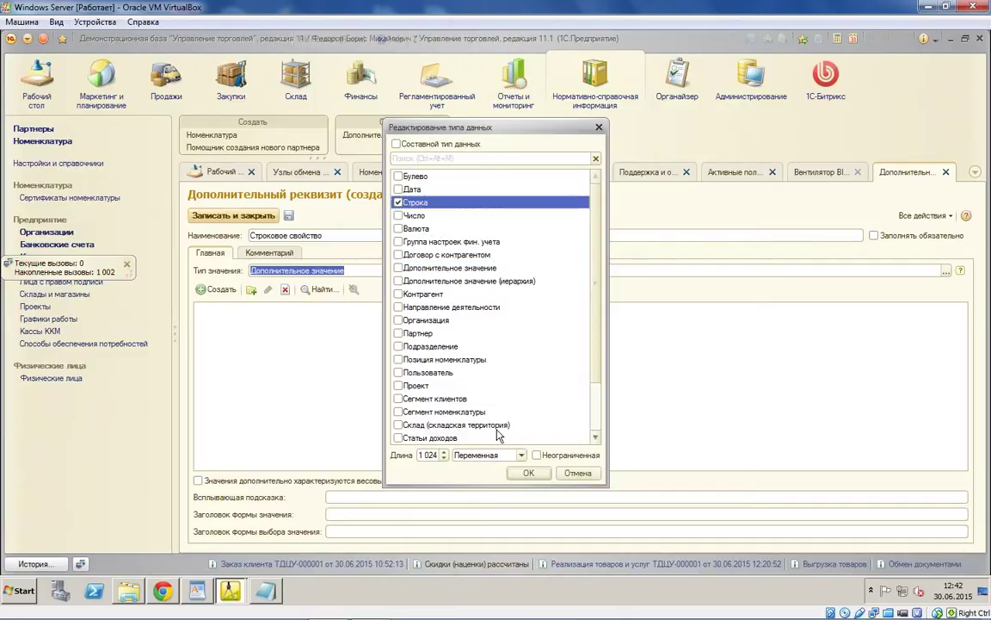
{"action": "left_click", "coordinate": [528, 473]}
{"action": "left_click", "coordinate": [235, 216]}
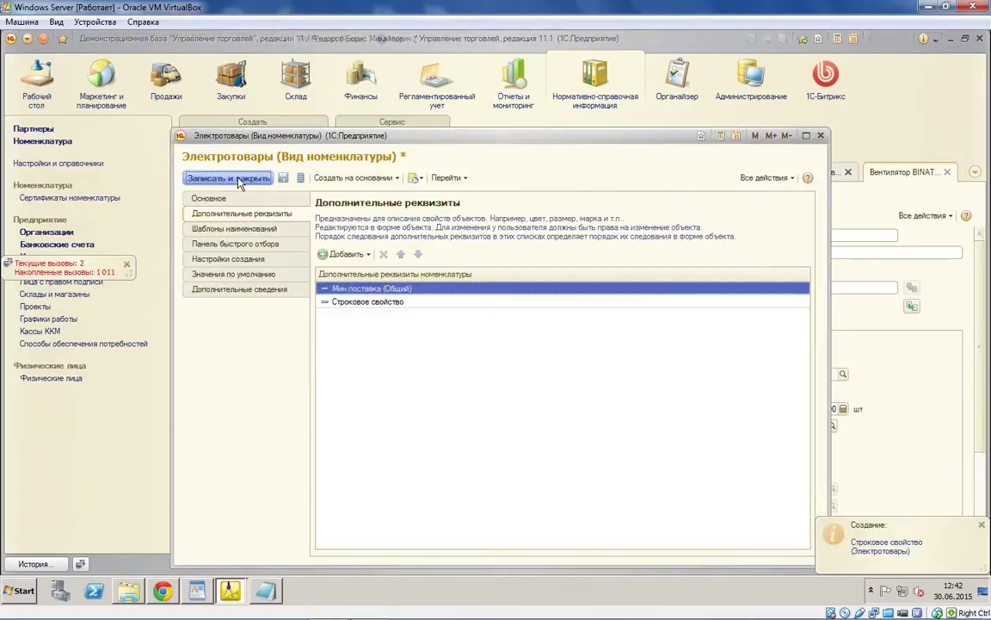
{"action": "left_click", "coordinate": [240, 181]}
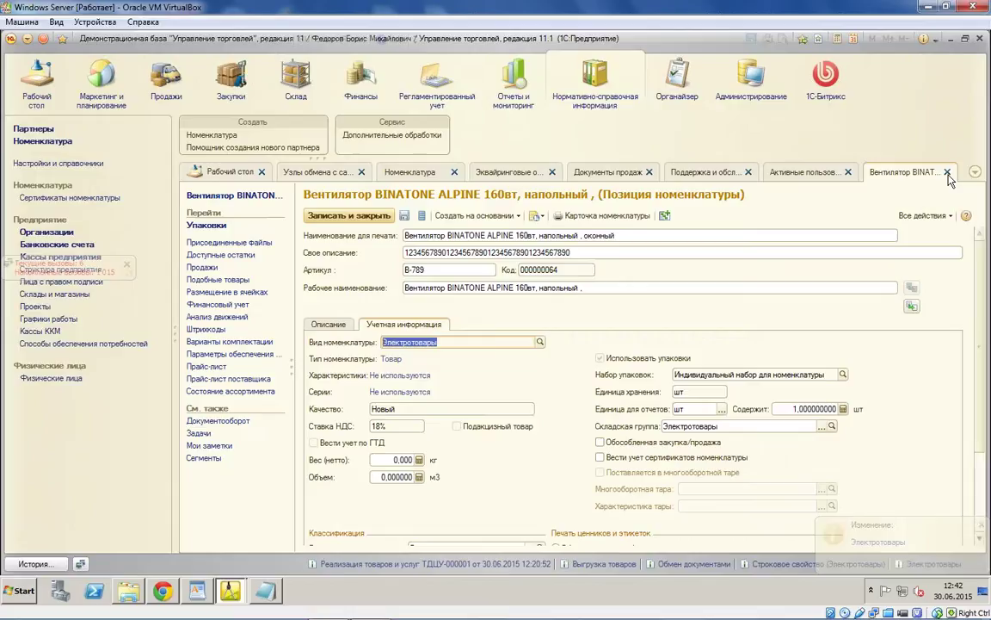
Step: Set the BINATONE fan's Строковое свойство to 'Строка 1' on the Описание tab and save it
{"action": "left_click", "coordinate": [328, 324]}
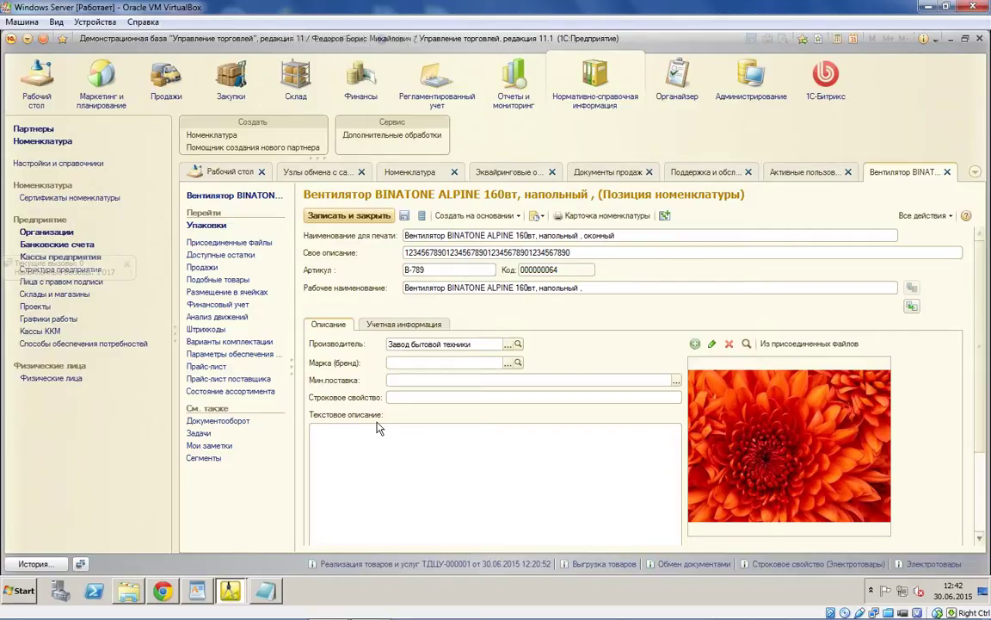
{"action": "left_click", "coordinate": [409, 396]}
{"action": "type", "text": "Строка 1"}
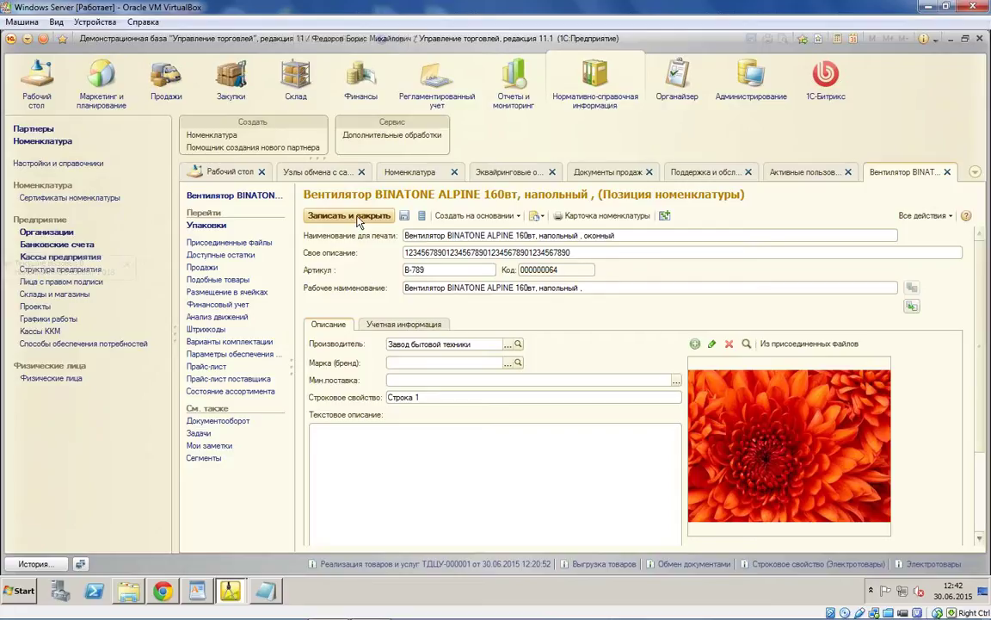
{"action": "left_click", "coordinate": [314, 215]}
Step: Set the JIPONIC fan's Строковое свойство to 'Строка 2' and close its card
{"action": "double_click", "coordinate": [274, 285]}
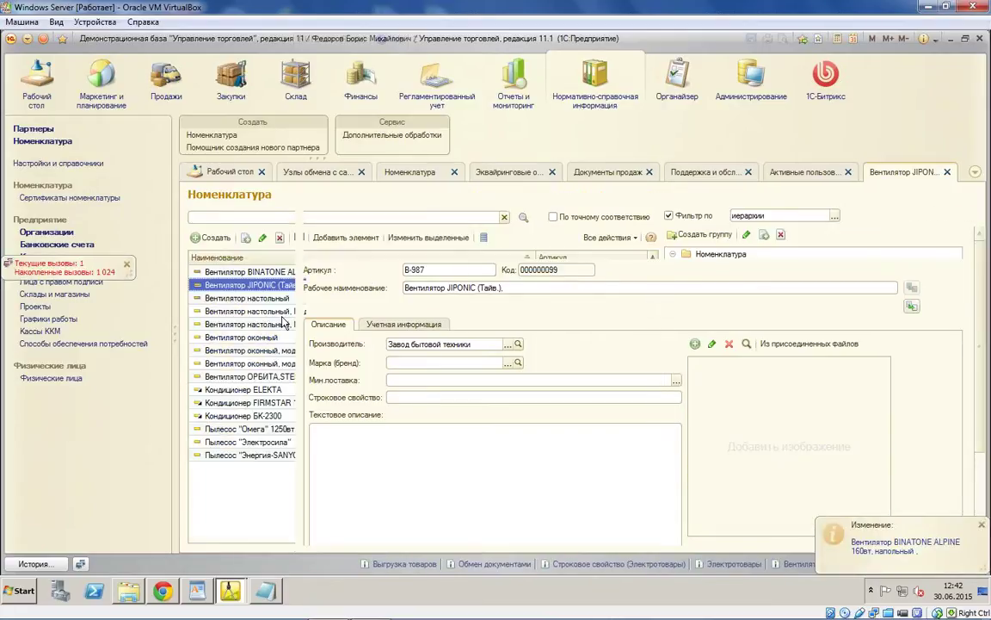
{"action": "left_click", "coordinate": [407, 397]}
{"action": "type", "text": "Строка 2"}
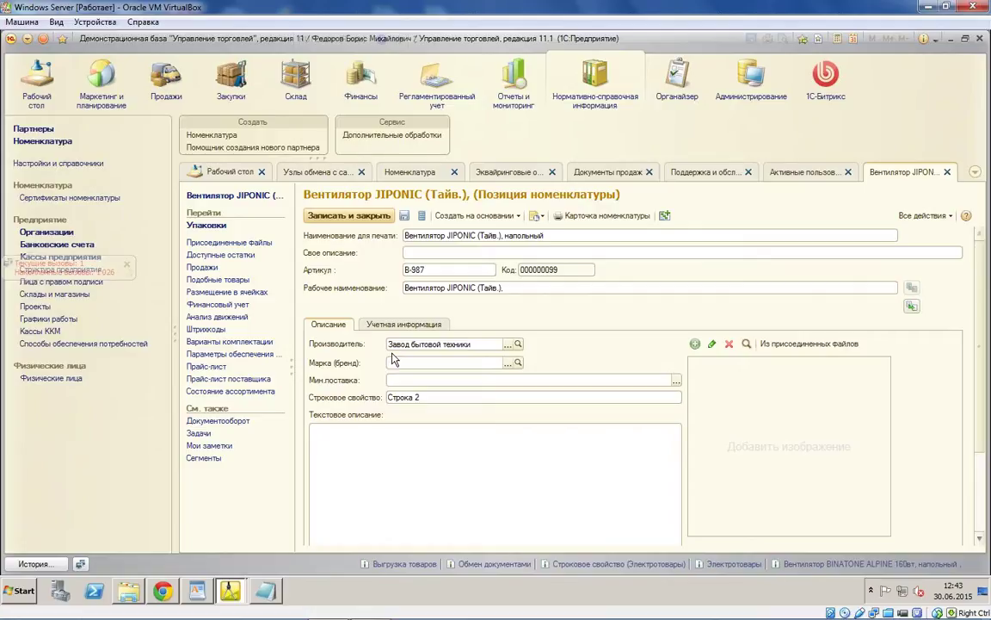
{"action": "key", "text": "Escape"}
{"action": "double_click", "coordinate": [374, 266]}
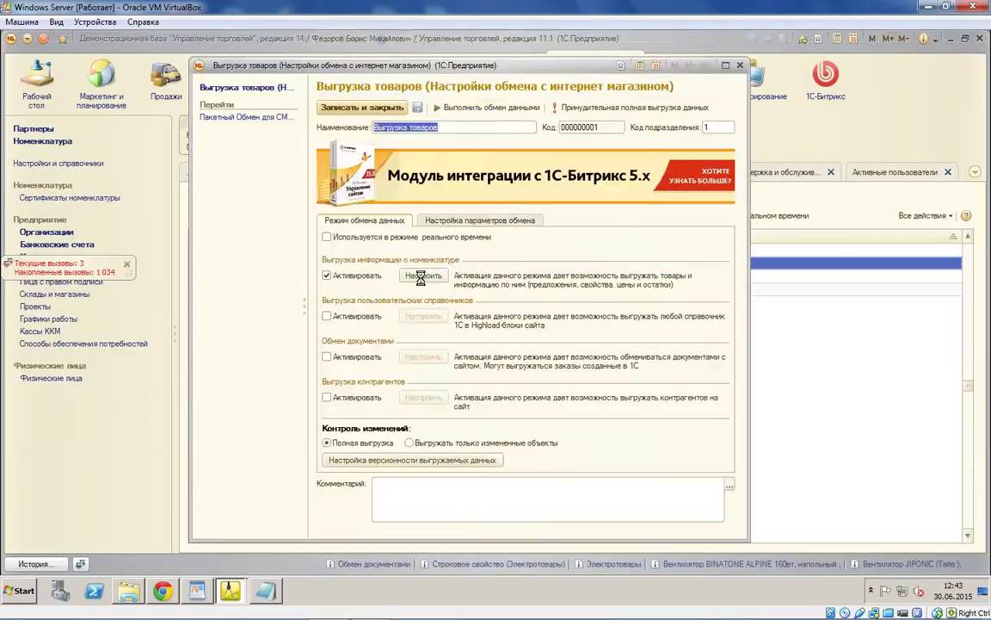
{"action": "left_click", "coordinate": [407, 312]}
{"action": "left_click", "coordinate": [714, 61]}
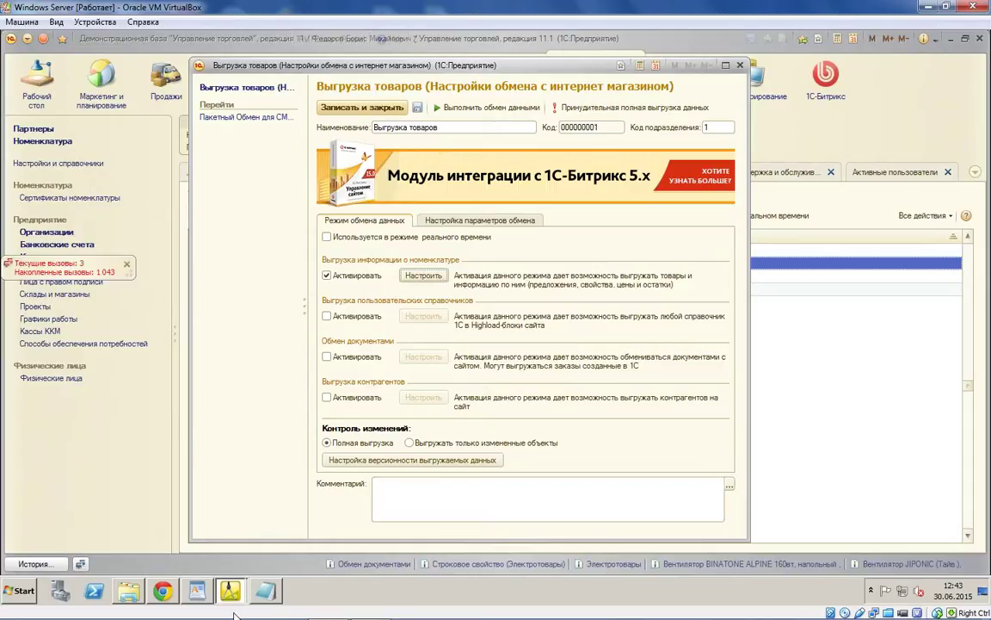
{"action": "key", "text": "alt+Tab"}
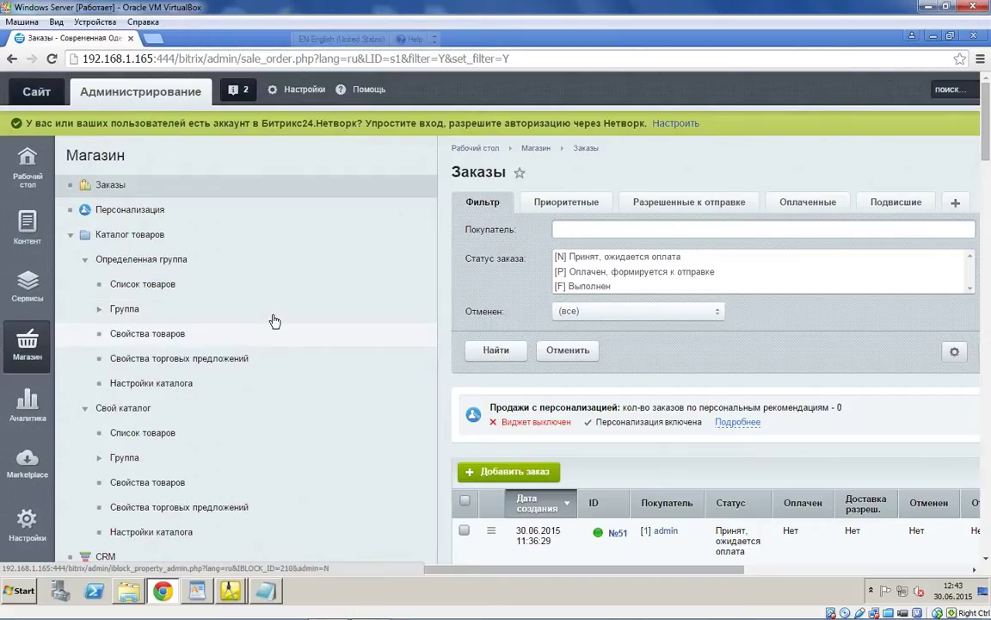
{"action": "left_click", "coordinate": [231, 590]}
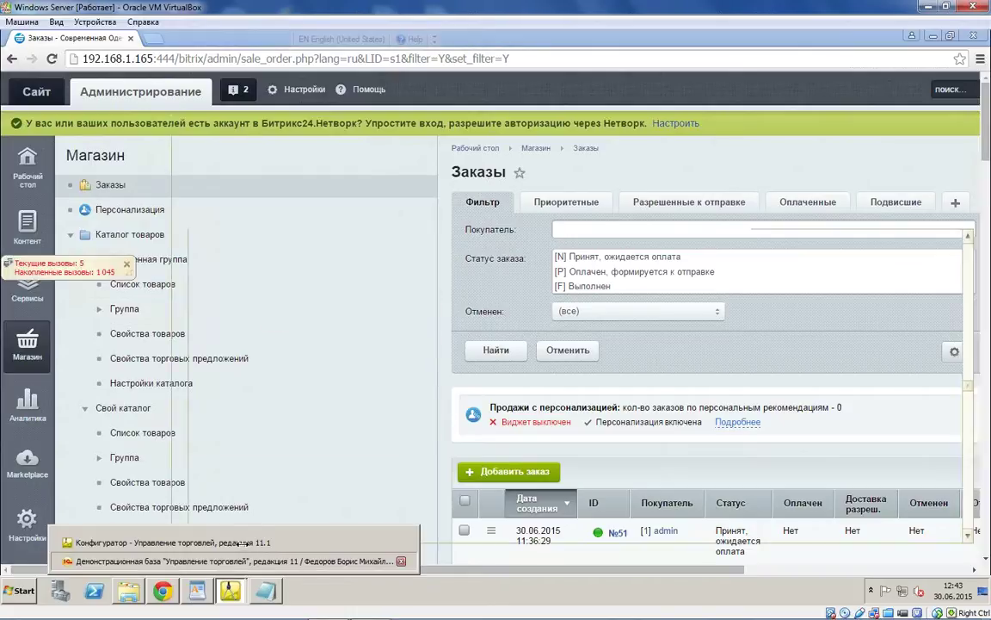
{"action": "left_click", "coordinate": [259, 560]}
{"action": "key", "text": "Escape"}
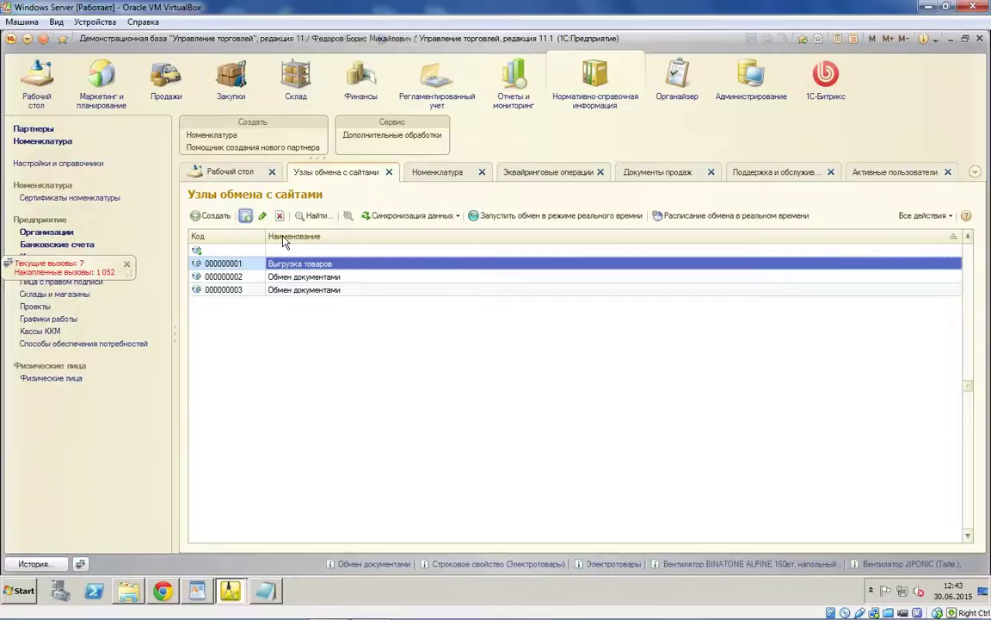
{"action": "key", "text": "F9"}
Step: Copy node 000000001 into new node 000000004, review its tabs and export settings, and save it
{"action": "left_click", "coordinate": [326, 356]}
{"action": "left_click", "coordinate": [454, 222]}
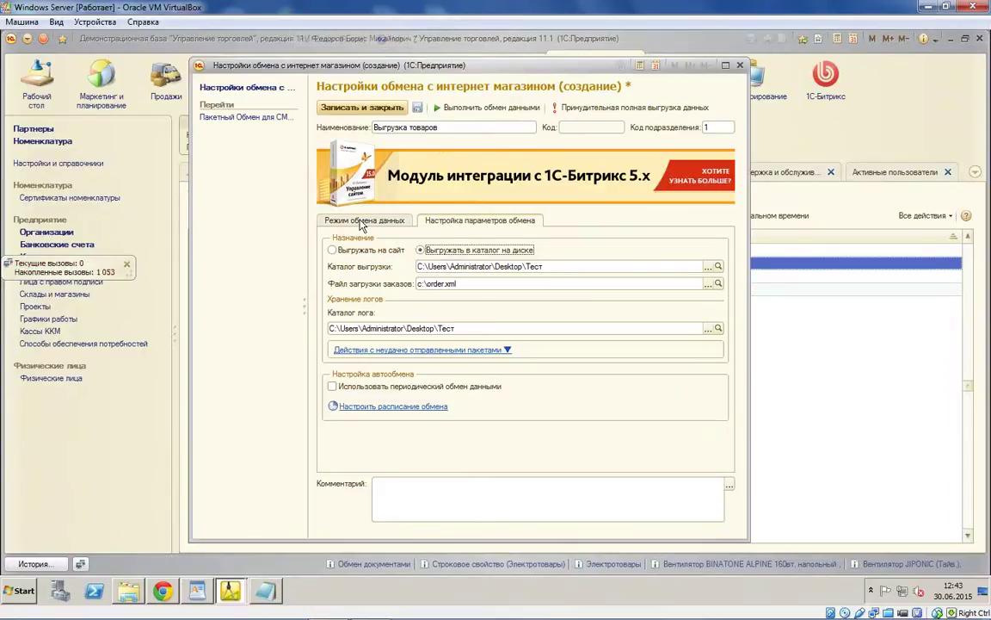
{"action": "left_click", "coordinate": [361, 222]}
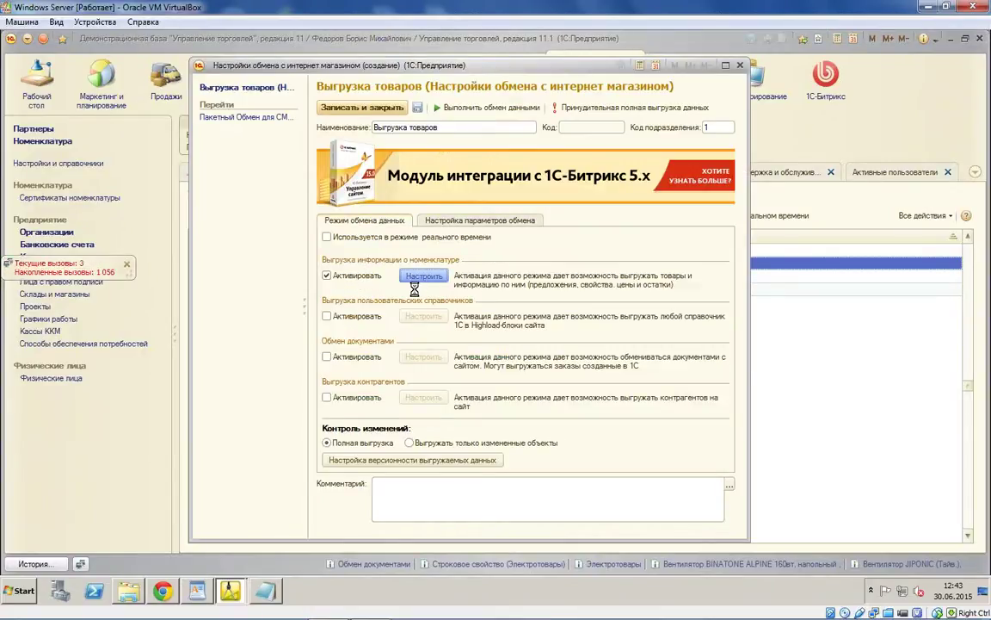
{"action": "left_click", "coordinate": [358, 101]}
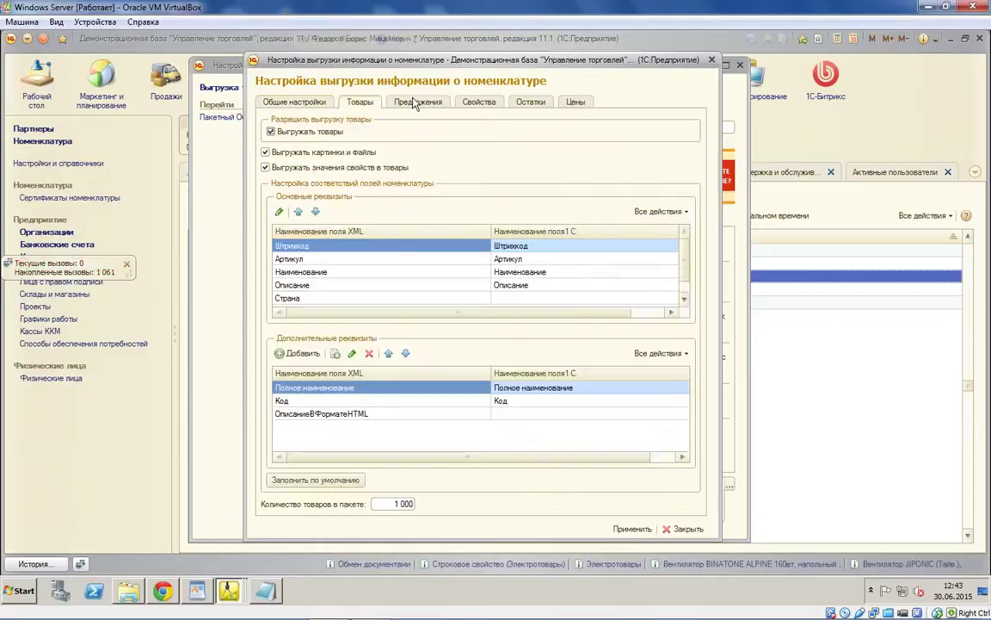
{"action": "left_click", "coordinate": [417, 102]}
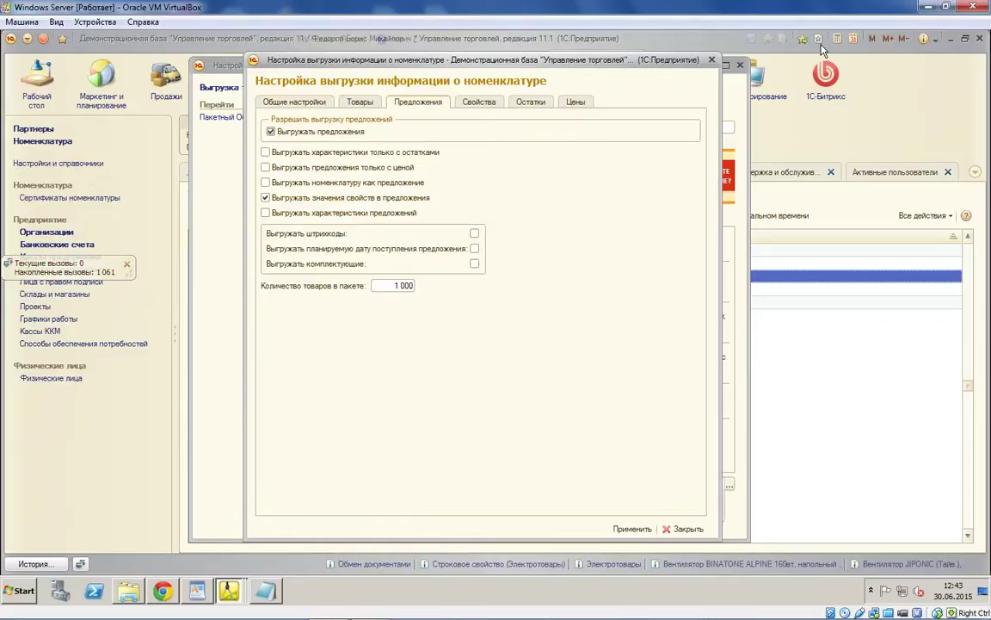
{"action": "left_click", "coordinate": [711, 59]}
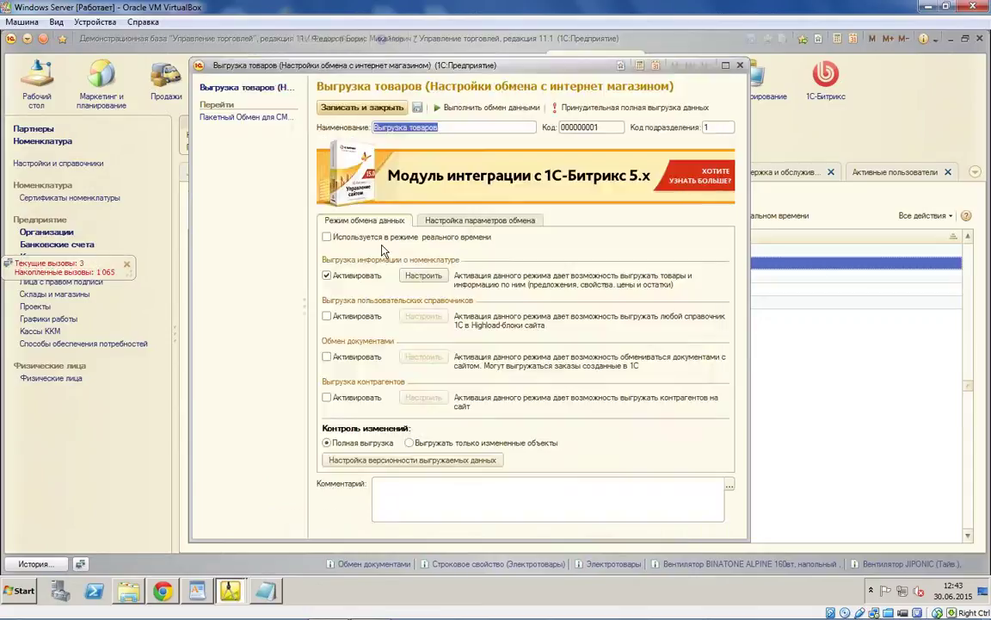
{"action": "left_click", "coordinate": [480, 220]}
{"action": "left_click", "coordinate": [359, 220]}
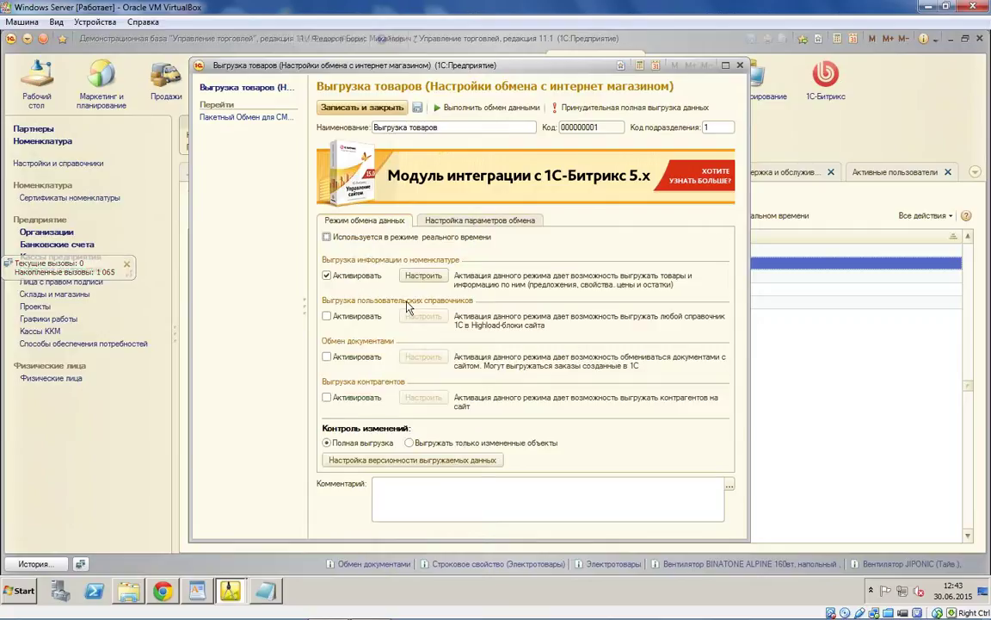
{"action": "key", "text": "Escape"}
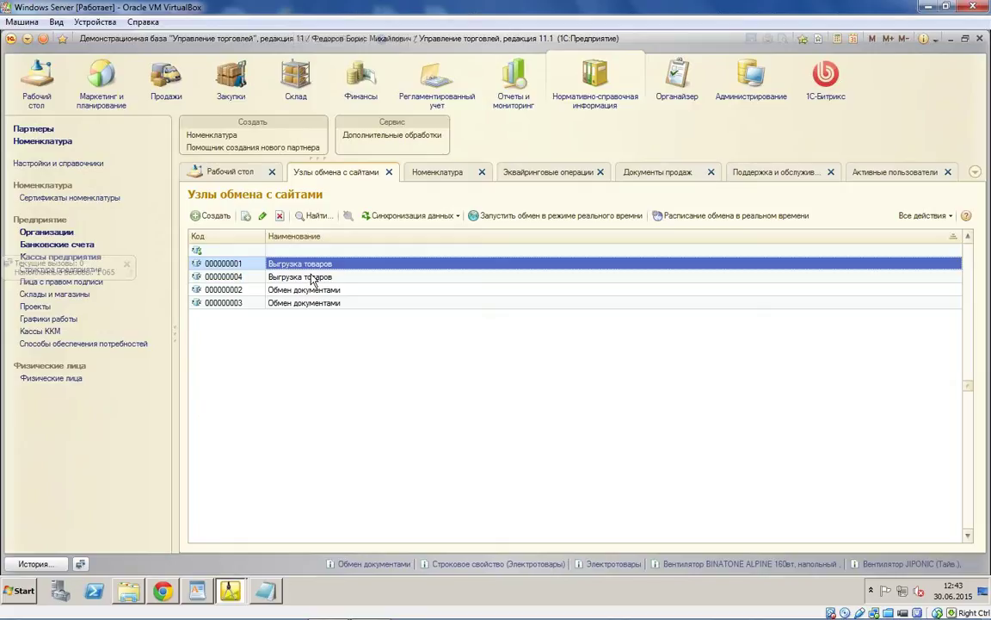
Step: Open the Выгрузка товаров nomenclature export settings, select Свой каталог and view the Остатки tab
{"action": "double_click", "coordinate": [431, 278]}
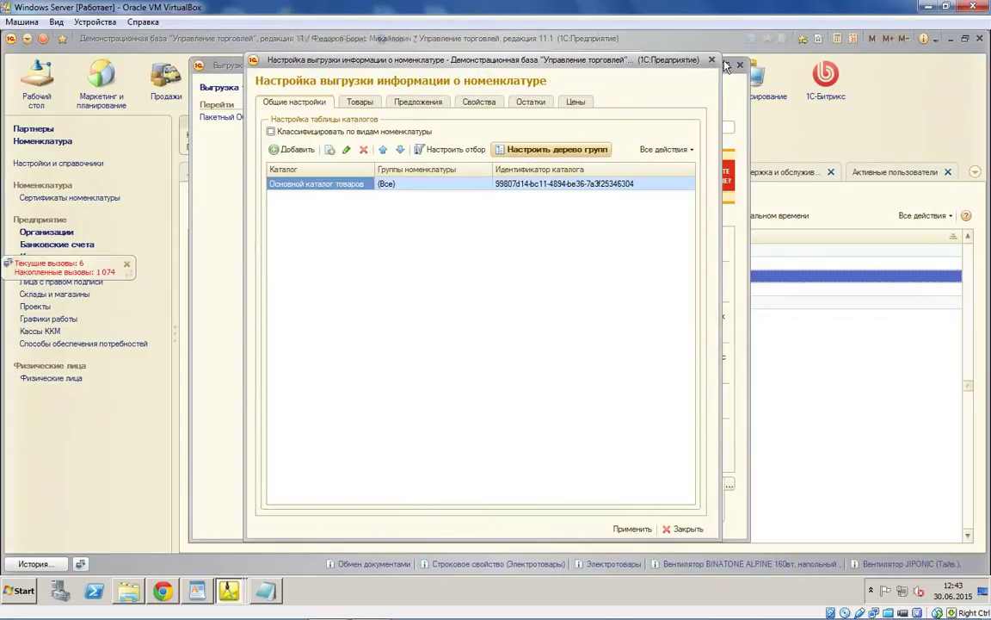
{"action": "left_click", "coordinate": [731, 69]}
{"action": "left_click", "coordinate": [737, 64]}
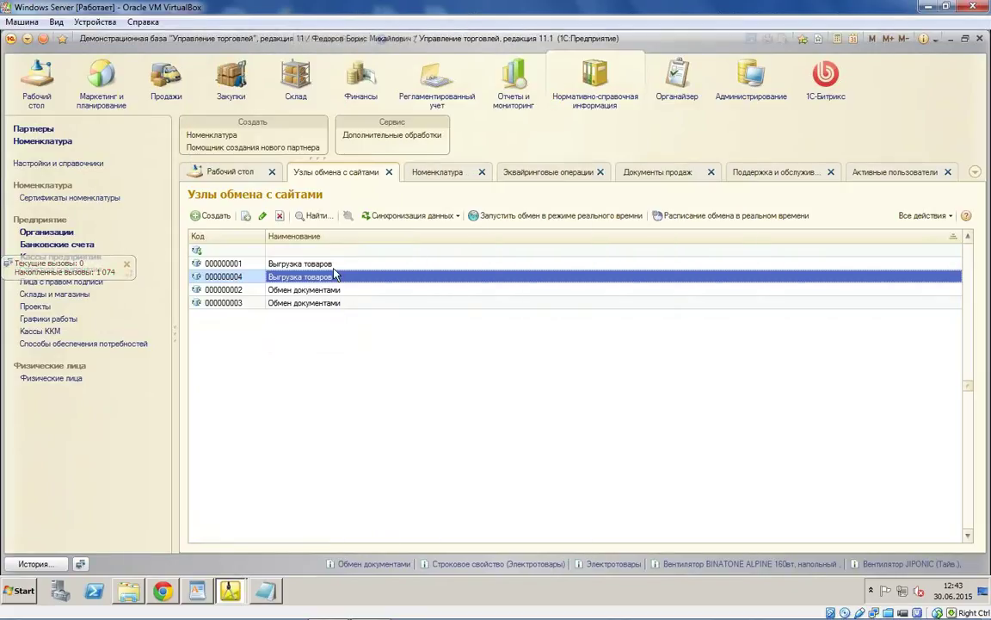
{"action": "left_click", "coordinate": [332, 266]}
{"action": "left_click", "coordinate": [415, 274]}
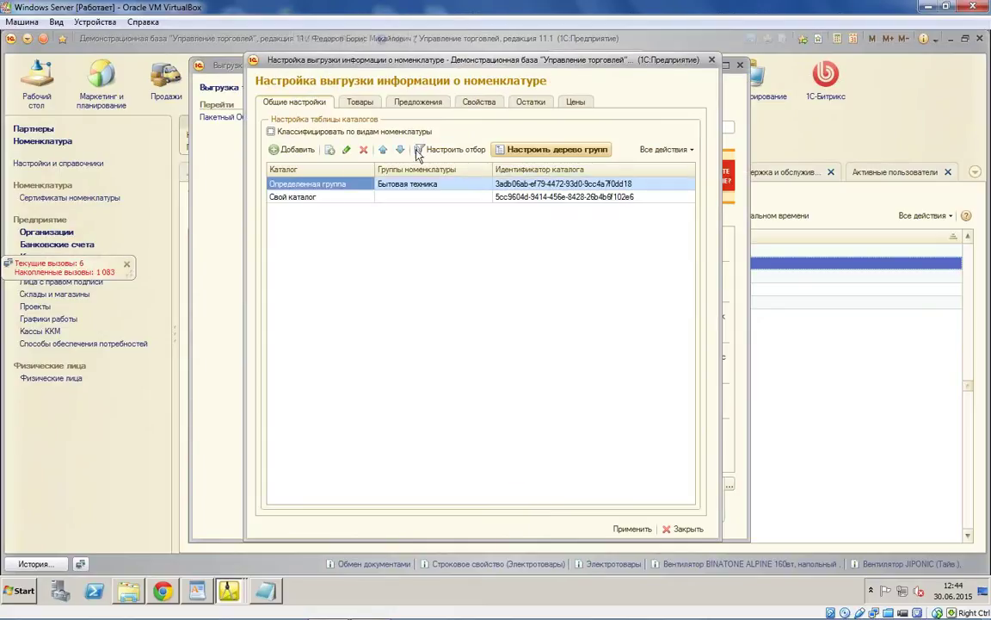
{"action": "left_click", "coordinate": [309, 199]}
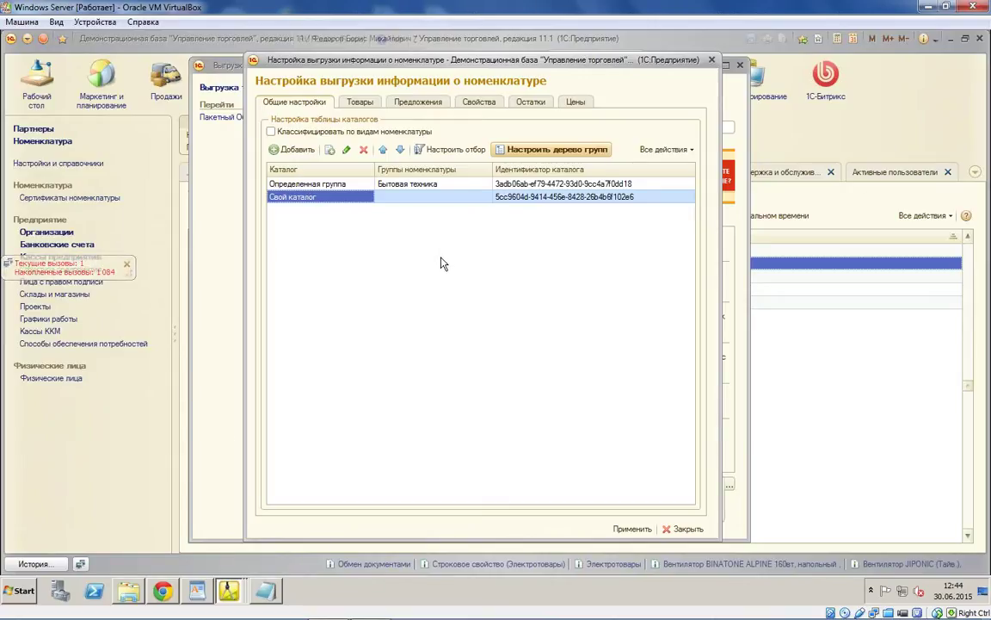
{"action": "left_click", "coordinate": [530, 102]}
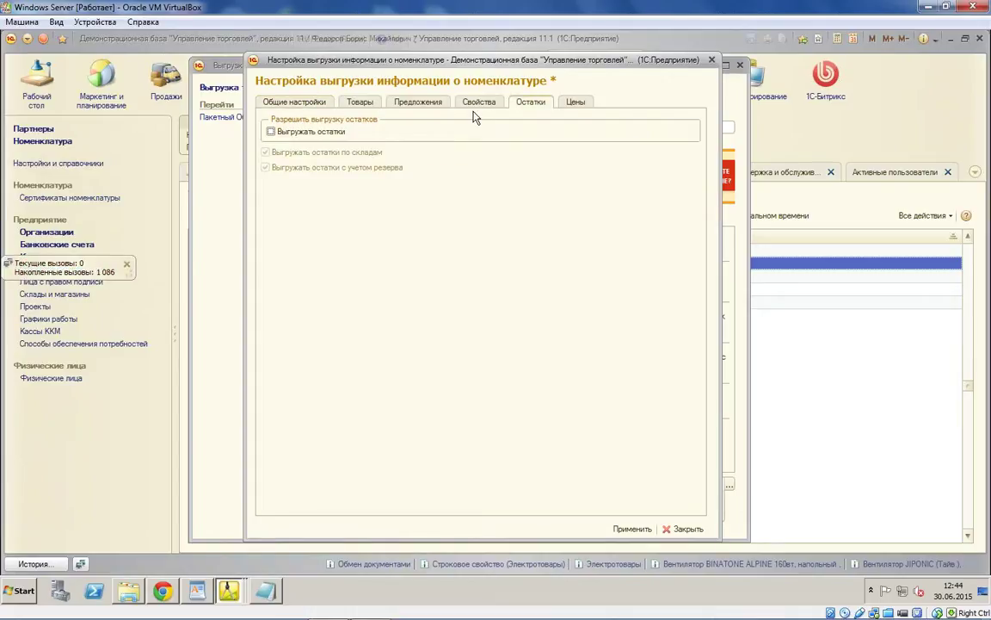
Step: On the Свойства tab, tick Влияет на цену for Строковое свойство (Электротовары)
{"action": "left_click", "coordinate": [476, 101]}
{"action": "left_click", "coordinate": [387, 254]}
{"action": "scroll", "coordinate": [422, 262], "scroll_direction": "down", "scroll_amount": 10}
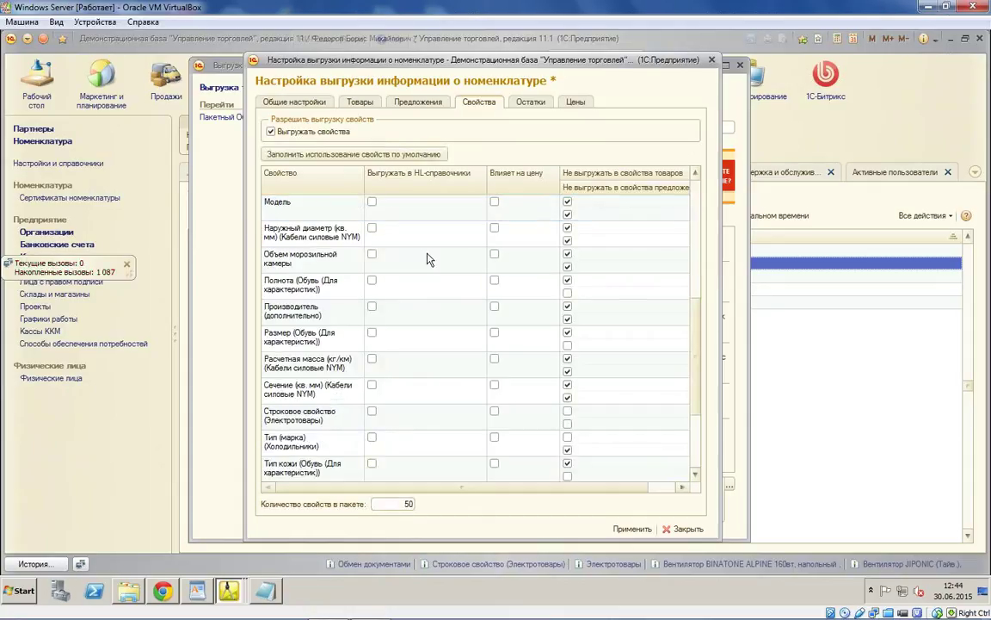
{"action": "scroll", "coordinate": [421, 263], "scroll_direction": "down", "scroll_amount": 1}
{"action": "scroll", "coordinate": [413, 262], "scroll_direction": "up", "scroll_amount": 3}
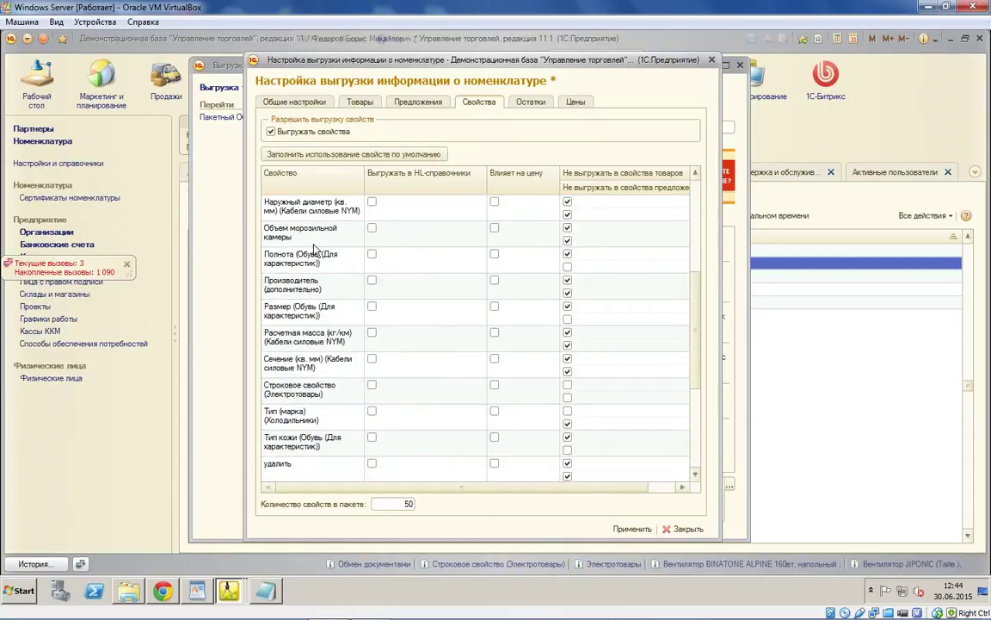
{"action": "scroll", "coordinate": [284, 222], "scroll_direction": "up", "scroll_amount": 3}
{"action": "scroll", "coordinate": [342, 298], "scroll_direction": "down", "scroll_amount": 6}
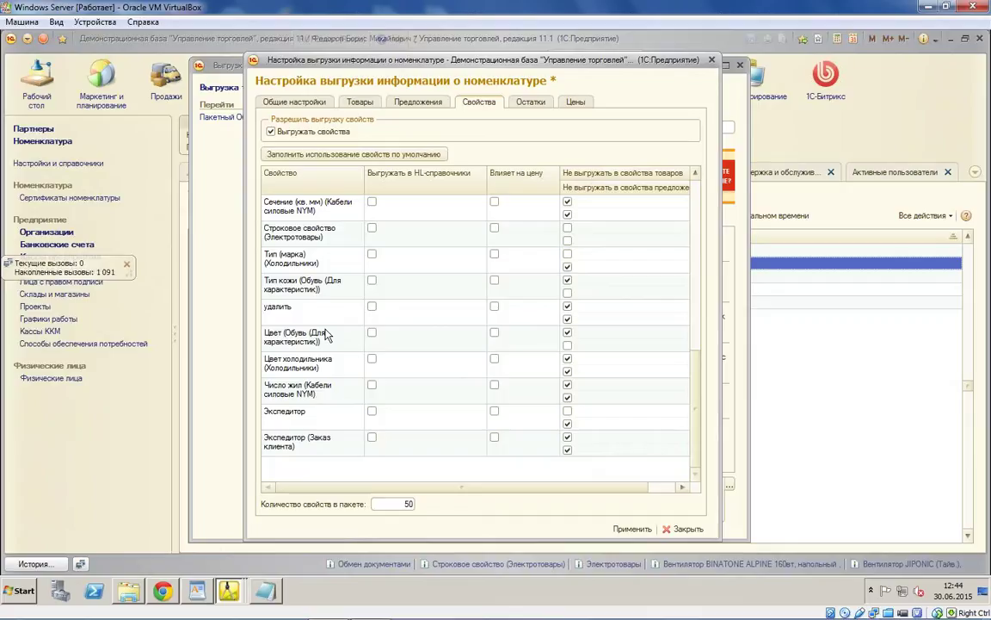
{"action": "scroll", "coordinate": [325, 339], "scroll_direction": "up", "scroll_amount": 6}
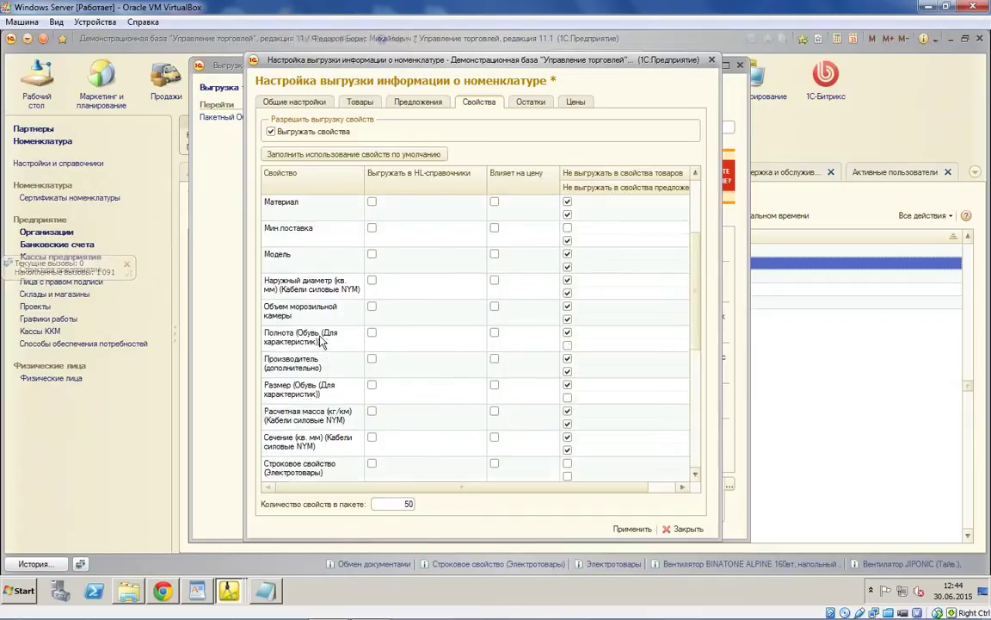
{"action": "scroll", "coordinate": [320, 342], "scroll_direction": "down", "scroll_amount": 2}
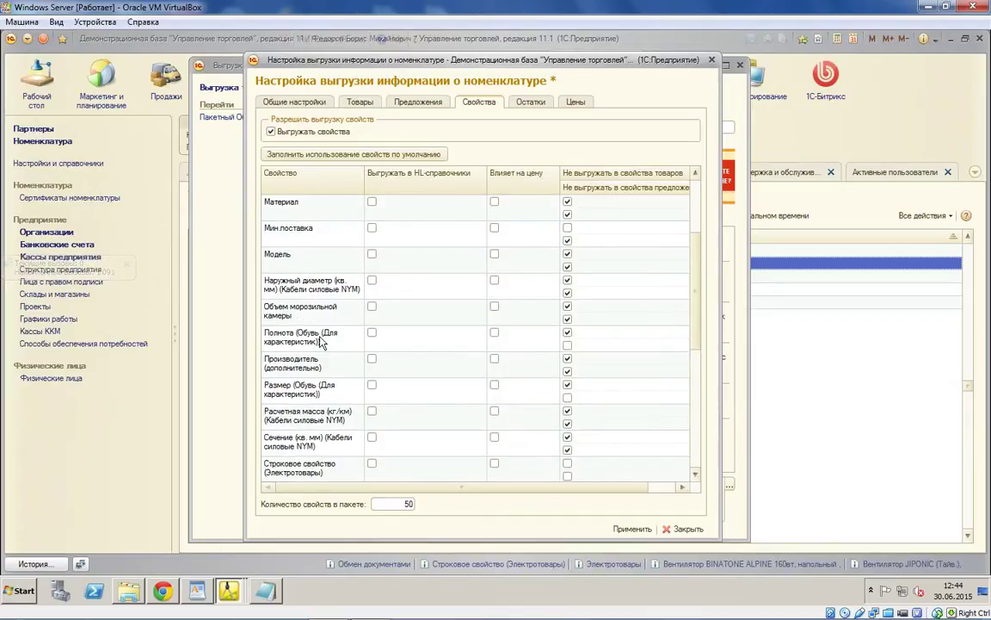
{"action": "scroll", "coordinate": [320, 342], "scroll_direction": "up", "scroll_amount": 2}
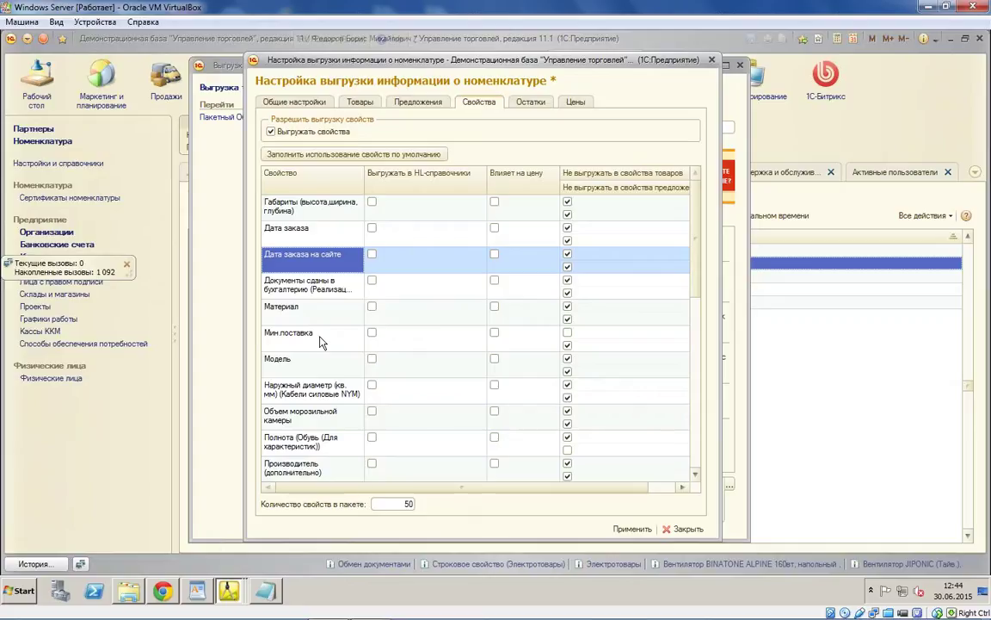
{"action": "left_click", "coordinate": [336, 242]}
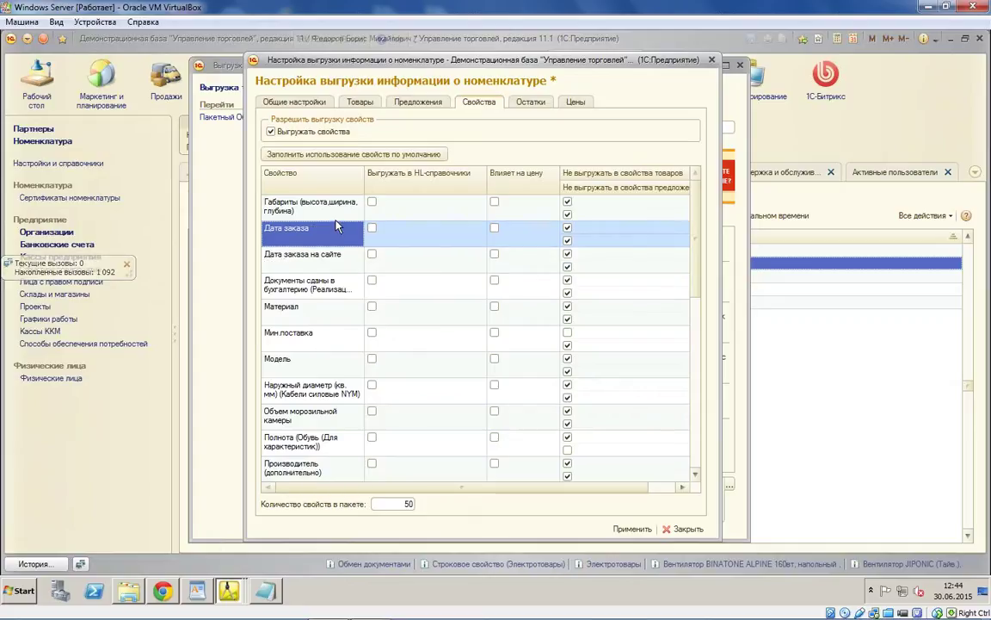
{"action": "scroll", "coordinate": [336, 247], "scroll_direction": "down", "scroll_amount": 2}
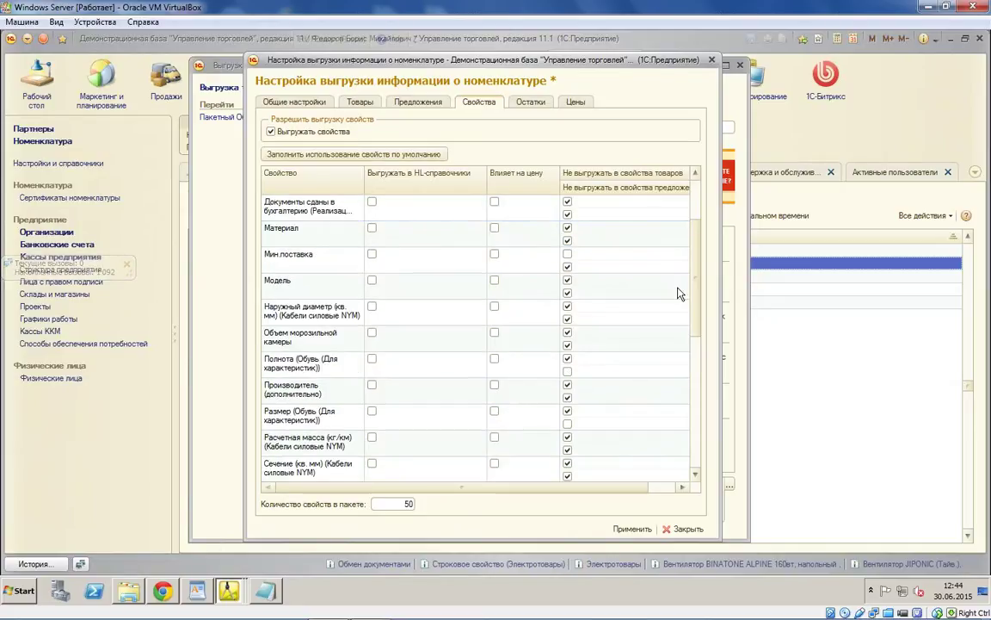
{"action": "scroll", "coordinate": [697, 281], "scroll_direction": "down", "scroll_amount": 3}
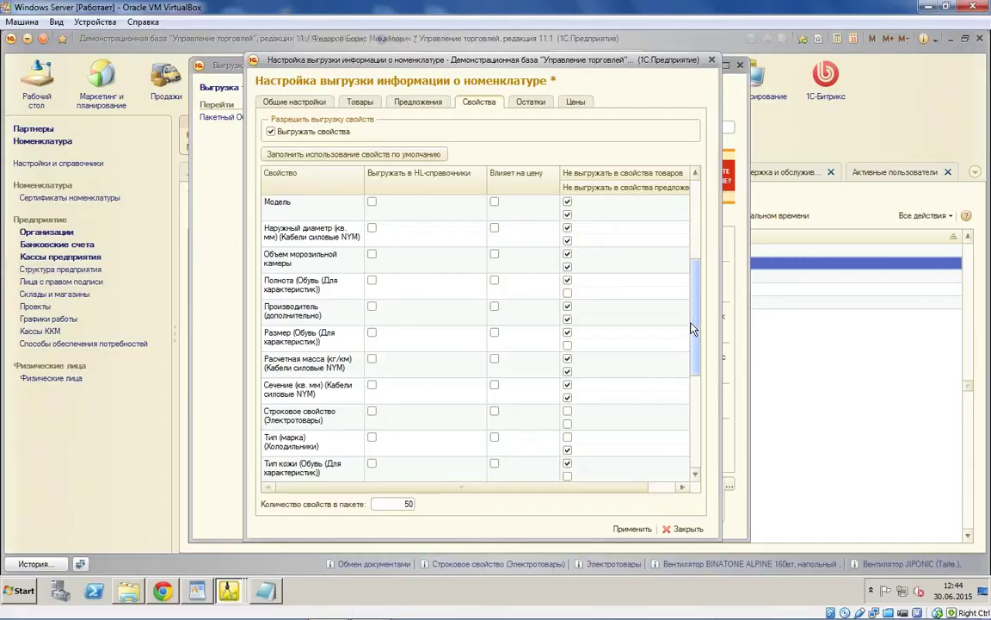
{"action": "left_click", "coordinate": [295, 417]}
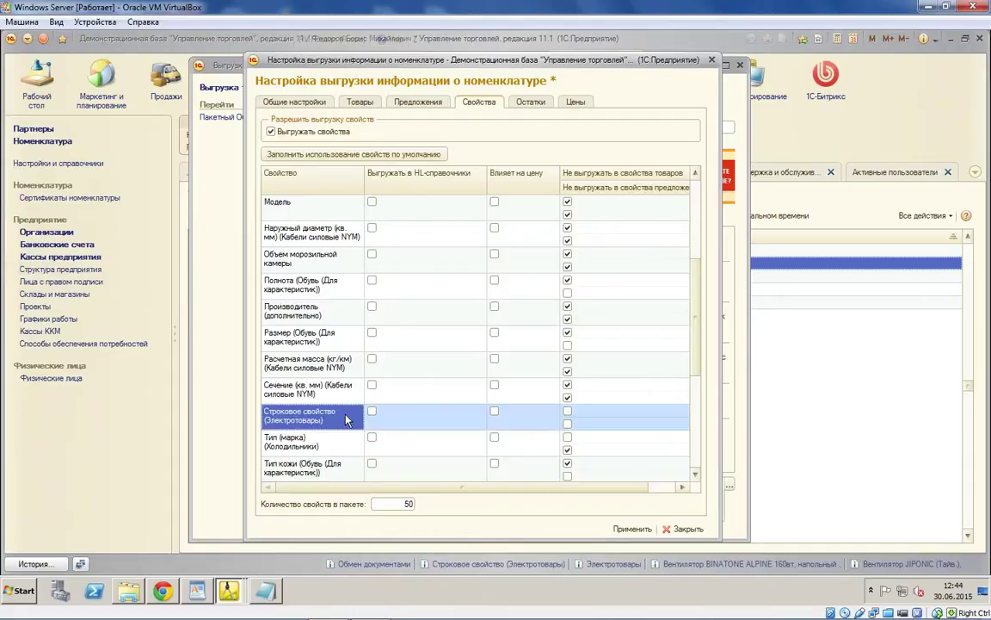
{"action": "left_click", "coordinate": [494, 412]}
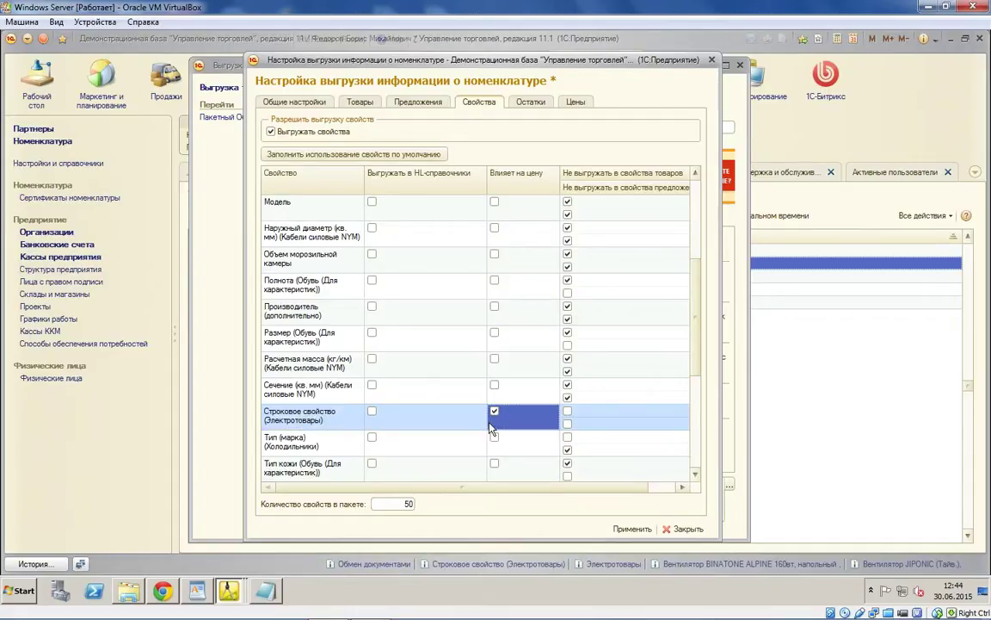
{"action": "scroll", "coordinate": [340, 349], "scroll_direction": "up", "scroll_amount": 6}
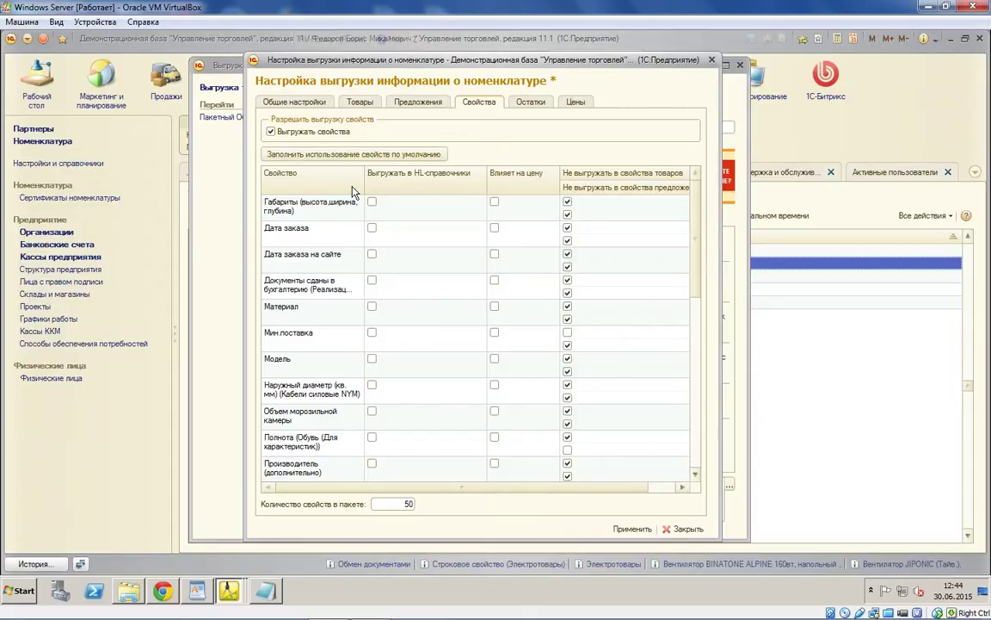
Step: Enable Выгружать остатки on the Остатки tab, then close the nomenclature export settings window
{"action": "left_click", "coordinate": [519, 101]}
{"action": "left_click", "coordinate": [297, 131]}
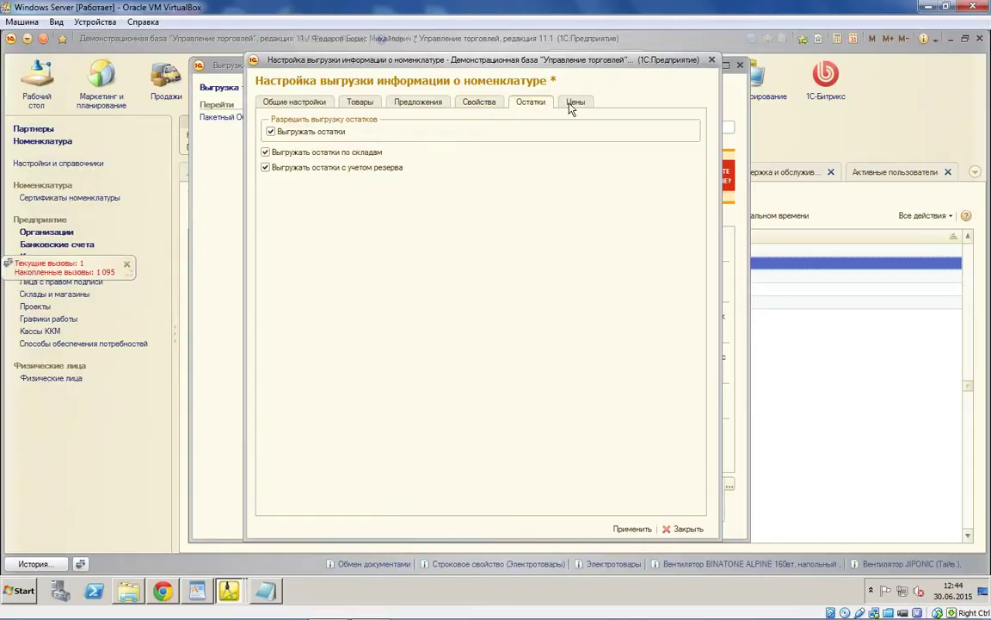
{"action": "left_click", "coordinate": [303, 101]}
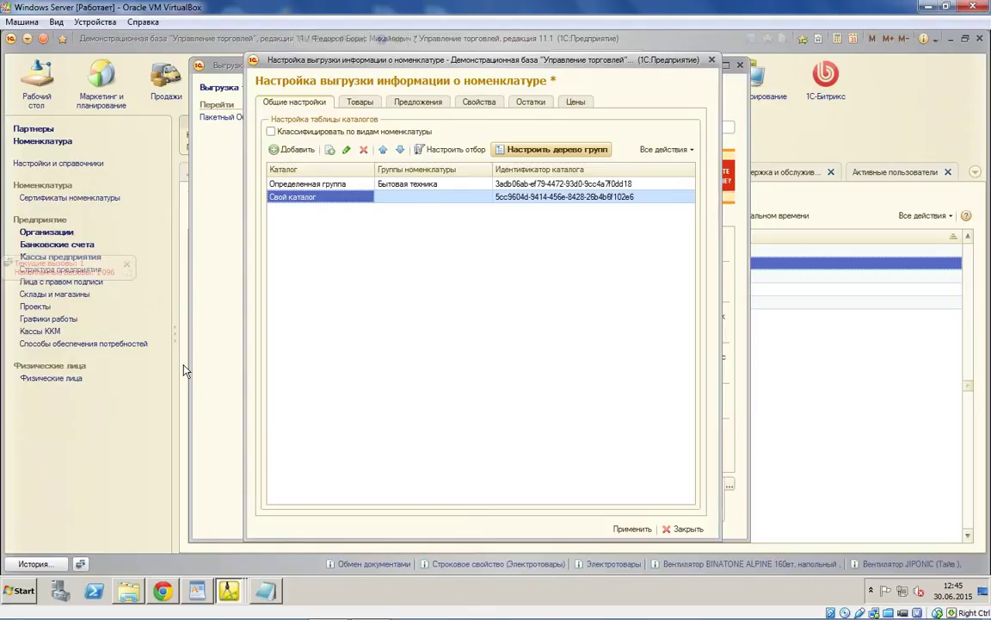
{"action": "left_click", "coordinate": [361, 104]}
{"action": "left_click", "coordinate": [285, 99]}
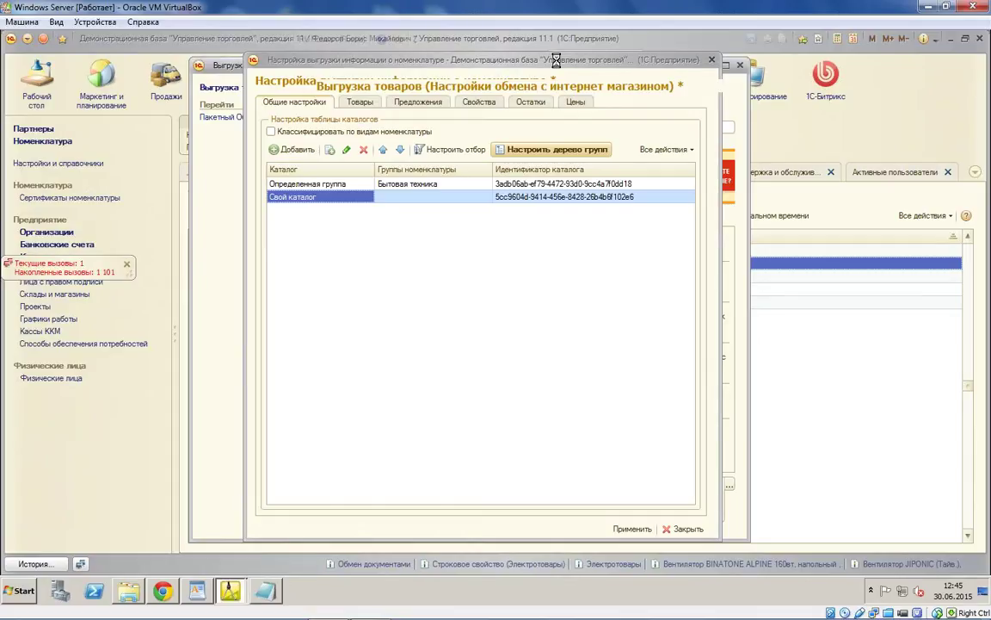
{"action": "left_click", "coordinate": [610, 89]}
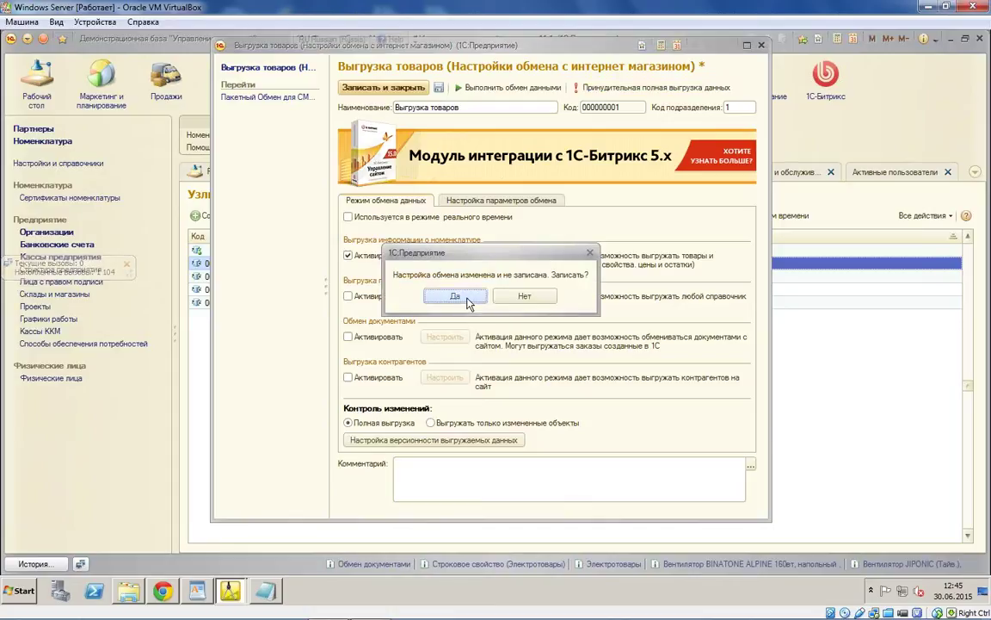
Step: Save the changed exchange settings, run a forced full exchange, and close the form
{"action": "left_click", "coordinate": [454, 297]}
{"action": "left_click", "coordinate": [465, 297]}
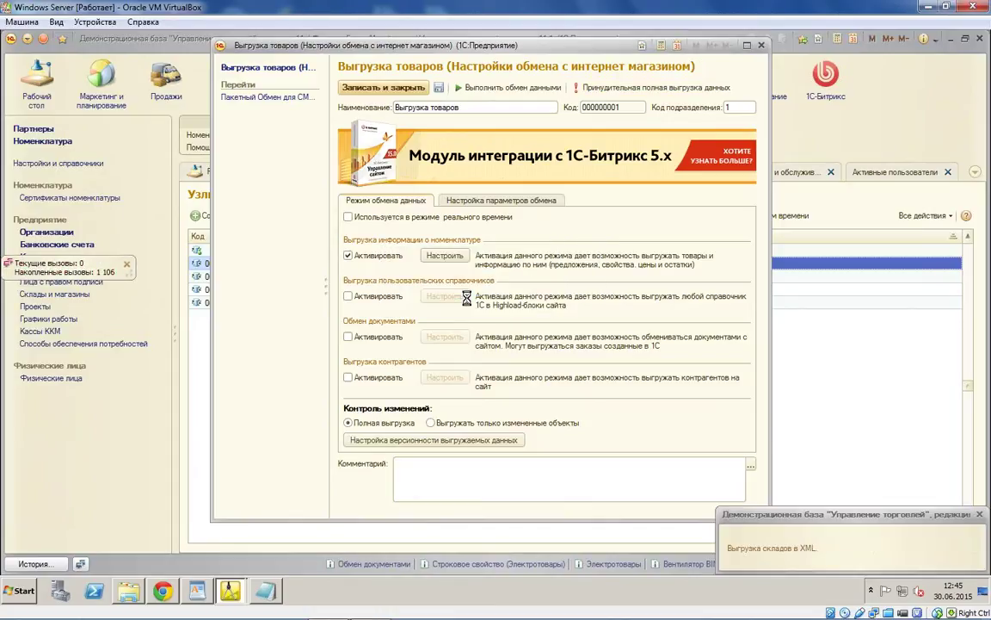
{"action": "mouse_move", "coordinate": [165, 592]}
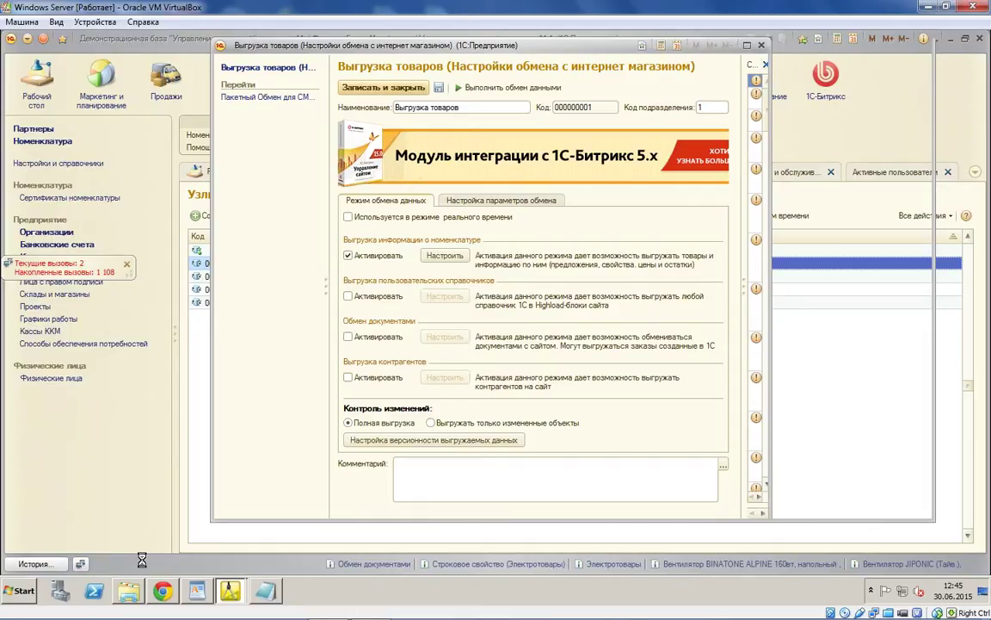
{"action": "left_click", "coordinate": [713, 48]}
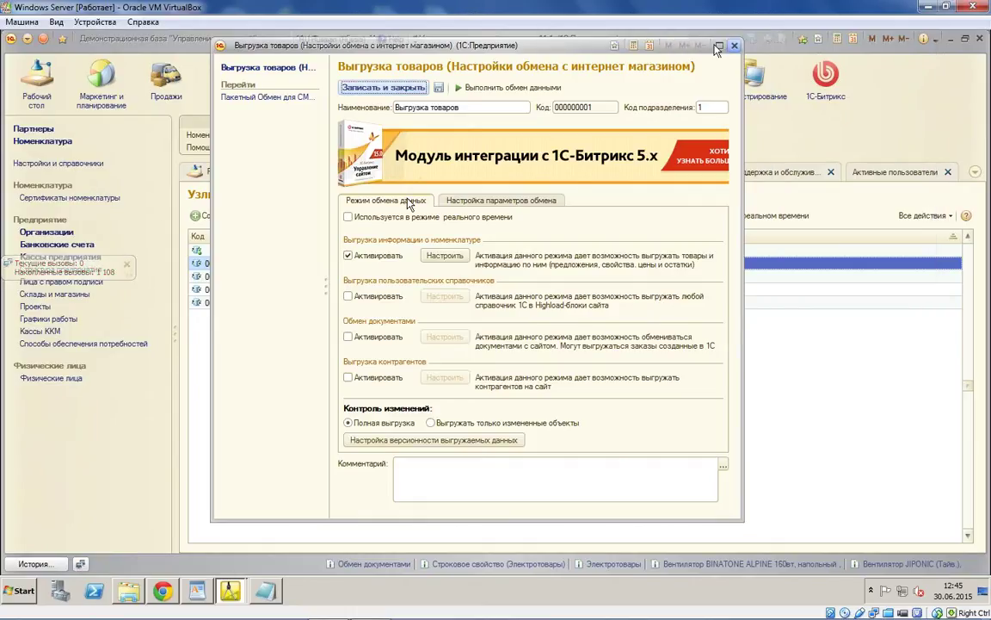
Step: Keep Завод бытовой техники as the JIPONIC fan's manufacturer, then switch to the Bitrix admin
{"action": "double_click", "coordinate": [332, 280]}
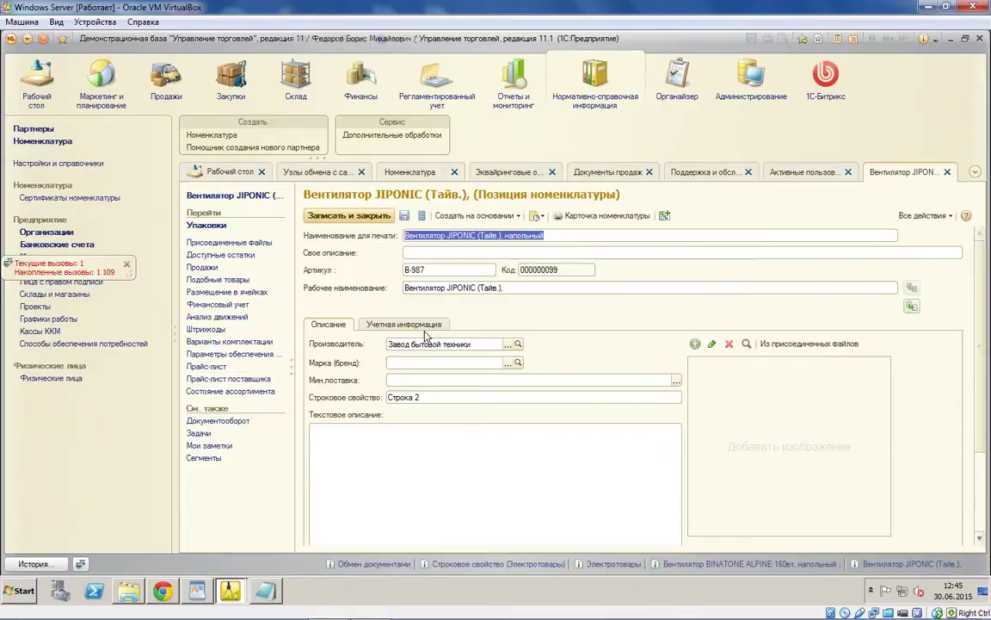
{"action": "left_click", "coordinate": [508, 344]}
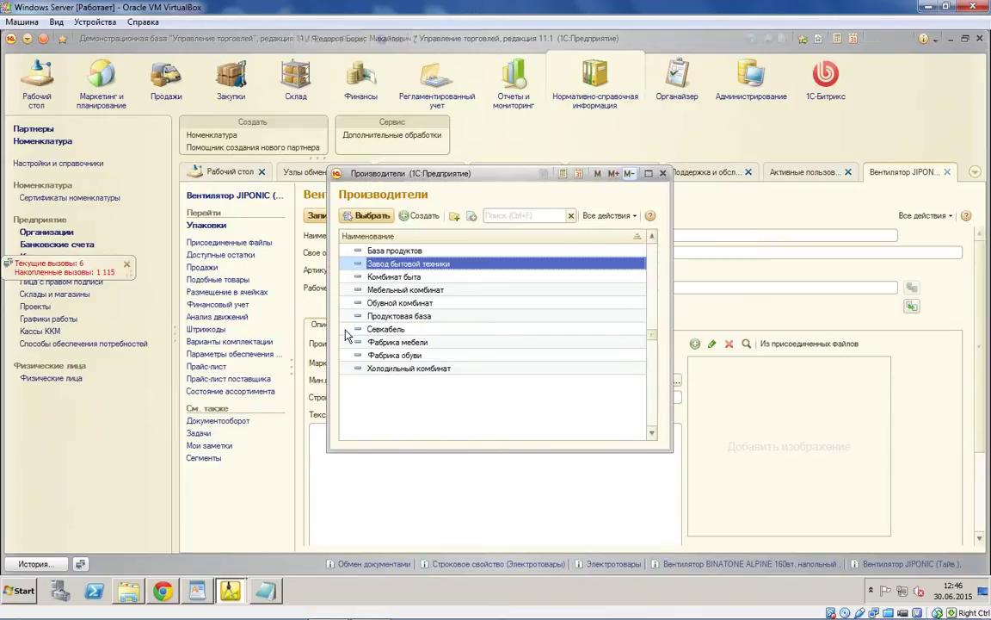
{"action": "key", "text": "Return"}
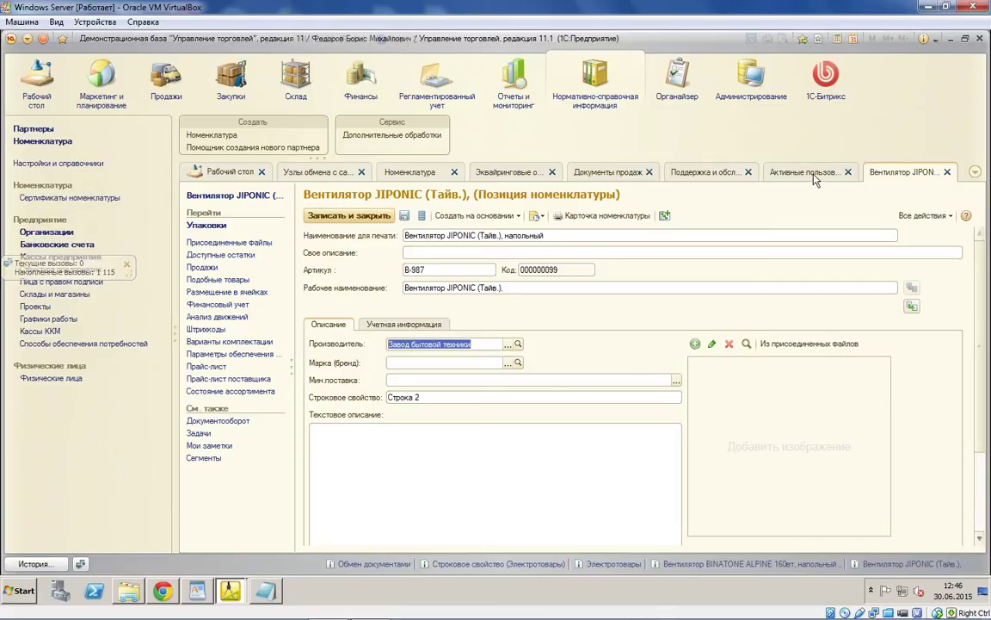
{"action": "left_click", "coordinate": [169, 601]}
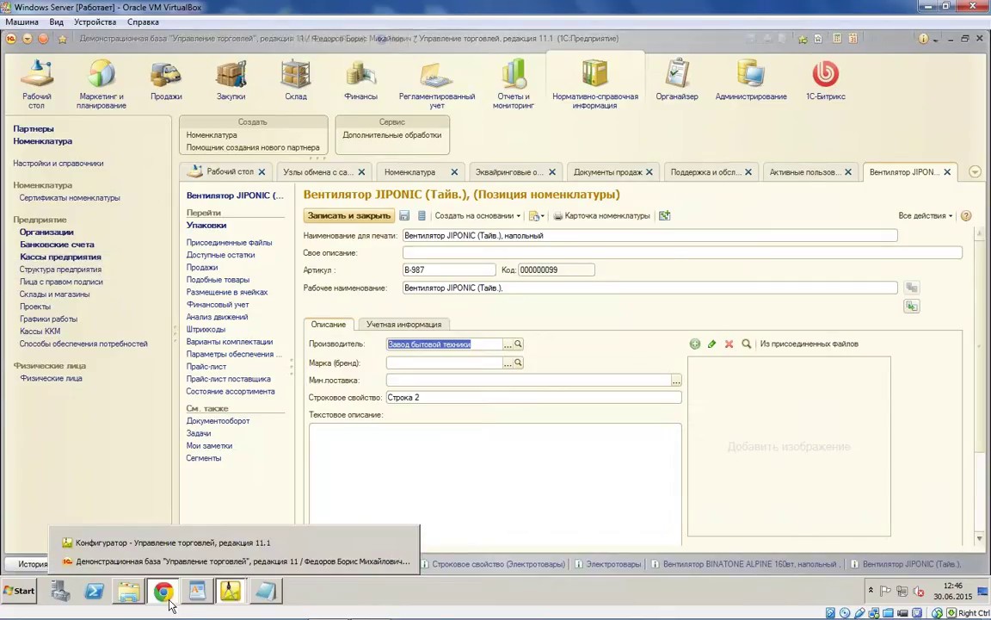
{"action": "left_click", "coordinate": [169, 602]}
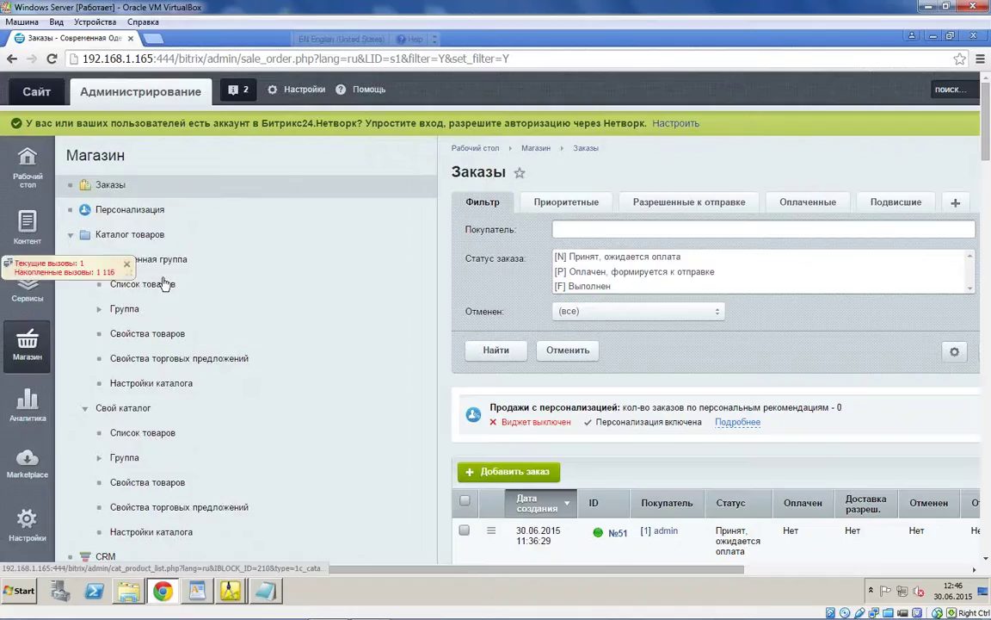
Step: Review the Вентилятор BINATONE ALPINE 160вт edit form's property values, then switch to Демонстрационная база
{"action": "scroll", "coordinate": [155, 215], "scroll_direction": "down", "scroll_amount": 1}
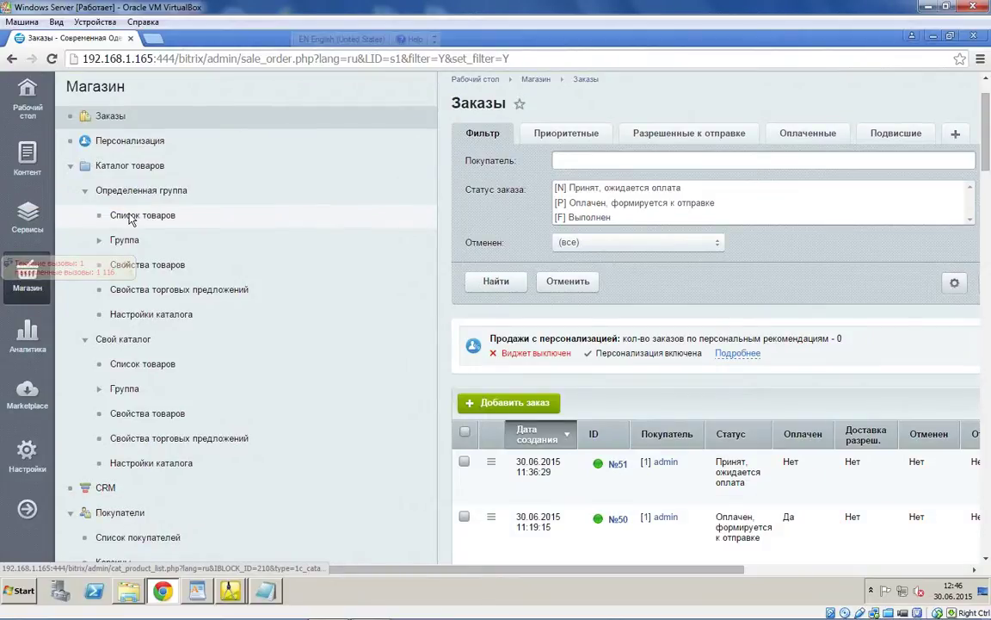
{"action": "left_click", "coordinate": [130, 221]}
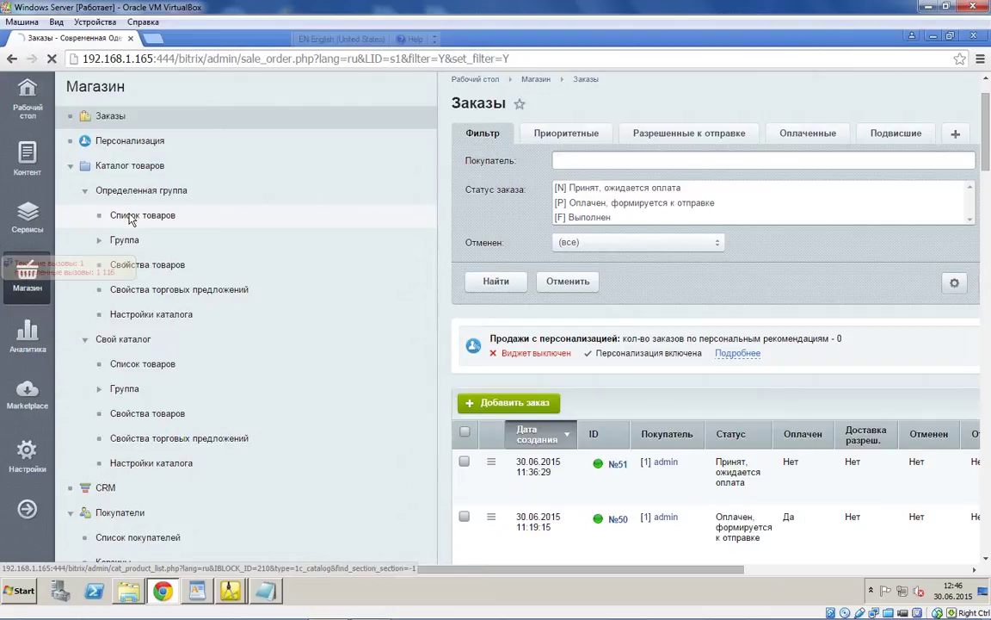
{"action": "scroll", "coordinate": [674, 458], "scroll_direction": "down", "scroll_amount": 2}
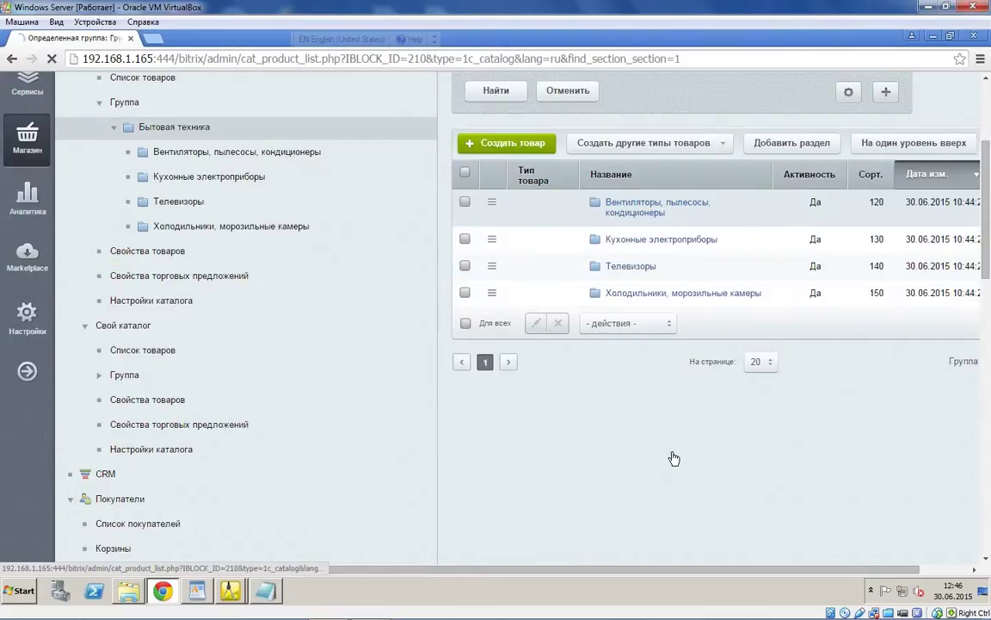
{"action": "scroll", "coordinate": [673, 282], "scroll_direction": "down", "scroll_amount": 2}
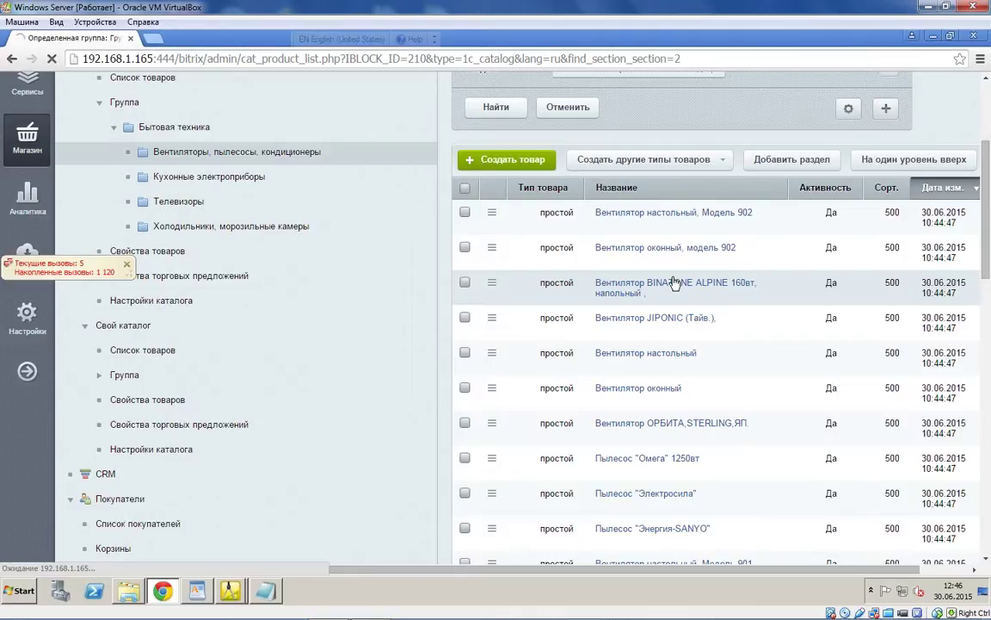
{"action": "scroll", "coordinate": [594, 422], "scroll_direction": "down", "scroll_amount": 10}
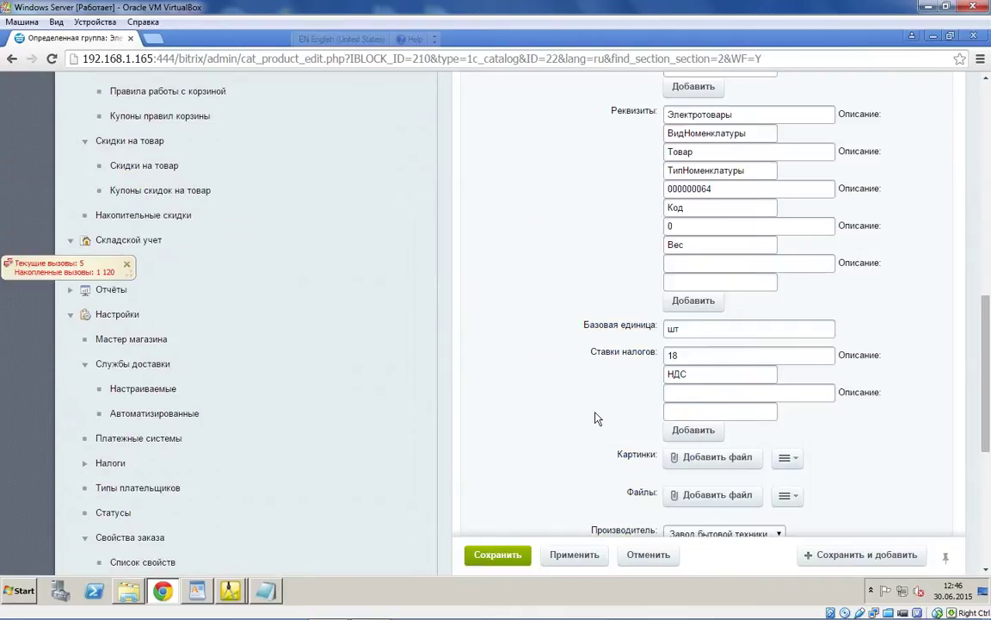
{"action": "scroll", "coordinate": [603, 396], "scroll_direction": "up", "scroll_amount": 2}
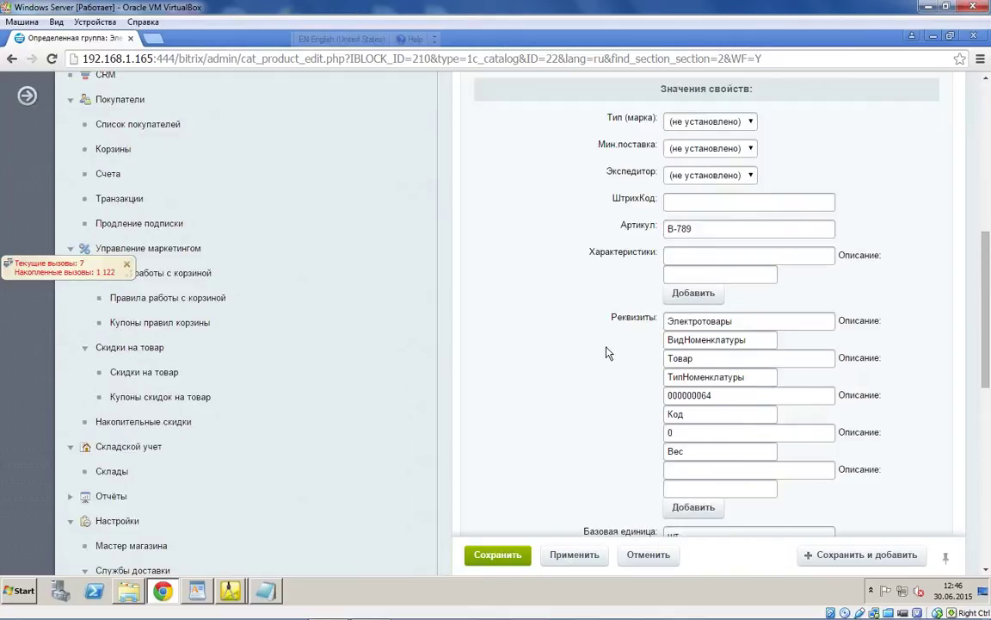
{"action": "scroll", "coordinate": [606, 353], "scroll_direction": "up", "scroll_amount": 1}
{"action": "scroll", "coordinate": [606, 353], "scroll_direction": "up", "scroll_amount": 2}
{"action": "scroll", "coordinate": [605, 348], "scroll_direction": "down", "scroll_amount": 2}
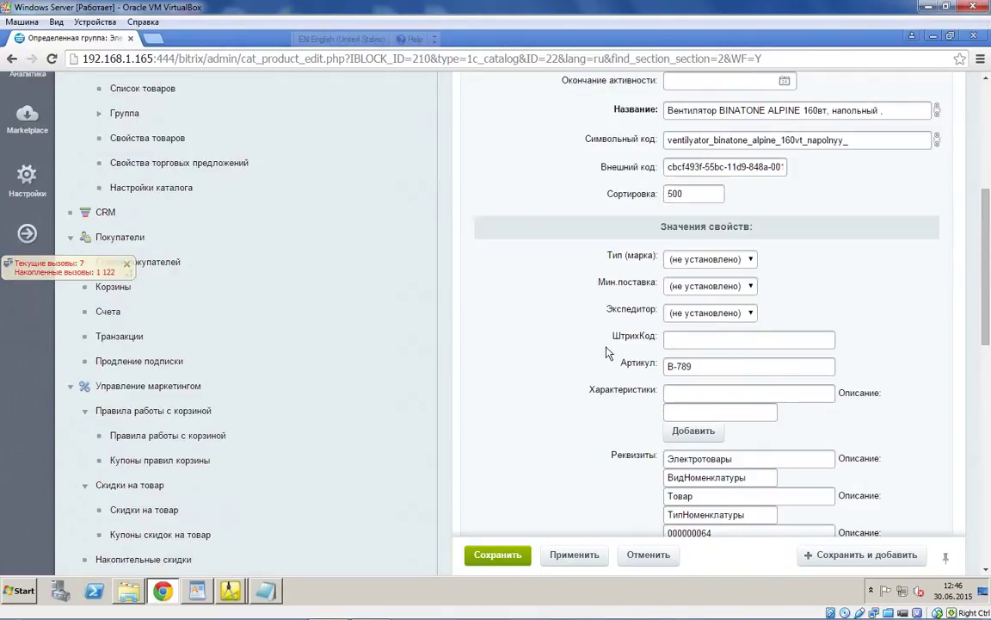
{"action": "left_click", "coordinate": [231, 590]}
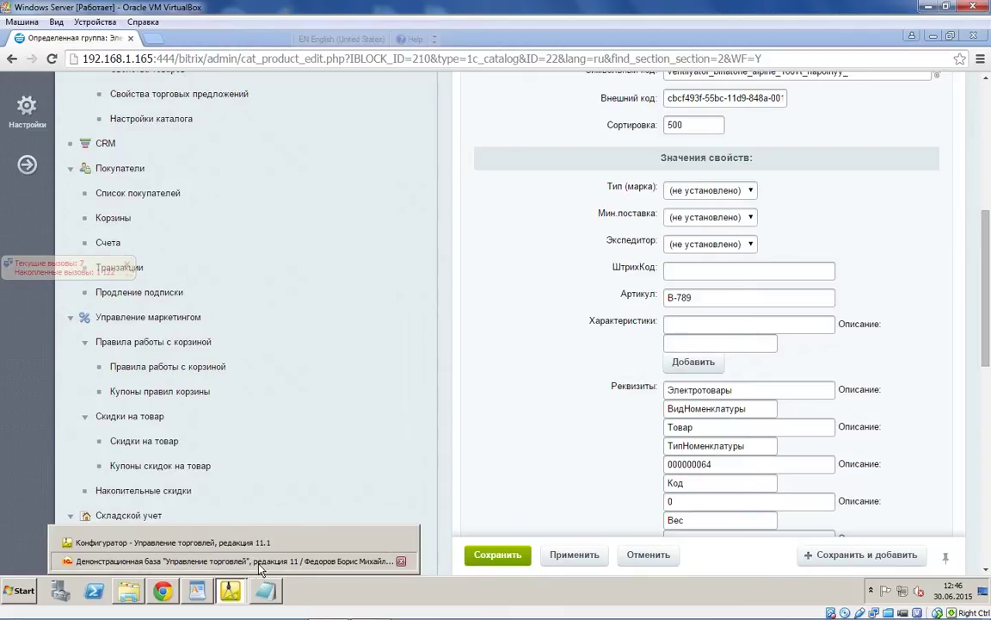
{"action": "left_click", "coordinate": [250, 561]}
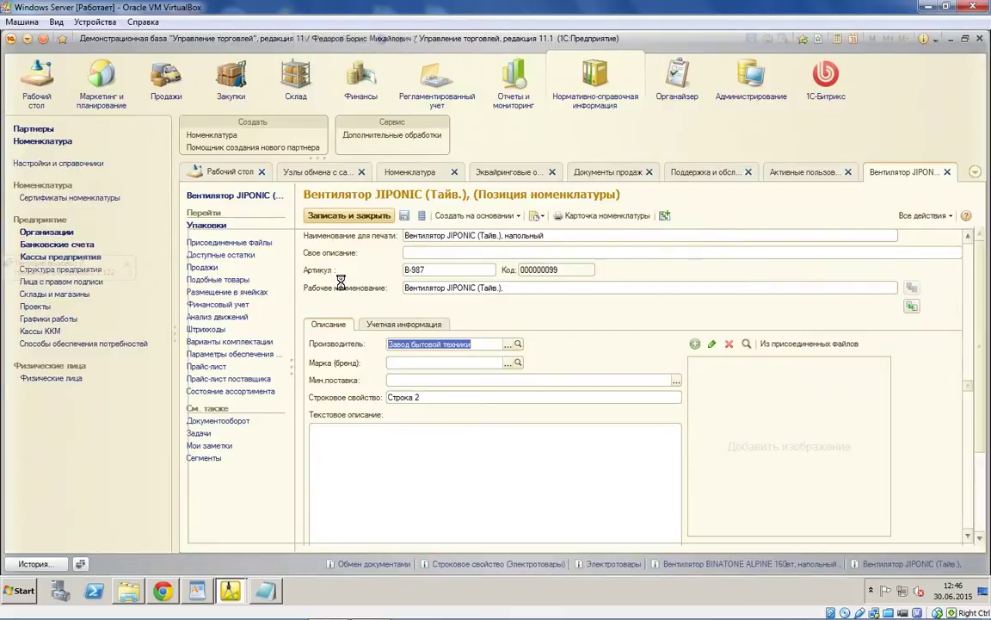
Step: Open the Выгрузка товаров exchange settings on the Настройка параметров обмена tab
{"action": "left_click", "coordinate": [352, 207]}
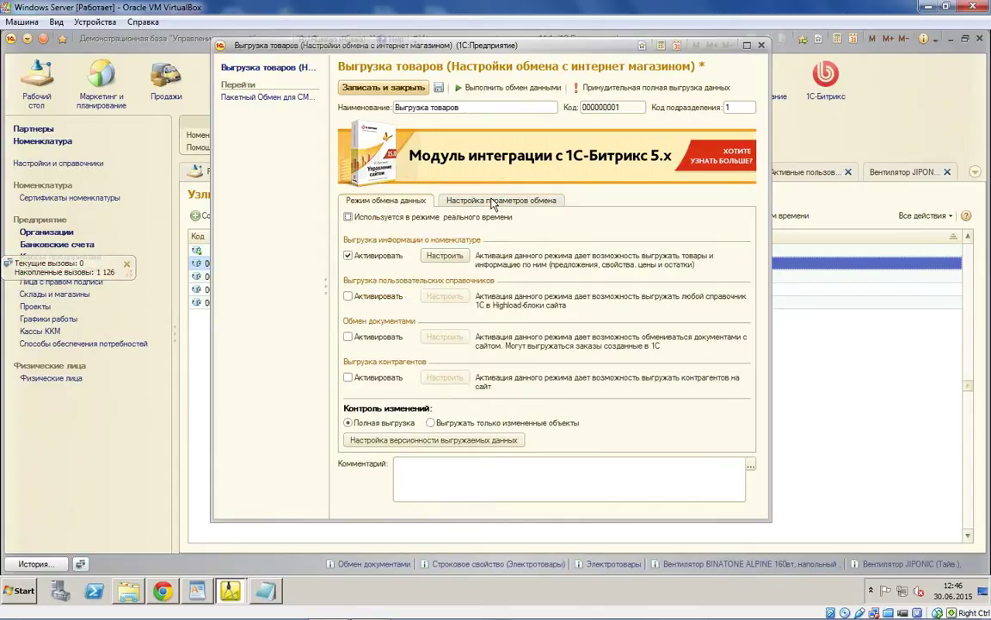
{"action": "left_click", "coordinate": [493, 203]}
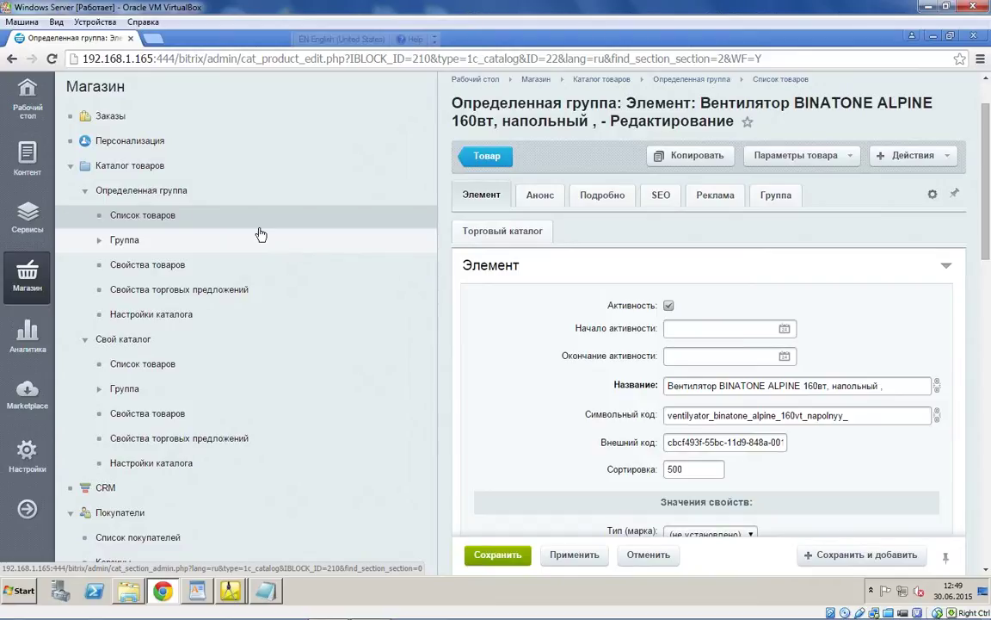
Step: Reload the catalogue product list, open Бытовая техника, and return to the BINATONE ALPINE edit page
{"action": "left_click", "coordinate": [277, 180]}
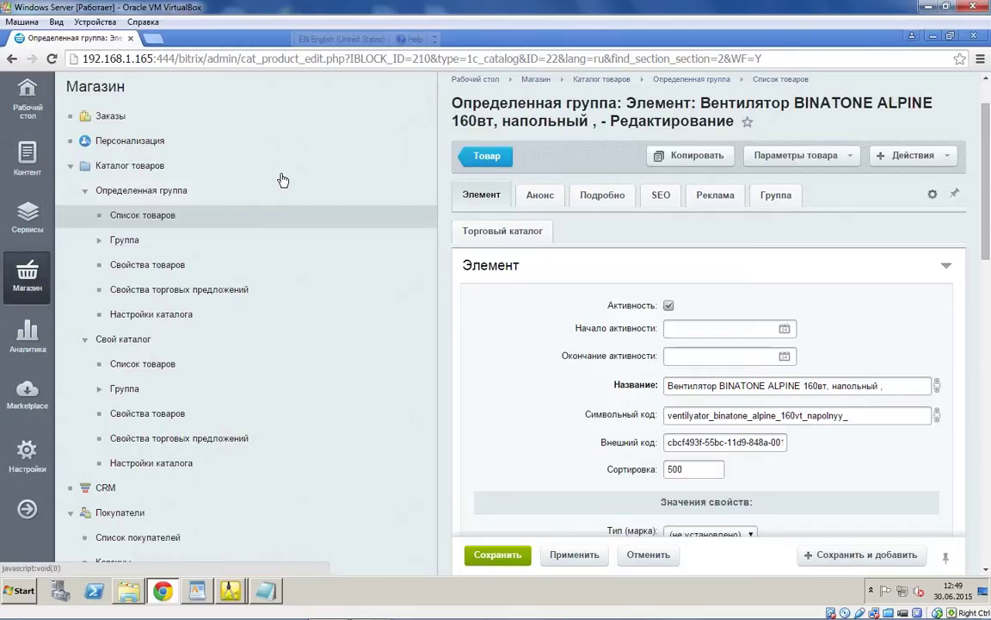
{"action": "key", "text": "alt+Left"}
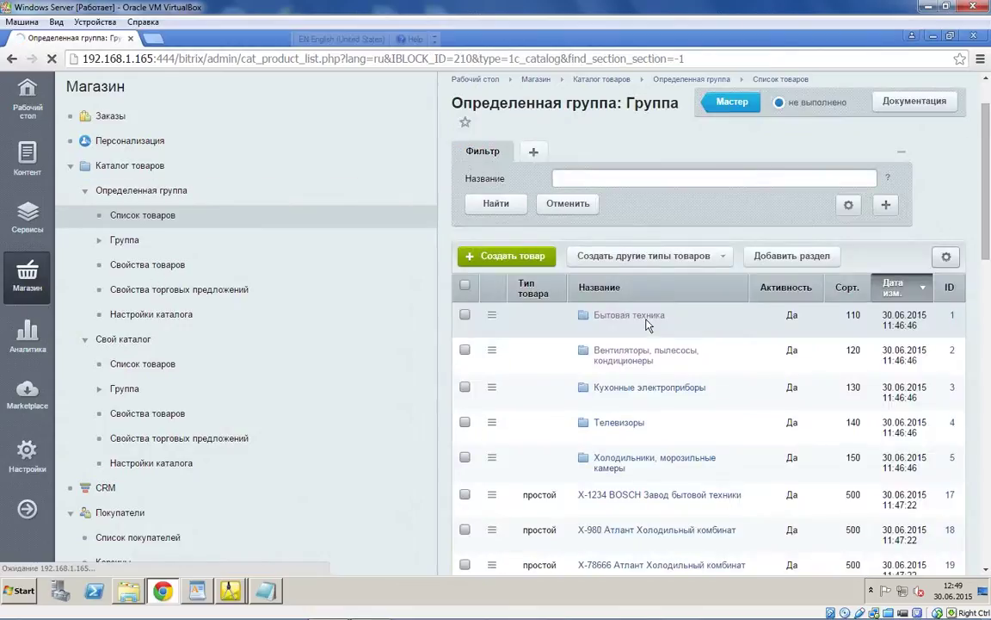
{"action": "left_click", "coordinate": [637, 316]}
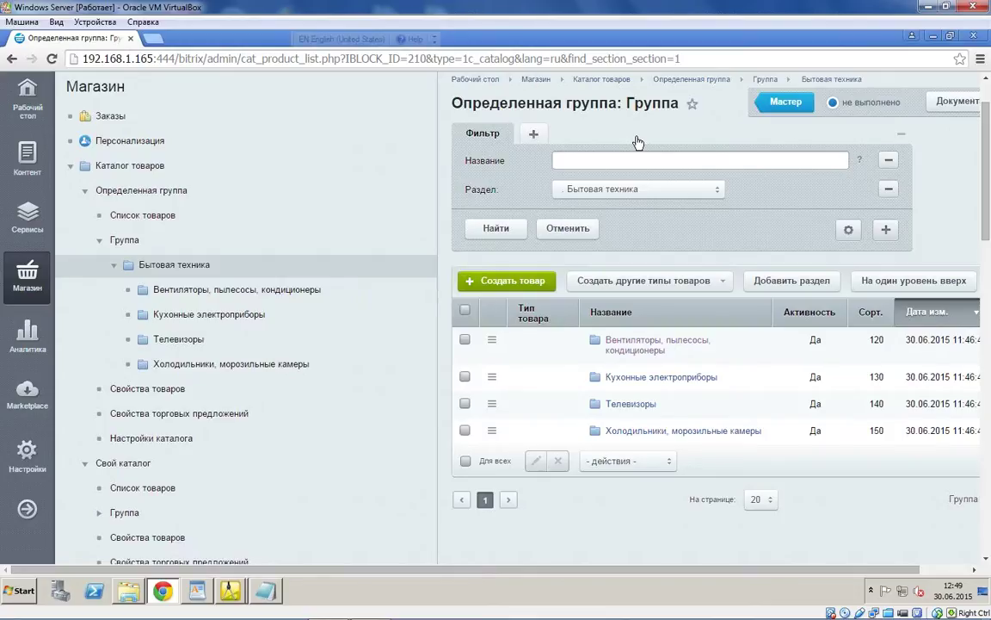
{"action": "scroll", "coordinate": [603, 172], "scroll_direction": "down", "scroll_amount": 3}
{"action": "key", "text": "alt+Right"}
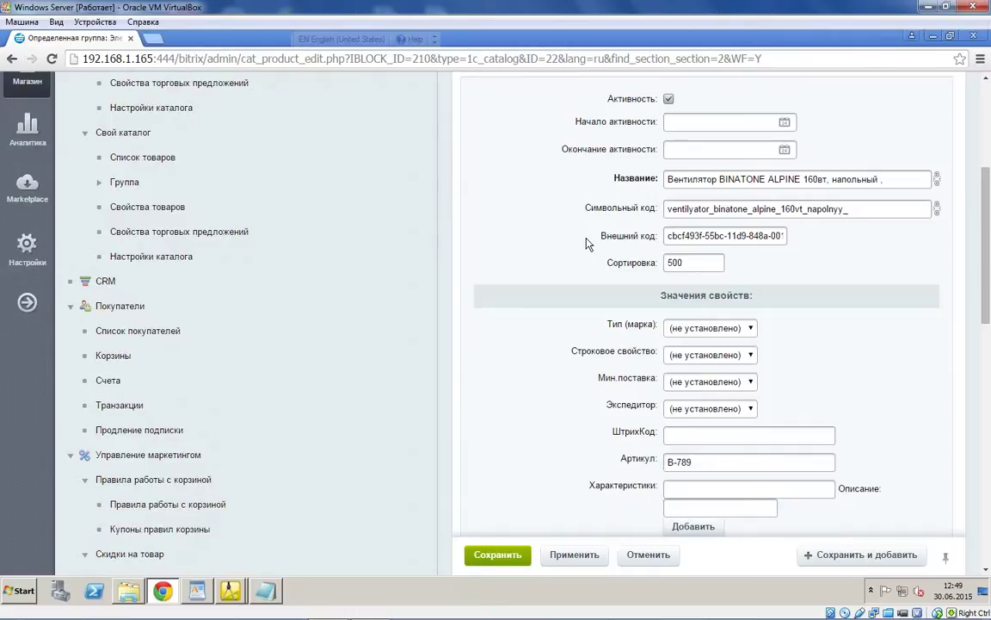
Step: Check that Строковое свойство is listed but unset, then switch back to the 1C window
{"action": "scroll", "coordinate": [588, 244], "scroll_direction": "down", "scroll_amount": 1}
{"action": "left_click", "coordinate": [750, 286]}
{"action": "left_click", "coordinate": [740, 298]}
{"action": "scroll", "coordinate": [800, 310], "scroll_direction": "down", "scroll_amount": 2}
{"action": "scroll", "coordinate": [800, 308], "scroll_direction": "up", "scroll_amount": 2}
{"action": "mouse_move", "coordinate": [230, 591]}
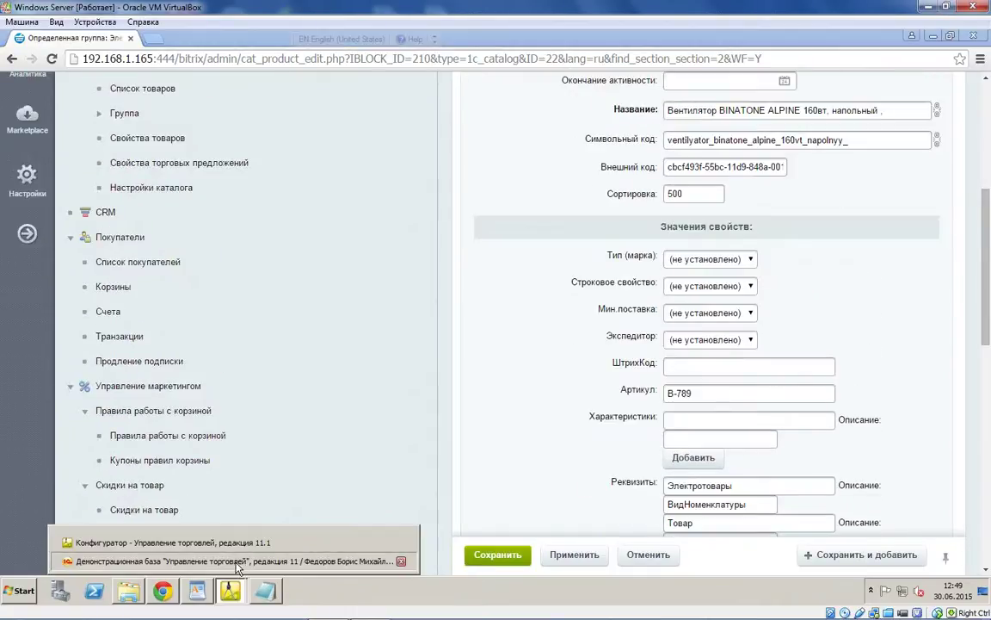
{"action": "left_click", "coordinate": [237, 563]}
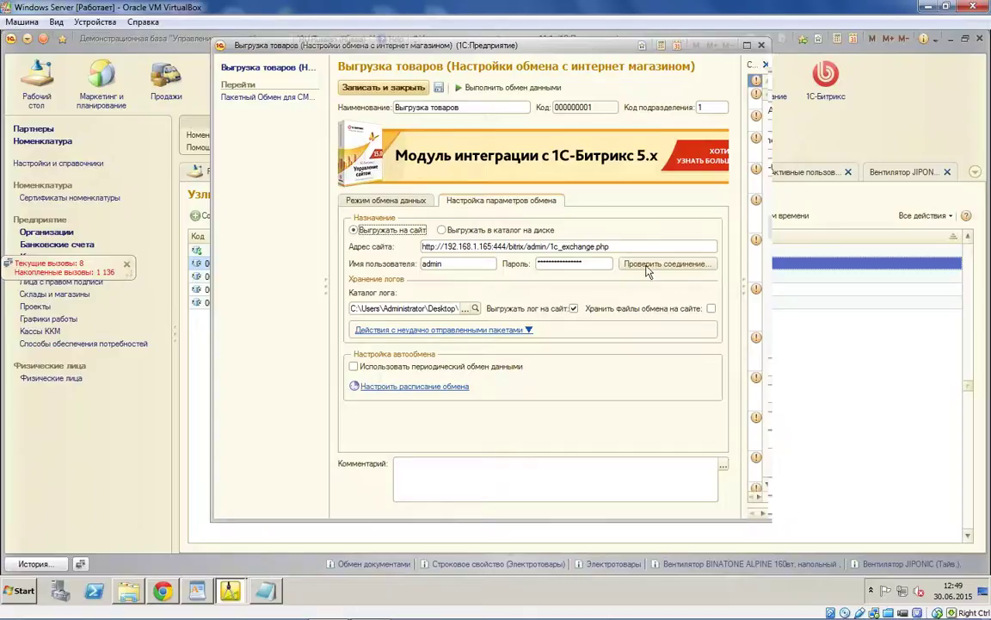
Step: Review the nomenclature export Свойства and Предложения tabs, close the dialog, and return to Chrome
{"action": "left_click", "coordinate": [412, 205]}
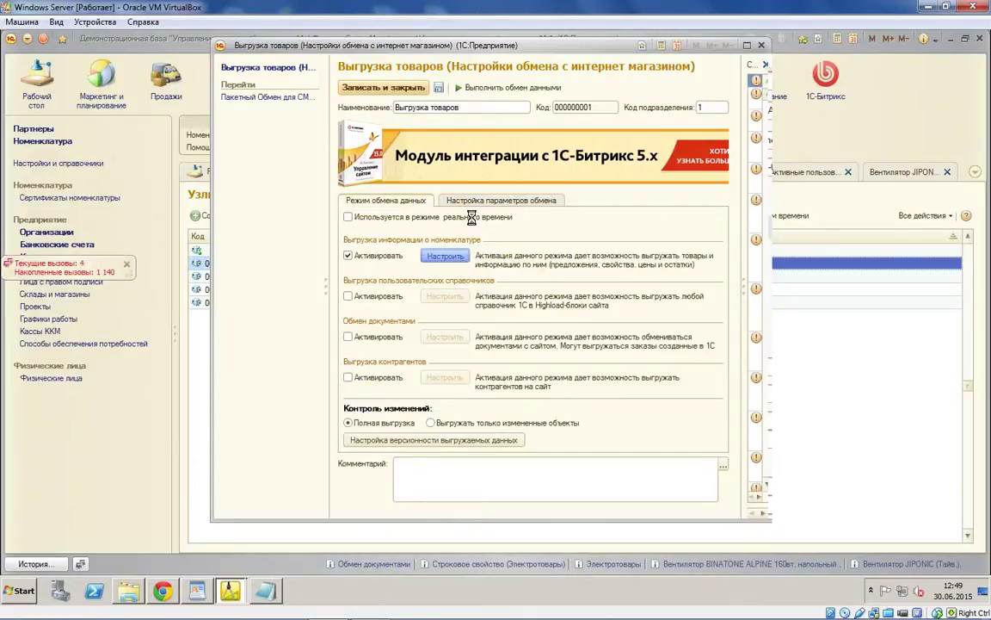
{"action": "left_click", "coordinate": [418, 101]}
{"action": "left_click", "coordinate": [475, 103]}
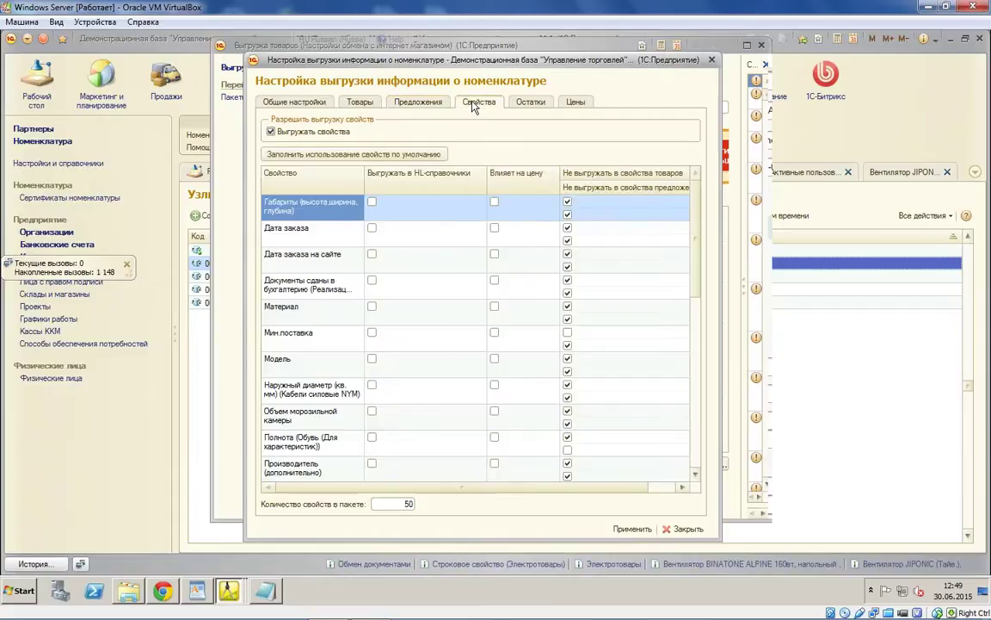
{"action": "left_click", "coordinate": [495, 431]}
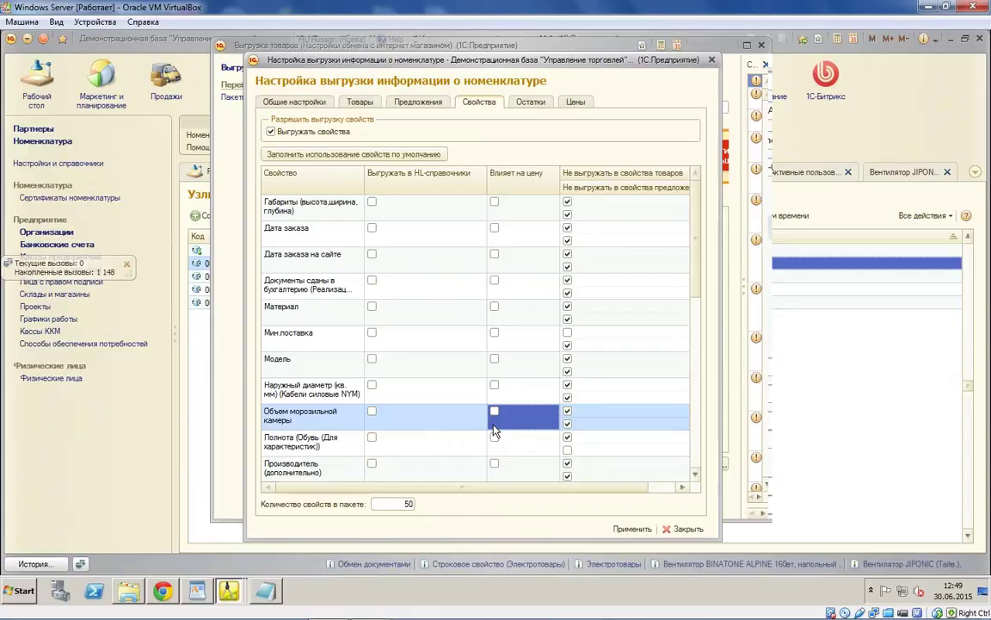
{"action": "left_click", "coordinate": [418, 102]}
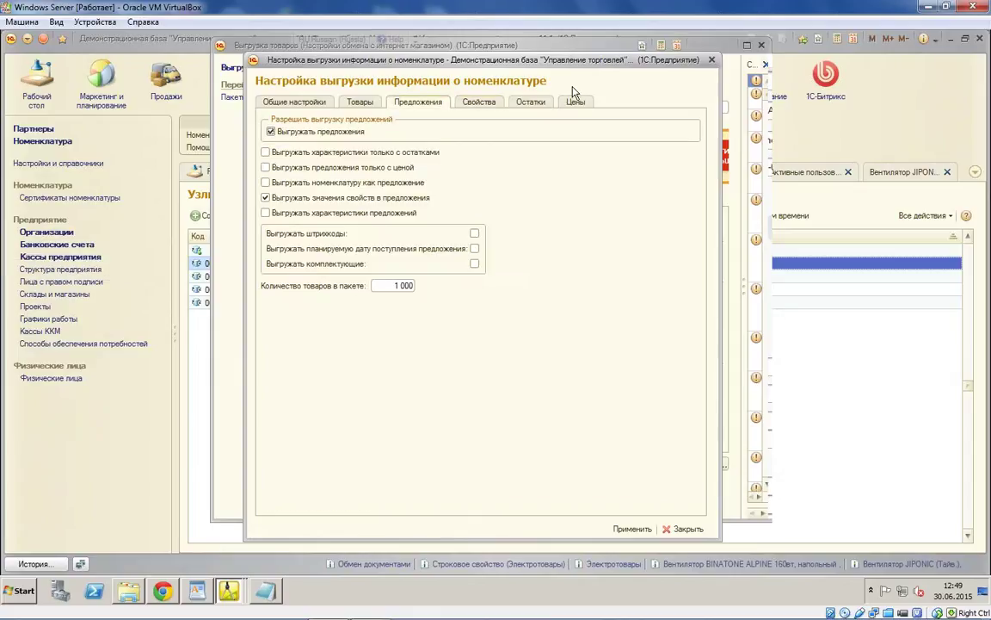
{"action": "left_click", "coordinate": [712, 59]}
{"action": "left_click", "coordinate": [164, 591]}
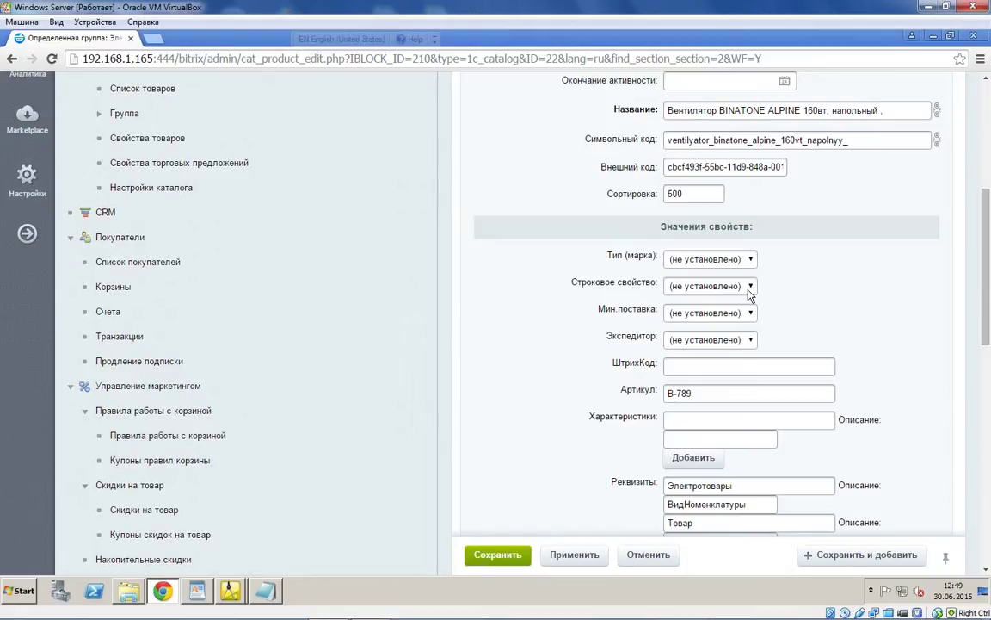
{"action": "left_click", "coordinate": [750, 287]}
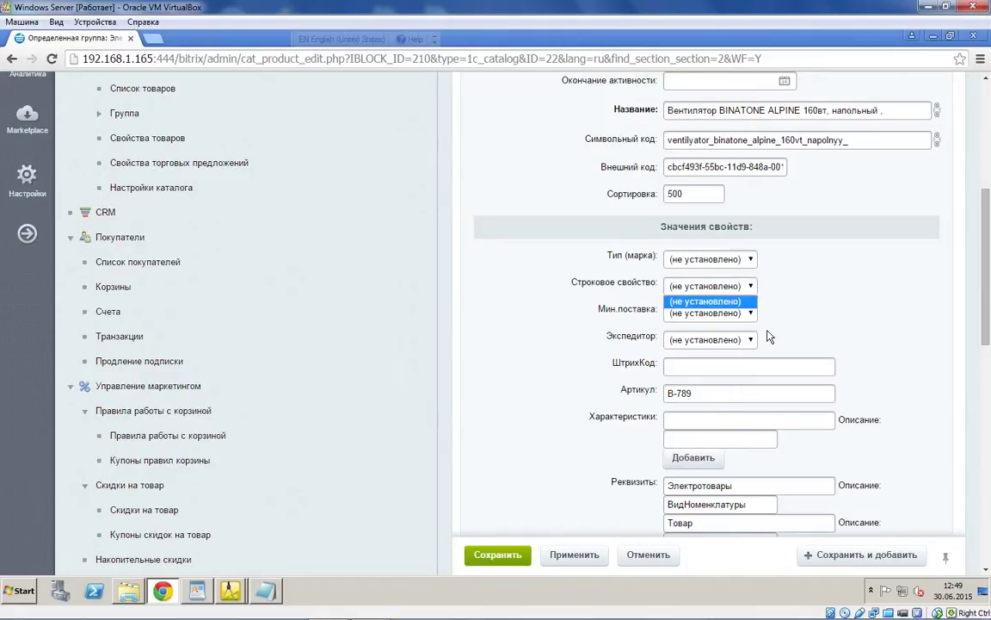
{"action": "scroll", "coordinate": [736, 324], "scroll_direction": "down", "scroll_amount": 5}
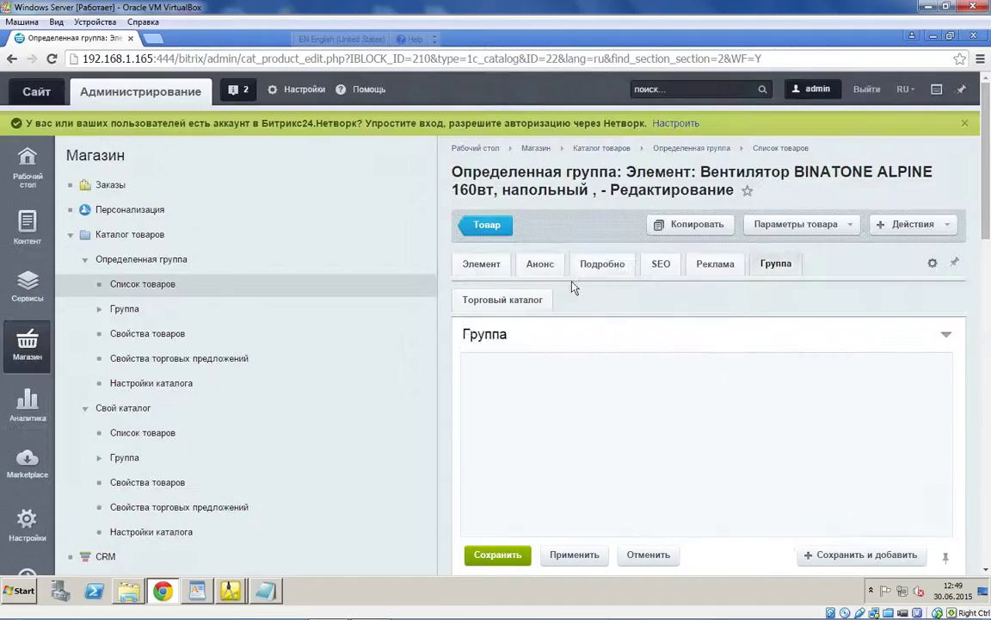
{"action": "left_click", "coordinate": [533, 262]}
{"action": "left_click", "coordinate": [454, 264]}
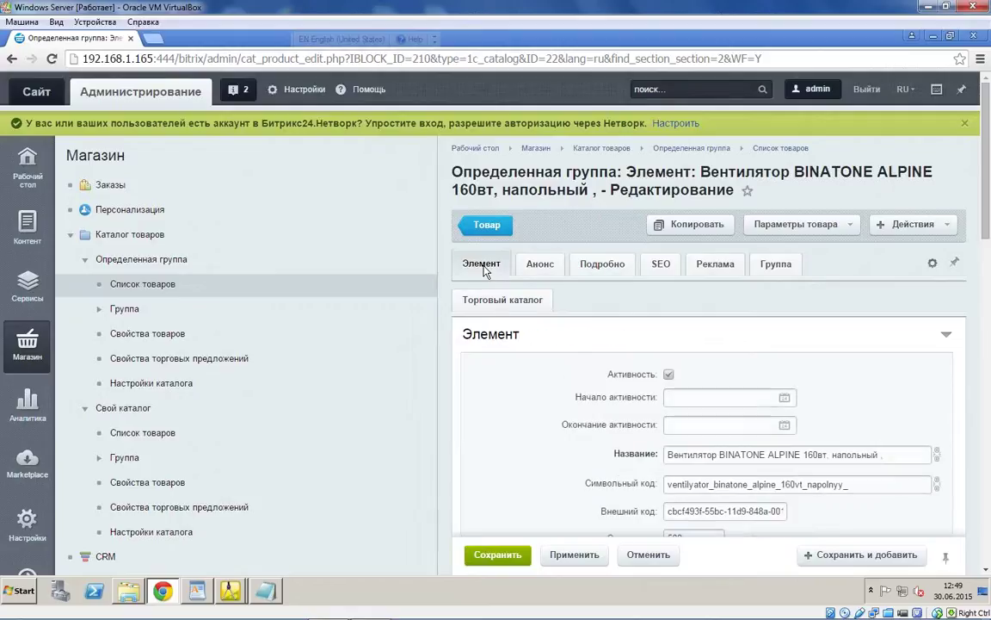
{"action": "scroll", "coordinate": [508, 284], "scroll_direction": "down", "scroll_amount": 4}
{"action": "scroll", "coordinate": [534, 310], "scroll_direction": "down", "scroll_amount": 2}
{"action": "left_click", "coordinate": [750, 132]}
{"action": "left_click", "coordinate": [772, 155]}
{"action": "scroll", "coordinate": [772, 155], "scroll_direction": "up", "scroll_amount": 1}
{"action": "left_click", "coordinate": [742, 219]}
{"action": "left_click", "coordinate": [744, 227]}
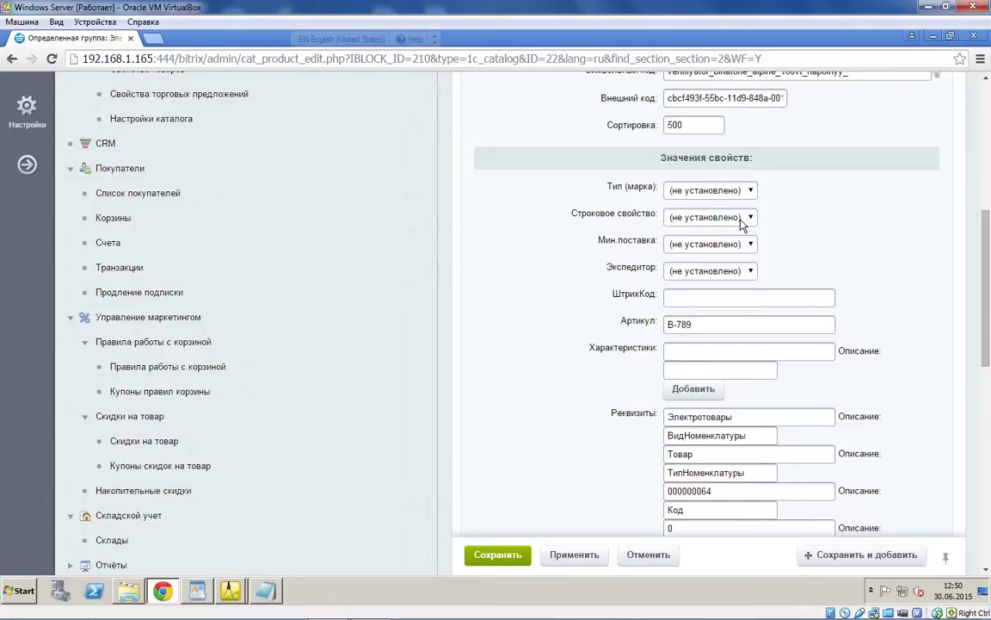
{"action": "scroll", "coordinate": [742, 222], "scroll_direction": "up", "scroll_amount": 1}
{"action": "scroll", "coordinate": [742, 219], "scroll_direction": "up", "scroll_amount": 1}
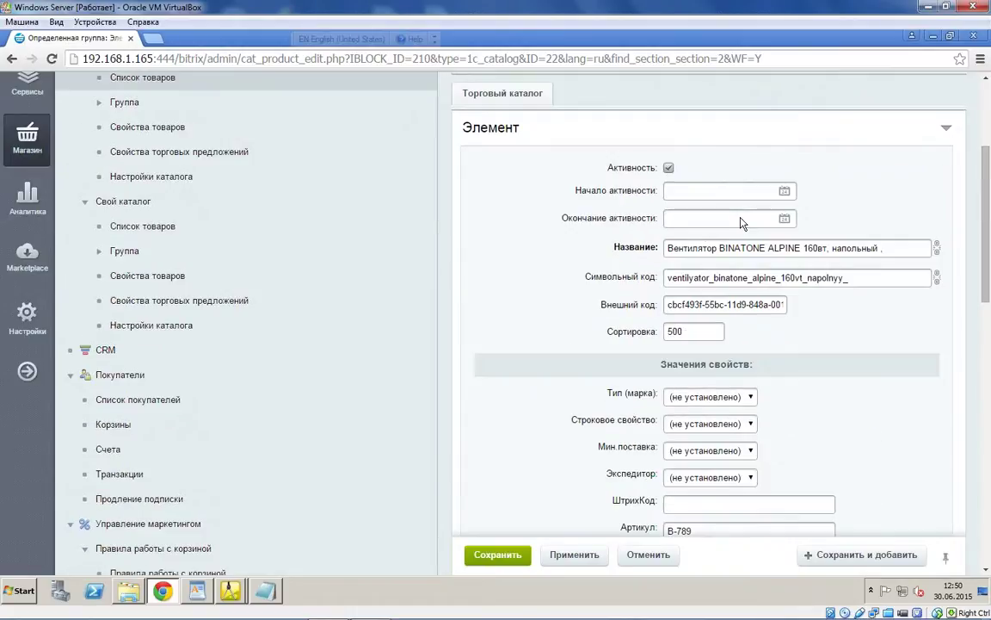
{"action": "scroll", "coordinate": [742, 221], "scroll_direction": "up", "scroll_amount": 1}
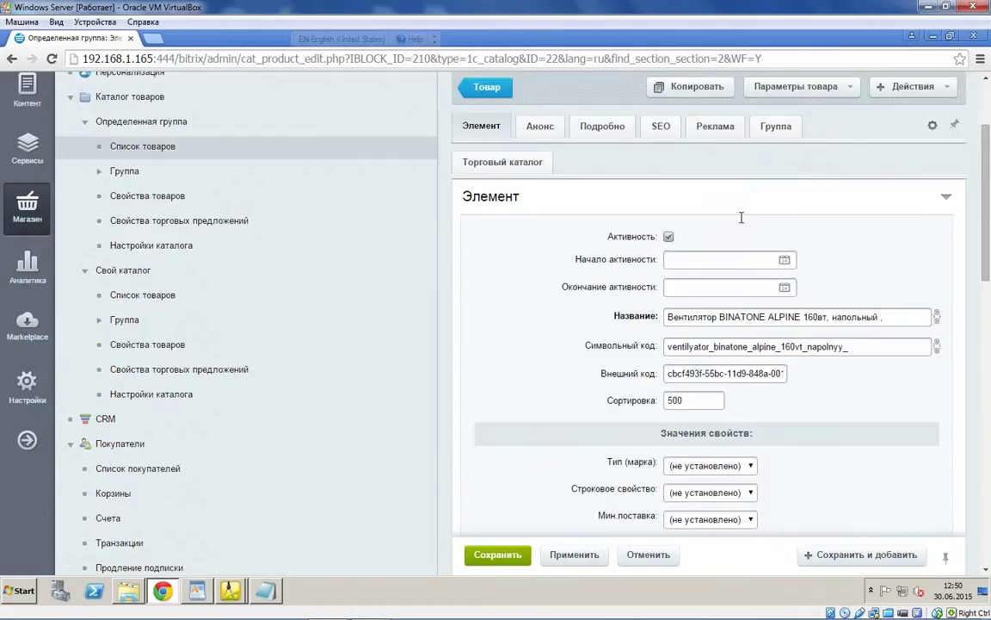
{"action": "scroll", "coordinate": [742, 217], "scroll_direction": "down", "scroll_amount": 10}
{"action": "left_click", "coordinate": [740, 354]}
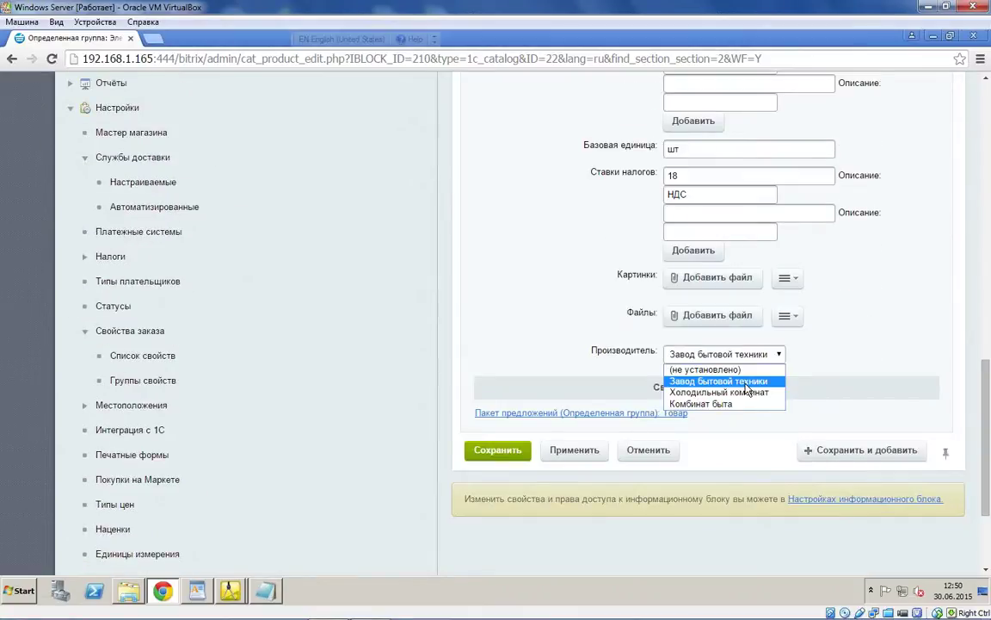
{"action": "scroll", "coordinate": [602, 371], "scroll_direction": "up", "scroll_amount": 10}
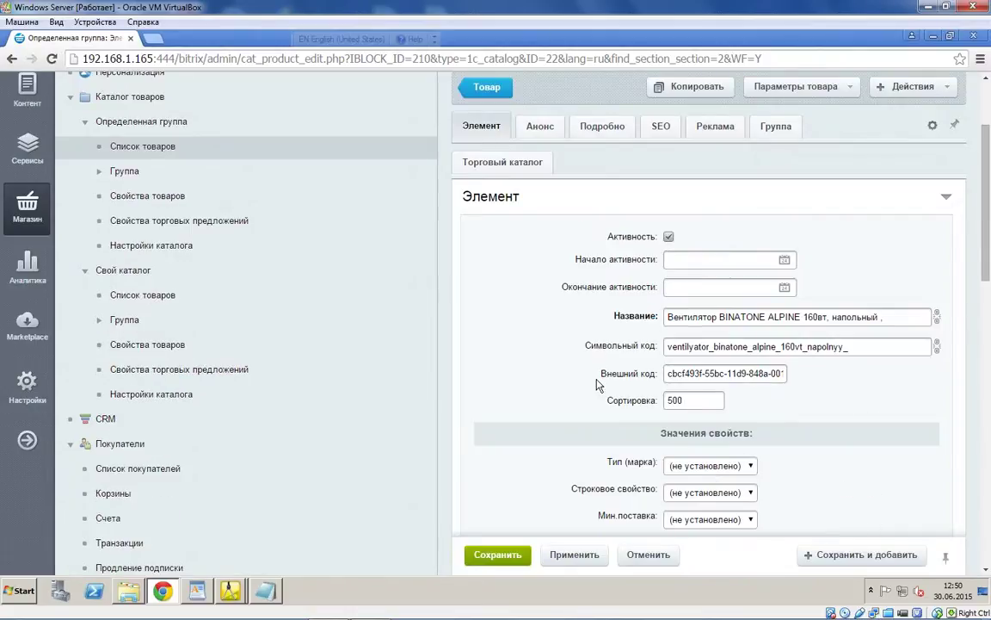
{"action": "scroll", "coordinate": [603, 372], "scroll_direction": "down", "scroll_amount": 2}
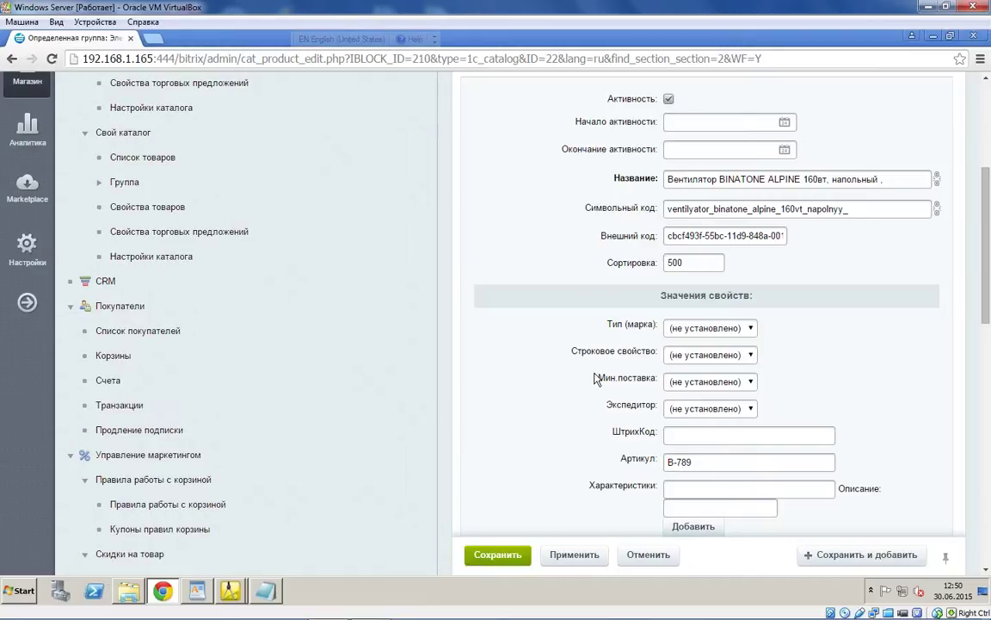
{"action": "left_click_drag", "start_coordinate": [631, 350], "coordinate": [636, 350]}
{"action": "left_click", "coordinate": [230, 591]}
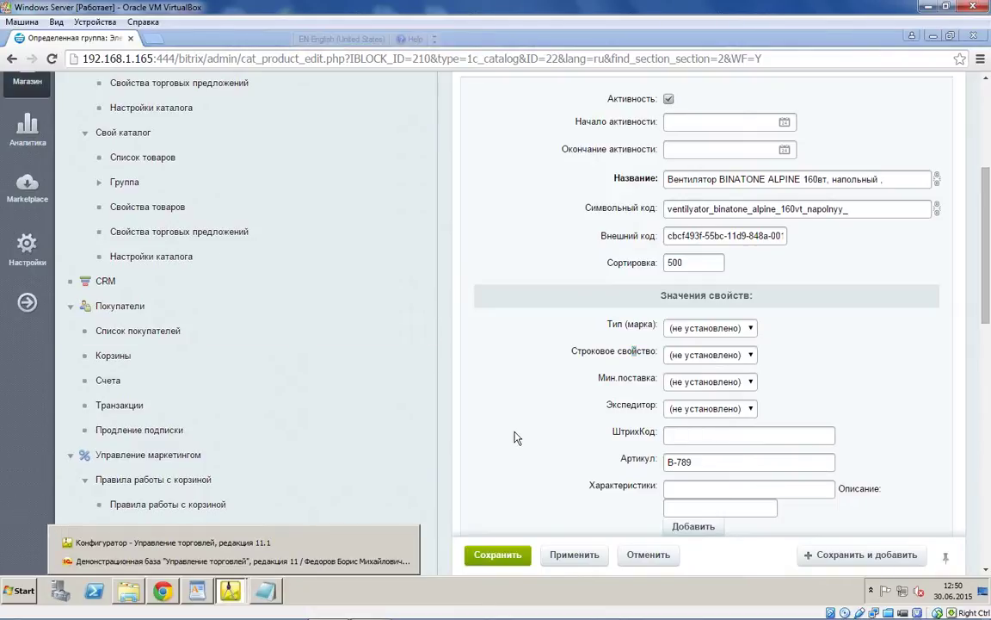